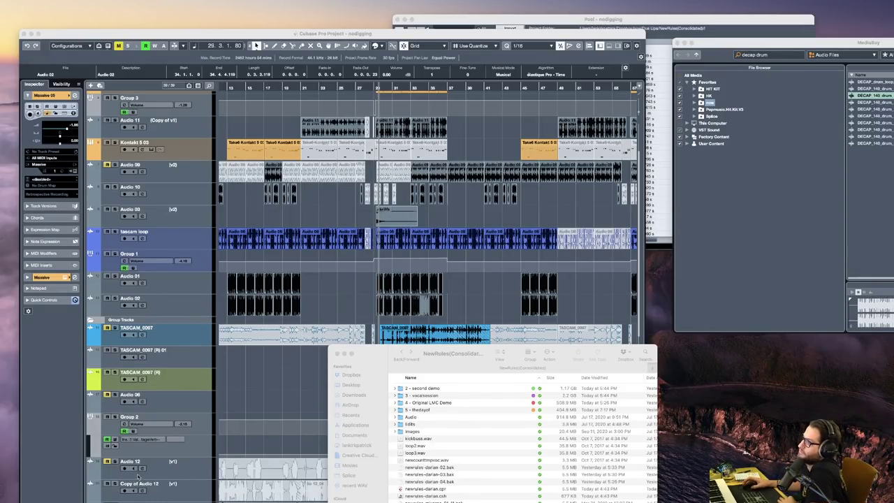
# Bring up the NewRules(Consolidated) folder window and look over its version folders from 5 - thedayof up to 2 - second demo
pyautogui.moveTo(370, 351); pyautogui.dragTo(429, 363)
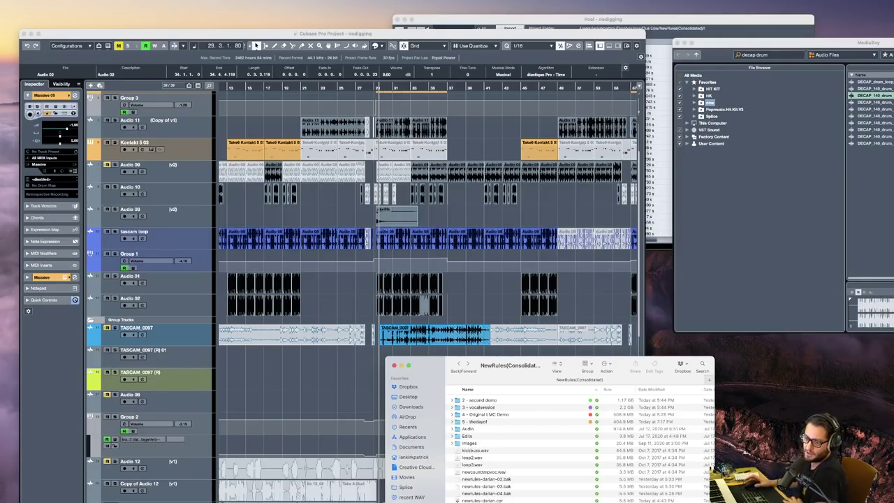
pyautogui.press('super+Tab')
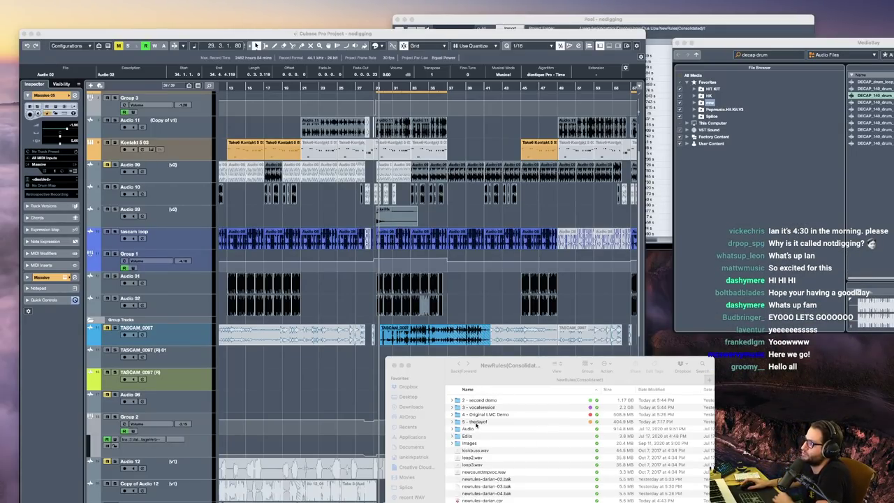
pyautogui.click(477, 424)
pyautogui.moveTo(441, 364); pyautogui.dragTo(248, 154)
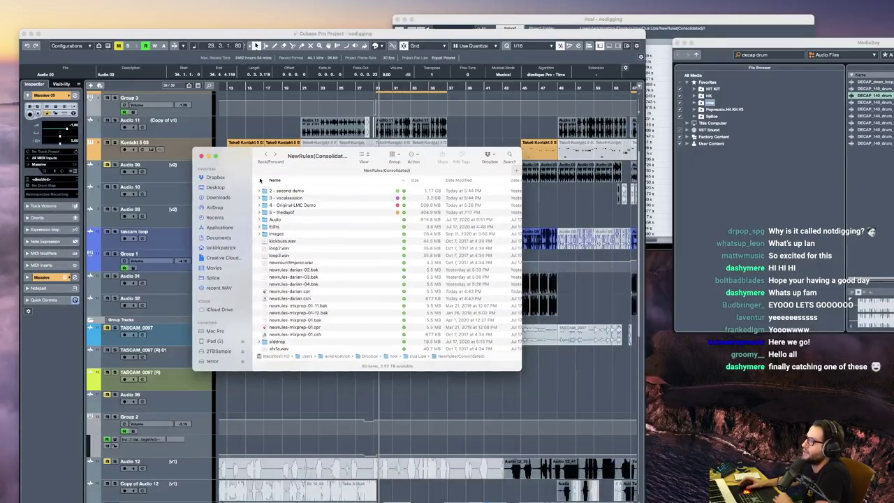
pyautogui.click(285, 212)
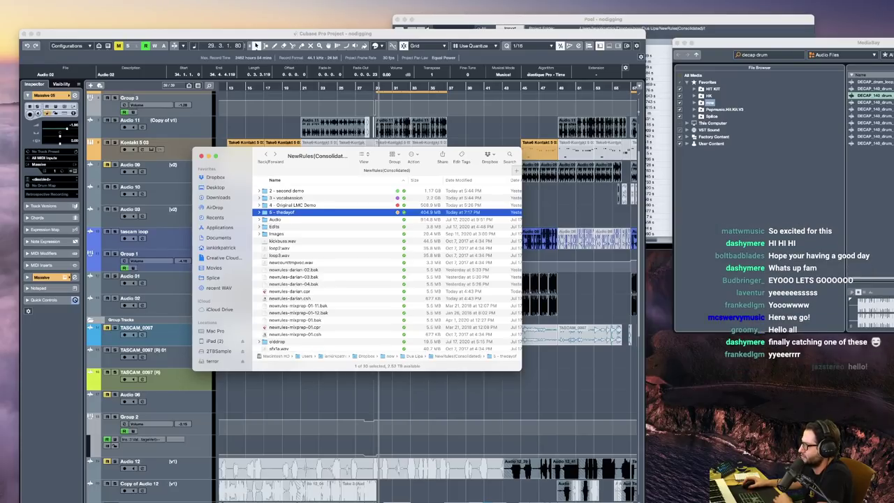
pyautogui.press('super+Tab')
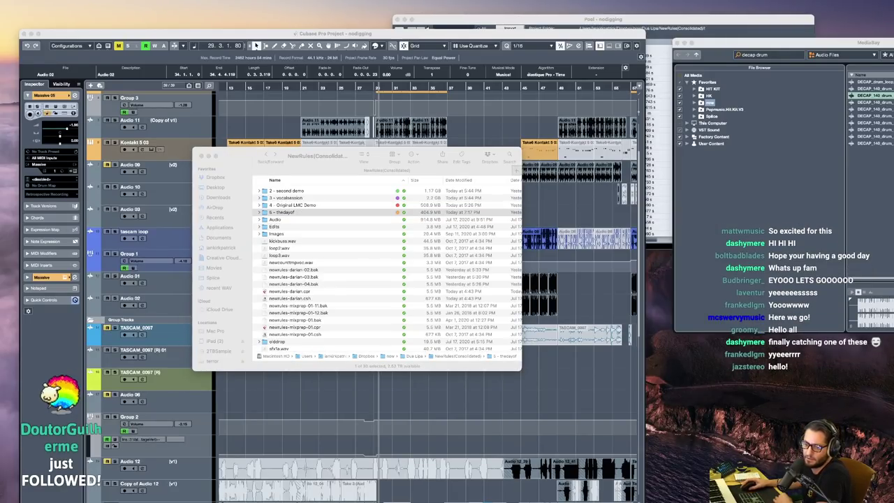
pyautogui.press('super+Tab')
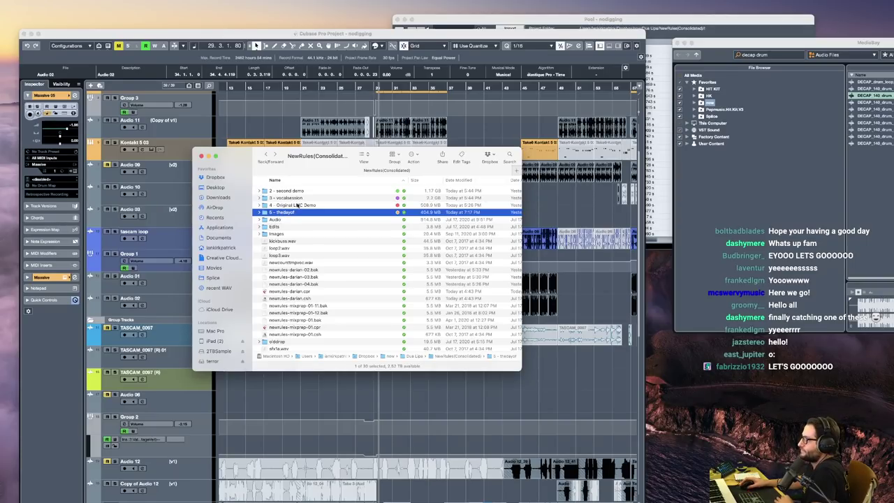
pyautogui.press('Up')
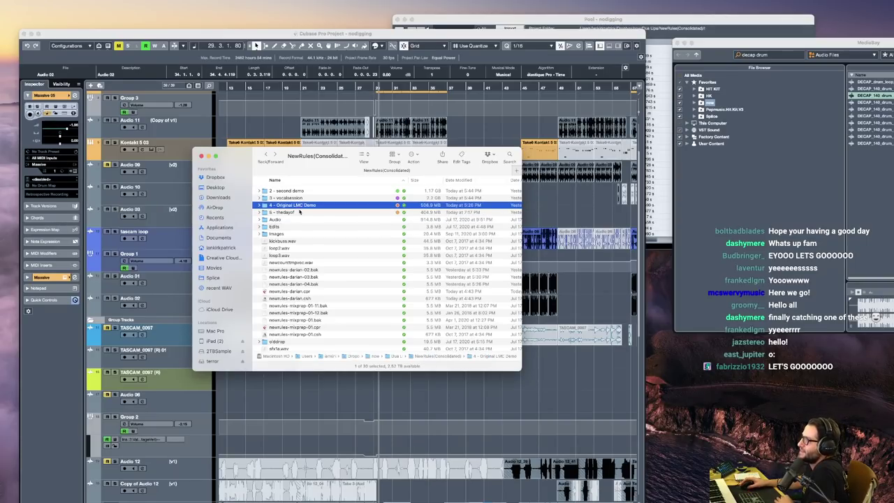
pyautogui.click(299, 199)
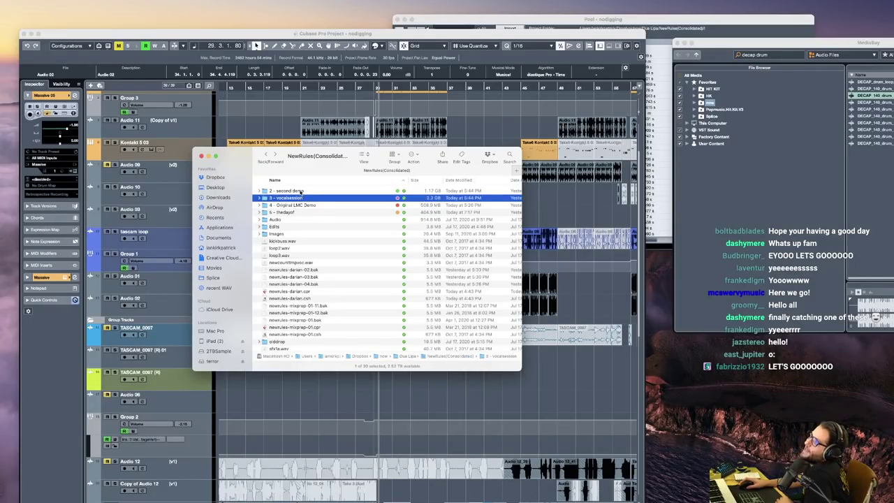
pyautogui.click(301, 192)
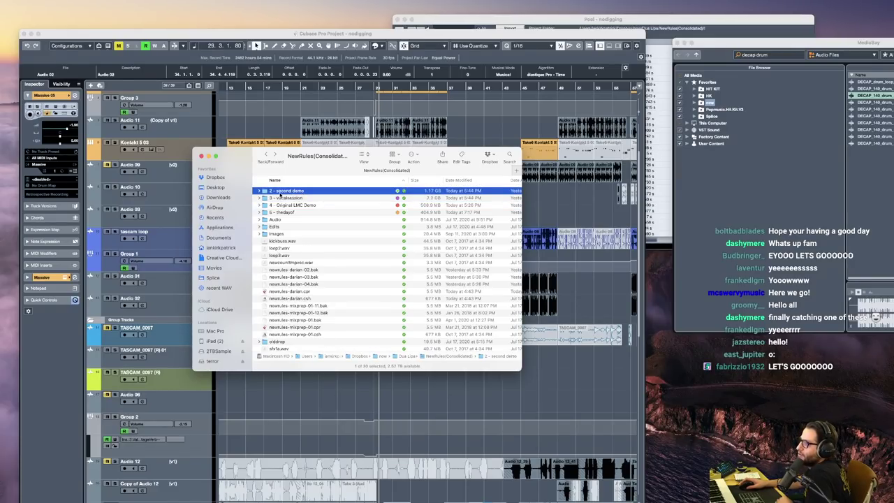
pyautogui.click(283, 191)
pyautogui.doubleClick(283, 191)
pyautogui.write('F')
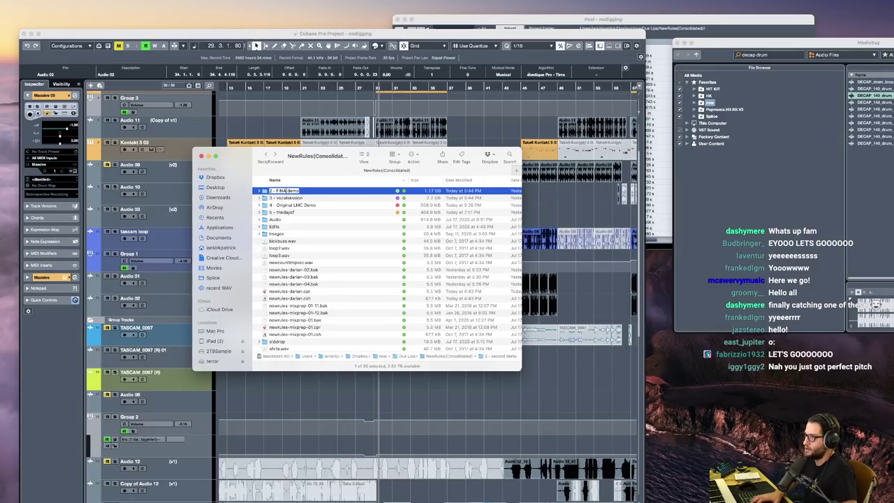
pyautogui.press('BackSpace')
pyautogui.write('second')
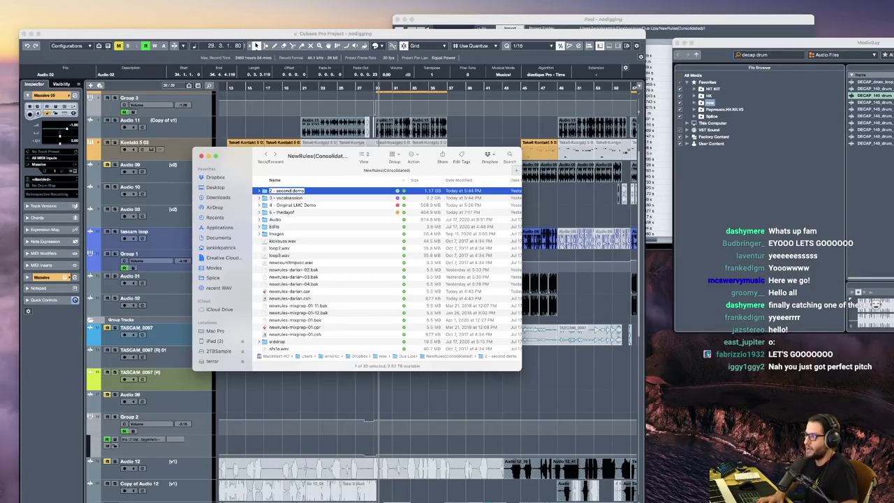
pyautogui.press('Return')
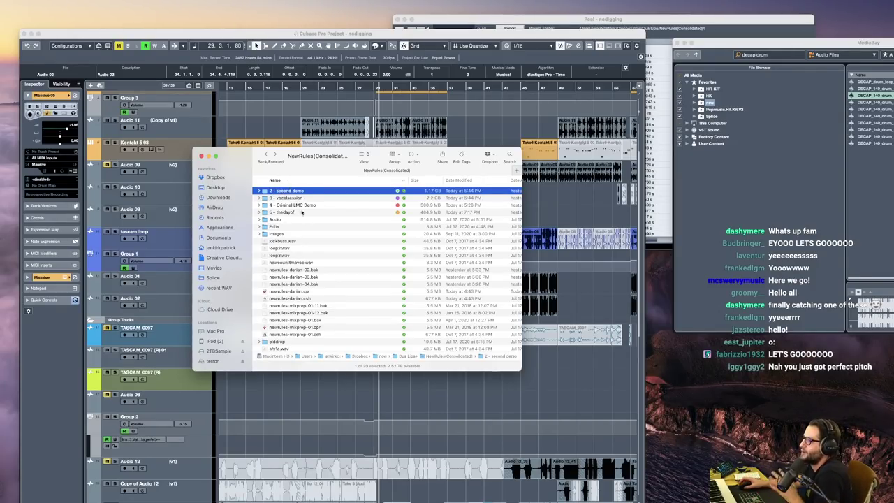
# Select the newrules-darian.cpr project file, move the folder window aside and minimise it
pyautogui.click(293, 291)
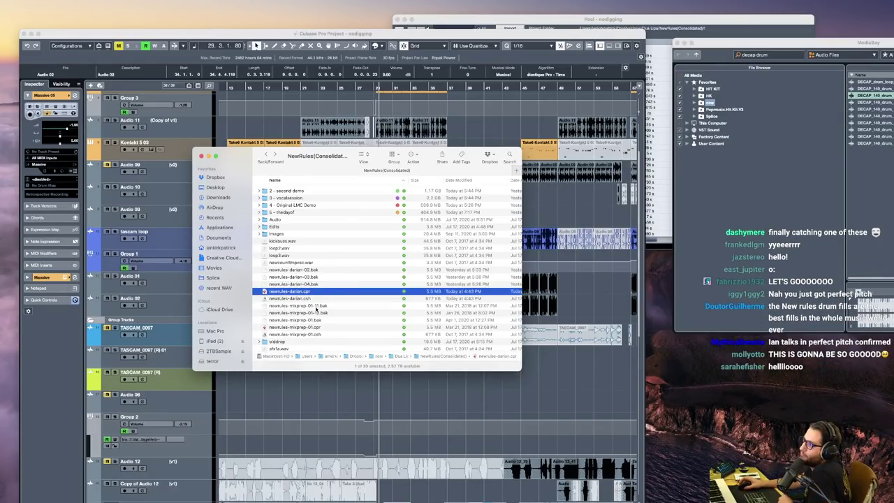
pyautogui.moveTo(246, 155); pyautogui.dragTo(393, 262)
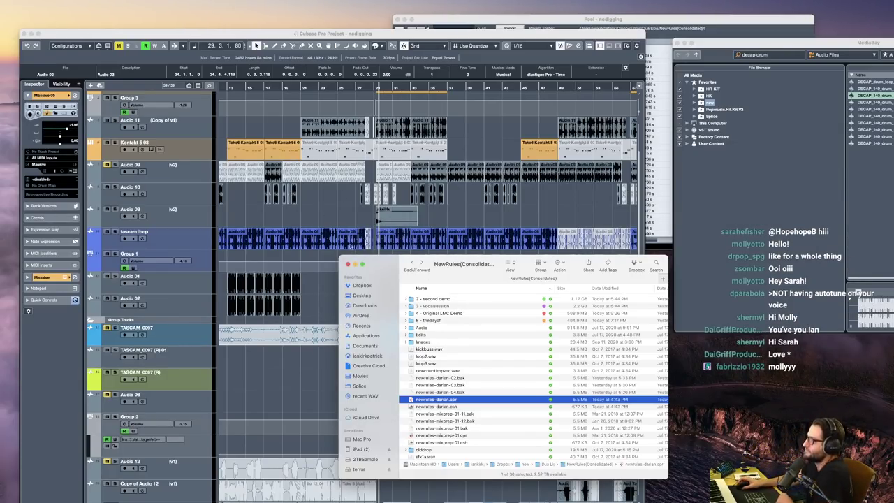
pyautogui.click(355, 265)
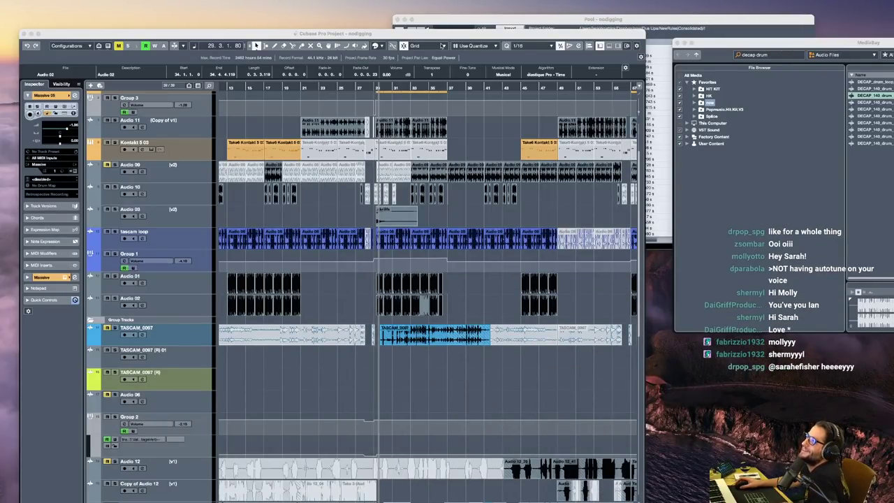
# Switch to the nodigging project in Cubase, look over the start of the arrangement and place the playhead at bar 5
pyautogui.click(441, 34)
pyautogui.press('space')
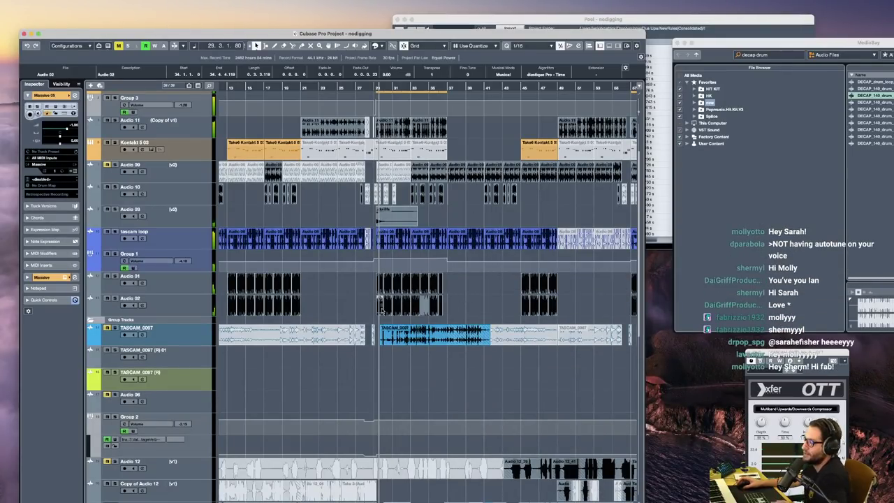
pyautogui.hscroll(-5, 329, 328)
pyautogui.scroll(-3, 328, 327)
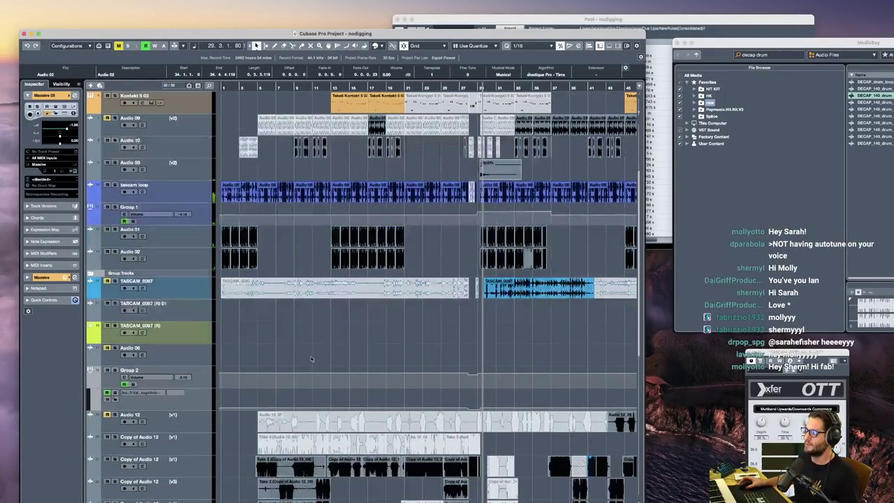
pyautogui.scroll(3, 300, 349)
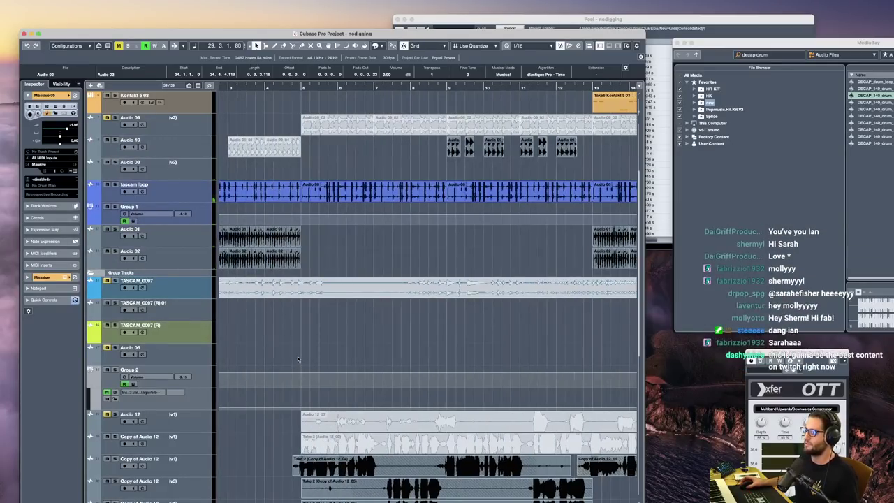
pyautogui.scroll(-2, 298, 362)
pyautogui.click(301, 362)
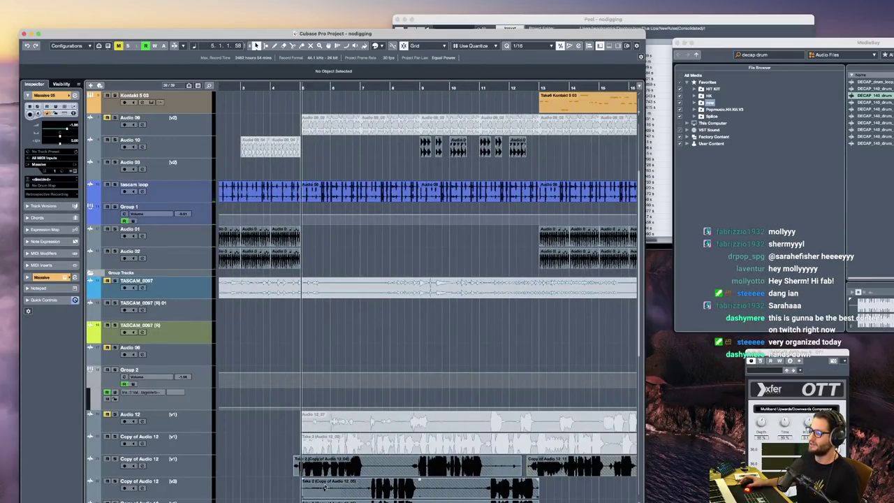
# Select the first black-waveform Copy of Audio 12 (v1) vocal track and play the arrangement from 4.3.1
pyautogui.click(161, 467)
pyautogui.click(284, 102)
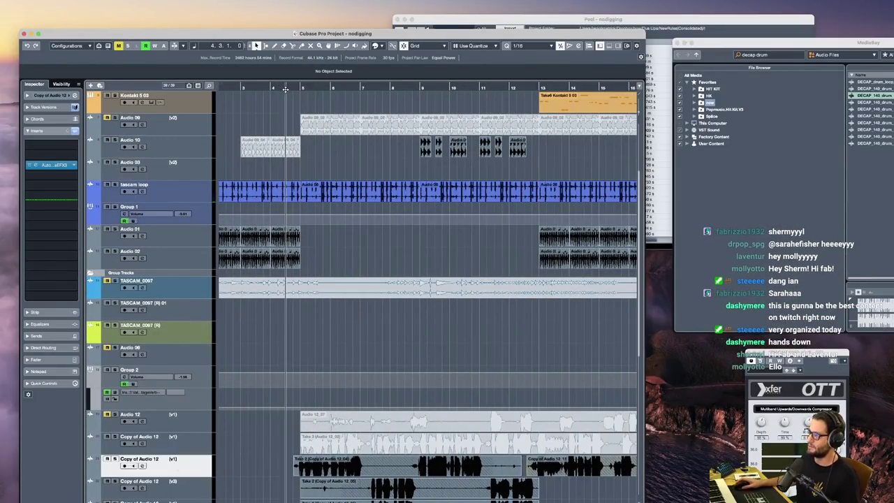
pyautogui.scroll(-2, 375, 368)
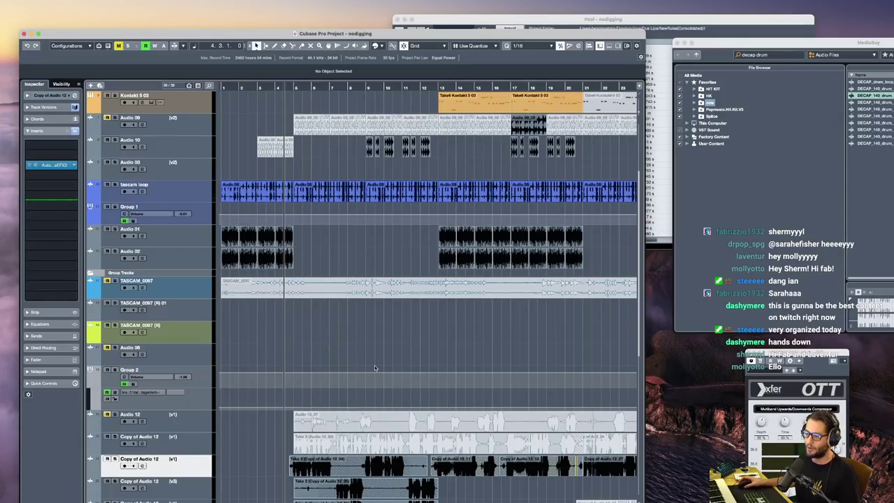
pyautogui.press('space')
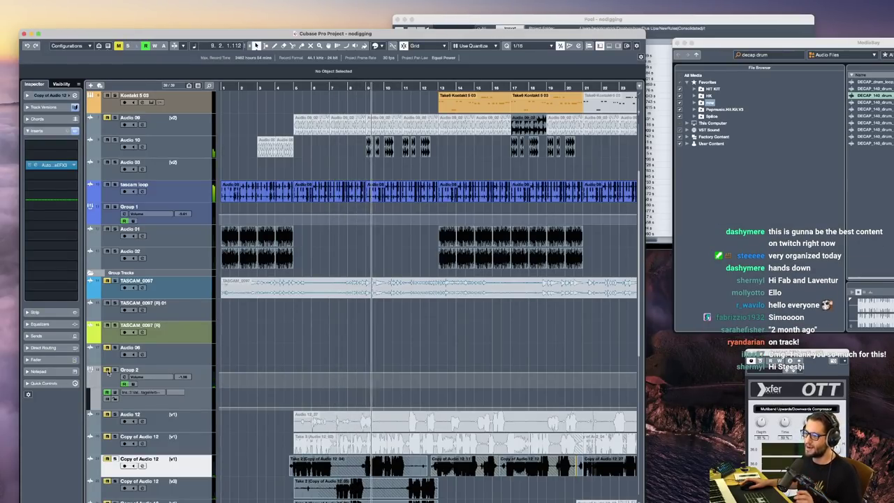
# Solo the Kontakt 5 01 instrument track below the vocals and play its part from about bar 13
pyautogui.scroll(-2, 437, 325)
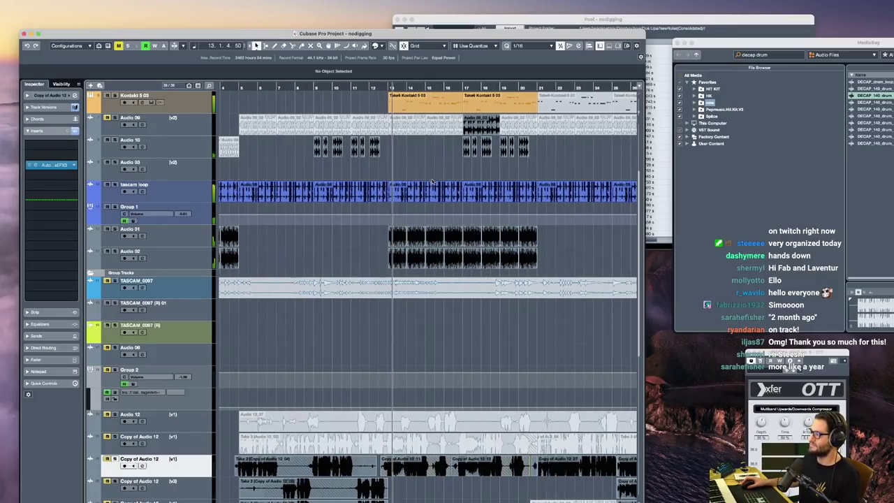
pyautogui.scroll(3, 432, 181)
pyautogui.scroll(-8, 433, 248)
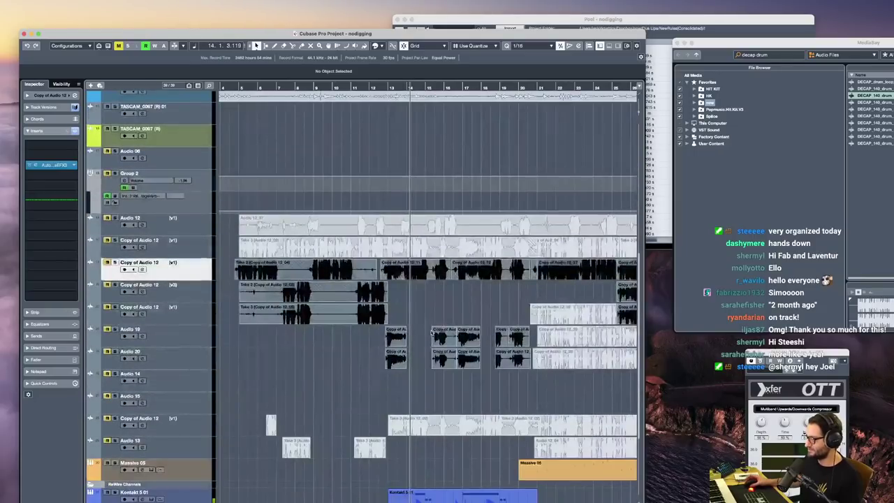
pyautogui.scroll(-6, 432, 333)
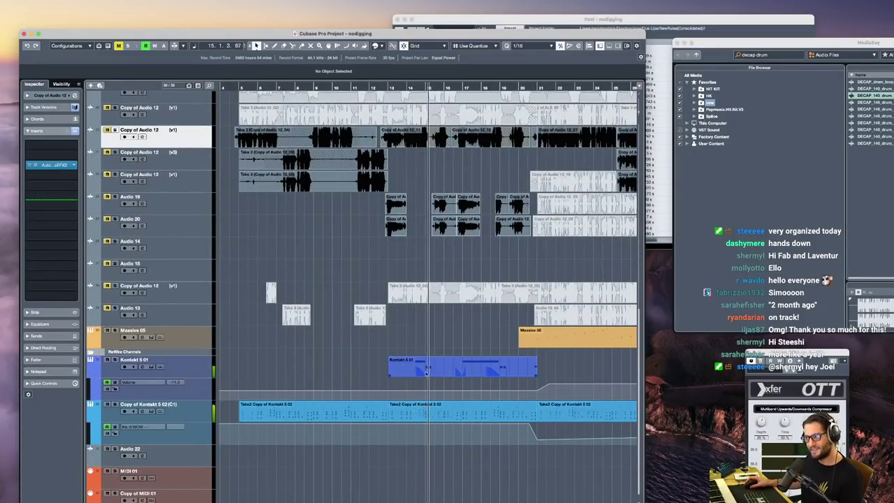
pyautogui.click(426, 374)
pyautogui.press('space')
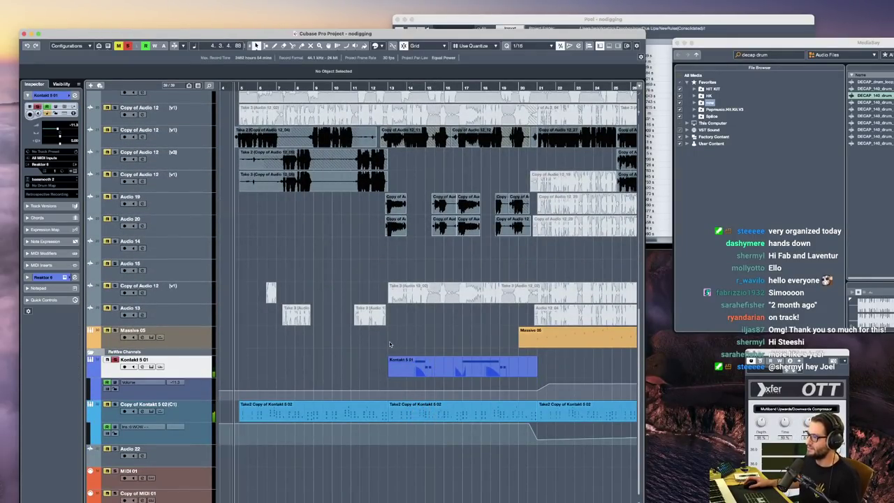
pyautogui.click(390, 344)
pyautogui.press('space')
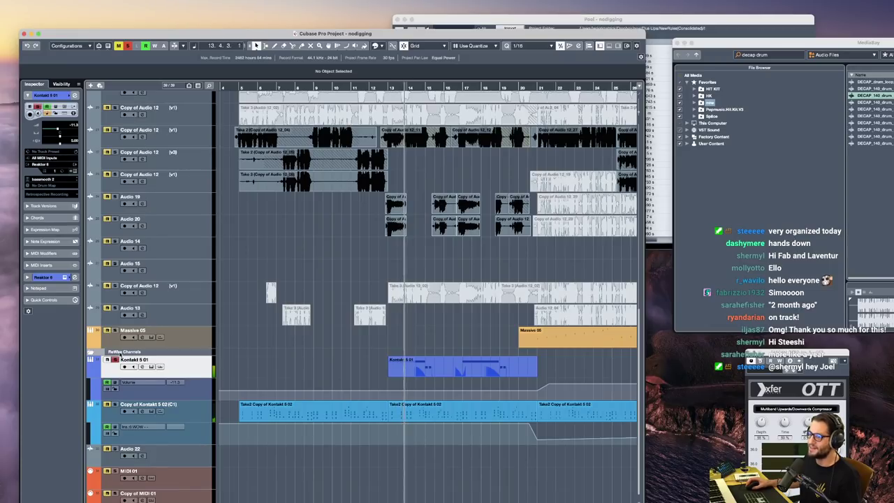
# Rename the Kontakt 5 01 track as reaktor
pyautogui.doubleClick(129, 359)
pyautogui.write('reaktor')
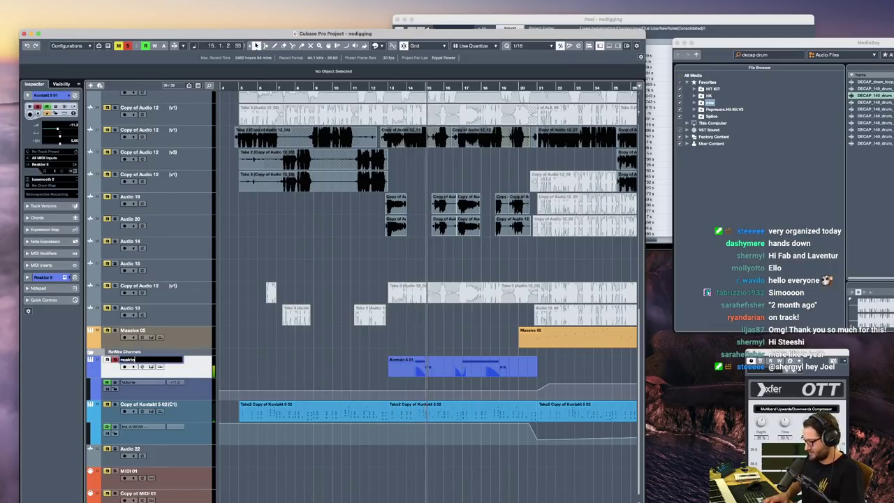
pyautogui.press('Return')
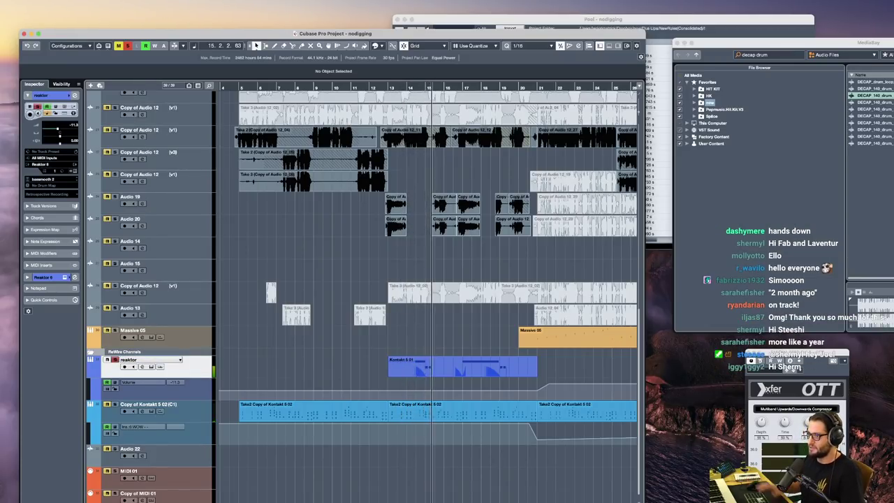
# Open the reaktor track's instrument, examine its Razor bassmooth 2 patch and close the plugin window
pyautogui.click(151, 367)
pyautogui.press('space')
pyautogui.moveTo(720, 164); pyautogui.dragTo(366, 95)
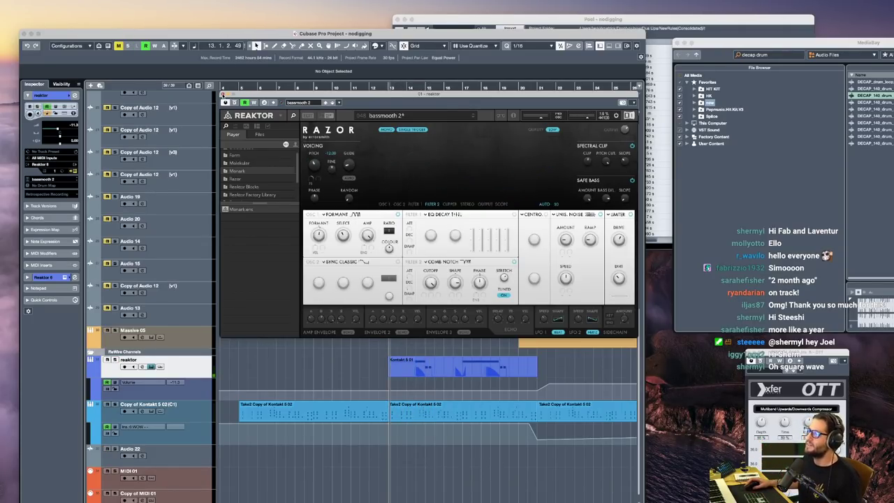
pyautogui.click(223, 93)
# Play the arrangement on from bar 13 and look over the bass, vocal and drum tracks
pyautogui.press('g')
pyautogui.hscroll(3, 518, 298)
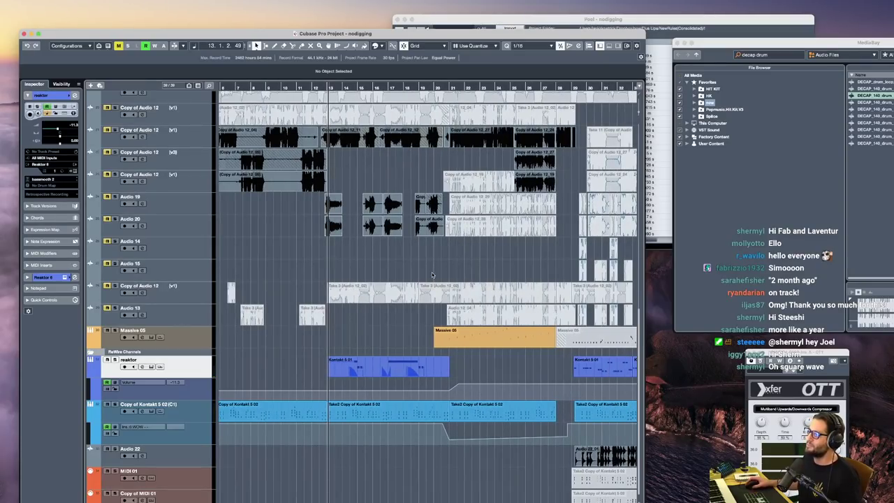
pyautogui.press('g')
pyautogui.press('g')
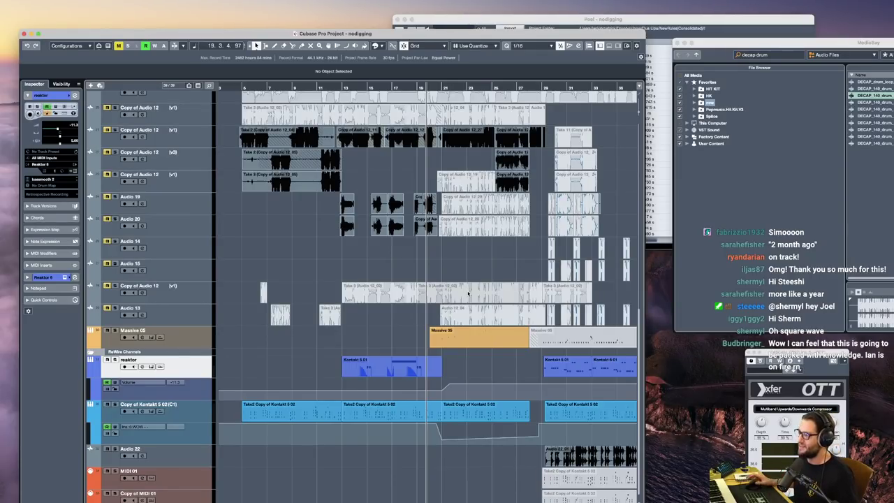
pyautogui.scroll(3, 277, 340)
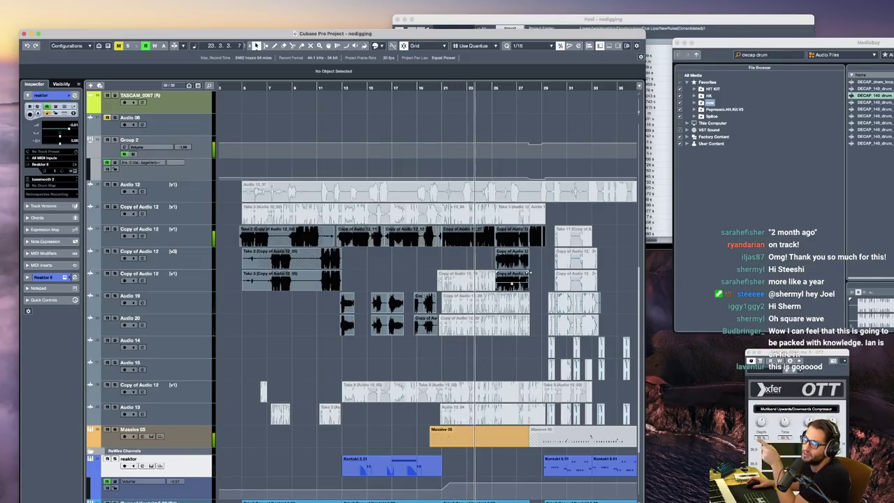
pyautogui.scroll(5, 483, 259)
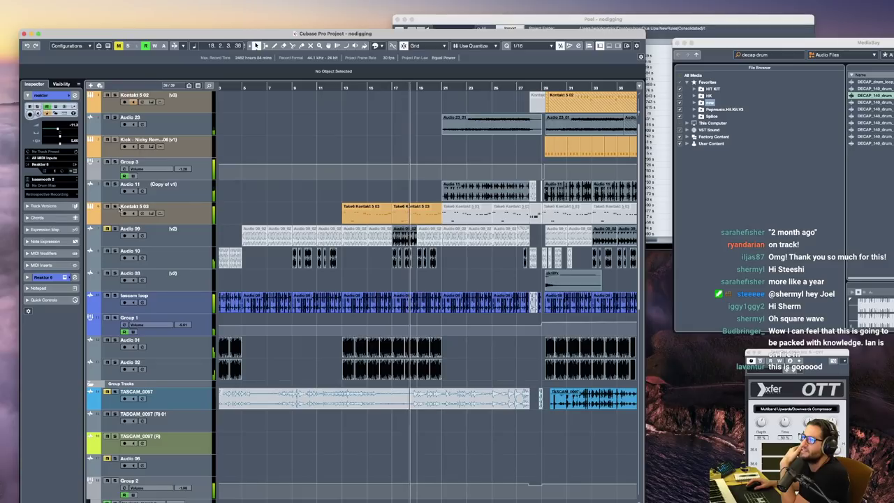
pyautogui.press('space')
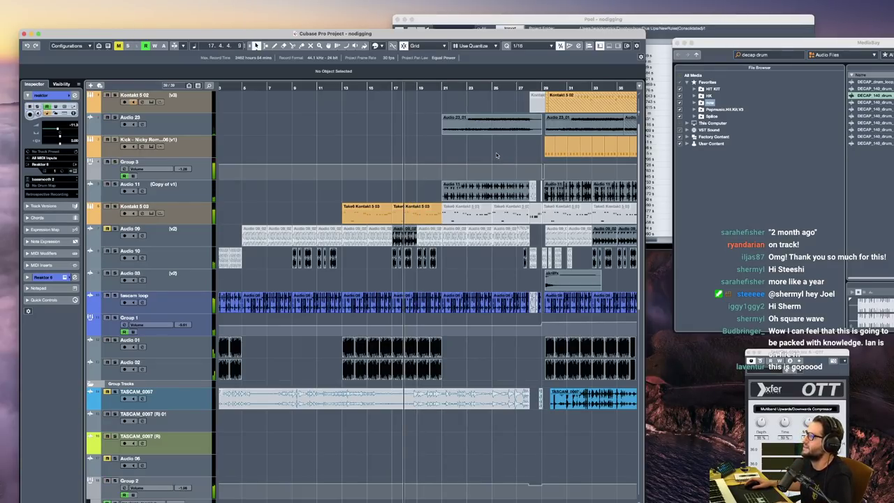
# Play the arrangement through about bars 25 to 29, look over the vocal and drum tracks, and return playback to bar 25
pyautogui.scroll(-5, 517, 231)
pyautogui.scroll(-1, 540, 305)
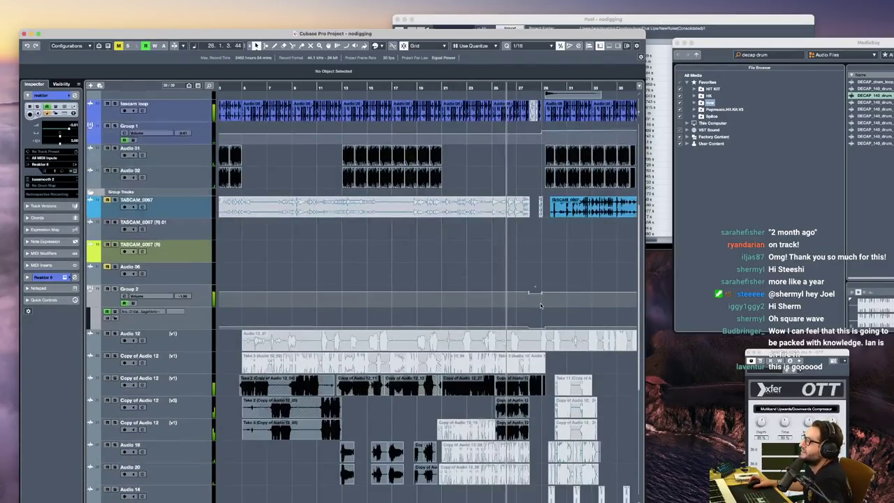
pyautogui.hscroll(1, 557, 282)
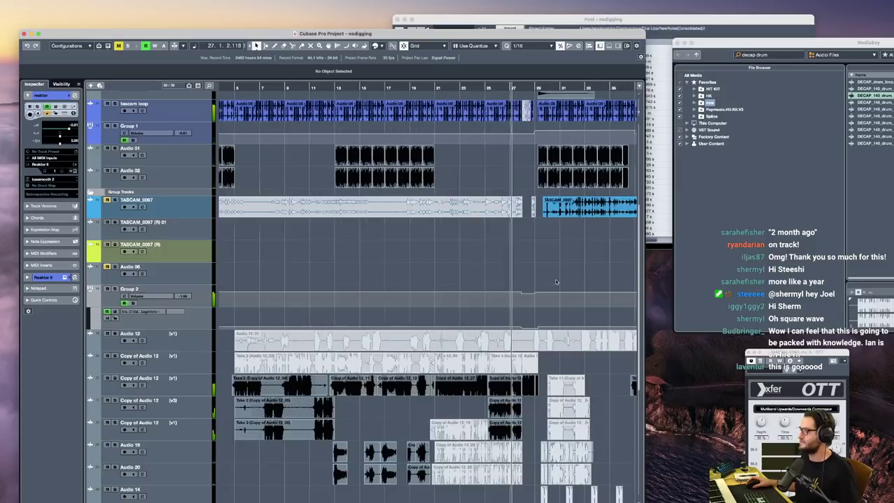
pyautogui.hscroll(2, 552, 286)
pyautogui.scroll(5, 542, 307)
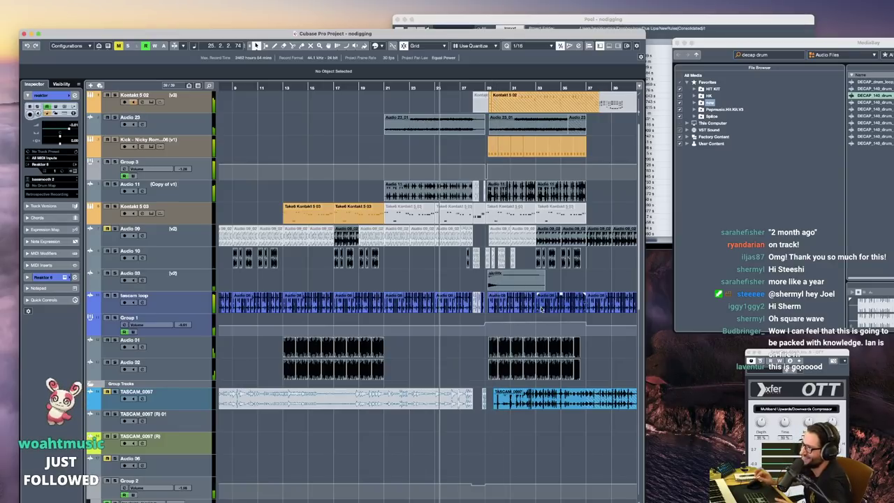
pyautogui.click(436, 88)
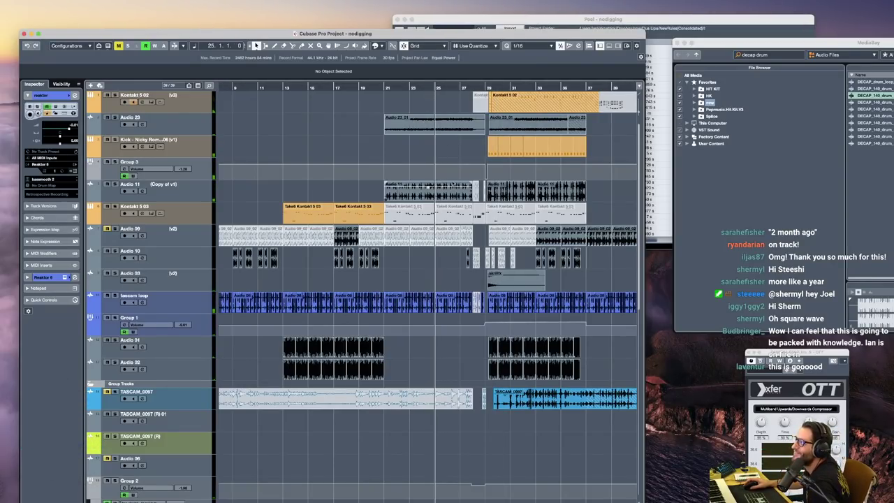
# Solo the Massive 05 track below the vocals and play its part from about bar 21
pyautogui.scroll(-4, 461, 224)
pyautogui.scroll(4, 458, 230)
pyautogui.scroll(-11, 428, 280)
pyautogui.scroll(-4, 423, 293)
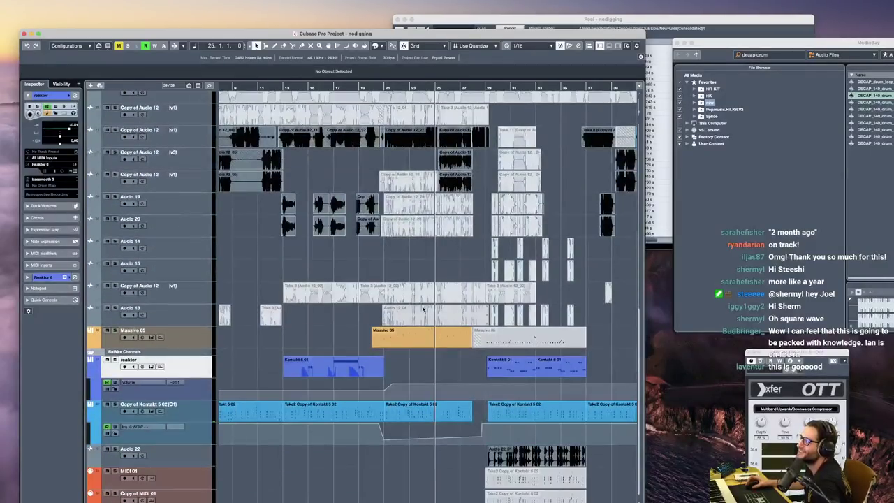
pyautogui.click(406, 341)
pyautogui.click(382, 273)
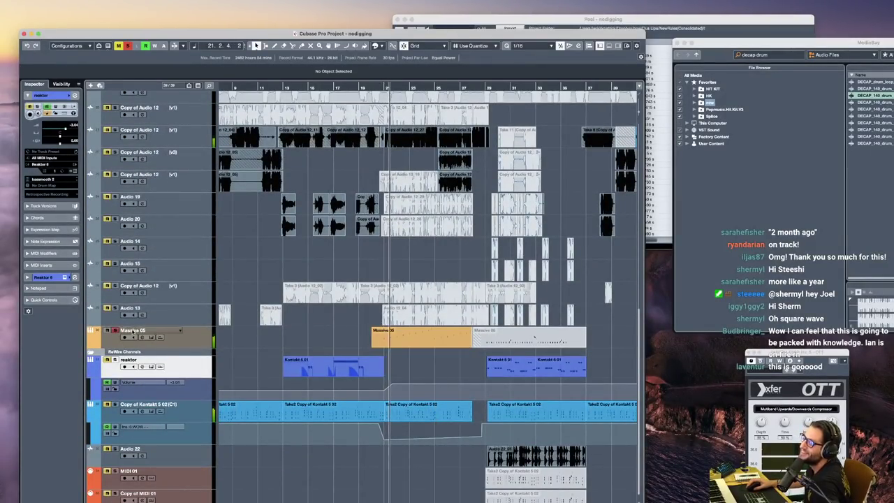
# Open the Massive 05 track's instrument, examine its patch and the track's inserts, and close the plugin window
pyautogui.click(150, 336)
pyautogui.click(151, 337)
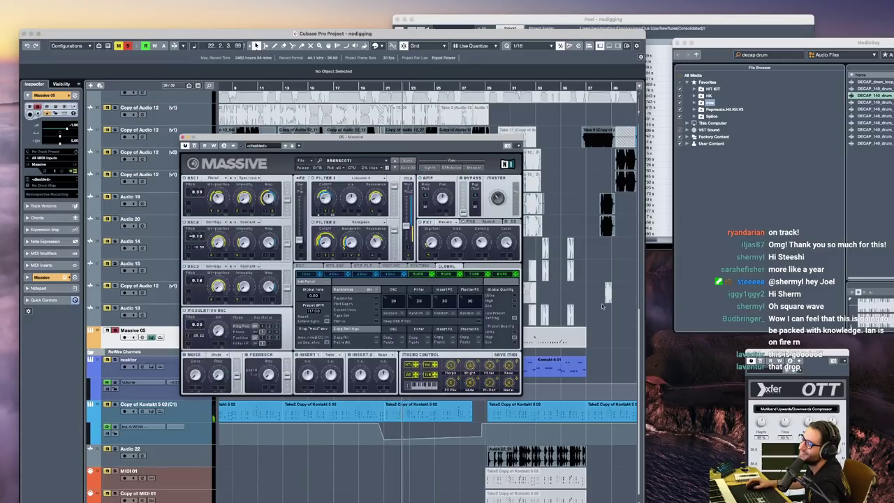
pyautogui.moveTo(424, 137); pyautogui.dragTo(481, 106)
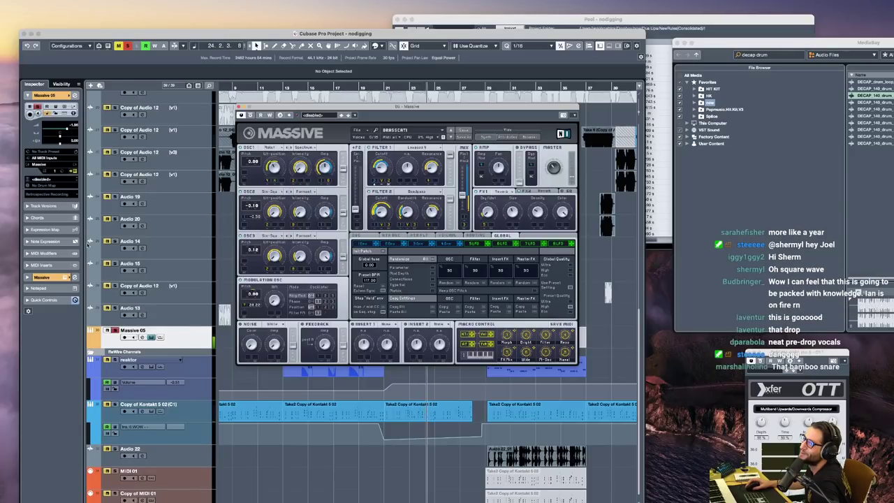
pyautogui.click(54, 278)
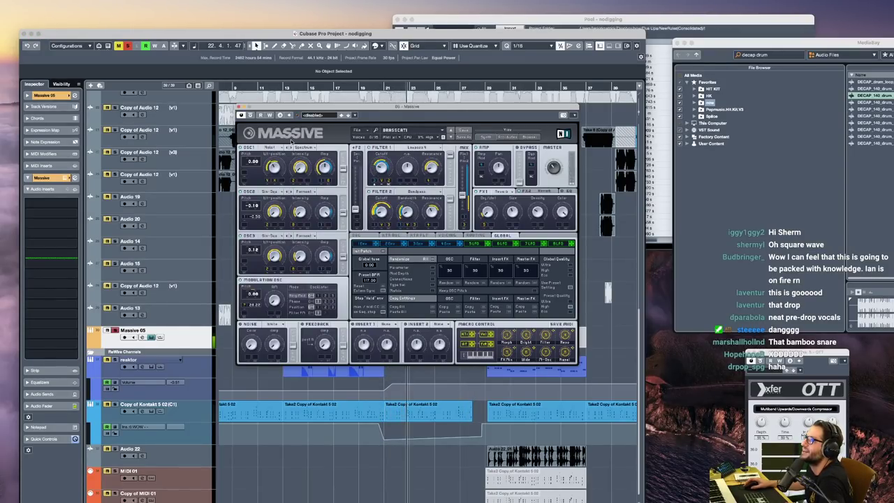
pyautogui.click(241, 114)
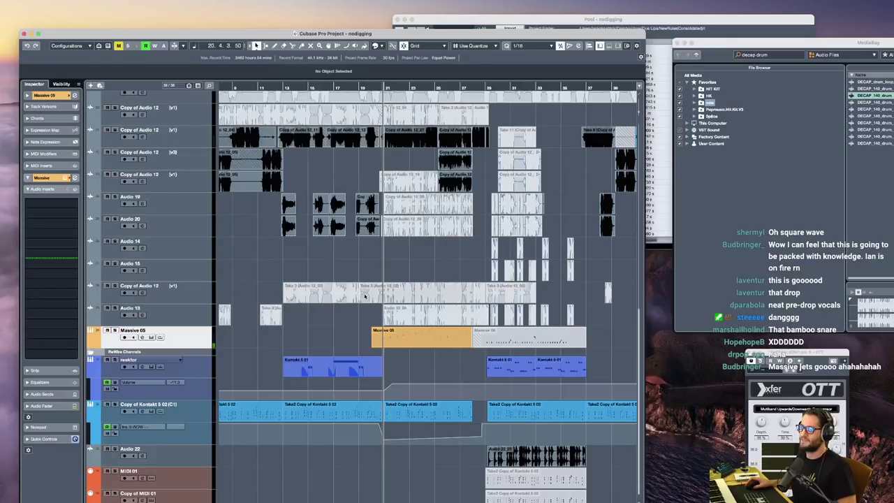
# Play the full arrangement from about bar 27 through the section at bar 29 and look over the drum tracks
pyautogui.click(466, 257)
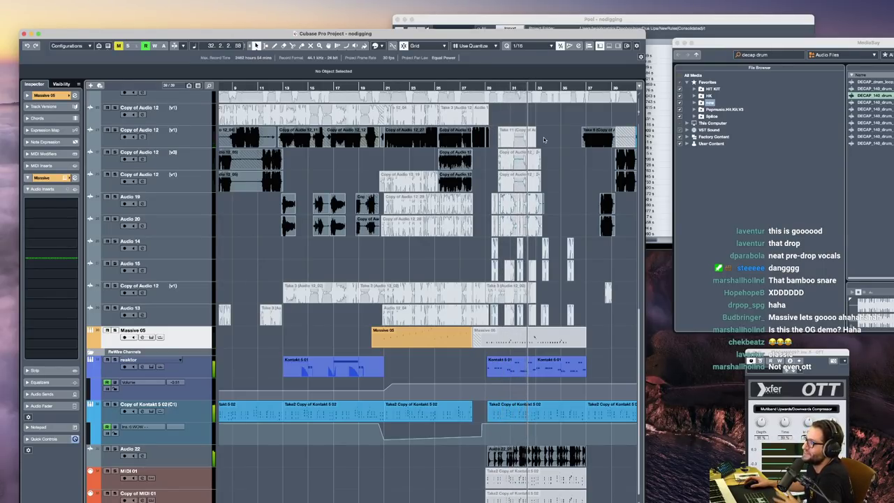
pyautogui.scroll(5, 545, 138)
pyautogui.scroll(4, 556, 143)
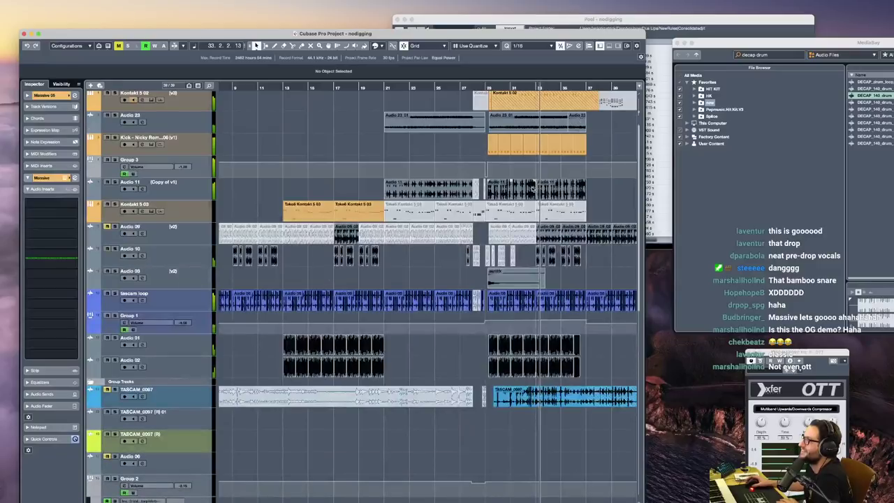
pyautogui.scroll(1, 531, 182)
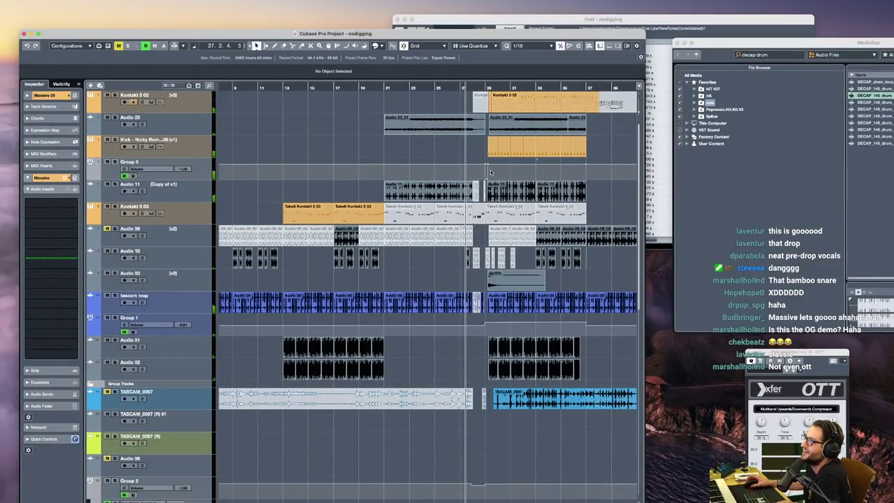
pyautogui.click(488, 87)
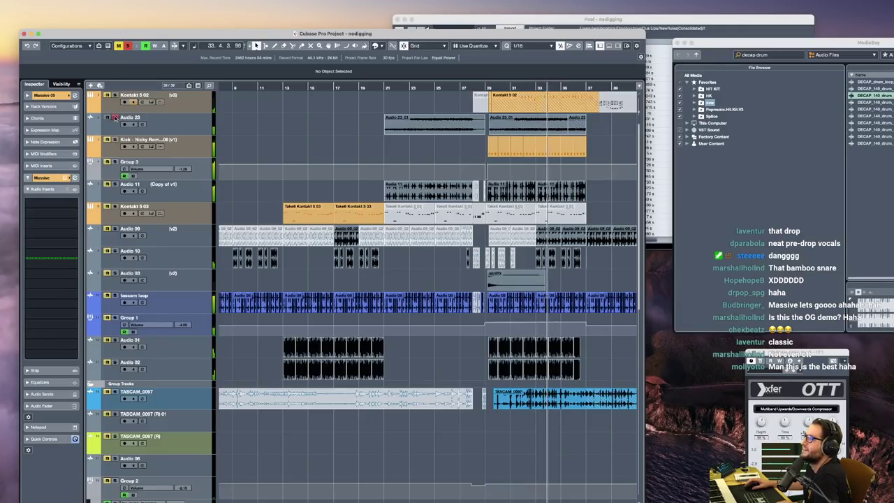
# Play the soloed Audio 23 track from about bar 29 and select that track
pyautogui.press('space')
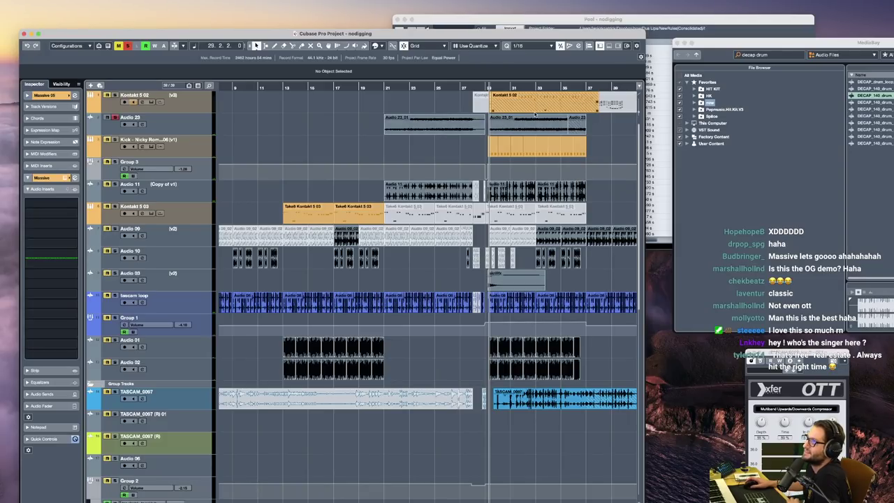
pyautogui.press('space')
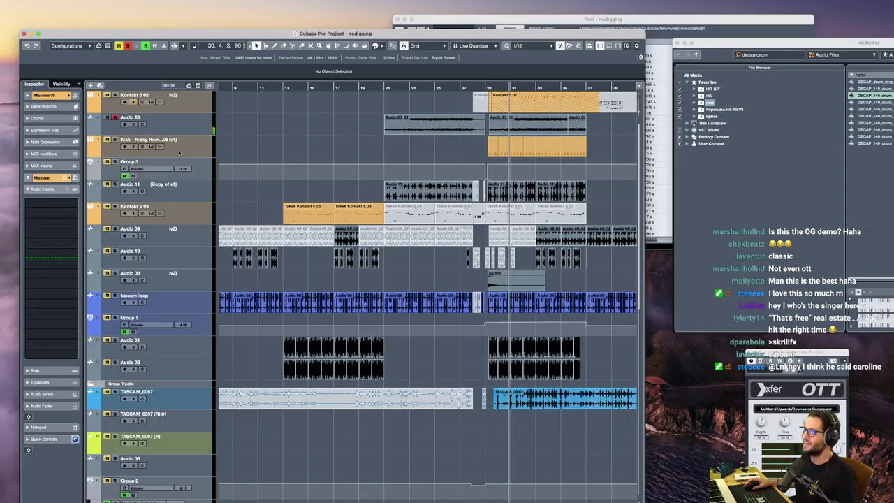
pyautogui.click(199, 128)
pyautogui.press('space')
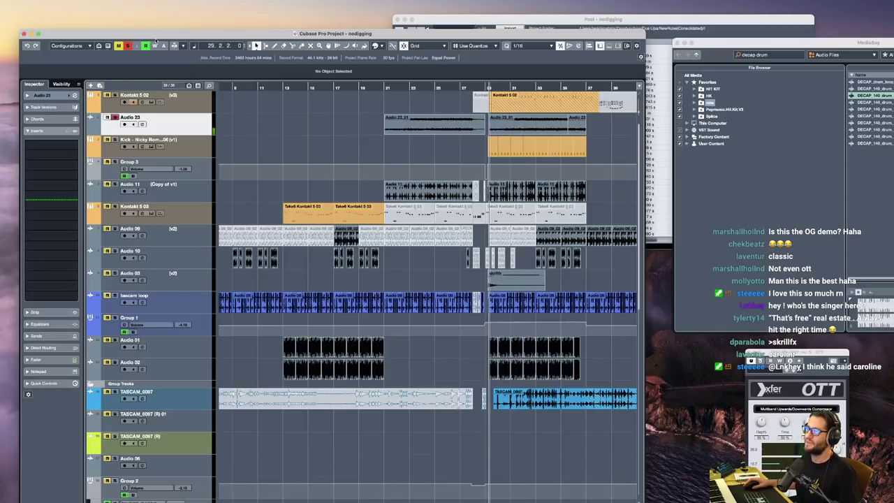
# Select the Audio 11 track and play the full mix from about bar 29
pyautogui.click(211, 202)
pyautogui.press('space')
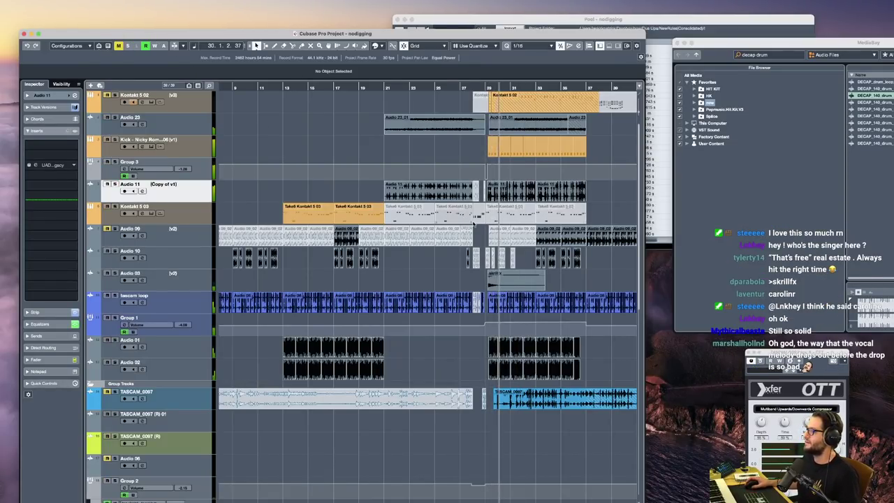
pyautogui.scroll(-2, 204, 259)
pyautogui.press('space')
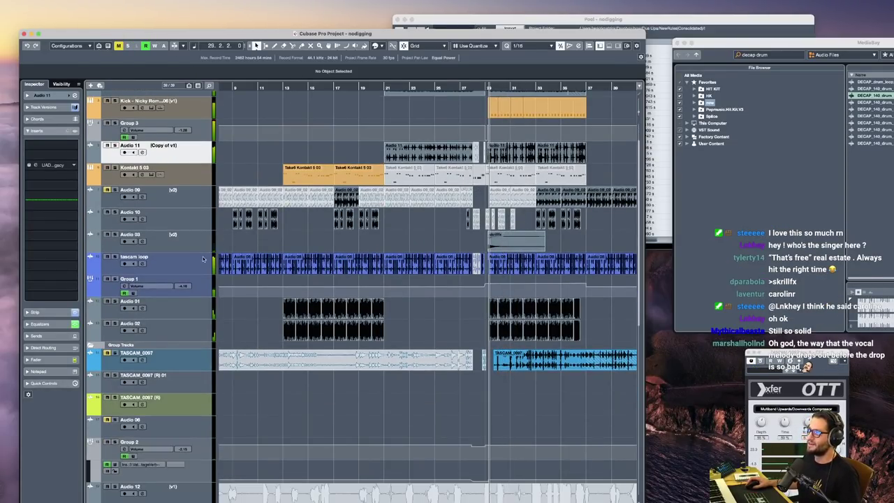
# Solo the Audio 11 and tascam loop tracks, play them from about bar 29, and select the tascam loop track
pyautogui.click(191, 265)
pyautogui.click(195, 161)
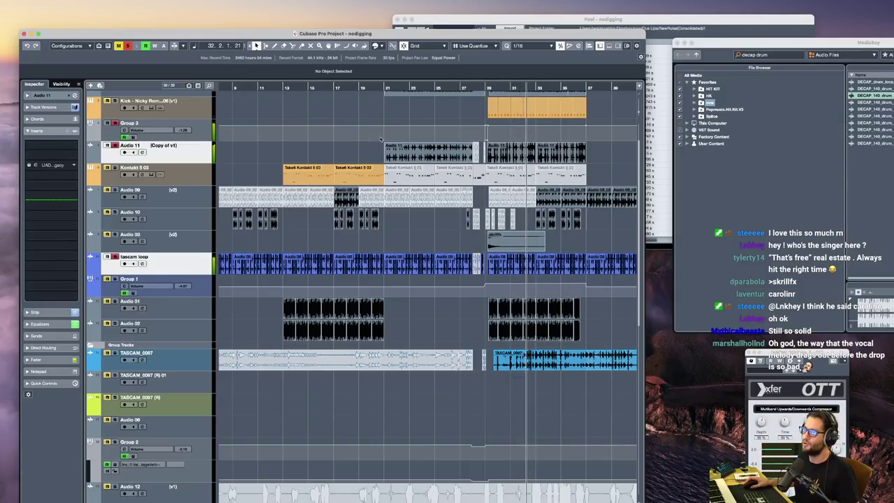
pyautogui.press('space')
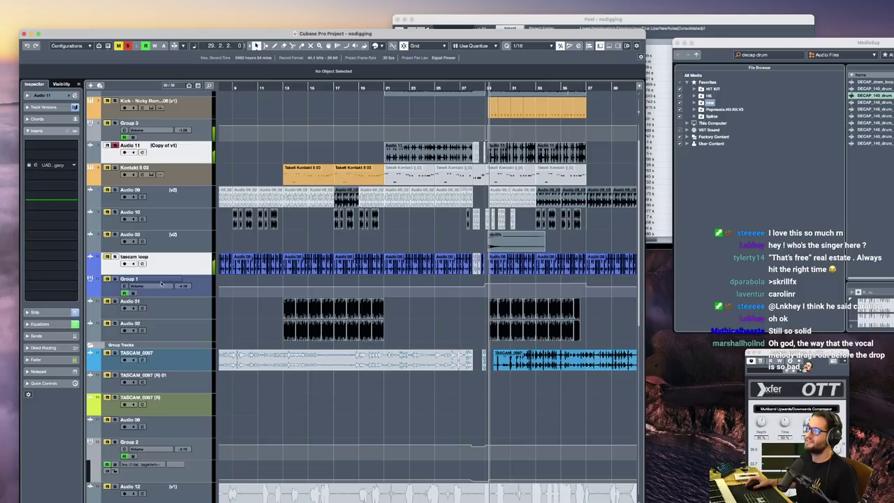
pyautogui.click(186, 272)
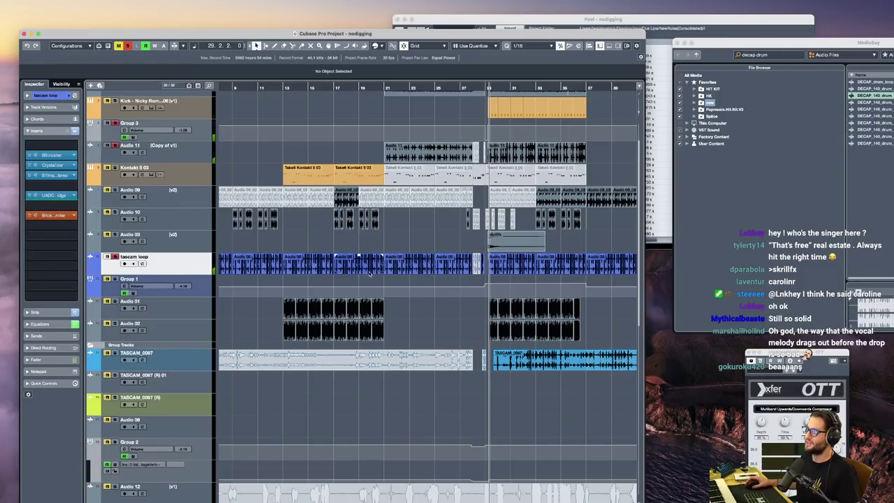
# Play the soloed tascam loop track from about bar 5 near the start of the arrangement
pyautogui.scroll(-1, 448, 281)
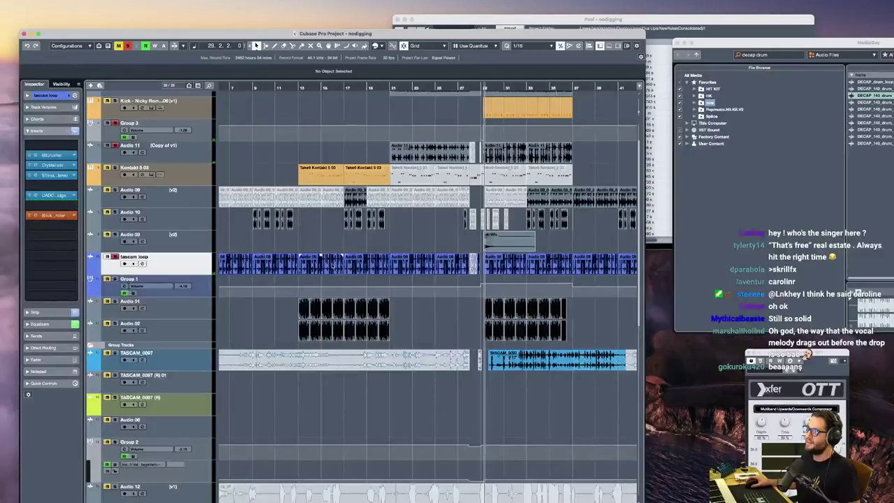
pyautogui.click(299, 250)
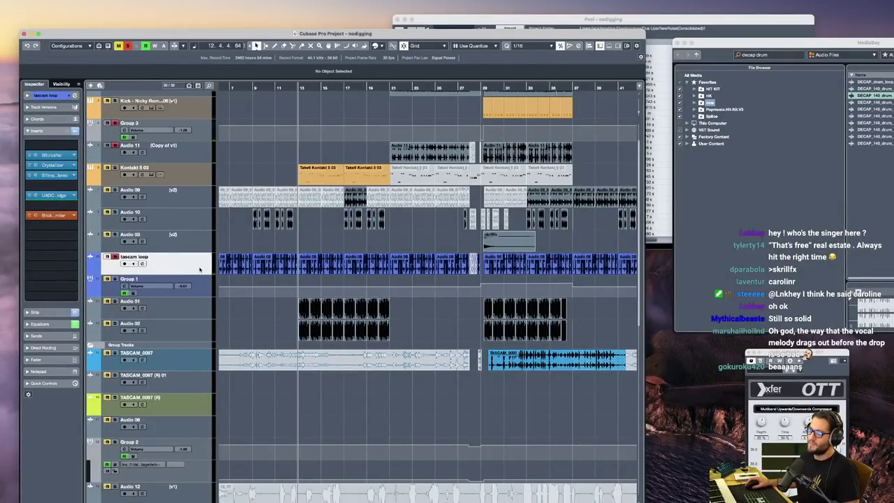
pyautogui.hscroll(-3, 270, 259)
pyautogui.click(272, 247)
pyautogui.press('space')
pyautogui.scroll(2, 271, 272)
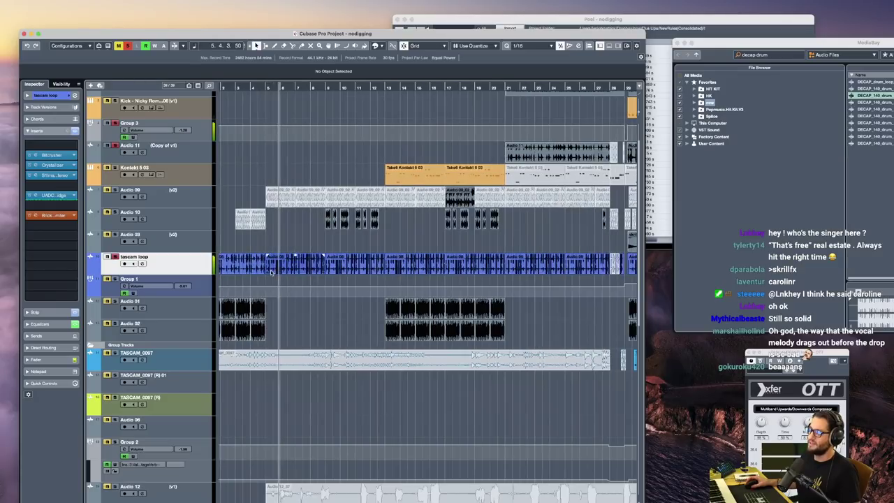
pyautogui.hscroll(-1, 271, 272)
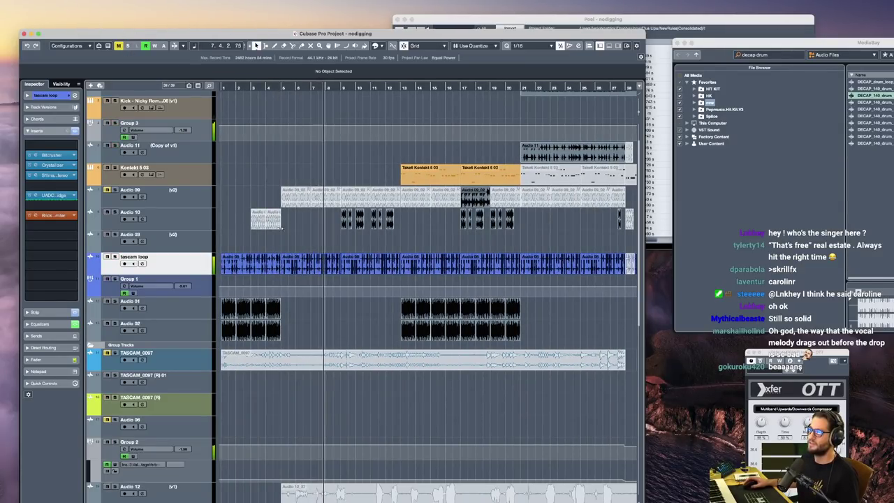
# Play the full mix from about bar 5 and look over the vocal, drum and loop tracks
pyautogui.scroll(-5, 281, 279)
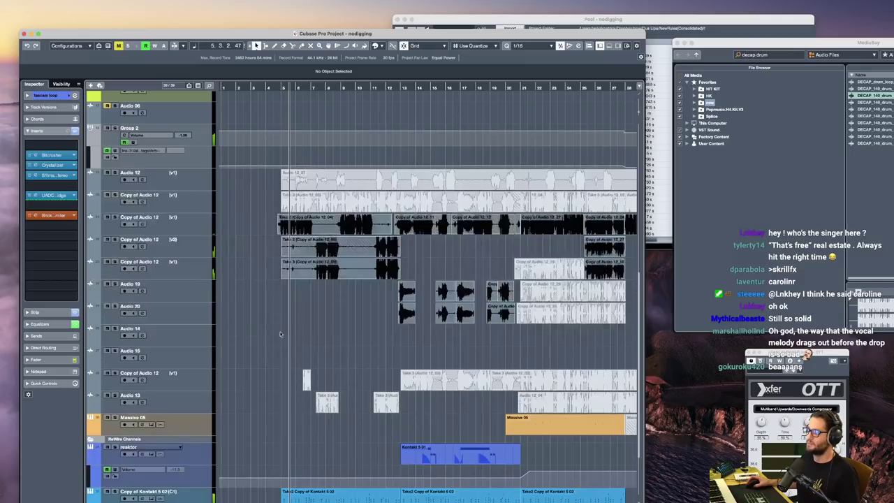
pyautogui.click(109, 129)
pyautogui.scroll(6, 323, 187)
pyautogui.press('h')
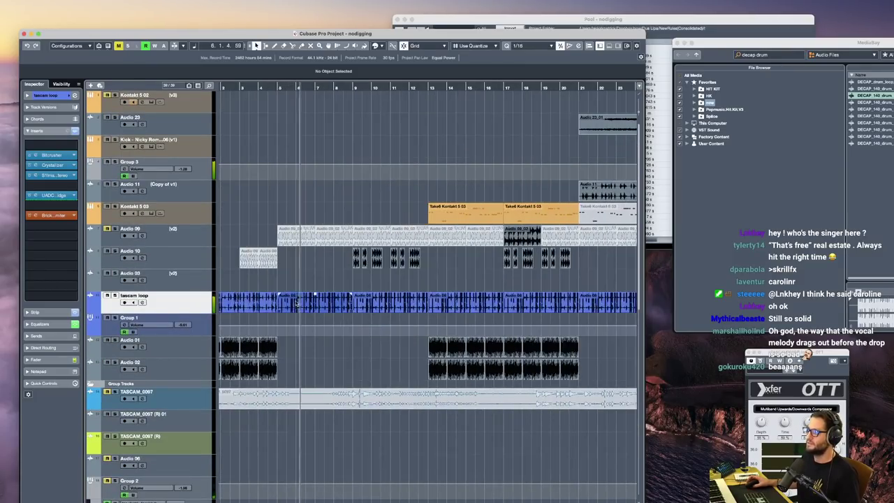
pyautogui.scroll(-2, 297, 302)
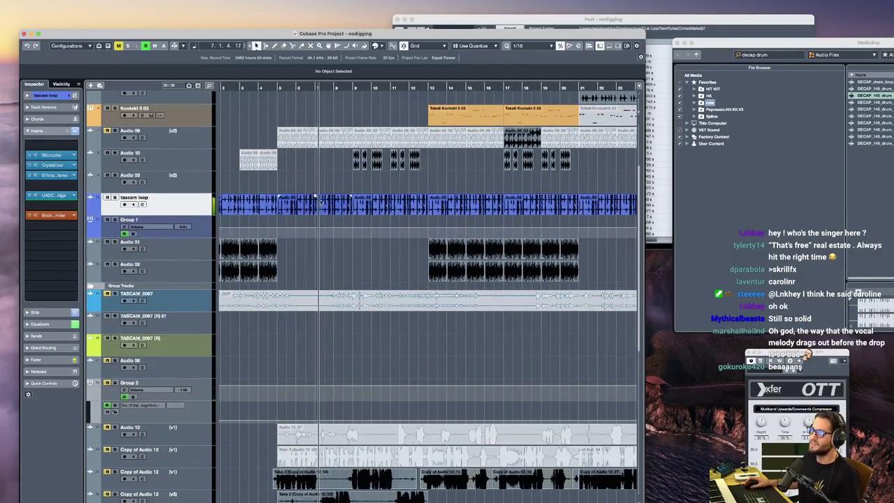
# Solo the tascam loop track and select its clip starting at bar 5
pyautogui.press('s')
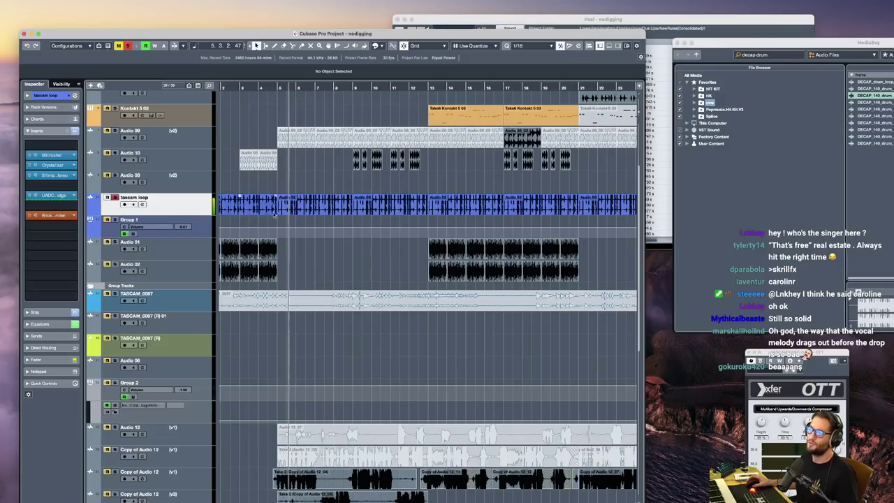
pyautogui.click(316, 203)
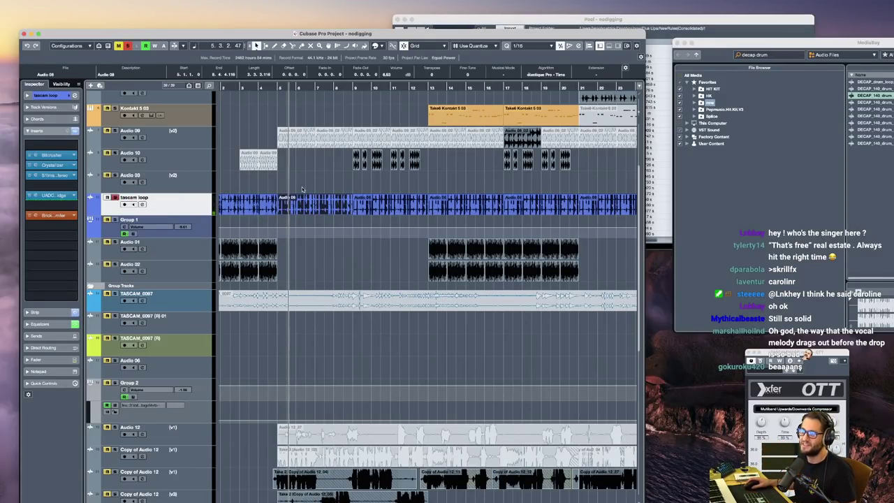
pyautogui.scroll(4, 280, 205)
pyautogui.scroll(-4, 280, 238)
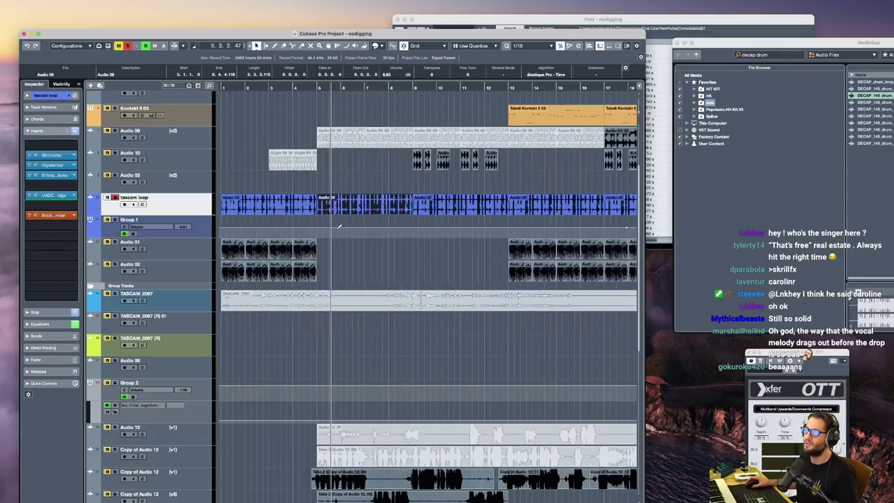
pyautogui.scroll(1, 297, 202)
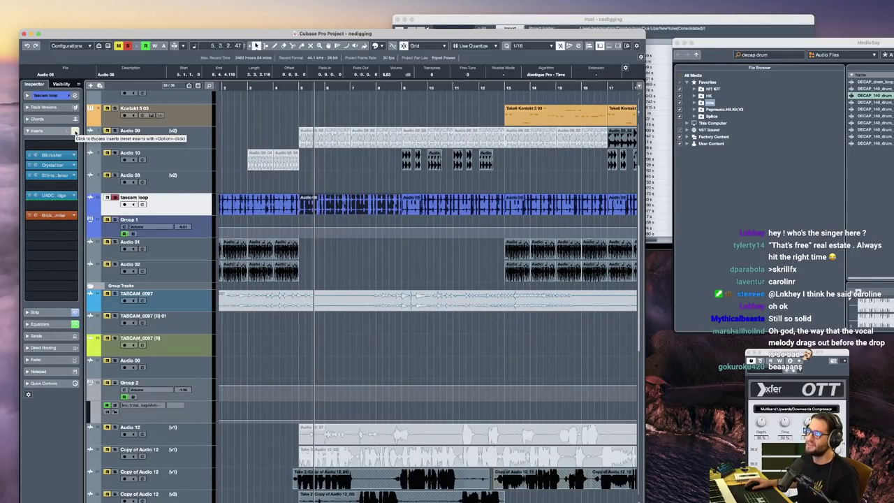
# Bypass all inserts on the tascam loop track and play its unprocessed clip from about bar 5
pyautogui.click(74, 132)
pyautogui.scroll(1, 285, 216)
pyautogui.click(292, 186)
pyautogui.press('space')
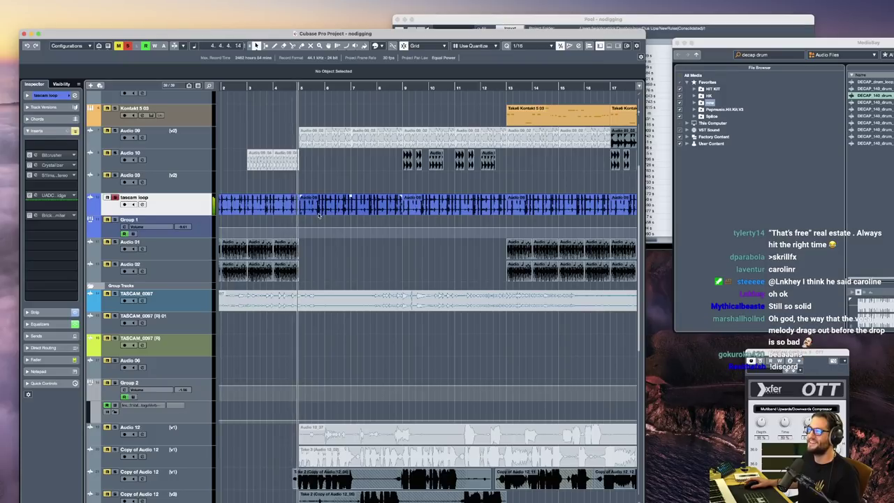
pyautogui.click(325, 210)
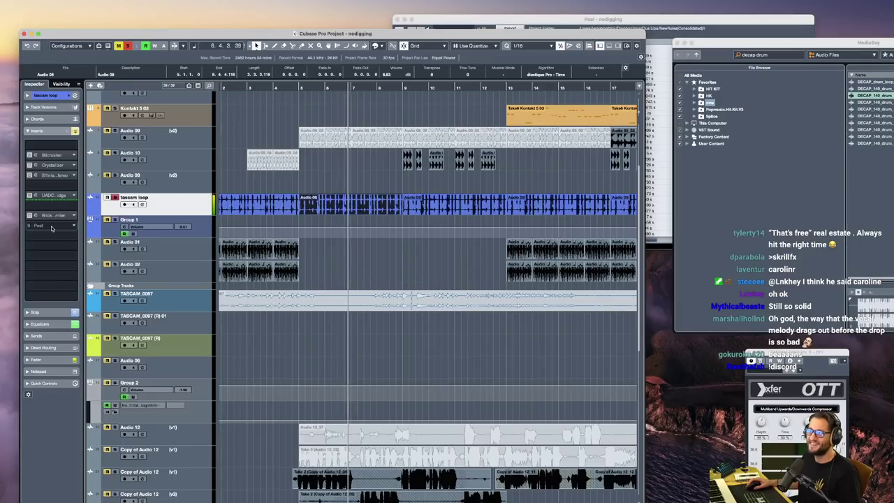
# Set the tascam loop clip's transpose to 0 and play the unprocessed loop from about bar 5
pyautogui.press('space')
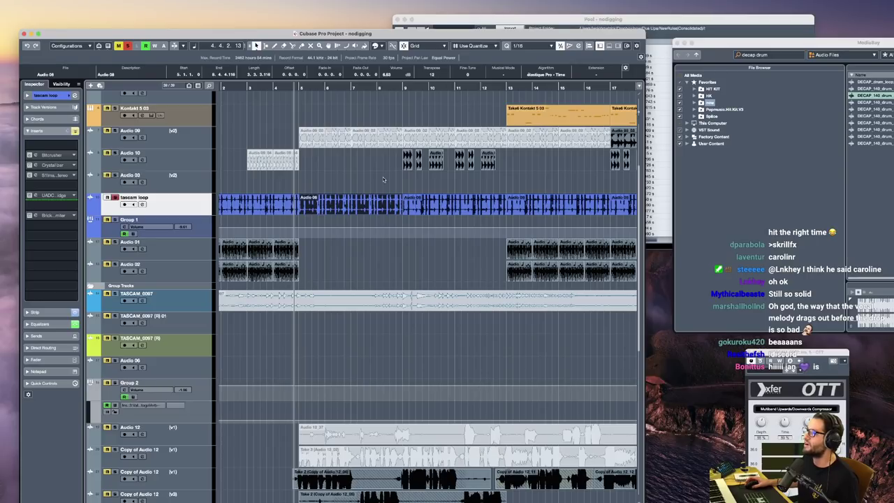
pyautogui.moveTo(351, 196); pyautogui.dragTo(351, 186)
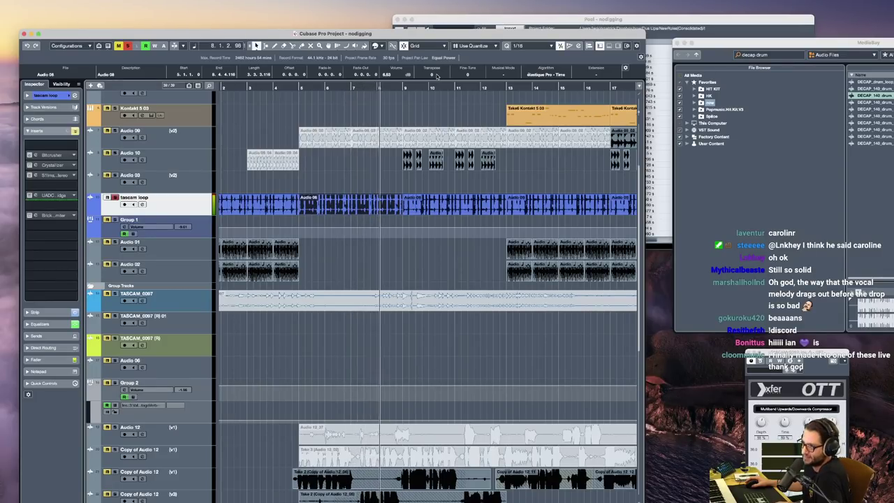
pyautogui.press('space')
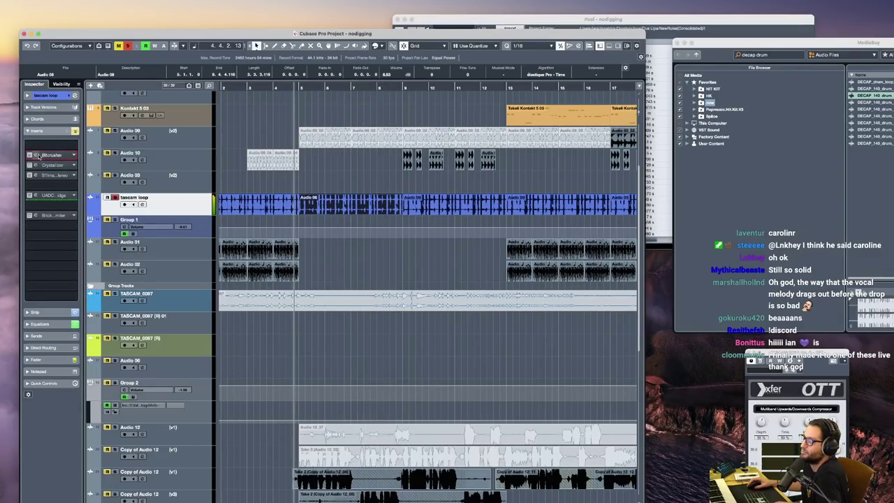
# Reactivate the Bitcrusher insert on the tascam loop track, show its editor over the arrangement and play the loop
pyautogui.click(37, 155)
pyautogui.moveTo(881, 122); pyautogui.dragTo(412, 153)
pyautogui.click(376, 162)
pyautogui.press('space')
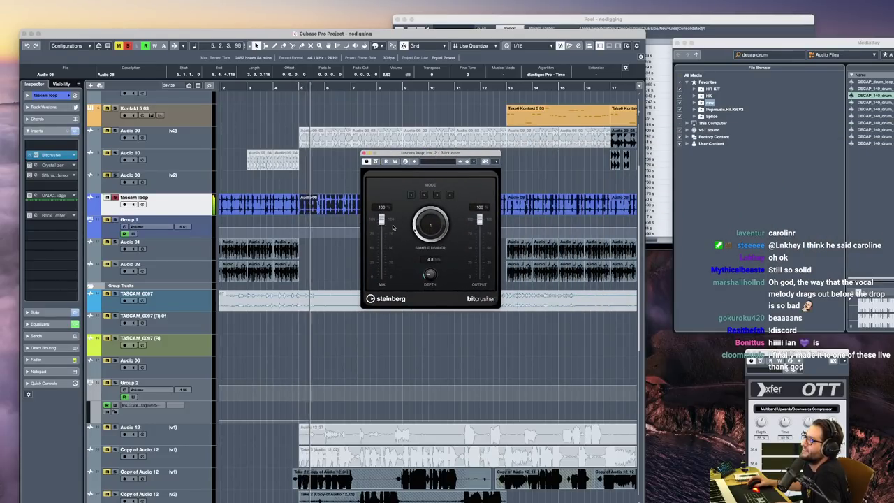
pyautogui.press('space')
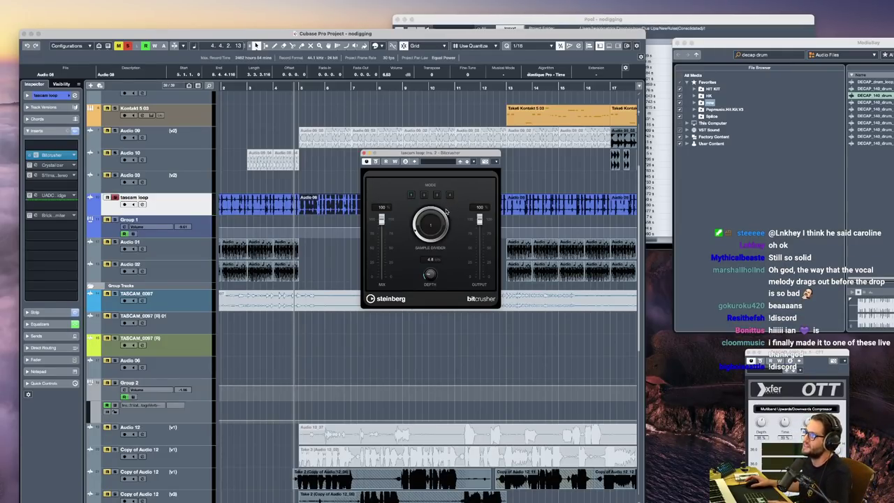
# Reactivate the tascam loop track's Crystallizer and S1 Imager Stereo inserts, showing their editors over the arrangement during playback
pyautogui.click(35, 169)
pyautogui.moveTo(473, 85); pyautogui.dragTo(337, 89)
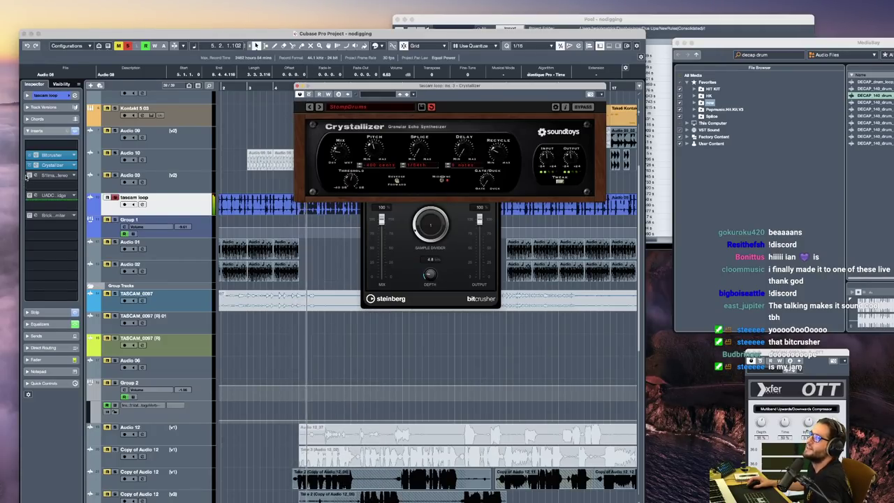
pyautogui.click(53, 175)
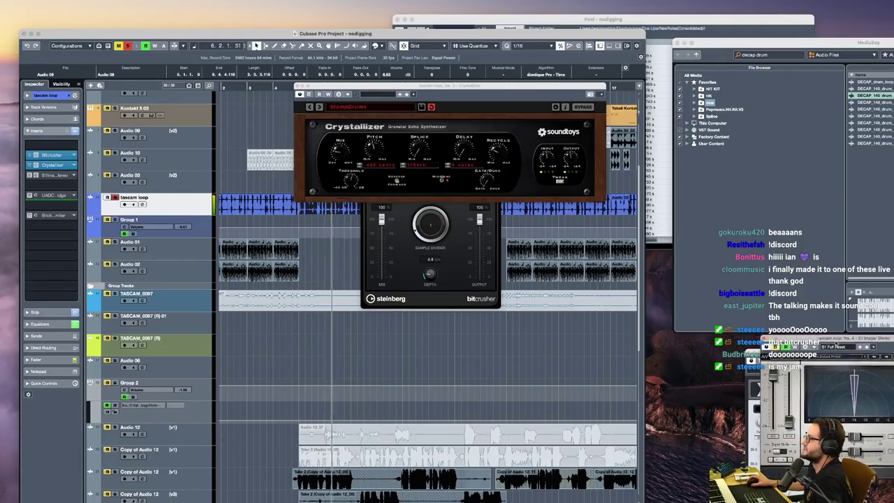
pyautogui.moveTo(796, 341); pyautogui.dragTo(380, 265)
pyautogui.click(363, 274)
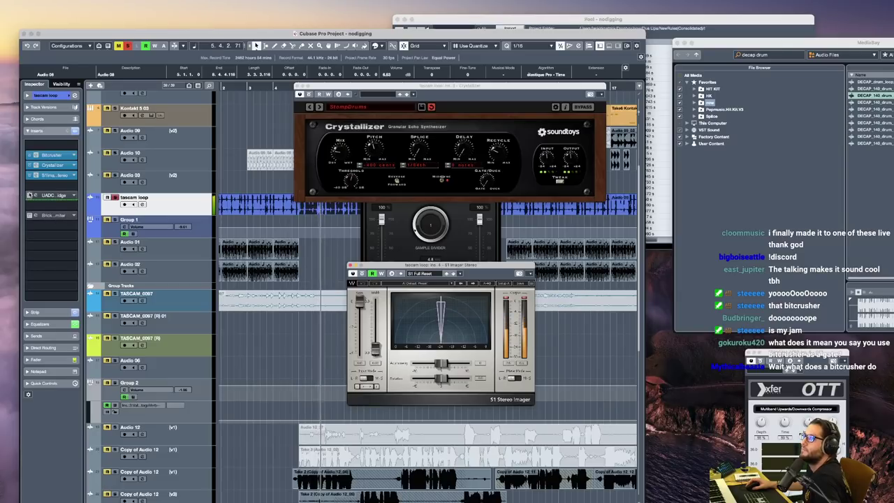
# Open the UAD Cambridge equaliser on the tascam loop track and switch off its bypass while the loop plays
pyautogui.click(37, 195)
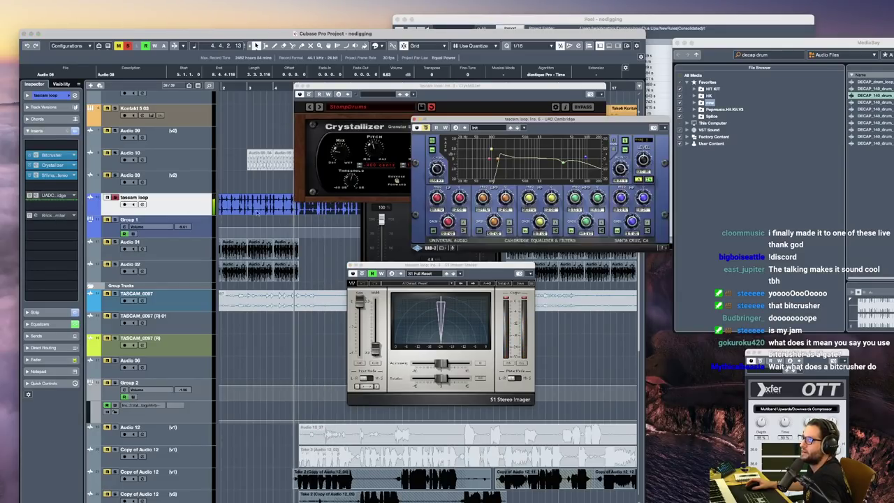
pyautogui.moveTo(522, 120); pyautogui.dragTo(301, 207)
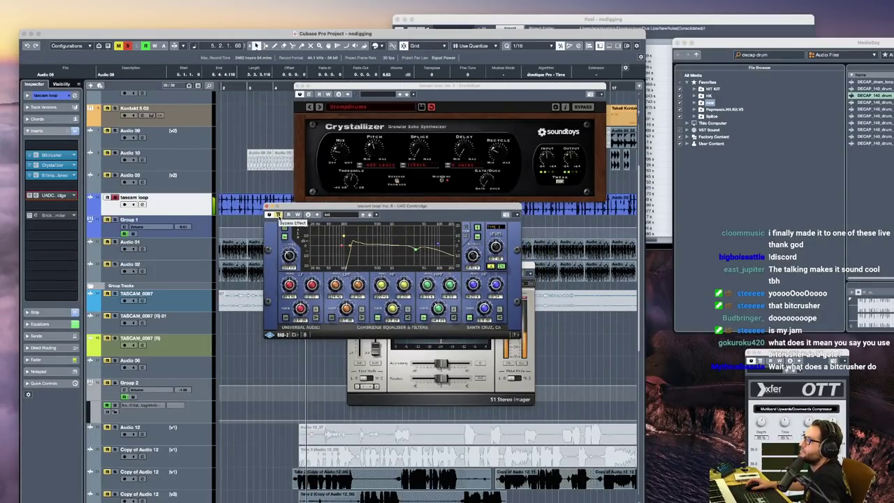
pyautogui.click(278, 215)
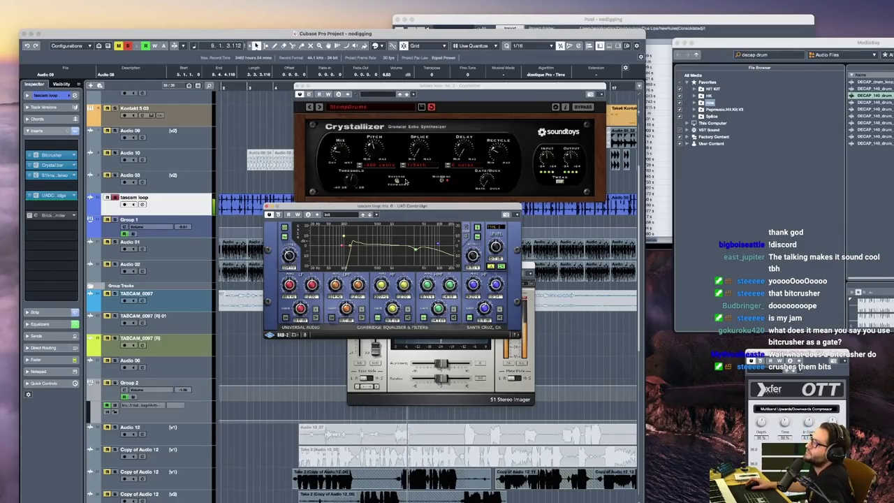
# Close the Crystallizer, UAD Cambridge, Bitcrusher and S1 Imager editors
pyautogui.click(299, 92)
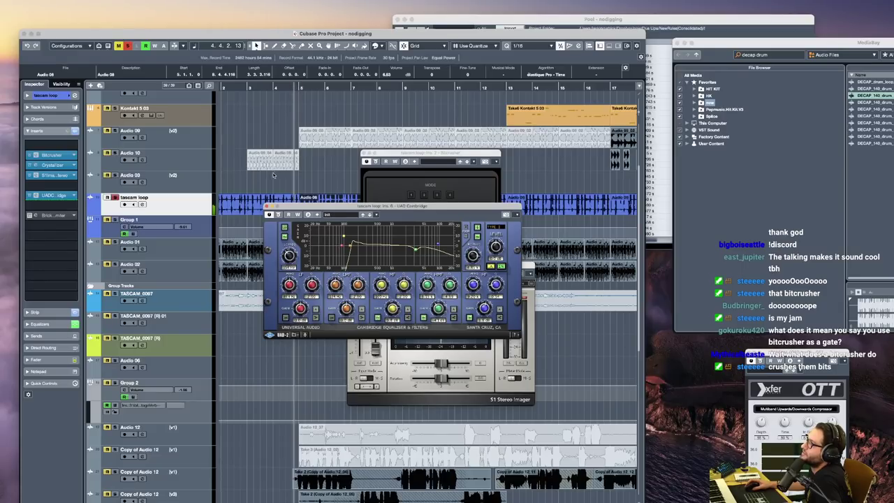
pyautogui.click(267, 206)
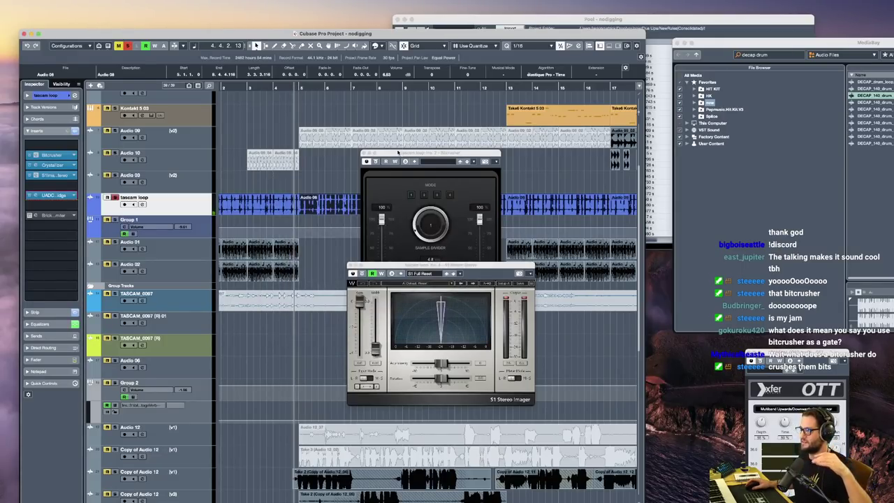
pyautogui.click(364, 153)
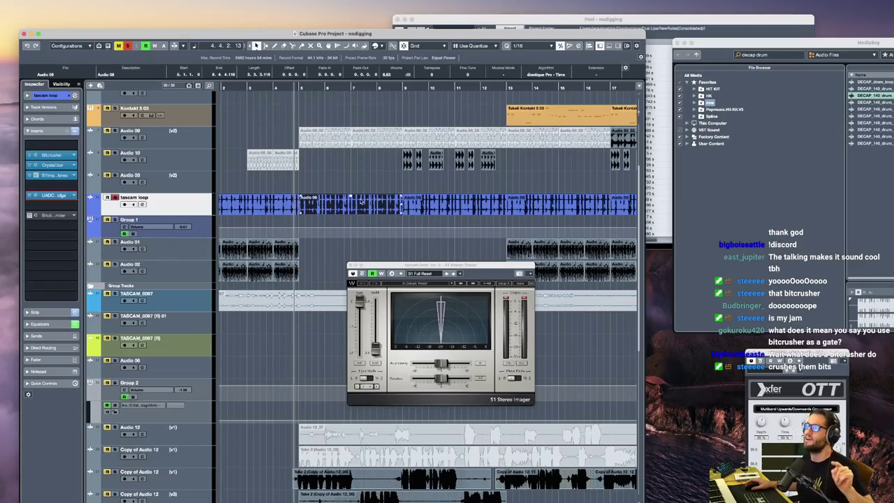
pyautogui.click(350, 265)
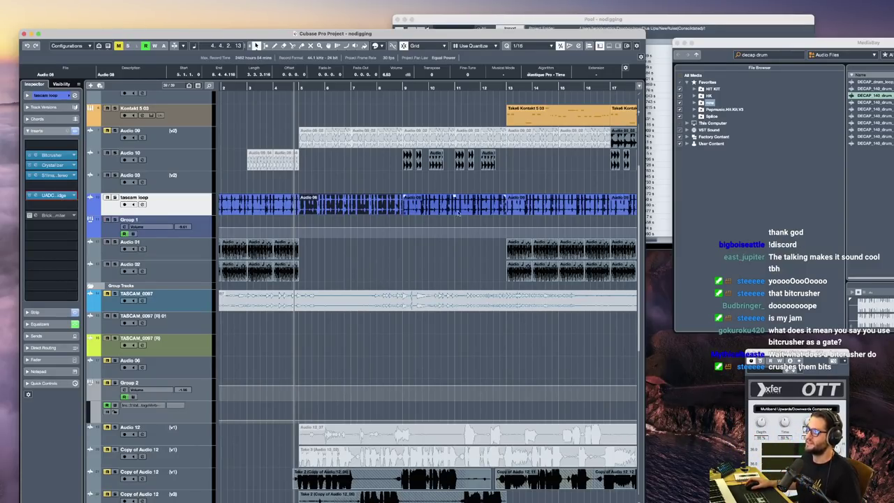
# Play the full mix briefly from about bar 5 and examine the TASCAM recordings kept beyond the end of the arrangement
pyautogui.press('g')
pyautogui.press('g')
pyautogui.press('g')
pyautogui.scroll(1, 292, 272)
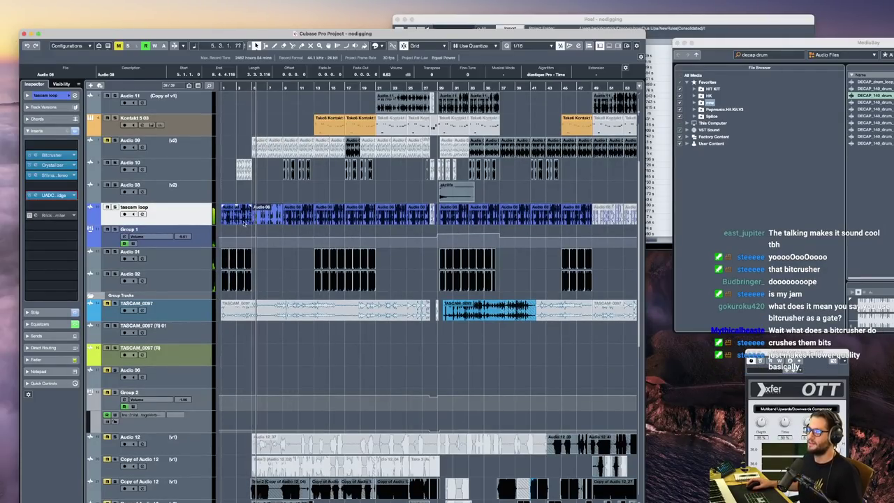
pyautogui.press('g')
pyautogui.click(116, 207)
pyautogui.scroll(-5, 518, 318)
pyautogui.hscroll(3, 519, 318)
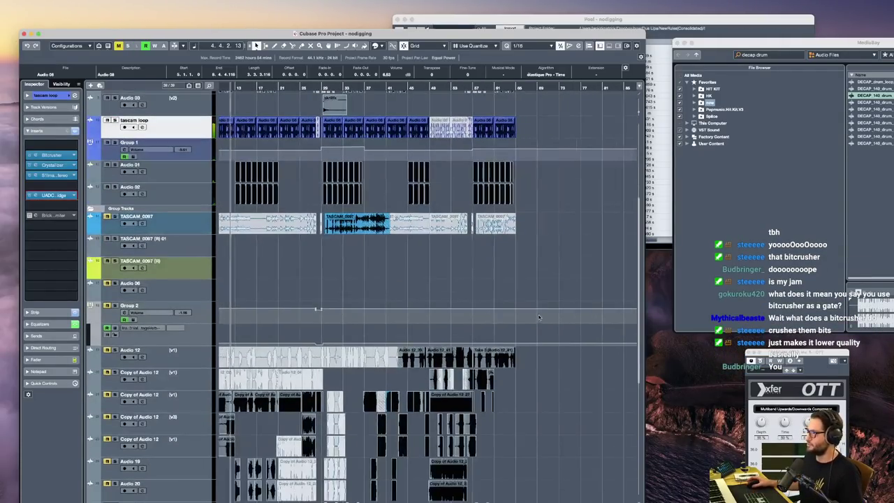
pyautogui.press('g')
pyautogui.hscroll(15, 465, 264)
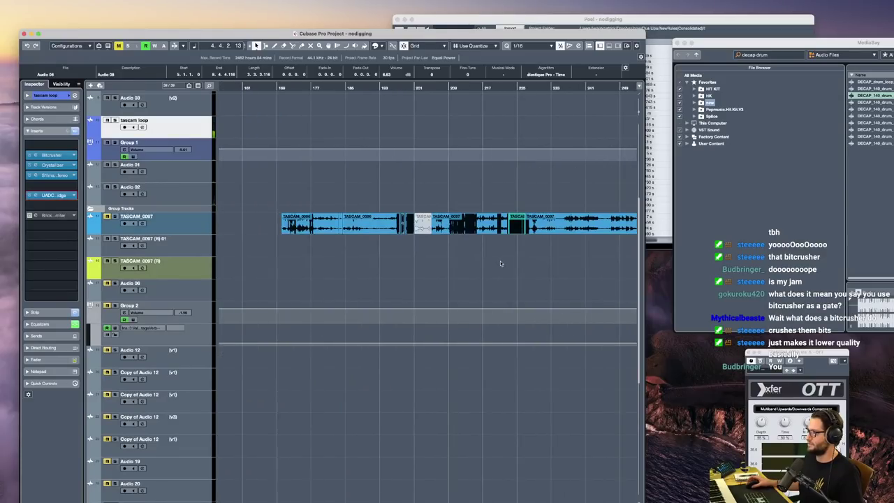
# Solo the TASCAM_0097 track and select its green clip starting at bar 260
pyautogui.click(170, 231)
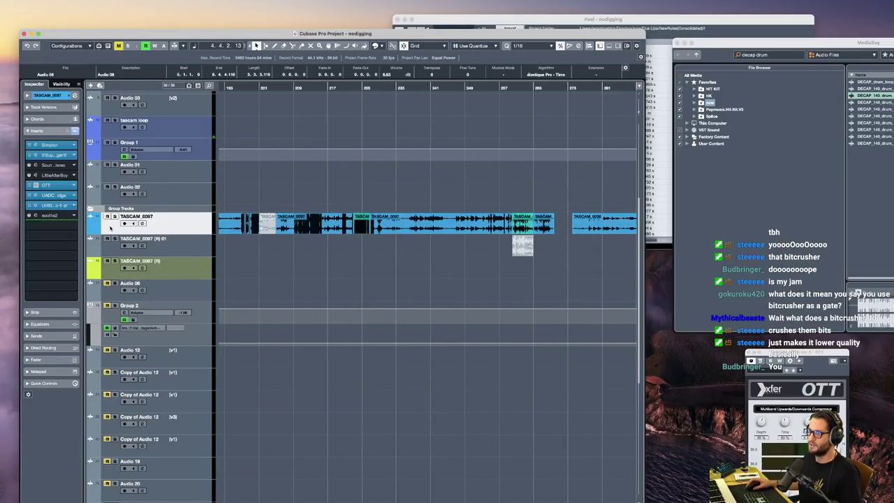
pyautogui.hscroll(15, 494, 241)
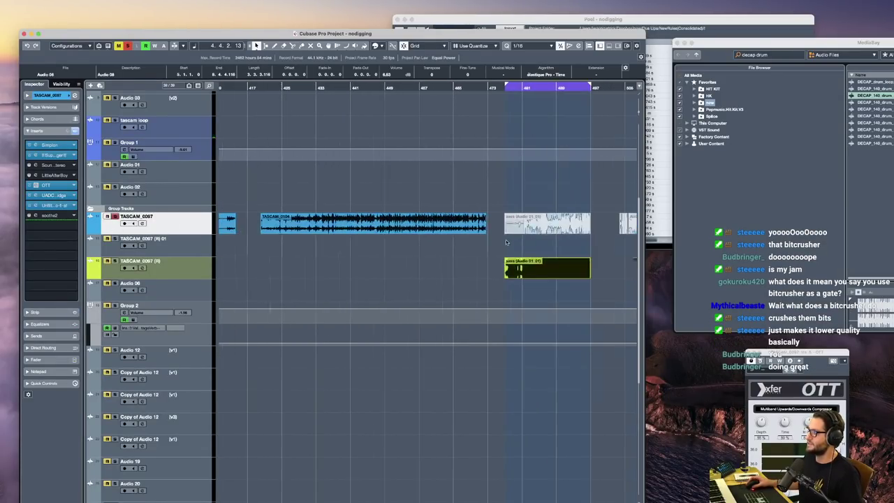
pyautogui.hscroll(-15, 507, 243)
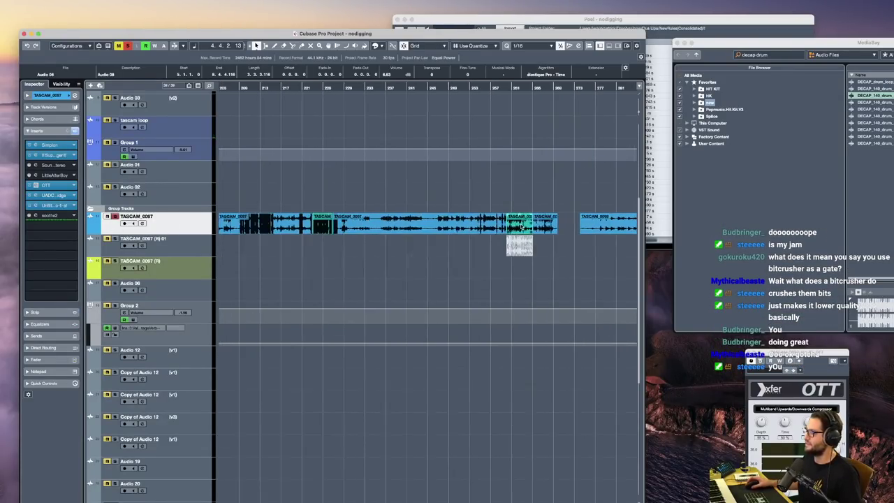
pyautogui.scroll(10, 522, 225)
pyautogui.click(321, 172)
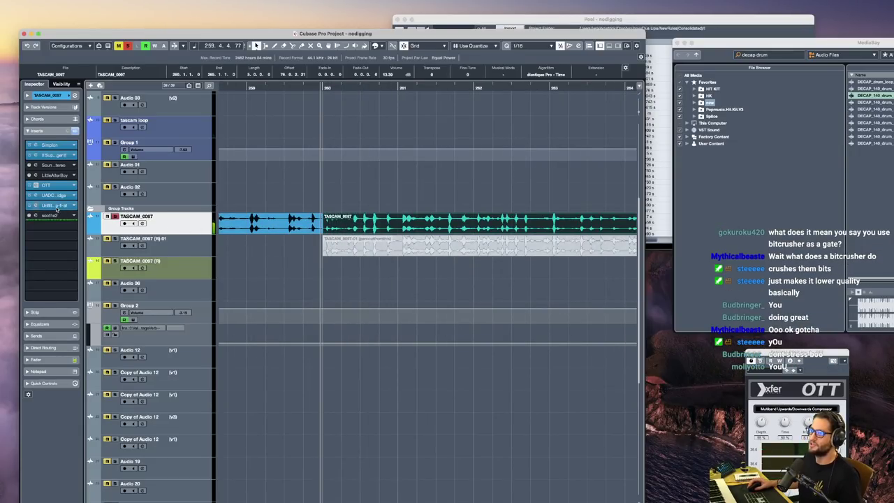
# Show the TASCAM_0097 track's basic settings in the inspector and play its clip from bar 260
pyautogui.click(55, 98)
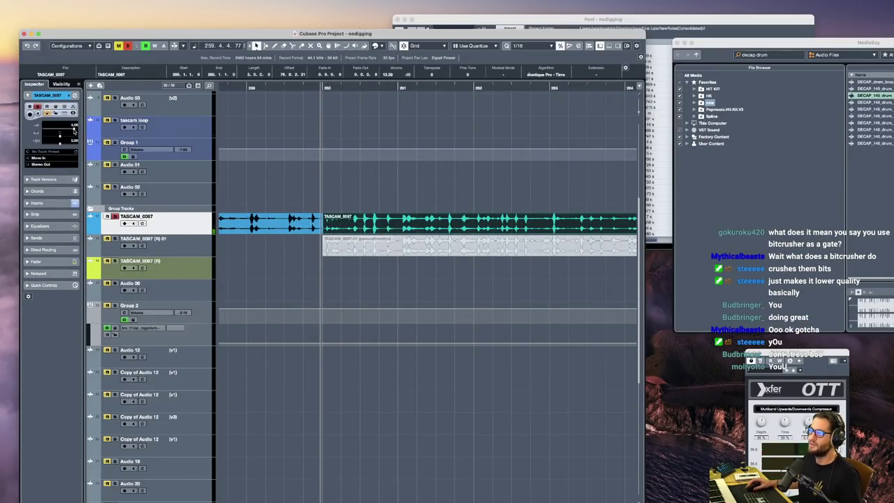
pyautogui.scroll(-4, 379, 267)
pyautogui.press('space')
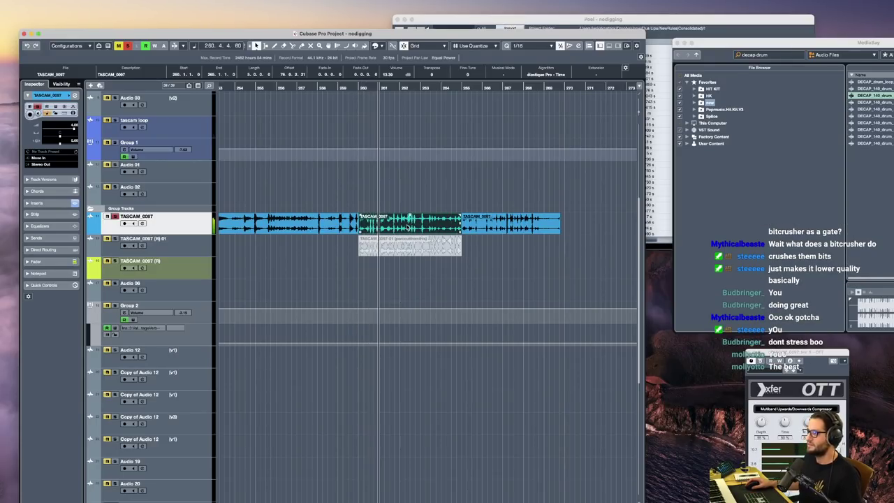
# Play the earlier green clip on the soloed TASCAM_0097 track, from about bar 224 and again from about bar 226
pyautogui.hscroll(-5, 412, 239)
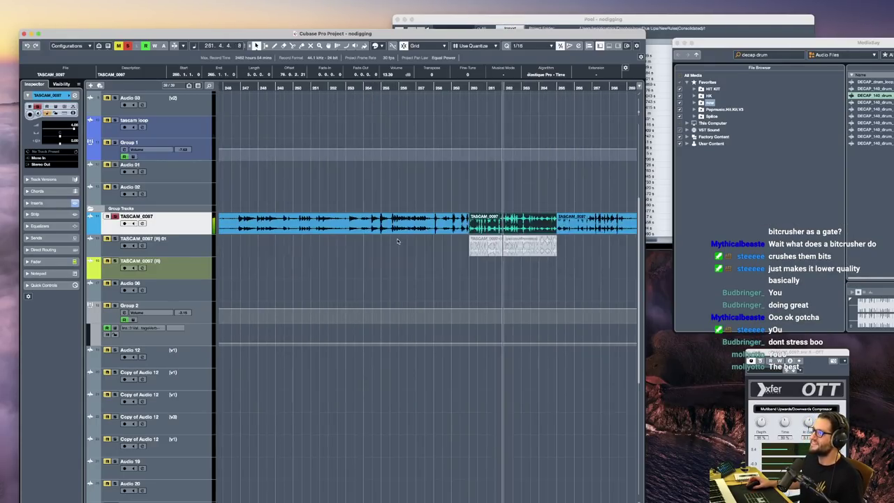
pyautogui.scroll(-5, 399, 241)
pyautogui.hscroll(-8, 399, 241)
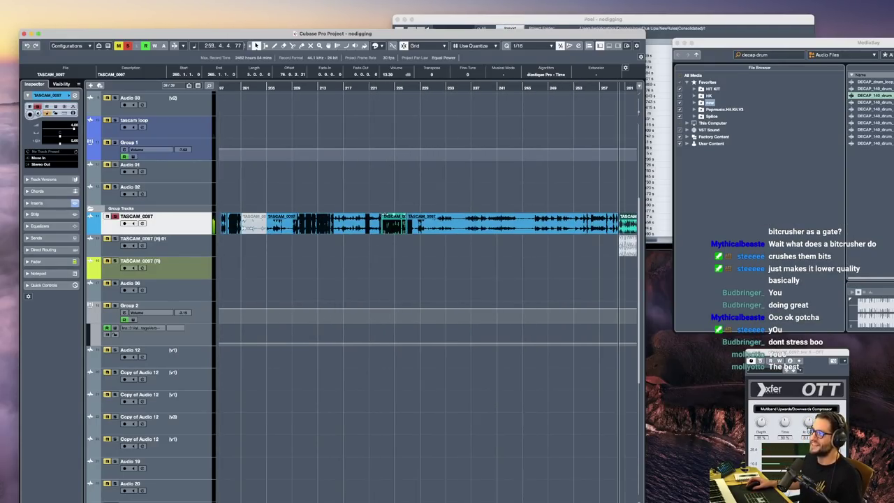
pyautogui.scroll(5, 387, 199)
pyautogui.click(374, 194)
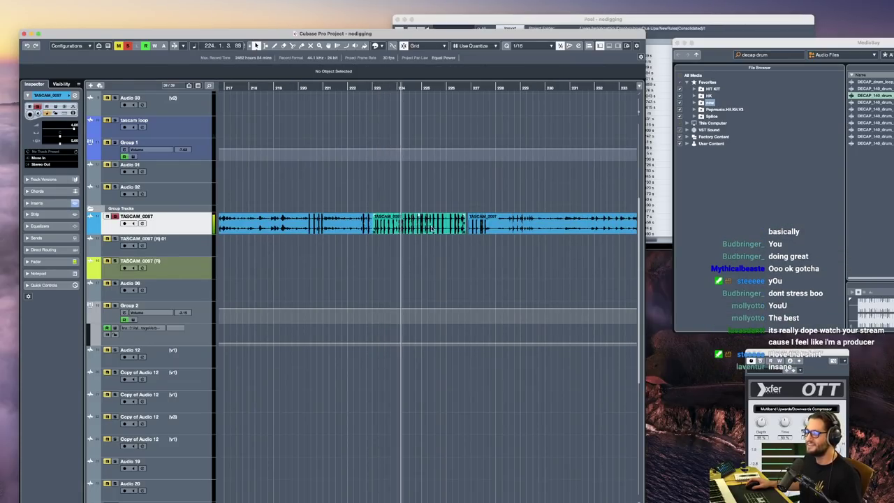
pyautogui.press('g')
pyautogui.click(452, 204)
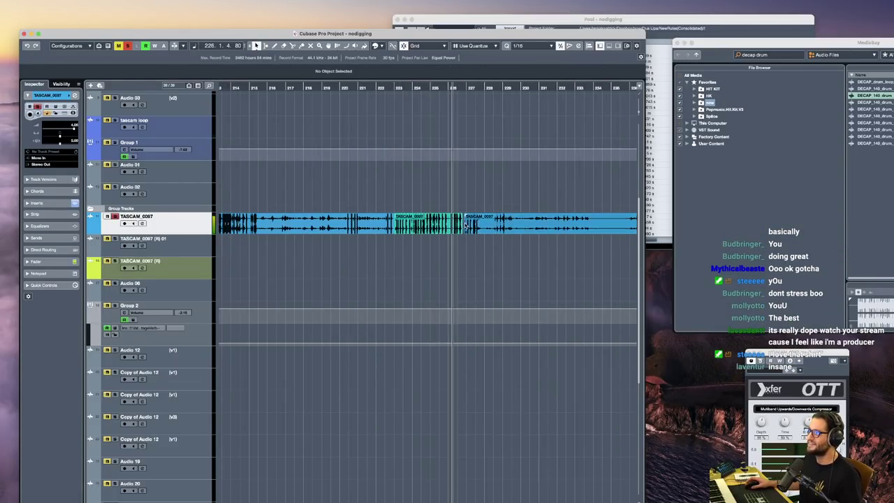
# Play the TASCAM_0097 track from about bar 268 and look over the remaining takes further along the timeline
pyautogui.hscroll(4, 465, 253)
pyautogui.press('g')
pyautogui.press('g')
pyautogui.press('g')
pyautogui.hscroll(4, 480, 249)
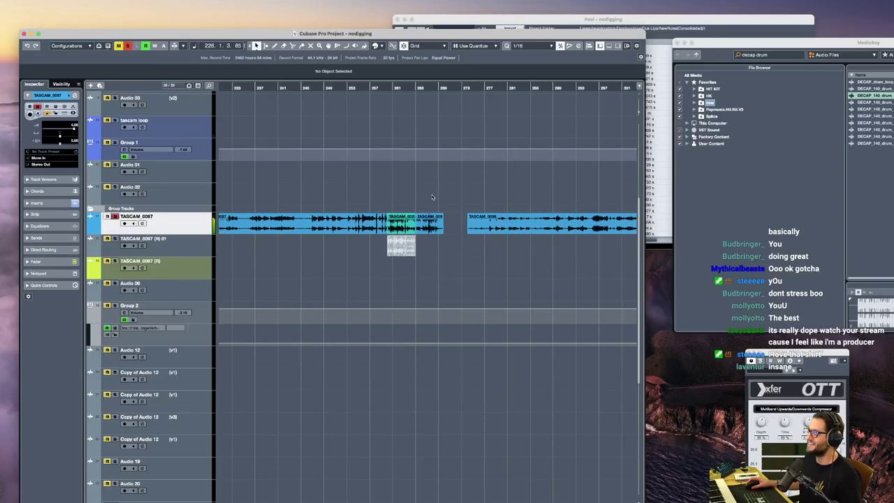
pyautogui.hscroll(4, 535, 234)
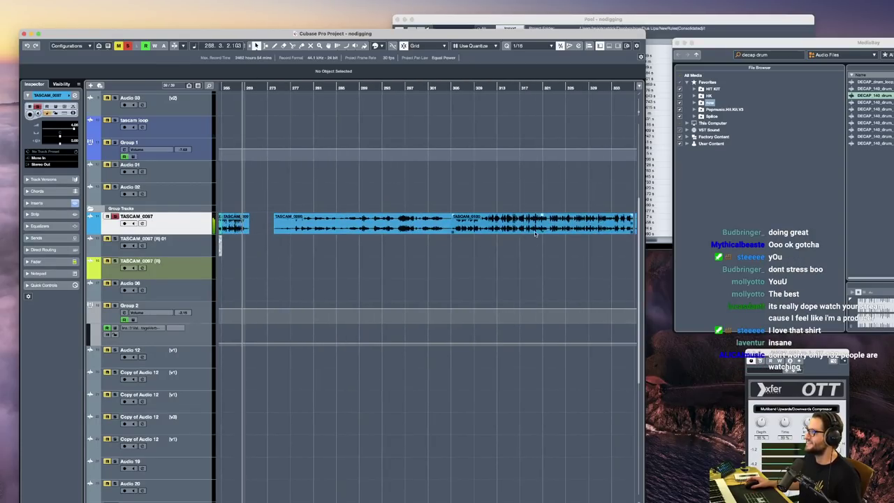
pyautogui.hscroll(3, 521, 234)
pyautogui.press('g')
pyautogui.press('g')
pyautogui.press('g')
pyautogui.press('g')
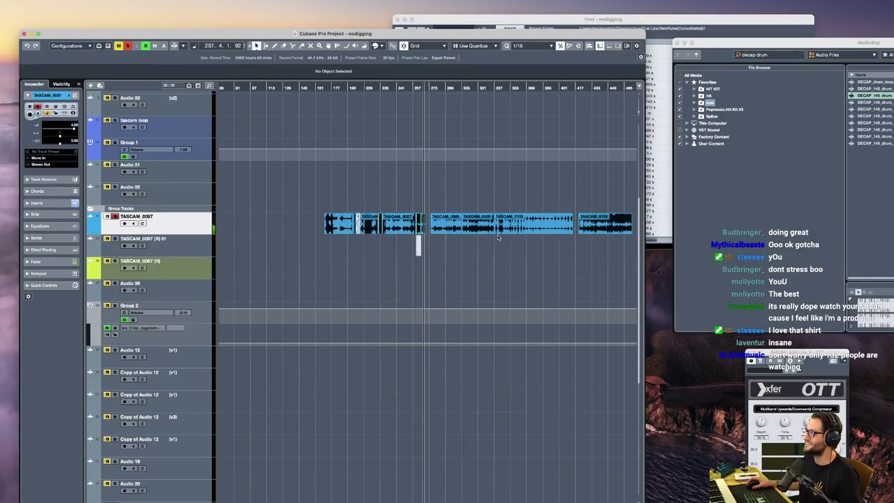
# Turn off the solo on the TASCAM_0097 track and mute it again, returning to the main arrangement
pyautogui.press('h')
pyautogui.press('h')
pyautogui.press('h')
pyautogui.press('h')
pyautogui.press('h')
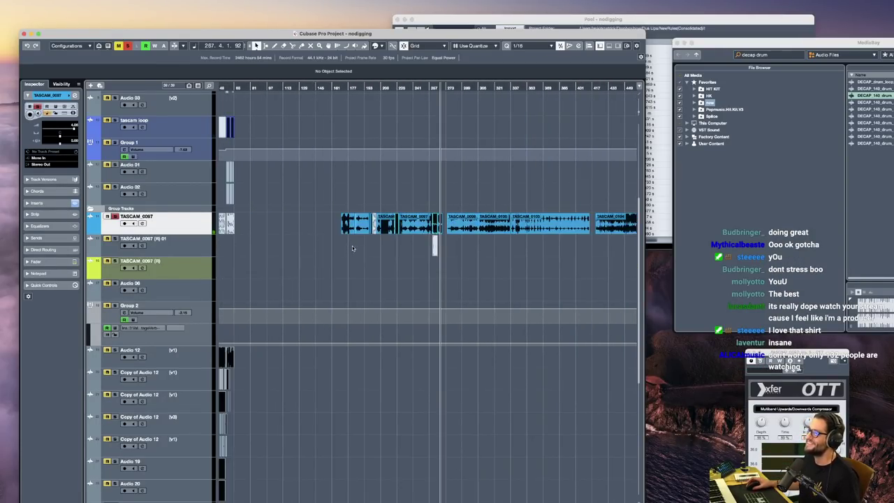
pyautogui.scroll(-3, 441, 243)
pyautogui.hscroll(-10, 426, 246)
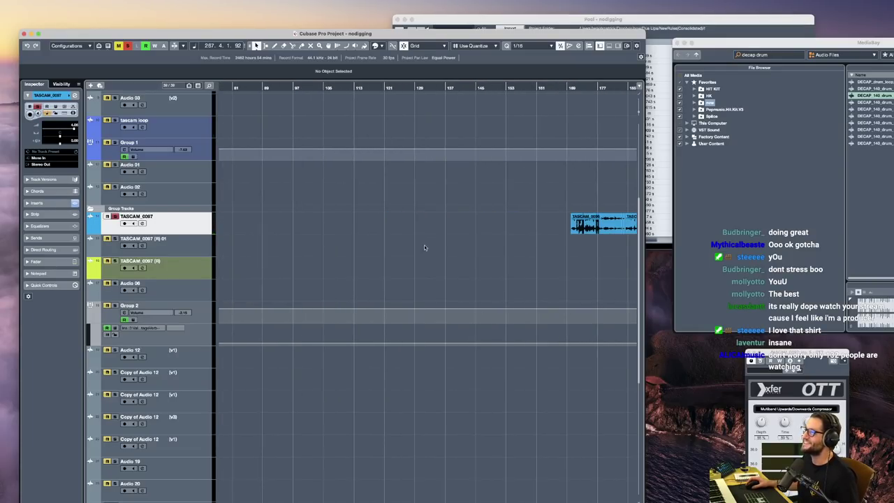
pyautogui.click(107, 217)
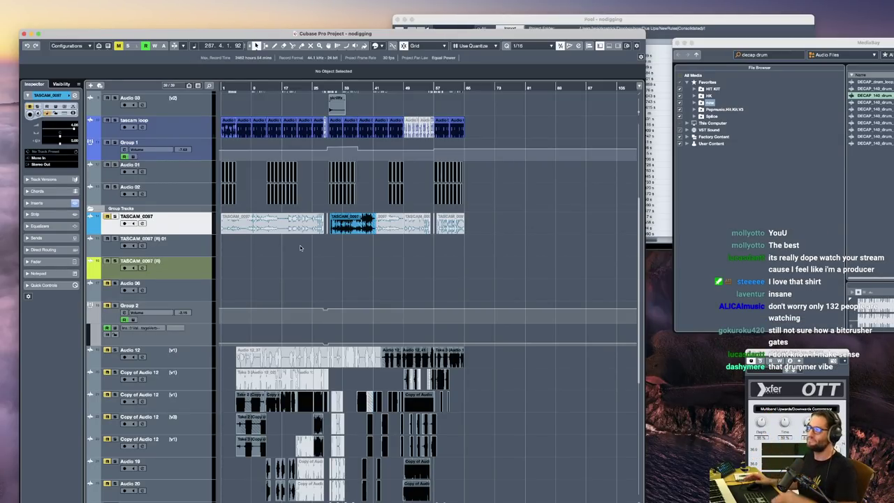
pyautogui.press('h')
pyautogui.press('h')
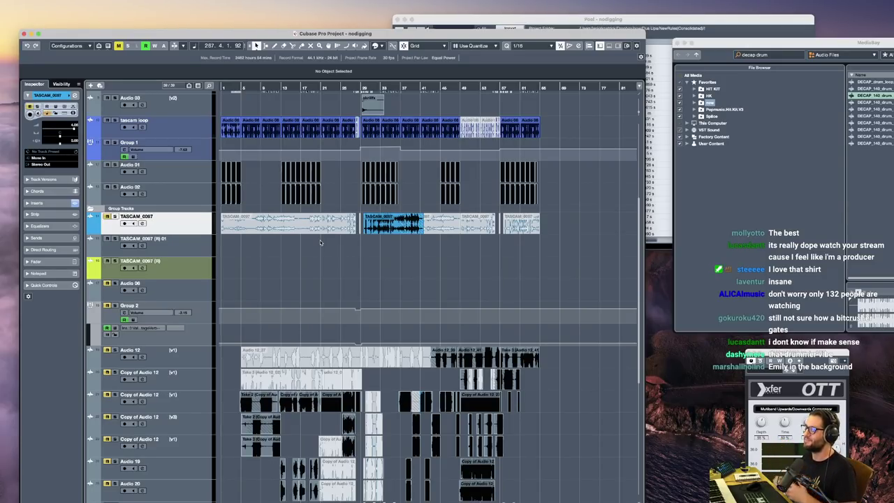
# Play the arrangement from about bar 12 and solo Group 1 together with its Audio 01 and Audio 02 tracks
pyautogui.scroll(3, 271, 148)
pyautogui.click(160, 156)
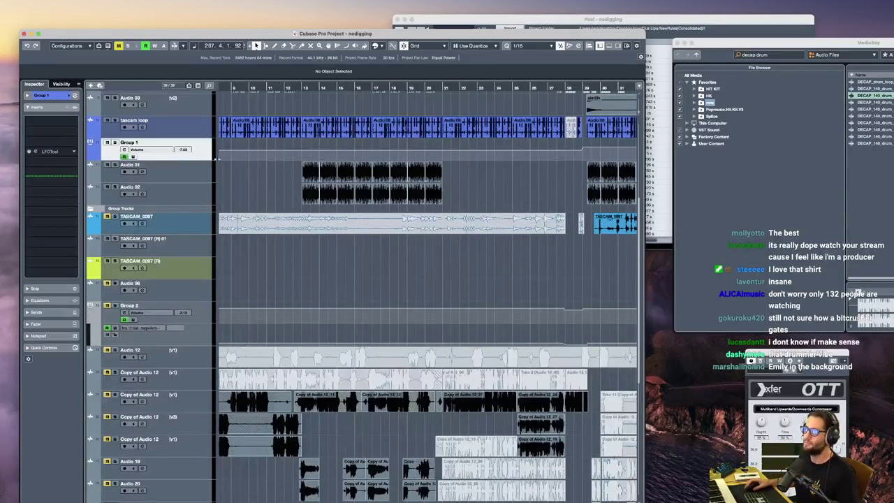
pyautogui.click(292, 145)
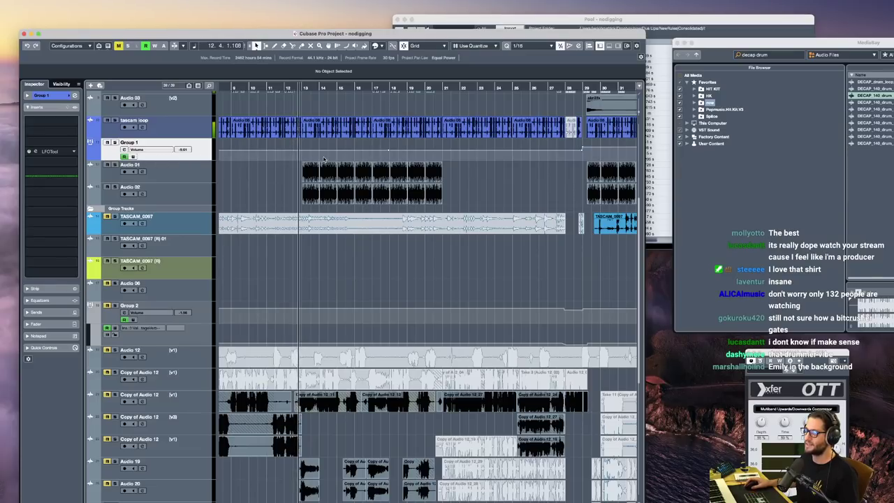
pyautogui.click(115, 143)
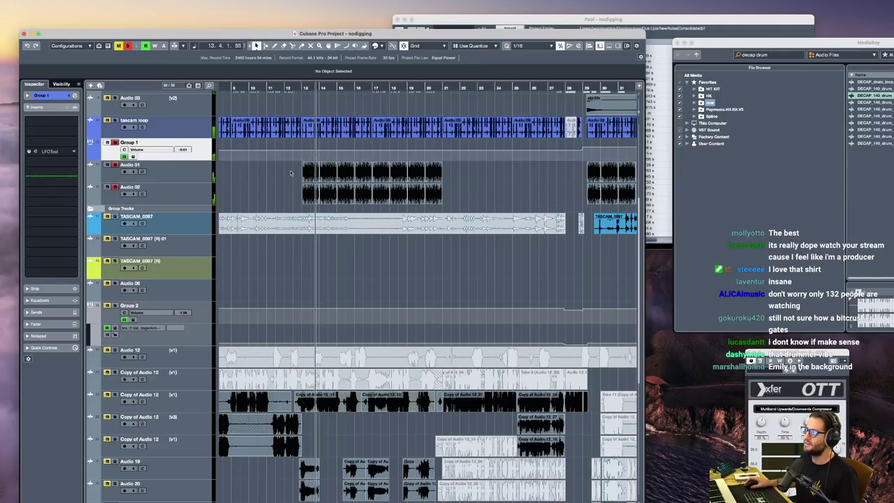
# Reset the Group 1 volume to 0.00 during playback and select the last Audio 01 clip before bar 21
pyautogui.click(169, 172)
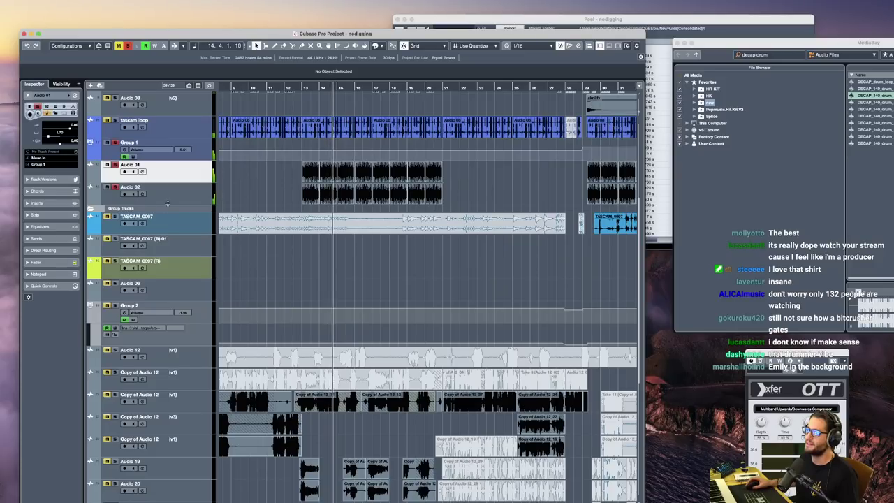
pyautogui.press('Down')
pyautogui.click(178, 149)
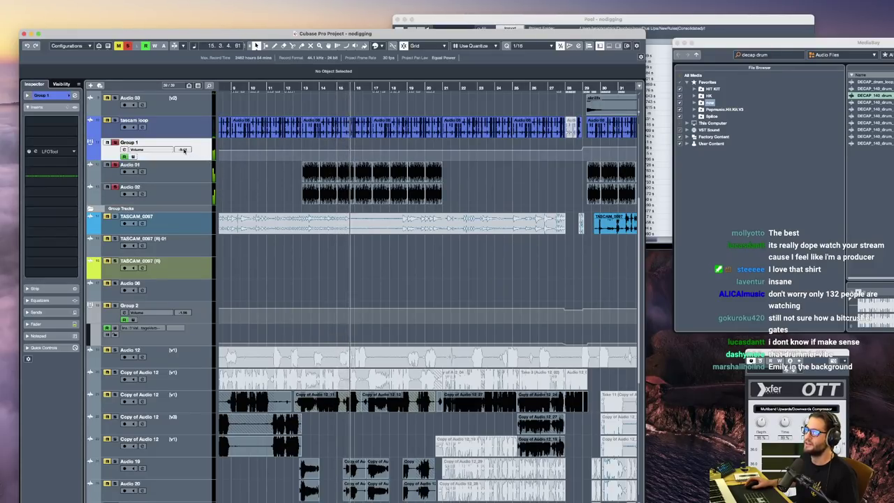
pyautogui.keyDown('super'); pyautogui.click(183, 151); pyautogui.keyUp('super')
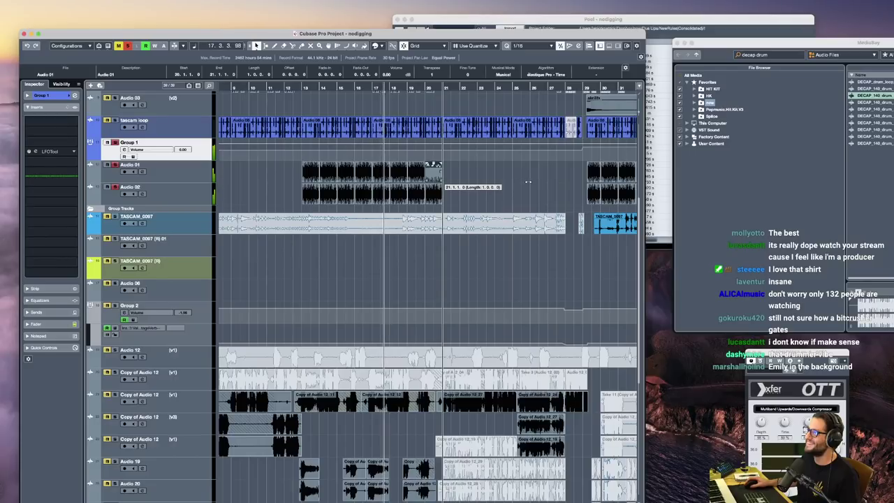
pyautogui.click(433, 170)
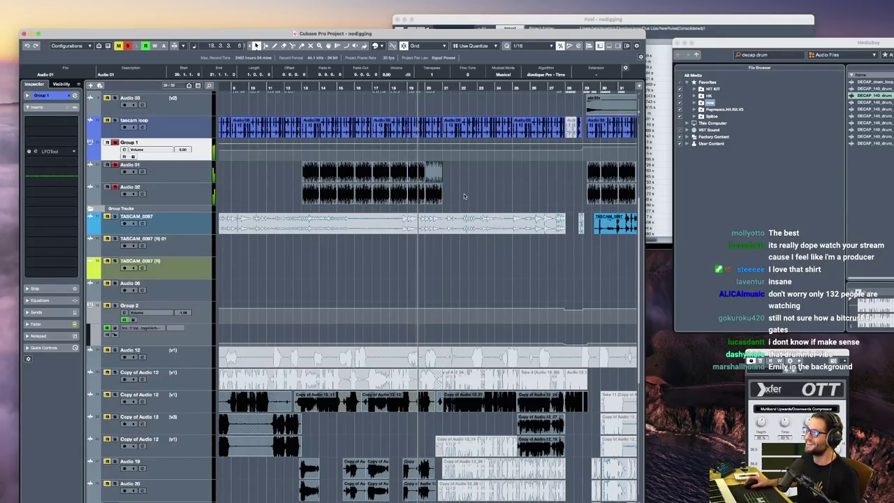
# Replay the soloed Group 1 from just before bar 13 and turn its solo off
pyautogui.press('space')
pyautogui.click(305, 149)
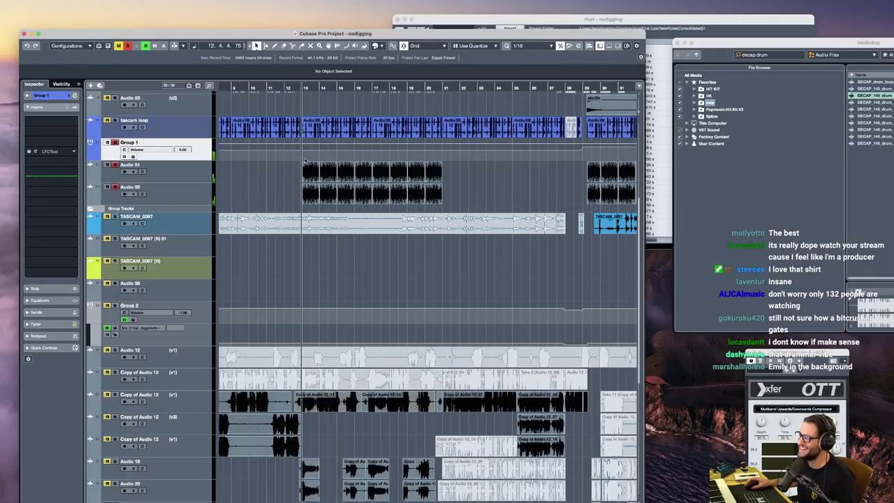
pyautogui.press('space')
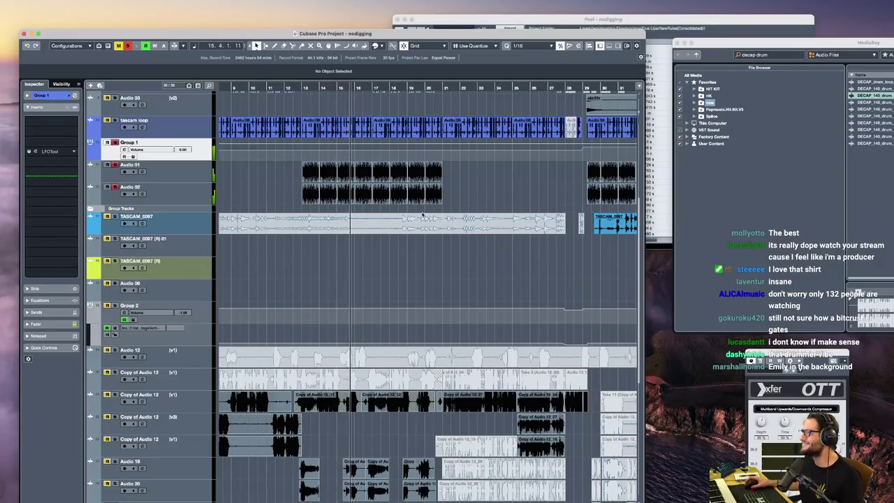
pyautogui.press('space')
pyautogui.click(116, 143)
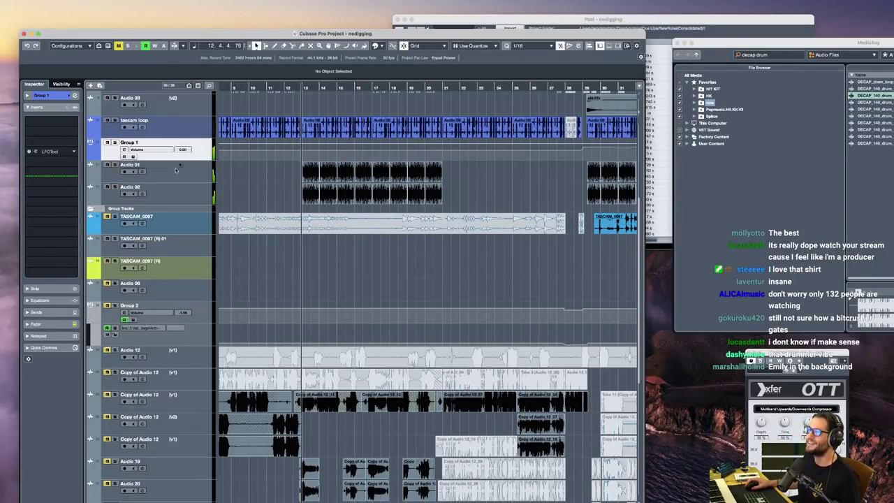
# Lower the Group 1 volume while the full mix plays, and stop playback
pyautogui.press('g')
pyautogui.press('g')
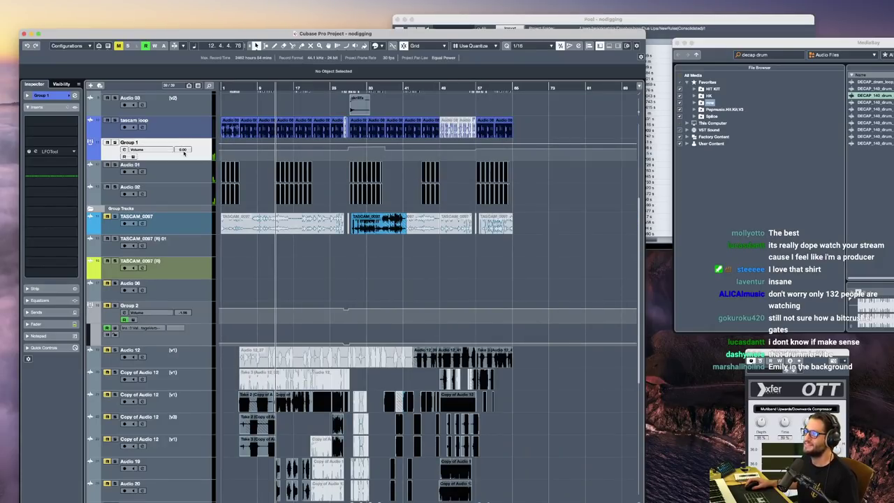
pyautogui.moveTo(183, 150); pyautogui.dragTo(184, 163)
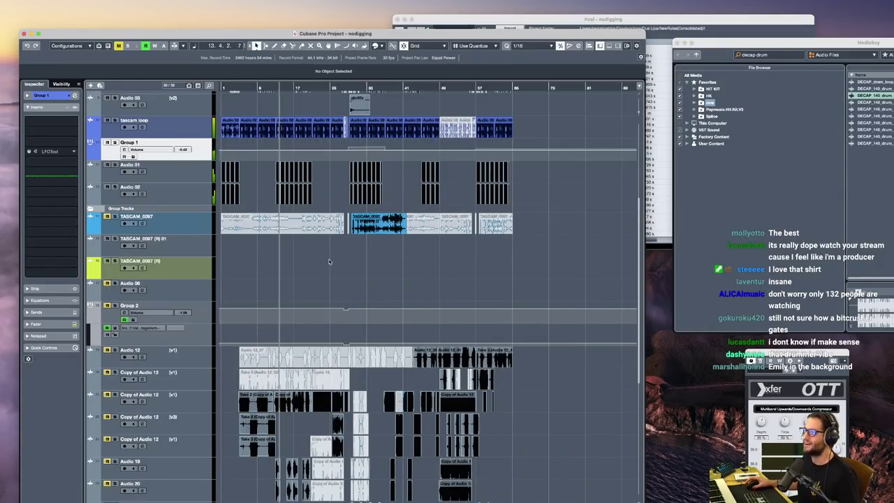
pyautogui.press('space')
# Unmute Group 2 with the Audio 12 to Audio 20 tracks below it, and play from about bar 27
pyautogui.scroll(-1, 314, 262)
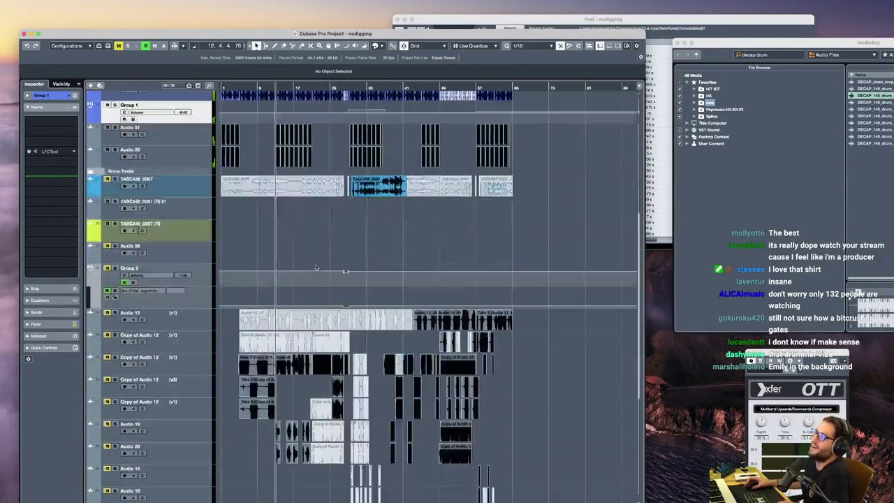
pyautogui.scroll(8, 300, 230)
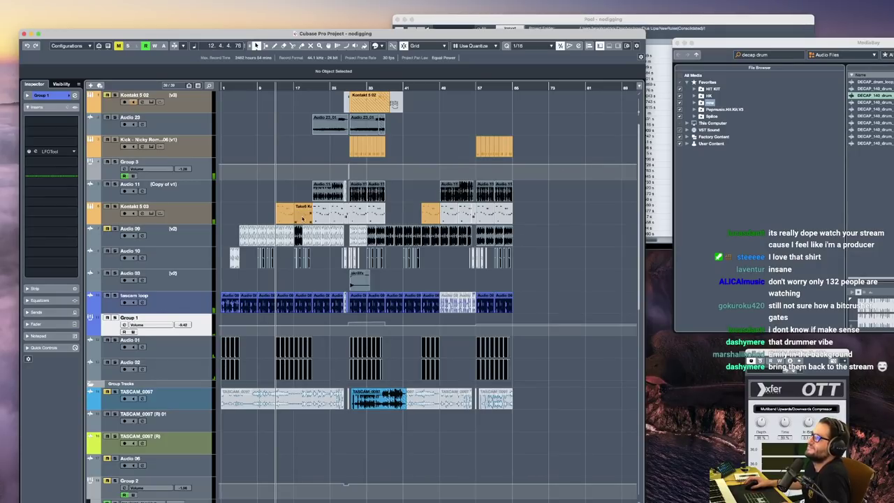
pyautogui.scroll(-5, 392, 301)
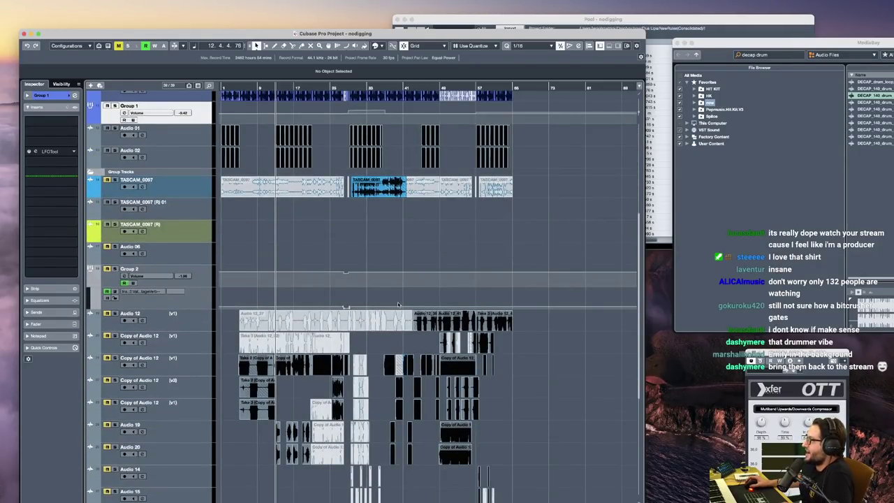
pyautogui.scroll(-4, 356, 325)
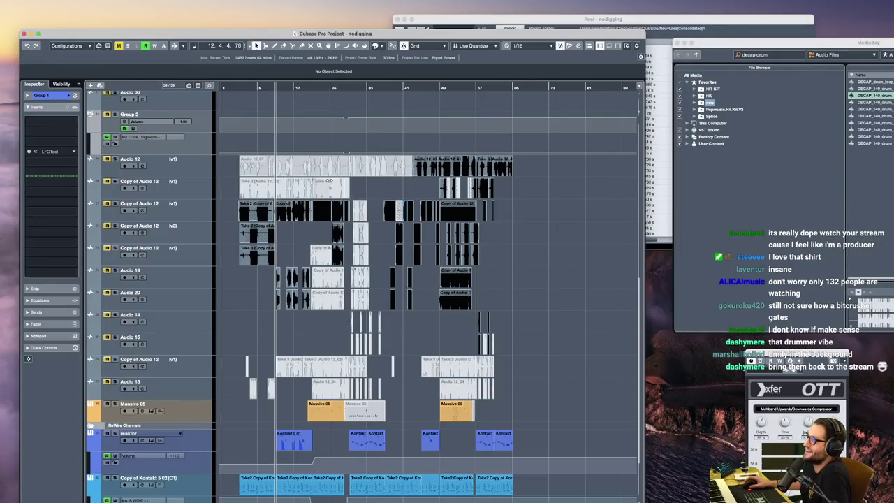
pyautogui.click(107, 115)
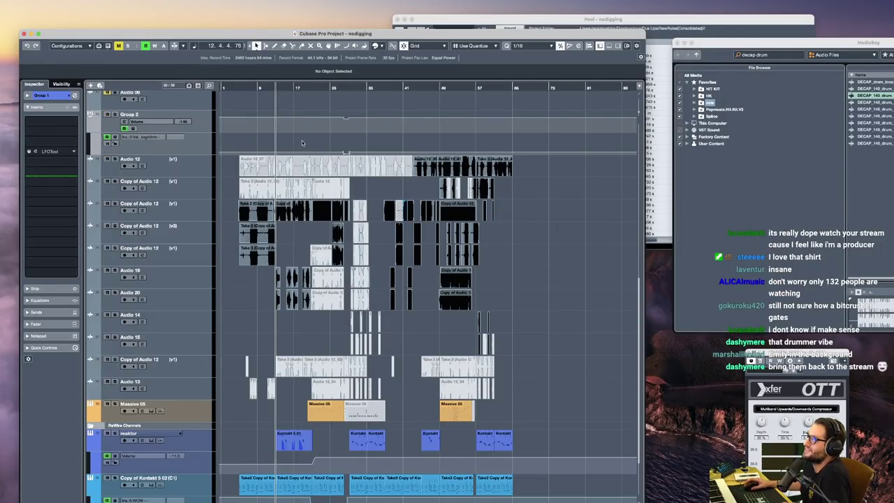
pyautogui.click(344, 144)
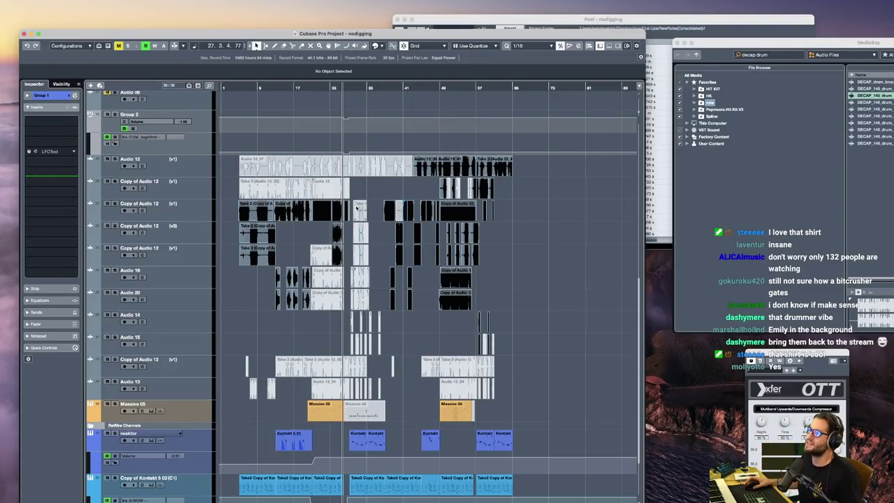
# Unmute the grouped clips between about bars 29 and 36 on the Copy of Audio 12 and neighbouring tracks
pyautogui.scroll(5, 357, 208)
pyautogui.click(359, 210)
pyautogui.click(376, 231)
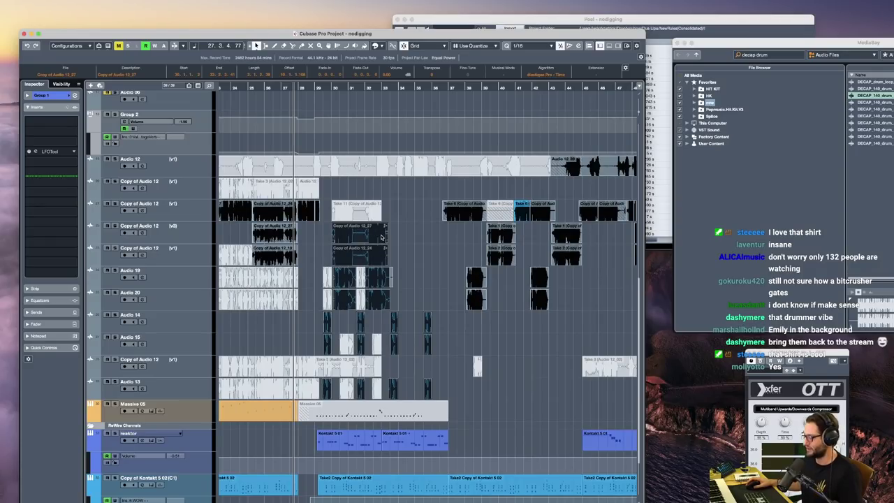
pyautogui.hotkey('shift', 'u')
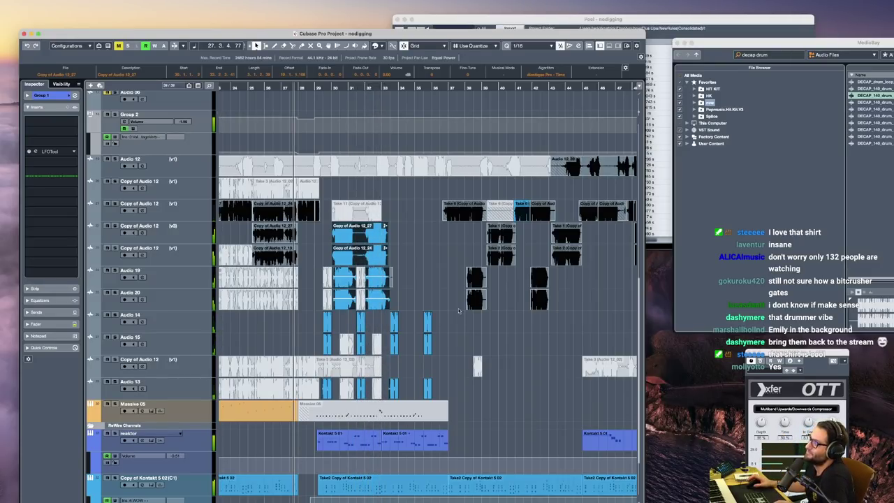
# Play the unmuted Group 2 section from about bar 37 and again from about bar 49
pyautogui.click(448, 253)
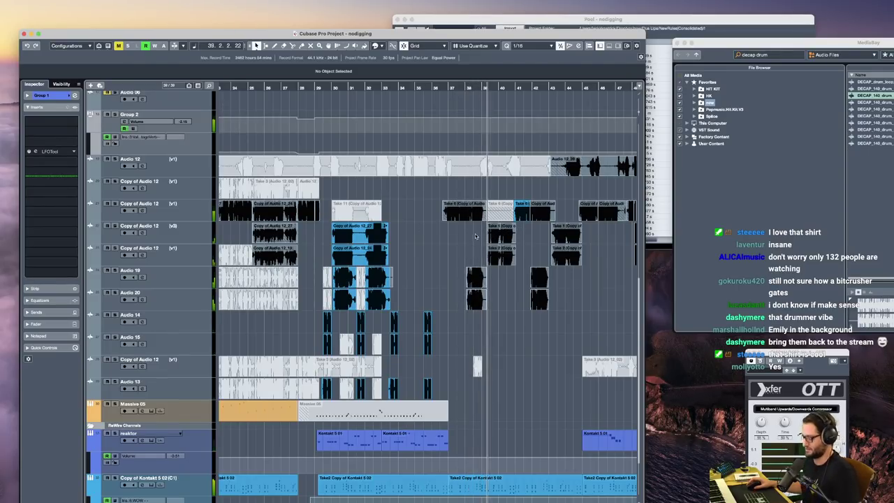
pyautogui.hscroll(5, 512, 233)
pyautogui.press('g')
pyautogui.hscroll(1, 511, 232)
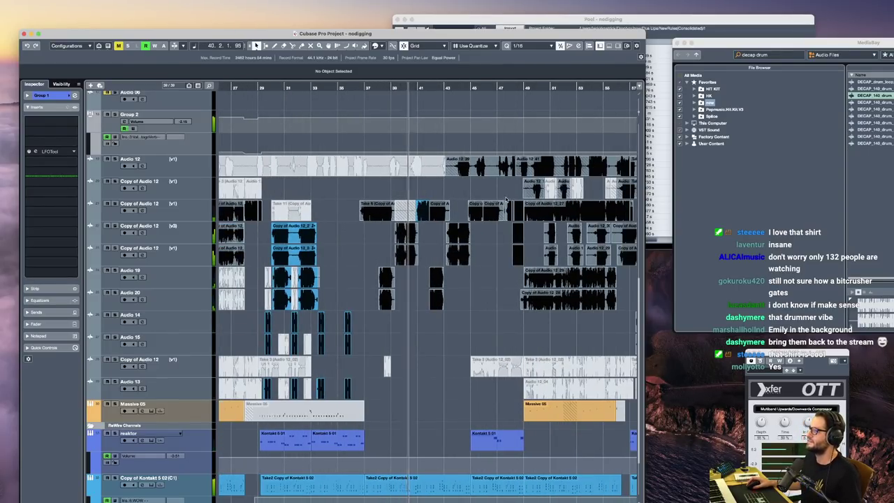
pyautogui.press('space')
pyautogui.press('space')
pyautogui.hscroll(3, 510, 195)
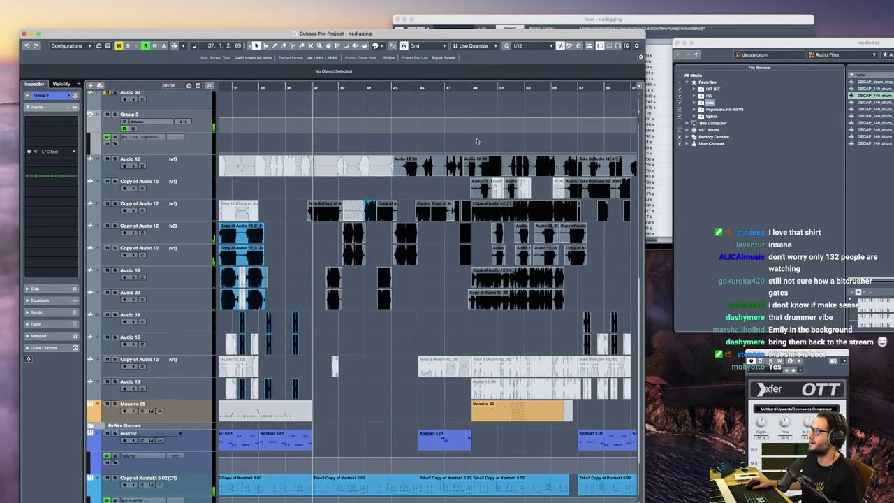
pyautogui.click(478, 142)
pyautogui.hscroll(1, 503, 218)
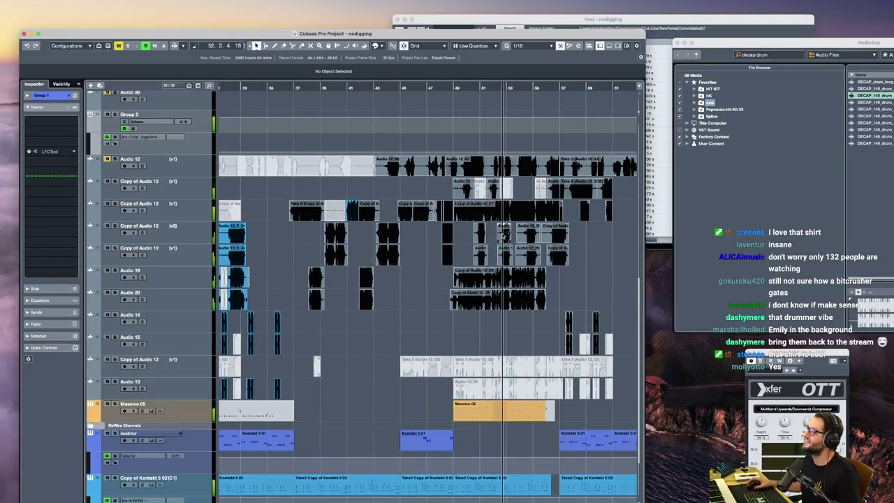
# Solo the Copy of Kontakt 5 02(C1) track and open its FM8 instrument over the arrangement
pyautogui.scroll(-3, 415, 274)
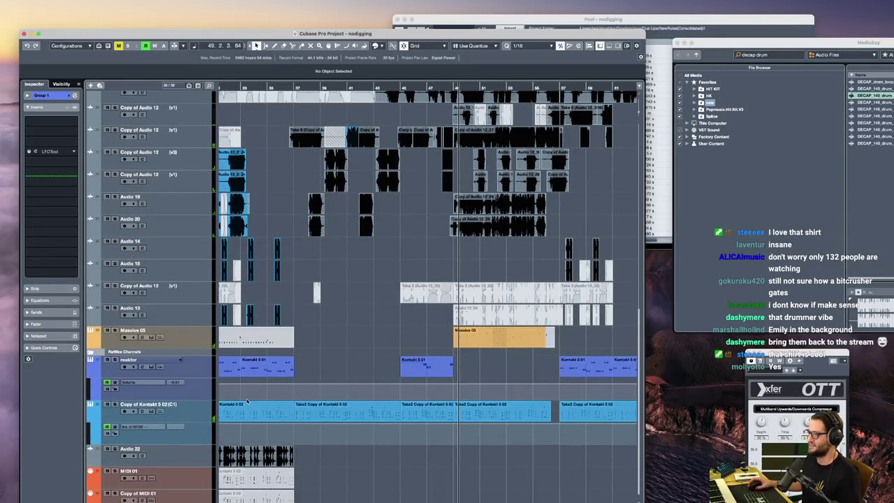
pyautogui.hscroll(-5, 479, 348)
pyautogui.hscroll(-5, 331, 396)
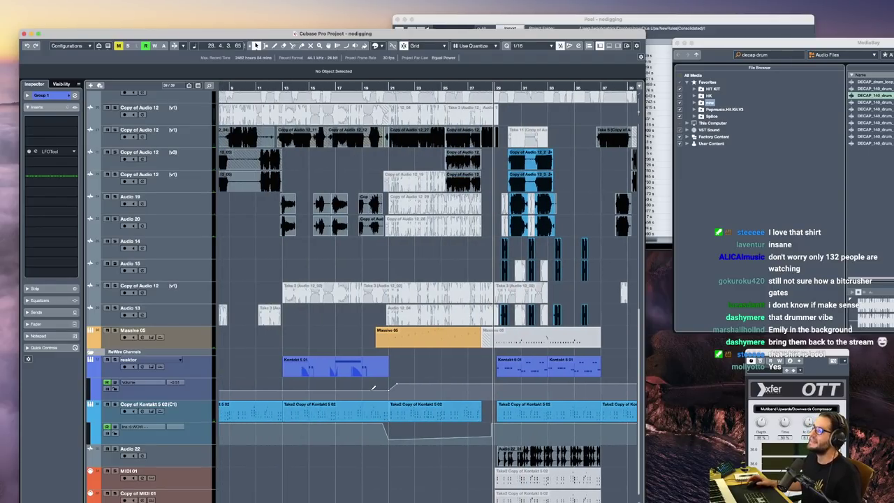
pyautogui.hscroll(-3, 352, 384)
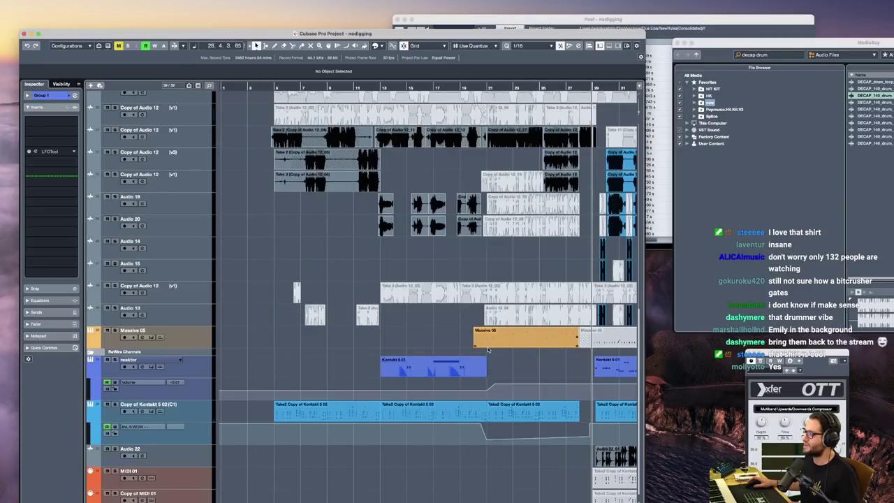
pyautogui.hscroll(2, 488, 349)
pyautogui.click(236, 412)
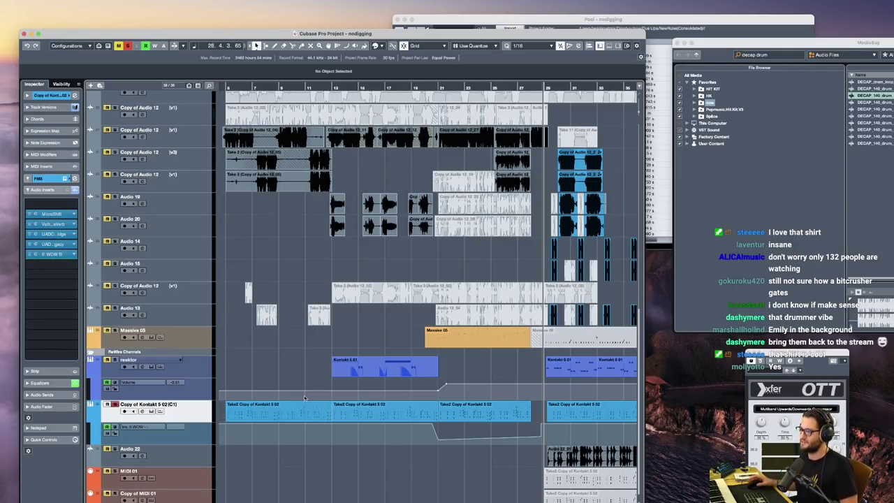
pyautogui.click(151, 411)
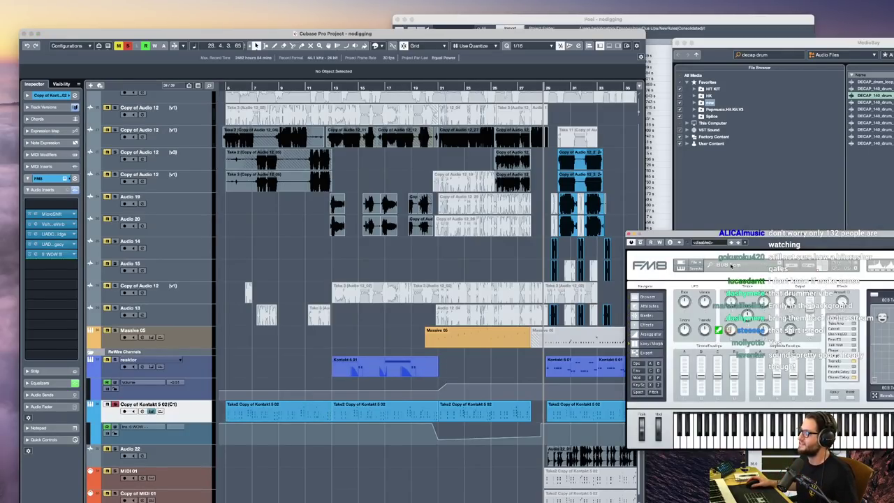
pyautogui.moveTo(724, 234); pyautogui.dragTo(323, 134)
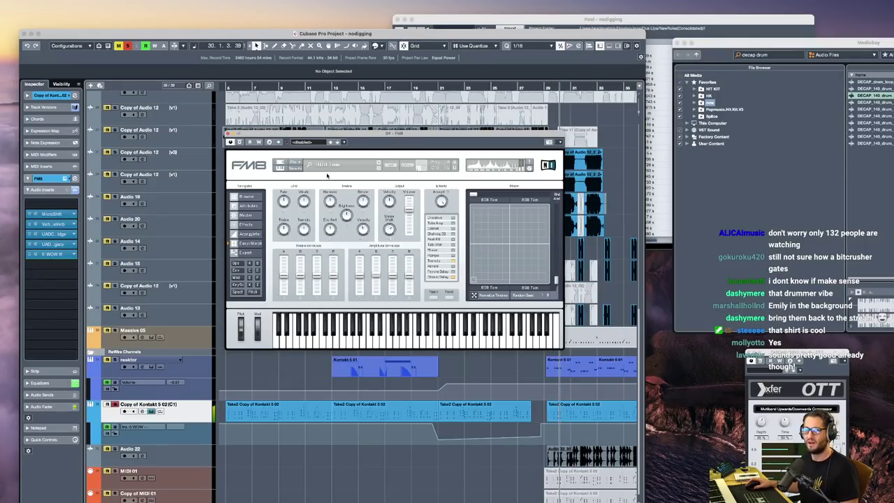
# Compare the soloed synth track with its audio inserts bypassed and active, return to the full mix, and close FM8
pyautogui.click(76, 190)
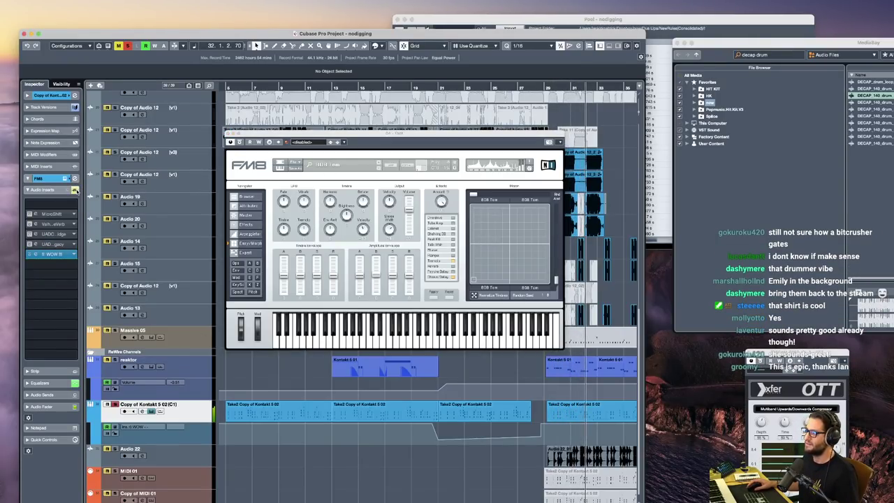
pyautogui.click(75, 190)
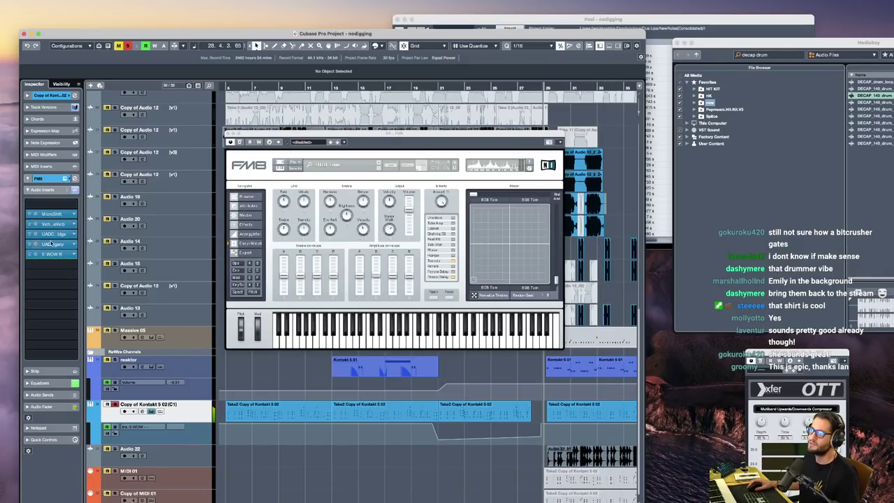
pyautogui.click(441, 387)
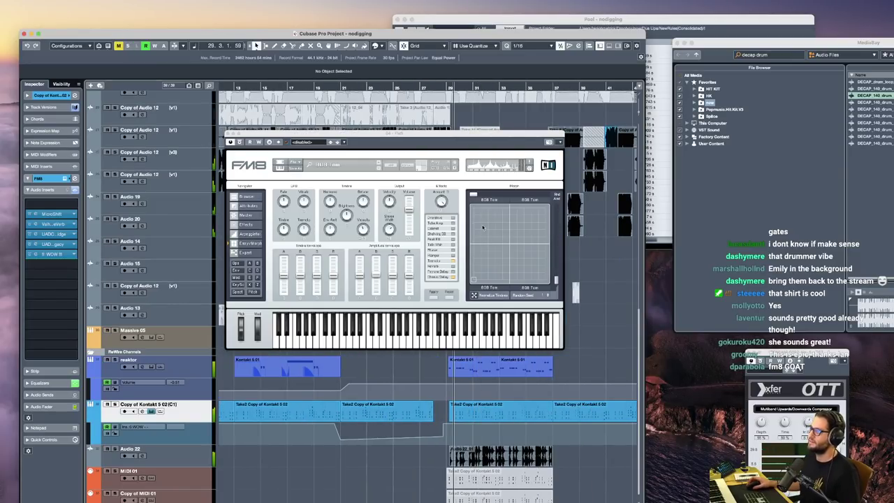
pyautogui.click(229, 133)
# Mute the grouped clips around bars 29 to 36 again and show the whole arrangement
pyautogui.click(493, 154)
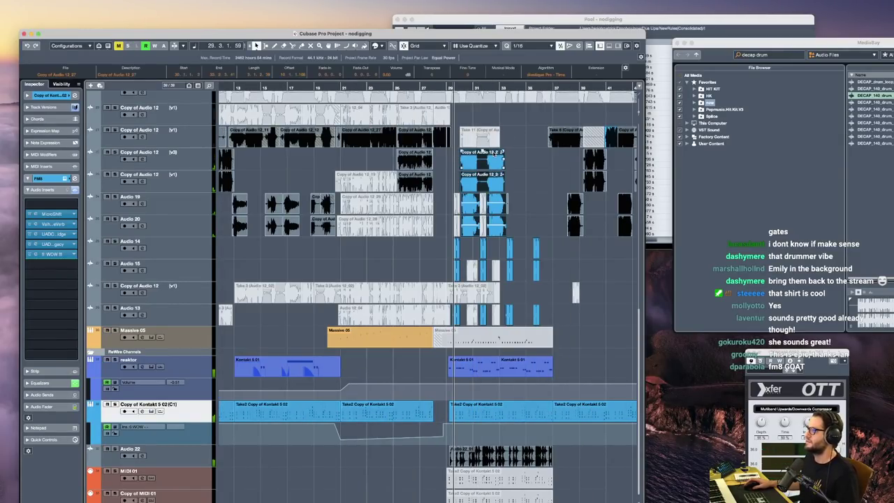
pyautogui.hotkey('shift', 'm')
pyautogui.hotkey('shift', 'f')
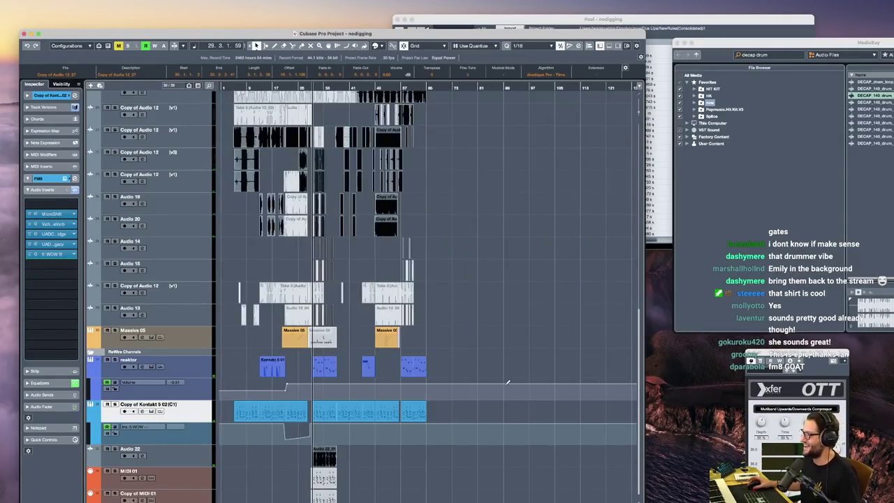
# Play the full mix from about bar 49 and replay it from about bars 44 and 42
pyautogui.scroll(10, 349, 383)
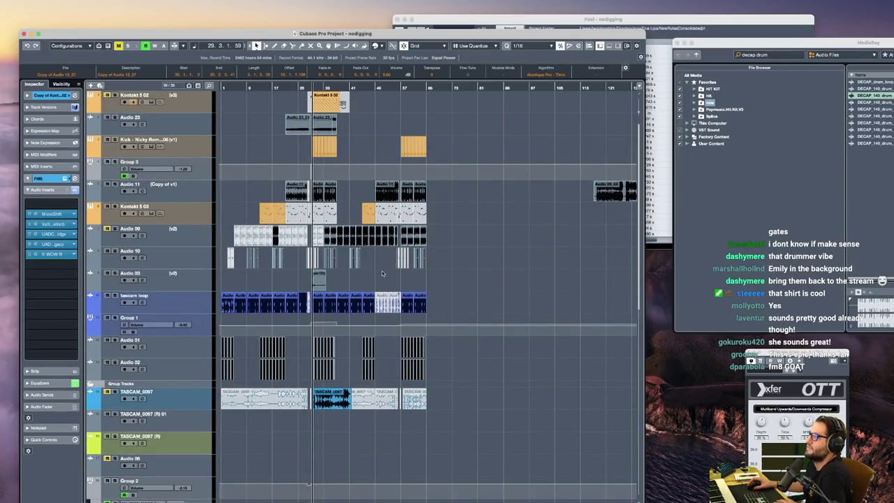
pyautogui.click(382, 273)
pyautogui.scroll(-10, 381, 269)
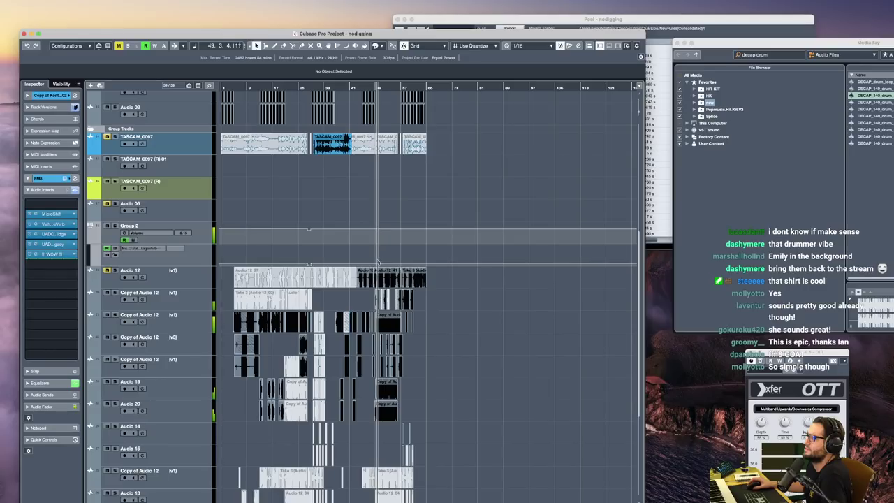
pyautogui.click(363, 262)
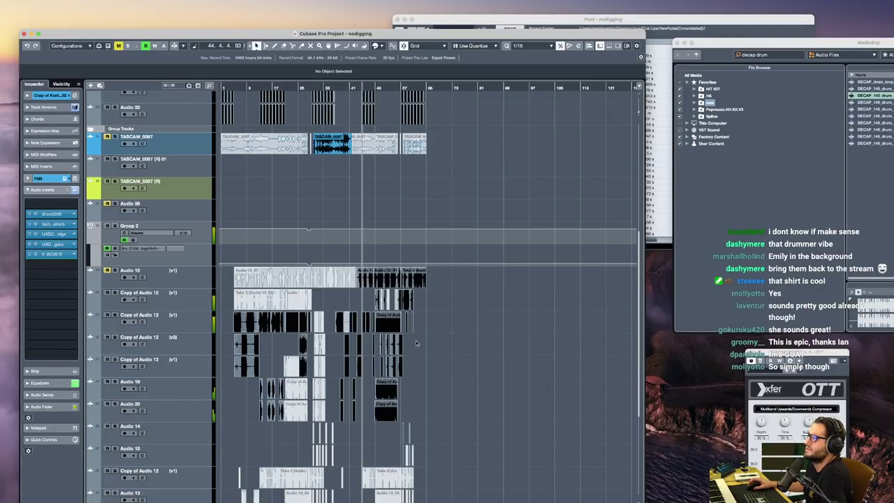
pyautogui.click(355, 262)
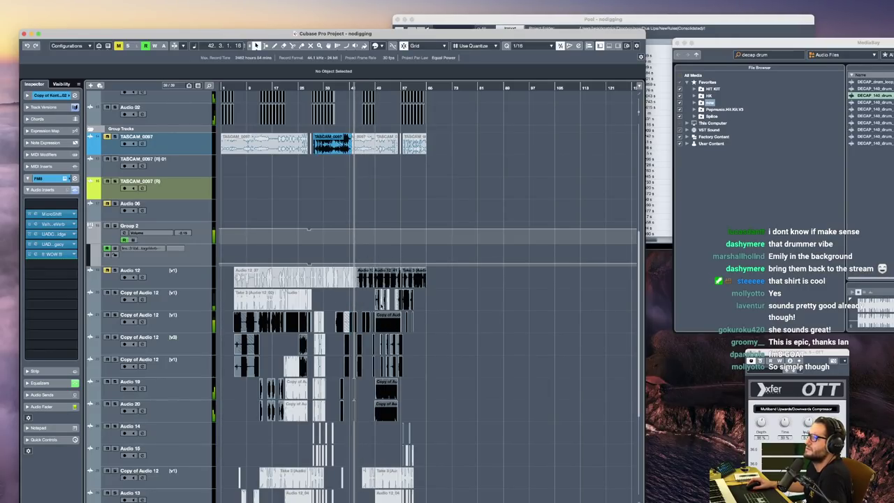
# Play the final section from about bar 58 while looking over the tracks, and stop playback
pyautogui.click(405, 262)
pyautogui.scroll(8, 380, 326)
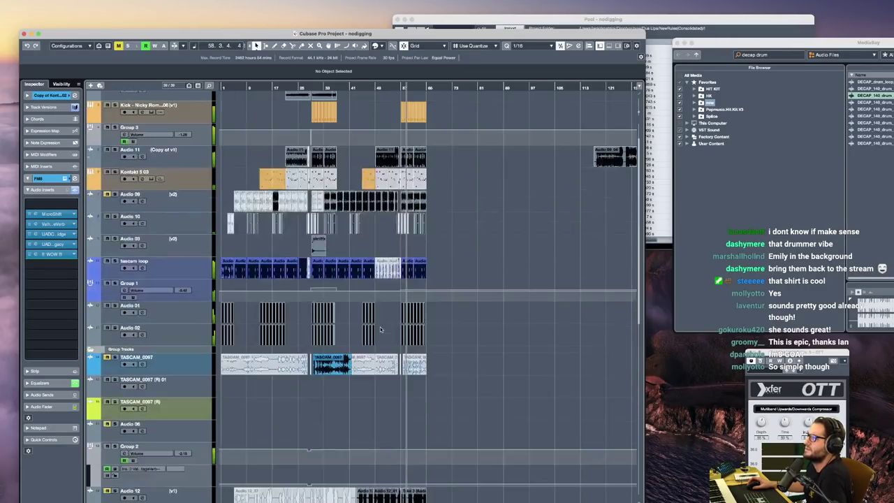
pyautogui.scroll(-4, 382, 330)
pyautogui.scroll(-4, 382, 330)
pyautogui.scroll(5, 396, 297)
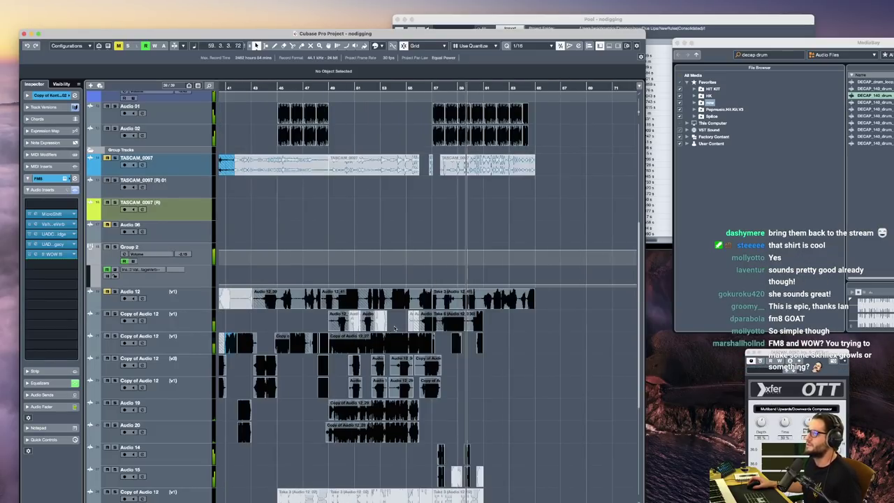
pyautogui.scroll(-5, 397, 296)
pyautogui.press('space')
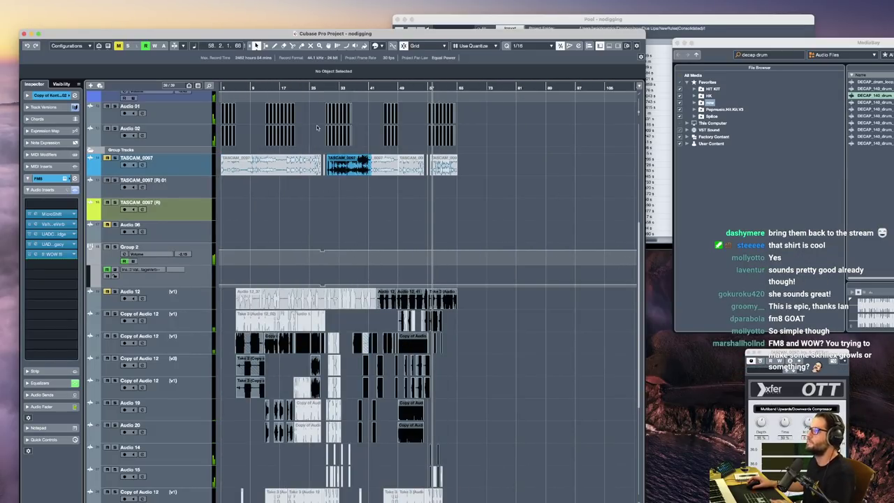
pyautogui.scroll(4, 318, 176)
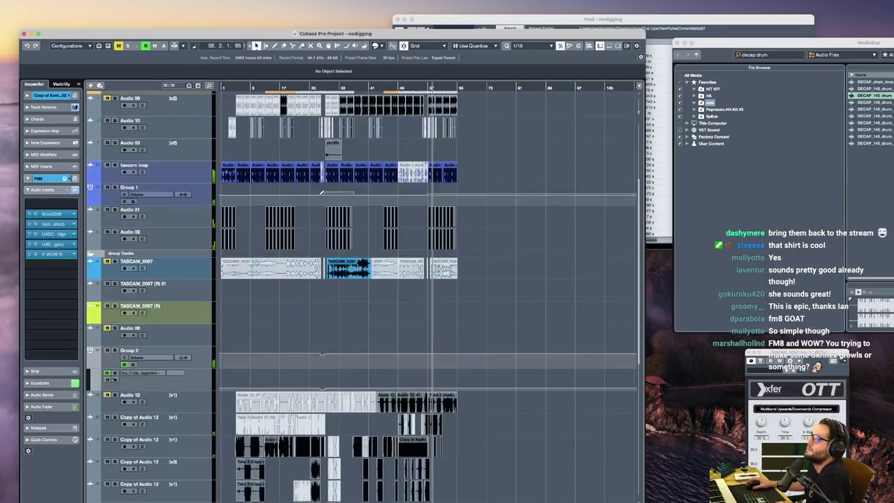
pyautogui.click(24, 33)
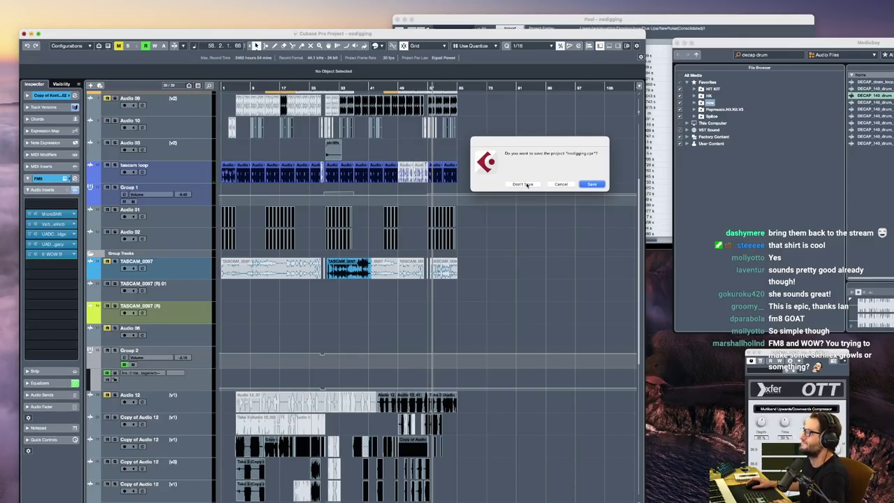
pyautogui.moveTo(586, 148); pyautogui.dragTo(468, 171)
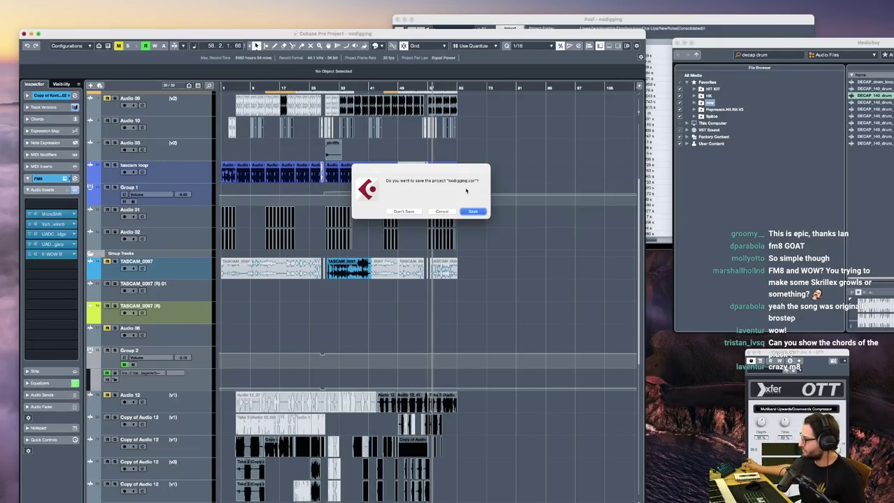
pyautogui.click(442, 211)
# Open the Take2 Copy of Kontakt 5 02 clip at bar 29 in the Key Editor and play it soloed
pyautogui.scroll(-10, 334, 407)
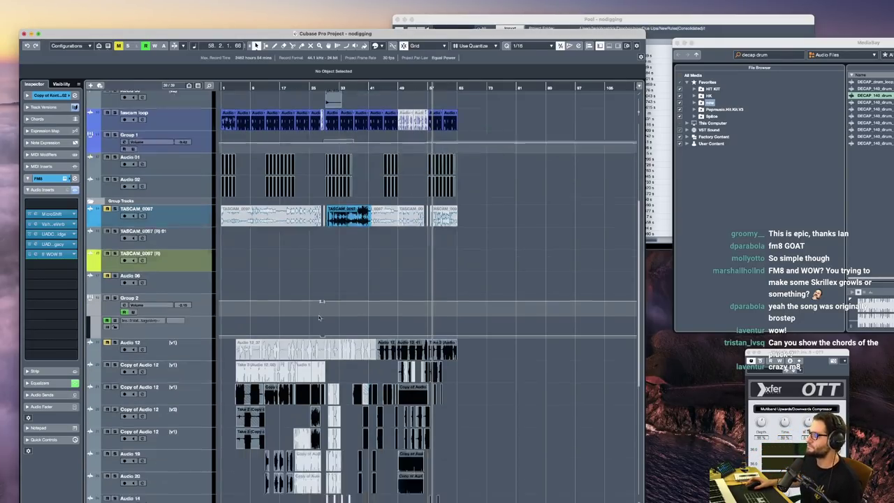
pyautogui.scroll(5, 333, 408)
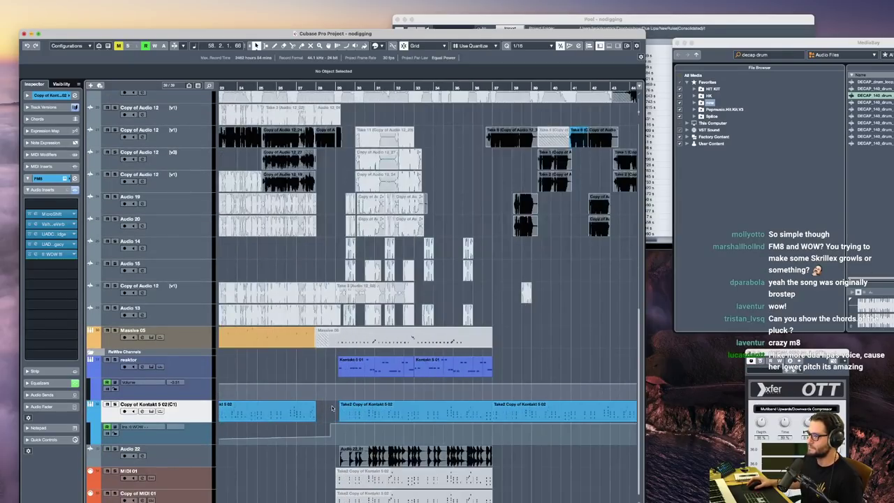
pyautogui.doubleClick(350, 410)
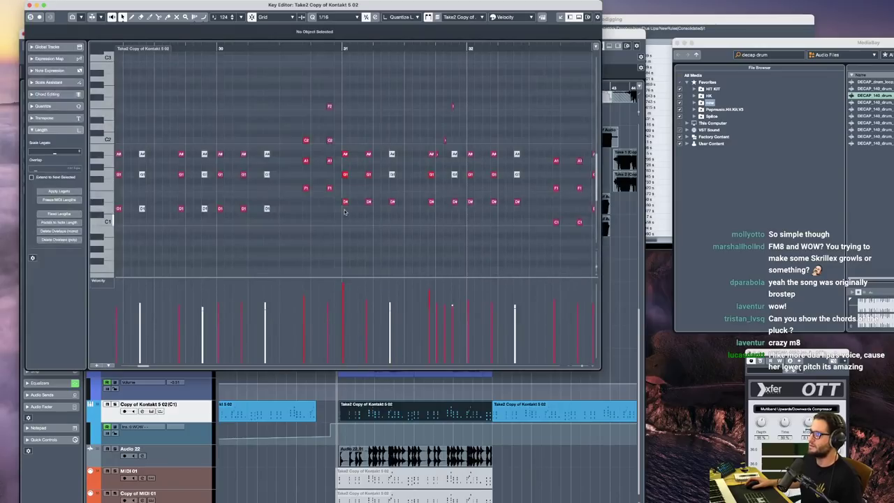
pyautogui.press('space')
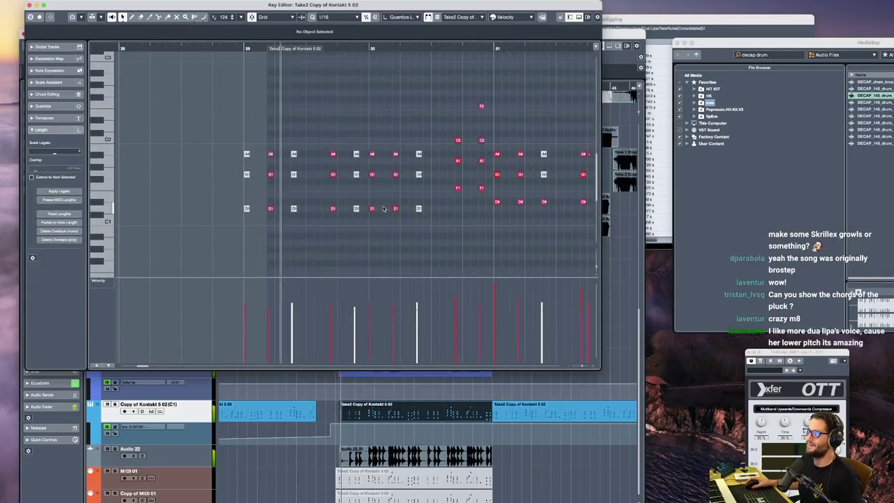
pyautogui.press('s')
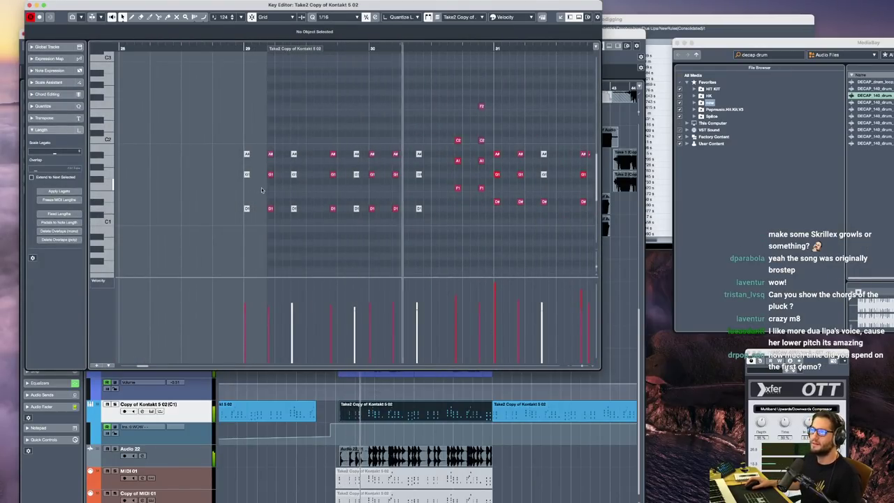
# Examine the pluck's chord notes from about bar 30 to bar 36 during playback and close the Key Editor
pyautogui.scroll(-2, 390, 233)
pyautogui.hscroll(3, 390, 234)
pyautogui.hscroll(4, 393, 236)
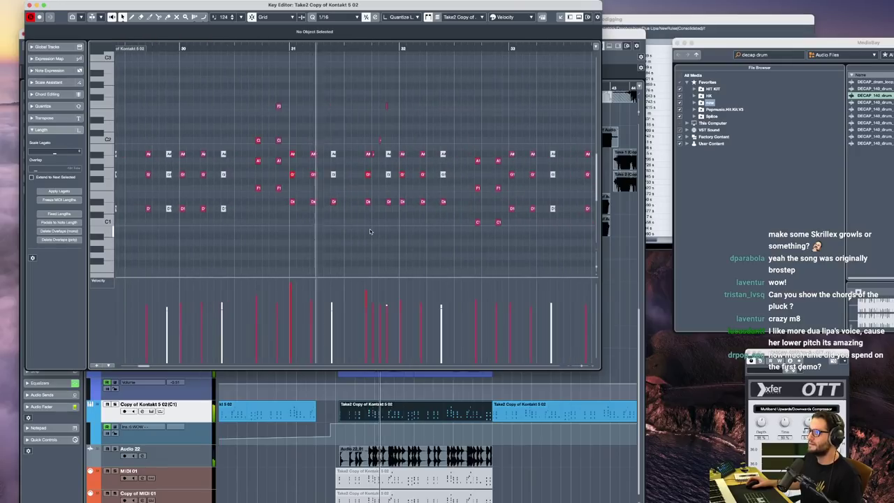
pyautogui.press('h')
pyautogui.hscroll(2, 405, 186)
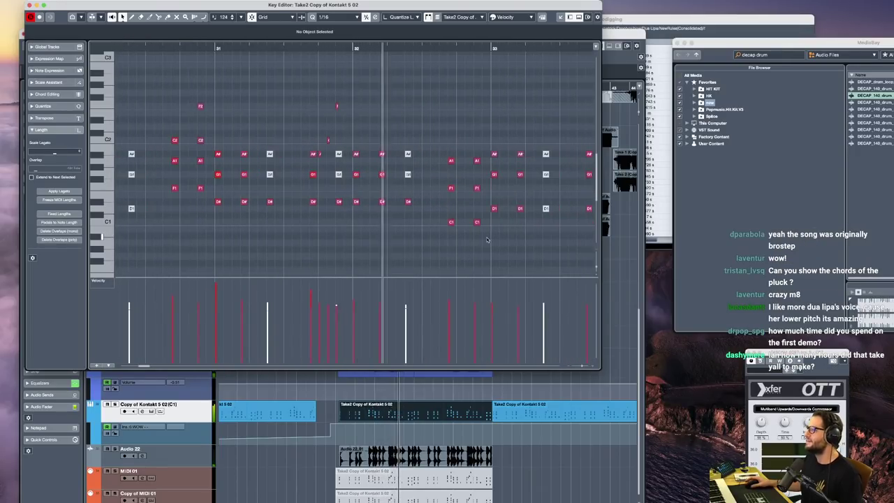
pyautogui.moveTo(319, 141); pyautogui.dragTo(336, 182)
pyautogui.hscroll(4, 504, 205)
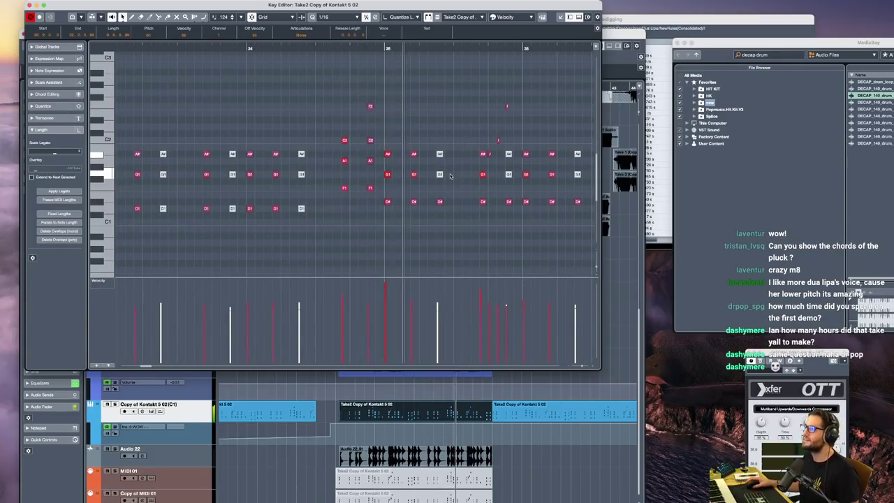
pyautogui.click(29, 5)
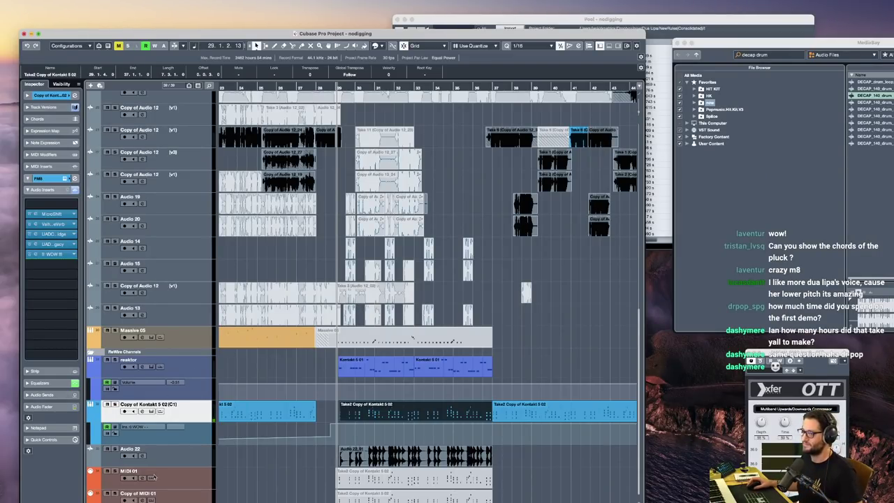
# Play from bar 29 with the Audio 22 track soloed and return to the full mix
pyautogui.press('space')
pyautogui.click(116, 449)
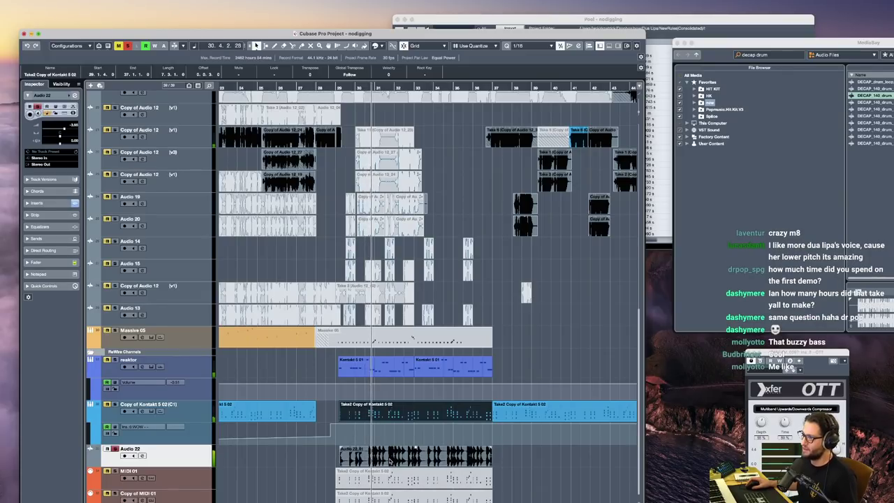
pyautogui.click(255, 438)
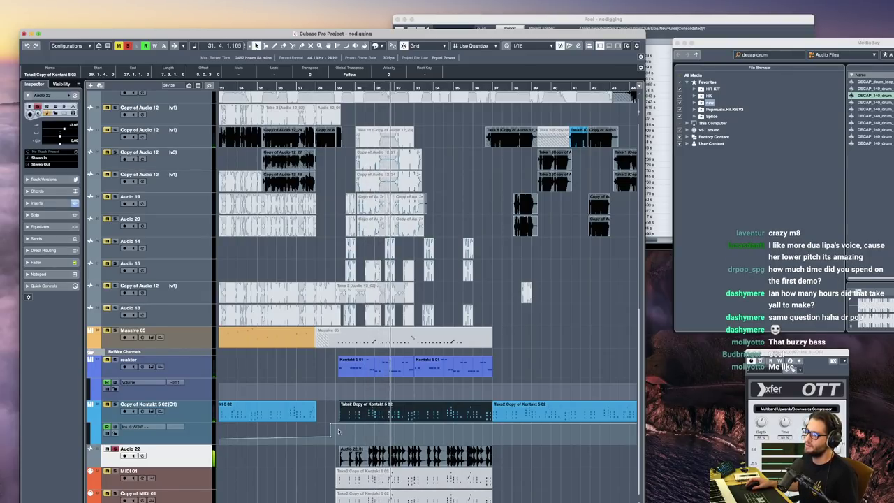
pyautogui.press('s')
# Solo the Copy of Kontakt 5 02(C1) track together with Audio 22 for comparison, and clear all solos
pyautogui.click(176, 414)
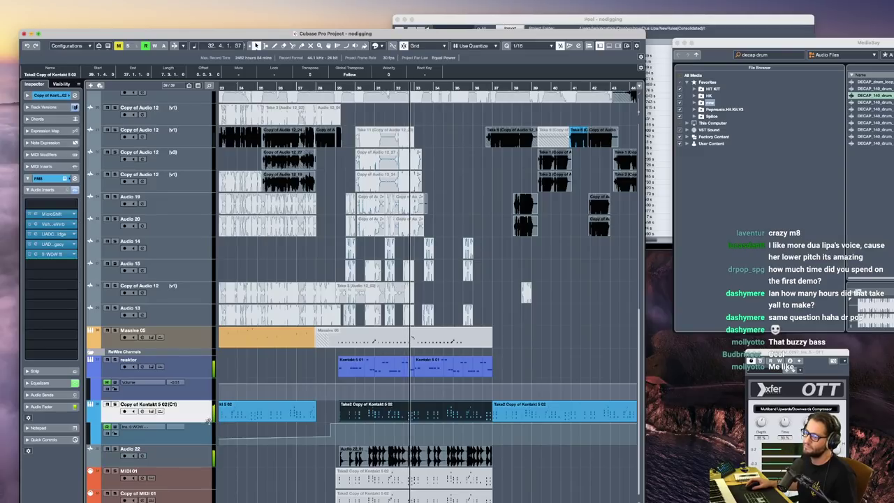
pyautogui.press('s')
pyautogui.click(194, 462)
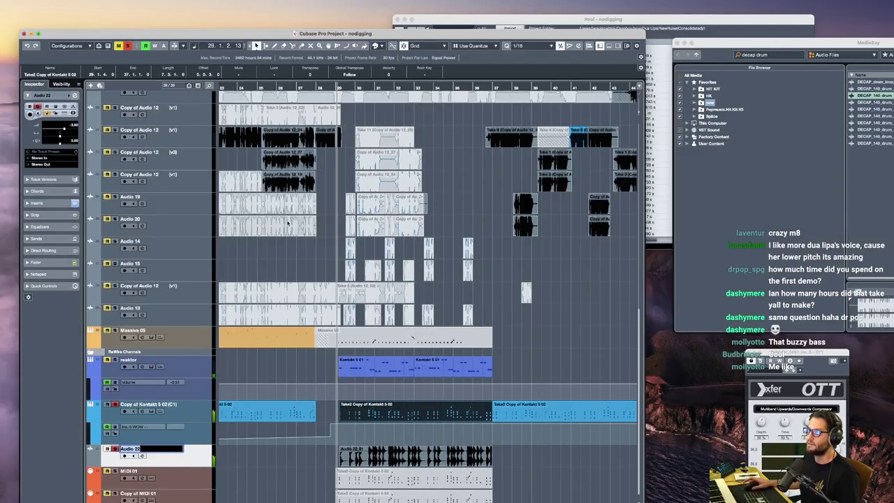
pyautogui.click(127, 47)
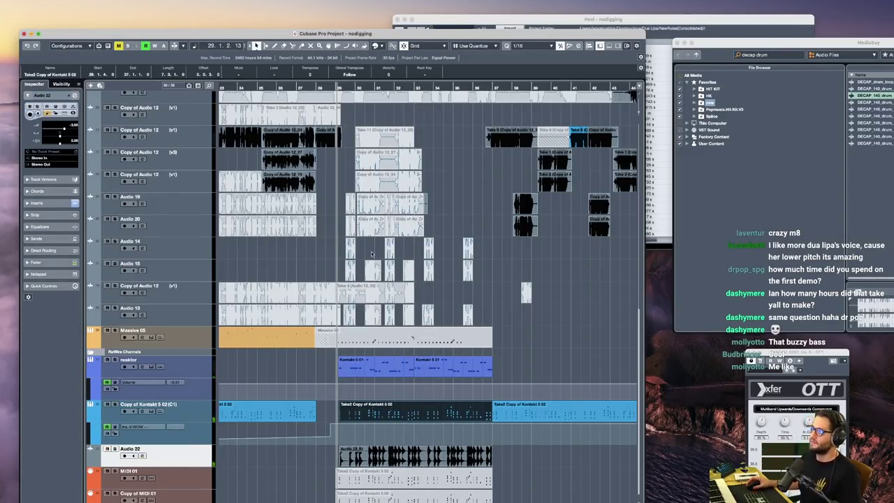
# Close the nodigging project without saving it
pyautogui.scroll(-2, 372, 254)
pyautogui.scroll(-3, 455, 222)
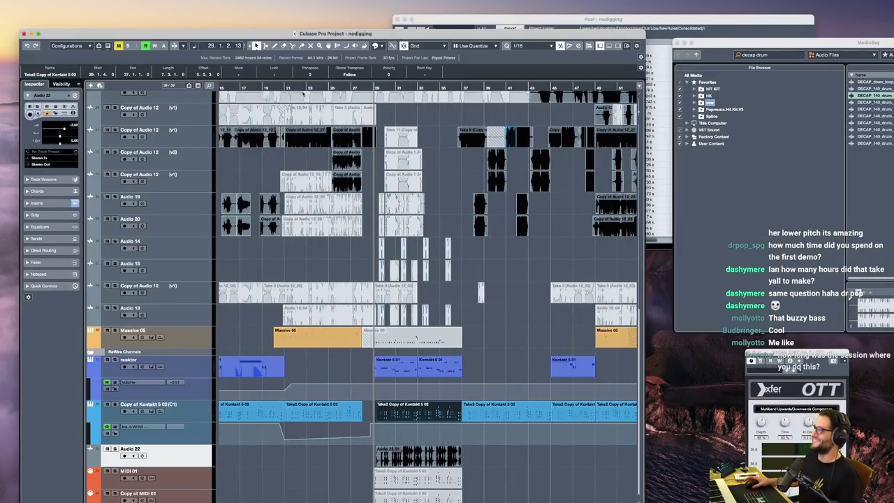
pyautogui.click(24, 35)
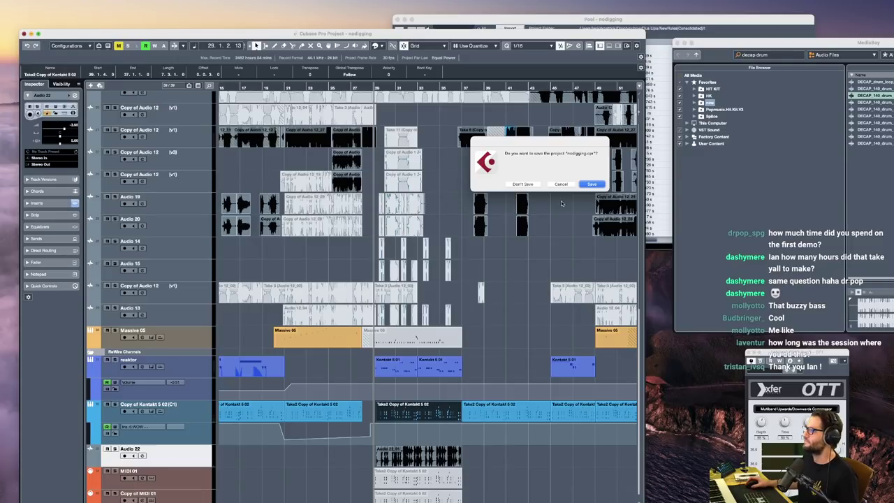
pyautogui.click(521, 185)
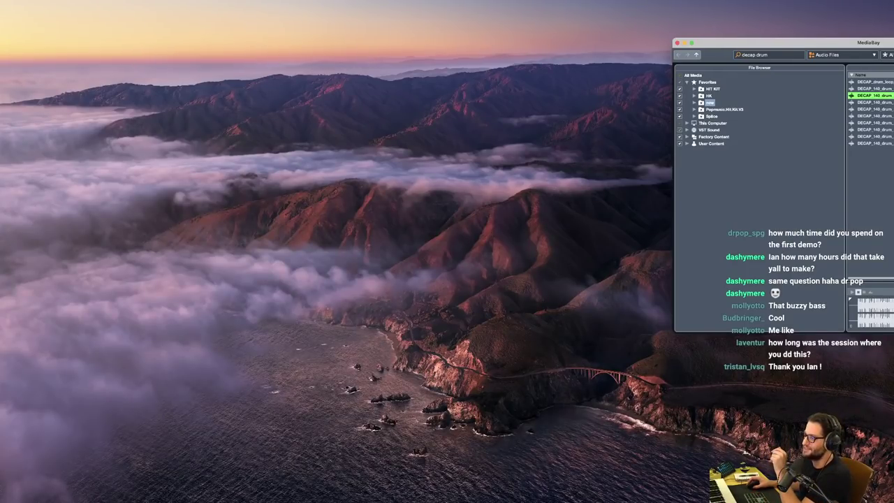
# Switch to Finder and open newRules-lmc.cpr from the 4 - Original LMC Demo folder
pyautogui.click(803, 499)
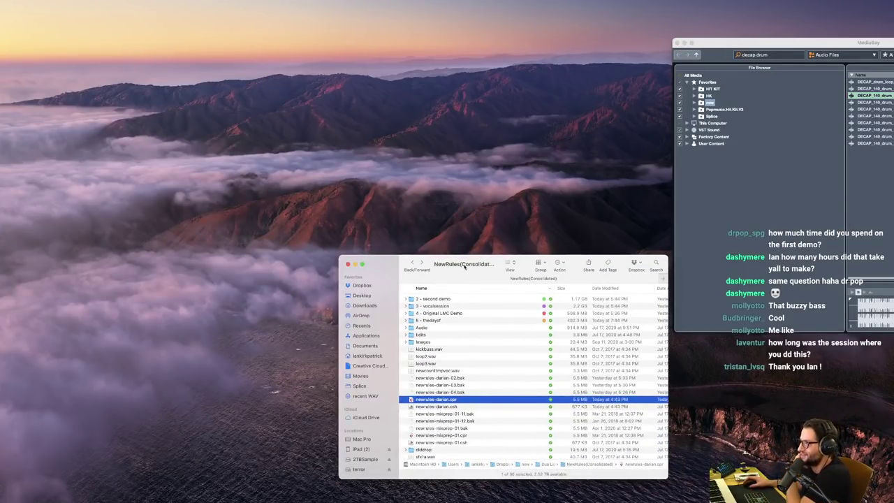
pyautogui.moveTo(464, 266); pyautogui.dragTo(445, 238)
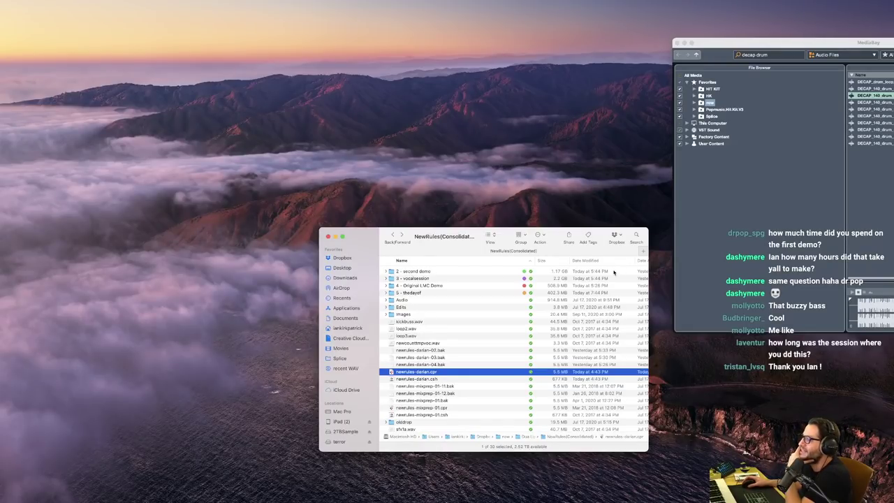
pyautogui.doubleClick(425, 288)
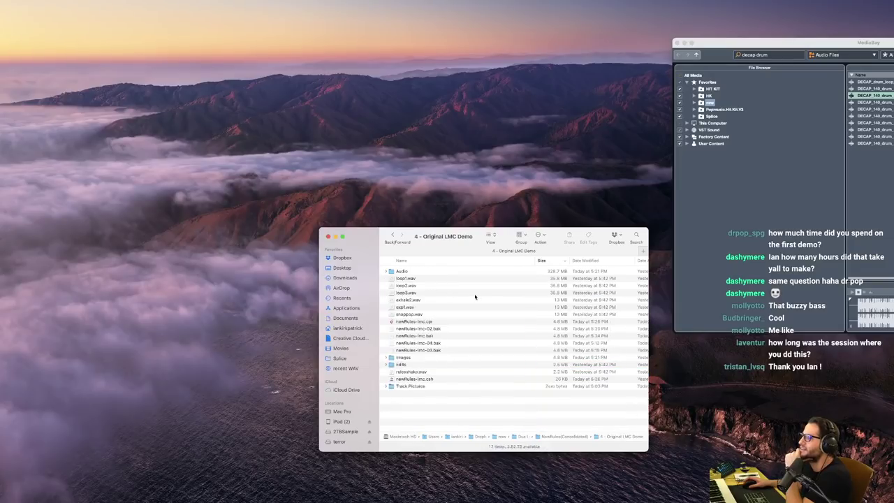
pyautogui.doubleClick(412, 322)
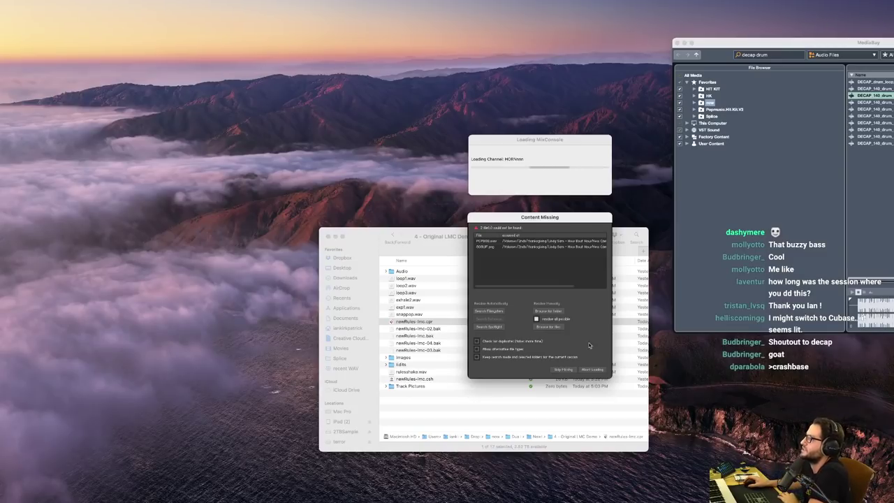
# Skip the missing content files, dismiss the missing plug-in warnings, and show the whole newRules-lmc arrangement
pyautogui.click(491, 329)
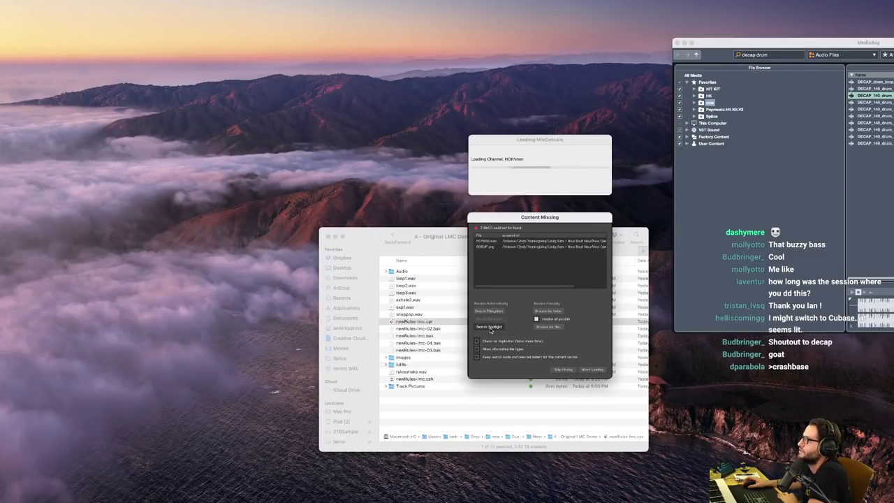
pyautogui.click(563, 369)
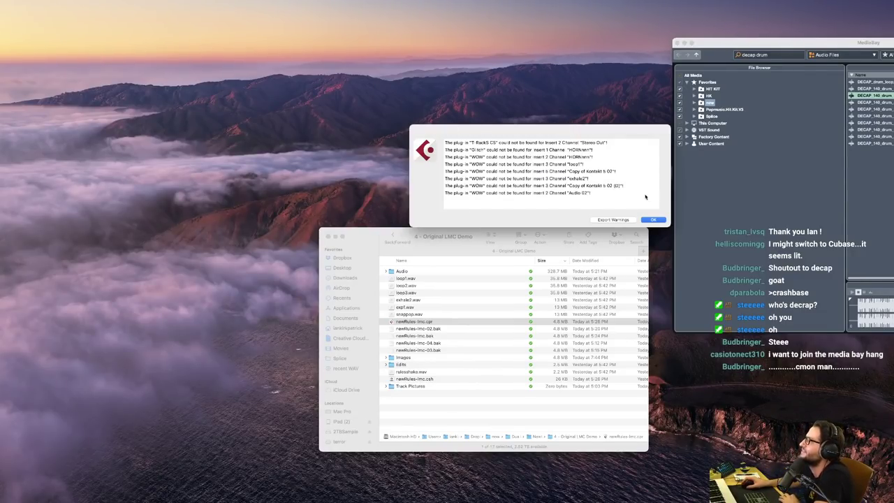
pyautogui.click(652, 219)
pyautogui.click(636, 252)
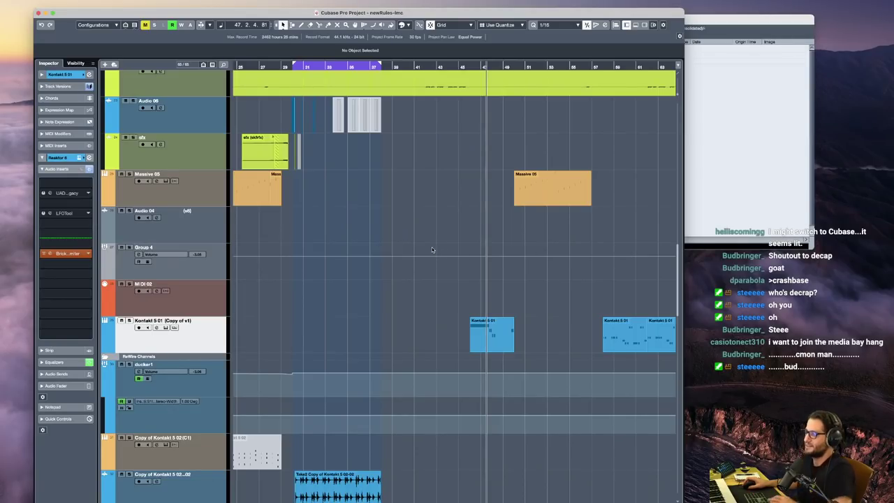
pyautogui.press('g')
pyautogui.press('g')
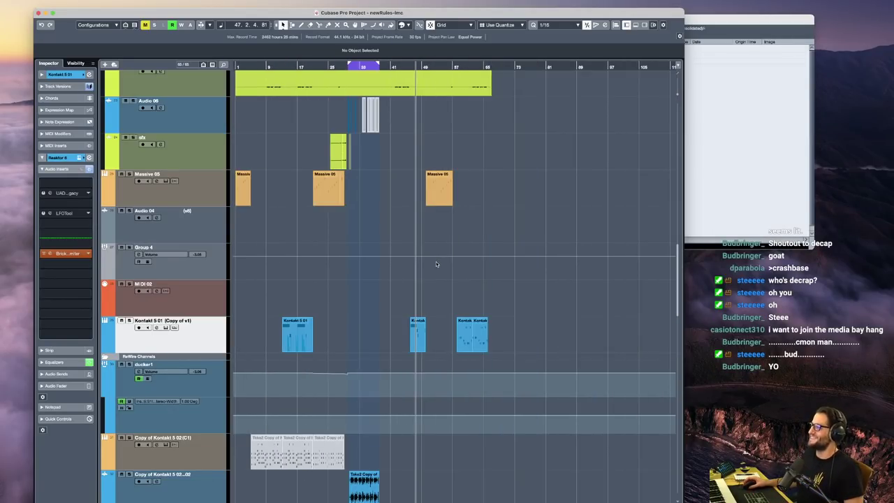
# Play the vocal takes on the Copy of Audio 12 tracks from about bar 5
pyautogui.scroll(1, 332, 283)
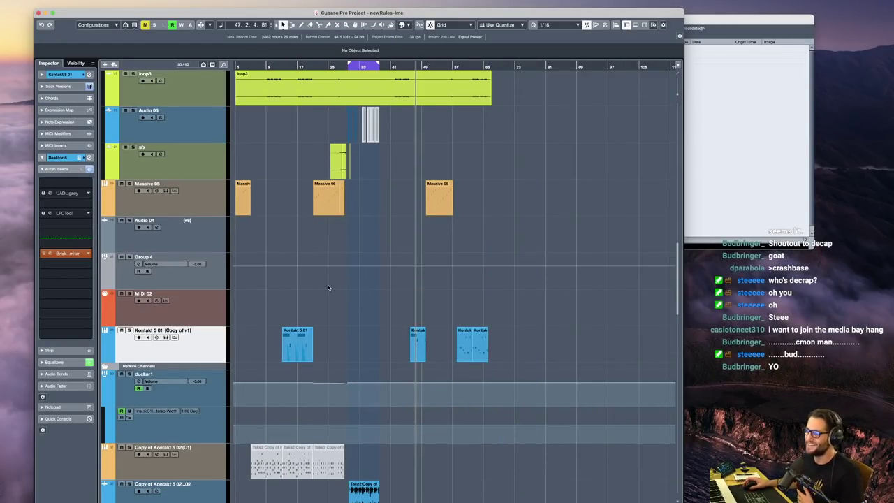
pyautogui.click(284, 311)
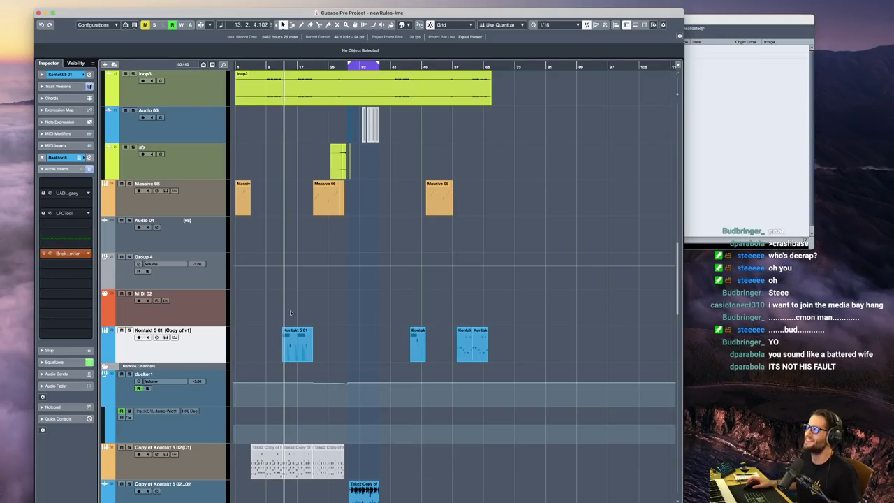
pyautogui.press('h')
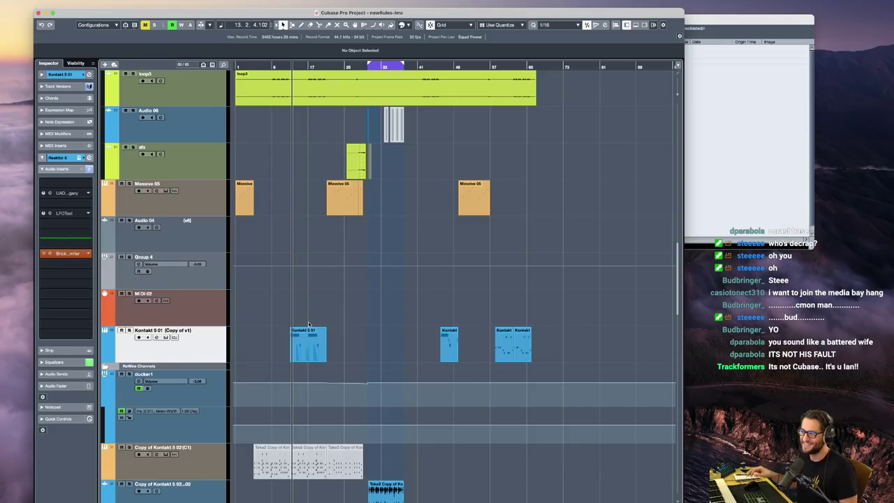
pyautogui.press('h')
pyautogui.press('h')
pyautogui.press('h')
pyautogui.press('h')
pyautogui.hscroll(-3, 335, 349)
pyautogui.scroll(-15, 367, 358)
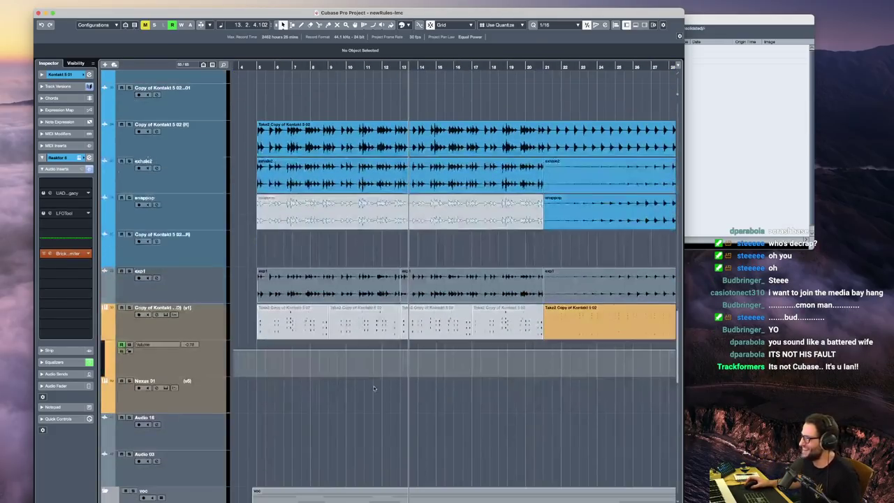
pyautogui.scroll(-6, 383, 398)
pyautogui.press('g')
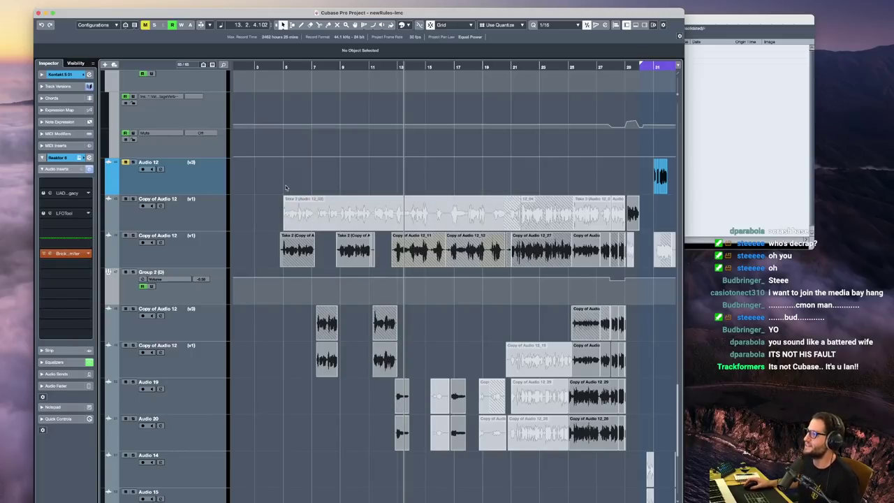
pyautogui.click(286, 188)
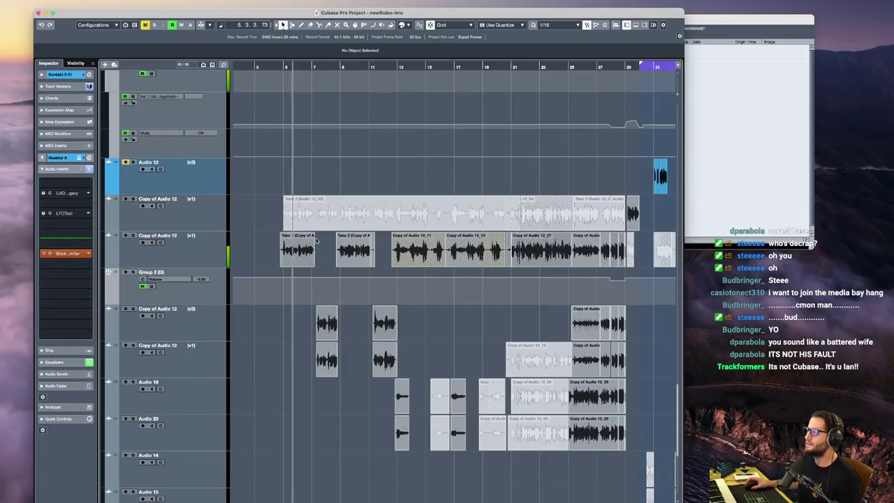
# Unmute the Audio 12 track and play its vocal chops from about bar 31
pyautogui.hscroll(5, 536, 232)
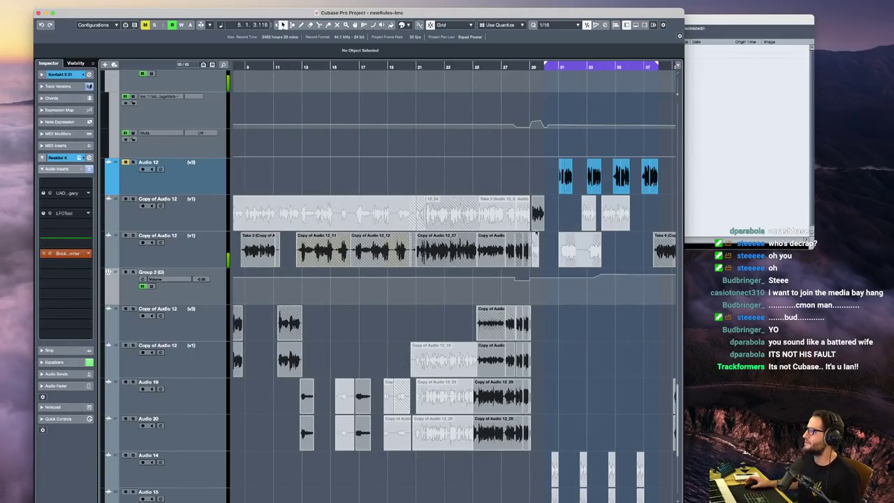
pyautogui.click(557, 151)
pyautogui.hscroll(5, 556, 163)
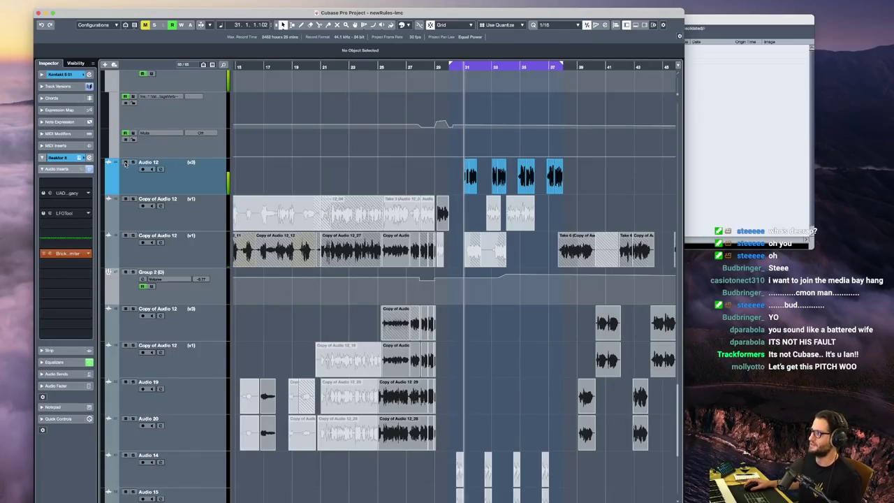
pyautogui.press('g')
# Solo the Kontakt 5 02 track briefly at bar 30, clear the solo, and open its Kontakt instrument
pyautogui.scroll(8, 410, 218)
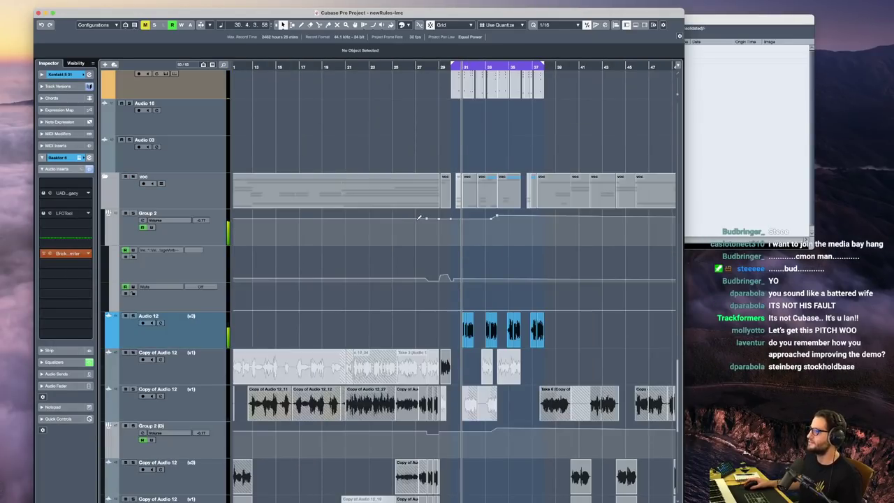
pyautogui.scroll(15, 451, 240)
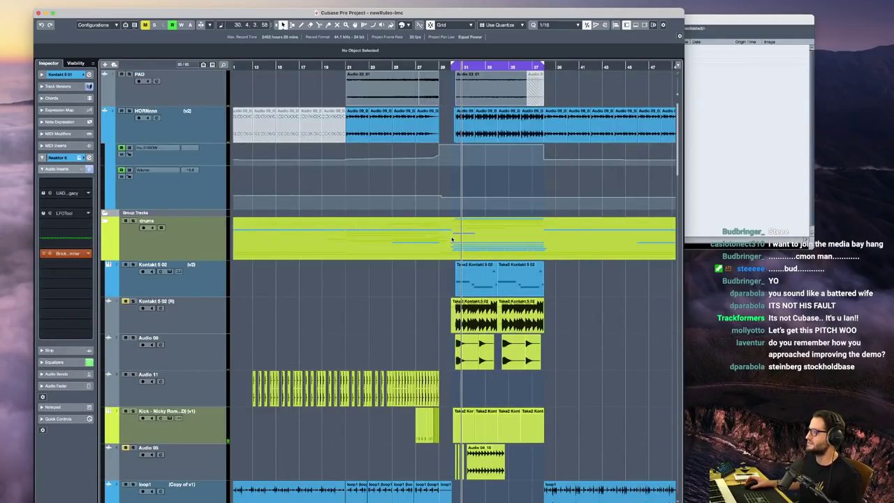
pyautogui.click(455, 277)
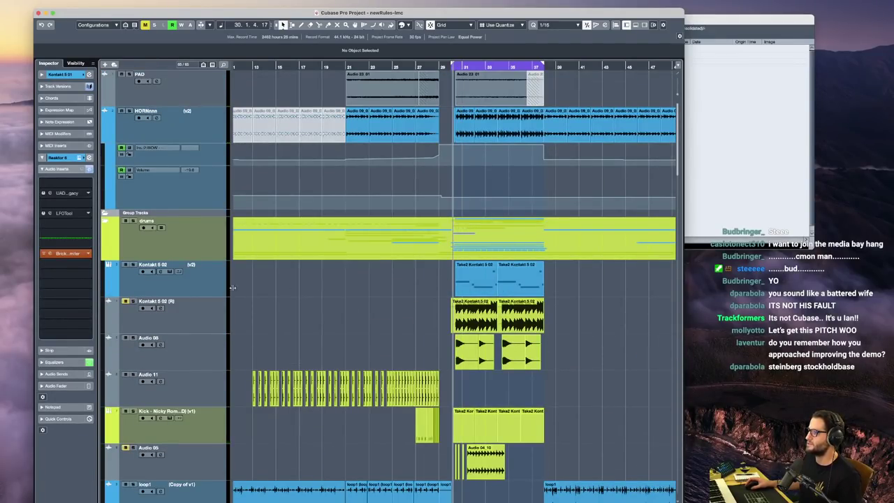
pyautogui.click(176, 282)
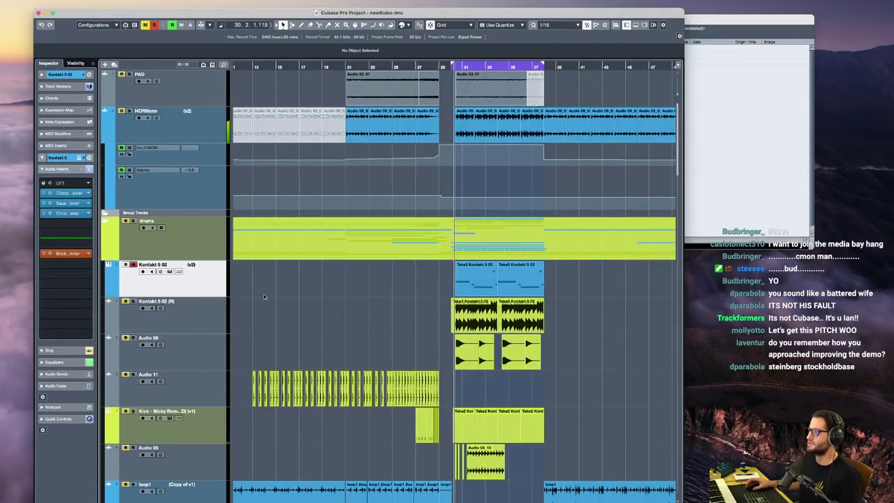
pyautogui.click(177, 271)
pyautogui.click(177, 271)
pyautogui.press('space')
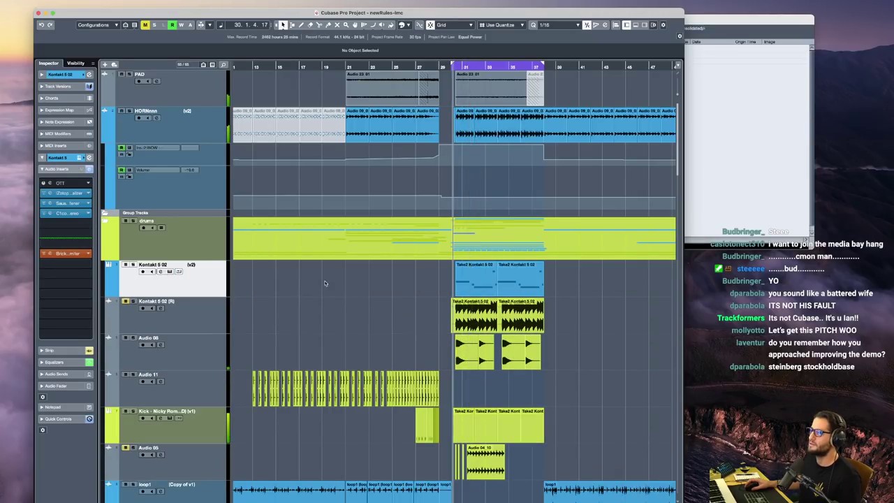
pyautogui.moveTo(530, 307); pyautogui.dragTo(479, 112)
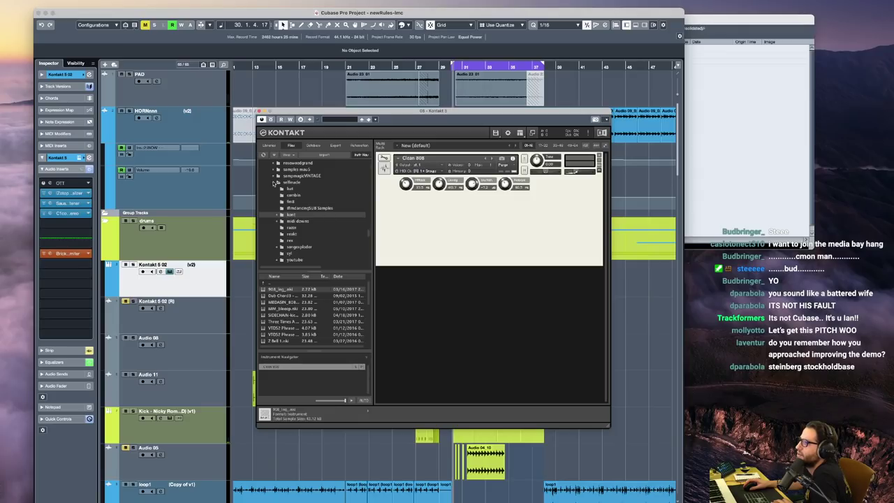
# Locate the Producers Choice 808 Warfare Kontakt folder inside tmpsamples in Kontakt's file browser
pyautogui.click(275, 183)
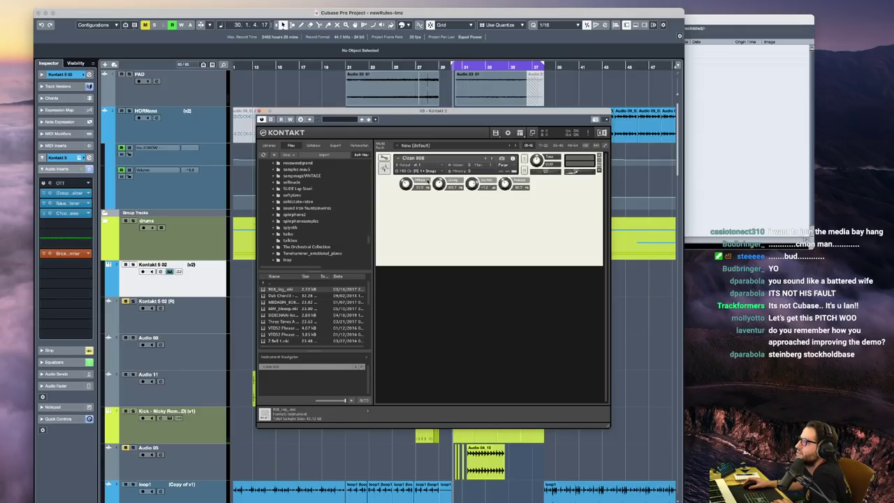
pyautogui.scroll(-5, 320, 234)
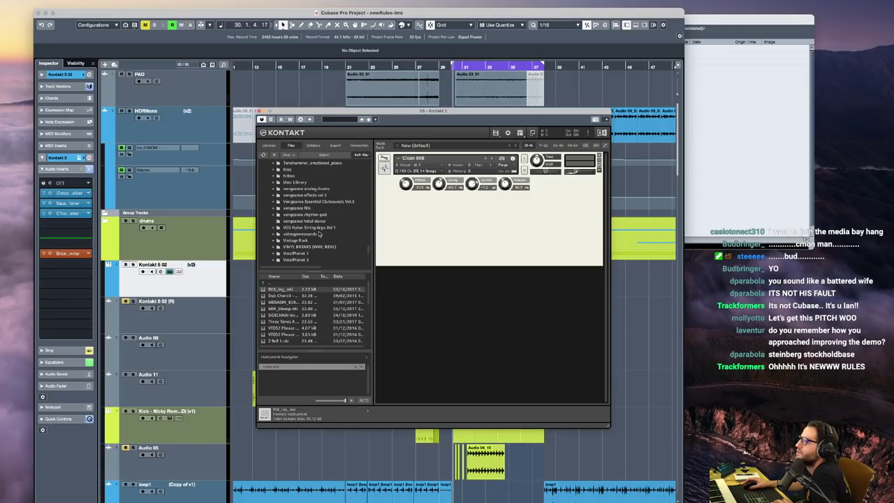
pyautogui.scroll(-4, 319, 232)
pyautogui.scroll(-1, 320, 230)
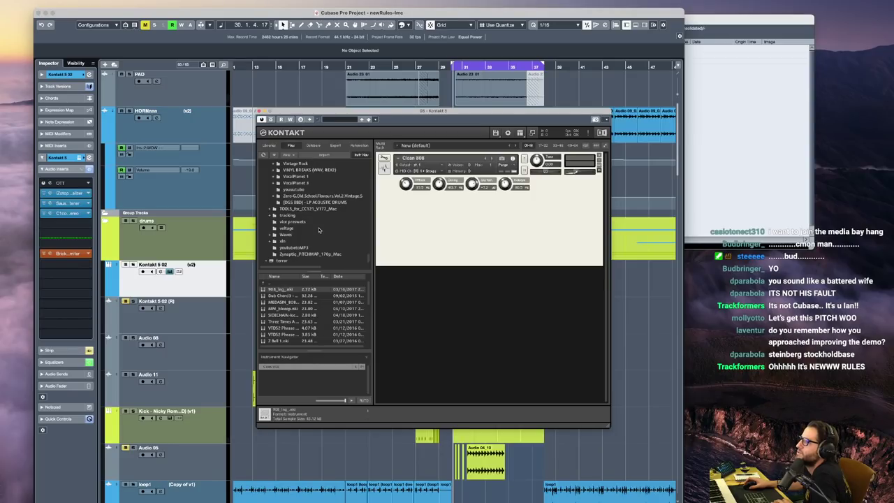
pyautogui.scroll(5, 307, 227)
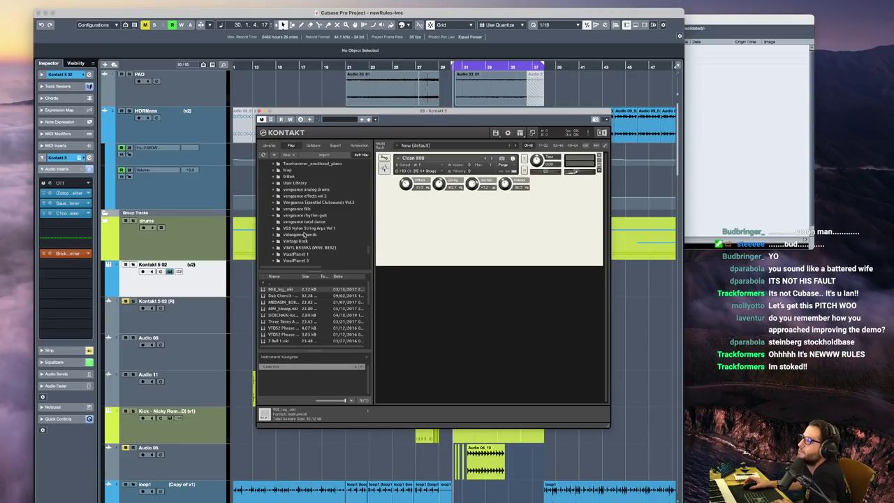
pyautogui.scroll(-2, 305, 235)
pyautogui.scroll(-10, 307, 231)
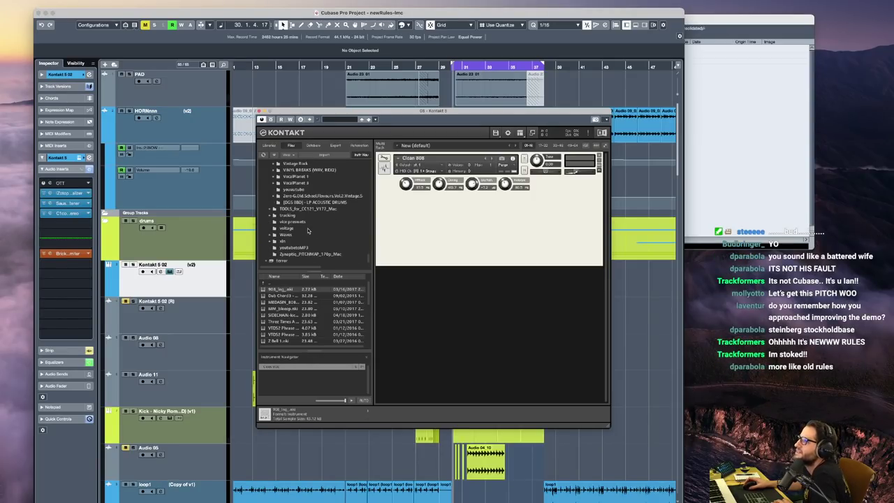
pyautogui.scroll(15, 292, 210)
pyautogui.scroll(10, 290, 213)
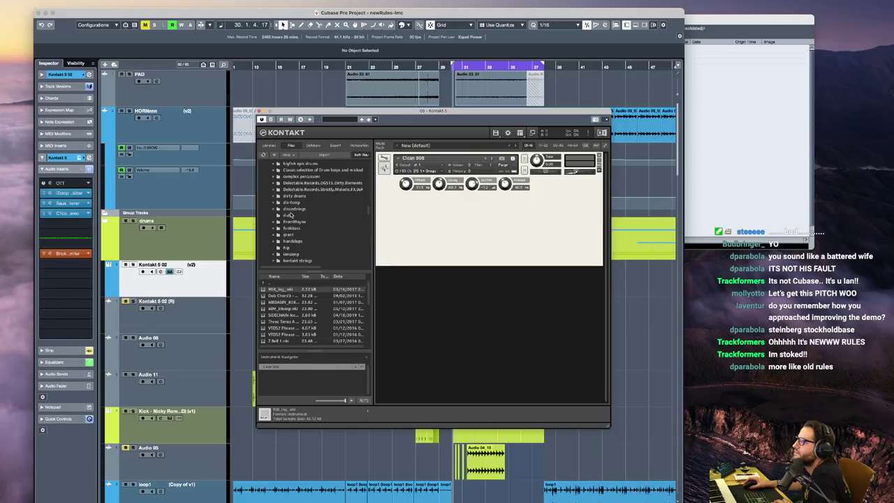
pyautogui.scroll(-15, 291, 215)
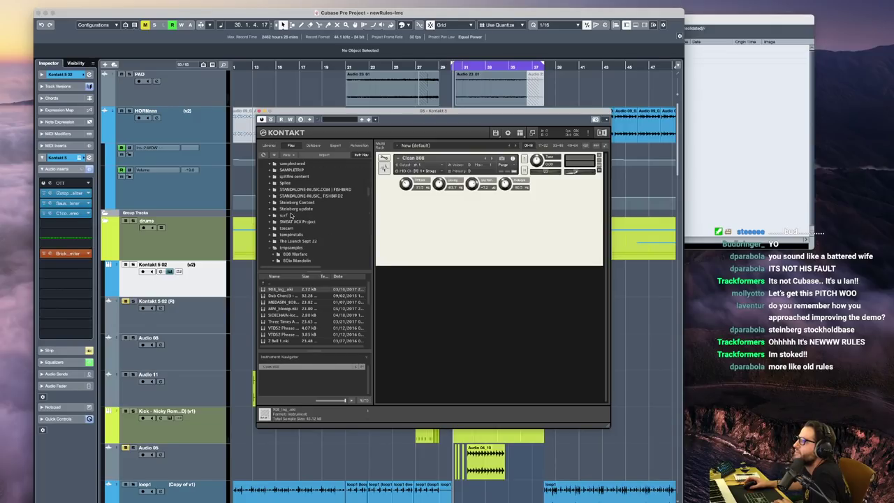
pyautogui.click(292, 253)
pyautogui.doubleClick(282, 291)
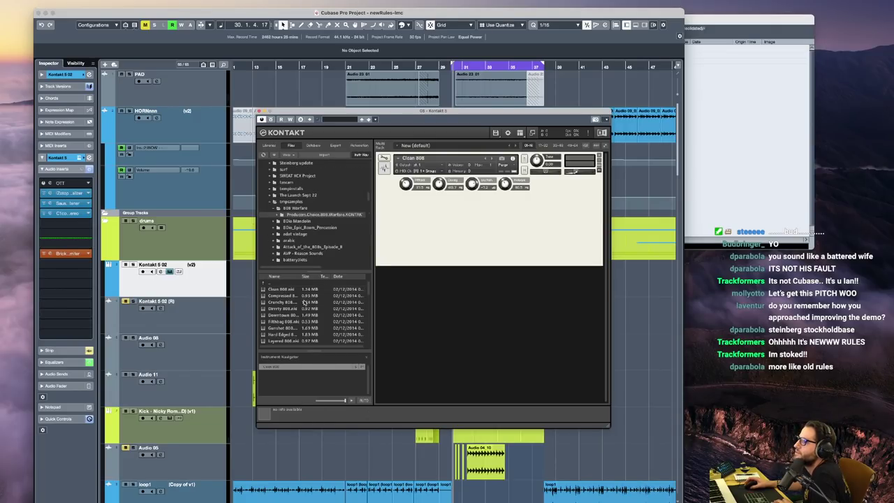
# Load Clean 808.nki in place of the existing patch, adjust its sustain and release, and play the bass
pyautogui.moveTo(279, 289); pyautogui.dragTo(556, 186)
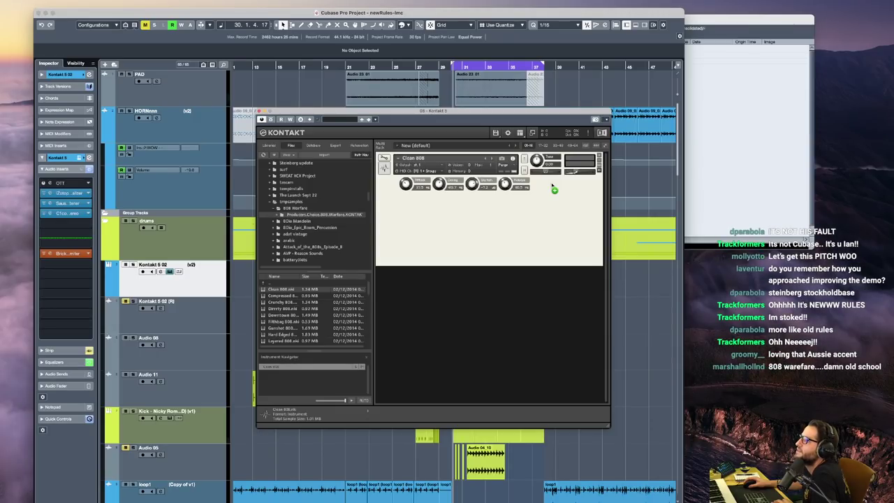
pyautogui.moveTo(470, 187); pyautogui.dragTo(477, 140)
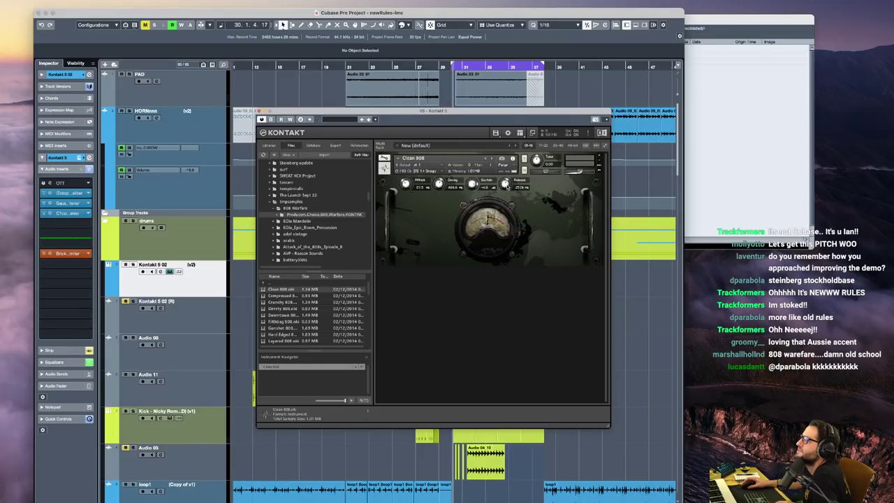
pyautogui.press('space')
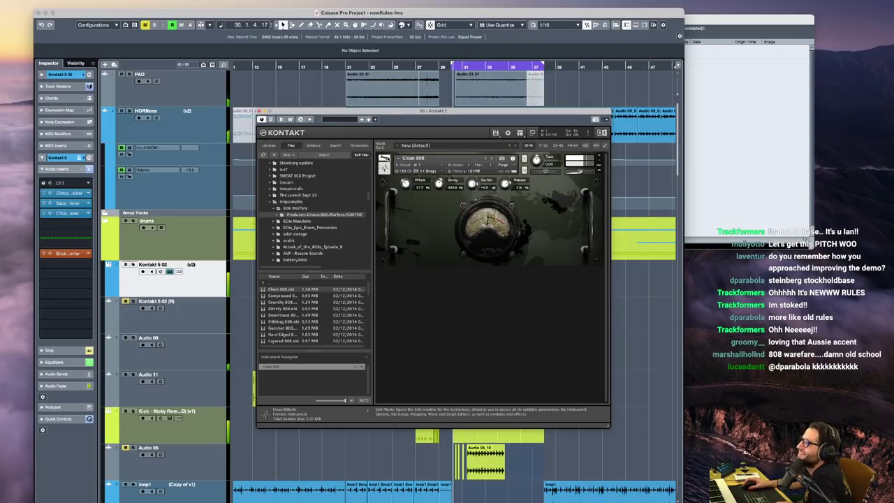
# Open the Clean 808 instrument for editing and show its volume envelope in the Modulation section
pyautogui.click(384, 166)
pyautogui.click(606, 279)
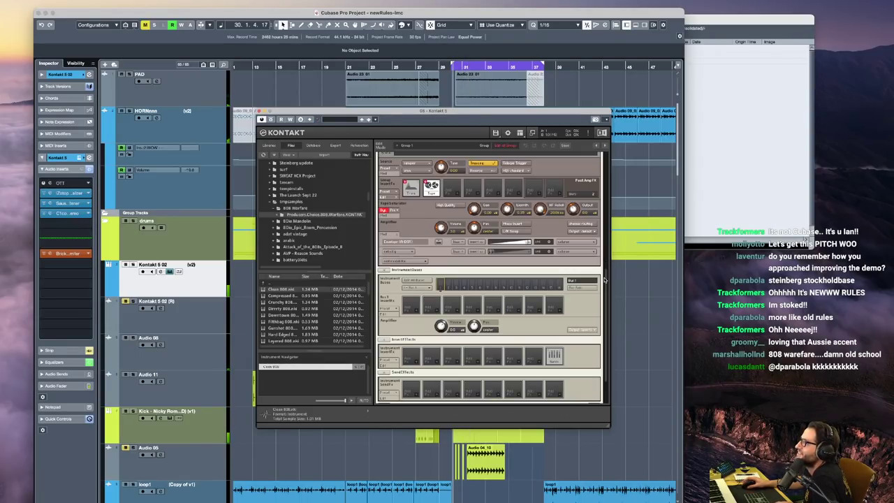
pyautogui.scroll(-2, 608, 392)
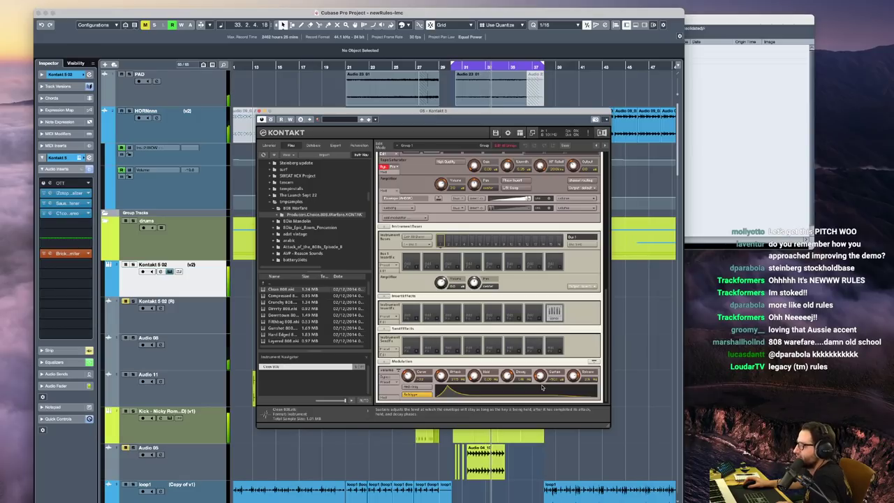
# Solo and unsolo the Kontakt 5 02 bass during playback, move the Kontakt window clear of the arrangement, and stop playback
pyautogui.click(152, 275)
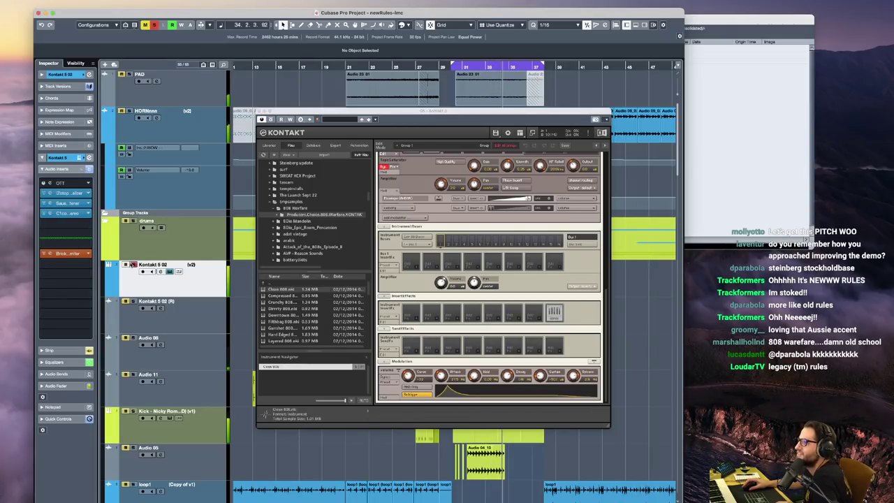
pyautogui.click(133, 265)
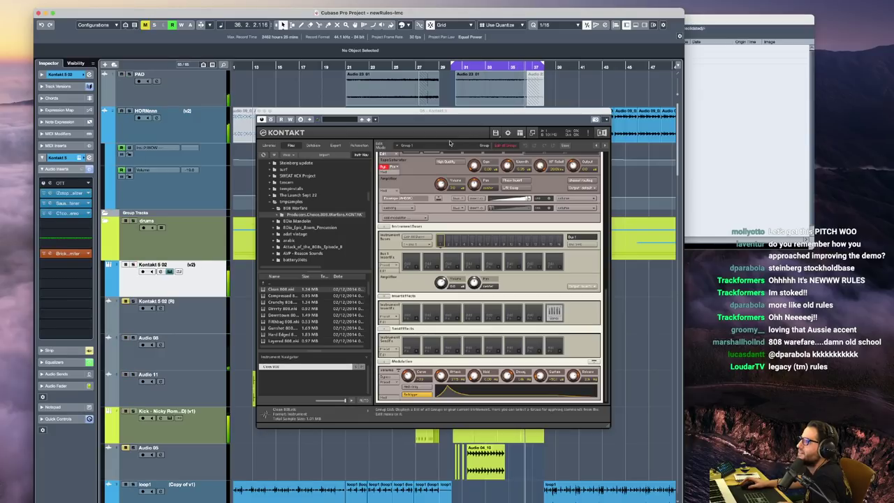
pyautogui.moveTo(473, 111); pyautogui.dragTo(771, 76)
pyautogui.press('space')
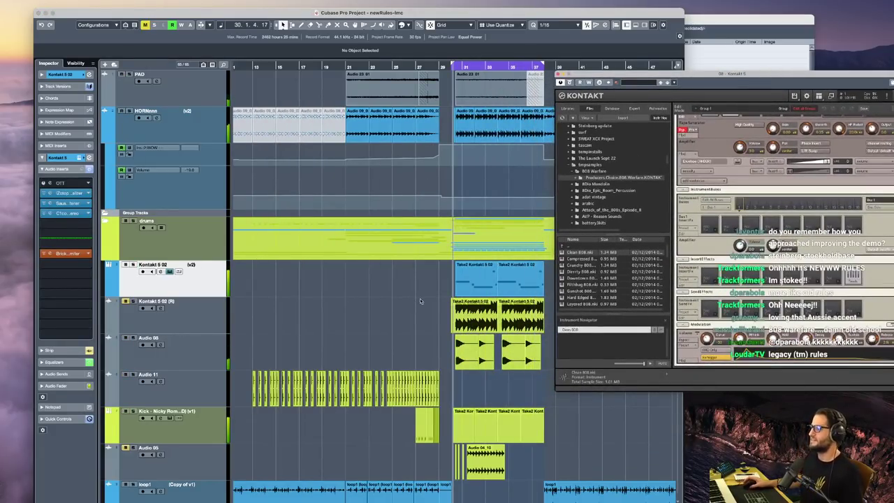
# Play the arrangement from about bar 5 and examine the rulesshake, loop2 and loop3 tracks
pyautogui.hscroll(1, 433, 234)
pyautogui.press('g')
pyautogui.press('g')
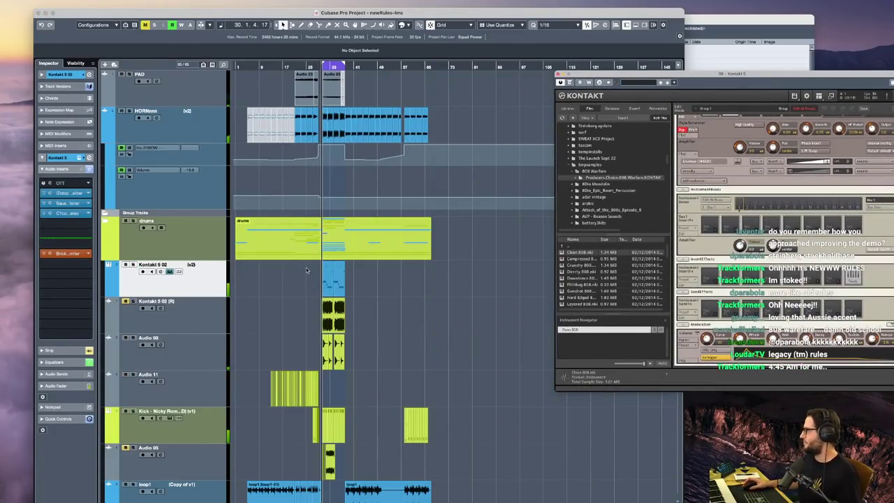
pyautogui.press('h')
pyautogui.press('h')
pyautogui.scroll(-5, 273, 338)
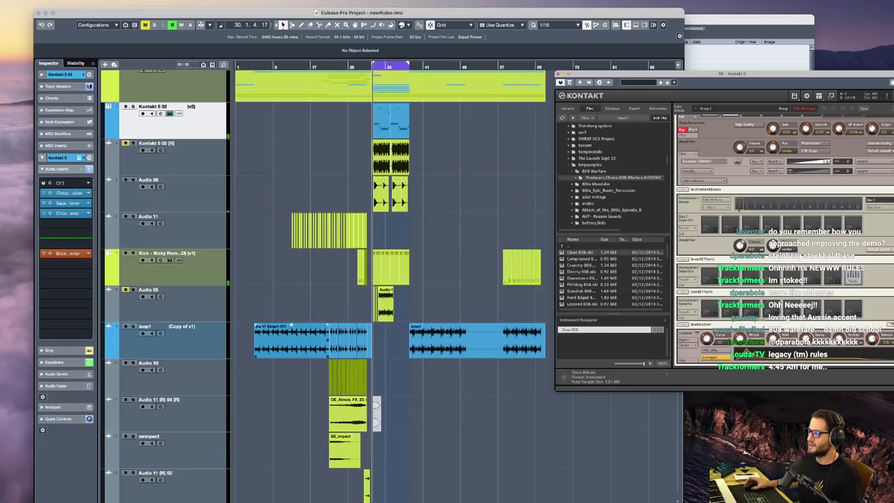
pyautogui.click(256, 309)
pyautogui.scroll(-12, 254, 301)
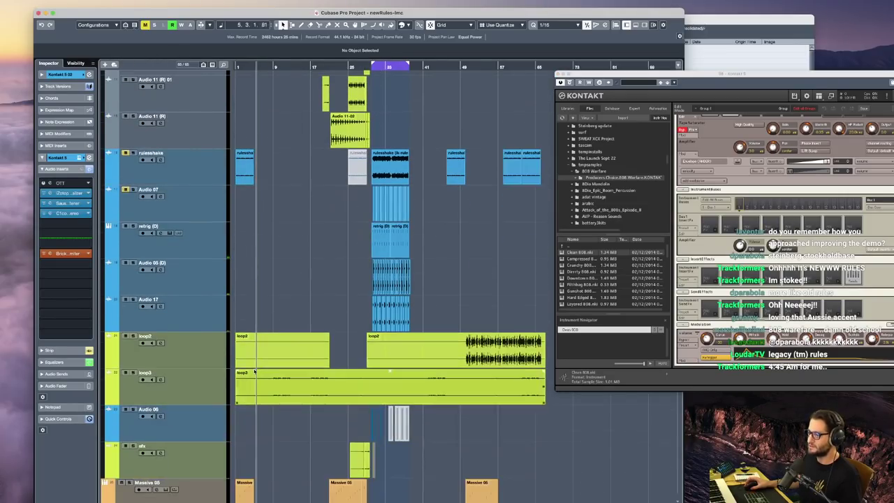
pyautogui.press('h')
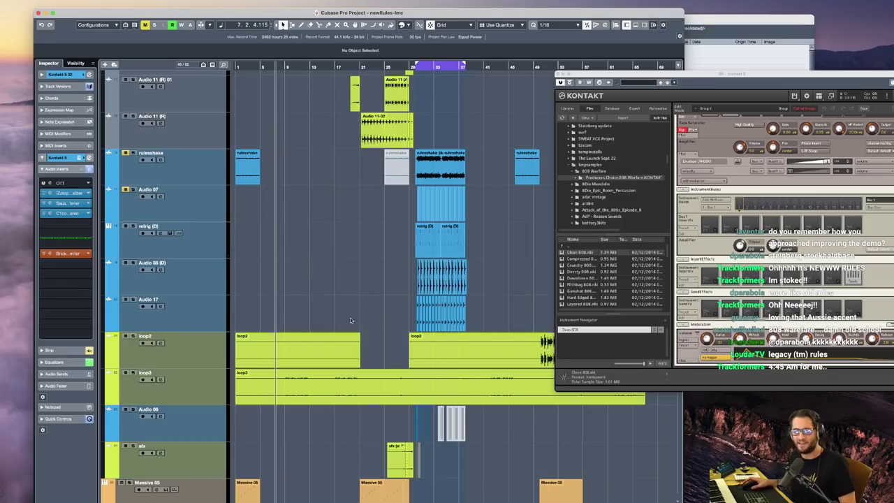
pyautogui.press('h')
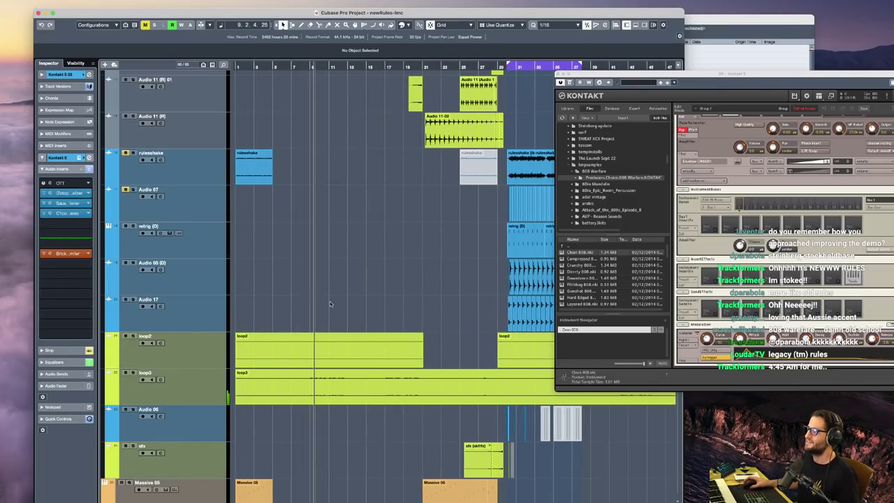
# Examine the tracks during playback, select Kontakt 5 01 (Copy of v1), show its basic track settings, and play from bar 13
pyautogui.scroll(-15, 330, 301)
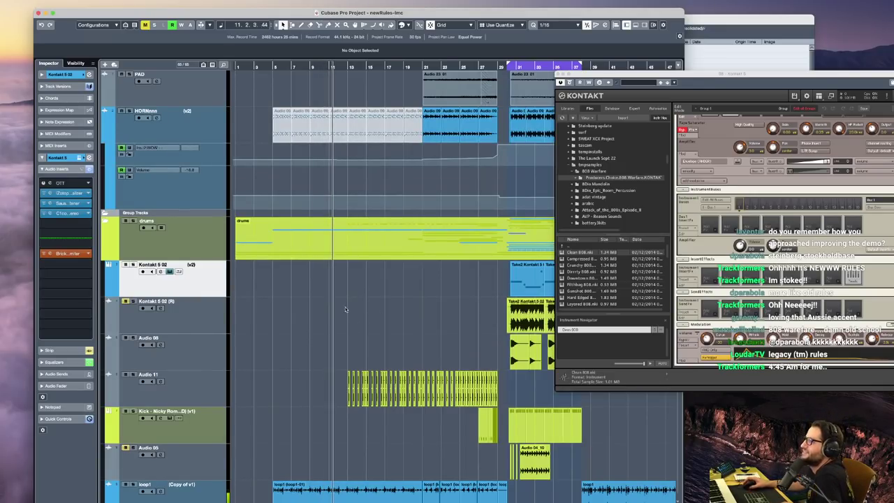
pyautogui.scroll(-4, 345, 309)
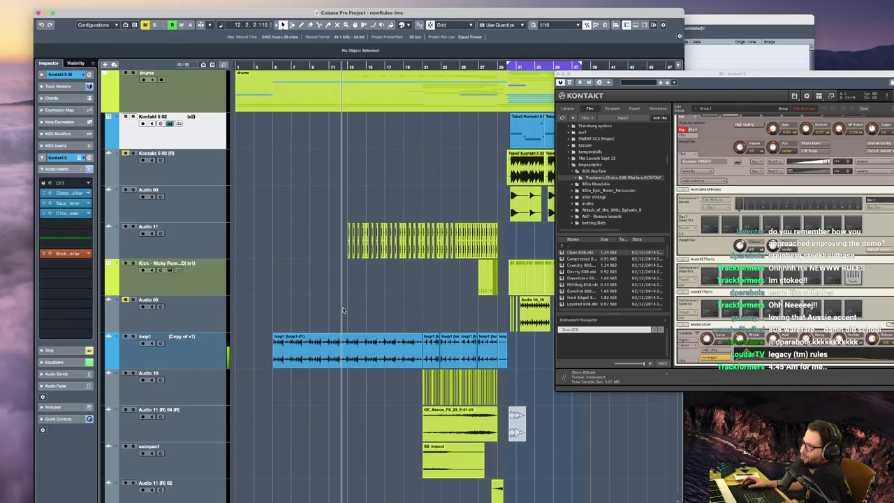
pyautogui.scroll(-3, 343, 310)
pyautogui.scroll(-6, 369, 288)
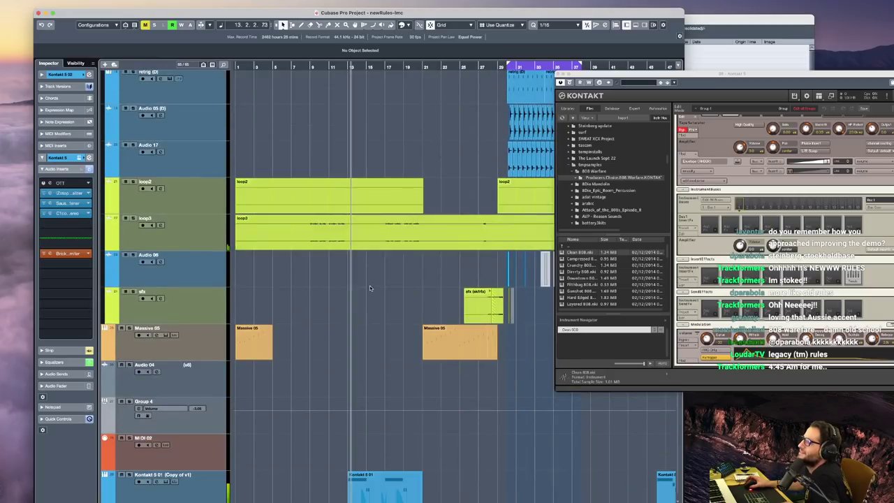
pyautogui.scroll(-5, 369, 285)
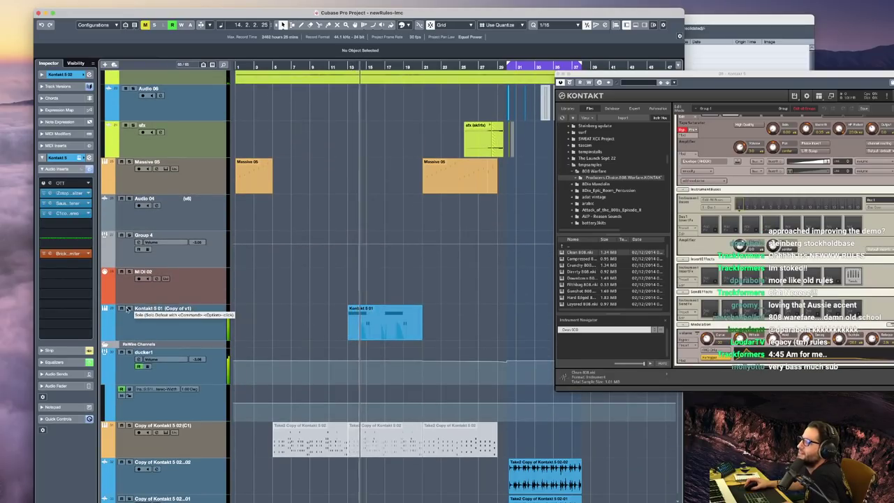
pyautogui.click(171, 323)
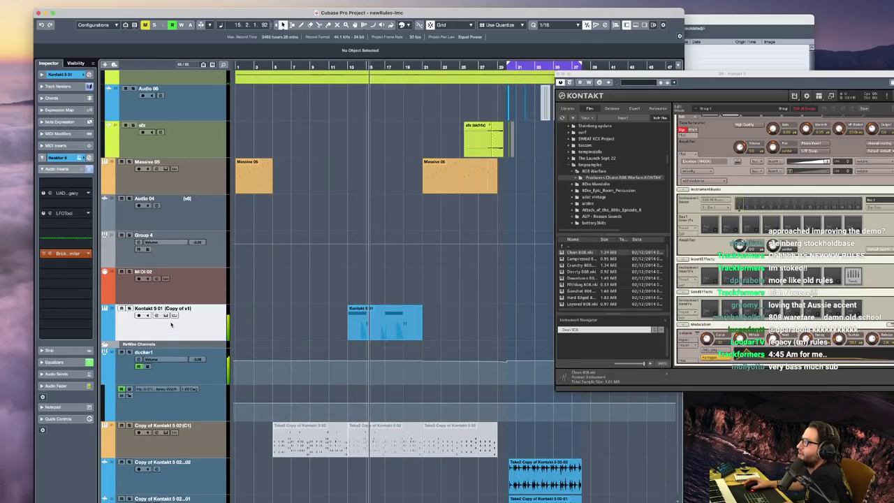
pyautogui.press('space')
pyautogui.click(69, 75)
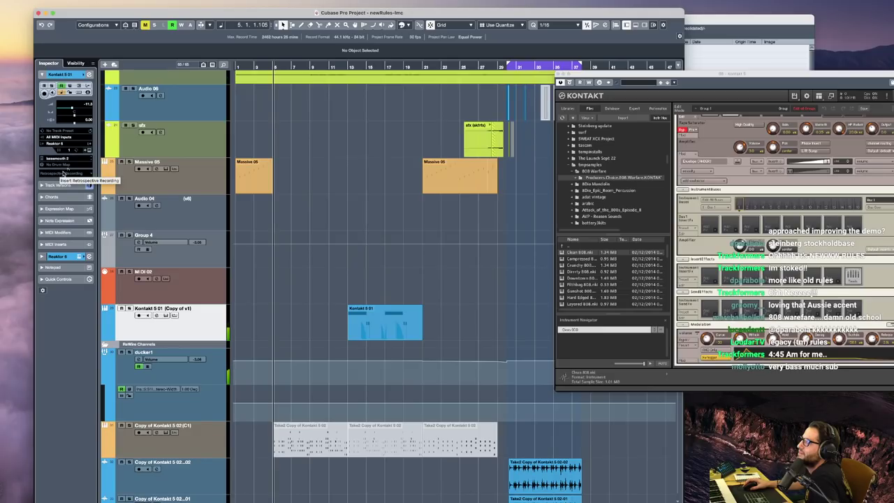
pyautogui.click(352, 283)
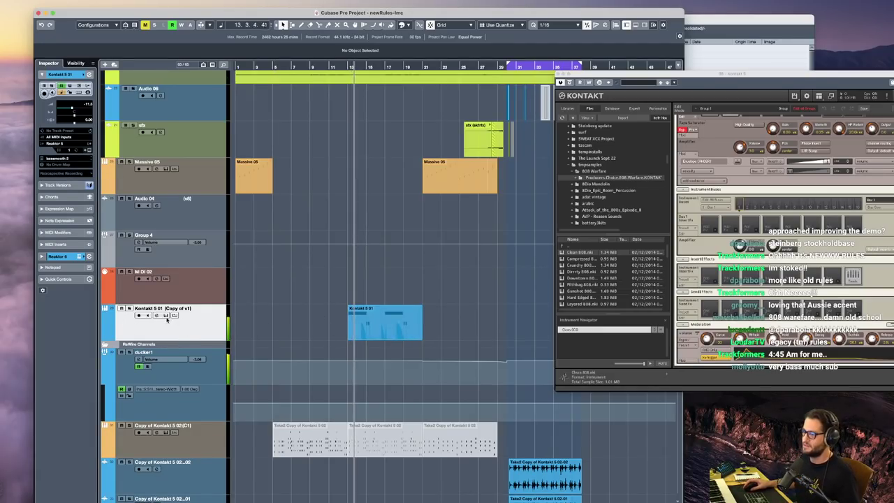
# Audition the Copy of Kontakt 5 02 (R) and exhale2 tracks in solo around bar 13, then remove the solo
pyautogui.scroll(-1, 442, 398)
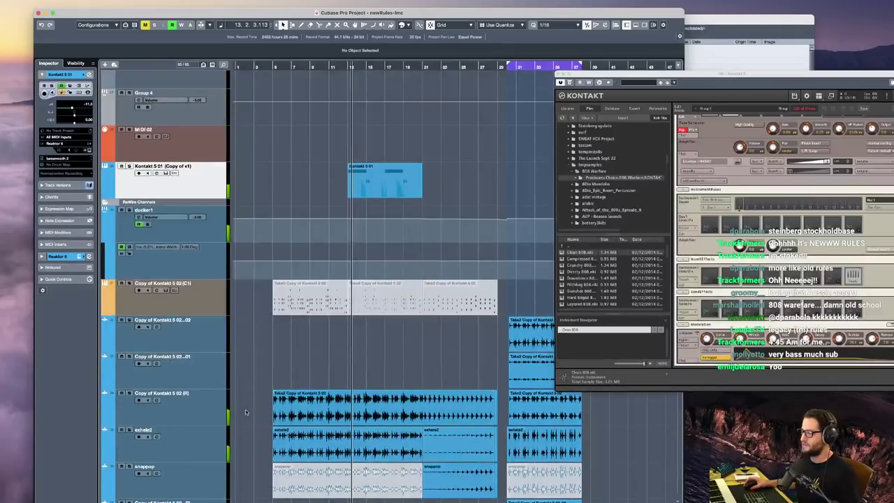
pyautogui.click(386, 412)
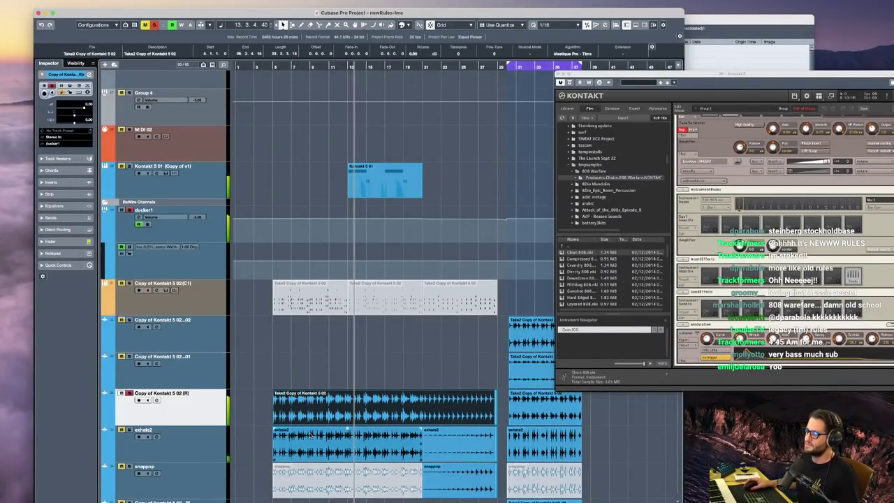
pyautogui.click(217, 450)
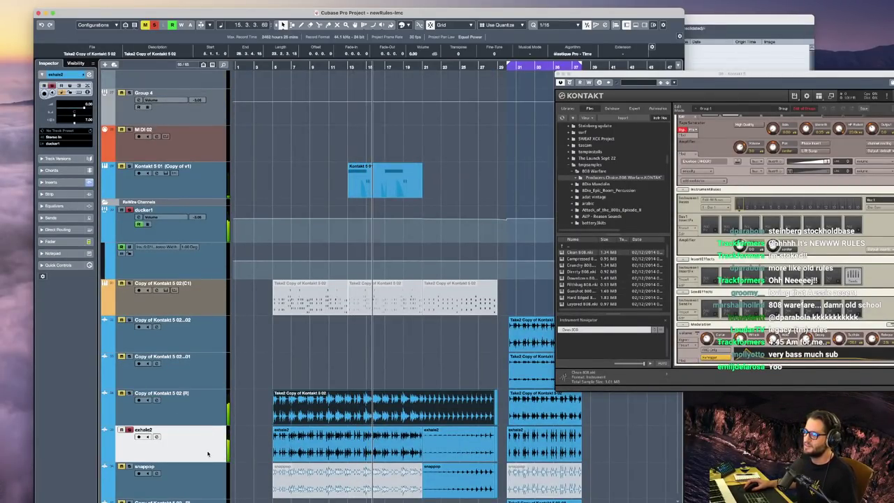
pyautogui.press('space')
pyautogui.press('s')
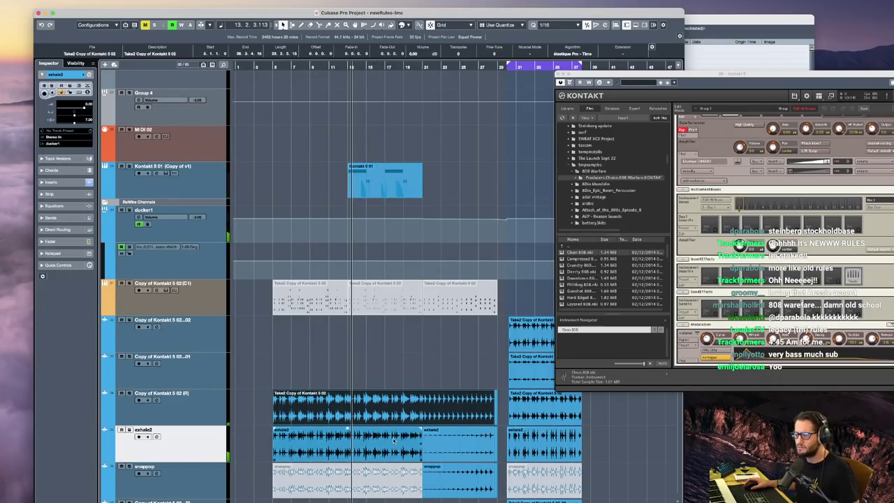
# Examine the tracks sounding in the build-up from bar 21 during playback and select the exp1 track
pyautogui.scroll(15, 389, 413)
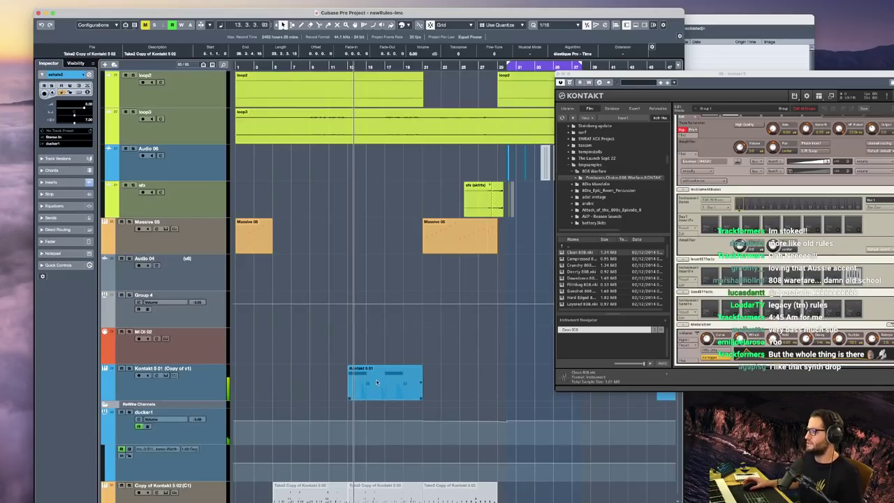
pyautogui.scroll(14, 328, 329)
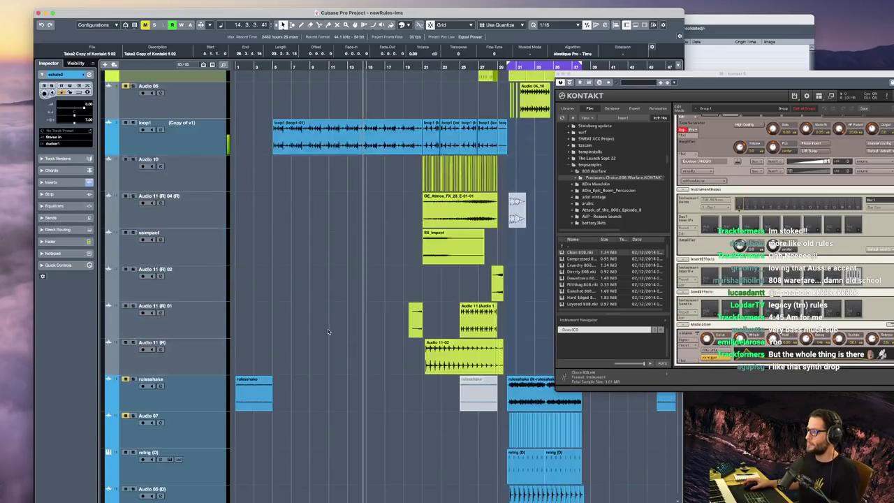
pyautogui.hscroll(3, 326, 263)
pyautogui.press('space')
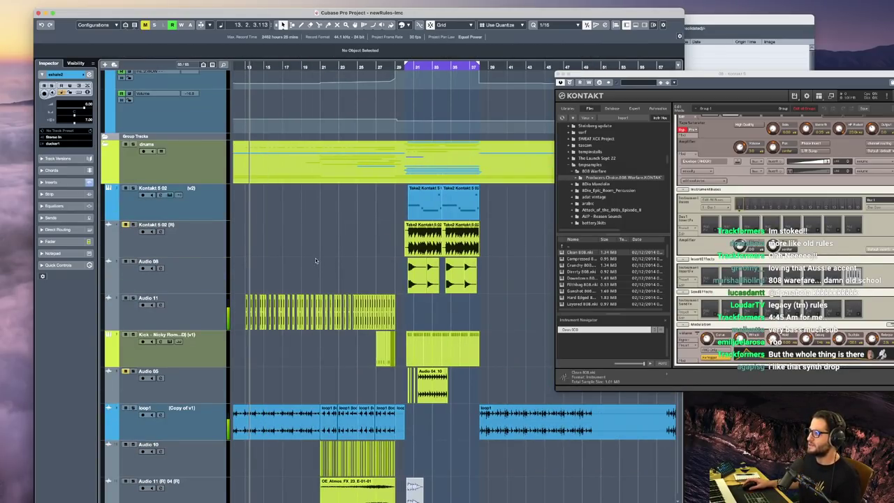
pyautogui.scroll(-15, 359, 343)
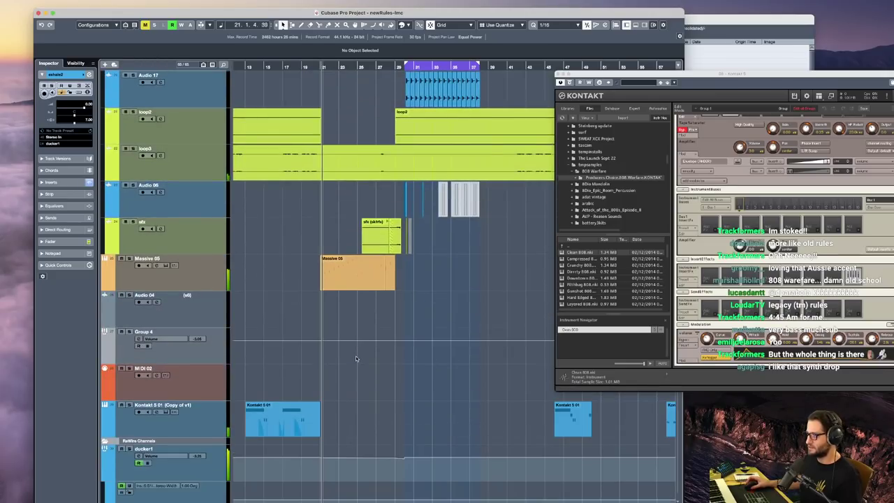
pyautogui.scroll(-12, 356, 345)
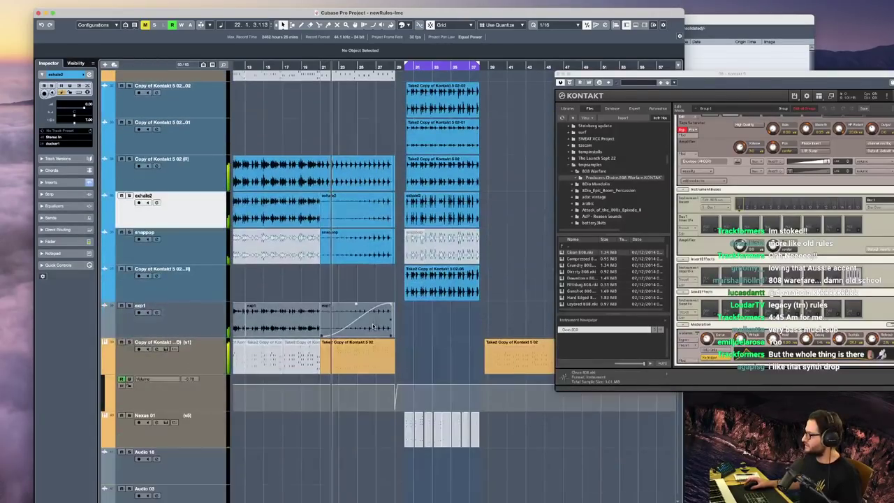
pyautogui.click(357, 293)
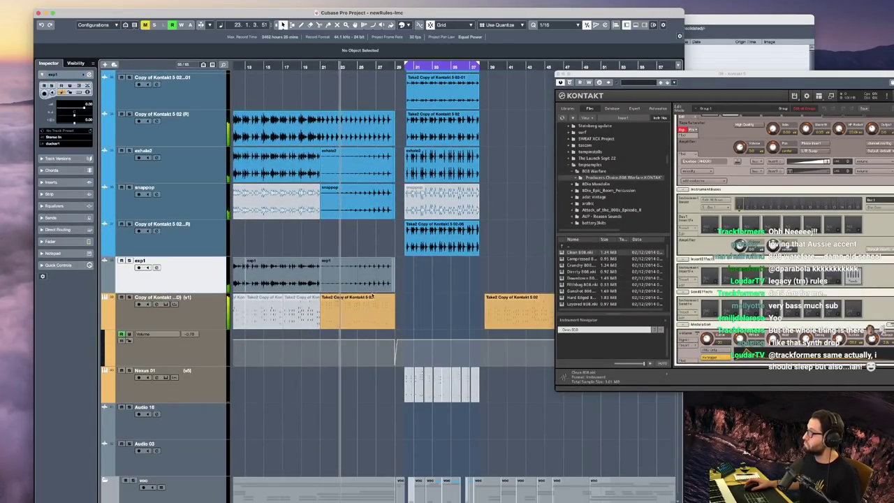
# Find and select the OE_Atmos_FX_23_E-01-01 event on the Audio 11 (R) 04 (R) track during playback
pyautogui.scroll(6, 357, 292)
pyautogui.scroll(20, 357, 291)
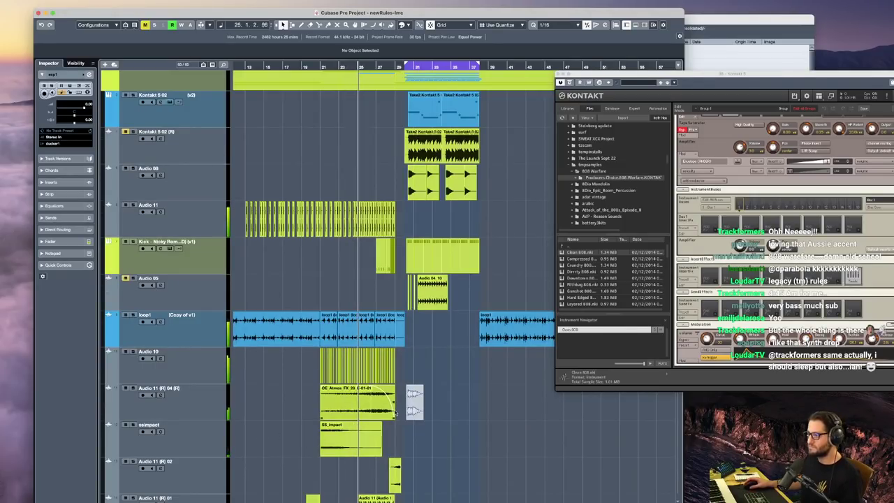
pyautogui.click(381, 417)
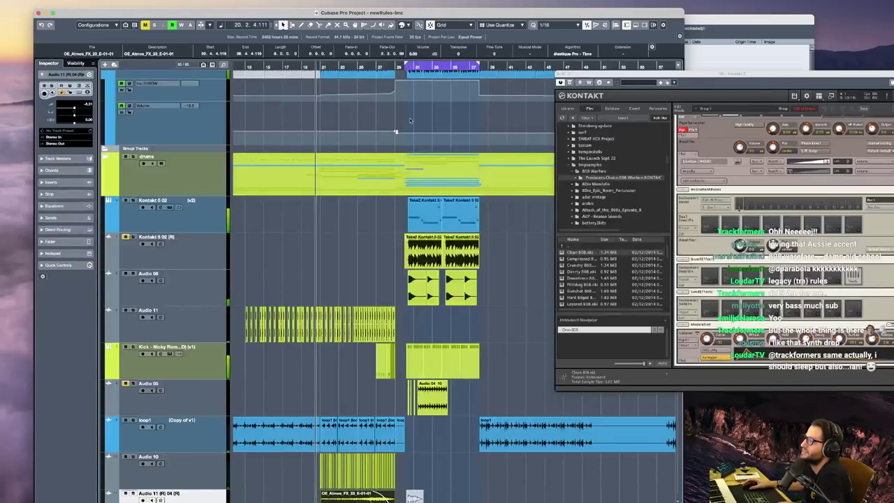
# Play the build-up into the drop and adjust the Kontakt 5 02 bass track's volume
pyautogui.click(382, 137)
pyautogui.click(165, 227)
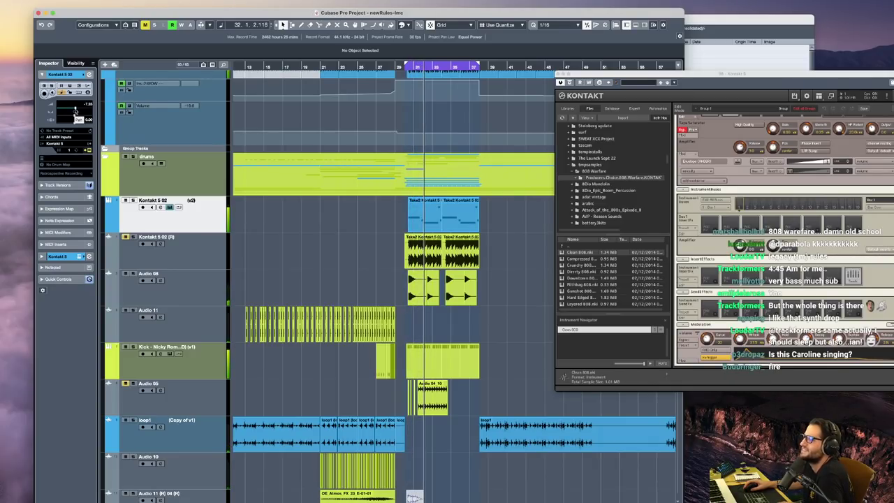
pyautogui.press('space')
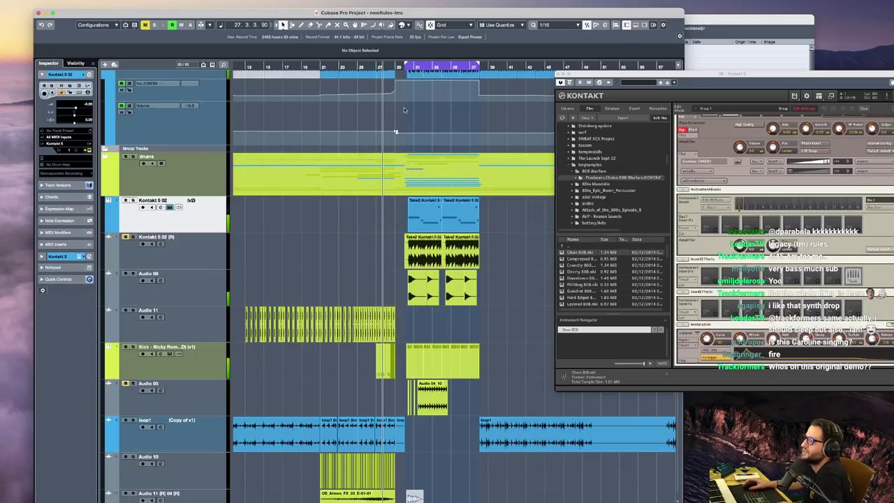
# Solo the HORNnnn track and listen to its Audio 09_02 events in the drop from bar 30
pyautogui.scroll(3, 437, 195)
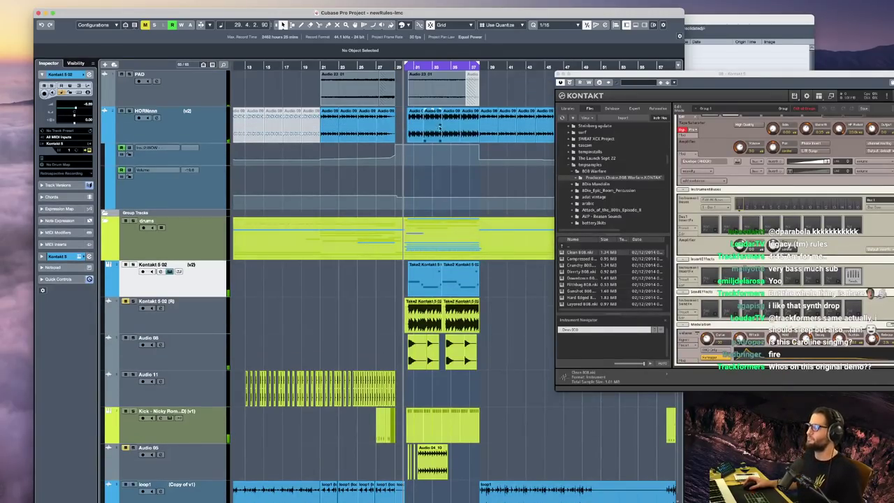
pyautogui.scroll(2, 392, 151)
pyautogui.click(222, 138)
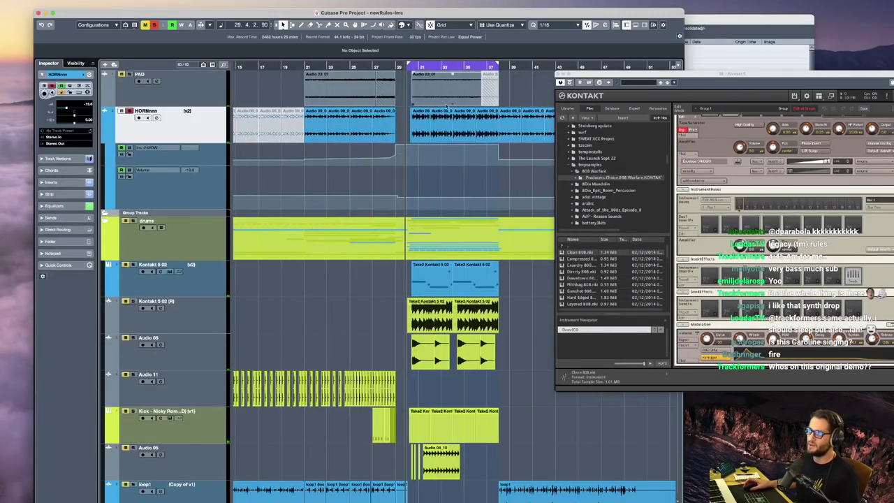
pyautogui.press('h')
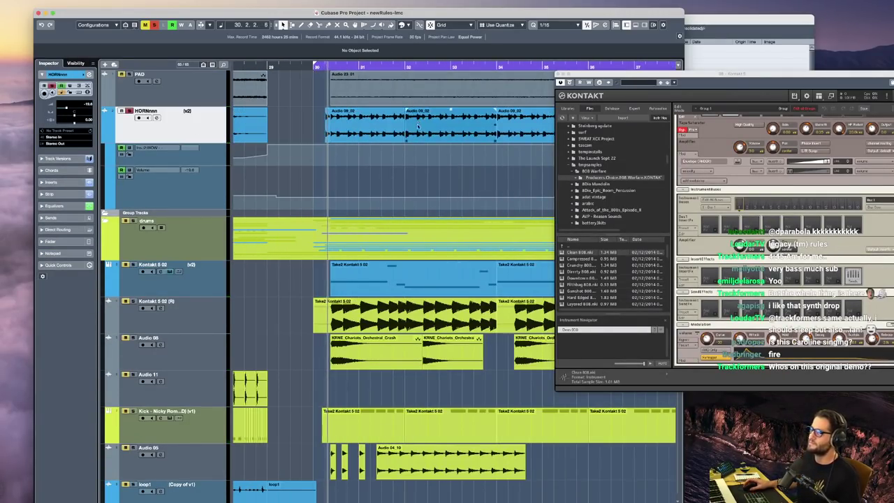
pyautogui.press('g')
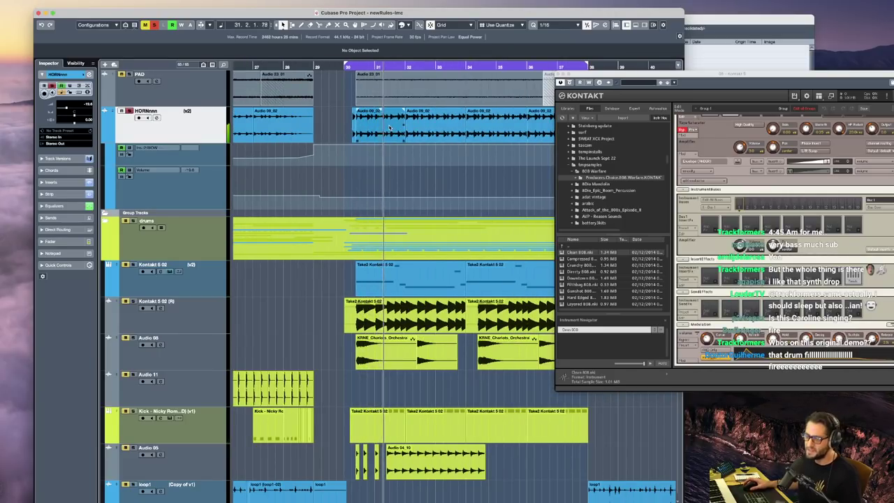
# Close the Kontakt window and replay the soloed HORNnnn track from the start of the drop at bar 30
pyautogui.click(559, 81)
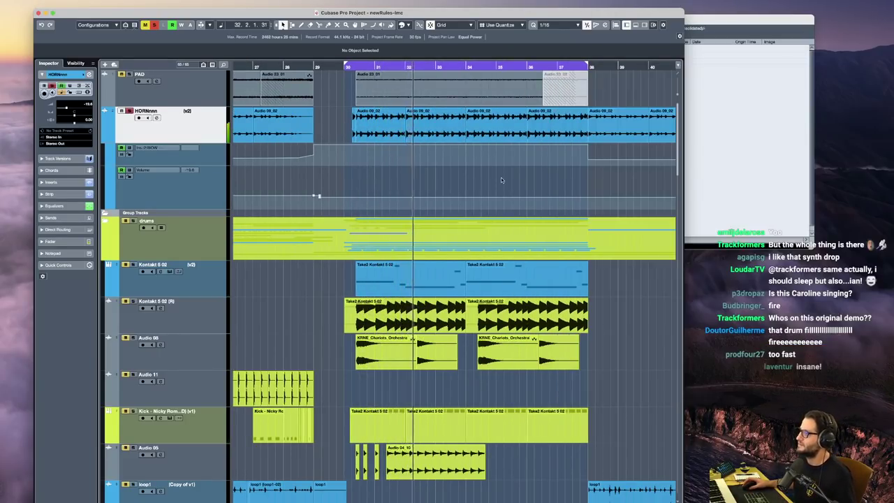
pyautogui.press('g')
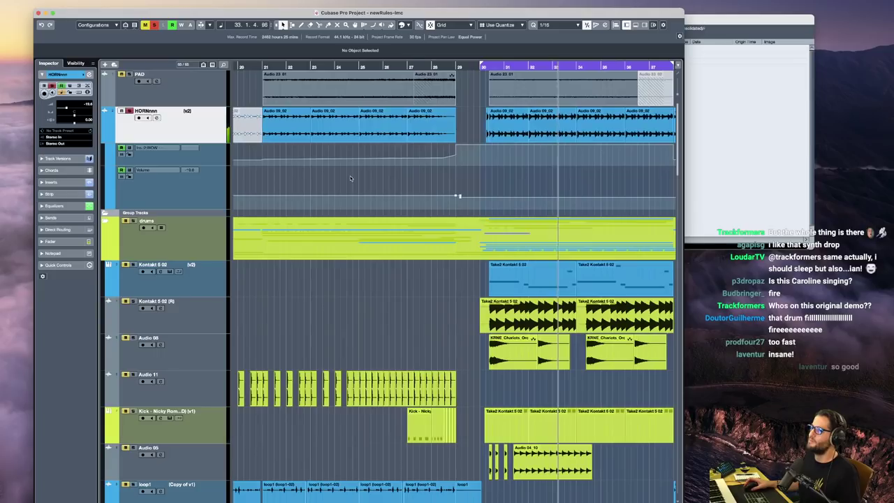
pyautogui.hscroll(-5, 452, 177)
pyautogui.press('space')
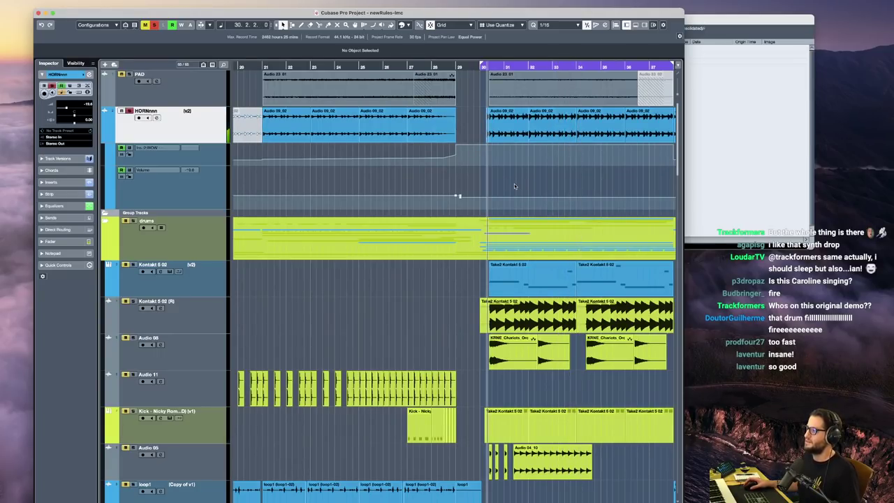
pyautogui.hscroll(3, 515, 186)
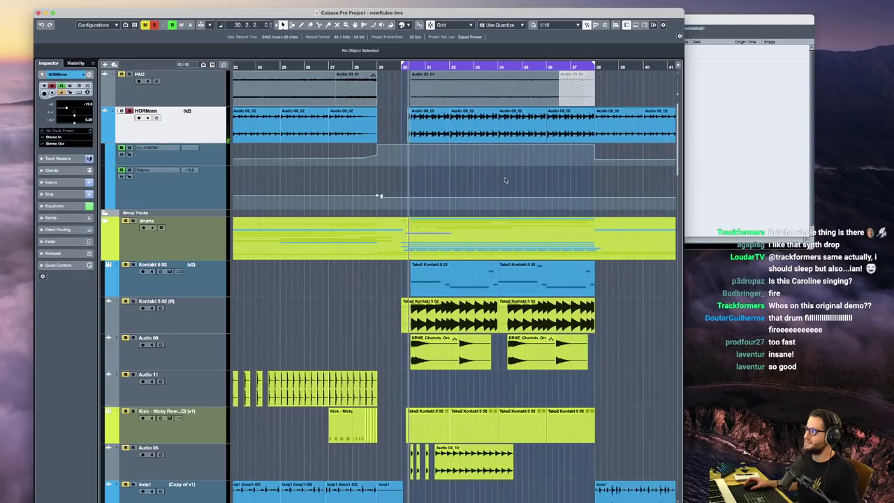
pyautogui.click(406, 67)
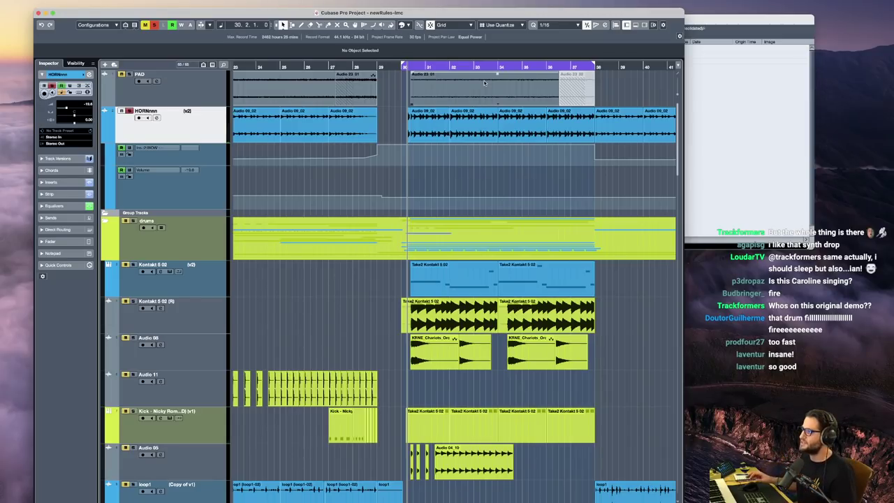
pyautogui.press('space')
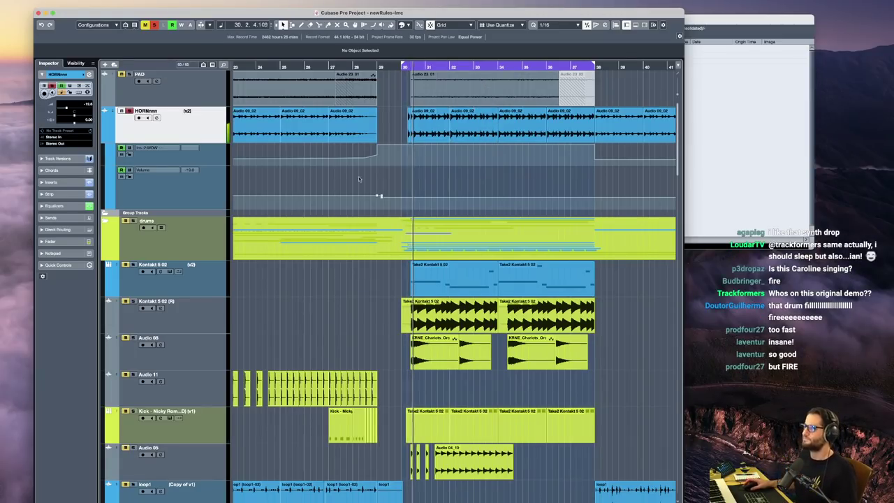
# Unsolo HORNnnn, audition the Kontakt 5 02 (R) bass track in solo from bar 30, and select its first event
pyautogui.scroll(-1, 453, 143)
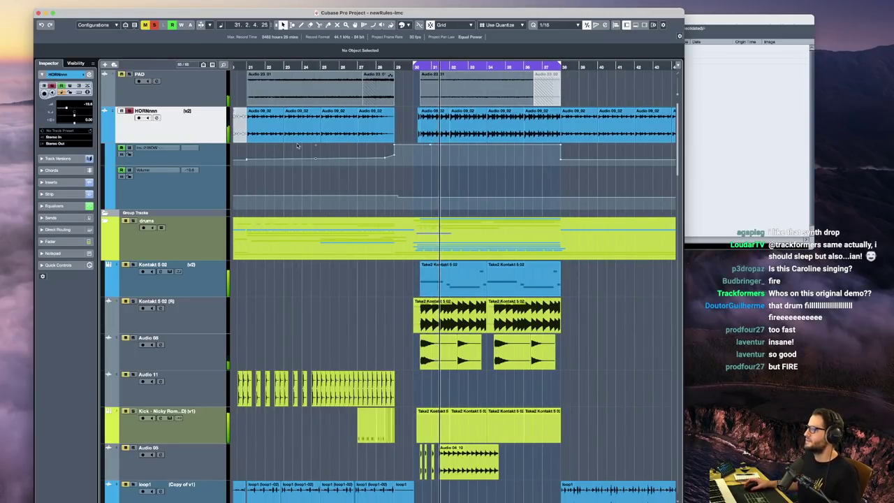
pyautogui.scroll(-1, 464, 208)
pyautogui.scroll(-4, 194, 254)
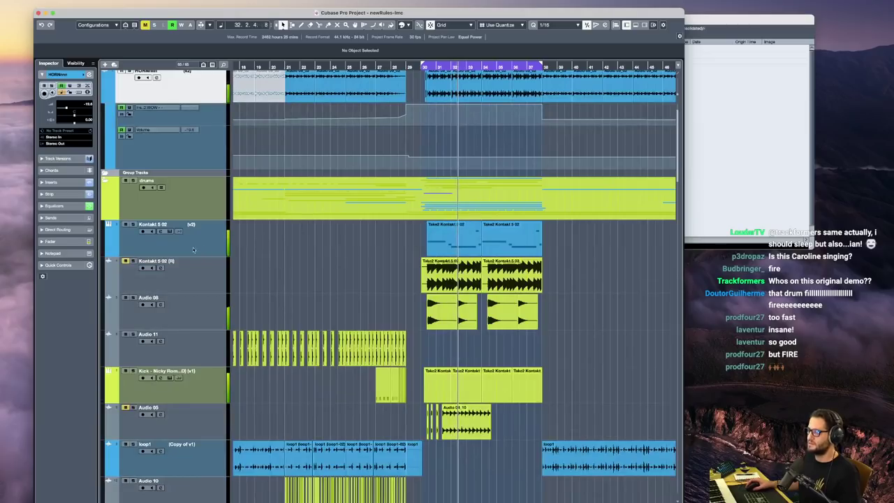
pyautogui.click(203, 241)
pyautogui.press('space')
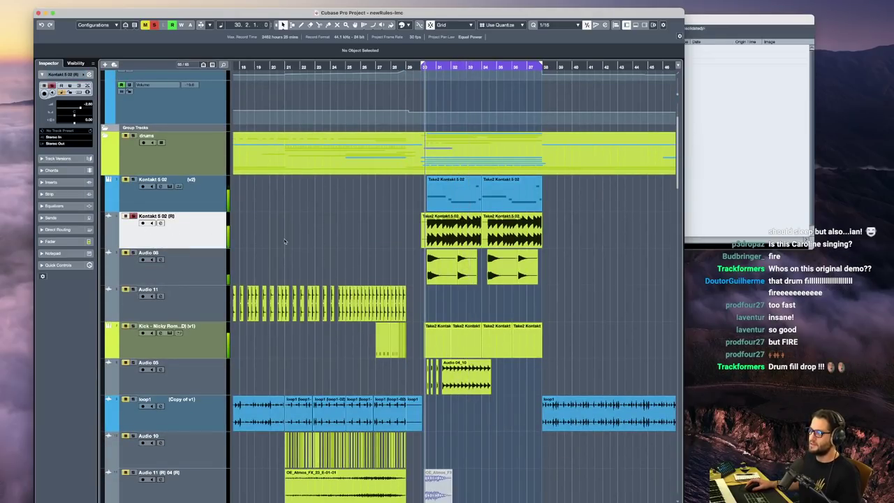
pyautogui.click(442, 232)
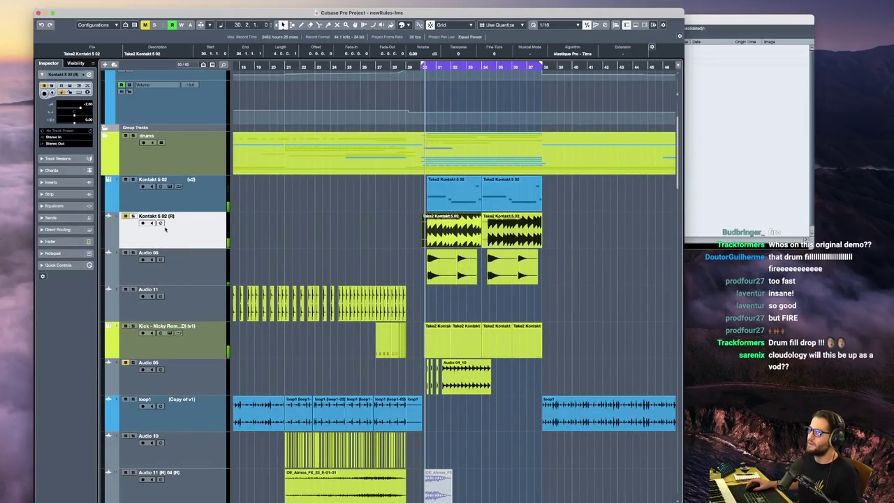
# Compare the Kontakt 5 02 and Kontakt 5 02 (R) bass tracks from bar 30 by switching which one is muted
pyautogui.click(185, 201)
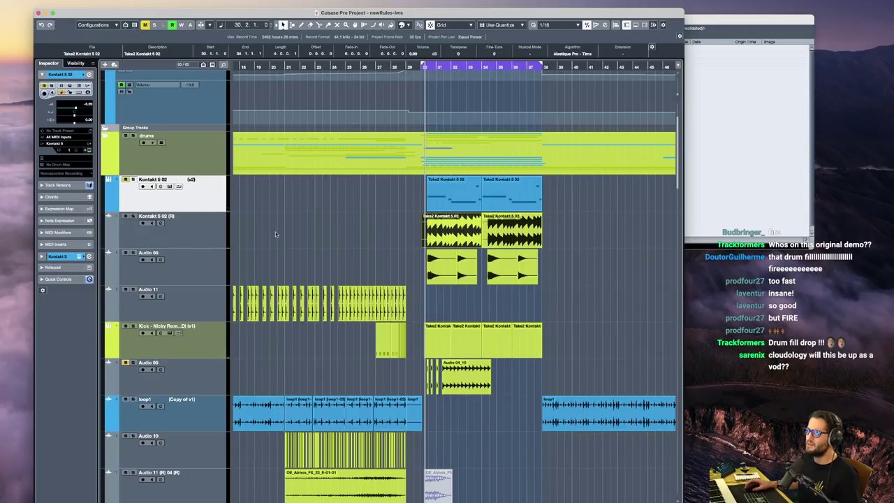
pyautogui.click(191, 233)
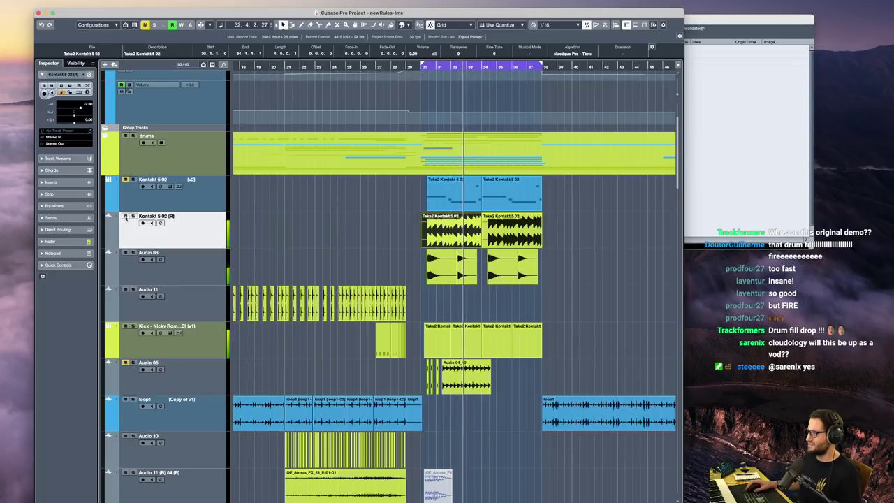
pyautogui.press('space')
pyautogui.press('space')
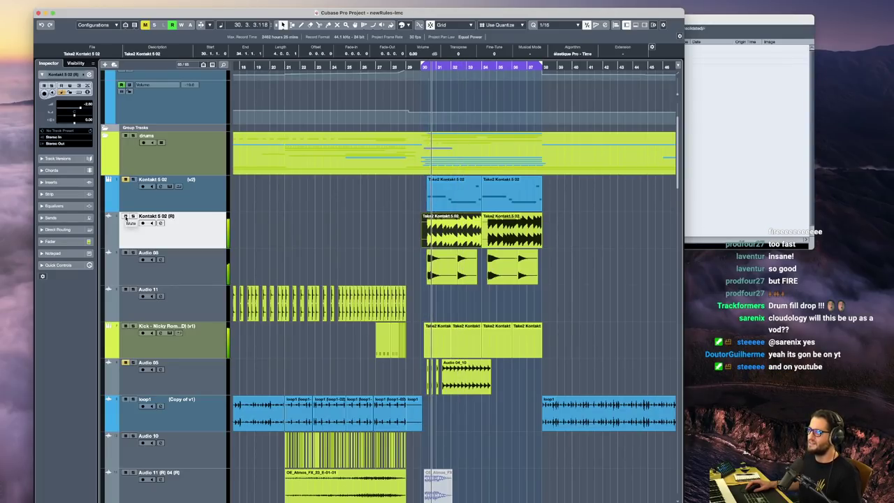
pyautogui.click(126, 217)
pyautogui.press('space')
# Solo the Kontakt 5 02 instrument track, show its audio inserts, and listen to the bass from bar 30
pyautogui.click(196, 205)
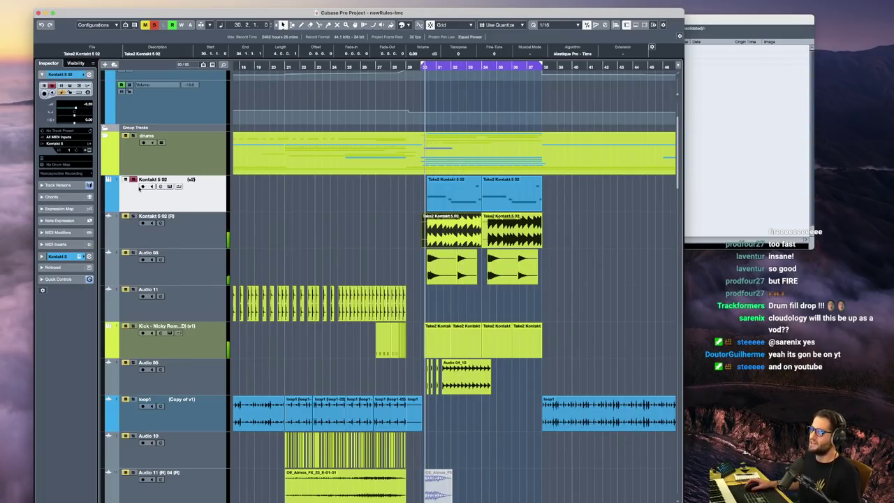
pyautogui.click(65, 257)
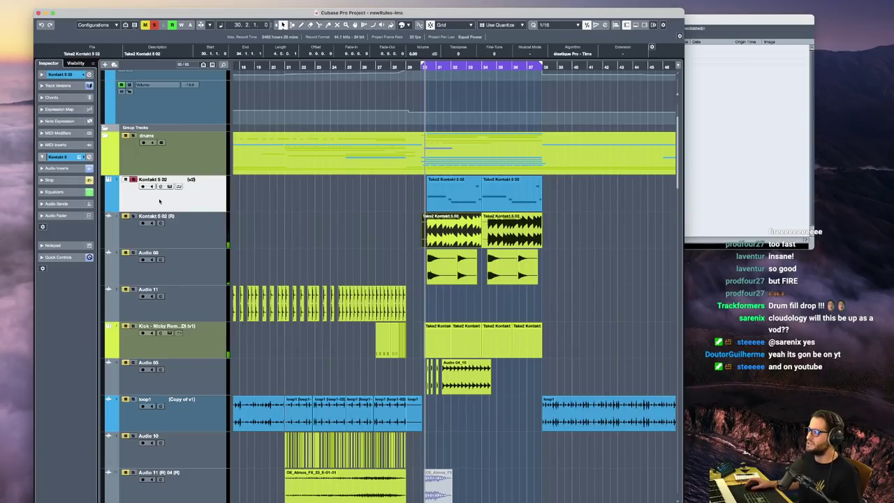
pyautogui.click(61, 169)
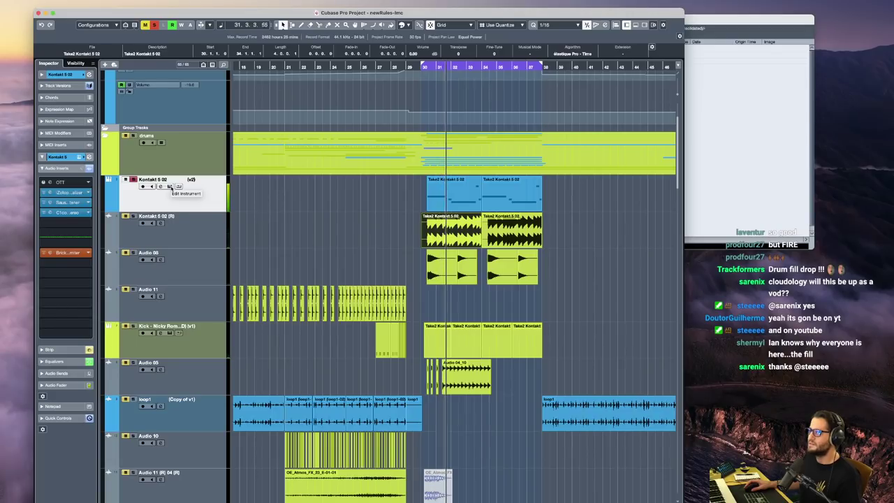
pyautogui.press('space')
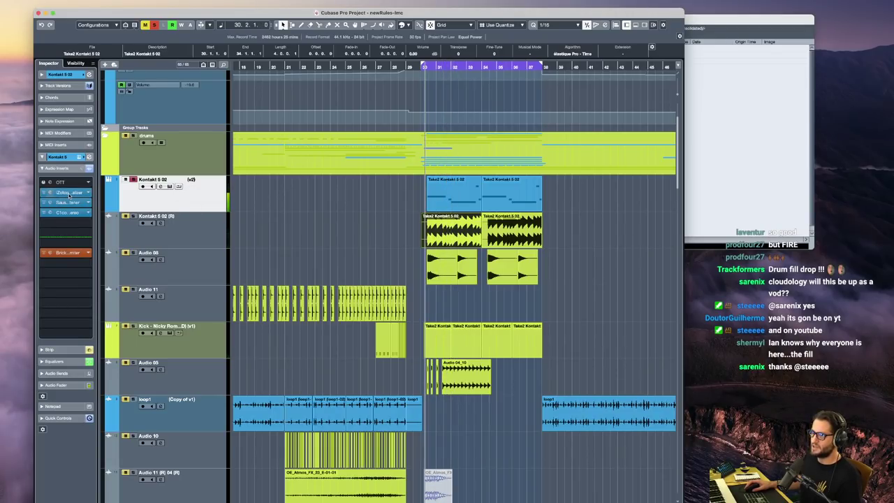
# Open the Ozone 5 Equalizer on Kontakt 5 02 and compare the bass with all its audio inserts bypassed and active
pyautogui.click(70, 194)
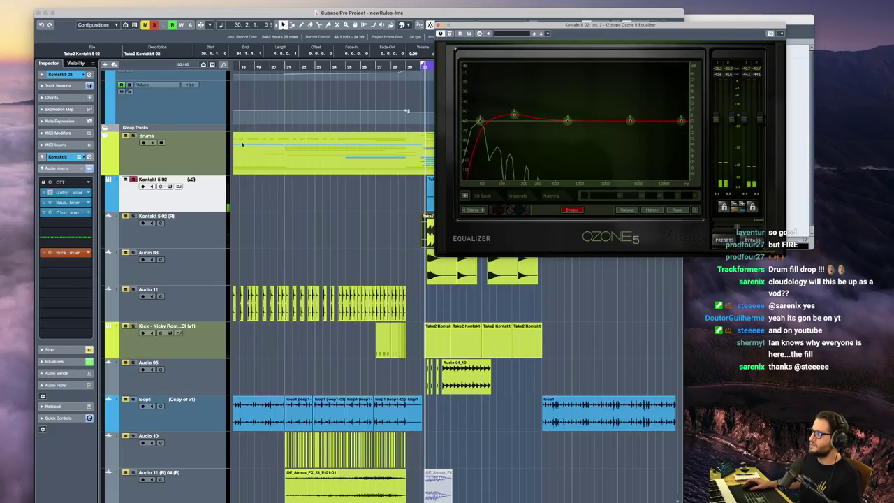
pyautogui.click(88, 169)
pyautogui.press('space')
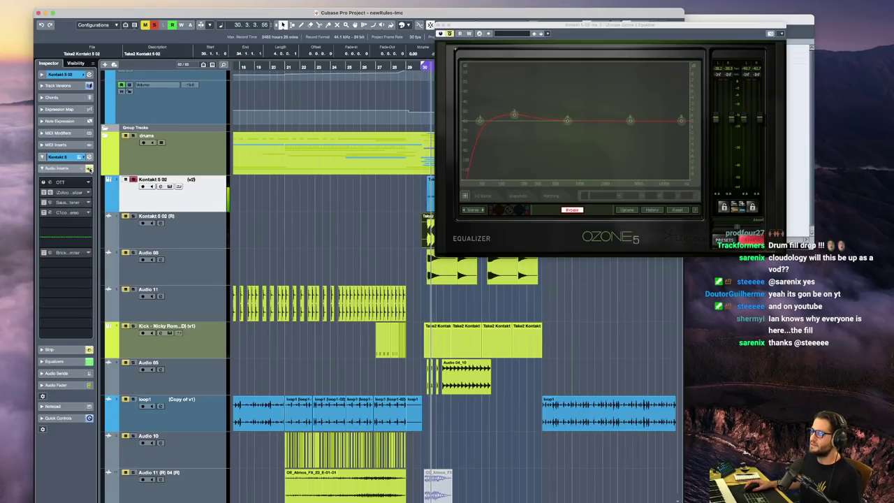
pyautogui.click(88, 169)
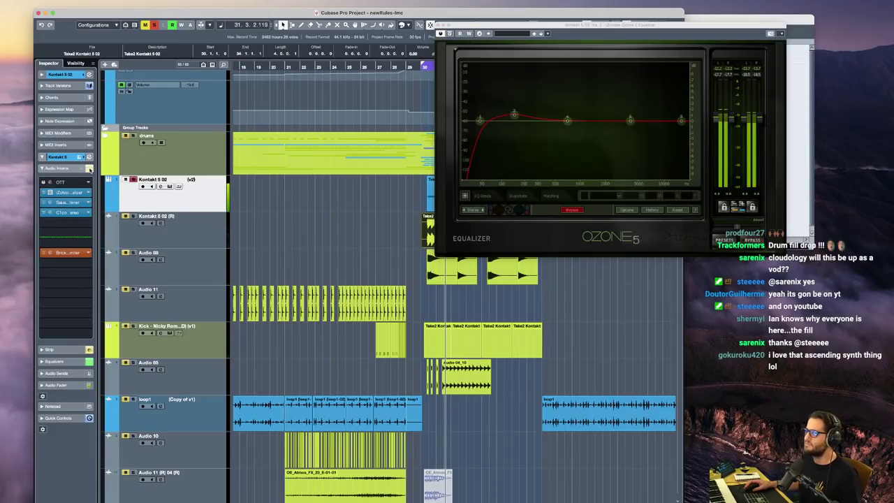
# Inspect the Sausage Fattener and C1 compressor inserts on Kontakt 5 02 while the soloed bass plays
pyautogui.click(44, 202)
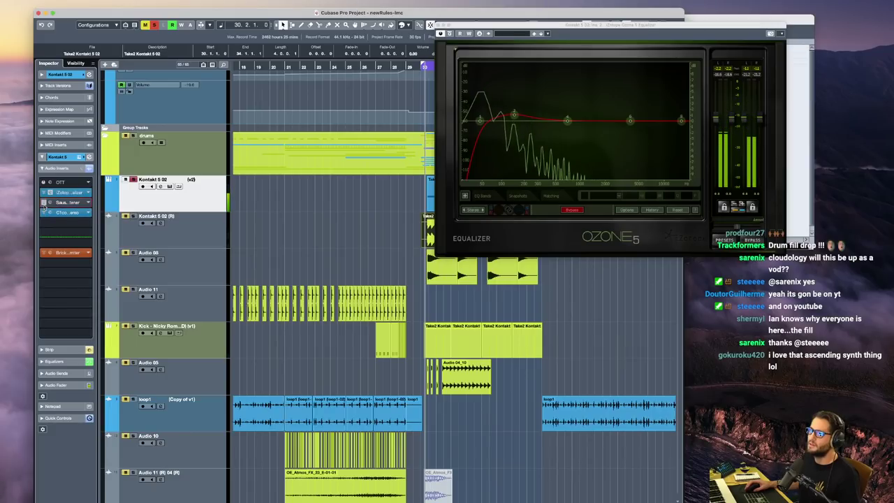
pyautogui.click(63, 203)
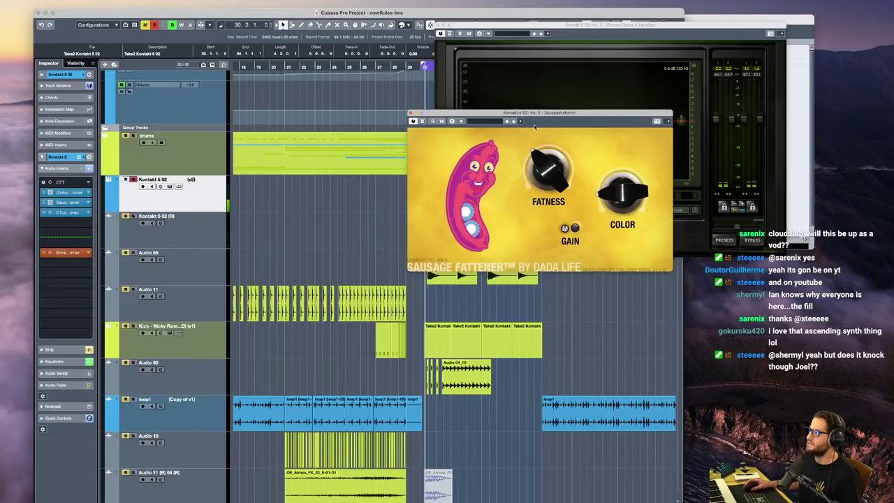
pyautogui.moveTo(535, 126); pyautogui.dragTo(390, 172)
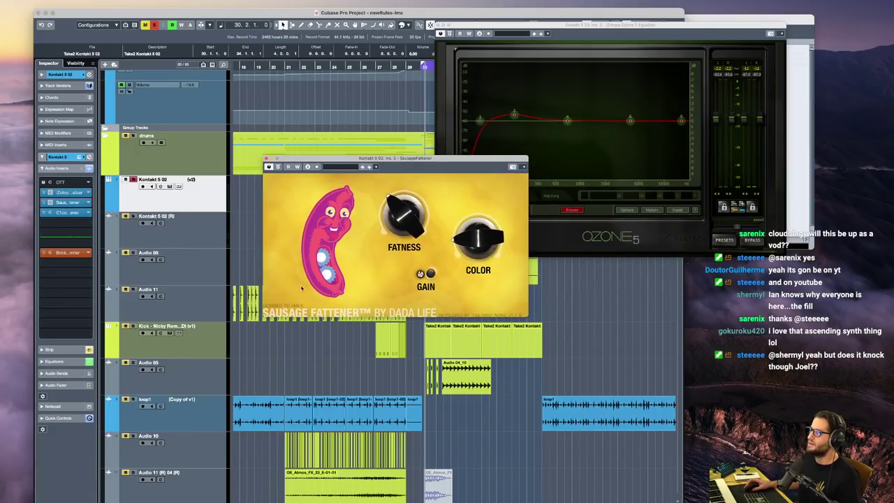
pyautogui.click(68, 214)
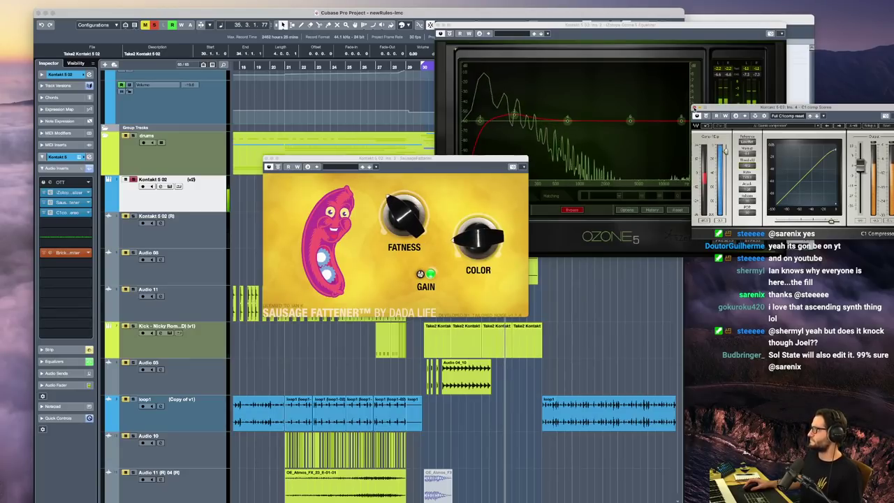
# Close the C1 compressor, Sausage Fattener and Ozone 5 windows and unsolo the Kontakt 5 02 track
pyautogui.click(696, 108)
pyautogui.click(266, 158)
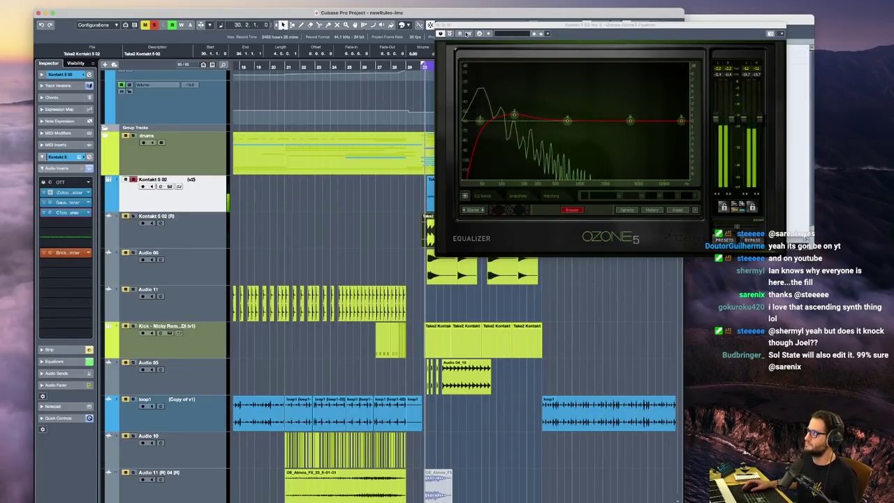
pyautogui.click(439, 25)
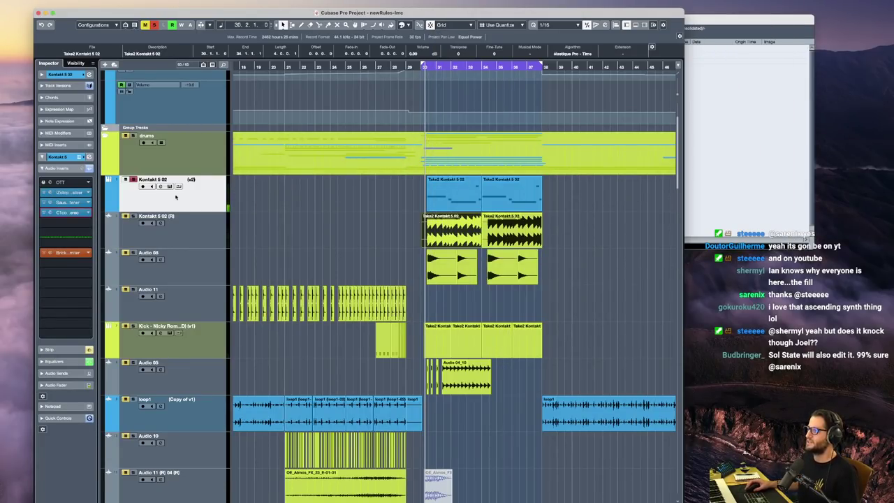
pyautogui.scroll(3, 506, 160)
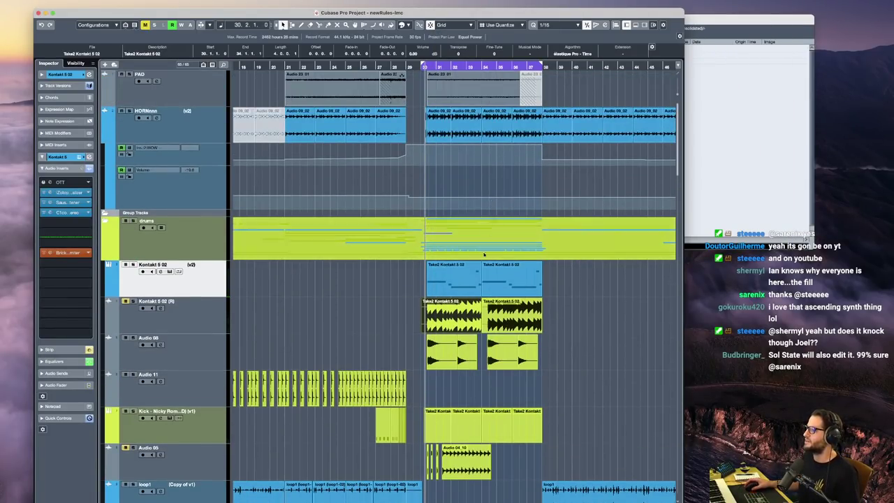
# Solo the Audio 08 track and listen to its orchestral crash events in the drop
pyautogui.scroll(-3, 483, 254)
pyautogui.press('space')
pyautogui.scroll(-1, 211, 262)
pyautogui.click(211, 261)
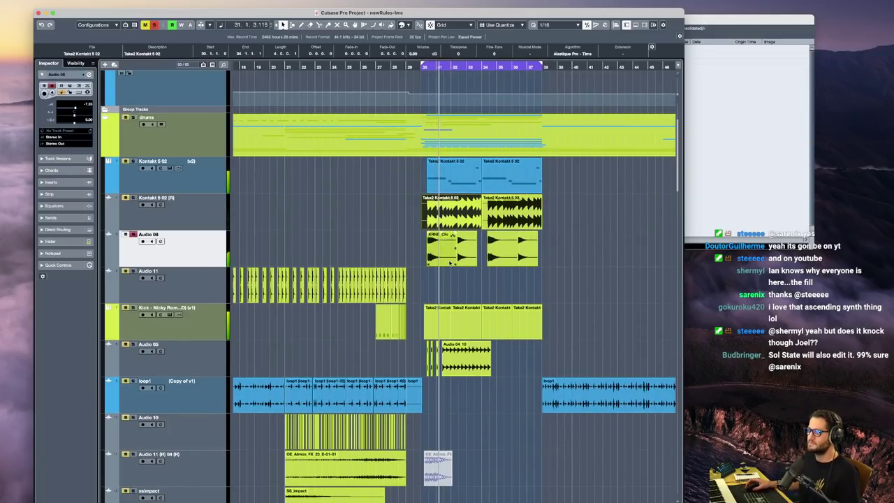
# Solo the Kick - Nicky Romero track and listen to its pattern from the start of the drop at bar 30
pyautogui.click(213, 332)
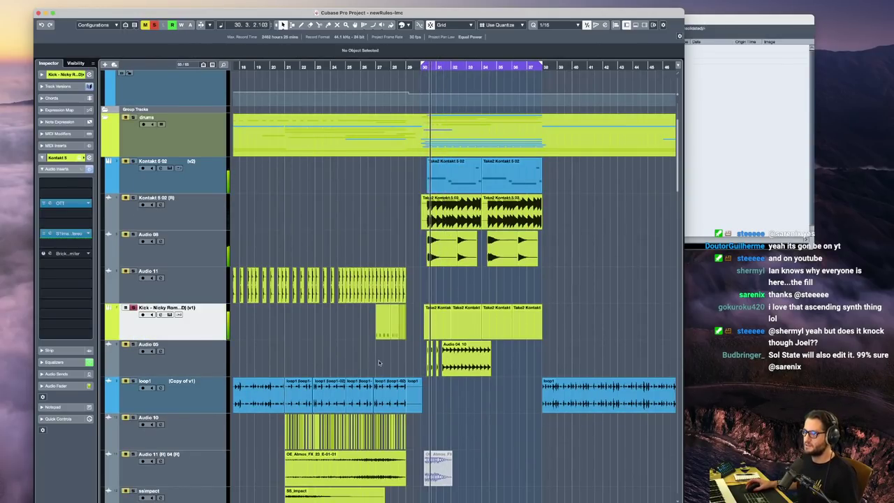
pyautogui.scroll(-1, 462, 325)
pyautogui.scroll(5, 461, 324)
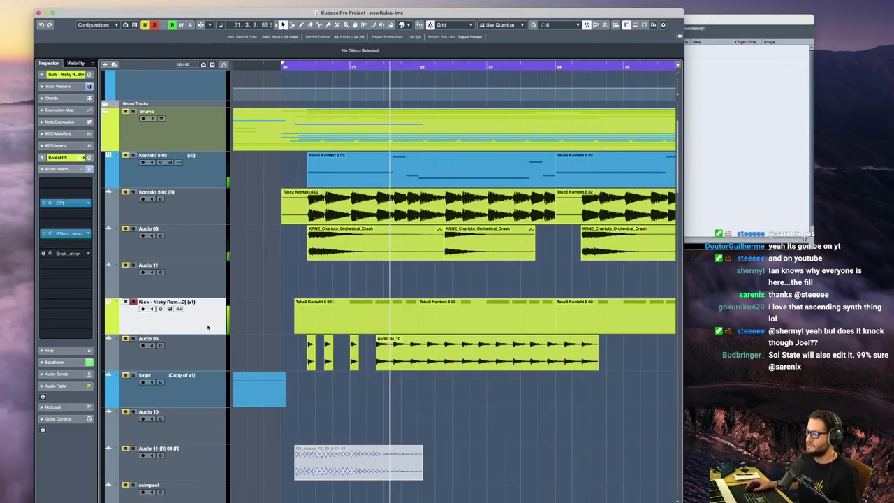
pyautogui.scroll(-3, 382, 321)
pyautogui.press('space')
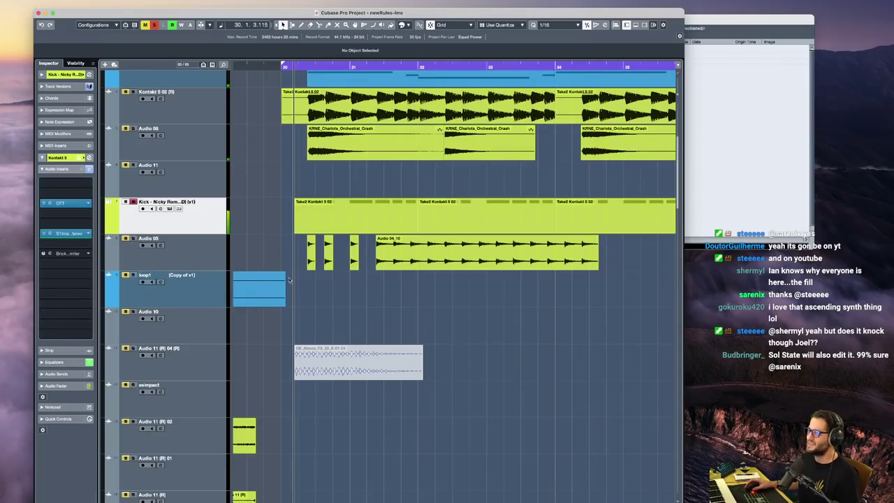
# Solo the Audio 05 track, listen to its Audio 04_10 events in the drop, and unsolo it
pyautogui.click(209, 260)
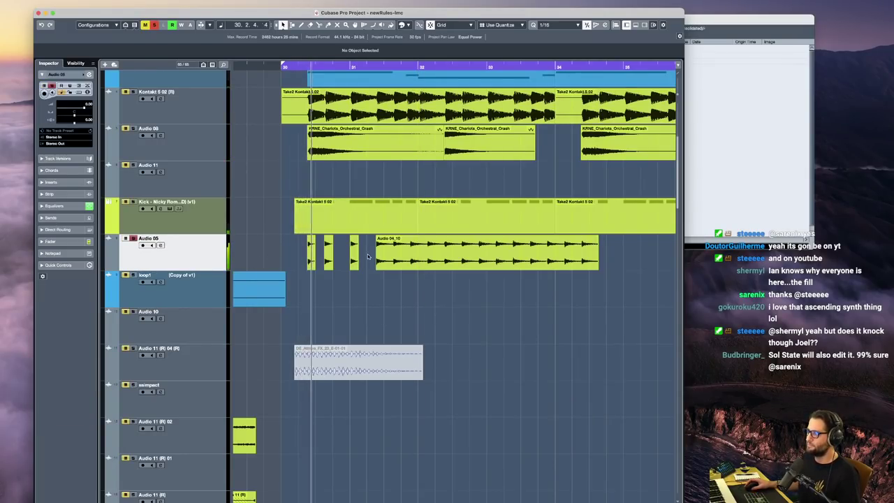
pyautogui.press('g')
pyautogui.press('g')
pyautogui.scroll(-5, 311, 283)
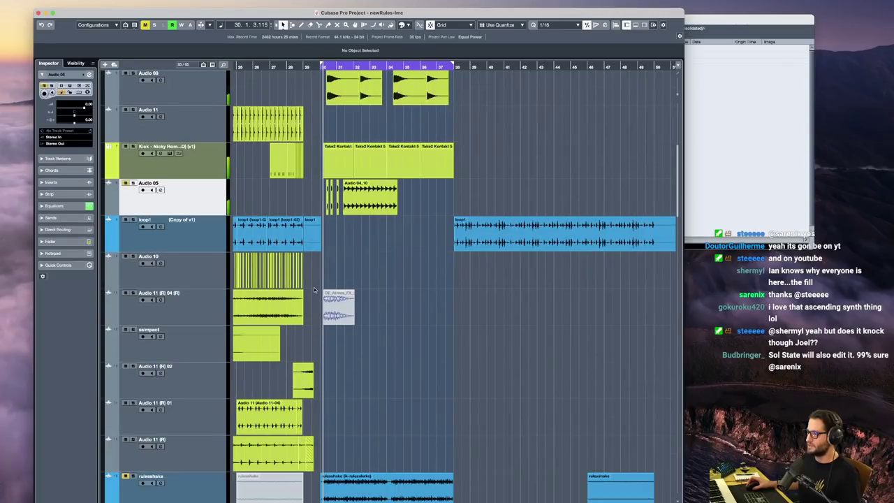
# Go back to the build-up around bar 25 and listen to the loop1 track in solo
pyautogui.press('h')
pyautogui.press('h')
pyautogui.scroll(-1, 398, 257)
pyautogui.scroll(4, 399, 256)
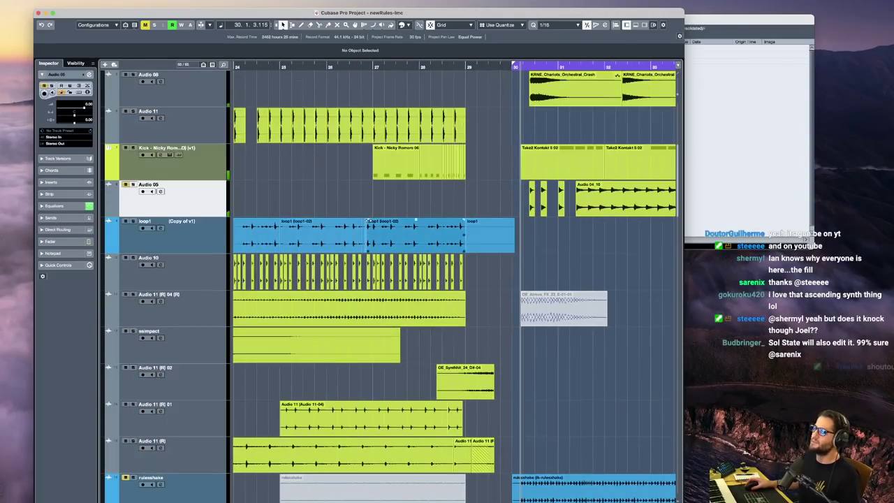
pyautogui.hscroll(-3, 395, 248)
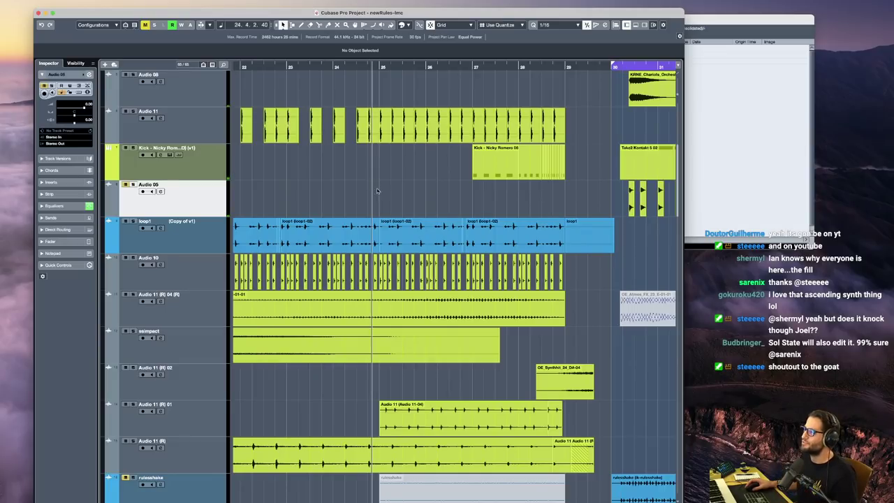
pyautogui.click(385, 238)
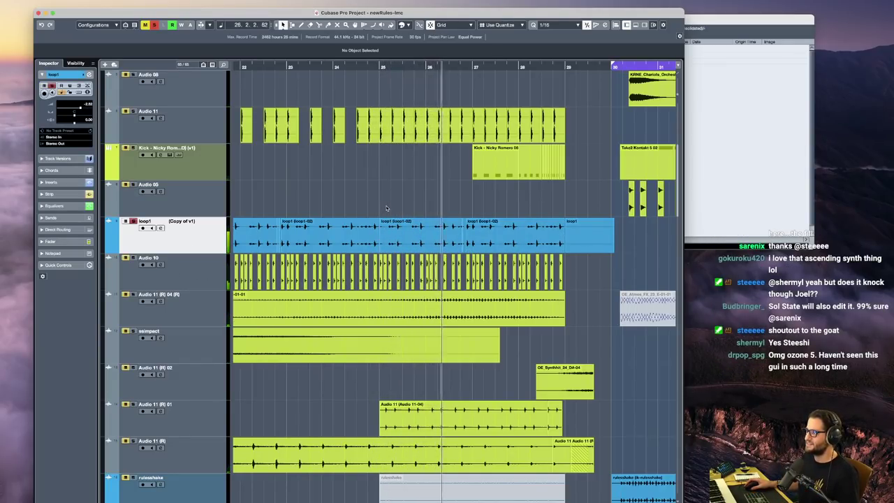
# Listen to the earlier part of the soloed loop1 track from around bar 15
pyautogui.press('g')
pyautogui.press('g')
pyautogui.click(320, 234)
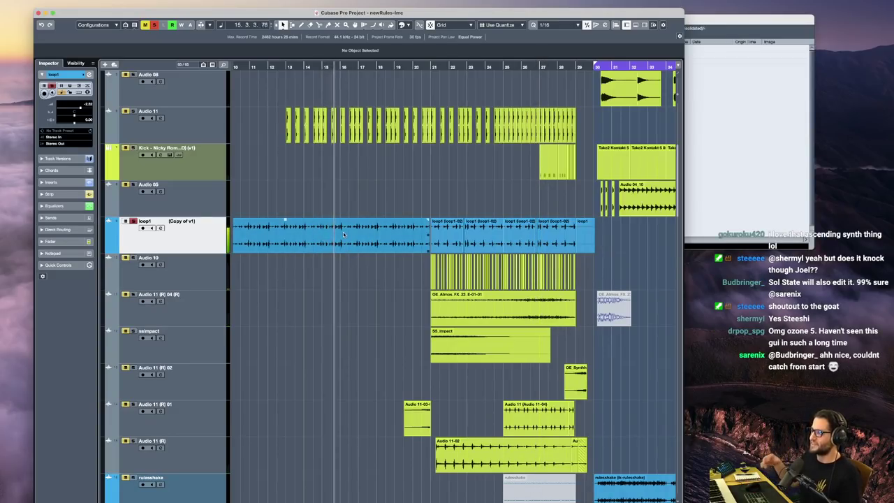
# Play the build-up from around bar 21 with the Audio 11 kick and Audio 10 tracks soloed in addition to loop1
pyautogui.click(438, 202)
pyautogui.click(150, 118)
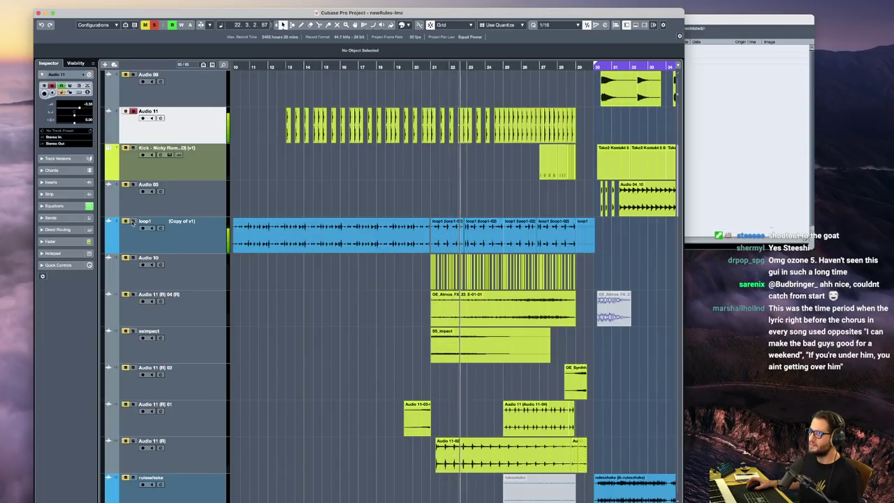
pyautogui.click(146, 264)
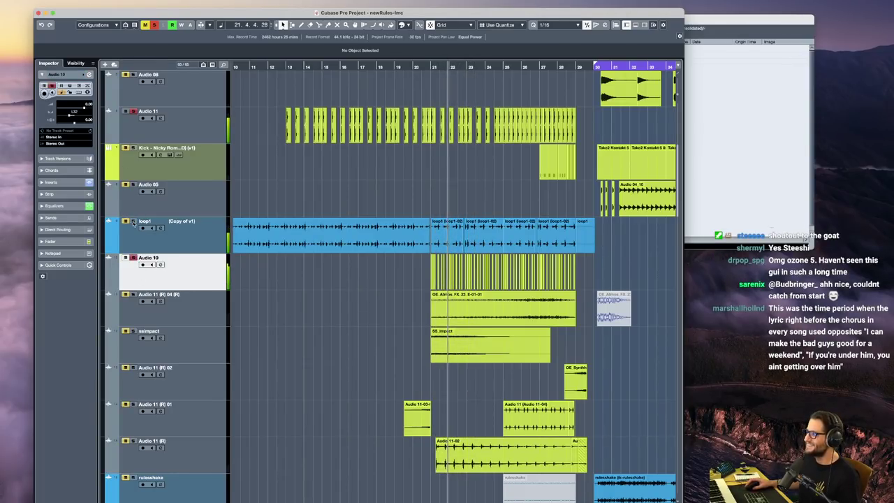
# Extend the MUFFLER DRAG ROLL NAT event on Audio 10 to end at 23.4.2.0 and start one sixteenth earlier
pyautogui.scroll(4, 481, 278)
pyautogui.click(453, 277)
pyautogui.hscroll(-1, 447, 277)
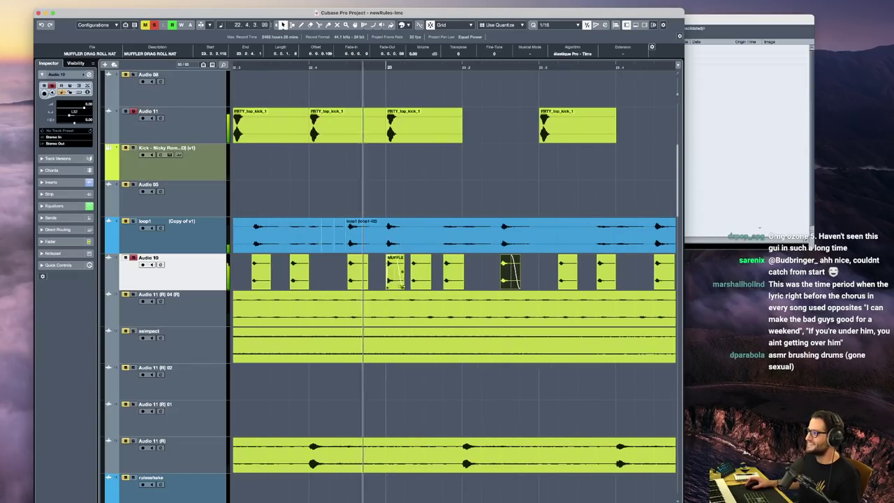
pyautogui.click(455, 277)
pyautogui.moveTo(460, 287); pyautogui.dragTo(626, 286)
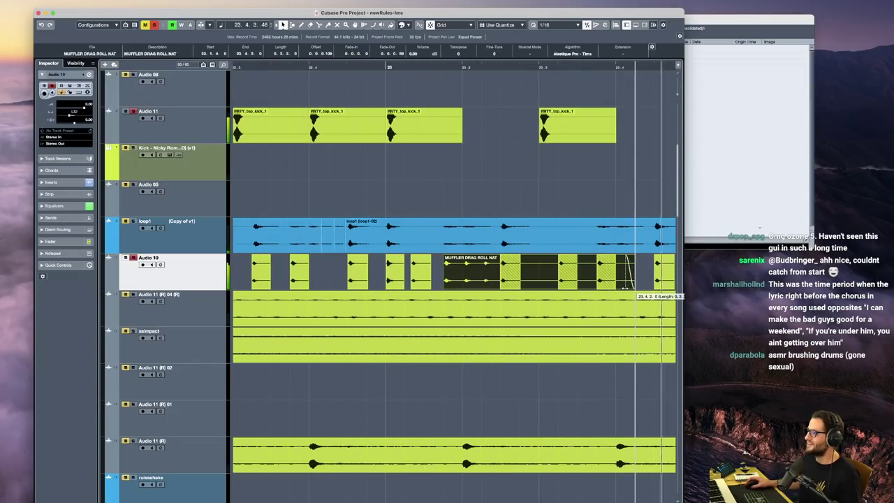
pyautogui.press('u')
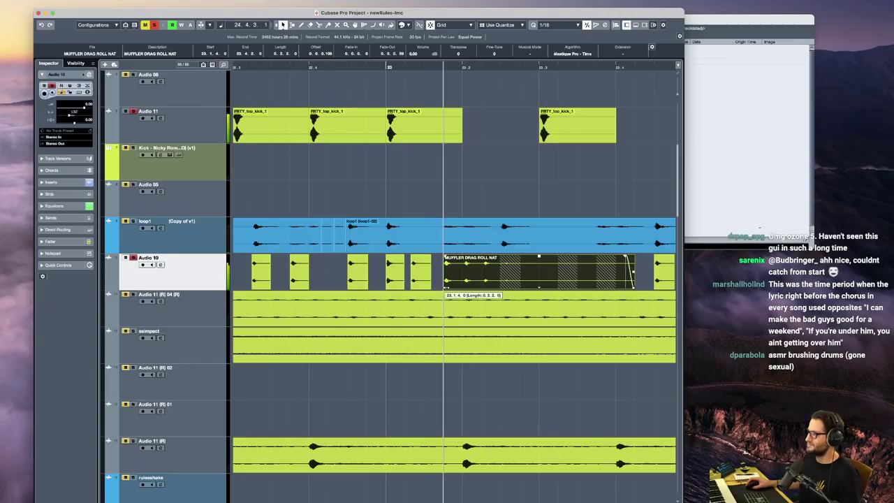
pyautogui.moveTo(445, 283); pyautogui.dragTo(427, 283)
pyautogui.click(422, 206)
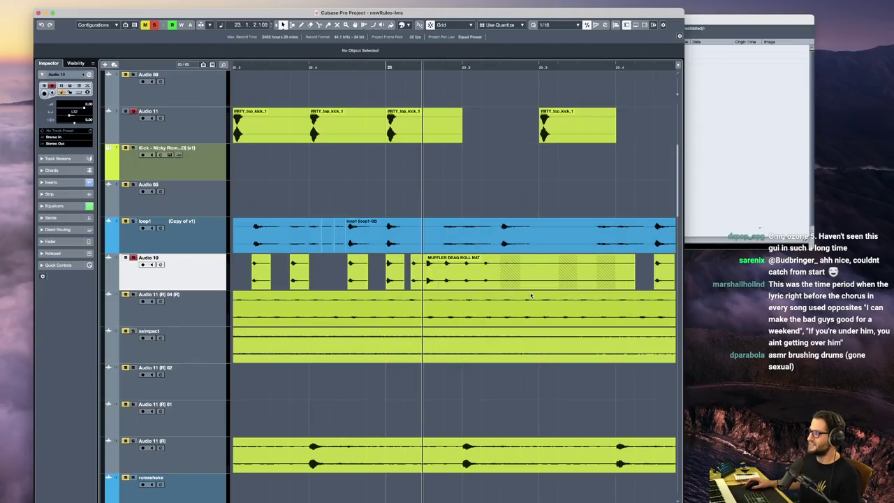
# Replay the extended MUFFLER DRAG ROLL NAT event several times from just before its start in bar 23
pyautogui.press('space')
pyautogui.press('space')
pyautogui.press('s')
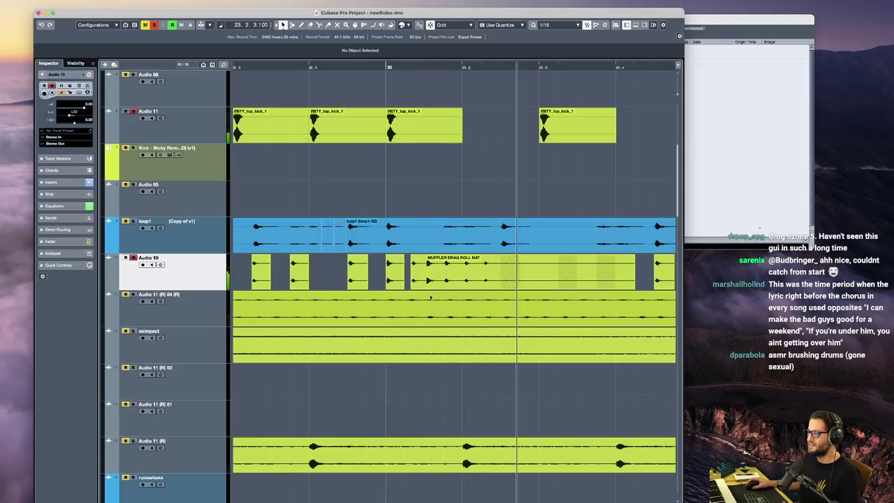
pyautogui.press('space')
pyautogui.press('space')
pyautogui.press('space')
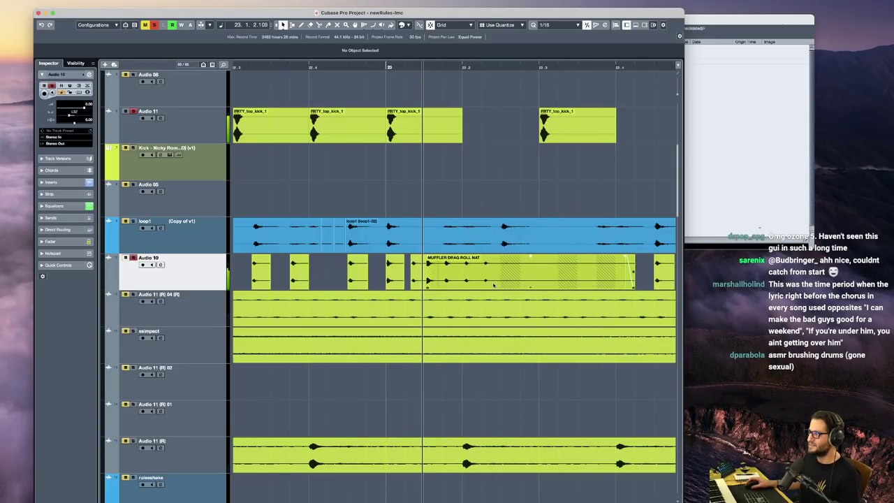
# Undo the last edits to the MUFFLER DRAG ROLL NAT event on Audio 10, restoring its original position and length
pyautogui.click(480, 281)
pyautogui.press('super+z')
pyautogui.press('super+z')
pyautogui.press('super+z')
pyautogui.scroll(-1, 479, 284)
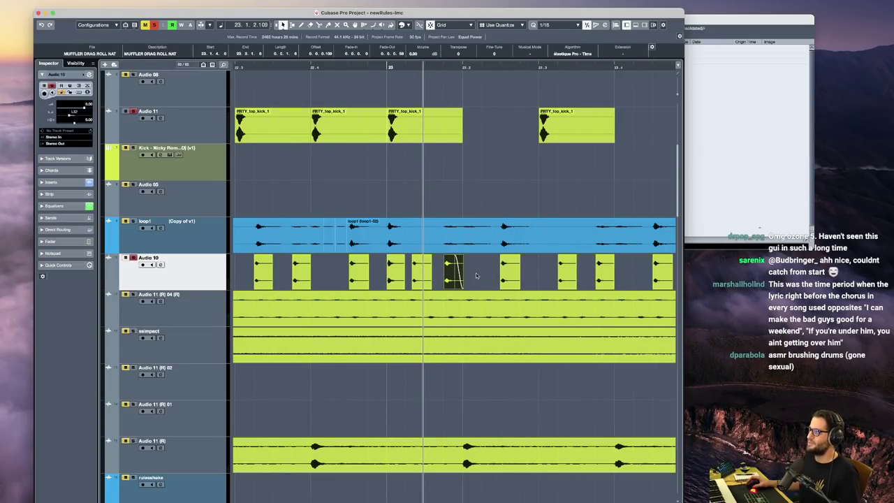
# Play the restored fill from bar 23 into bar 24 with the kick, loop1 and Audio 10 tracks soloed
pyautogui.press('space')
pyautogui.scroll(1, 515, 273)
pyautogui.hscroll(3, 514, 276)
pyautogui.scroll(-3, 498, 281)
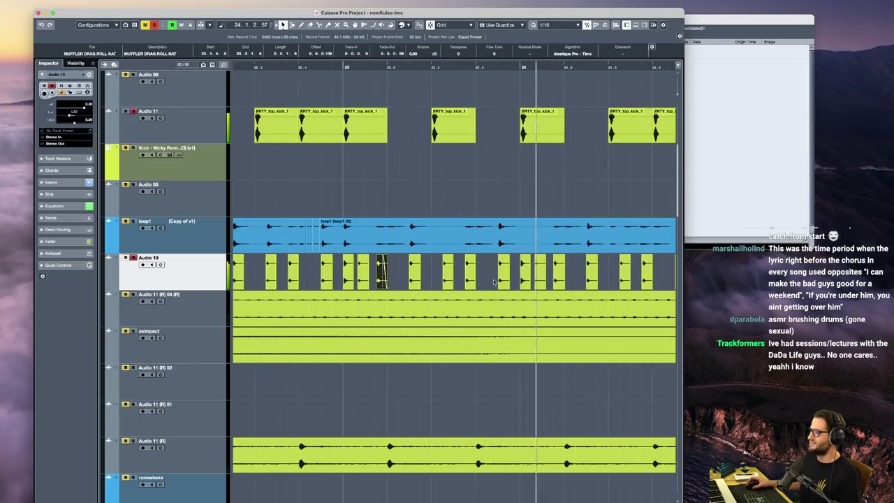
pyautogui.scroll(-5, 494, 282)
pyautogui.press('space')
# Play the OE_Atmos_FX riser event on the soloed Audio 11 (R) 04 (R) track from bar 23
pyautogui.click(192, 319)
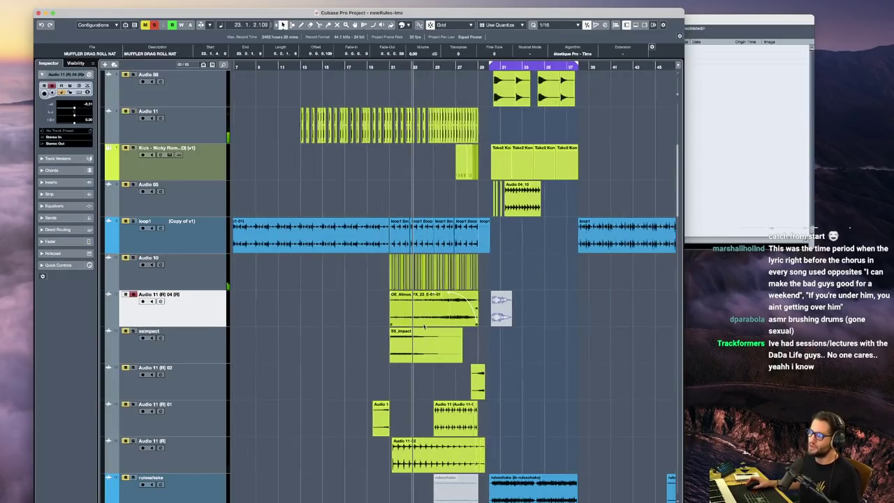
pyautogui.scroll(6, 487, 311)
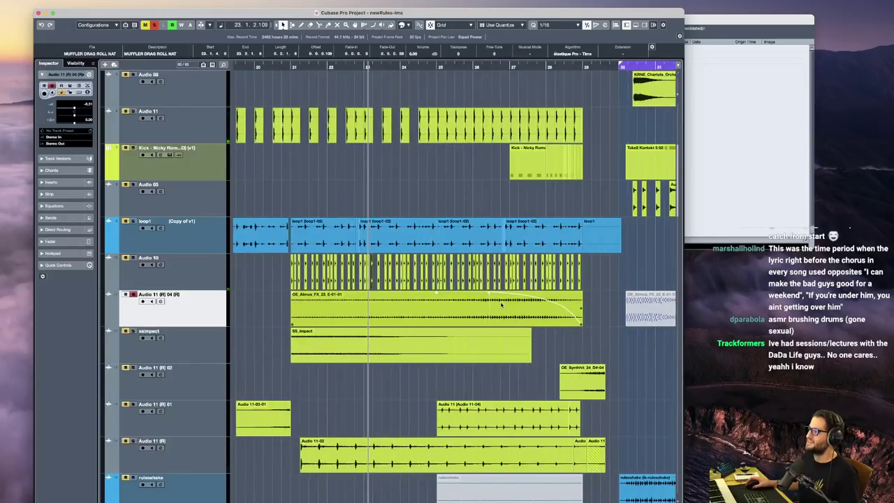
pyautogui.click(501, 305)
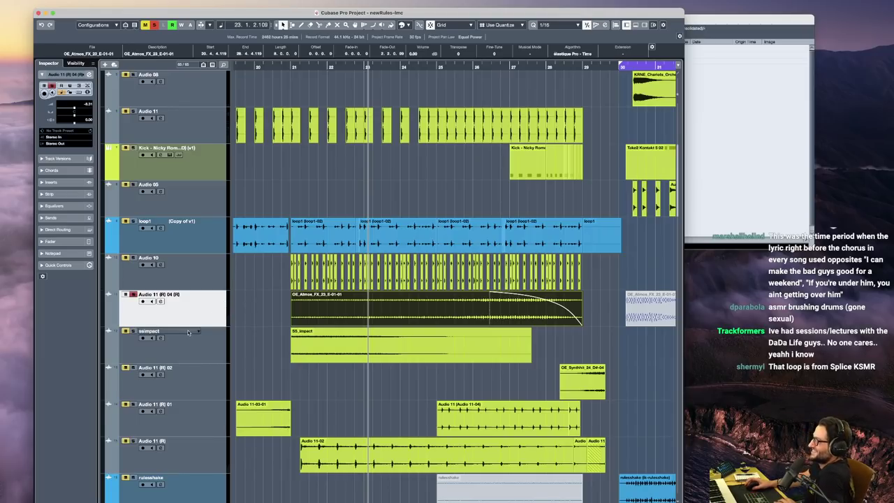
pyautogui.press('space')
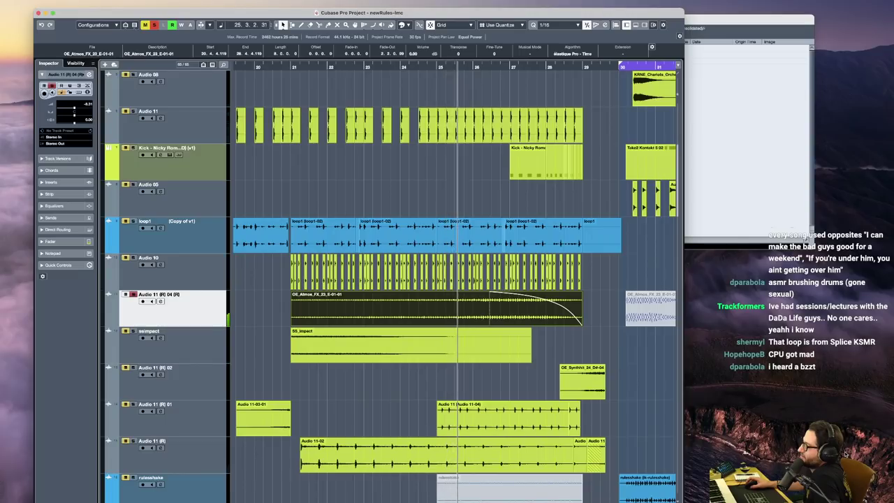
pyautogui.press('space')
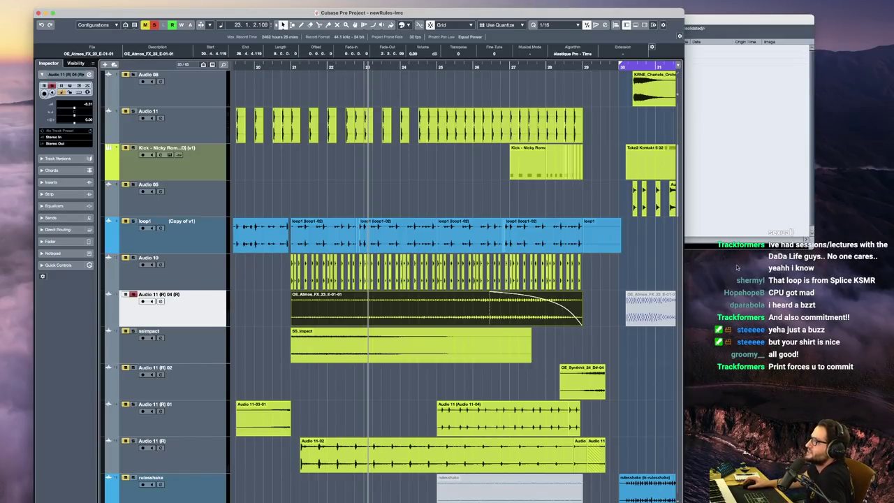
# Remove the fade-out from the OE_Atmos_FX riser event in the build-up and play it from about bar 25
pyautogui.click(450, 200)
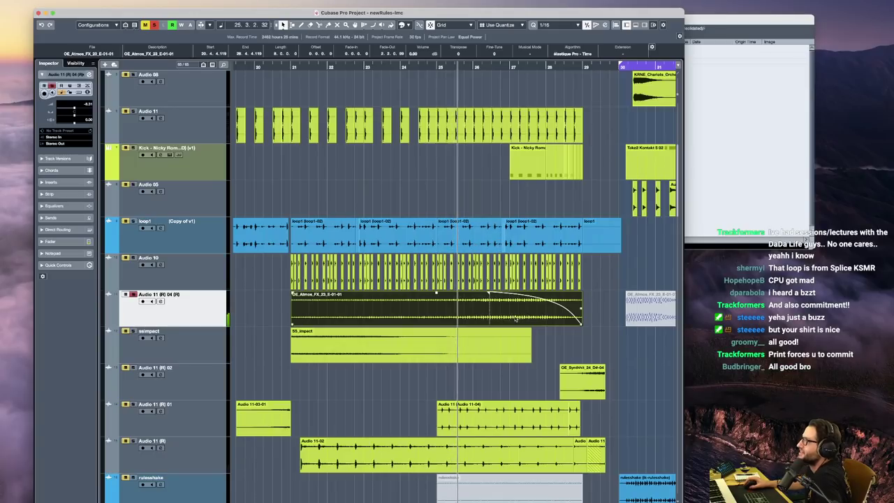
pyautogui.hscroll(5, 504, 311)
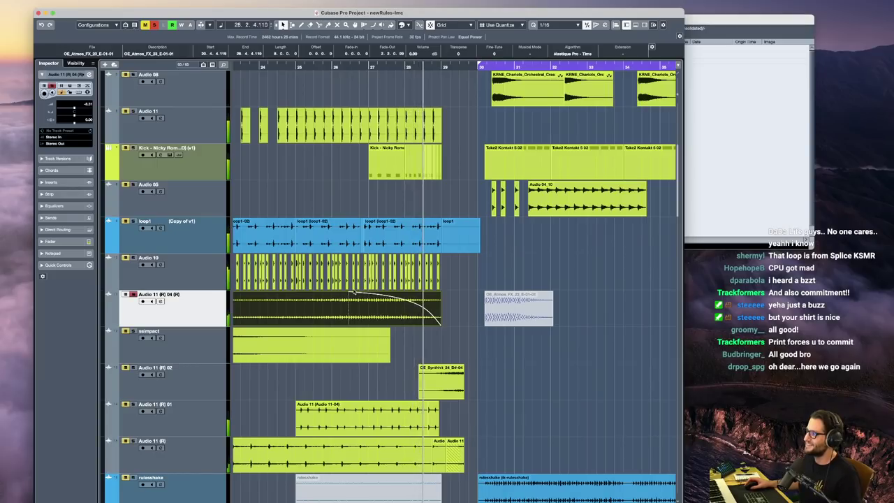
pyautogui.press('space')
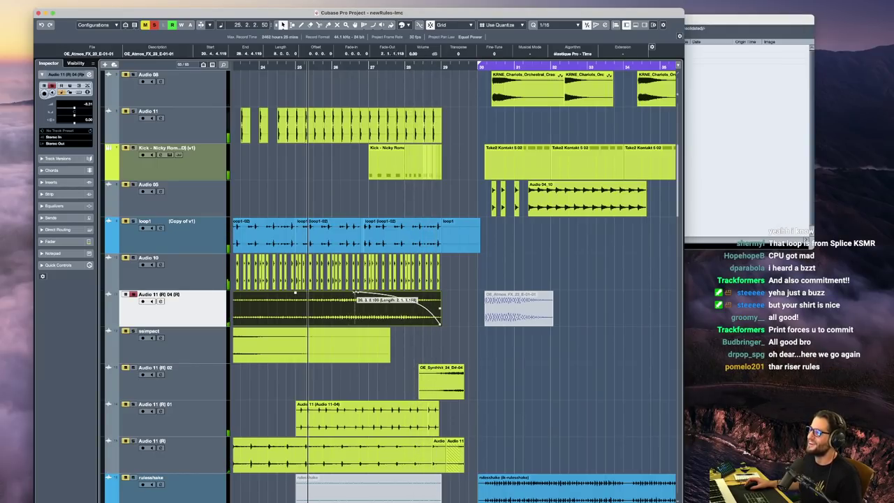
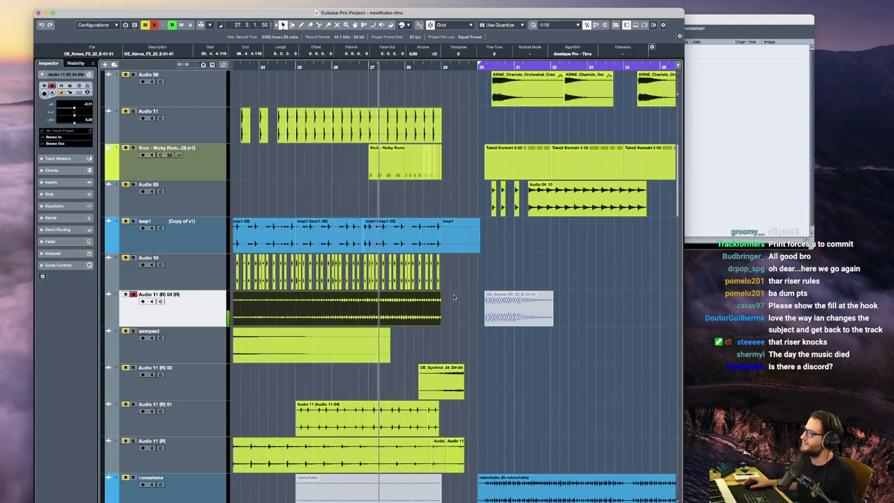
# Unmute the OE_Atmos_FX event at bar 30 on Audio 11 (R) 04 (R) and play the start of the drop with it
pyautogui.click(489, 307)
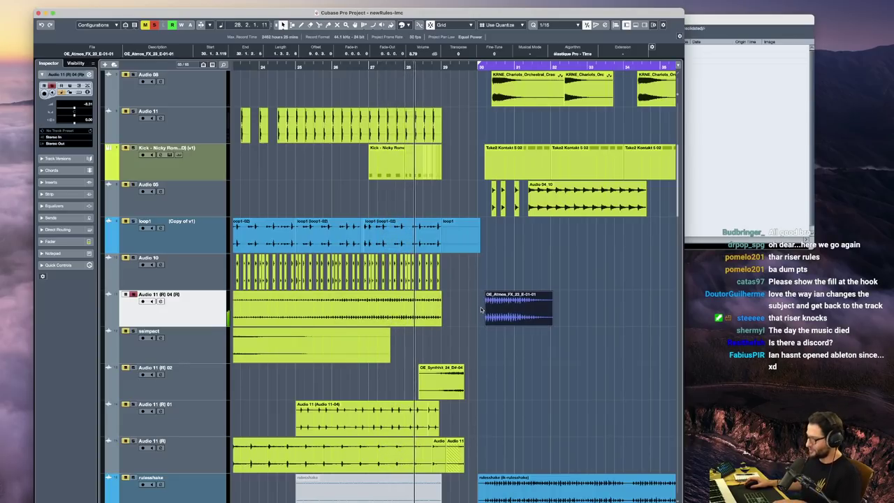
pyautogui.press('space')
pyautogui.click(468, 322)
pyautogui.press('s')
pyautogui.press('space')
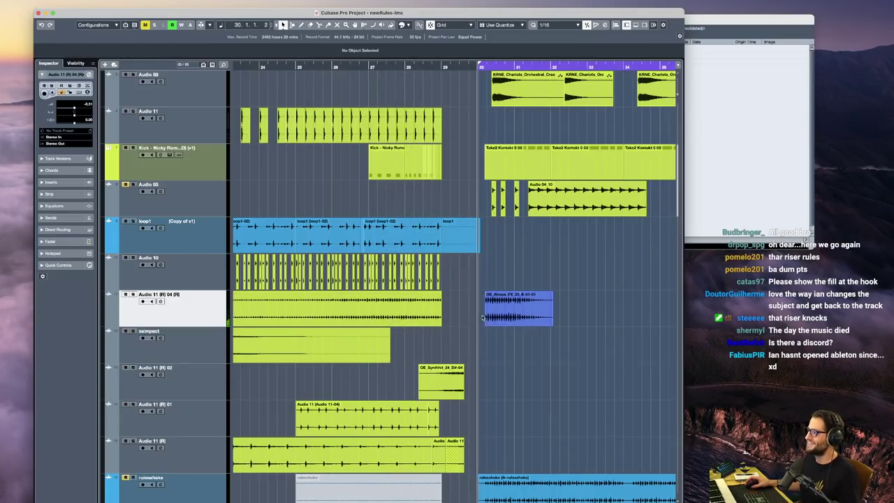
pyautogui.press('s')
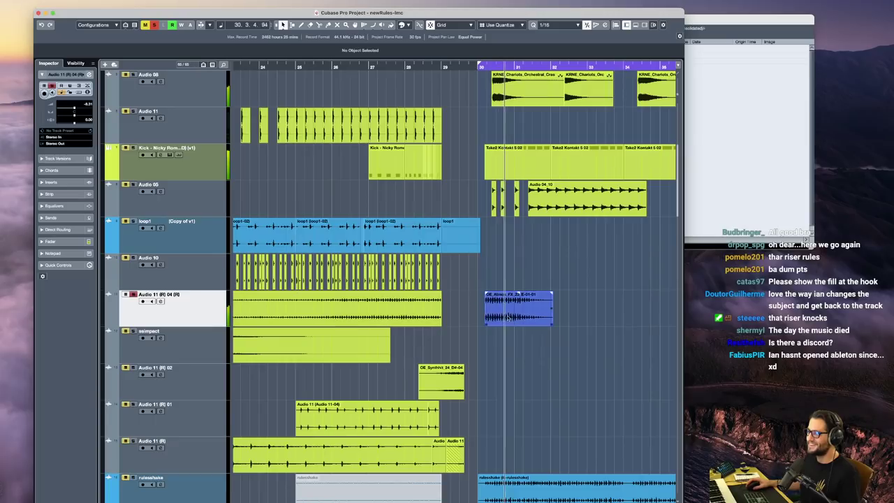
# Replay the full drop from just before bar 30 and mute the OE_Atmos_FX event there again
pyautogui.click(473, 279)
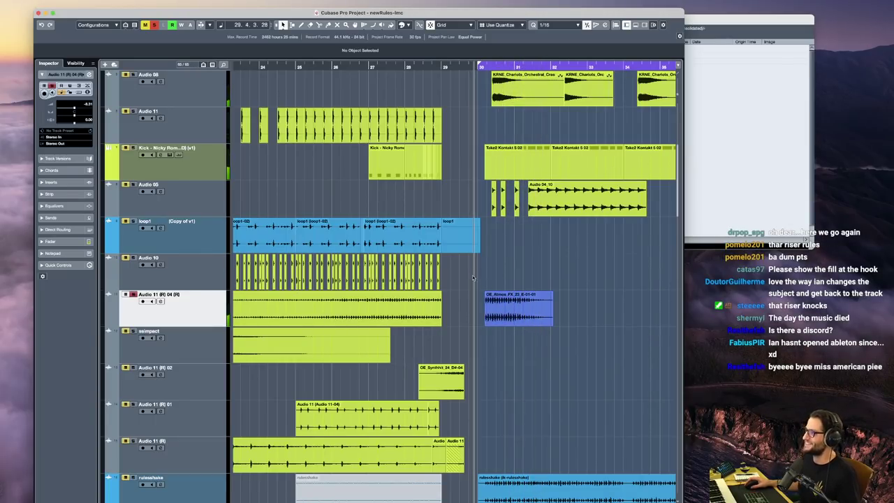
pyautogui.click(489, 311)
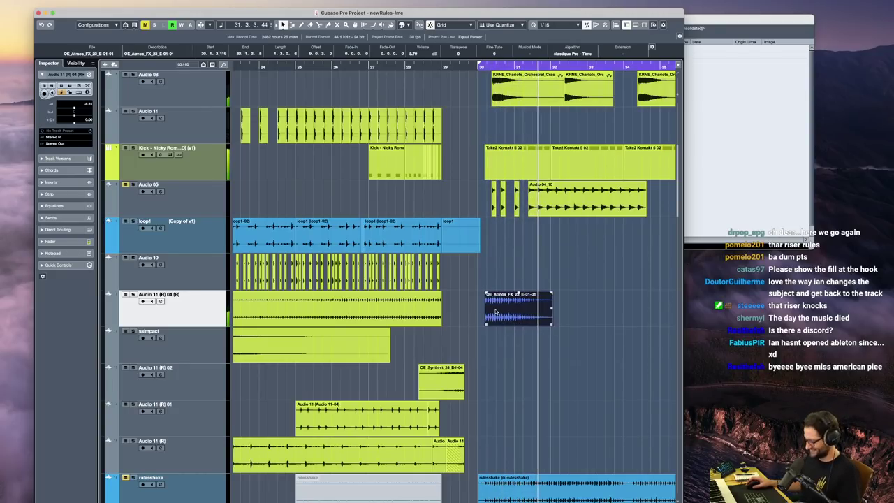
pyautogui.press('space')
# Solo the rulesshake track and play its shaker loop from just before bar 30
pyautogui.scroll(-2, 502, 327)
pyautogui.hscroll(3, 507, 335)
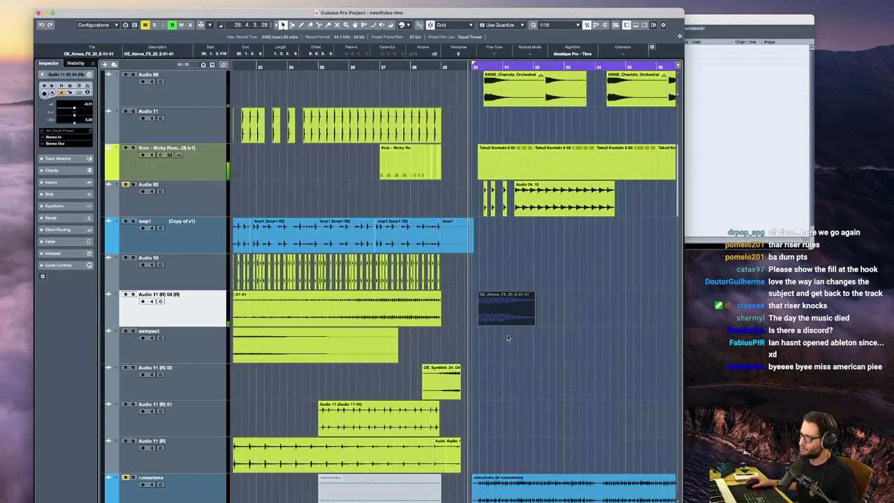
pyautogui.scroll(-2, 508, 319)
pyautogui.scroll(-7, 519, 349)
pyautogui.scroll(-1, 333, 233)
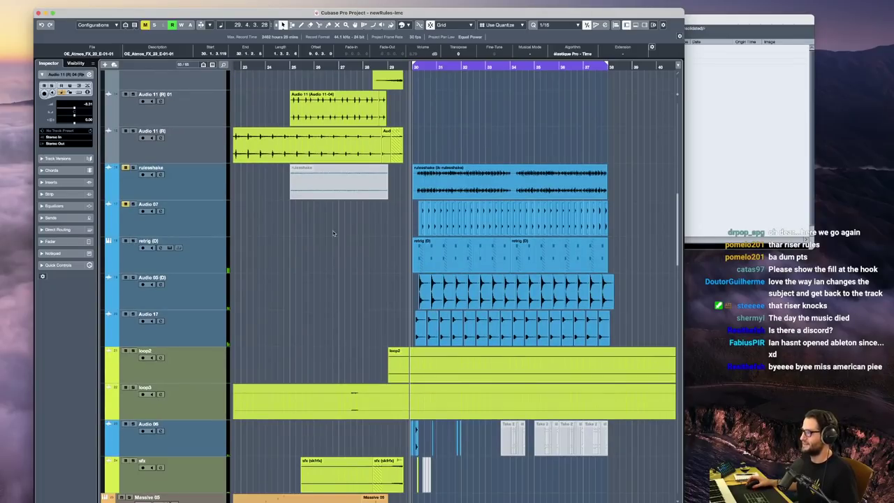
pyautogui.click(143, 175)
pyautogui.click(133, 169)
pyautogui.press('space')
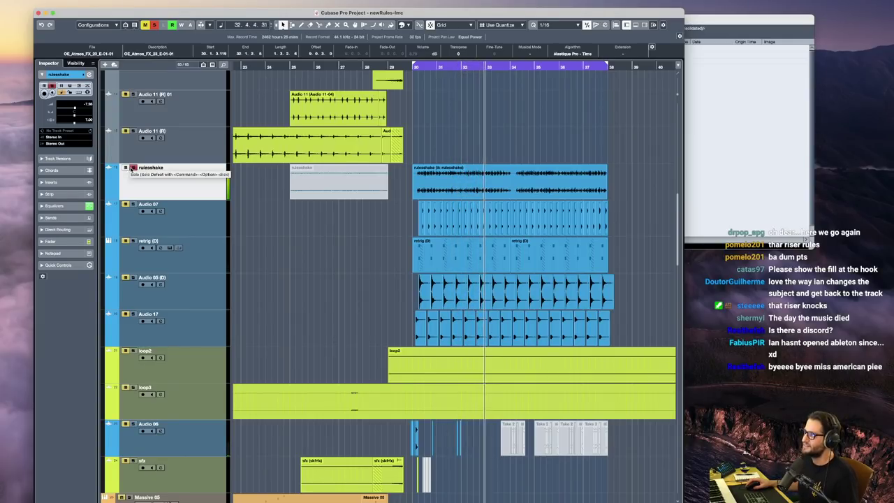
pyautogui.press('space')
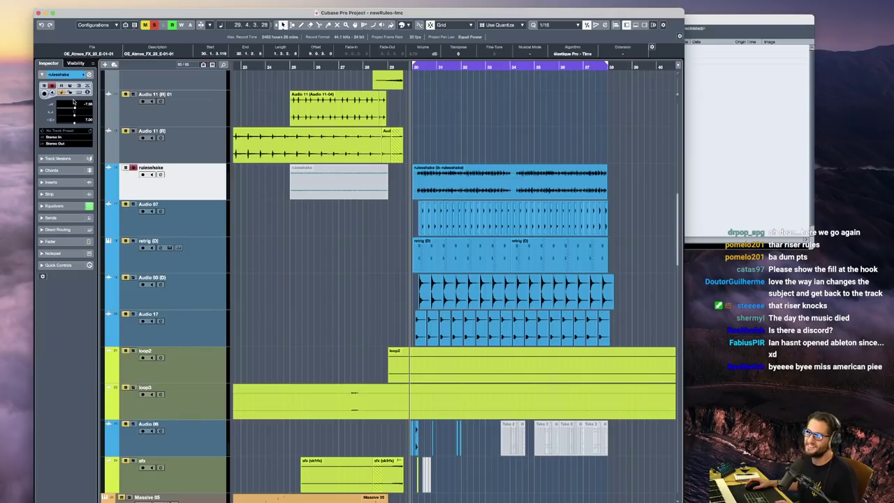
# Replay the soloed rulesshake loop through about bar 33 with its event selected
pyautogui.press('space')
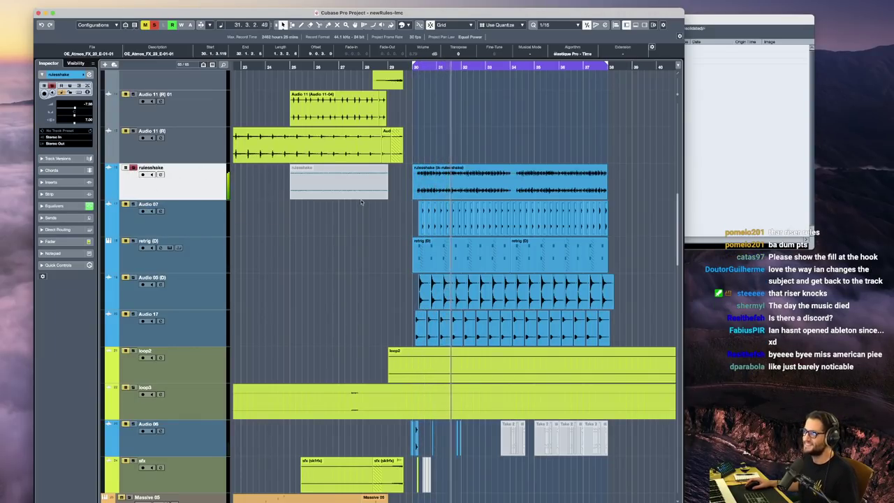
pyautogui.click(452, 181)
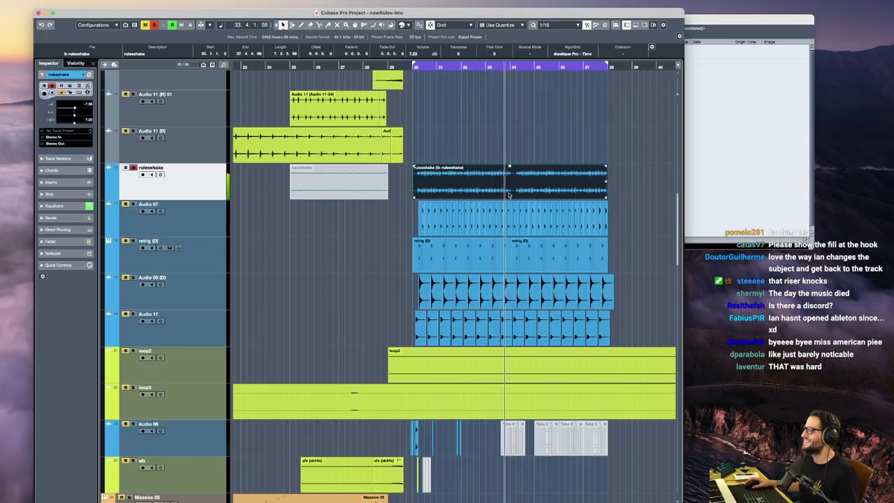
pyautogui.press('space')
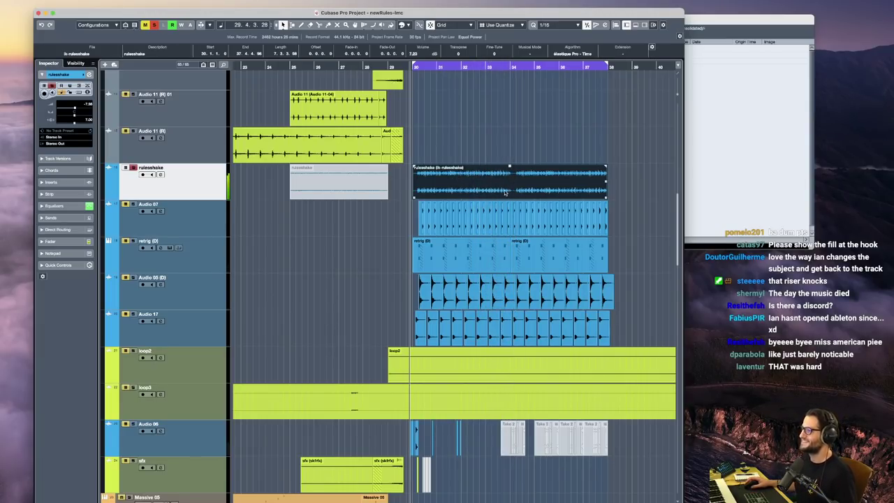
# Solo the Audio 07 track in place of rulesshake and play its part of the drop
pyautogui.click(140, 216)
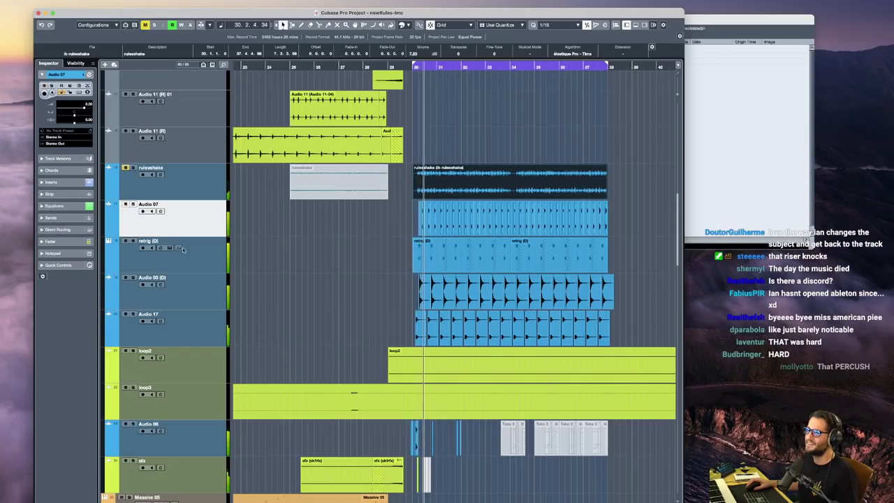
pyautogui.click(133, 205)
pyautogui.scroll(10, 548, 208)
# Dissolve the Audio 07 part at bar 35 and extend the Audio 04_06 event's start back to 34.3.4.0 to hear the hidden audio
pyautogui.click(394, 214)
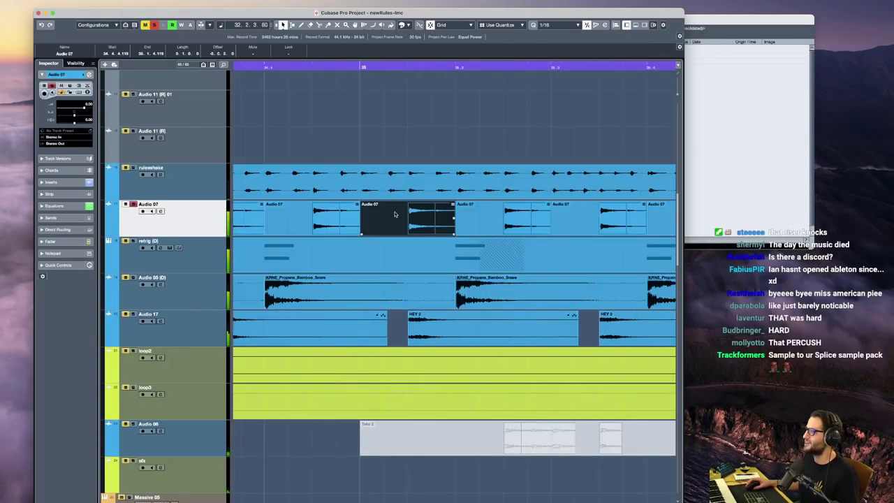
pyautogui.press('d')
pyautogui.click(429, 230)
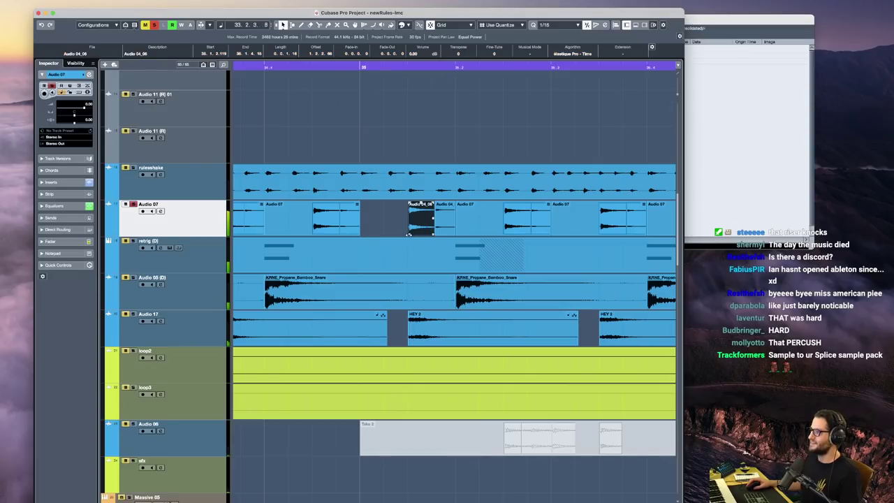
pyautogui.moveTo(409, 234); pyautogui.dragTo(241, 233)
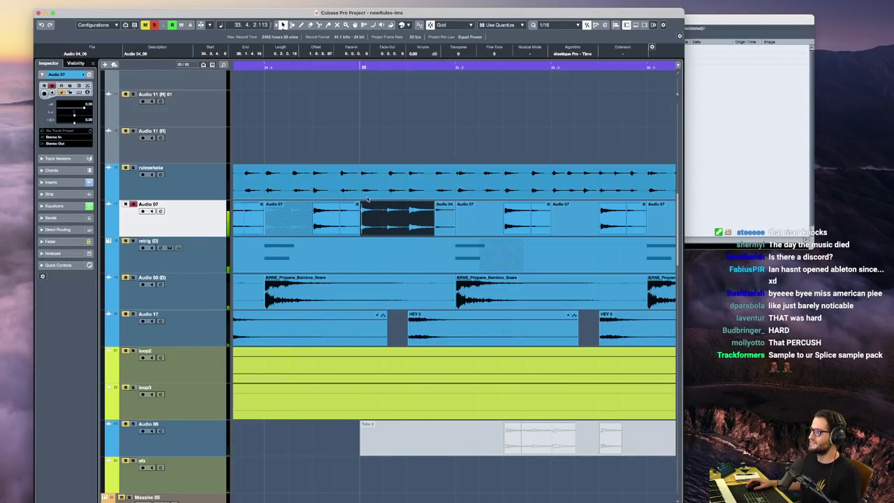
pyautogui.press('u')
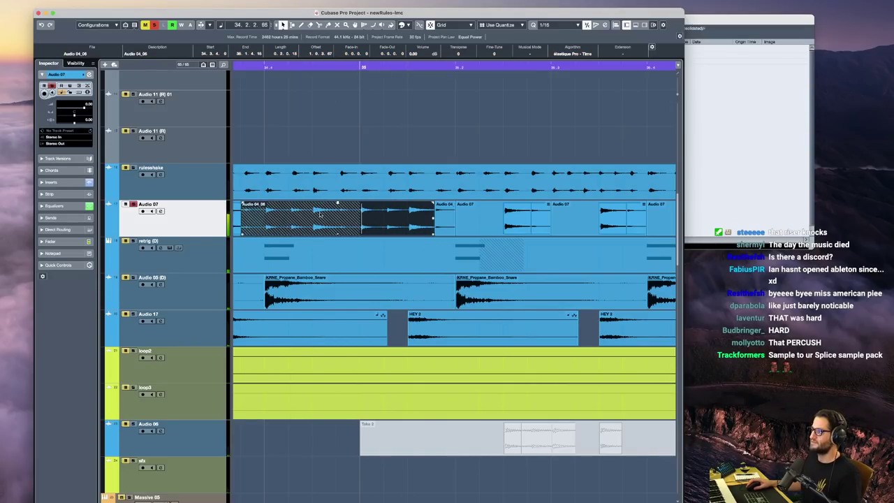
pyautogui.click(259, 142)
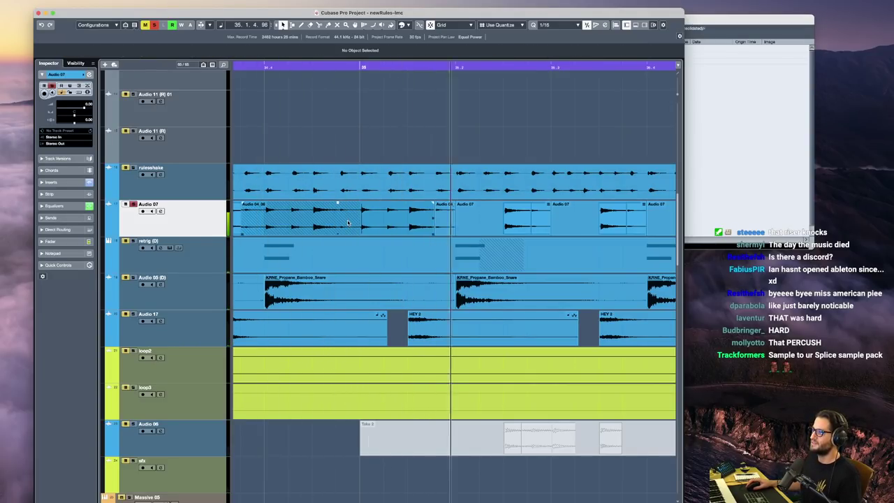
# Stop playback and undo the Audio 04_06 event extension and the dissolving of the Audio 07 part at bar 35
pyautogui.press('space')
pyautogui.press('super+z')
pyautogui.press('super+z')
pyautogui.press('g')
pyautogui.press('g')
pyautogui.press('g')
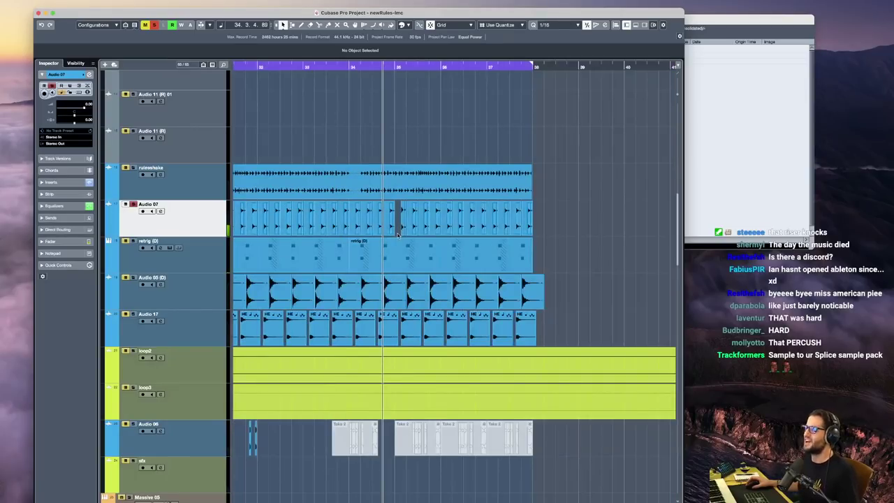
pyautogui.scroll(2, 395, 229)
pyautogui.hscroll(-5, 393, 230)
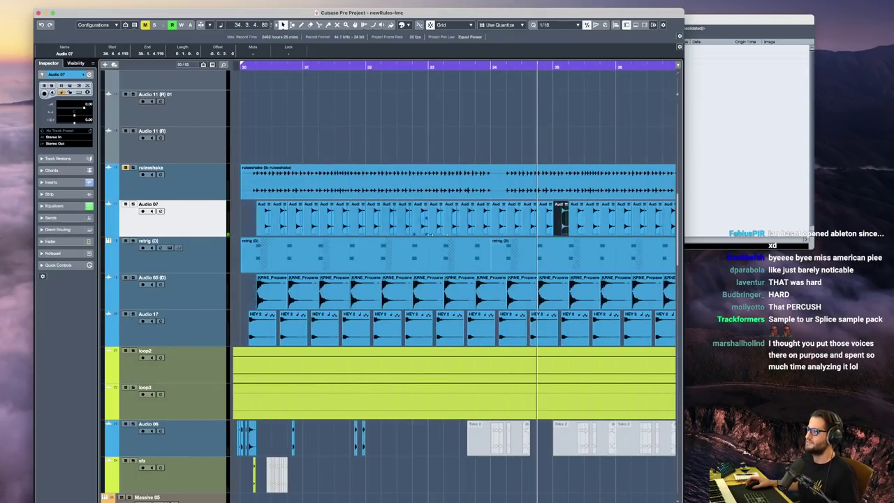
# Solo the rulesshake, Audio 07 and retrig (D) tracks together and play the drop from bar 30
pyautogui.press('s')
pyautogui.click(253, 124)
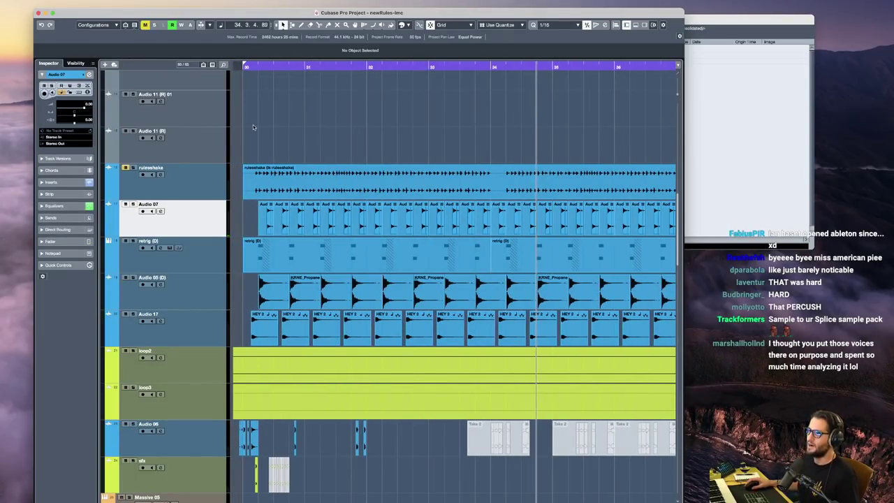
pyautogui.click(204, 191)
pyautogui.keyDown('shift'); pyautogui.click(219, 255); pyautogui.keyUp('shift')
pyautogui.press('space')
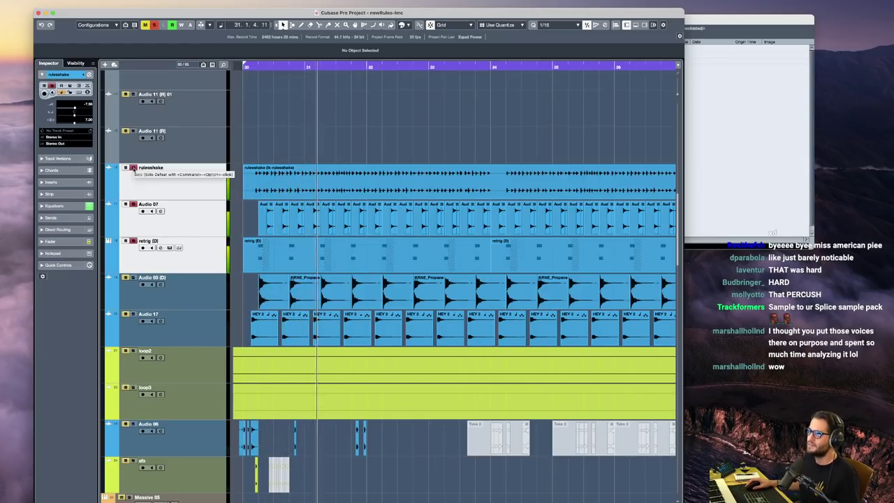
# Replay the beginning of the drop from bar 30 with the percussion soloed, stop and clear all solos
pyautogui.click(133, 168)
pyautogui.press('space')
pyautogui.press('space')
pyautogui.press('s')
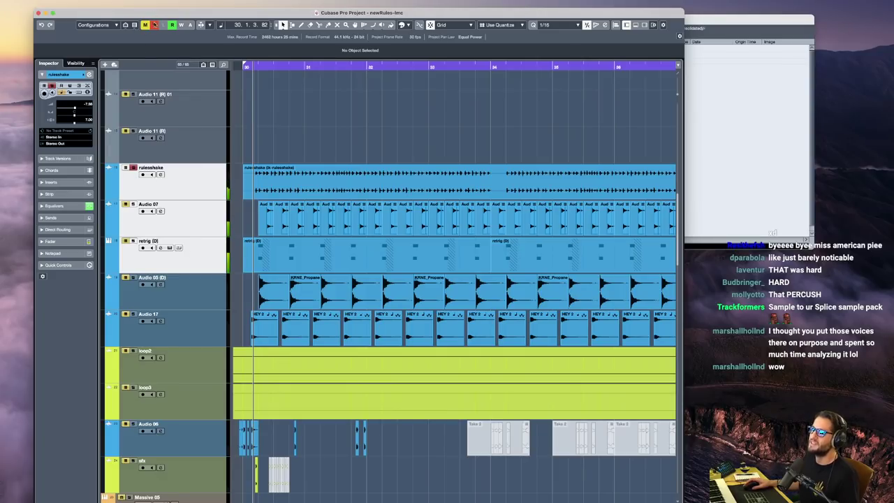
pyautogui.click(270, 245)
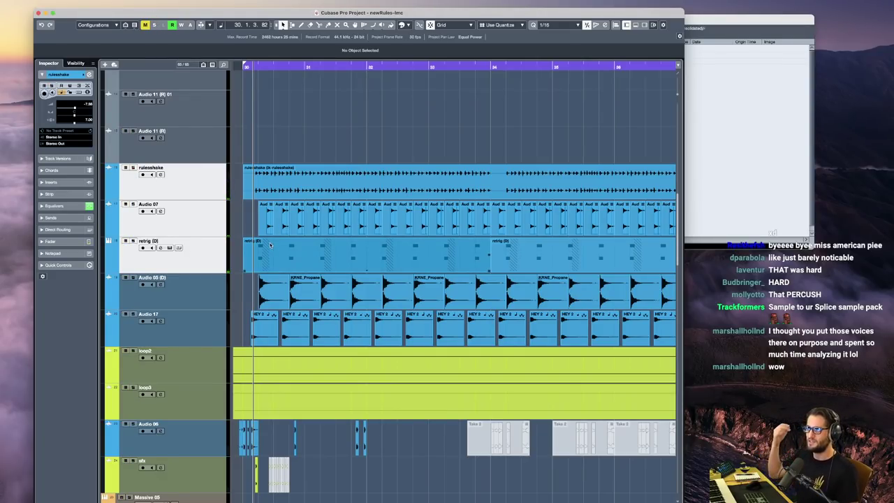
# Solo the Audio 05 (D) snare track and show its events in the drop from bar 30
pyautogui.click(265, 229)
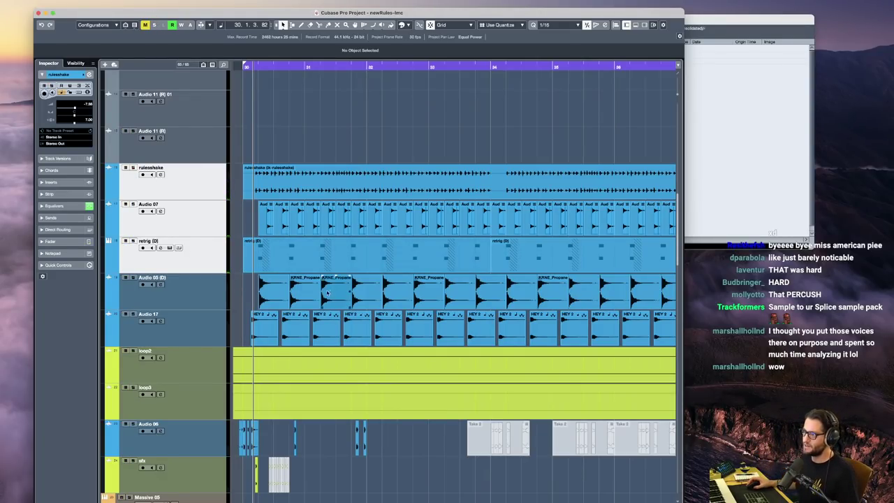
pyautogui.scroll(5, 322, 295)
pyautogui.hscroll(-3, 314, 295)
pyautogui.click(189, 302)
pyautogui.press('s')
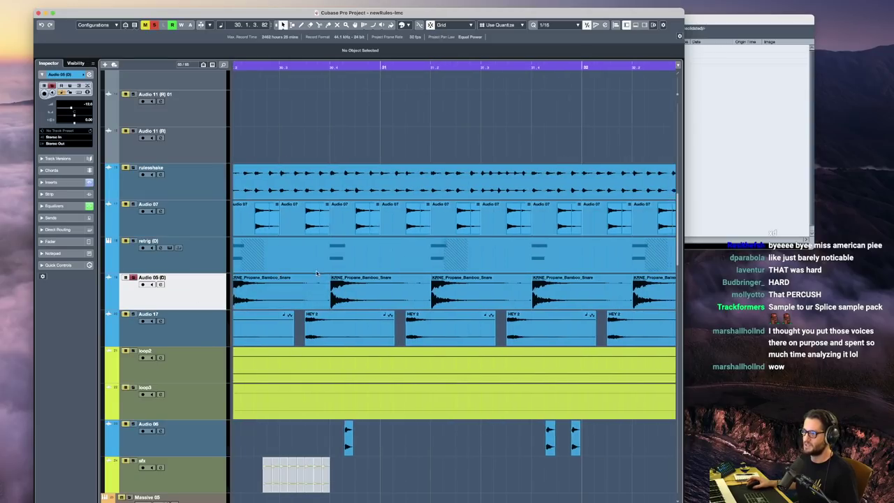
pyautogui.press('g')
pyautogui.press('g')
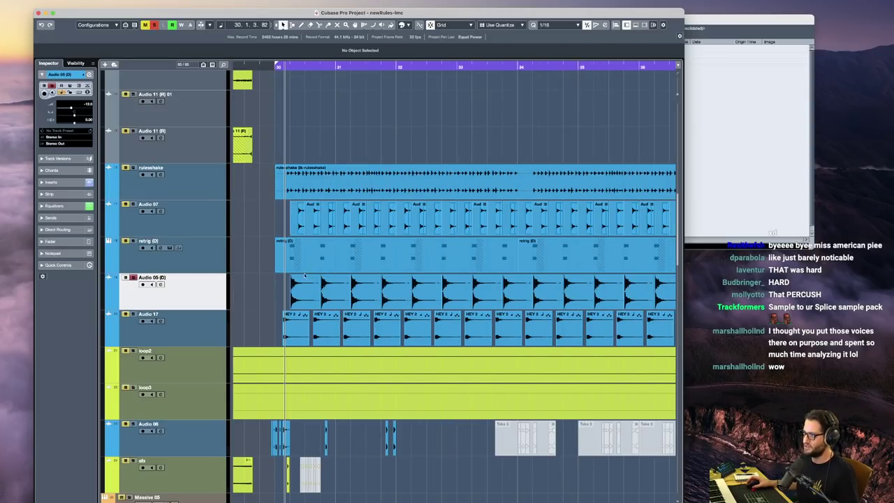
# Inspect the OTT insert on the Audio 05 (D) track while the snare plays, stop playback and close the plug-in
pyautogui.click(57, 182)
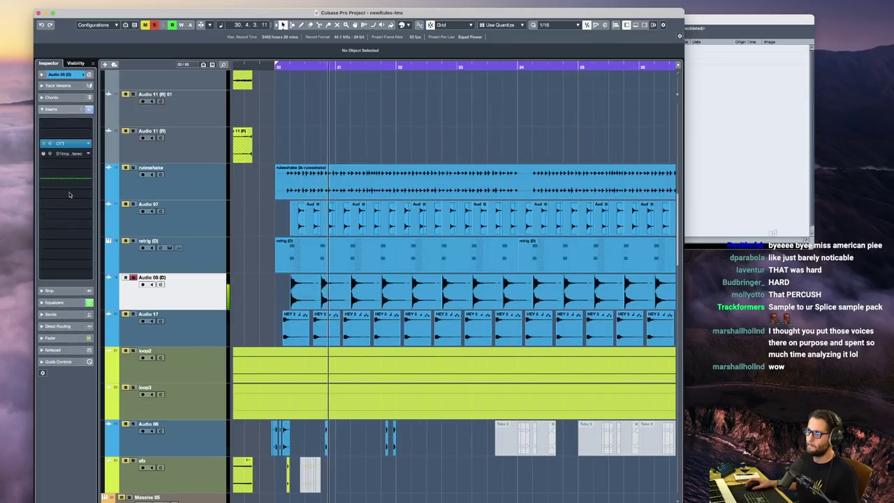
pyautogui.click(65, 144)
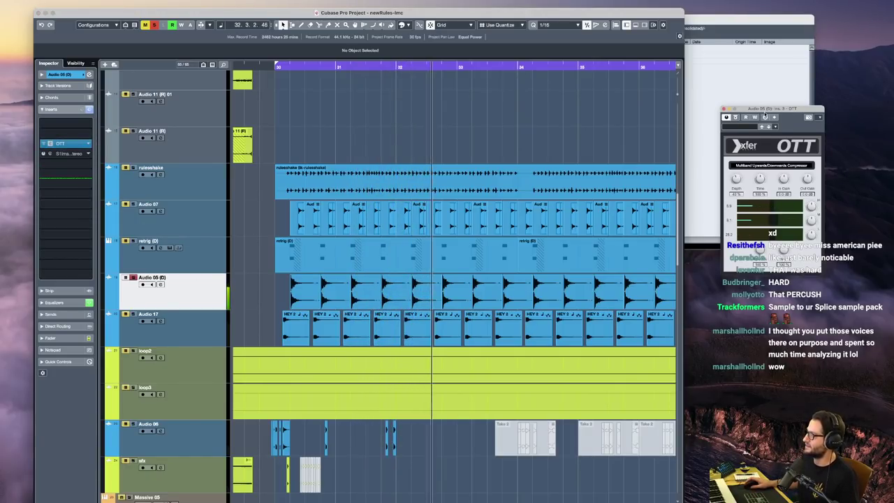
pyautogui.moveTo(769, 109); pyautogui.dragTo(596, 353)
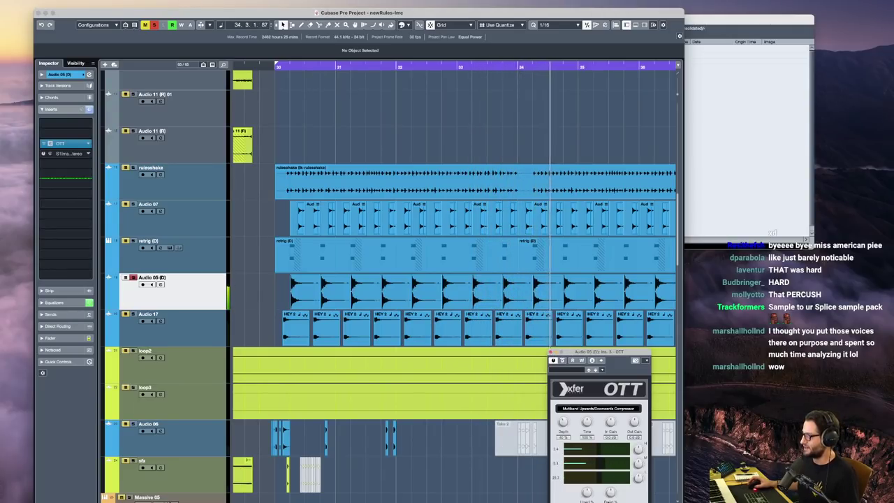
pyautogui.press('space')
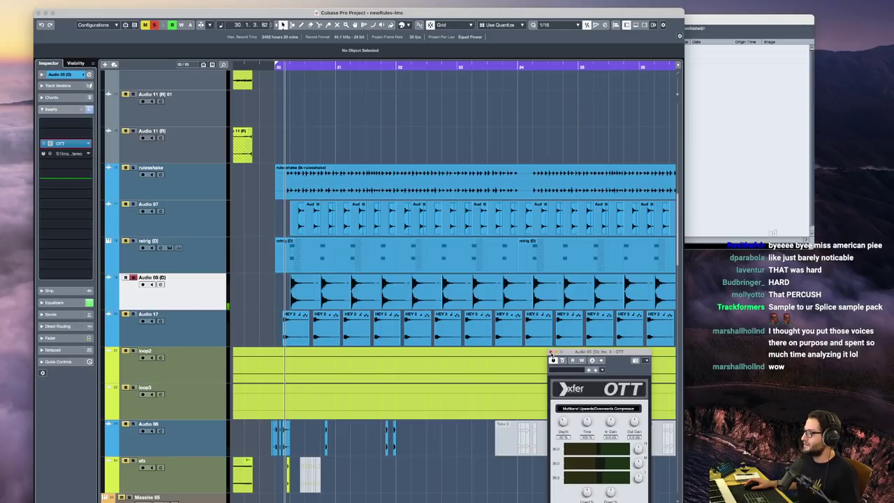
pyautogui.click(550, 353)
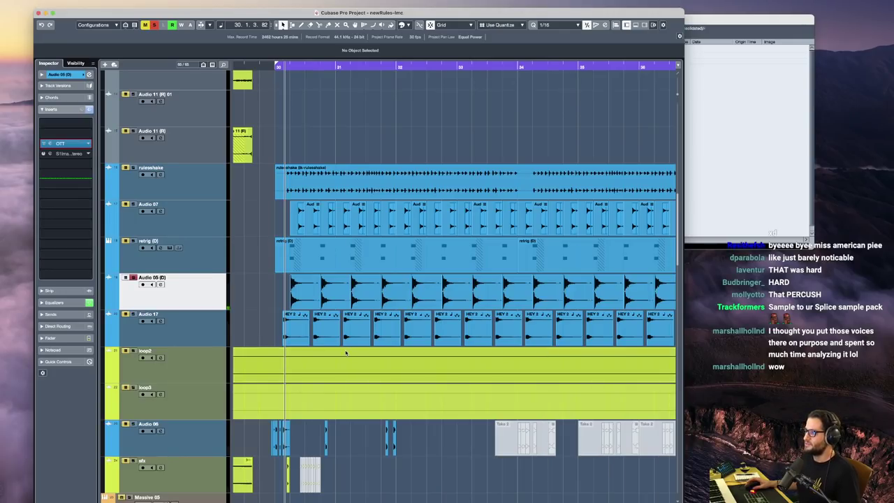
# Replay the soloed Audio 05 (D) snare from bar 30 and add the retrig (D) track to the solo
pyautogui.click(132, 278)
pyautogui.press('space')
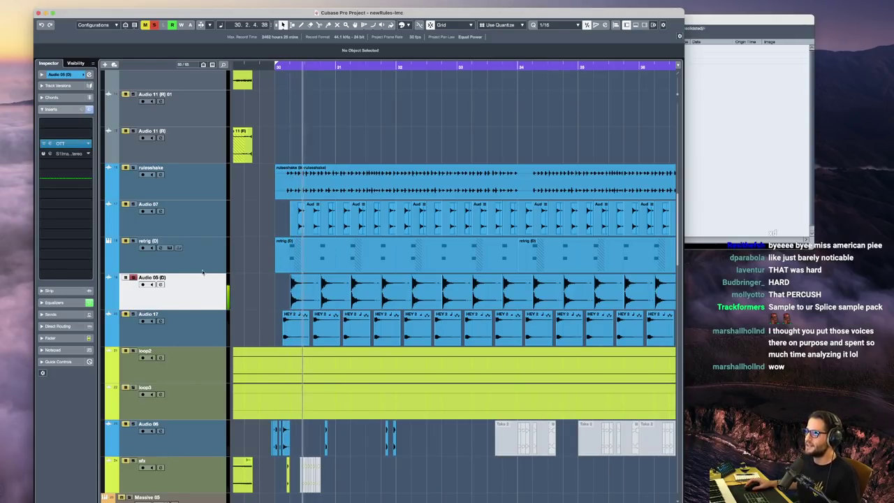
pyautogui.press('space')
pyautogui.press('s')
pyautogui.press('Up')
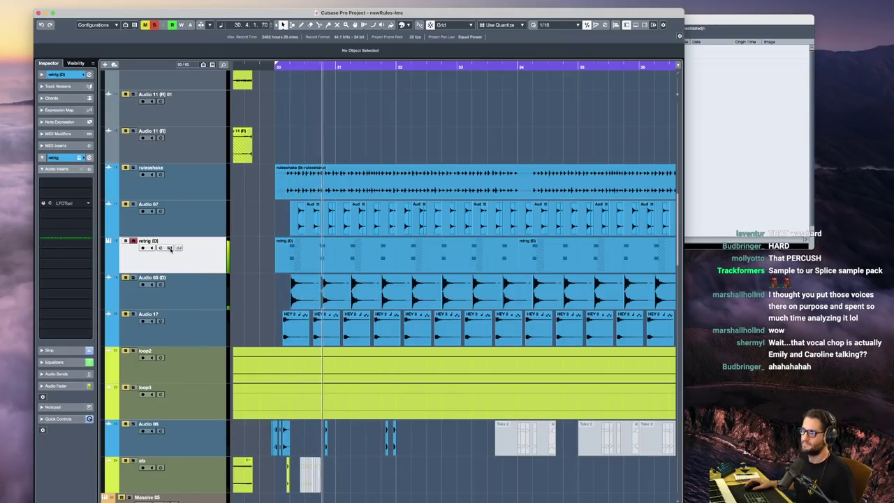
# Show the retrig (D) track's Kontakt instrument and its first part's notes in the Key Editor, then close the editor
pyautogui.click(169, 248)
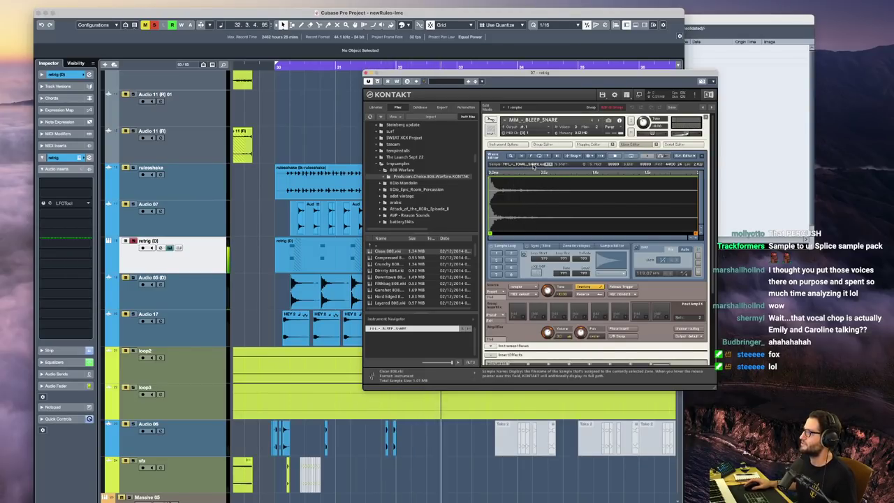
pyautogui.click(292, 260)
pyautogui.doubleClick(291, 260)
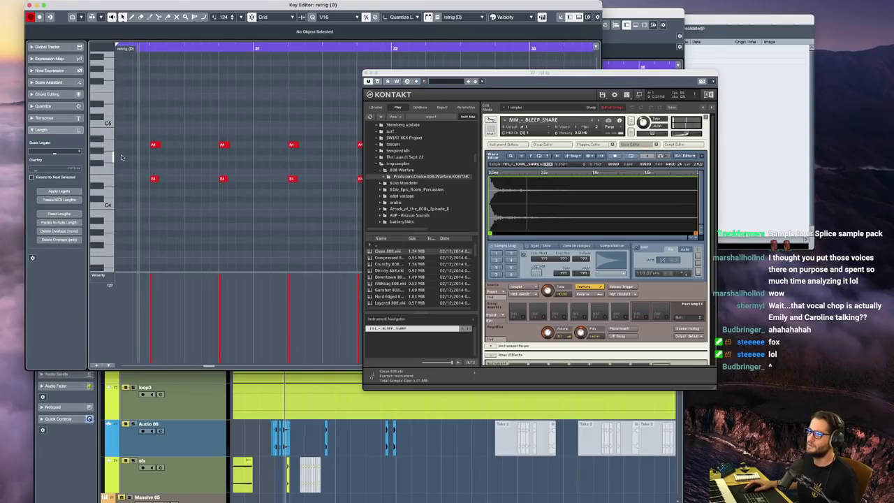
pyautogui.click(29, 6)
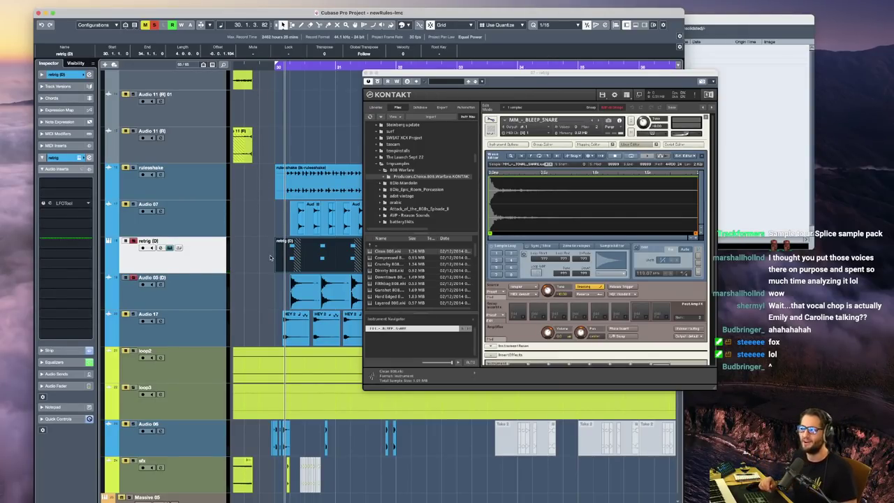
# Play retrig (D) and Audio 05 (D) together from bar 30, stop, clear the solos and close the Kontakt instrument
pyautogui.press('space')
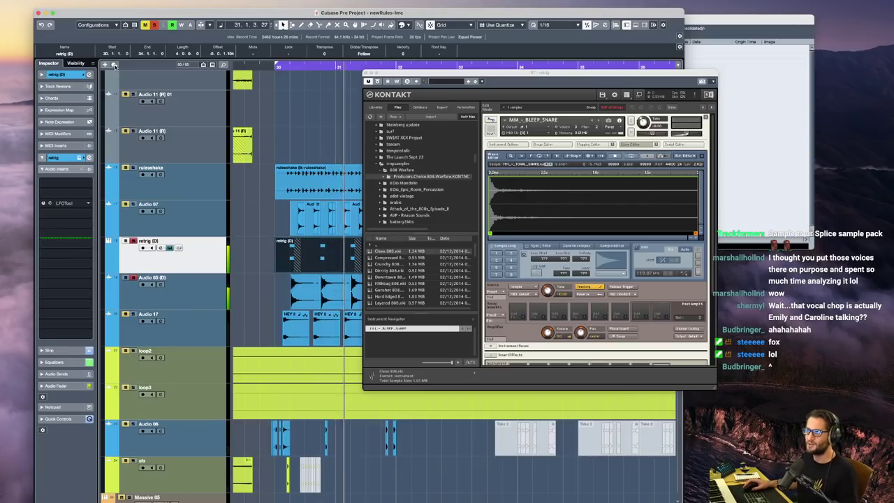
pyautogui.press('space')
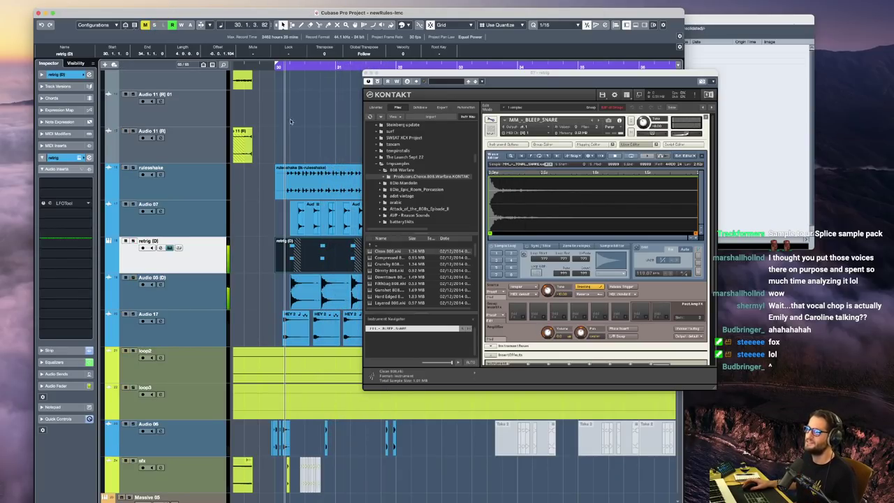
pyautogui.click(366, 73)
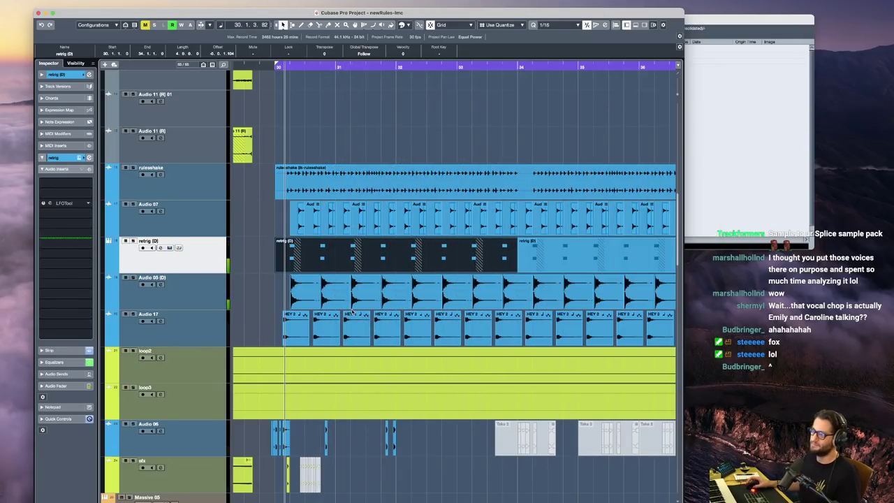
# Examine the arrangement's tracks around and after the drop, then view all tracks in a compact overview
pyautogui.scroll(-2, 337, 243)
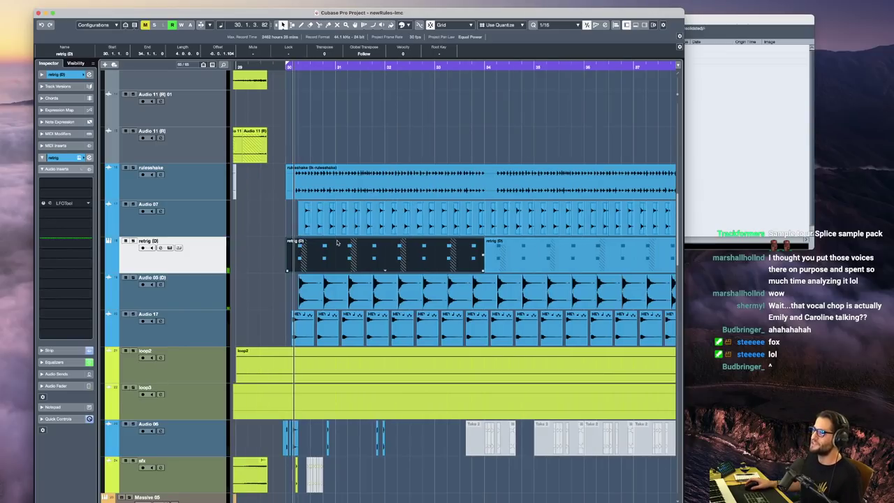
pyautogui.scroll(-5, 394, 281)
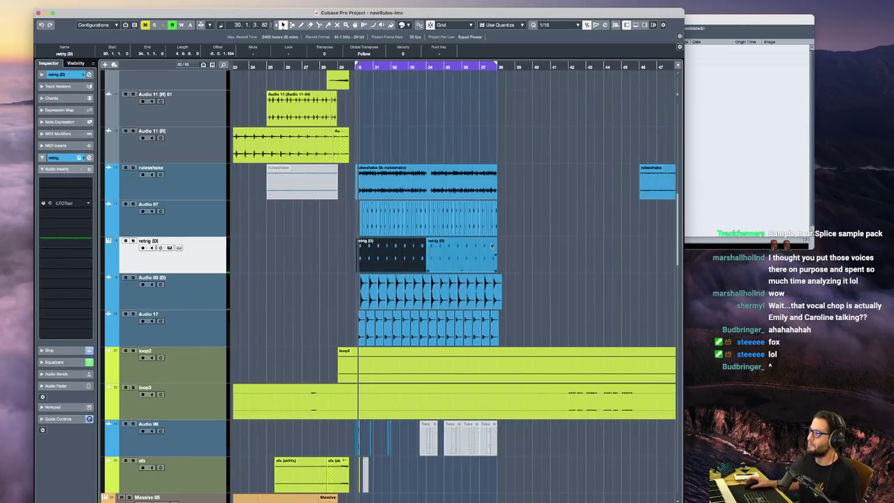
pyautogui.scroll(-1, 487, 280)
pyautogui.scroll(-2, 487, 282)
pyautogui.hscroll(2, 503, 280)
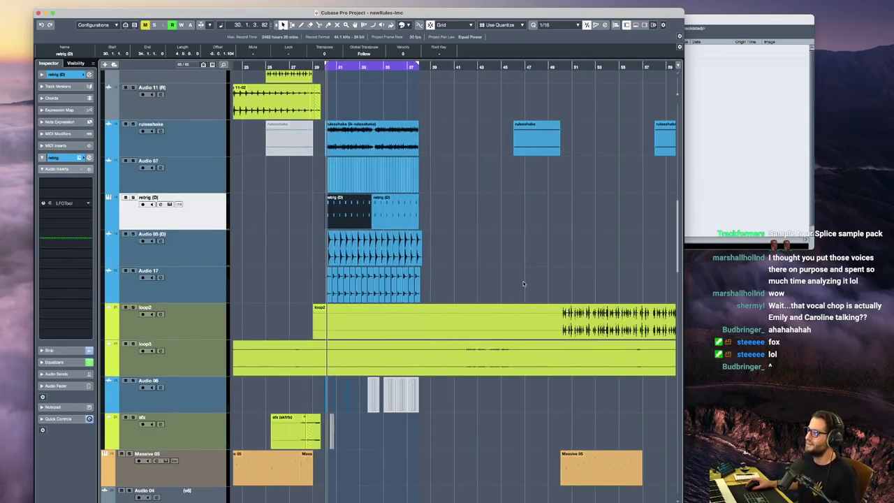
pyautogui.scroll(-2, 522, 274)
pyautogui.scroll(5, 517, 273)
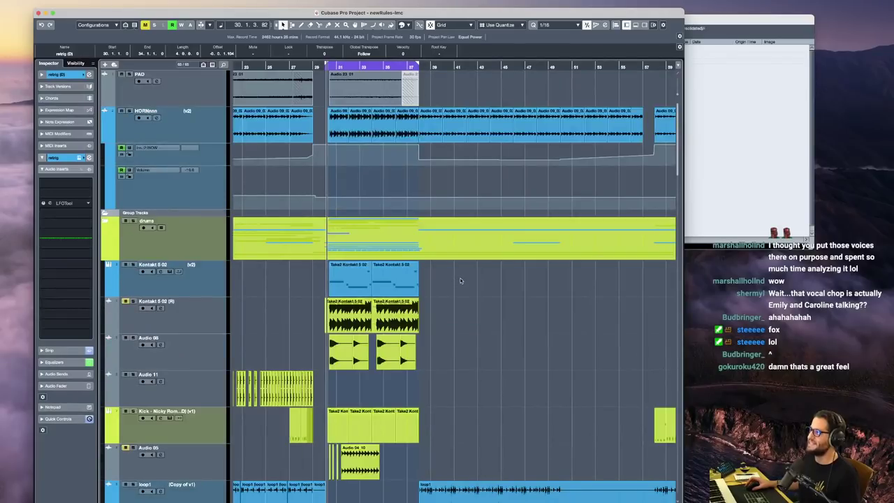
pyautogui.scroll(-5, 459, 286)
pyautogui.scroll(-12, 322, 279)
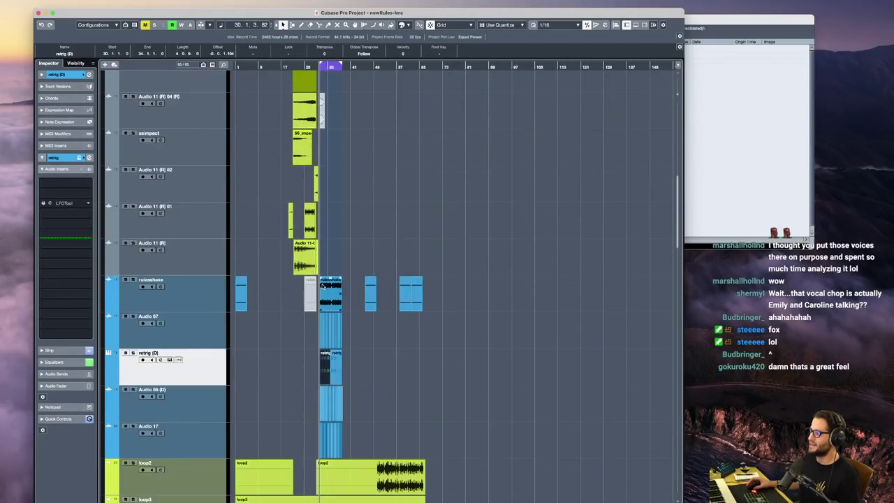
pyautogui.scroll(-4, 324, 302)
pyautogui.scroll(1, 350, 251)
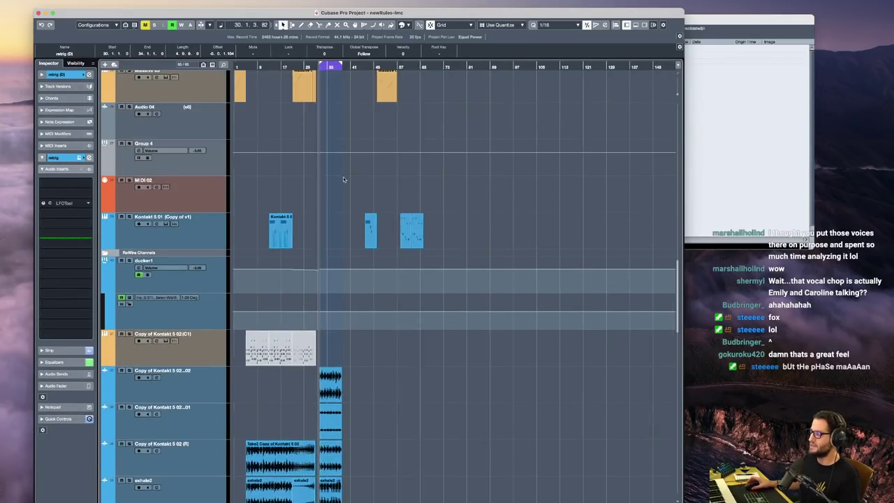
pyautogui.scroll(3, 370, 210)
pyautogui.hscroll(-1, 368, 264)
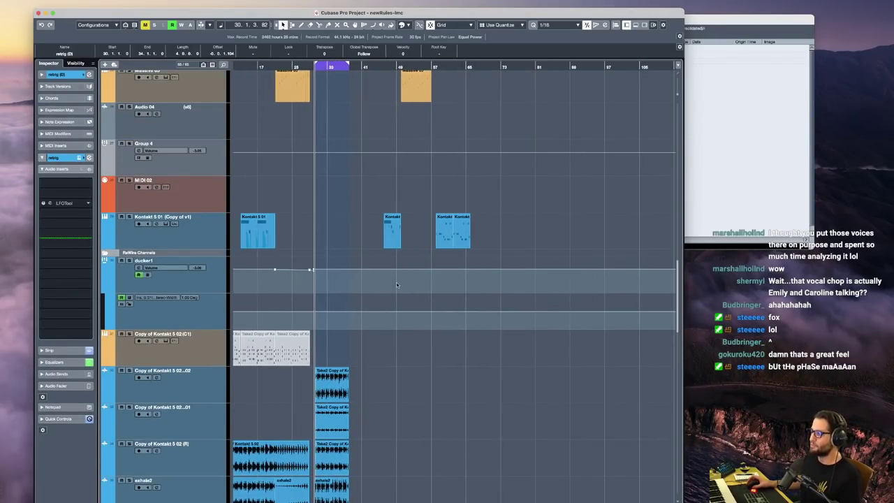
pyautogui.press('z')
pyautogui.press('z')
pyautogui.hscroll(-1, 357, 270)
pyautogui.hscroll(-2, 360, 269)
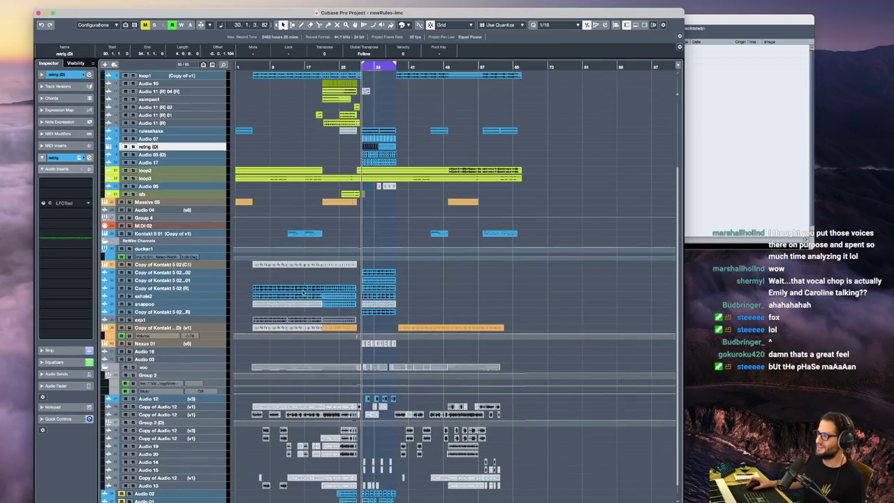
# Marquee-select the events before the drop, clear the selection and play the section following the drop
pyautogui.moveTo(342, 212); pyautogui.dragTo(255, 462)
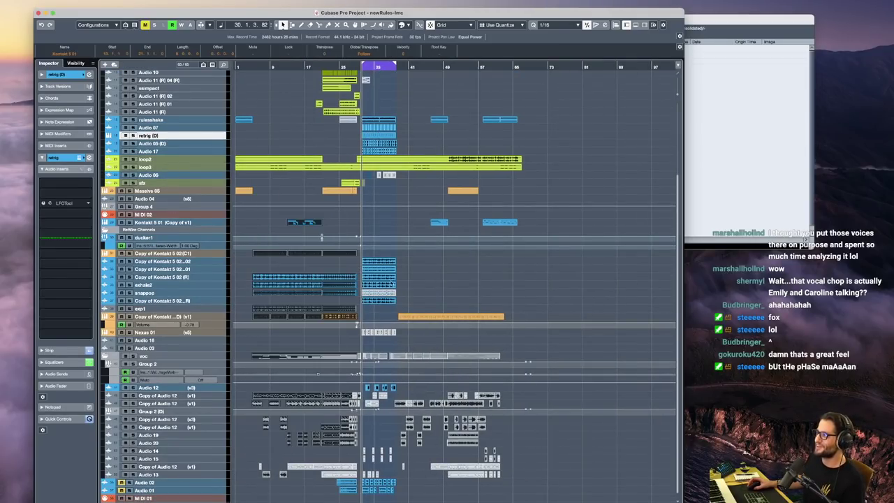
pyautogui.click(394, 190)
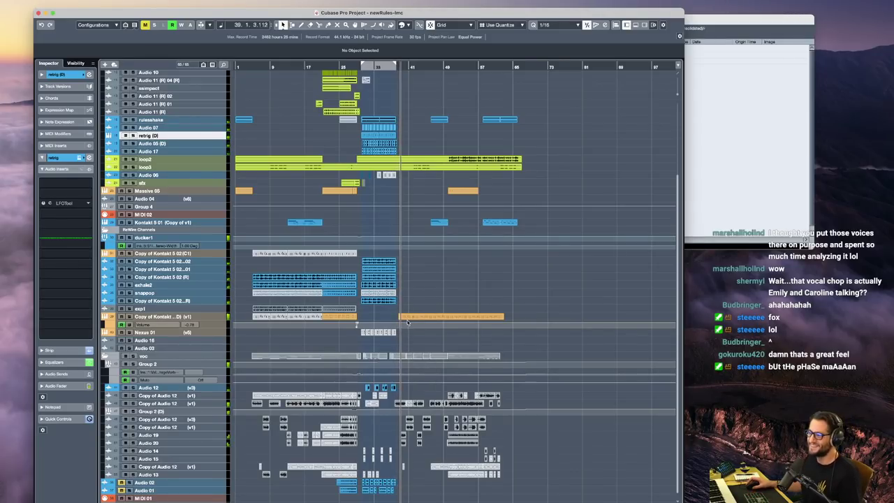
pyautogui.scroll(5, 426, 262)
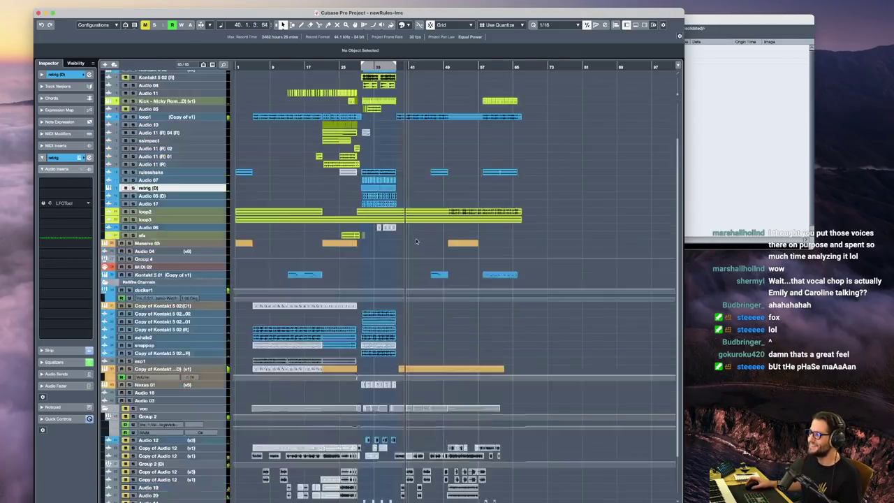
pyautogui.scroll(-5, 417, 259)
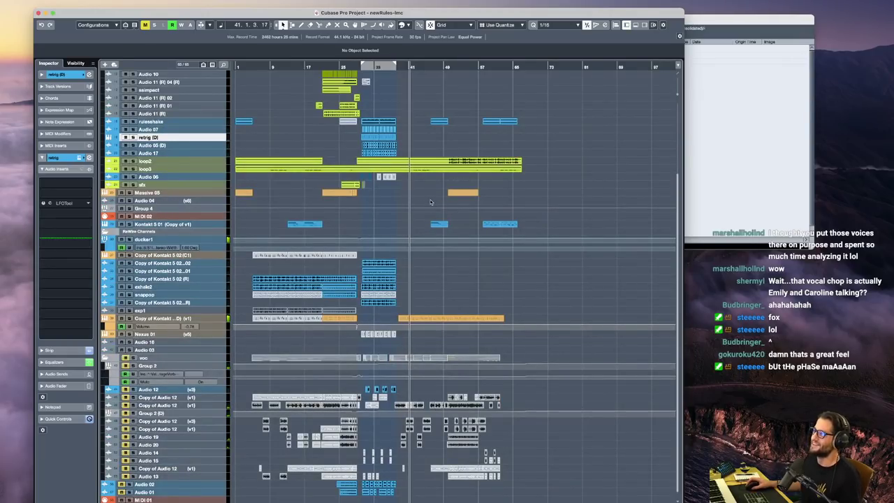
# Solo the Kontakt 5 01 (Copy of v1) track and show its part starting at bar 46 in detail
pyautogui.click(253, 230)
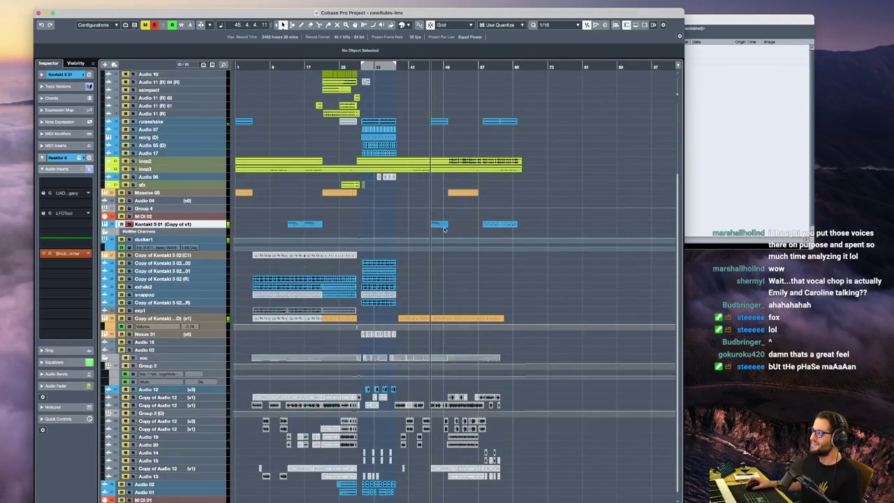
pyautogui.scroll(-1, 389, 280)
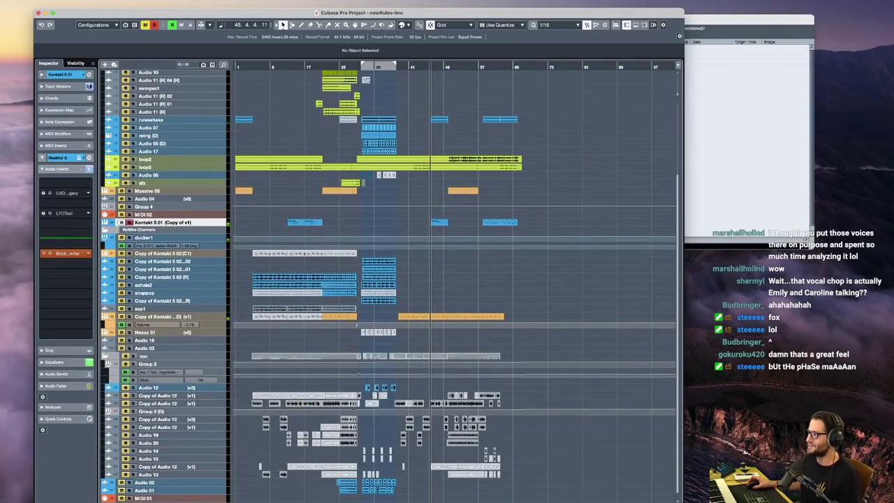
pyautogui.hotkey('shift', 'h')
pyautogui.hotkey('shift', 'h')
pyautogui.hotkey('shift', 'h')
pyautogui.hotkey('shift', 'h')
pyautogui.scroll(8, 408, 247)
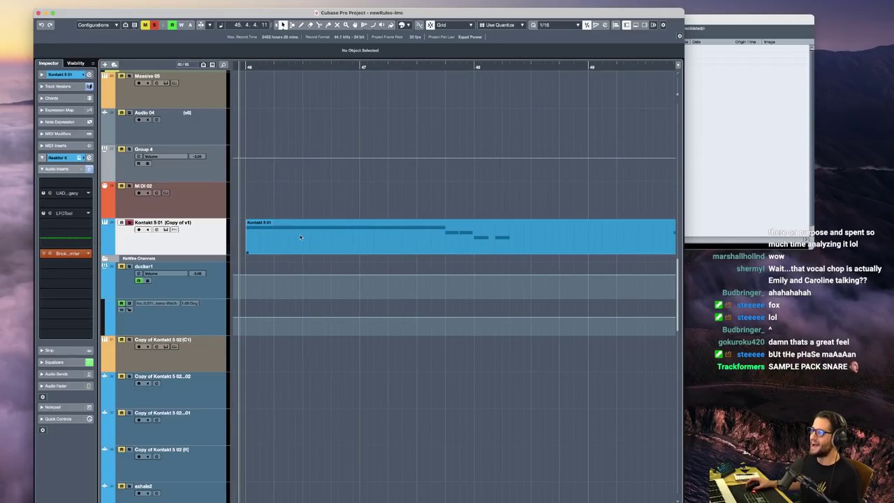
# Play the Kontakt 5 01 part at bar 46 with its notes shown in the Key Editor, stop and close the editor
pyautogui.doubleClick(459, 238)
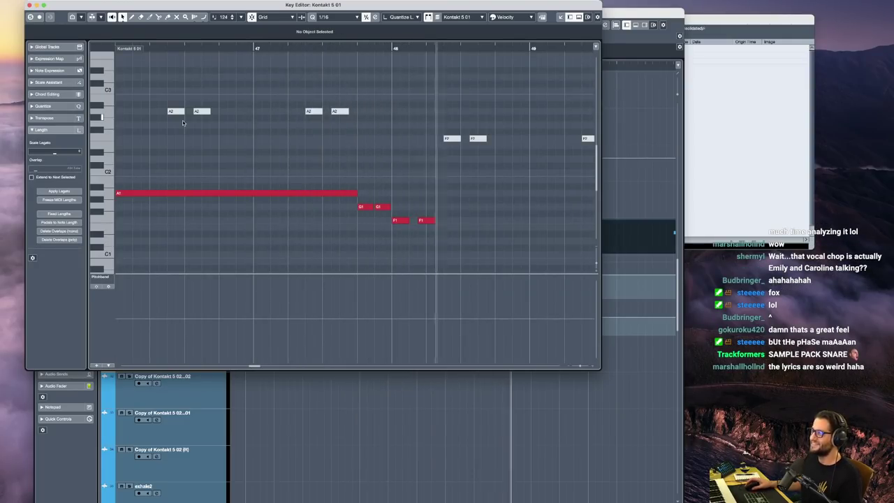
pyautogui.press('space')
pyautogui.click(29, 5)
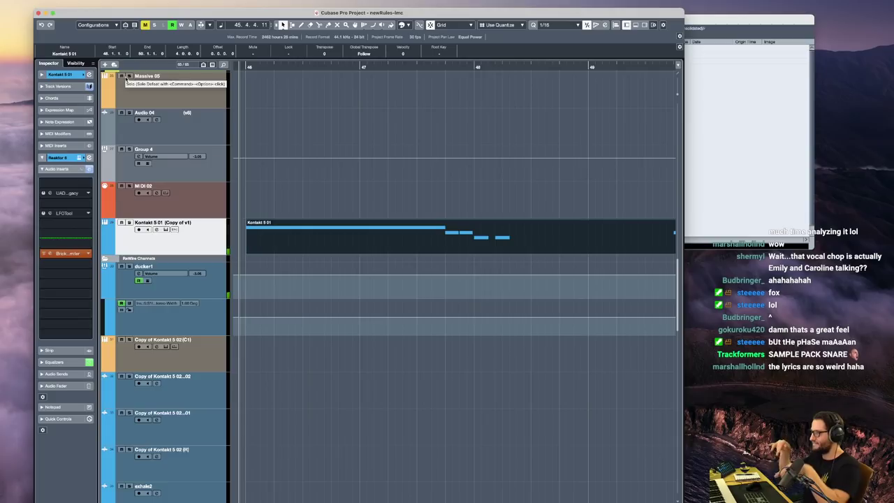
# Examine the arrangement's tracks around the drop, from the PAD and drums tracks down to the Copy of Kontakt 5 02 layers
pyautogui.press('g')
pyautogui.press('g')
pyautogui.press('g')
pyautogui.press('g')
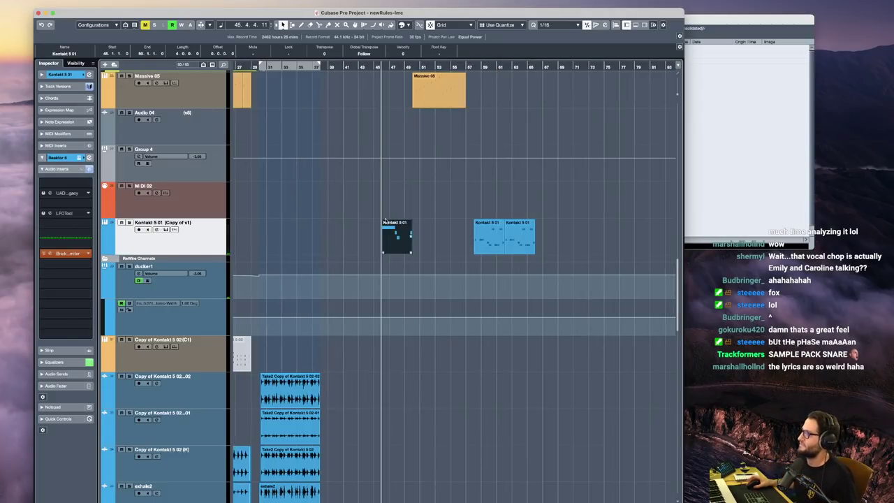
pyautogui.scroll(5, 386, 228)
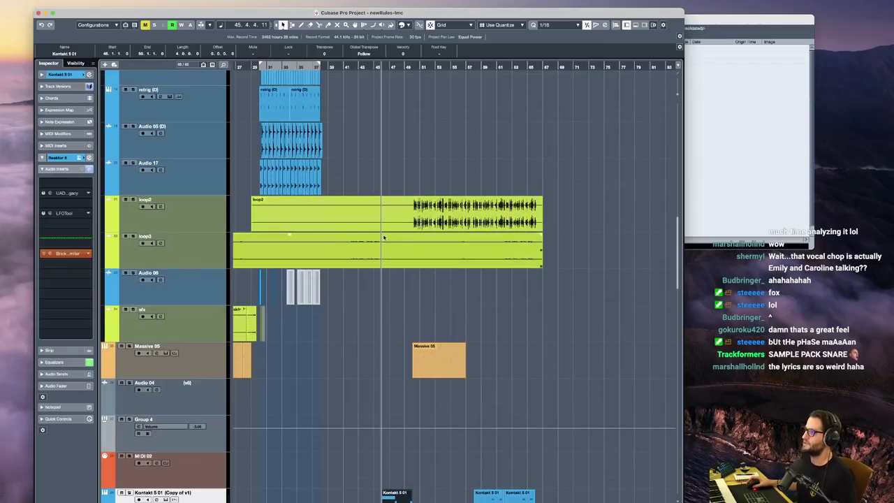
pyautogui.hscroll(-5, 383, 237)
pyautogui.scroll(4, 521, 244)
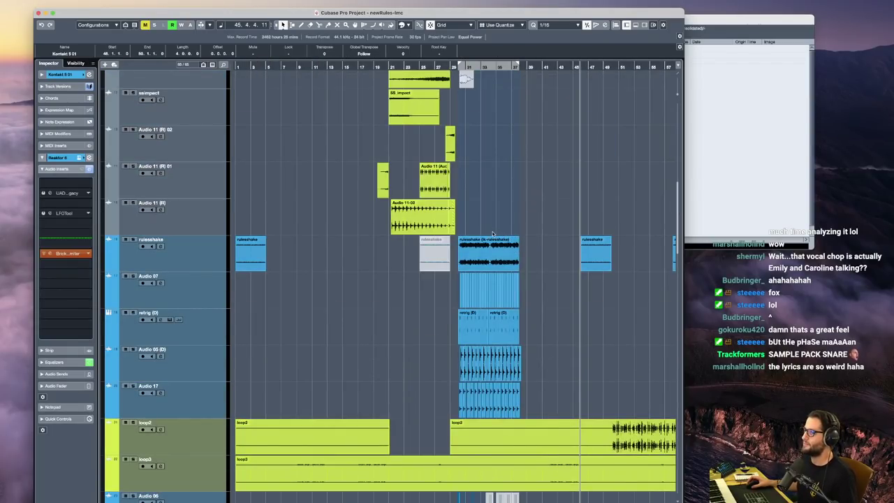
pyautogui.scroll(8, 481, 228)
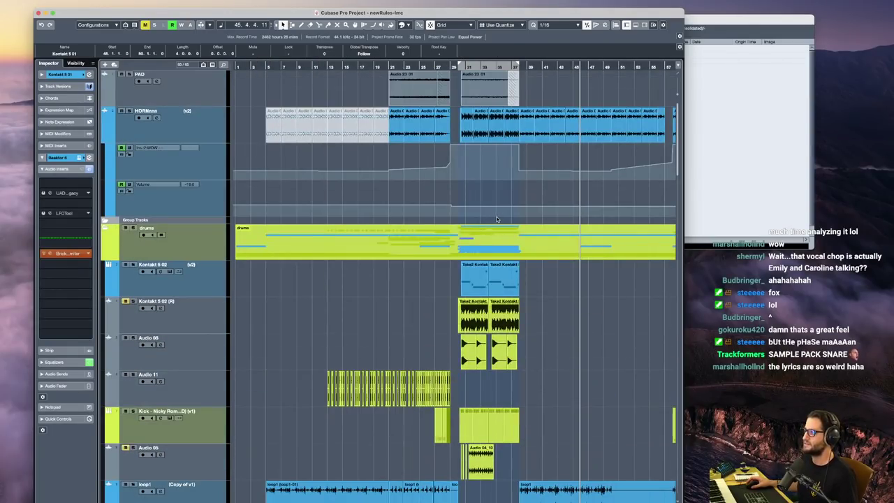
pyautogui.hscroll(3, 499, 221)
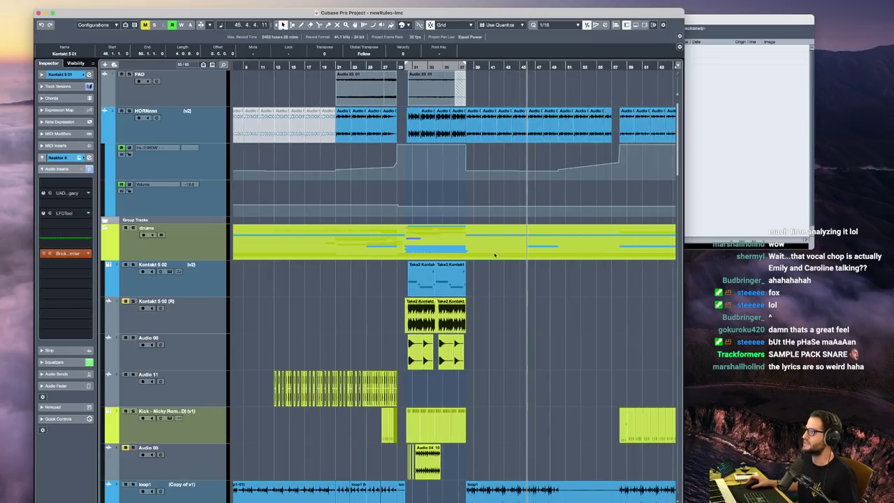
pyautogui.scroll(-5, 490, 266)
pyautogui.scroll(-15, 489, 266)
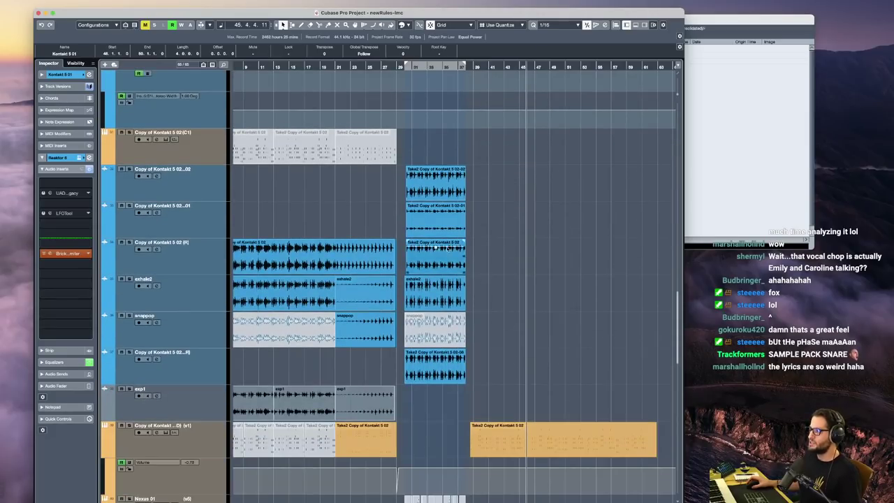
# Place the playback position at the start of the drop in bar 30 and inspect the Copy of Kontakt 5 02 layers around it
pyautogui.click(407, 149)
pyautogui.scroll(1, 461, 241)
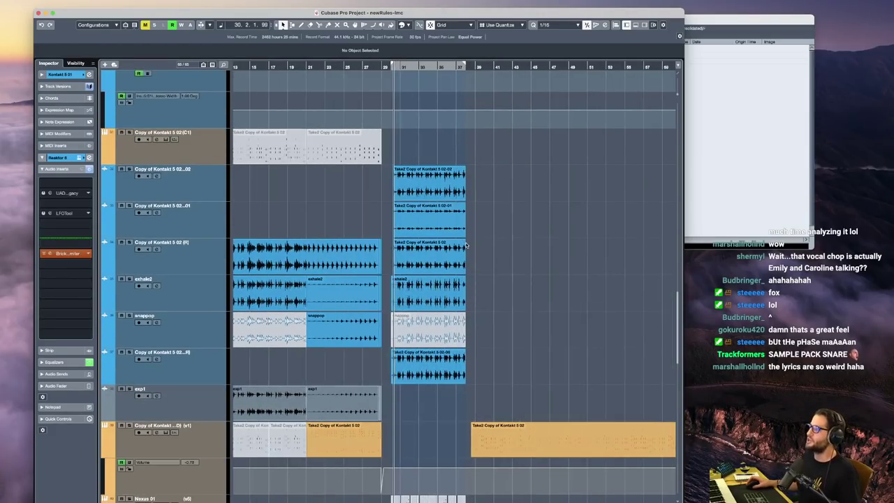
pyautogui.hscroll(-3, 493, 245)
pyautogui.scroll(2, 494, 245)
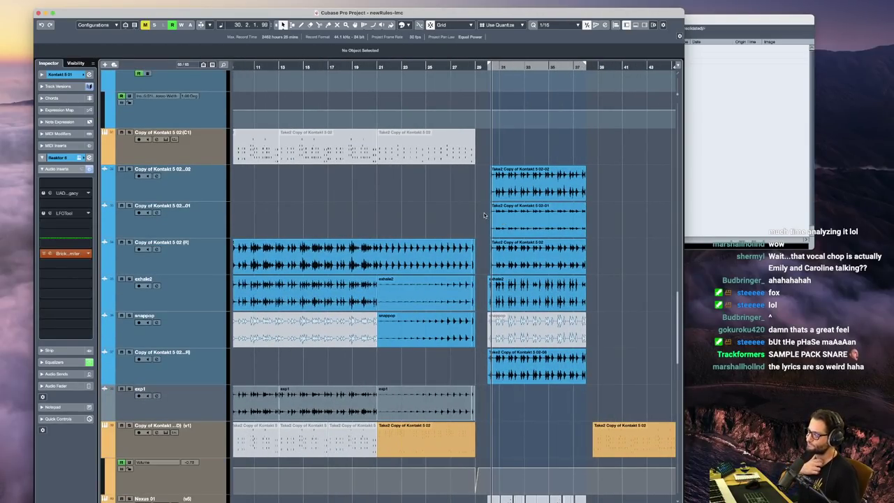
pyautogui.hscroll(3, 482, 219)
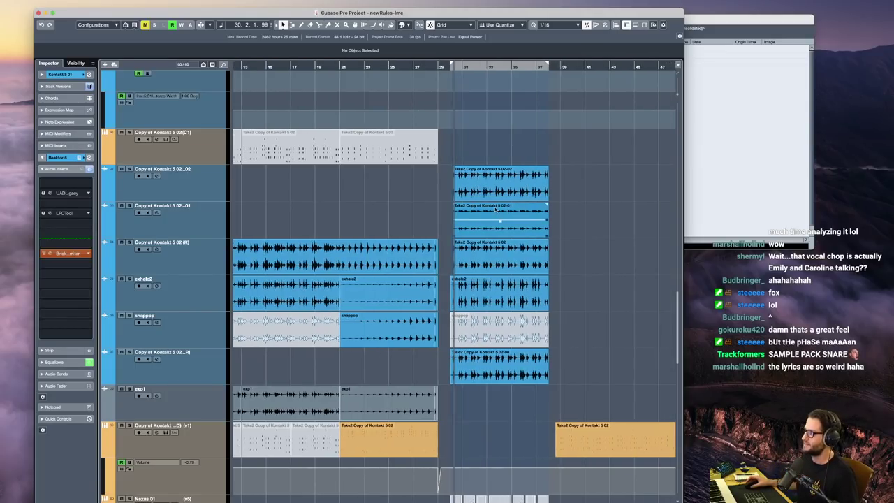
# Unmute the Copy of Kontakt 5 02 (C1) part starting at bar 13, solo its track and place the playback position at bar 13
pyautogui.click(196, 154)
pyautogui.hscroll(-1, 350, 179)
pyautogui.hscroll(-2, 335, 175)
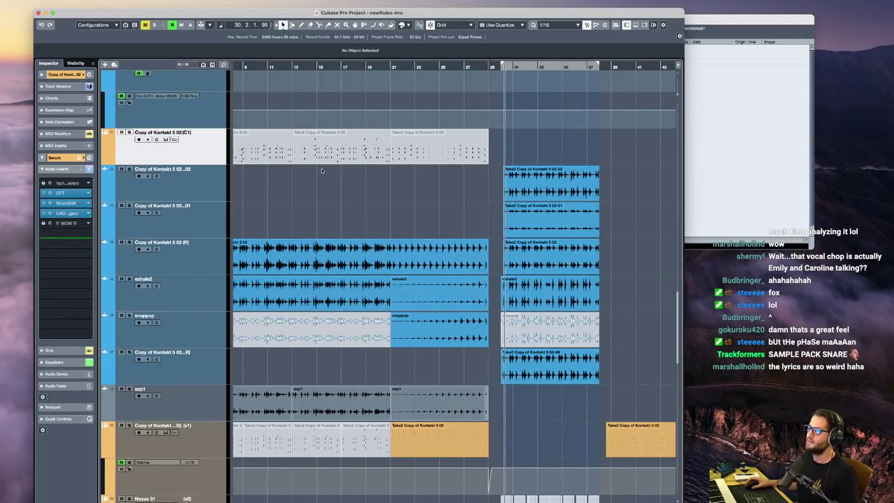
pyautogui.click(327, 149)
pyautogui.hscroll(-3, 350, 179)
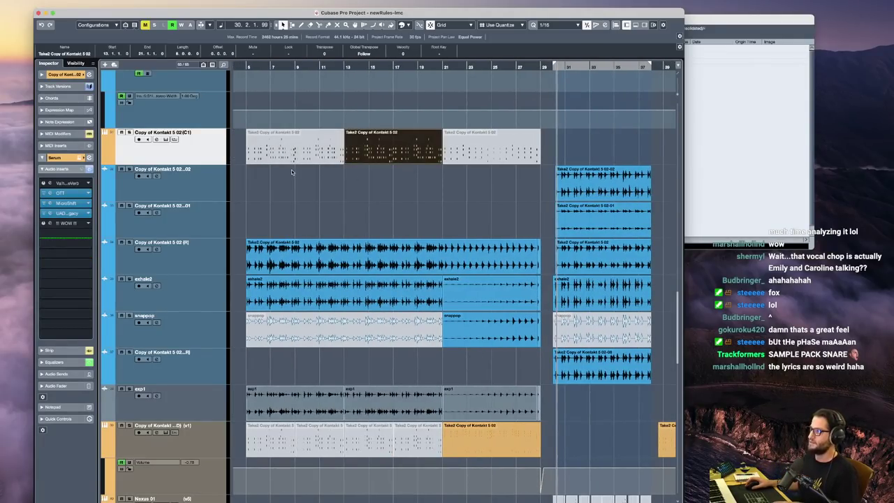
pyautogui.click(345, 175)
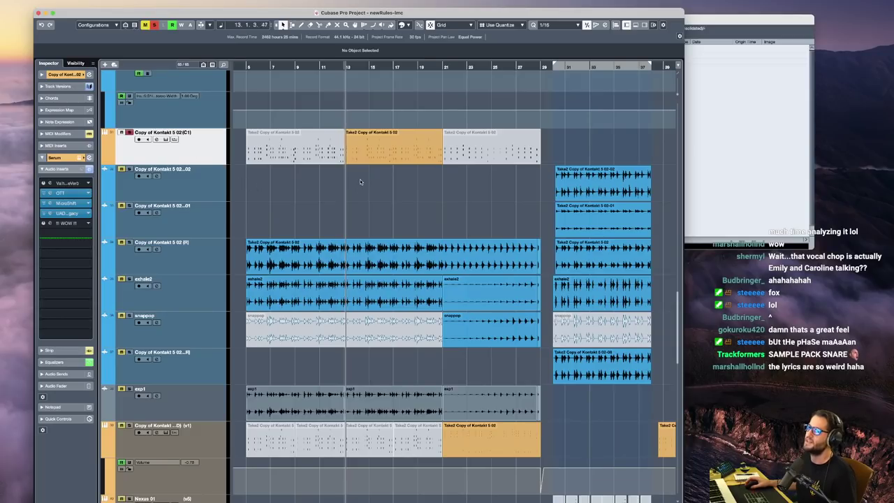
# Open the Serum instrument on the Copy of Kontakt 5 02 (C1) track to view its patch, and close it
pyautogui.click(48, 74)
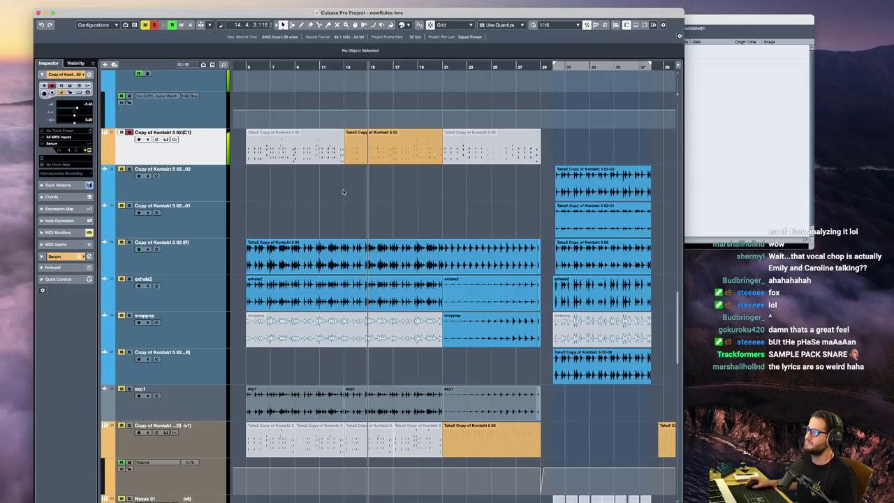
pyautogui.press('e')
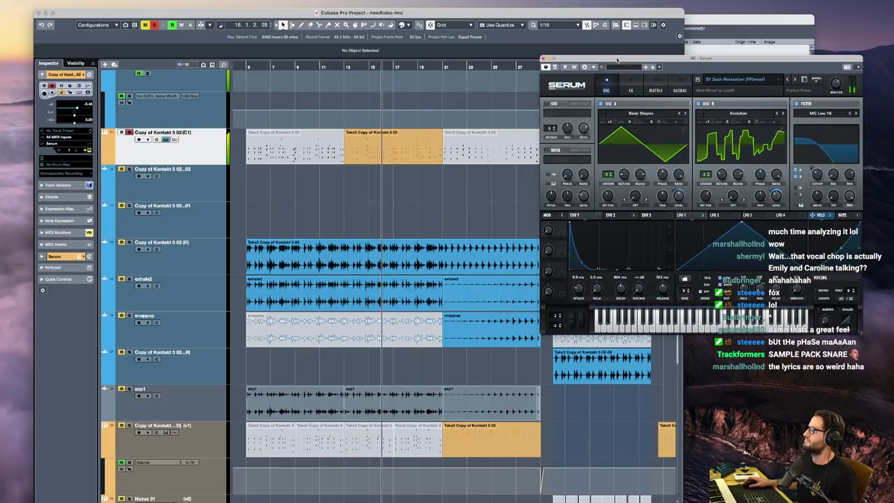
pyautogui.moveTo(615, 58); pyautogui.dragTo(368, 113)
pyautogui.press('super+w')
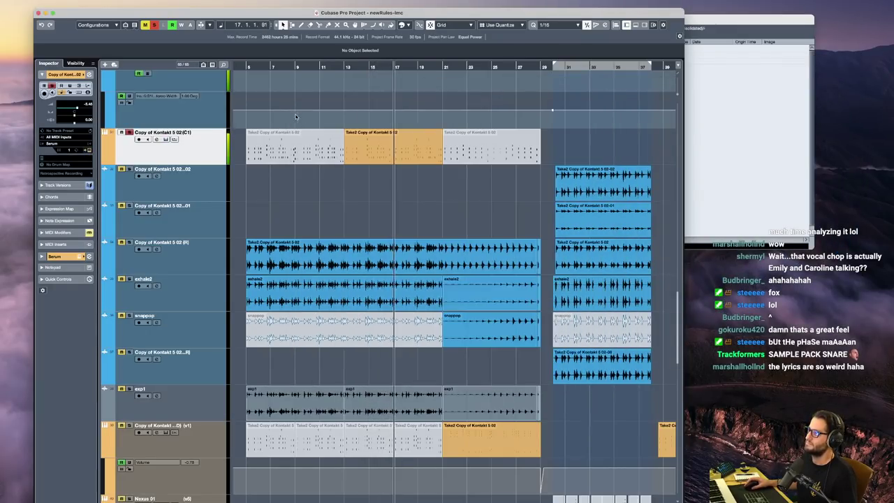
# Mute the Take2 clip at bar 13 on the C1 track, and solo the (R), exhale2 and exp1 tracks in turn
pyautogui.press('space')
pyautogui.click(415, 162)
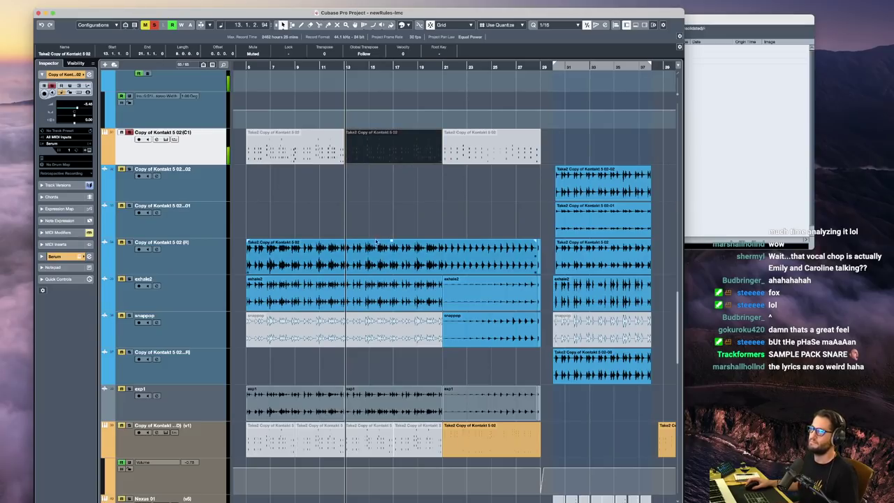
pyautogui.click(208, 270)
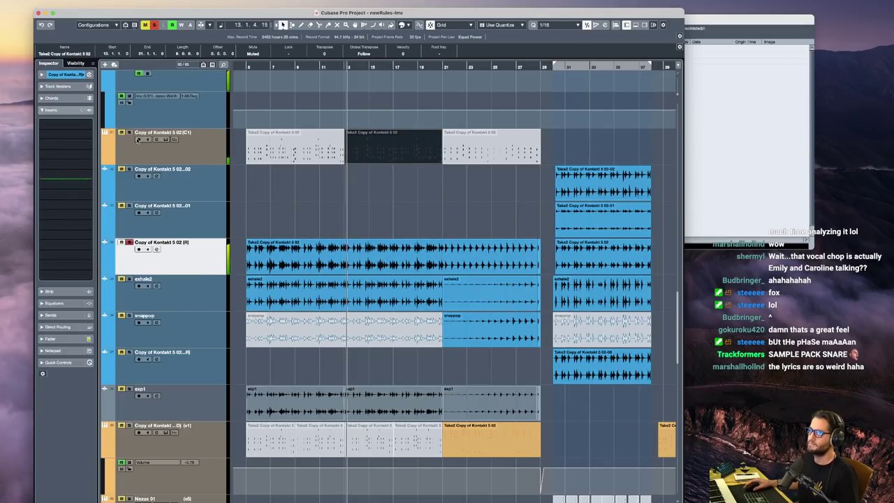
pyautogui.press('Down')
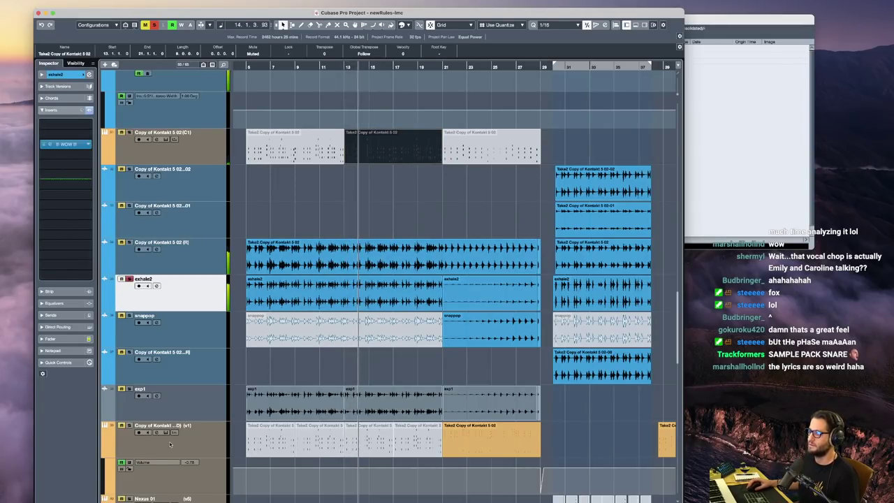
pyautogui.click(168, 406)
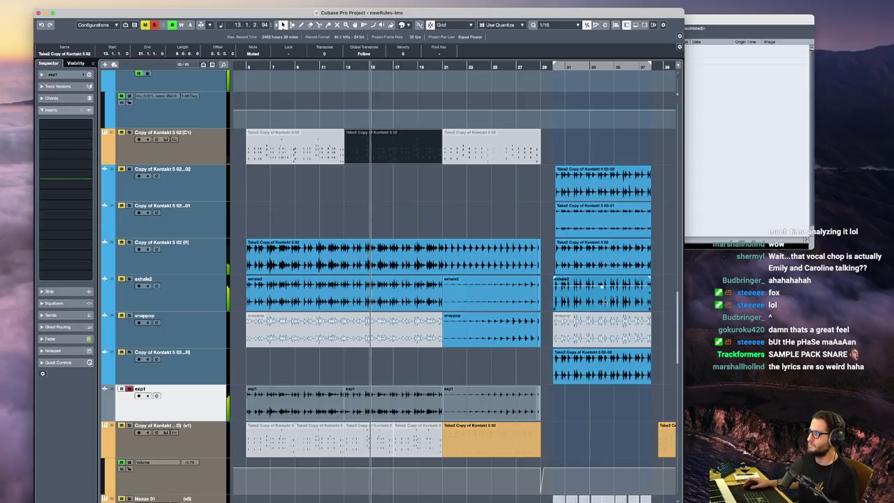
# Go to the looped section at bars 30 to 38 and zoom in on its stacked audio layers
pyautogui.press('l')
pyautogui.hscroll(2, 466, 365)
pyautogui.click(519, 148)
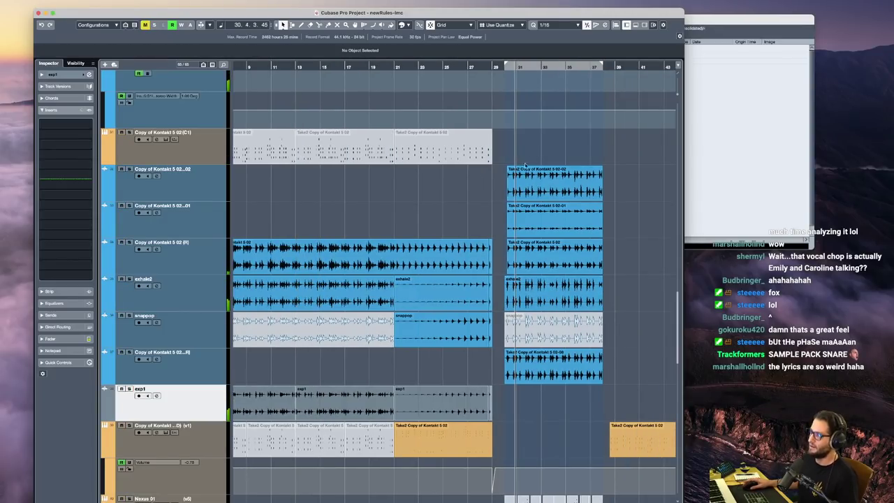
pyautogui.click(329, 153)
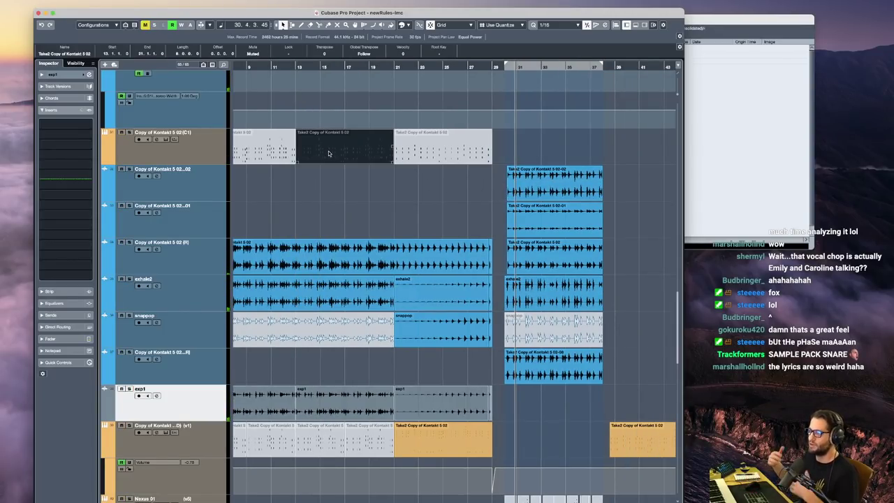
pyautogui.scroll(5, 581, 181)
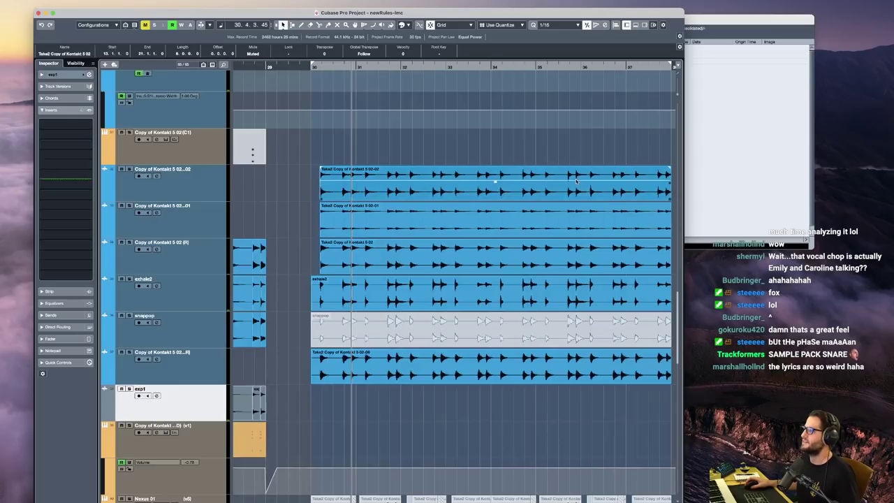
pyautogui.scroll(-1, 291, 149)
pyautogui.click(296, 144)
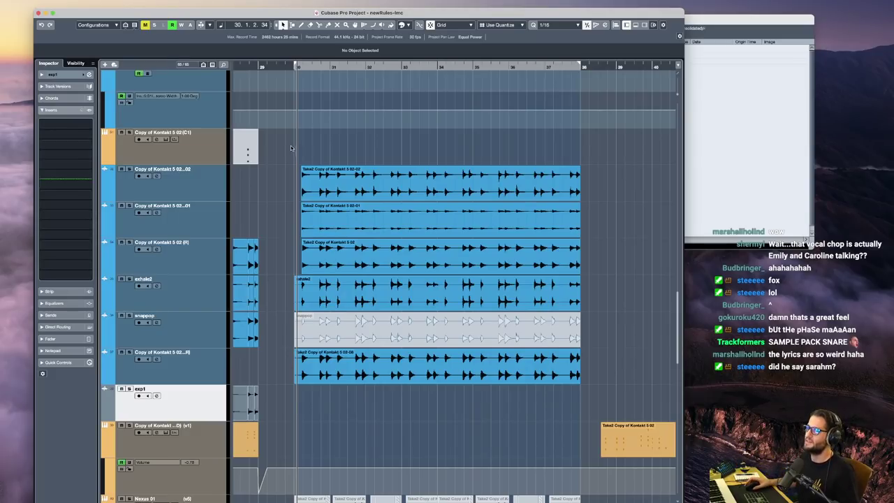
# Solo the ducker1 group and play its layers from bar 30
pyautogui.scroll(1, 297, 144)
pyautogui.click(176, 78)
pyautogui.scroll(3, 273, 240)
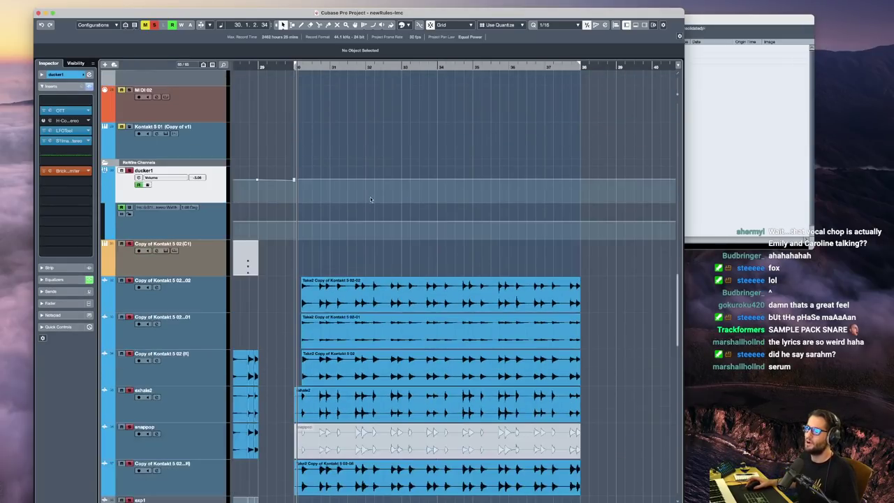
pyautogui.press('space')
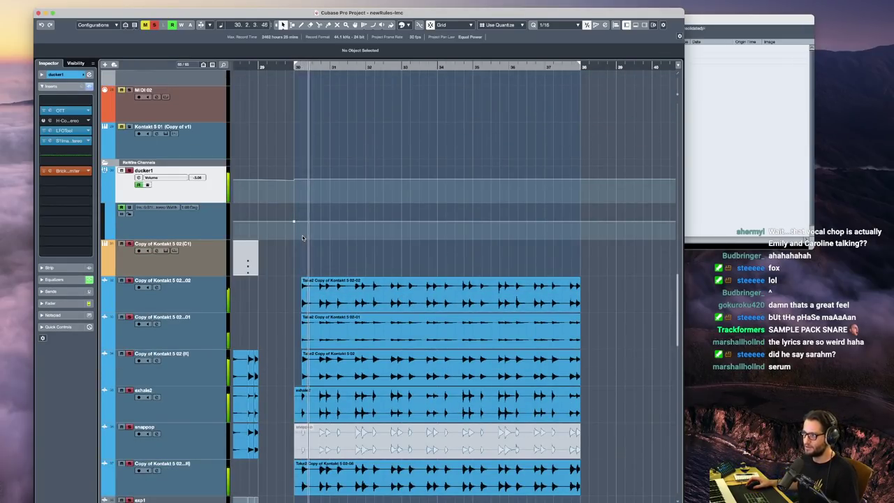
pyautogui.scroll(-2, 332, 282)
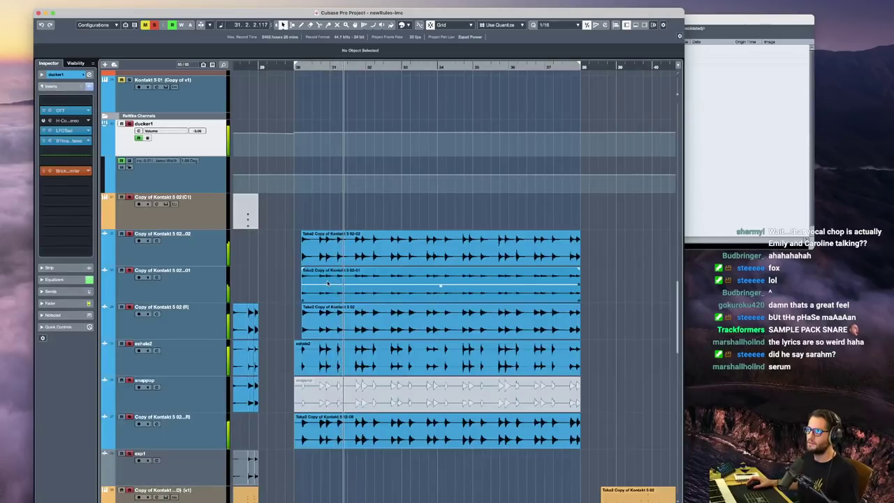
# Audition the ...02, ...01, (R), exhale2 and snappop layers by soloing each track in turn during playback
pyautogui.click(297, 256)
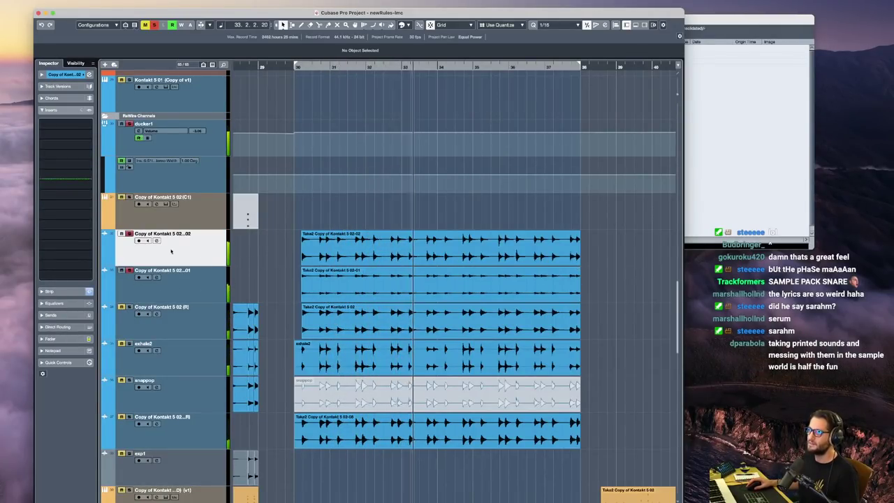
pyautogui.click(137, 279)
pyautogui.click(183, 334)
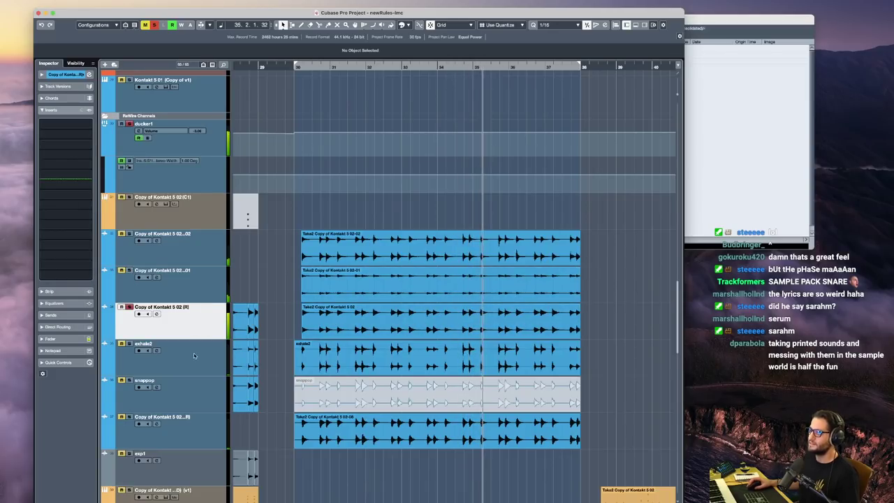
pyautogui.press('Down')
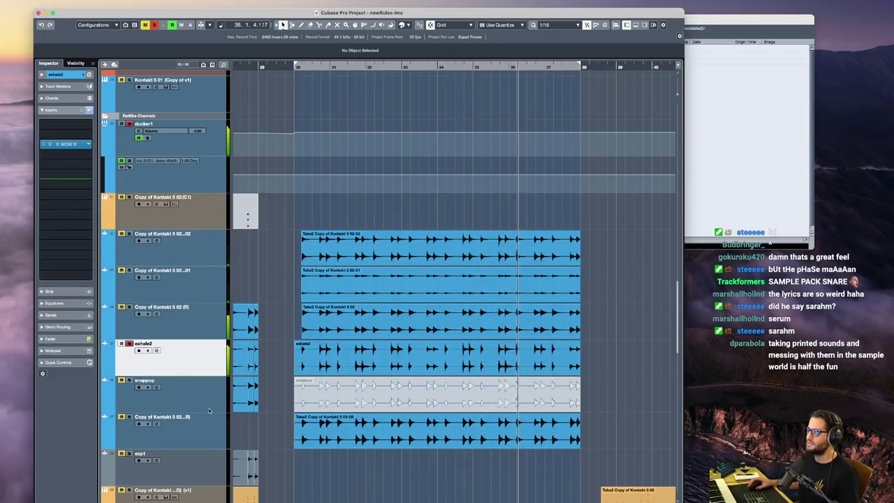
pyautogui.press('Down')
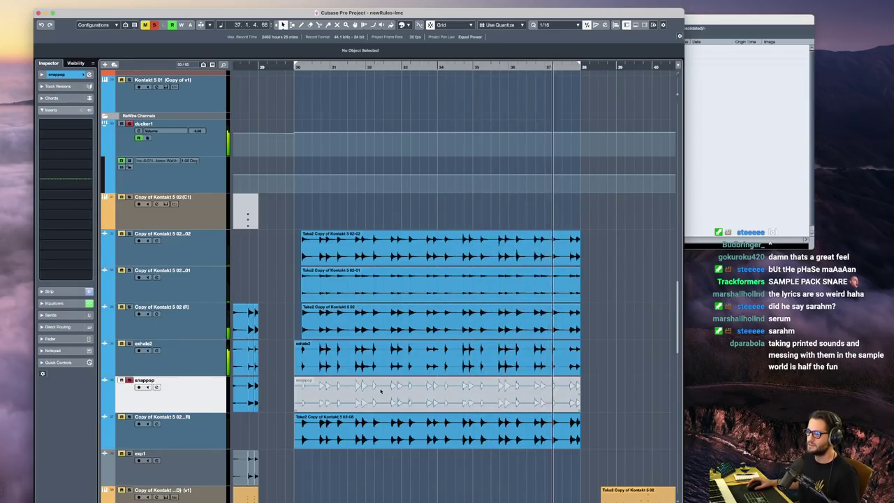
# Unmute the snappop clip at bar 30 and play the section
pyautogui.press('space')
pyautogui.click(403, 389)
pyautogui.press('space')
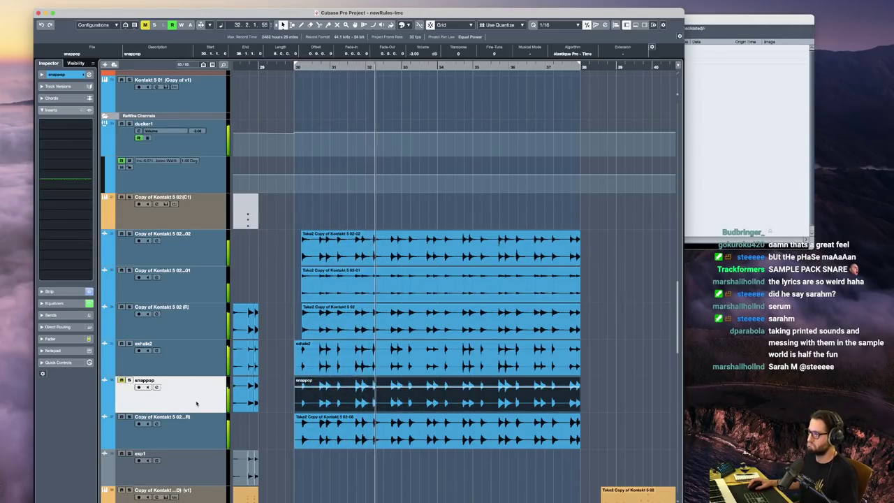
# Solo the printed Kontakt track directly below snappop, listen to it alone, and turn its solo off
pyautogui.click(205, 433)
pyautogui.press('s')
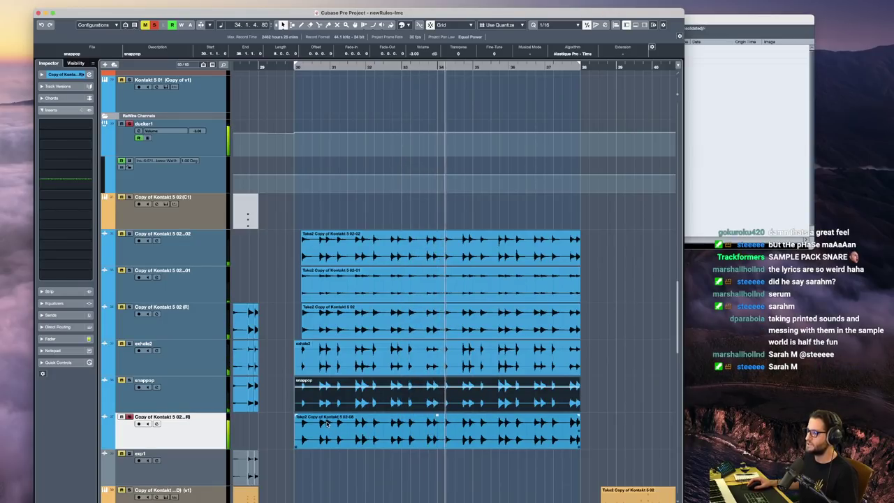
pyautogui.press('space')
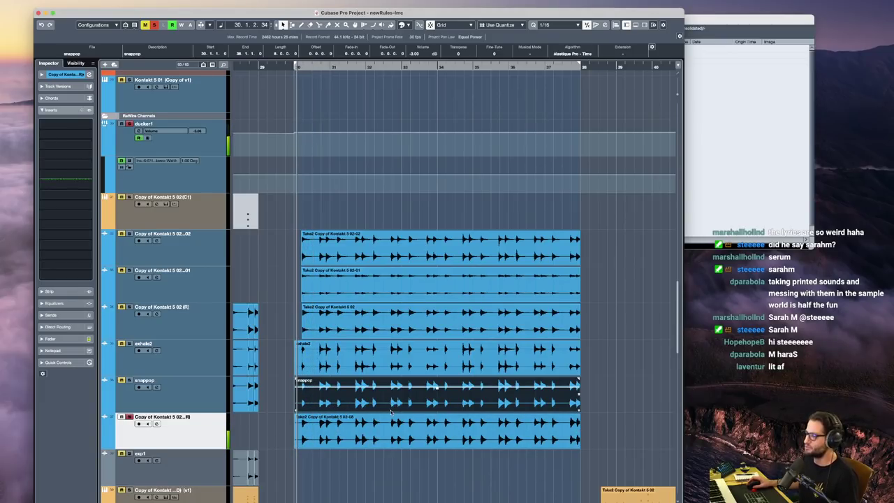
pyautogui.press('s')
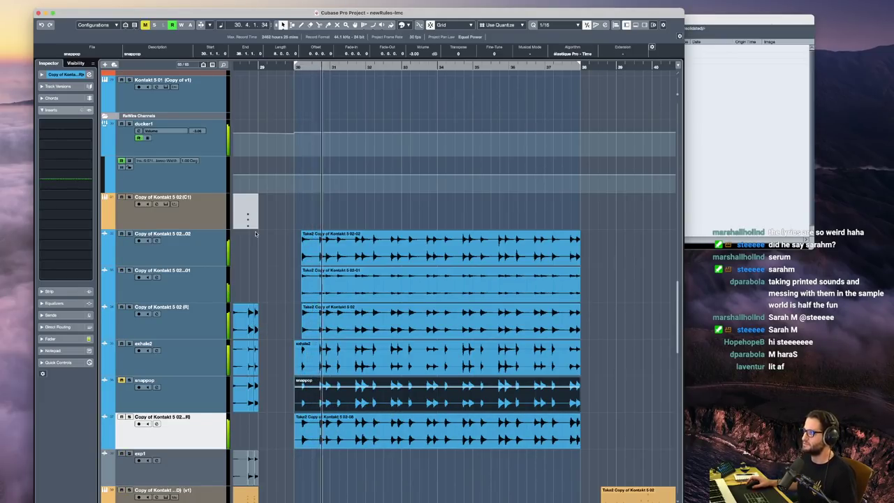
# Solo ducker1 again and replay the opening of the combined layers at bar 30
pyautogui.click(190, 178)
pyautogui.press('space')
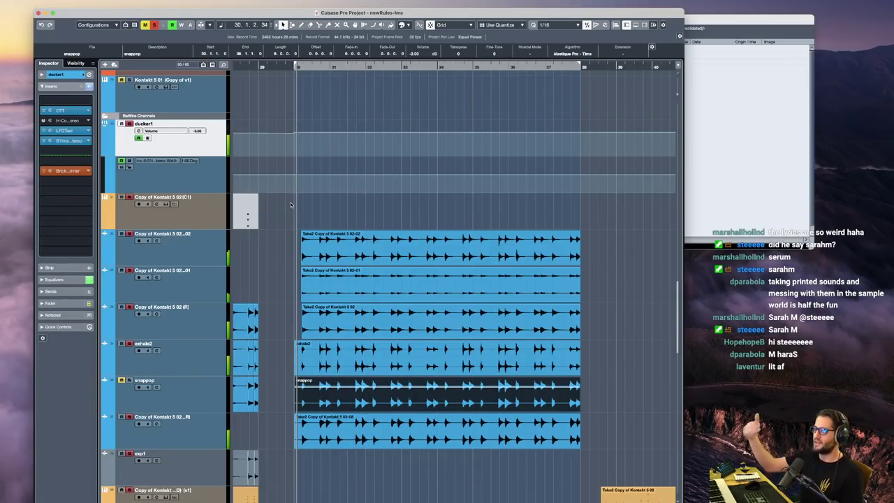
pyautogui.press('space')
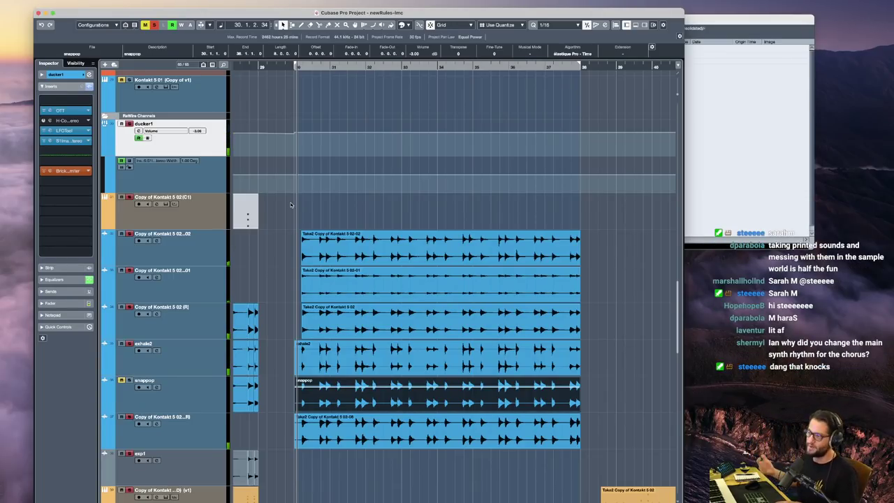
pyautogui.press('space')
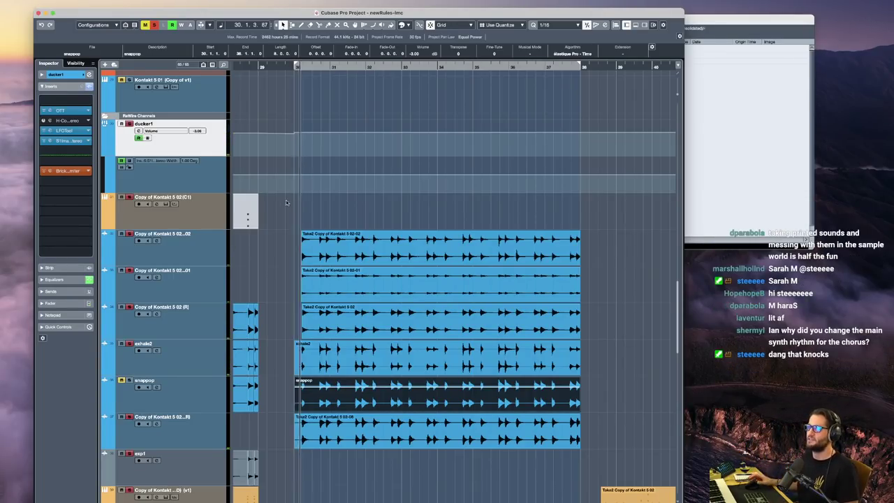
pyautogui.press('space')
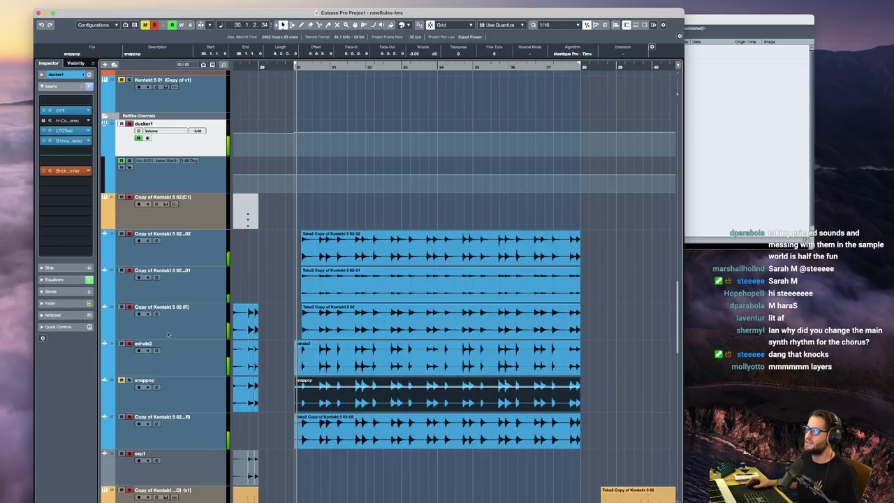
# Open ducker1's OTT, LFOTool and S1 Imager inserts and arrange their windows so none overlap
pyautogui.click(61, 110)
pyautogui.click(65, 131)
pyautogui.click(68, 141)
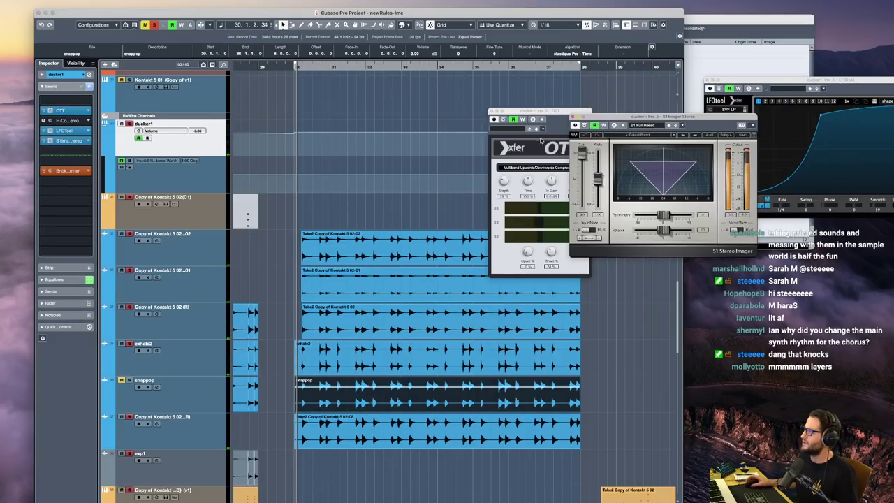
pyautogui.moveTo(778, 82); pyautogui.dragTo(476, 324)
pyautogui.moveTo(654, 117); pyautogui.dragTo(629, 195)
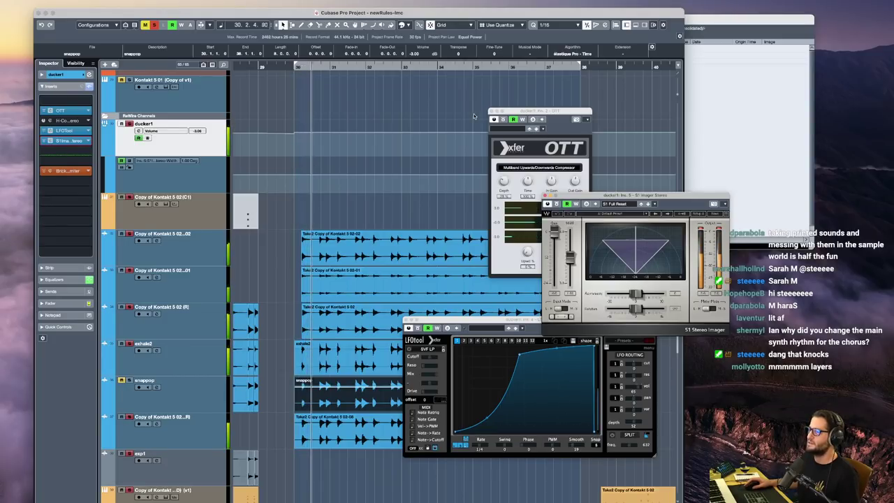
pyautogui.moveTo(521, 112); pyautogui.dragTo(411, 111)
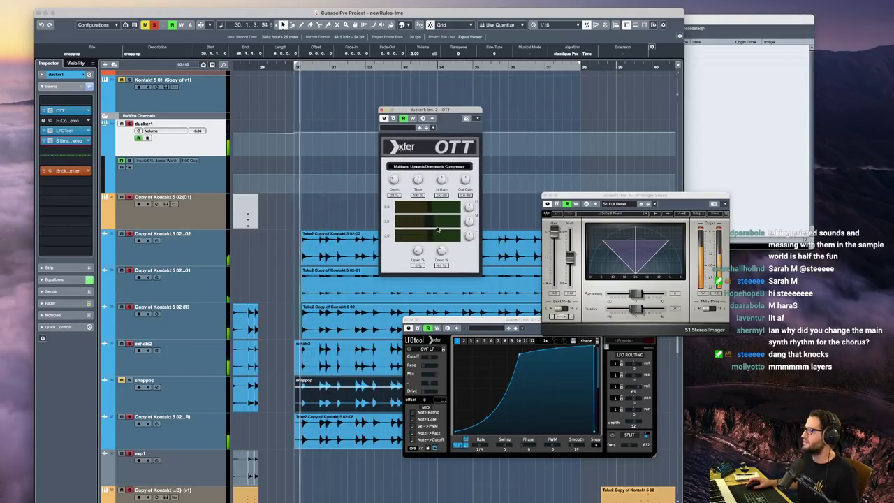
pyautogui.moveTo(645, 196); pyautogui.dragTo(621, 147)
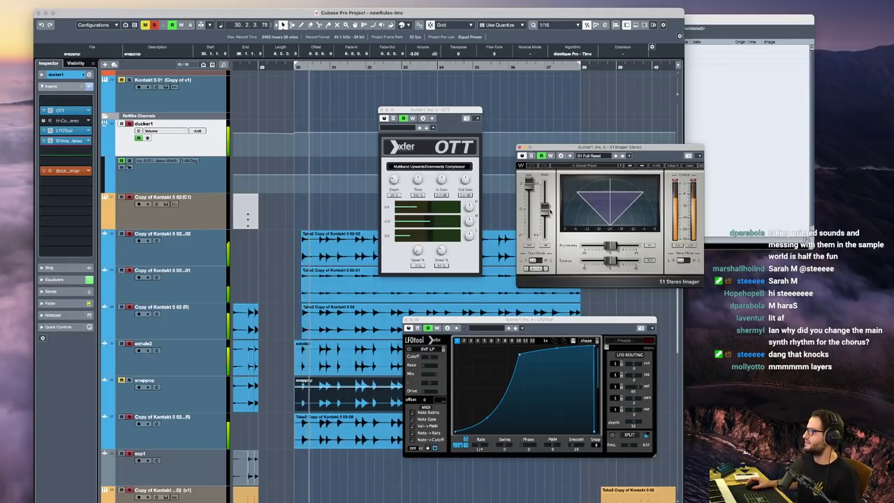
# Zoom out to show ducker1's automation around bar 30, moving the OTT window away from the automation lanes
pyautogui.hotkey('shift', 'f')
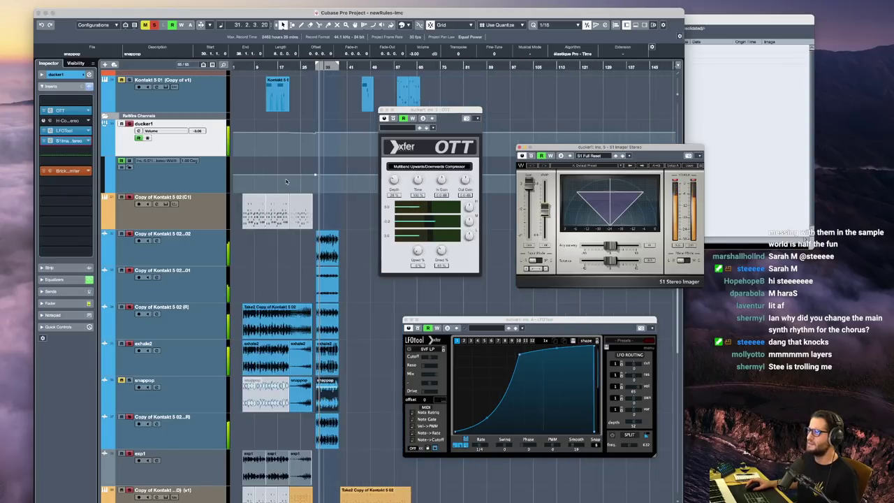
pyautogui.press('space')
pyautogui.press('h')
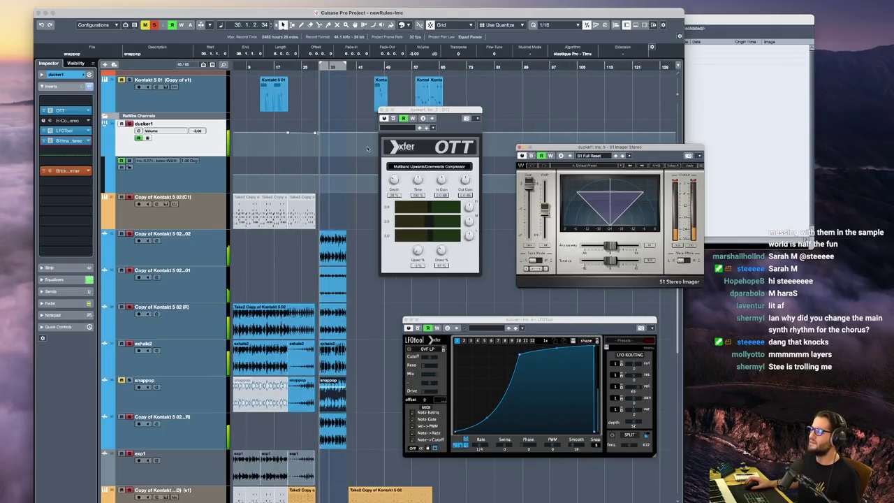
pyautogui.moveTo(422, 110); pyautogui.dragTo(544, 114)
pyautogui.press('space')
pyautogui.press('h')
pyautogui.hscroll(-2, 320, 182)
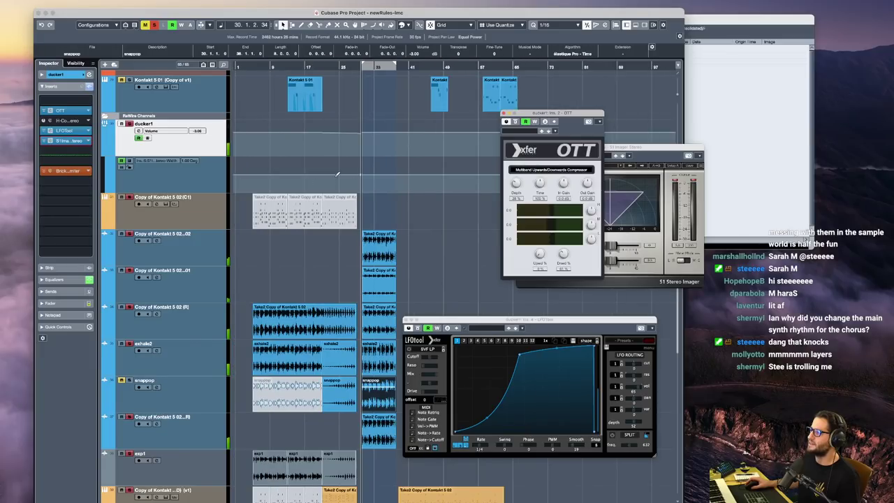
# Try to lower the S1 Imager stereo width automation just before bar 30, and undo it
pyautogui.moveTo(355, 175); pyautogui.dragTo(354, 185)
pyautogui.press('super+z')
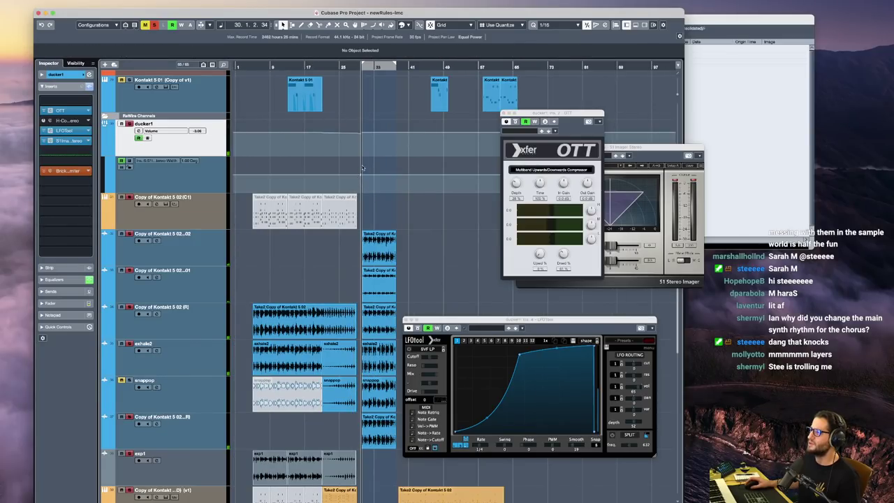
# Bring the S1 Imager window in front of OTT and play the section from bar 30
pyautogui.scroll(1, 386, 209)
pyautogui.moveTo(622, 141); pyautogui.dragTo(519, 139)
pyautogui.press('space')
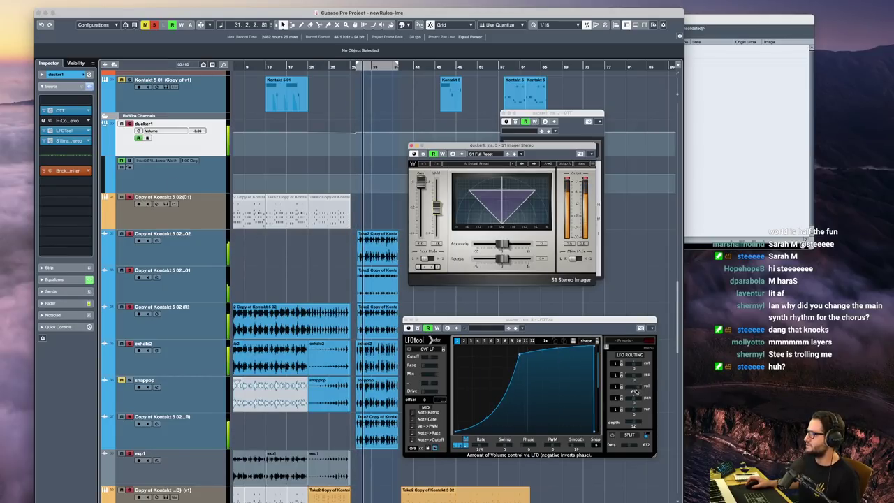
# Stop playback and close ducker1's S1 Imager, LFOTool and OTT windows
pyautogui.click(417, 328)
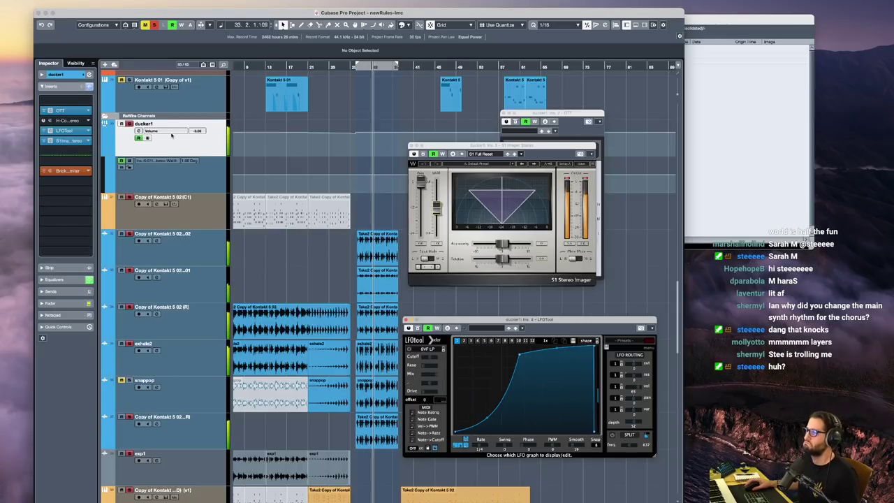
pyautogui.press('space')
pyautogui.click(423, 147)
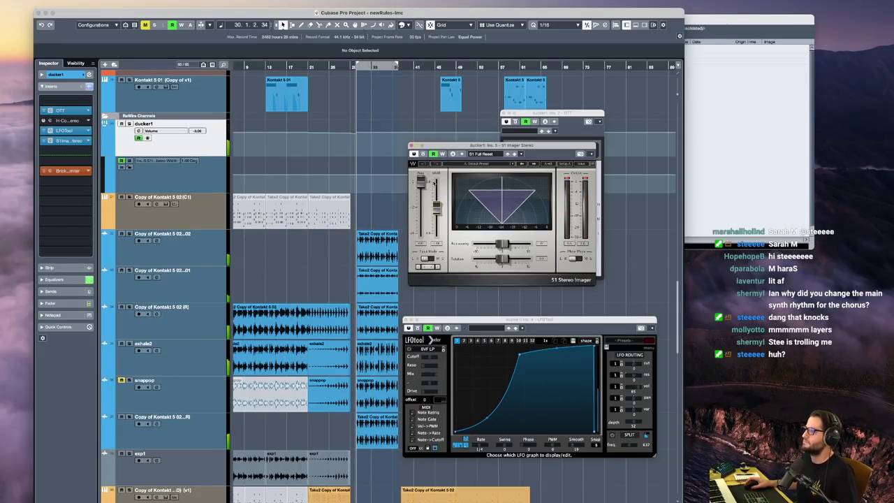
pyautogui.press('super+w')
pyautogui.click(465, 324)
pyautogui.press('super+w')
pyautogui.click(567, 119)
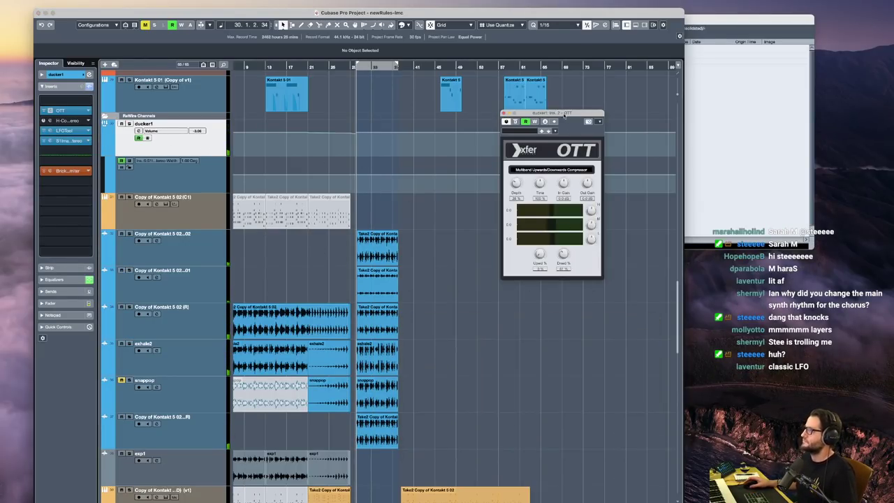
pyautogui.press('super+w')
# Solo the Copy of Kontakt (v1) synth track below exp1 and play its pre-chorus part from bar 23
pyautogui.scroll(-3, 380, 350)
pyautogui.scroll(-8, 370, 343)
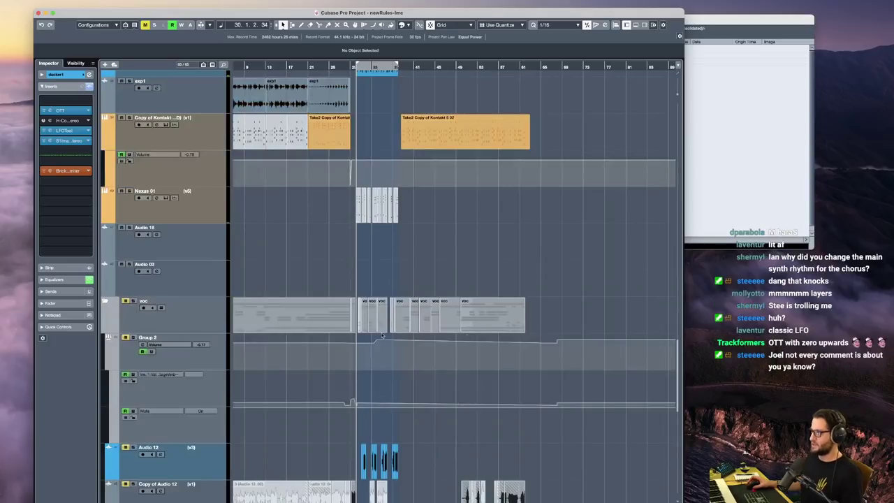
pyautogui.scroll(3, 319, 254)
pyautogui.click(319, 254)
pyautogui.click(175, 234)
pyautogui.press('s')
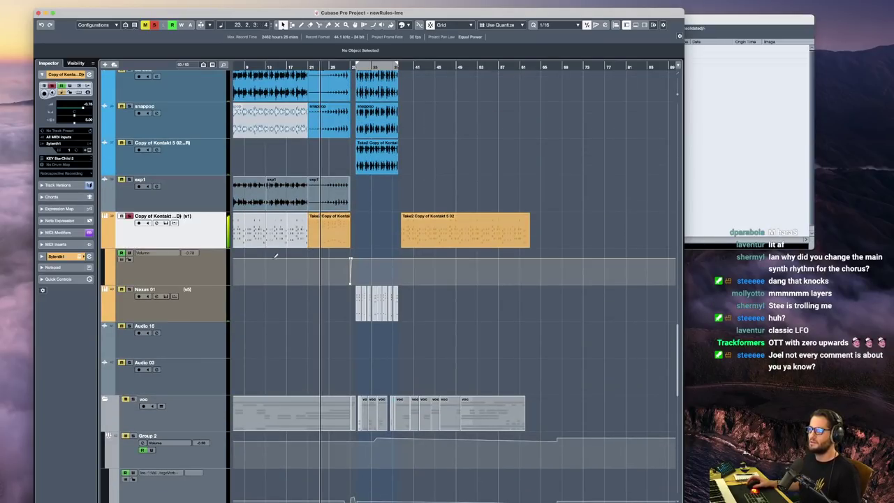
pyautogui.press('h')
pyautogui.press('h')
pyautogui.press('space')
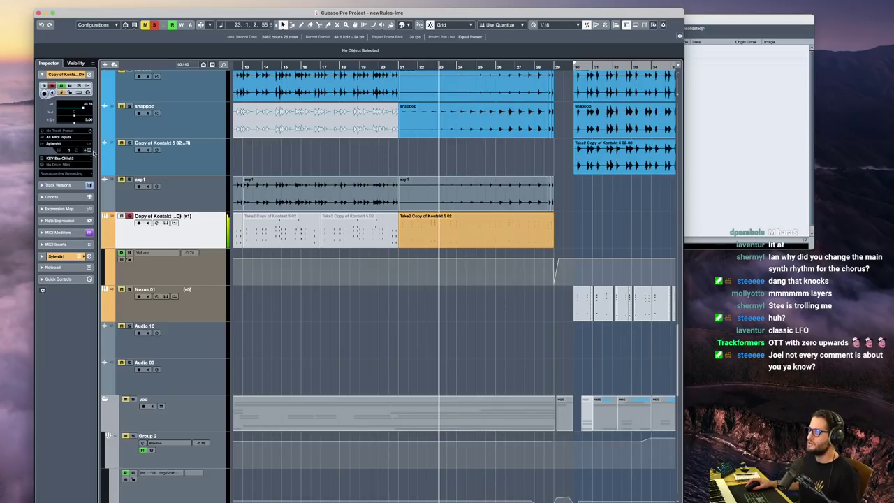
# Open the soloed track's Sylenth1 instrument to view its KEY StarChild 2 preset, place it below the clips, and close it
pyautogui.click(89, 150)
pyautogui.moveTo(562, 124); pyautogui.dragTo(454, 308)
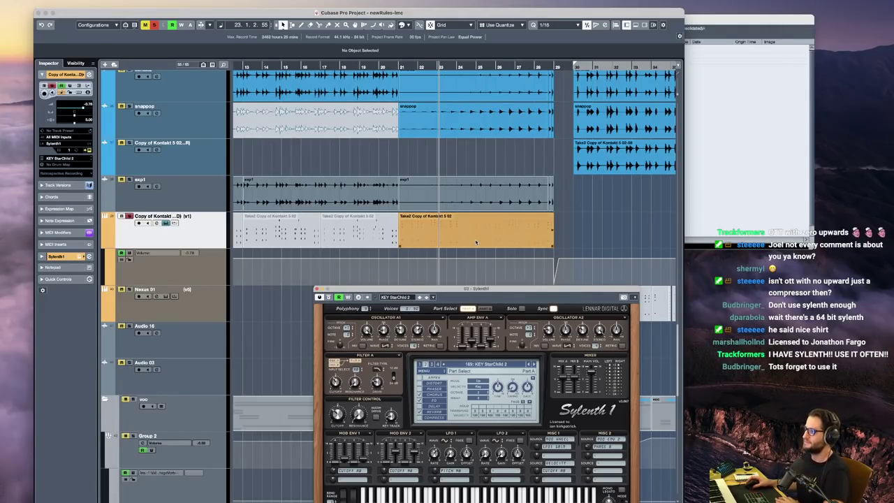
pyautogui.click(317, 288)
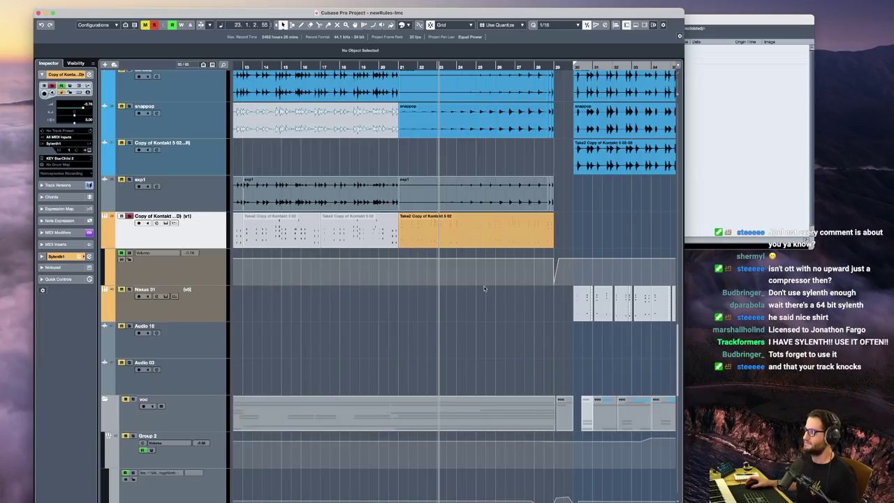
# Reopen Sylenth1, audition the synth part from just before bar 21 with its window visible, and close the instrument
pyautogui.press('g')
pyautogui.press('g')
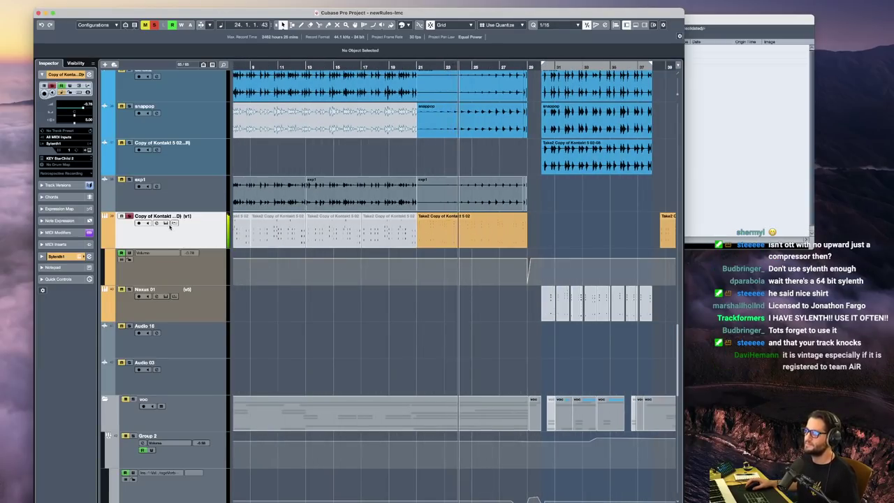
pyautogui.click(167, 224)
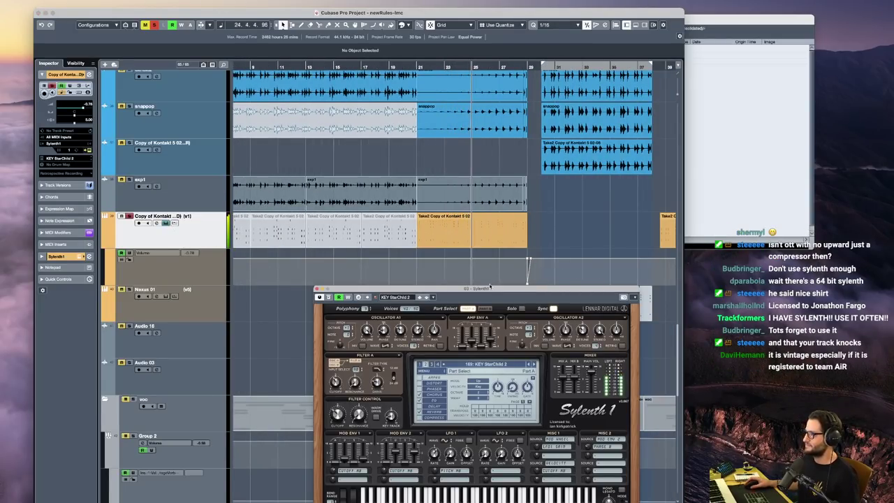
pyautogui.moveTo(438, 289); pyautogui.dragTo(430, 276)
pyautogui.scroll(5, 430, 264)
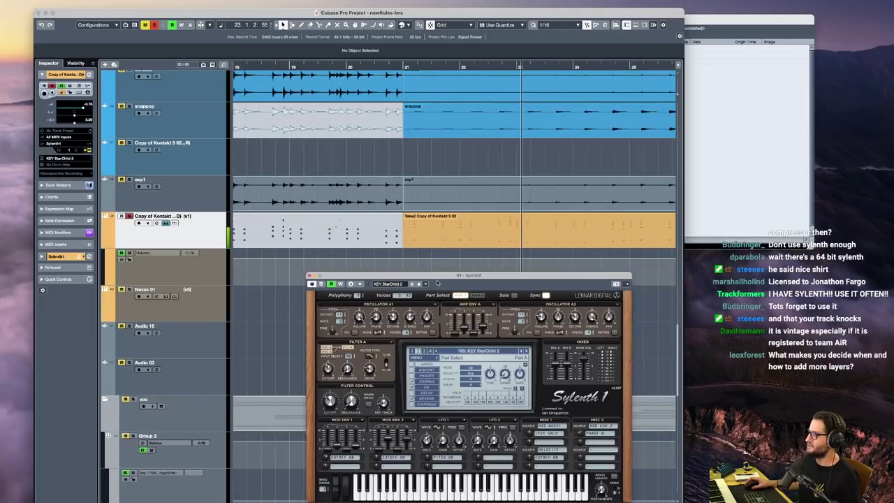
pyautogui.click(400, 266)
pyautogui.press('space')
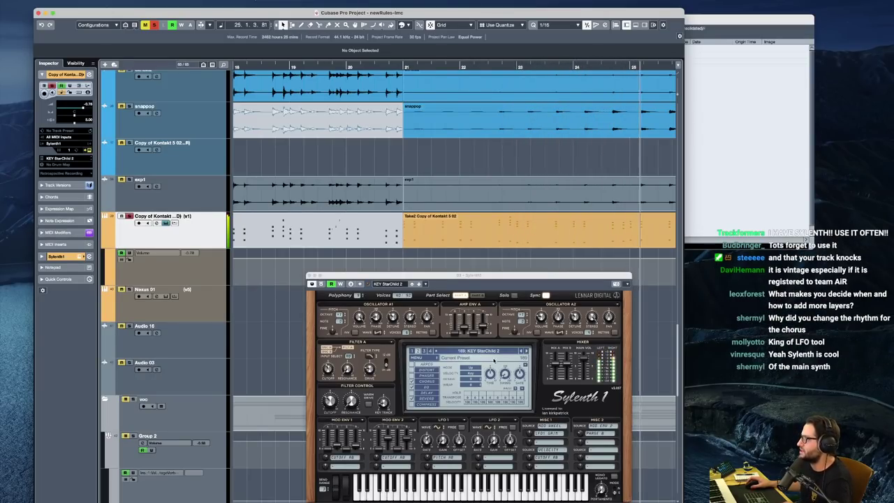
pyautogui.press('space')
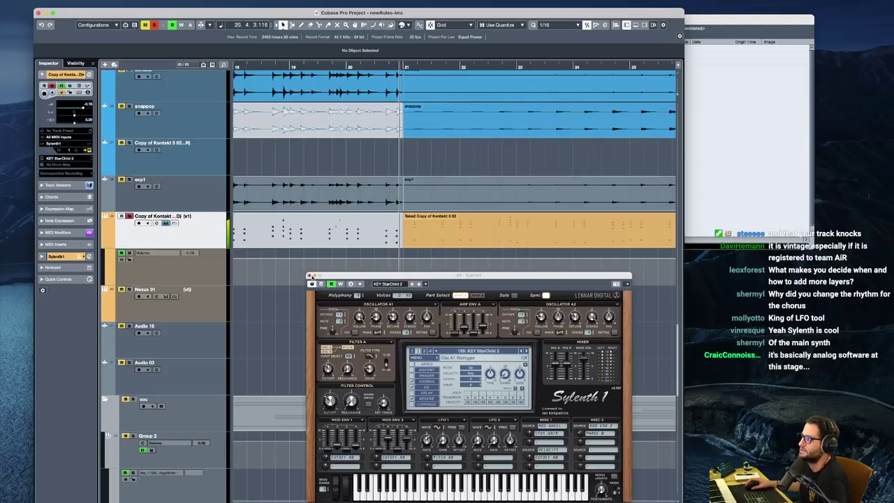
pyautogui.click(310, 276)
# Unmute the voc folder's tracks and play the chorus vocals from bar 30
pyautogui.hotkey('shift', 'f')
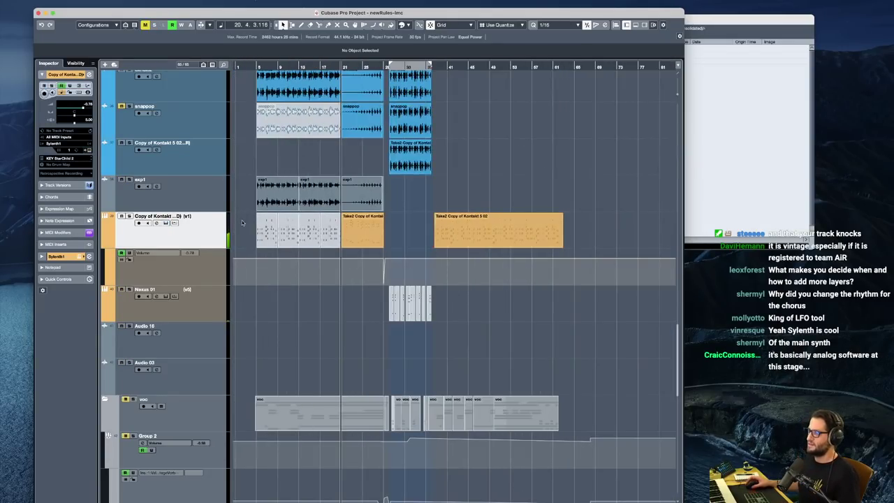
pyautogui.scroll(-8, 320, 210)
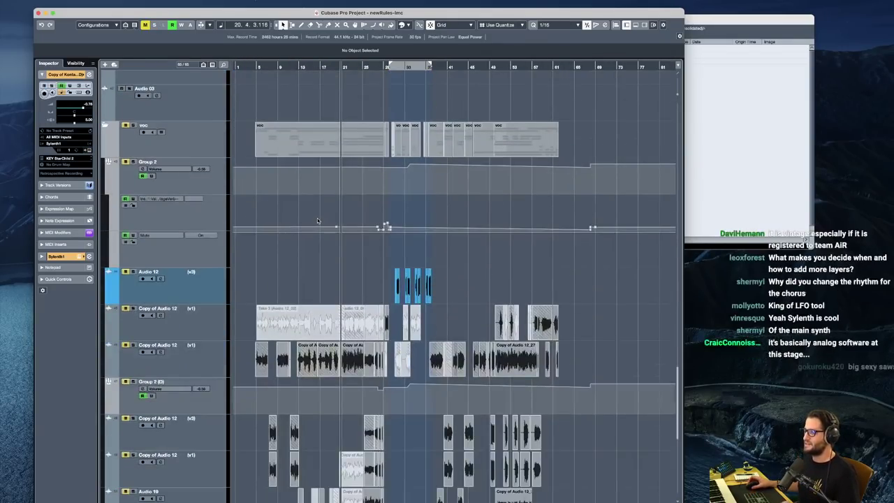
pyautogui.scroll(3, 318, 221)
pyautogui.scroll(-4, 320, 221)
pyautogui.scroll(6, 382, 217)
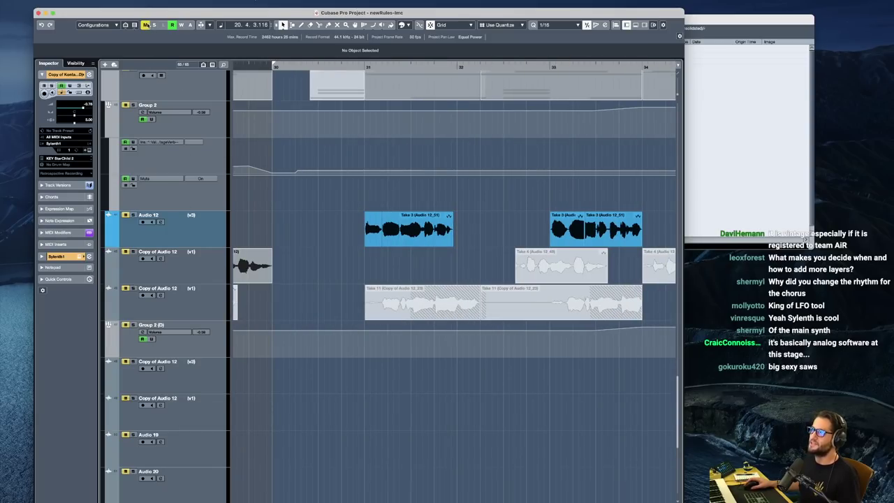
pyautogui.scroll(1, 144, 97)
pyautogui.click(145, 96)
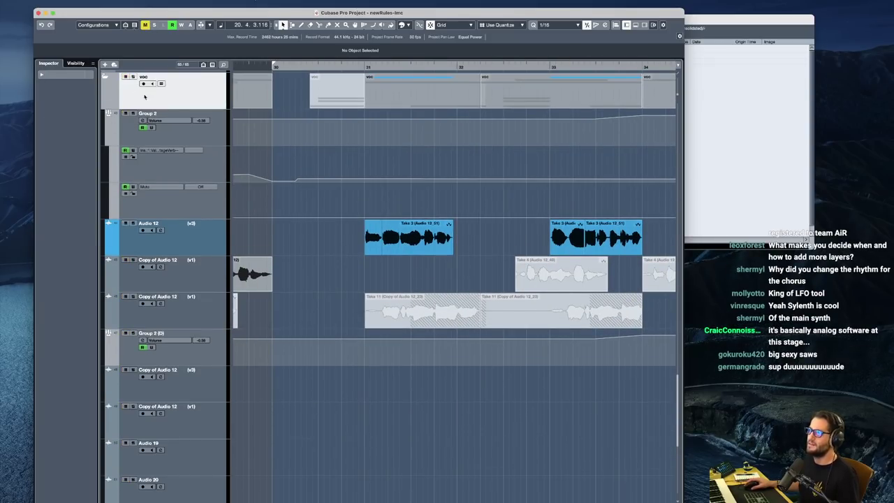
pyautogui.scroll(-3, 355, 166)
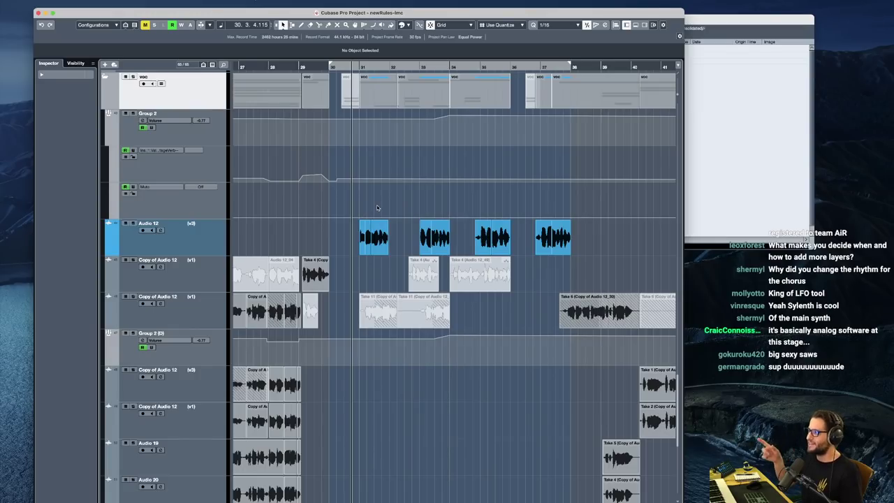
pyautogui.press('space')
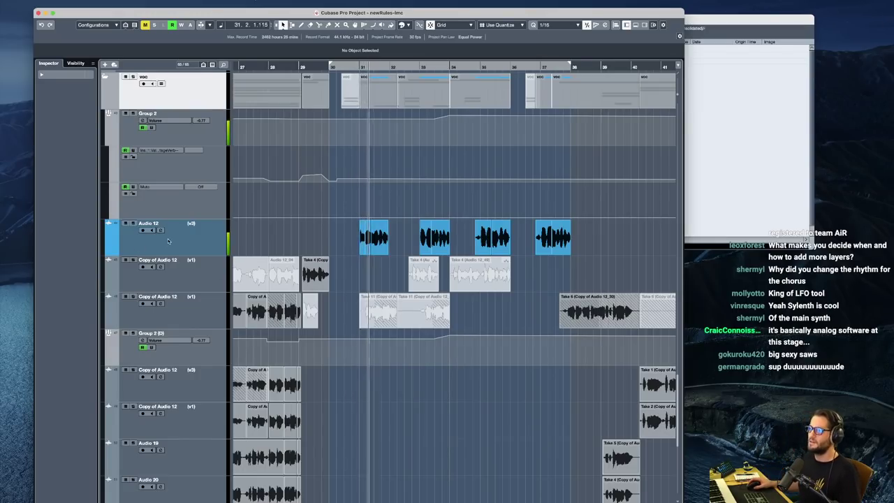
# Solo the Audio 12 vocal track and select the last chop of its bar 31 phrase
pyautogui.click(133, 224)
pyautogui.scroll(5, 389, 227)
pyautogui.press('space')
pyautogui.click(394, 249)
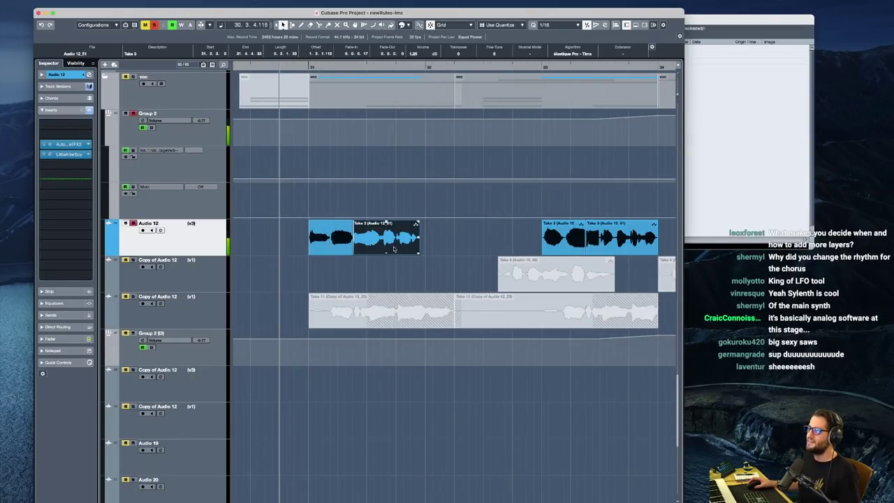
pyautogui.hscroll(-2, 407, 247)
pyautogui.scroll(-1, 408, 247)
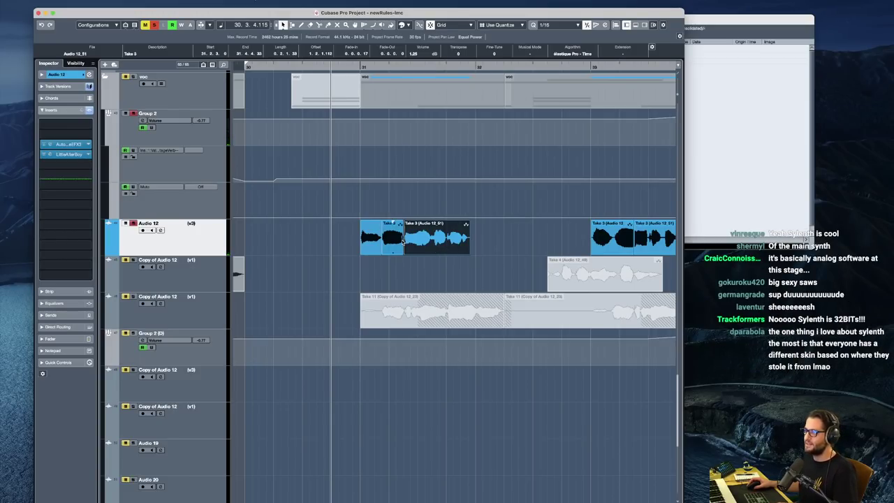
# Try to extend one Audio 12 vocal chop over 30.3.1 to 32.4.1, audition the unchopped phrase, and undo the changes
pyautogui.press('super+z')
pyautogui.moveTo(395, 259); pyautogui.dragTo(307, 255)
pyautogui.press('Delete')
pyautogui.moveTo(360, 236); pyautogui.dragTo(384, 238)
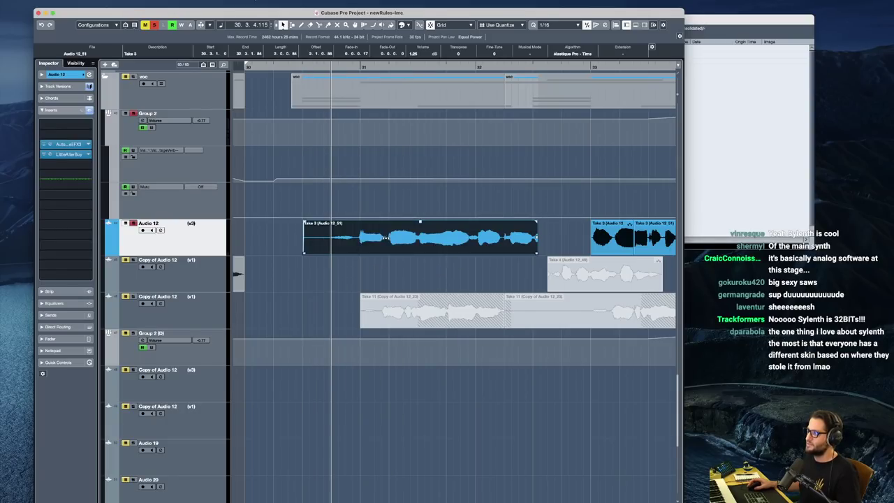
pyautogui.press('space')
pyautogui.moveTo(537, 253); pyautogui.dragTo(561, 254)
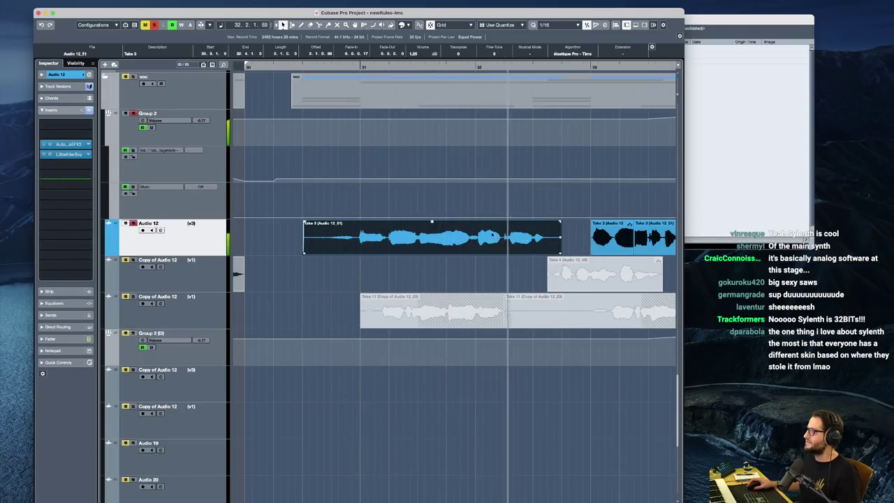
pyautogui.click(343, 202)
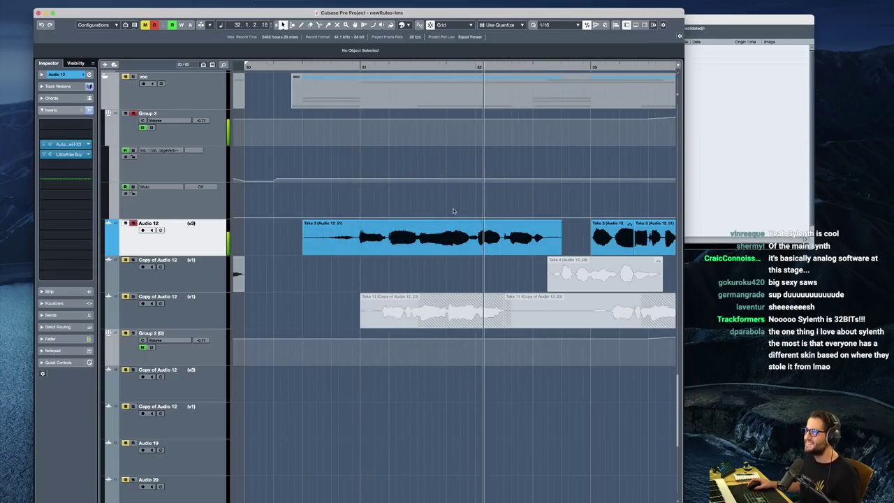
pyautogui.press('space')
pyautogui.press('super+z')
pyautogui.press('super+z')
pyautogui.press('super+z')
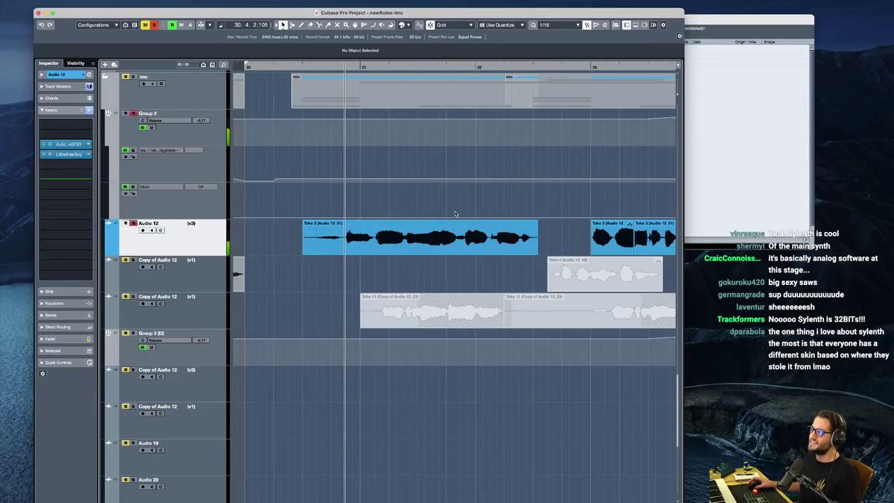
pyautogui.press('super+z')
pyautogui.press('super+z')
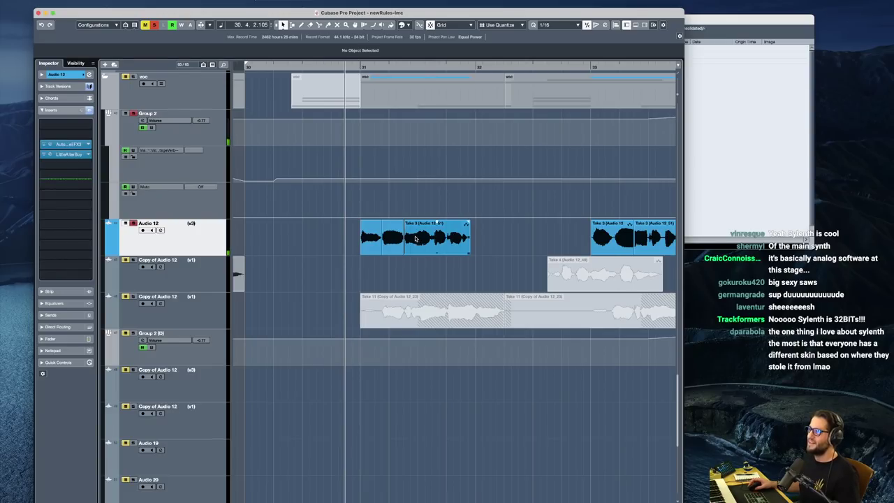
# Select the first chop of Audio 12's bar 31 phrase and play the chopped vocal
pyautogui.click(374, 244)
pyautogui.scroll(2, 388, 245)
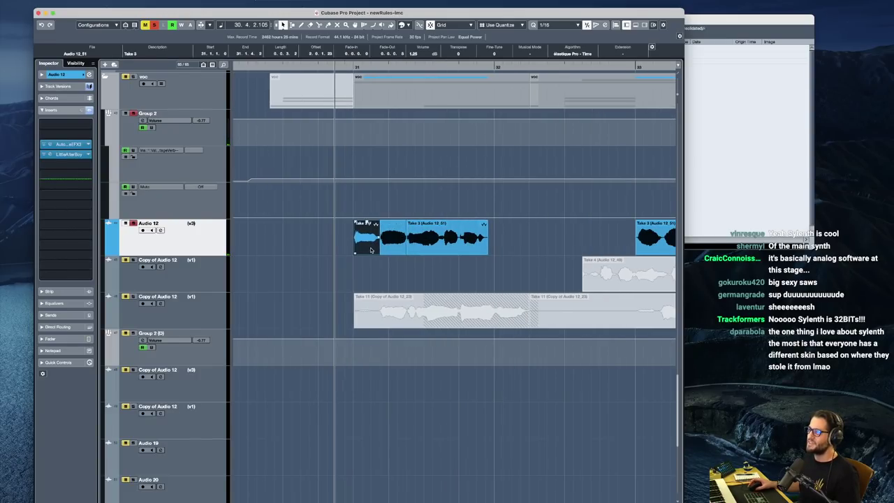
pyautogui.press('space')
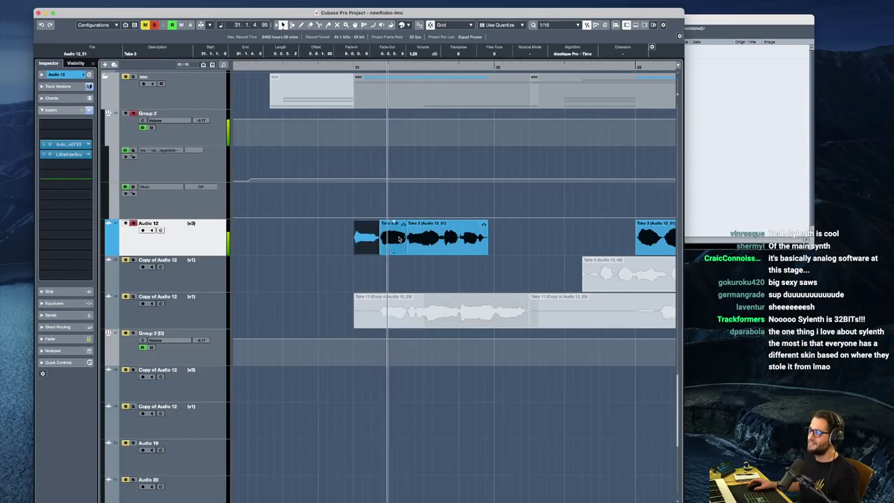
pyautogui.press('space')
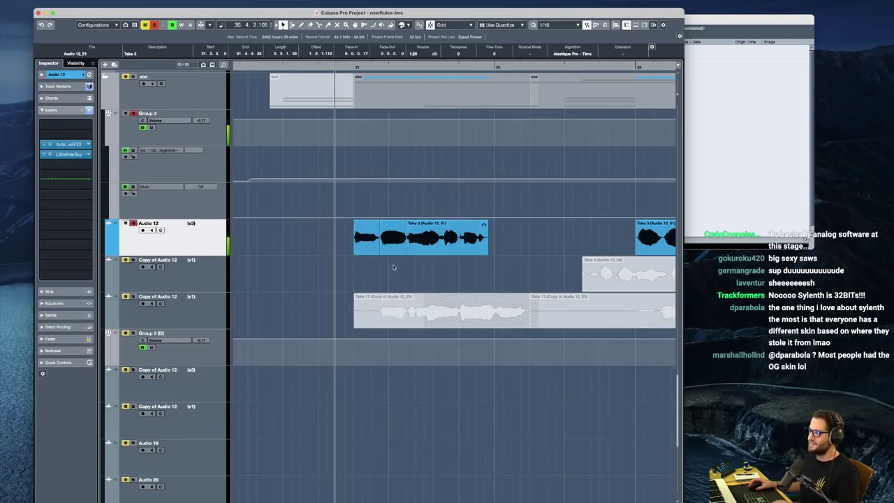
# Try to extend the last chop's start back to 30.3.2, audition it alone and from bar 29, and undo it
pyautogui.moveTo(355, 250); pyautogui.dragTo(299, 253)
pyautogui.press('space')
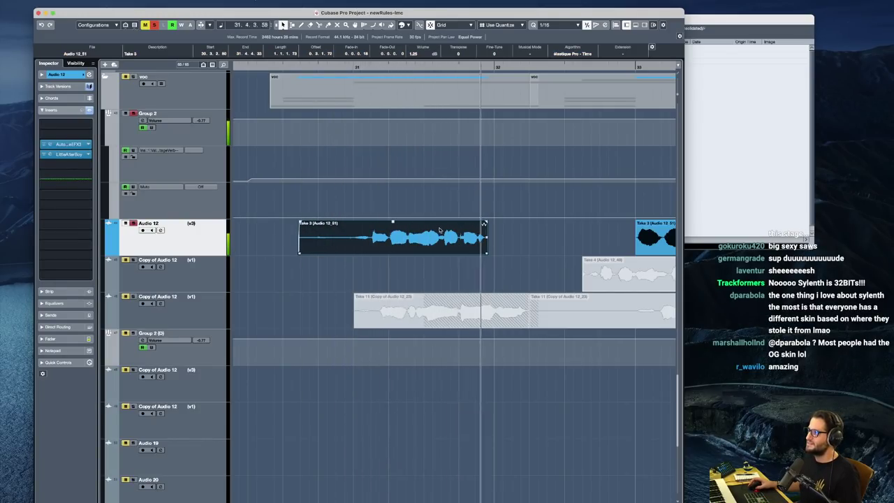
pyautogui.press('space')
pyautogui.hscroll(-3, 424, 226)
pyautogui.click(267, 241)
pyautogui.press('space')
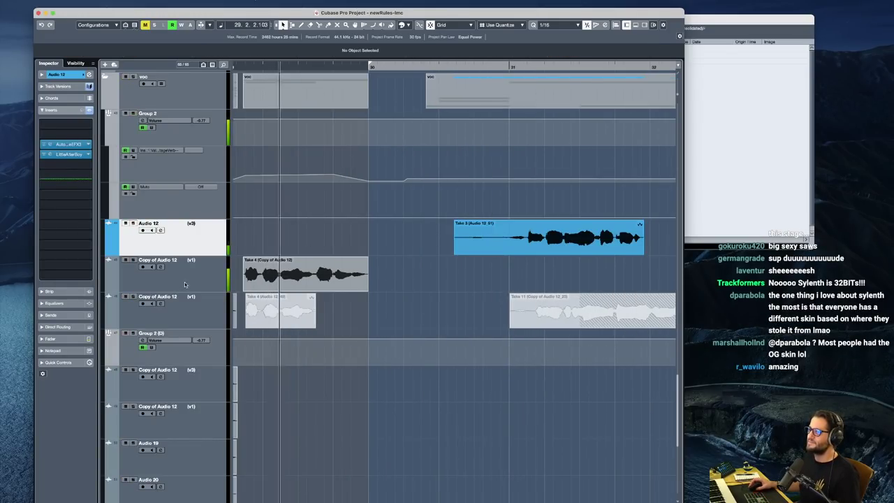
pyautogui.click(187, 281)
pyautogui.hscroll(3, 420, 271)
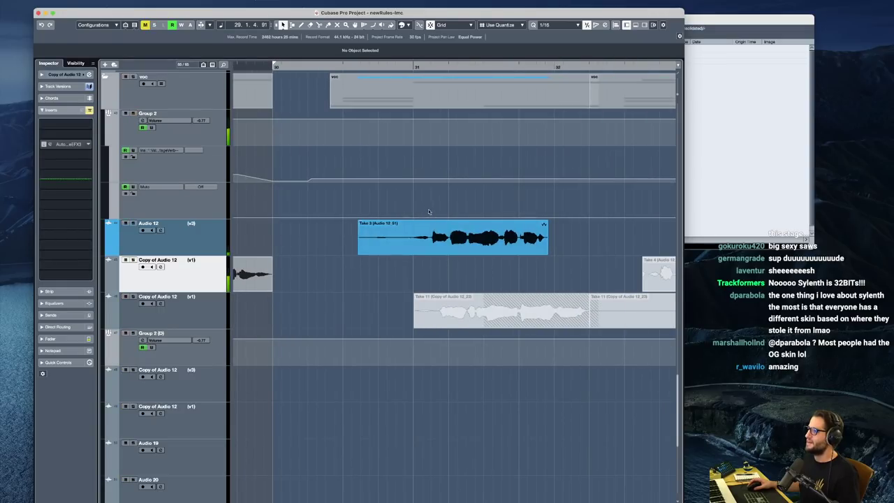
pyautogui.click(487, 246)
pyautogui.press('space')
pyautogui.press('super+z')
pyautogui.press('super+z')
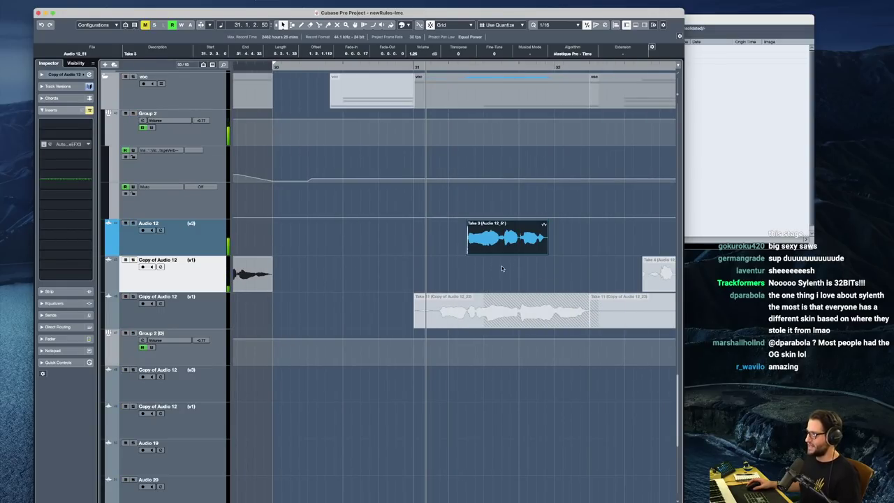
# Play the chopped Audio 12 phrase from just before bar 31 and select its last chop
pyautogui.click(407, 195)
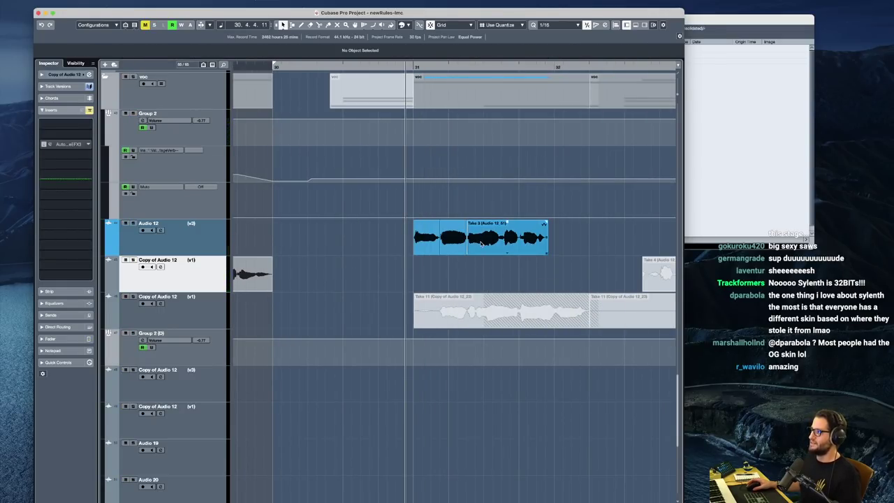
pyautogui.press('space')
pyautogui.hscroll(2, 447, 258)
pyautogui.click(454, 249)
pyautogui.press('space')
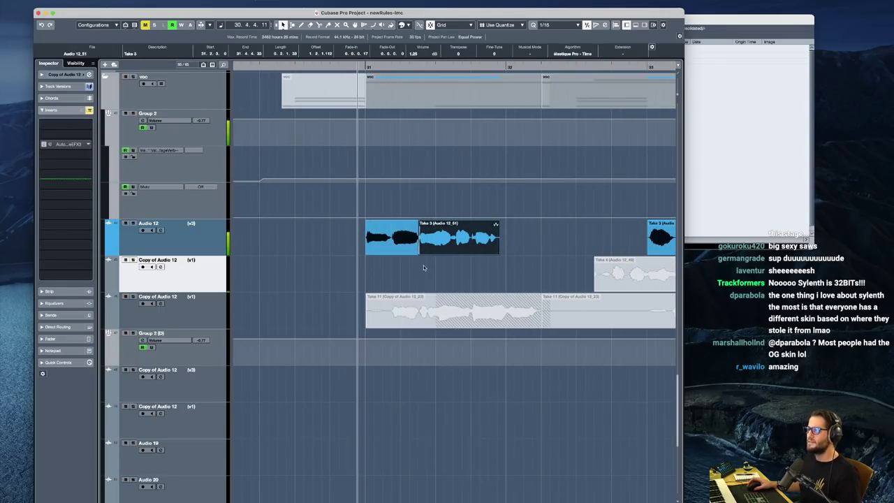
# Select the opening chop of Audio 12 at bar 31 and play the phrase through to bar 32
pyautogui.click(379, 241)
pyautogui.press('space')
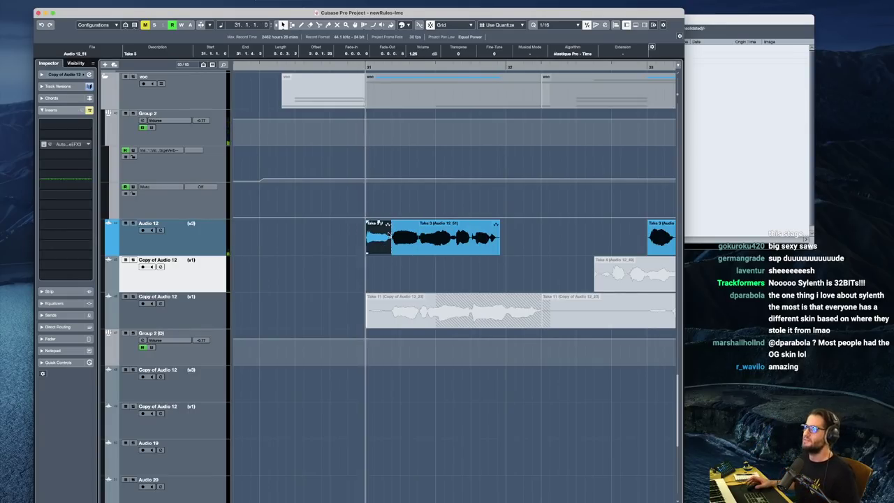
pyautogui.press('g')
pyautogui.press('g')
pyautogui.press('g')
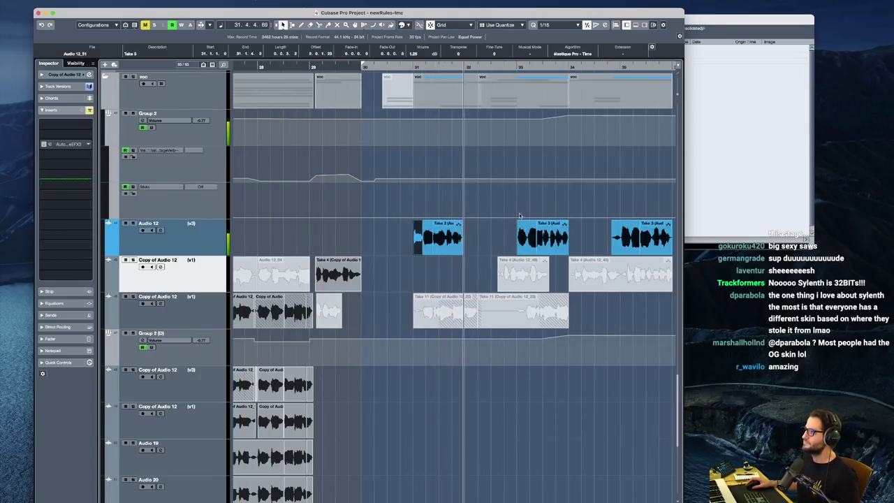
# Select the second chop of Audio 12's bar 33 phrase and play the phrase with the track soloed
pyautogui.click(513, 246)
pyautogui.hscroll(3, 518, 250)
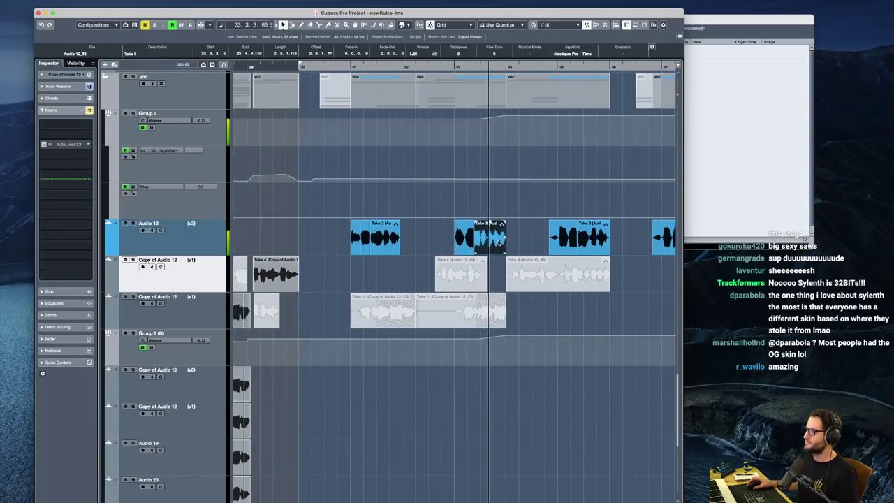
pyautogui.click(491, 230)
pyautogui.press('space')
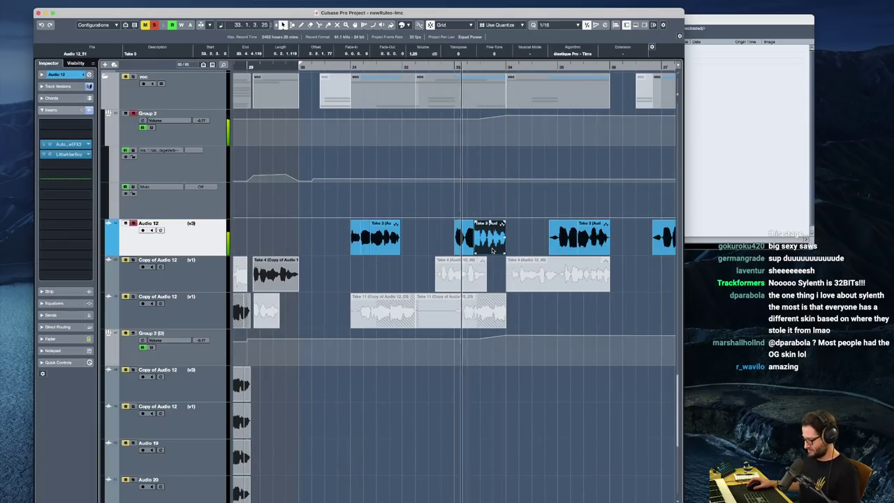
# Try to delete the first bar 33 chop and extend its neighbour back into bar 32, audition the unchopped vocal, and undo the edits
pyautogui.press('super+z')
pyautogui.click(468, 247)
pyautogui.press('Delete')
pyautogui.moveTo(476, 252); pyautogui.dragTo(412, 252)
pyautogui.click(427, 189)
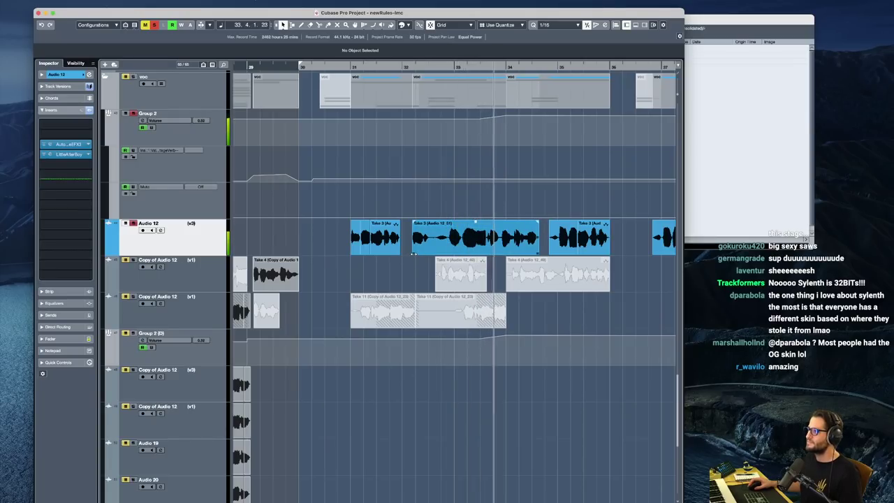
pyautogui.press('space')
pyautogui.press('super+z')
pyautogui.press('super+z')
pyautogui.press('super+z')
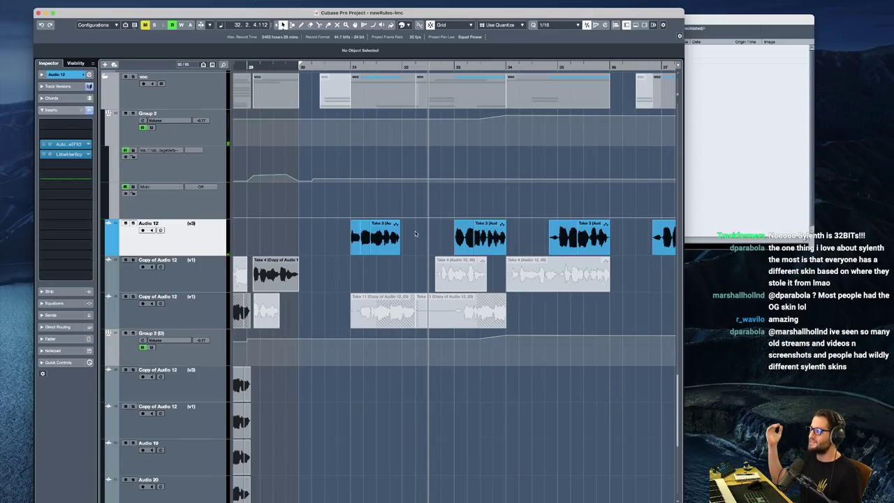
# Play the chopped Audio 12 phrase from just before bar 33
pyautogui.click(454, 212)
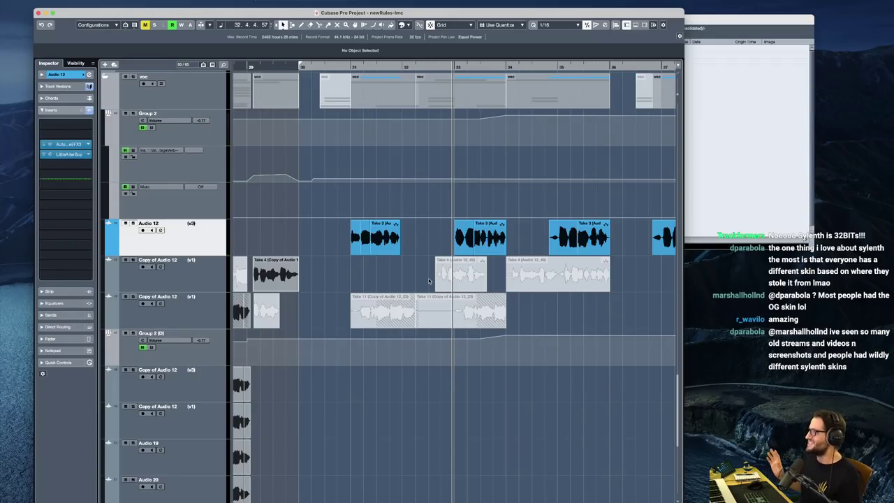
pyautogui.press('space')
pyautogui.scroll(-4, 494, 277)
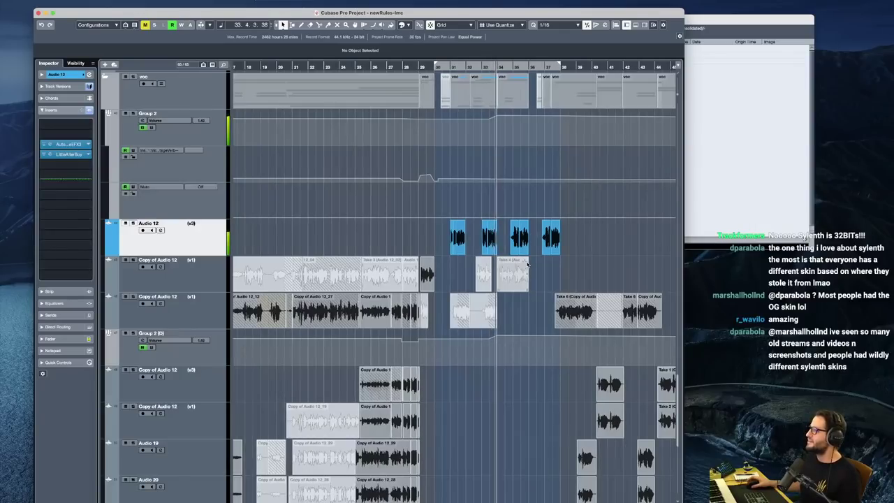
pyautogui.press('space')
# Unmute the first pair of Audio 14 and Audio 15 vocal clips, ending at bar 31, and play them from just before bar 30
pyautogui.scroll(-8, 490, 293)
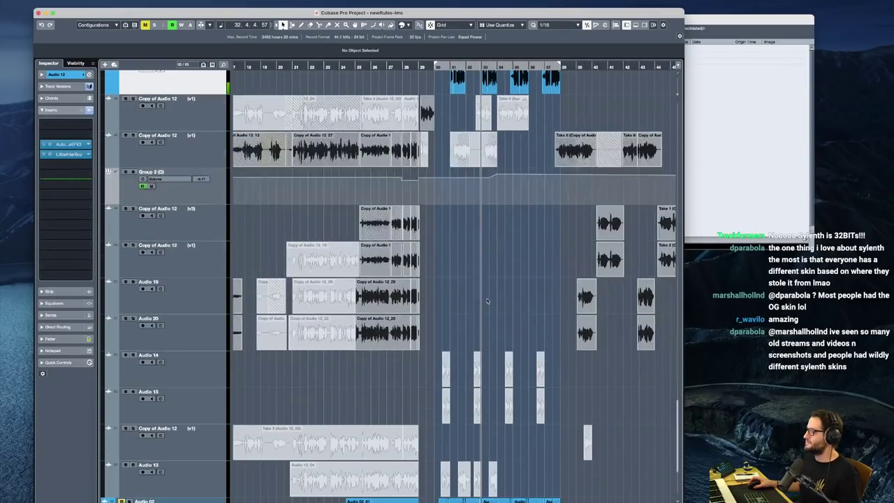
pyautogui.scroll(-2, 486, 303)
pyautogui.click(435, 318)
pyautogui.press('h')
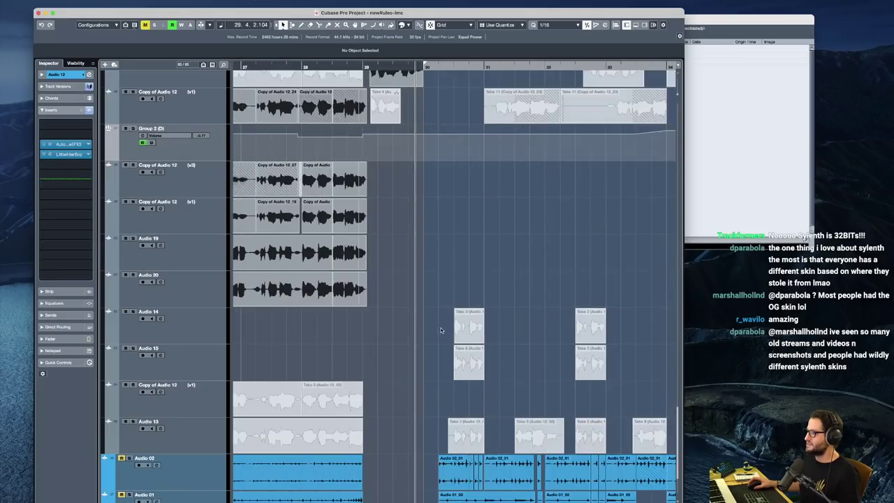
pyautogui.press('space')
pyautogui.moveTo(441, 330); pyautogui.dragTo(491, 369)
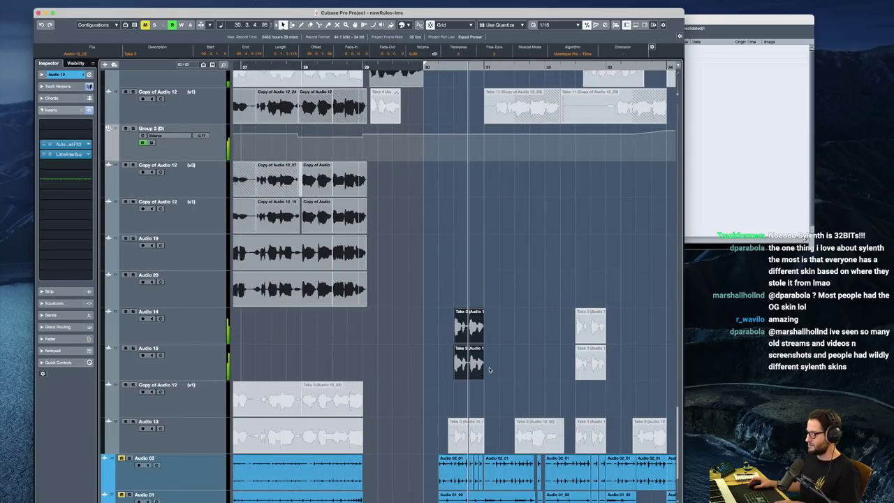
pyautogui.press('space')
# Select and unmute the first two pairs of Audio 14 and Audio 15 clips and audition them
pyautogui.moveTo(443, 307); pyautogui.dragTo(626, 380)
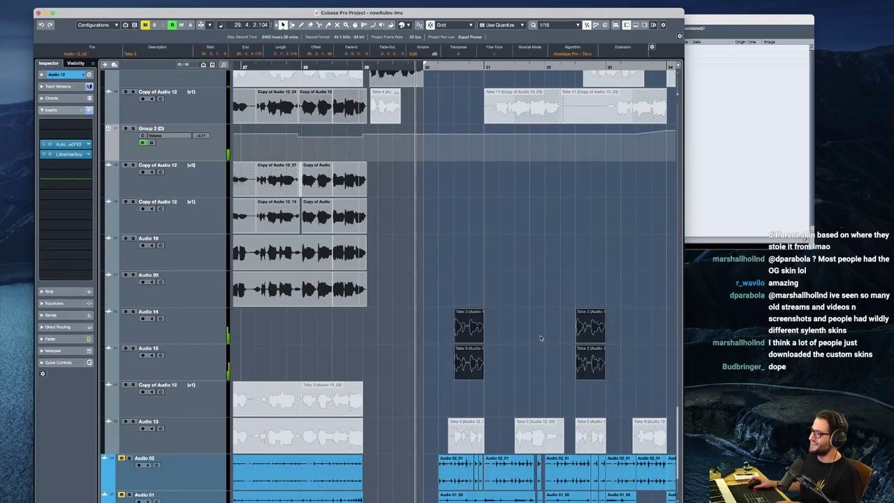
pyautogui.press('space')
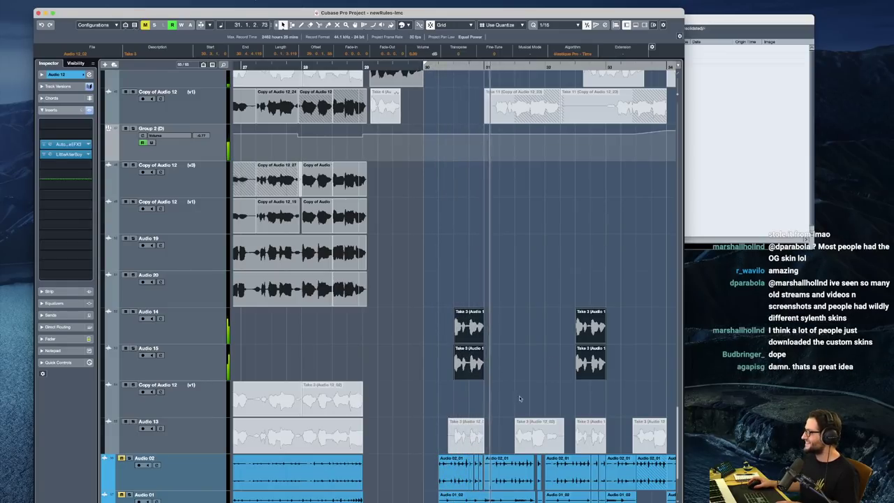
pyautogui.press('space')
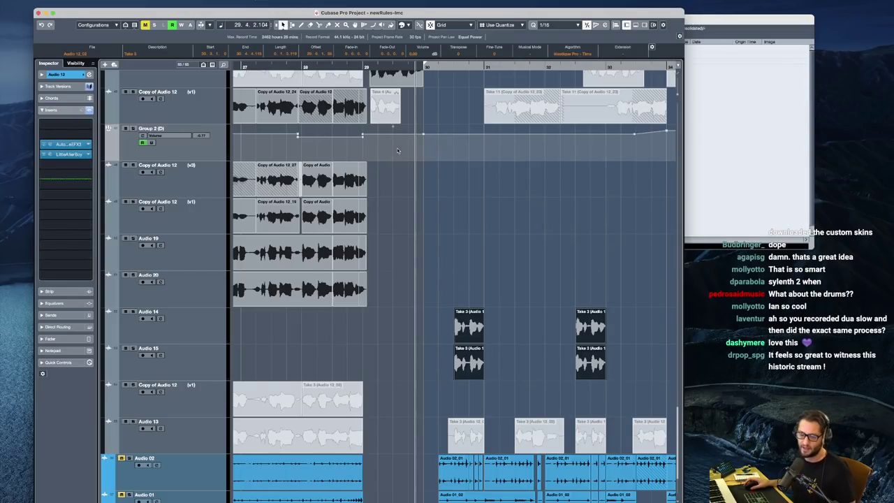
# Mute the voc folder and play Audio 02 unmuted and soloed in the chorus
pyautogui.scroll(-5, 483, 221)
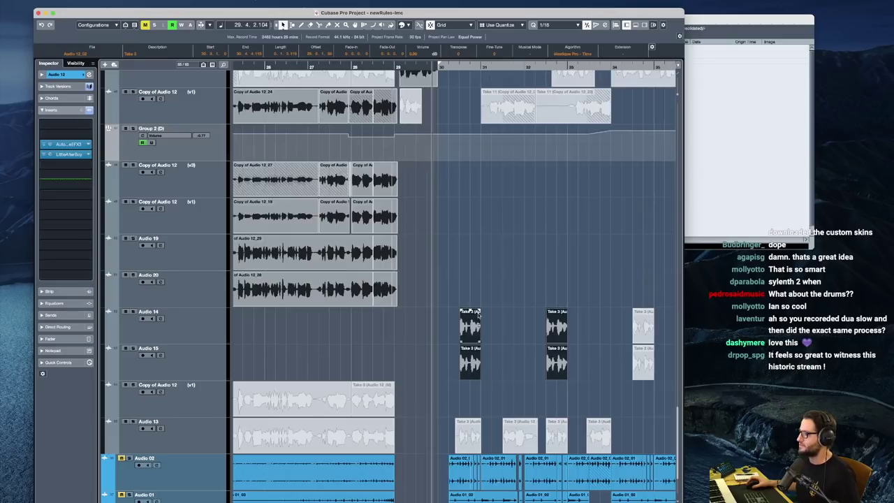
pyautogui.scroll(-3, 489, 293)
pyautogui.hscroll(2, 492, 315)
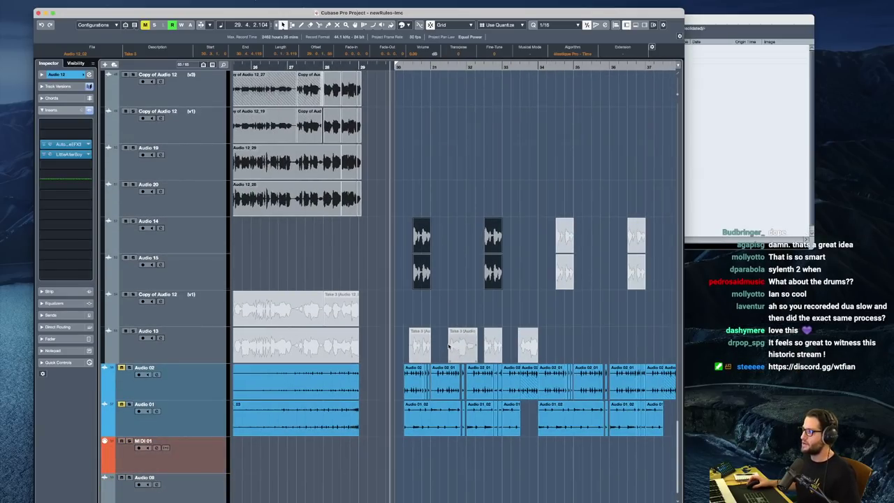
pyautogui.click(386, 360)
pyautogui.click(194, 380)
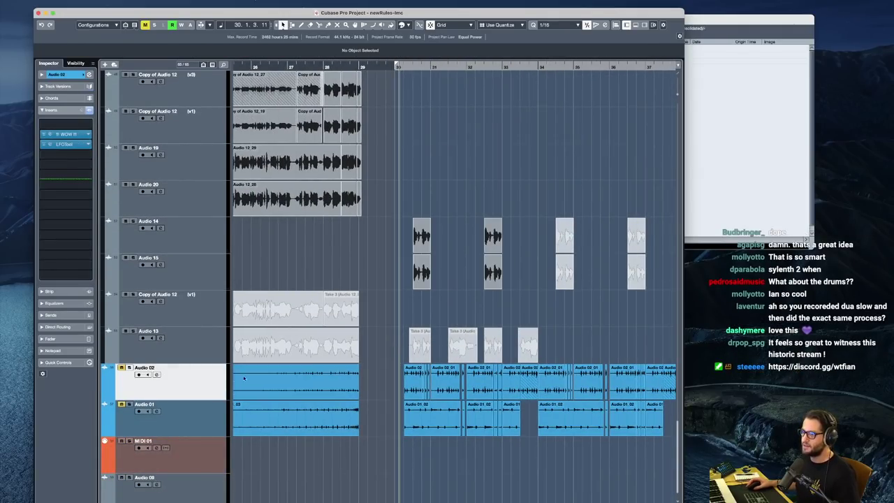
pyautogui.scroll(10, 244, 378)
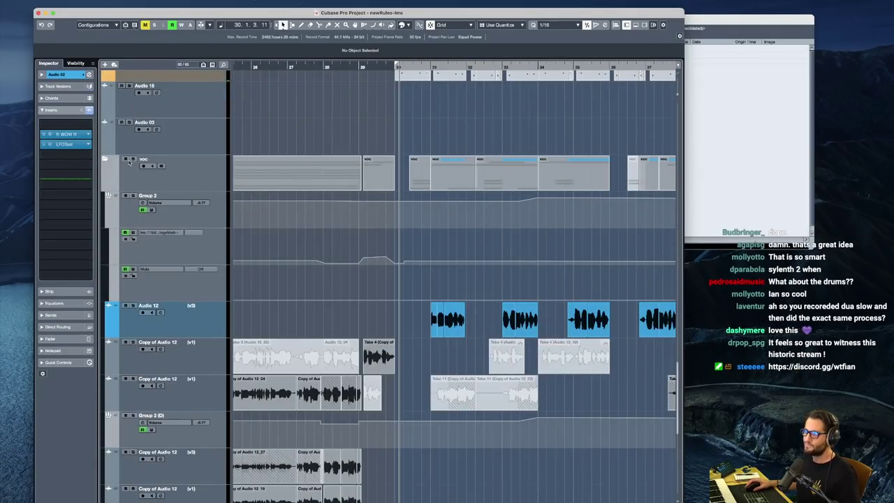
pyautogui.scroll(-10, 125, 280)
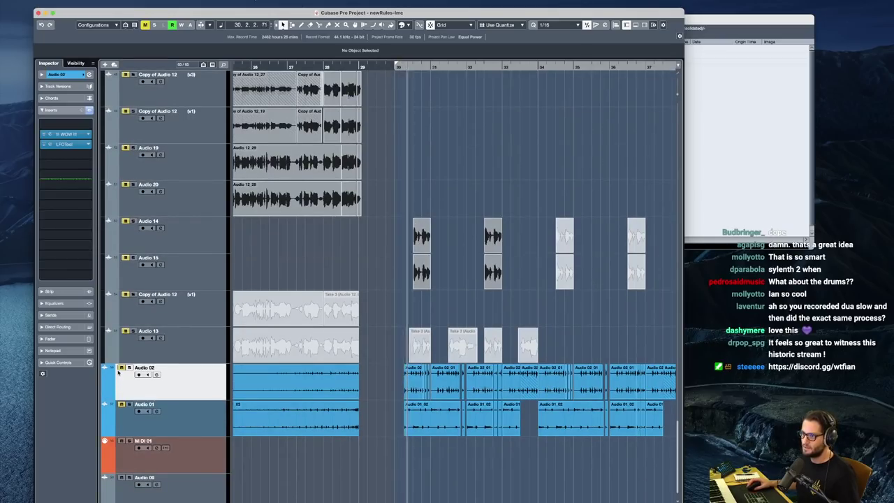
pyautogui.click(123, 368)
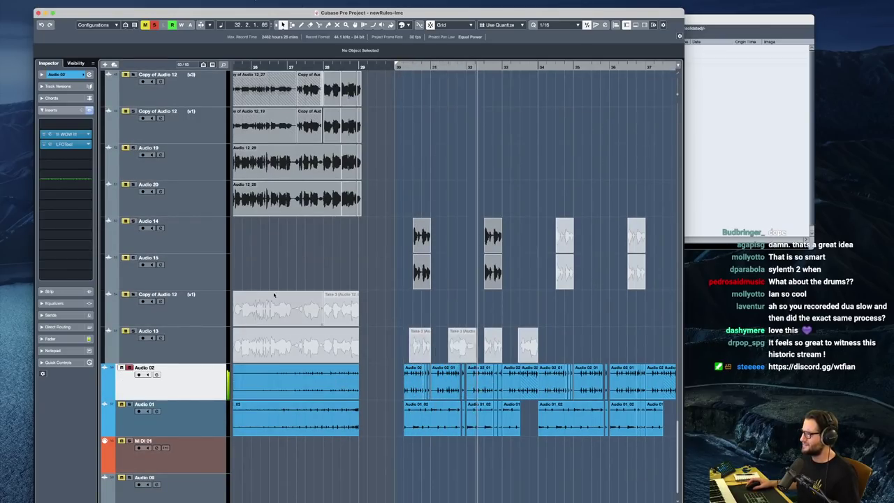
# Audition Audio 02's long event leading up to bar 29, show the track's basic settings, and turn its solo off
pyautogui.click(269, 67)
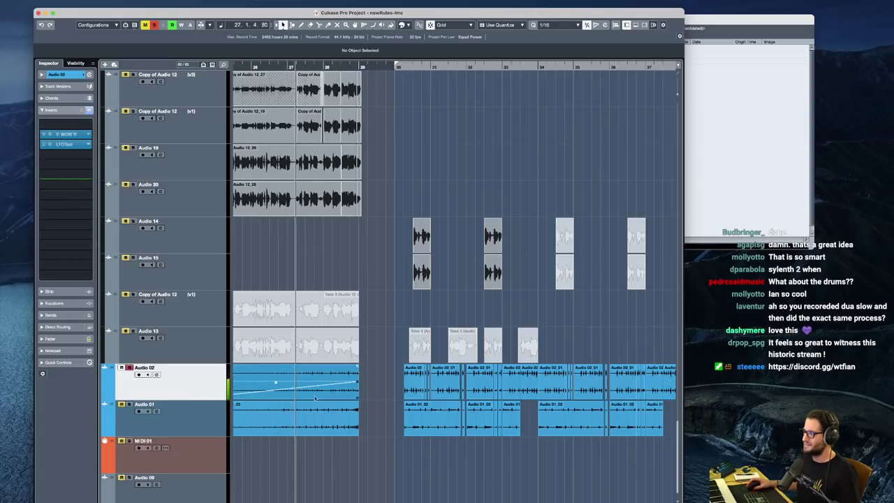
pyautogui.click(275, 379)
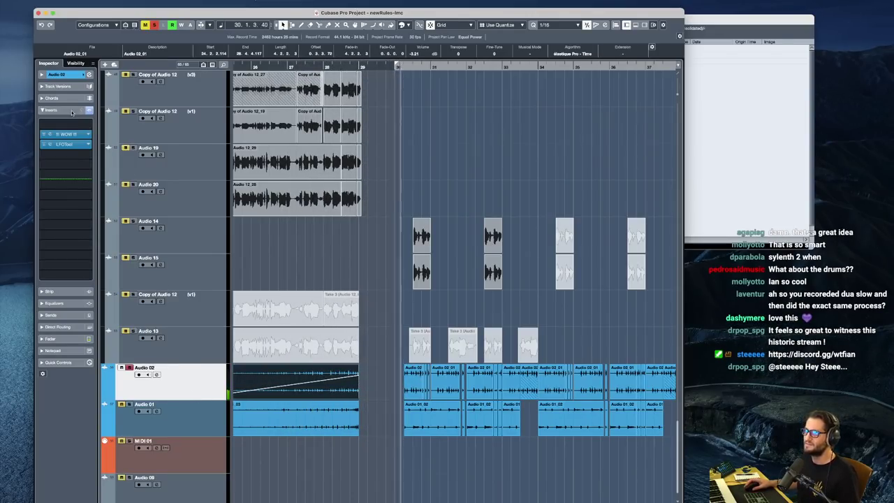
pyautogui.click(74, 76)
pyautogui.press('s')
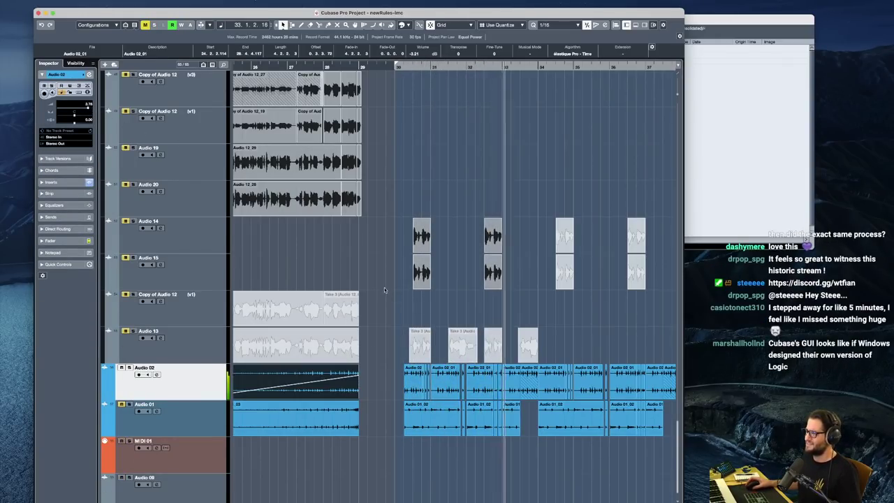
# Look through the drum and synth tracks while playing the soloed Audio 02 from bar 30, and return to Audio 02
pyautogui.scroll(-10, 384, 287)
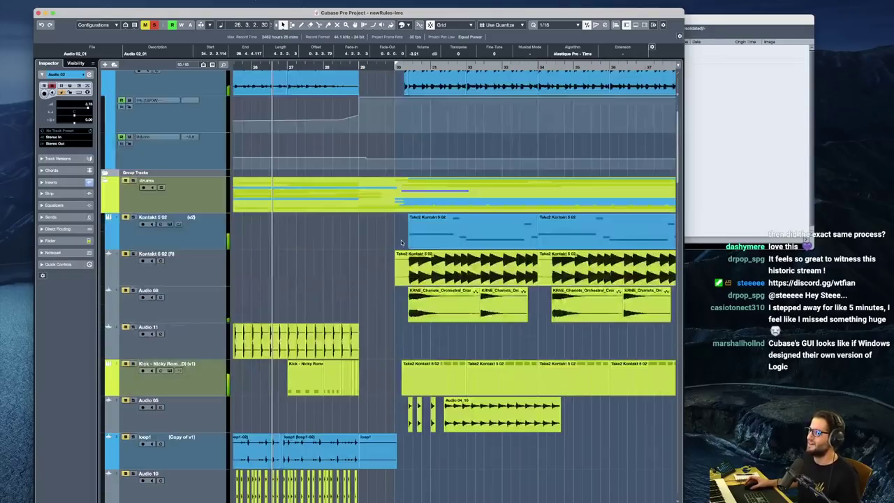
pyautogui.scroll(2, 363, 207)
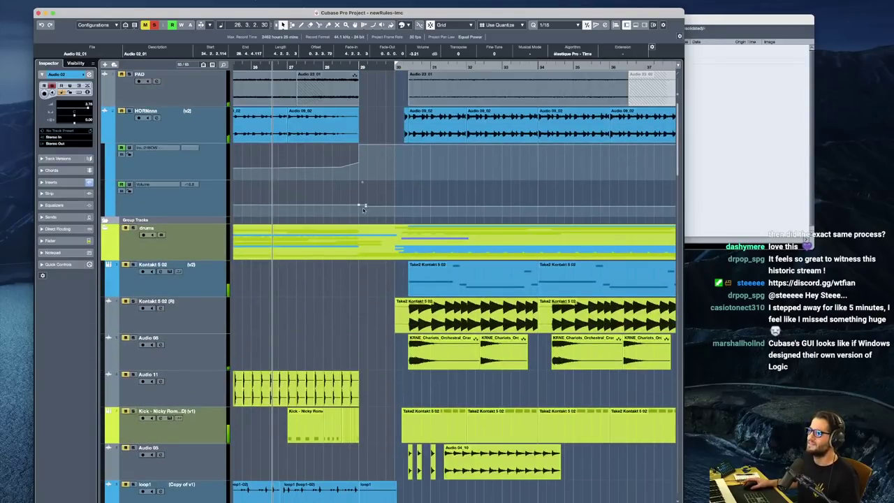
pyautogui.click(404, 68)
pyautogui.scroll(-10, 424, 311)
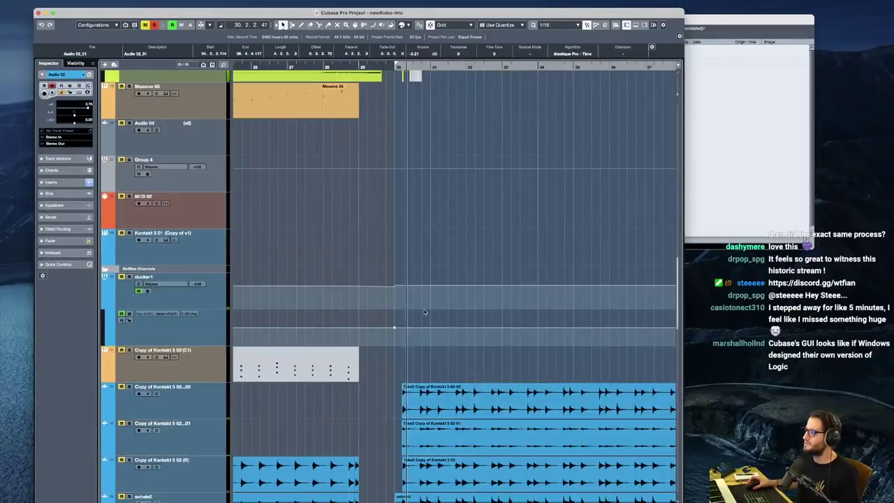
pyautogui.scroll(-10, 424, 311)
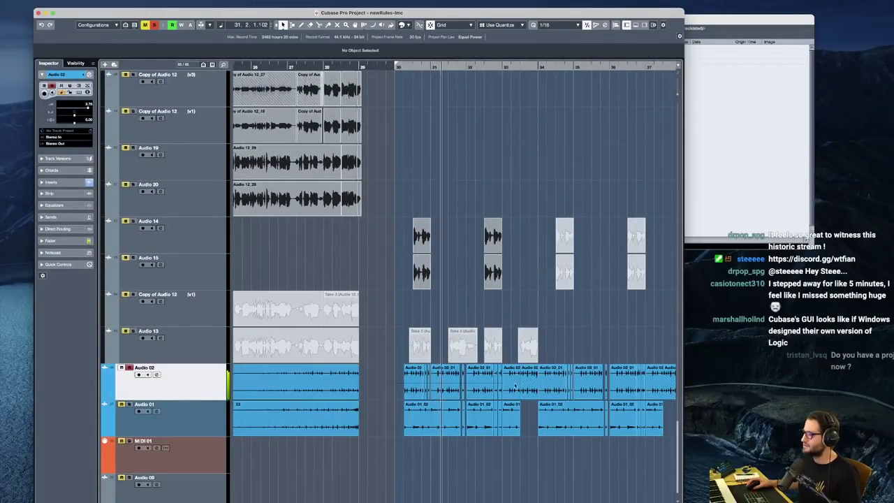
# Select Audio 02's chorus events from bar 30, bypass the track's LFOTool insert, and audition the part from just before bar 30
pyautogui.click(515, 387)
pyautogui.press('space')
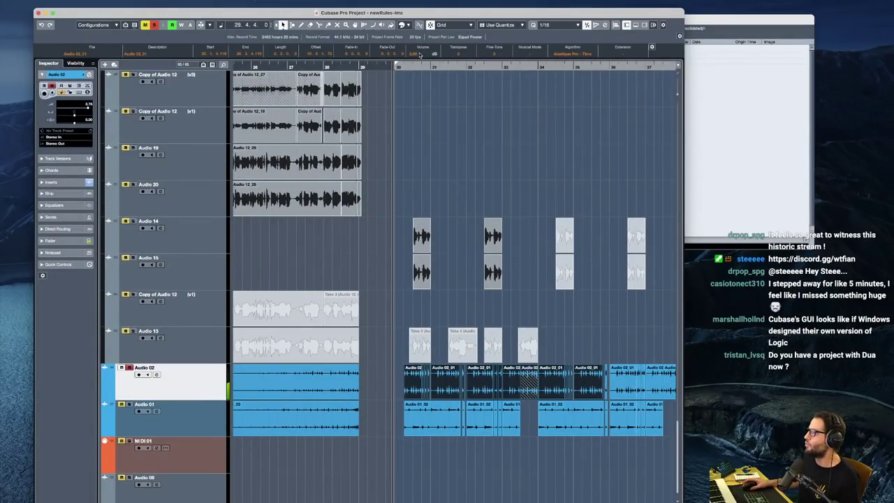
pyautogui.press('space')
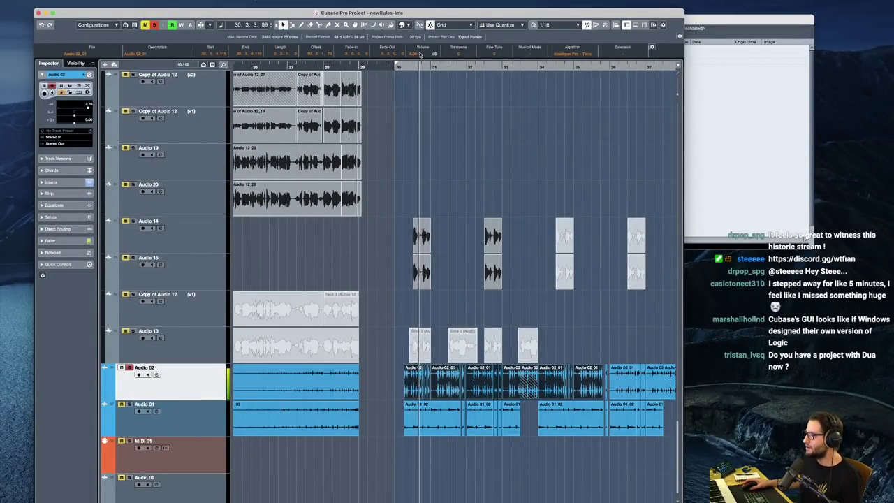
pyautogui.click(68, 184)
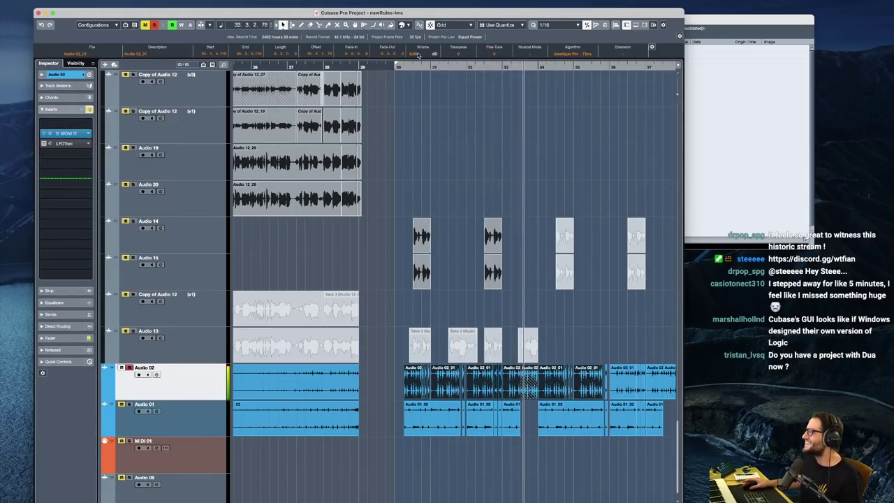
pyautogui.press('space')
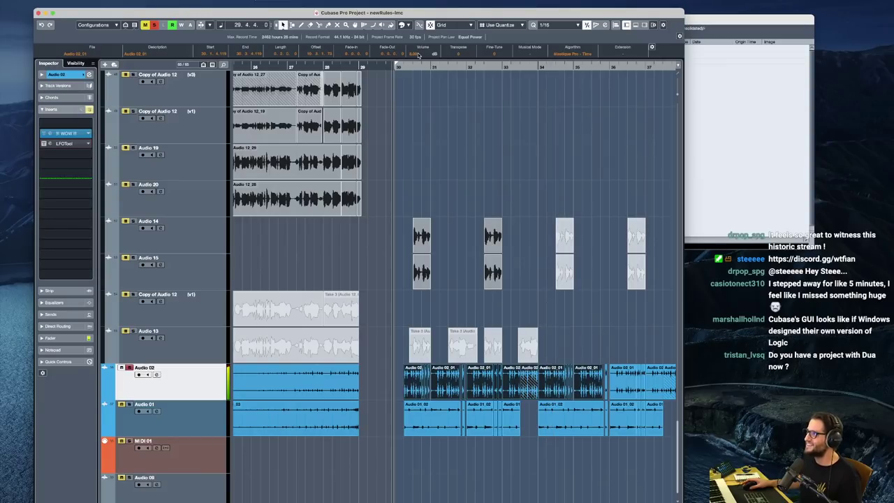
# Unsolo and mute Audio 02, solo Audio 01, raise its track volume to about 6 dB, and play its chorus part
pyautogui.click(130, 367)
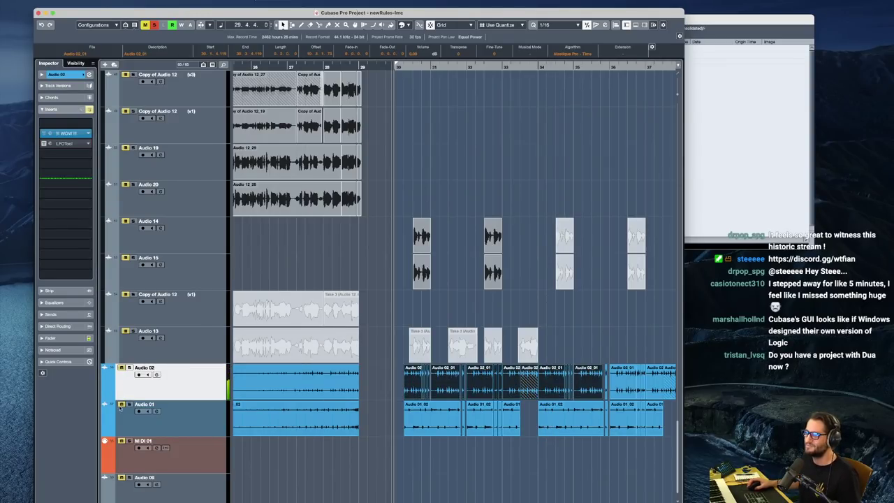
pyautogui.click(224, 422)
pyautogui.press('space')
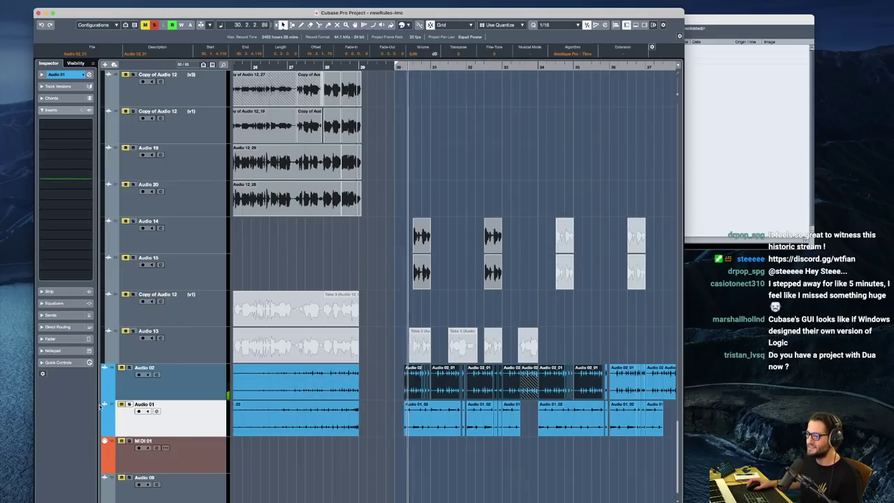
pyautogui.click(58, 74)
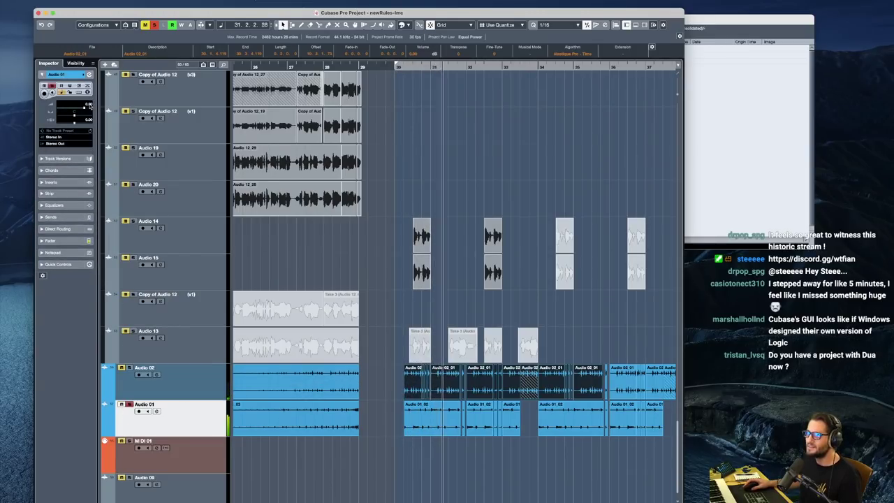
pyautogui.press('s')
pyautogui.press('s')
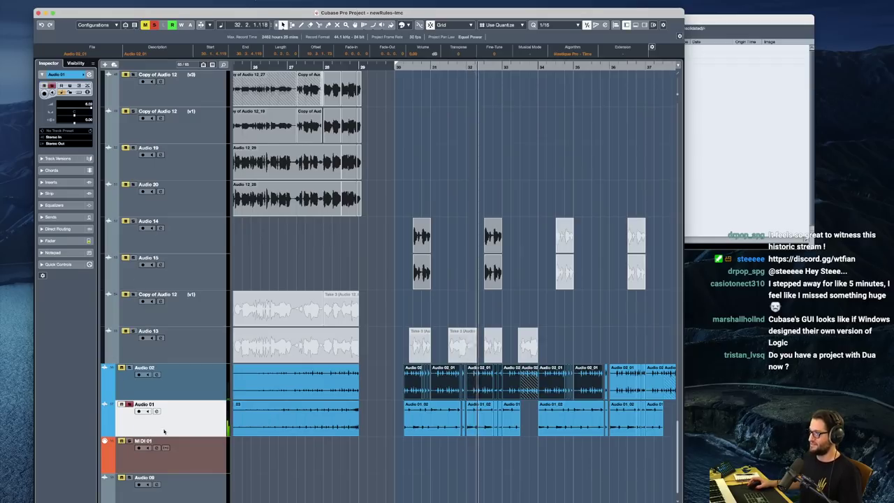
# Audition the chorus part of Audio 01 both in the full mix and soloed, leaving its solo off
pyautogui.press('s')
pyautogui.press('s')
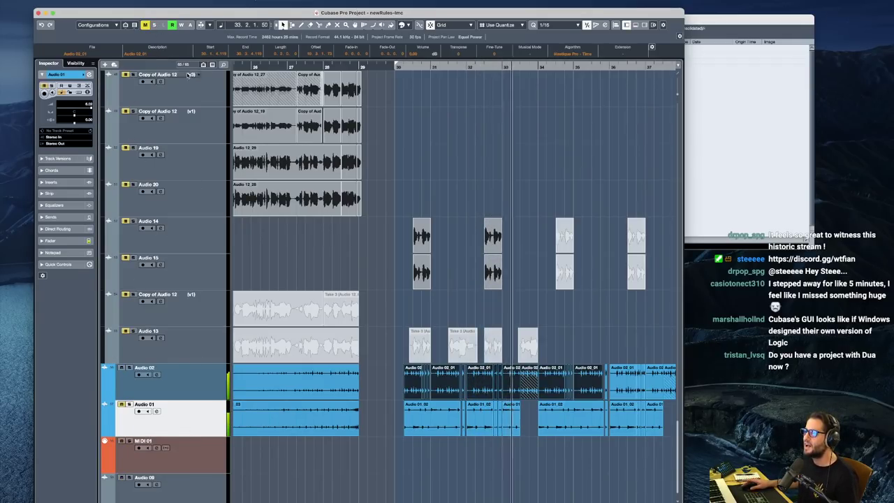
pyautogui.press('space')
pyautogui.press('space')
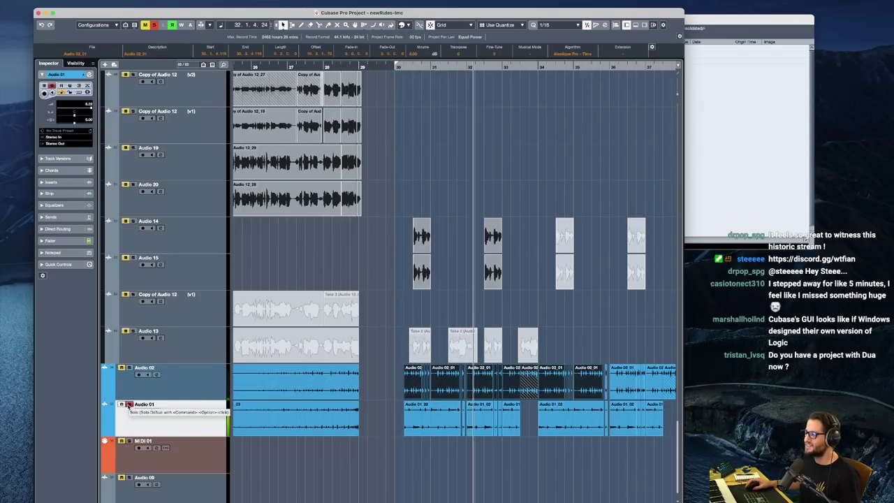
pyautogui.press('space')
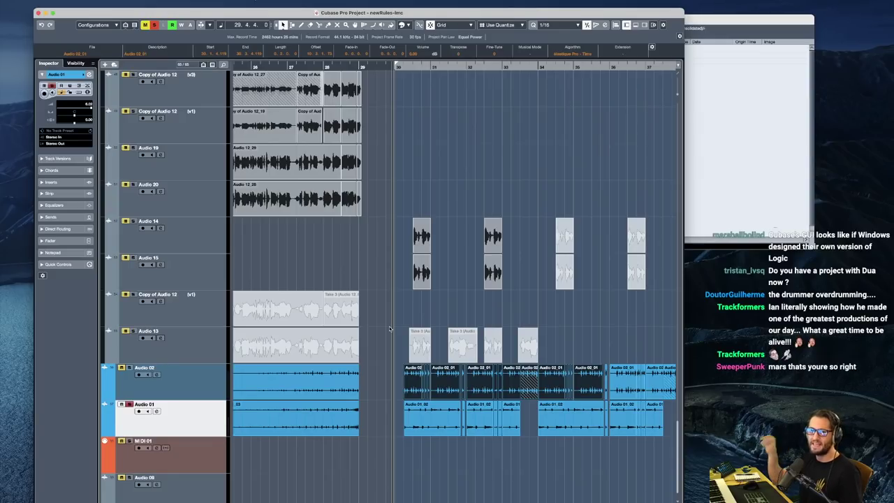
pyautogui.press('space')
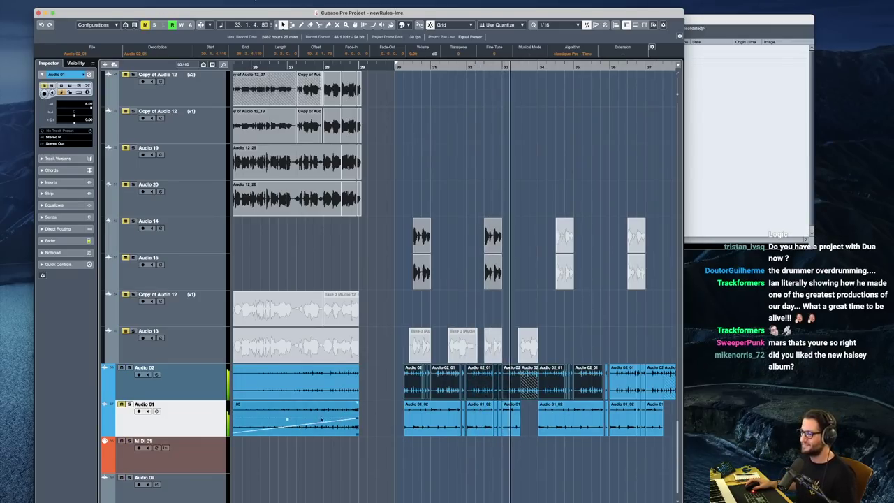
# Toggle Audio 01's mute and replay the chorus from just before bar 30 to compare the mix
pyautogui.press('space')
pyautogui.click(121, 404)
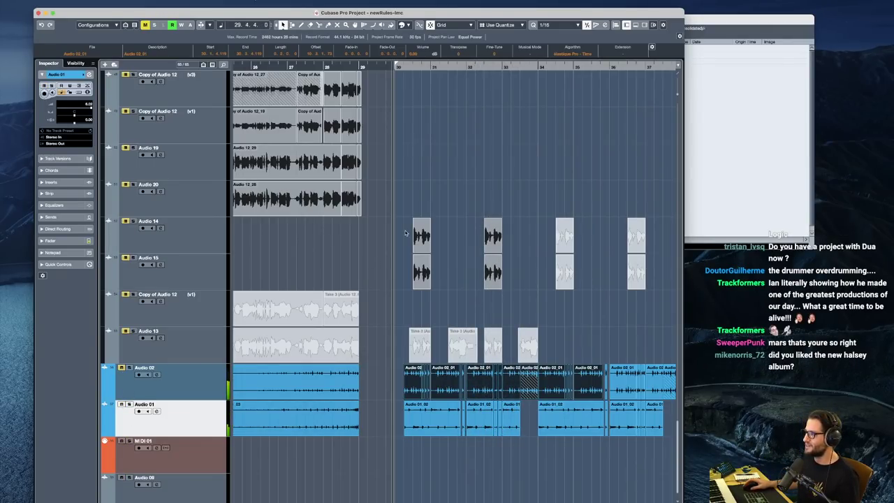
pyautogui.press('space')
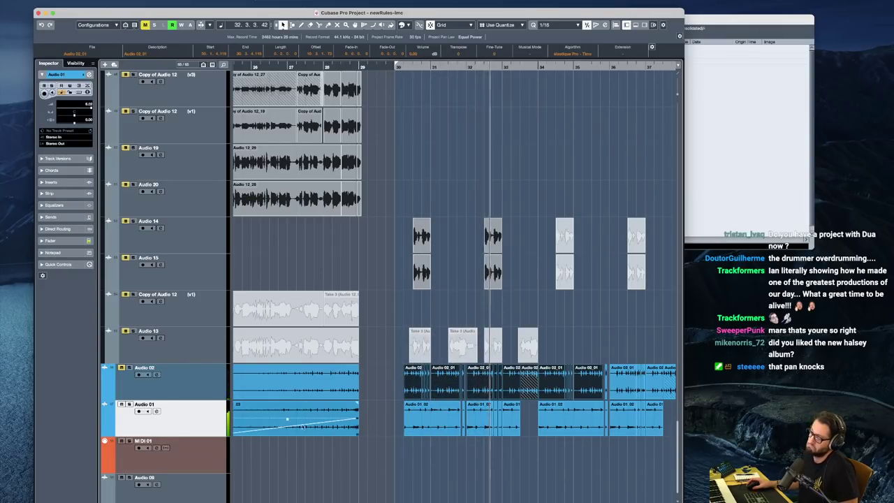
pyautogui.press('space')
# Look through the synth and drum tracks, playing the later section around the loop2 track from about bars 56 and 61
pyautogui.scroll(-6, 478, 314)
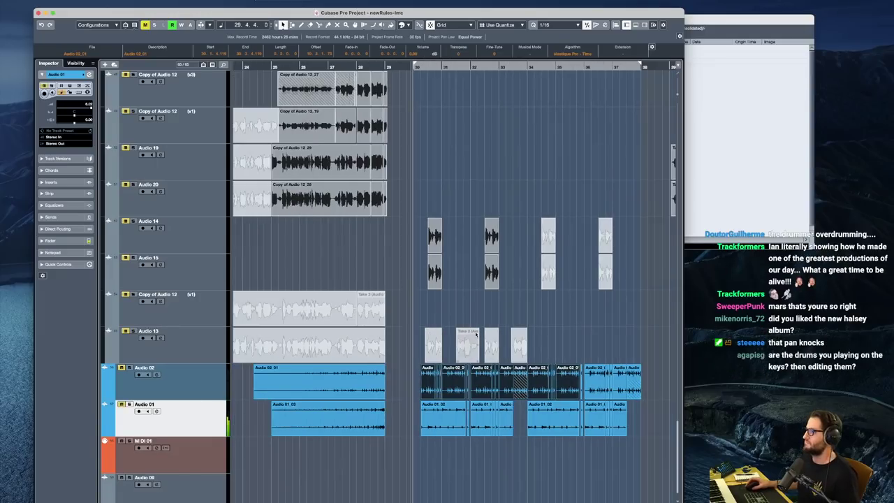
pyautogui.hscroll(5, 559, 280)
pyautogui.scroll(10, 583, 266)
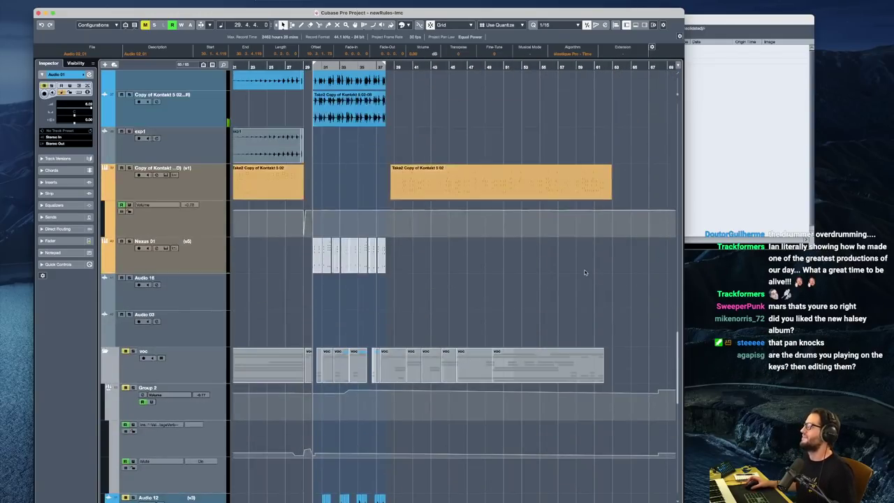
pyautogui.click(556, 255)
pyautogui.scroll(2, 557, 255)
pyautogui.scroll(10, 556, 256)
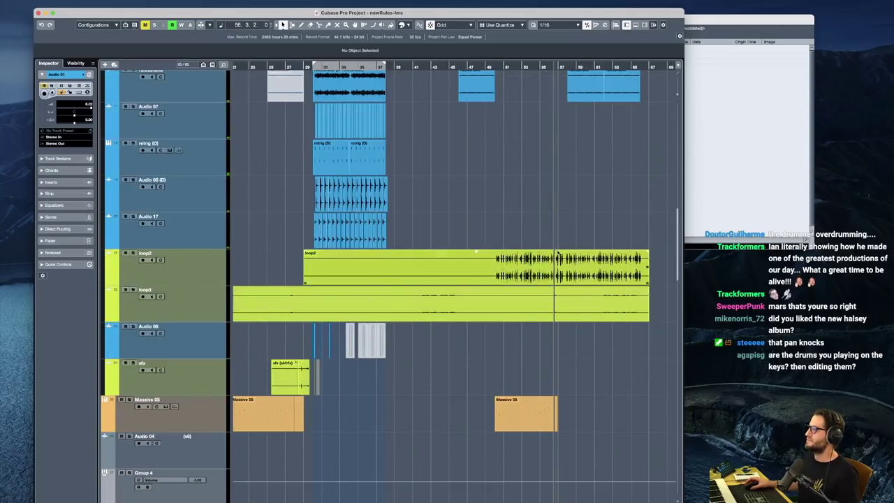
pyautogui.click(599, 258)
pyautogui.scroll(-3, 584, 308)
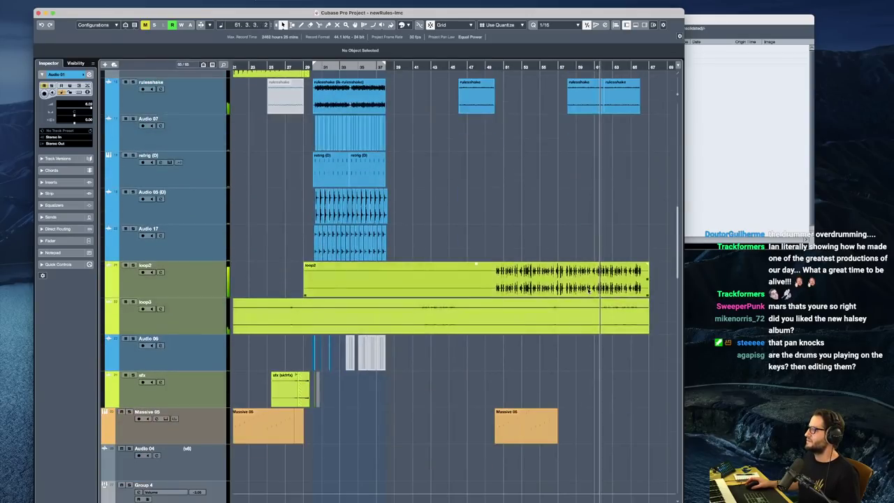
pyautogui.scroll(-2, 597, 258)
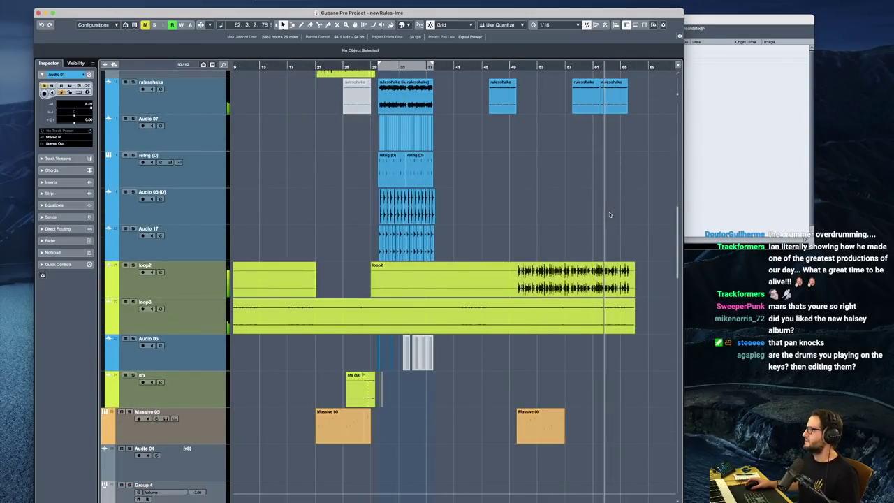
pyautogui.scroll(3, 602, 231)
pyautogui.click(596, 240)
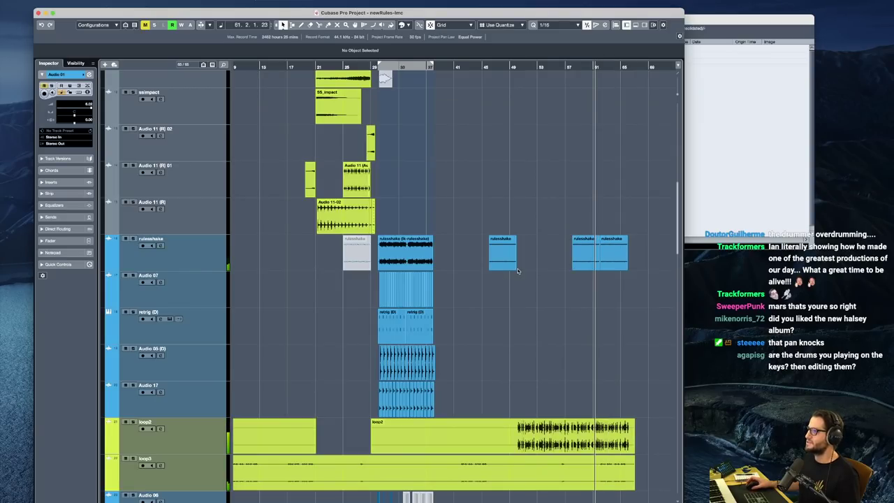
# Close the newRules-lmc project without saving it and open the 3 - vocalsession folder inside NewRules(Consolidated)
pyautogui.click(38, 14)
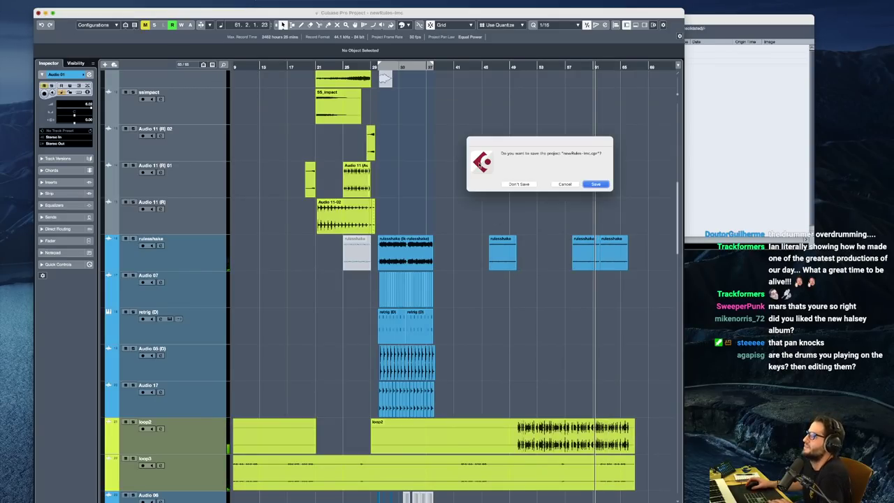
pyautogui.click(517, 184)
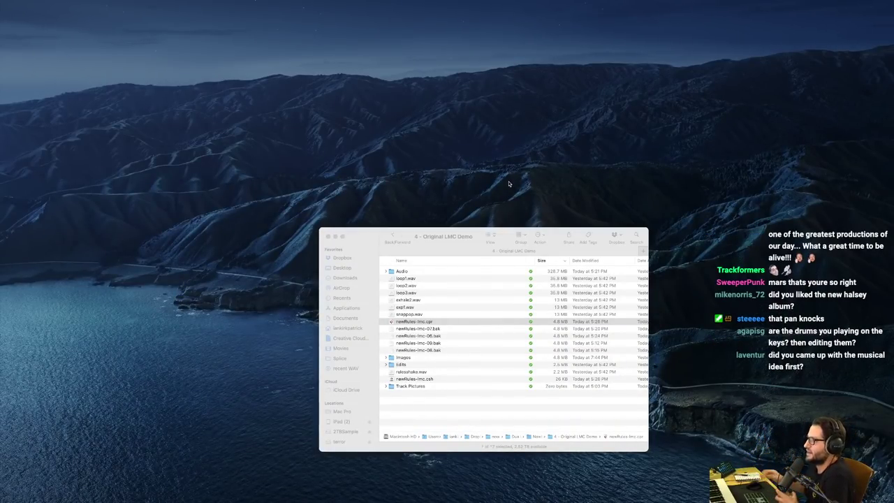
pyautogui.click(393, 239)
pyautogui.click(394, 238)
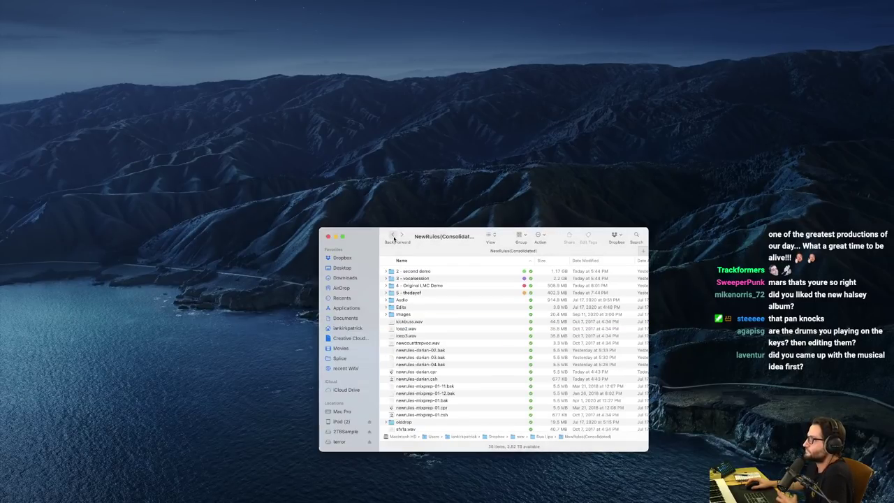
pyautogui.click(412, 278)
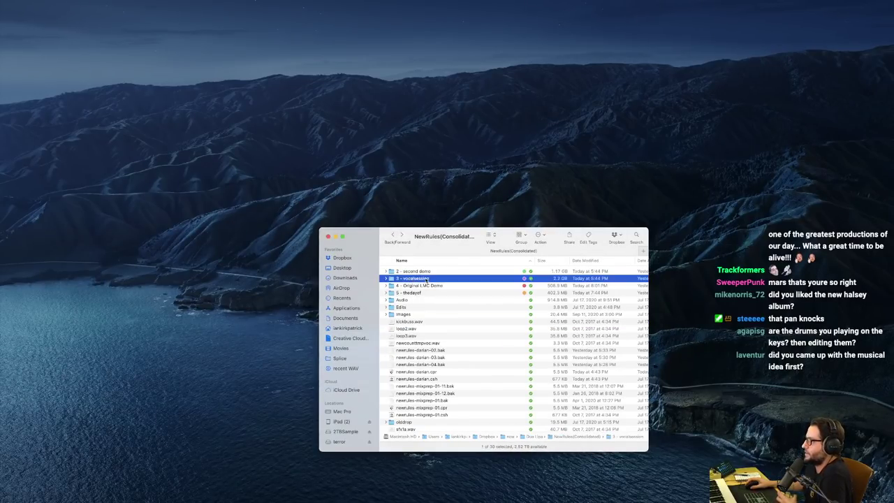
pyautogui.doubleClick(426, 279)
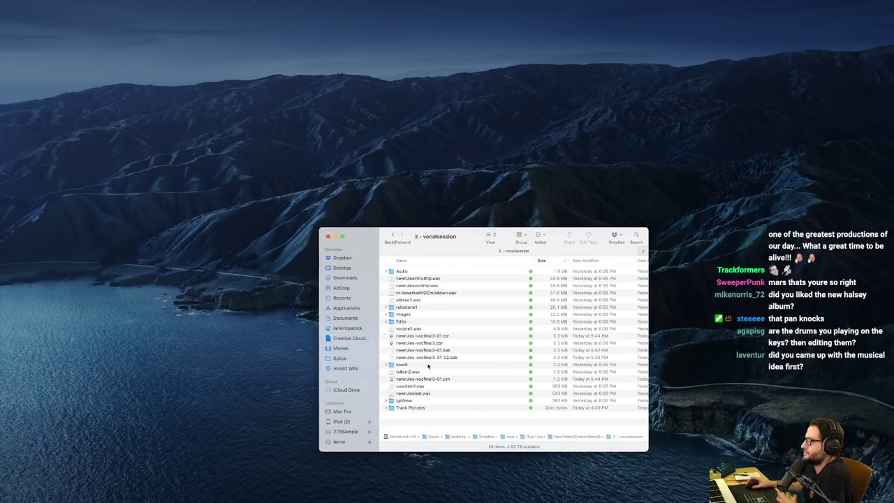
# Open the newrules-vocfinal3-01.cpr project, dismiss its missing plug-in warning, and reposition the project window
pyautogui.doubleClick(412, 337)
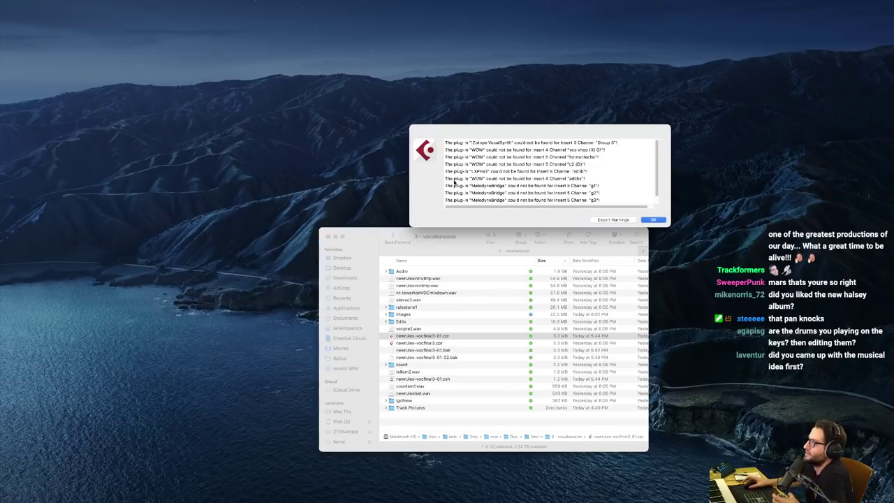
pyautogui.click(653, 219)
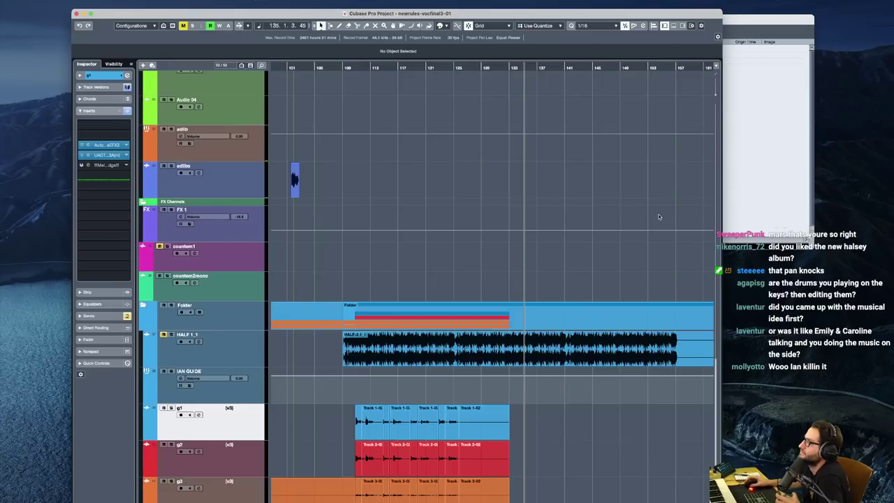
pyautogui.moveTo(452, 16); pyautogui.dragTo(427, 23)
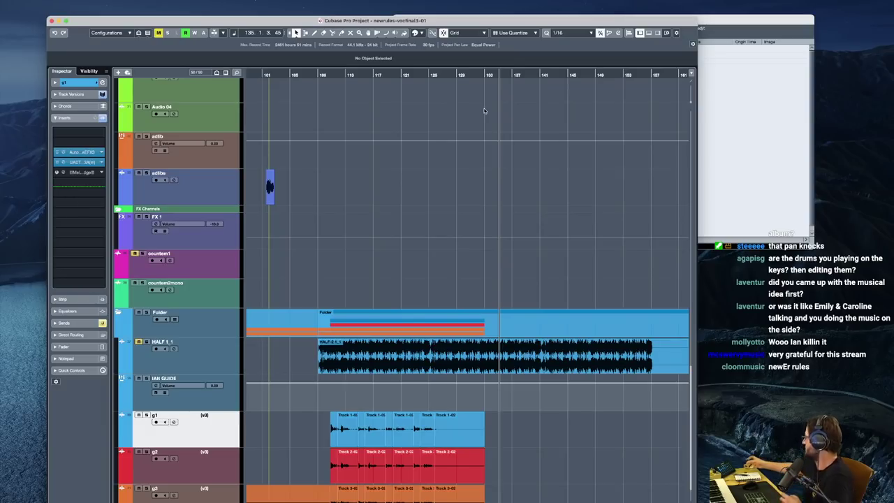
# Play the vocal session from about bar 18 and find the ld vrs 1 lead vocal track in the opening section
pyautogui.hscroll(-10, 484, 109)
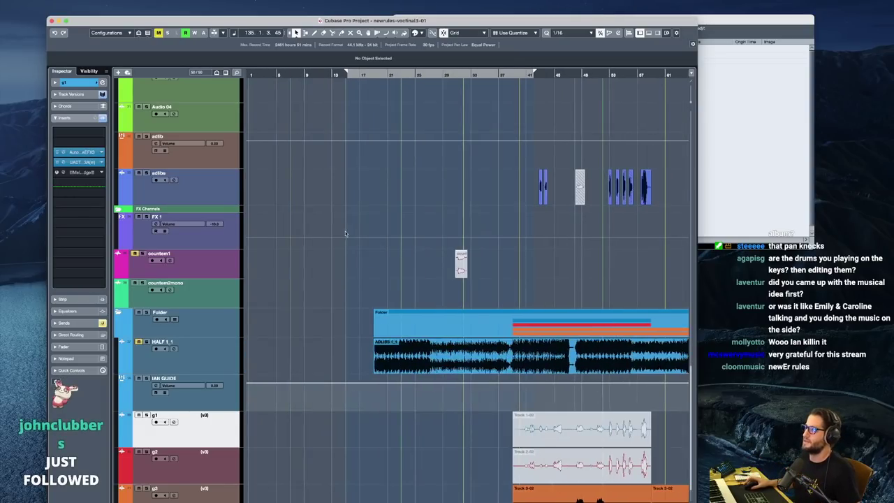
pyautogui.click(370, 199)
pyautogui.scroll(-10, 362, 294)
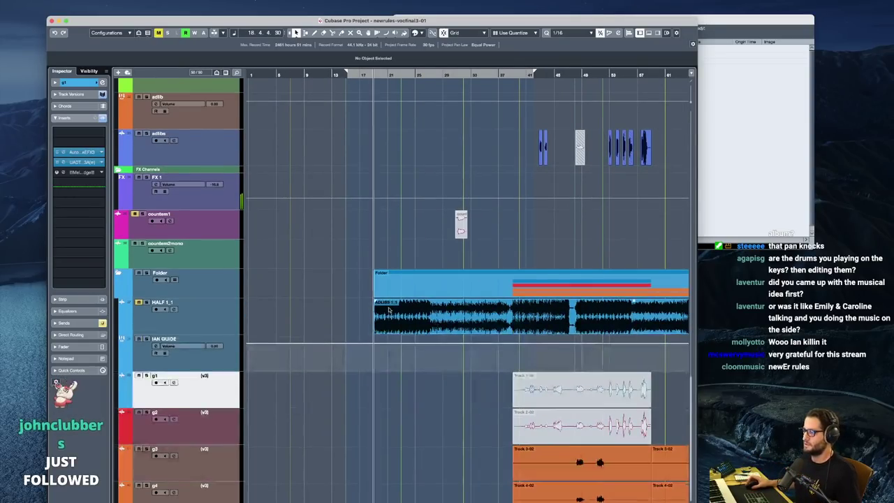
pyautogui.scroll(2, 362, 295)
pyautogui.scroll(6, 283, 378)
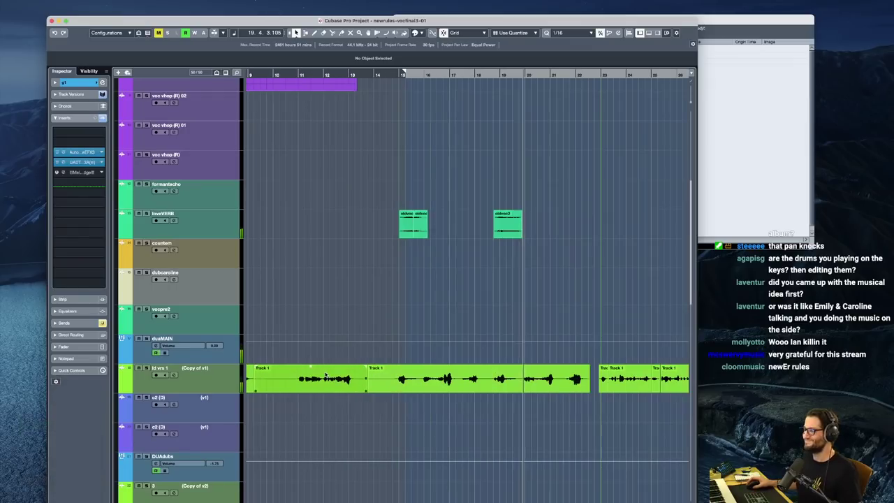
pyautogui.click(283, 378)
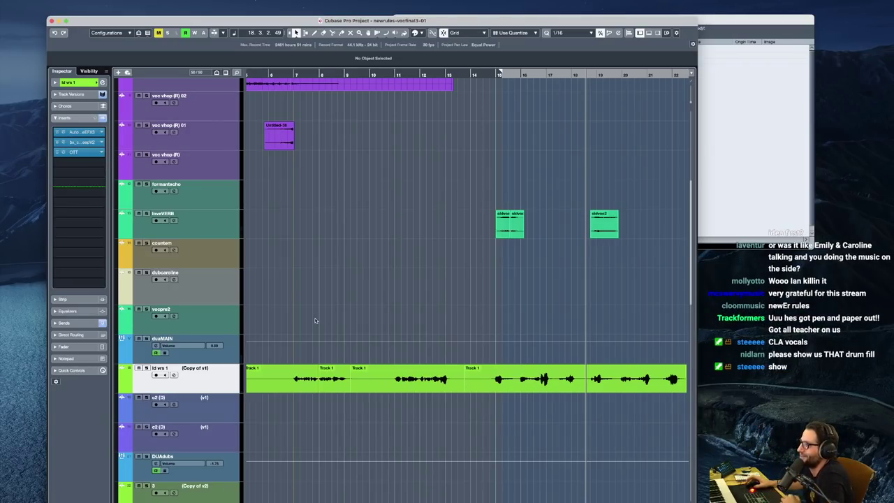
# Audition the soloed ld vrs 1 vocal from just before bar 7 and compare its insert chain with the duaMAIN group's
pyautogui.click(290, 308)
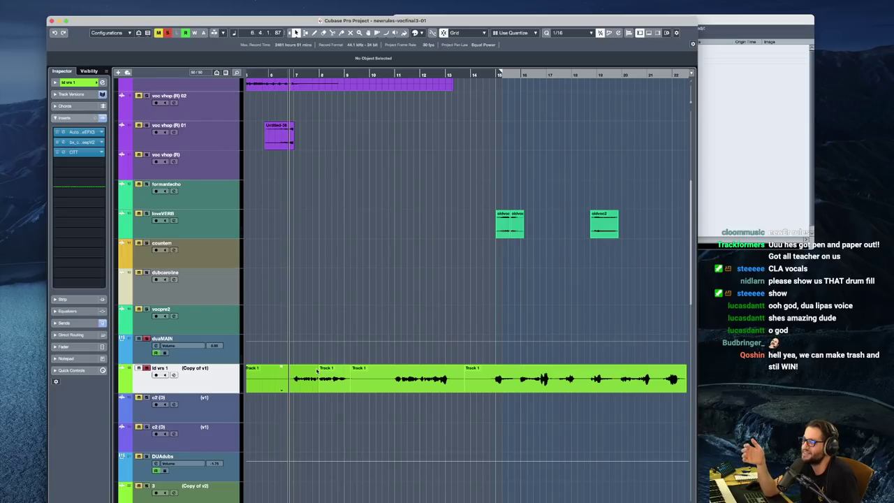
pyautogui.click(228, 360)
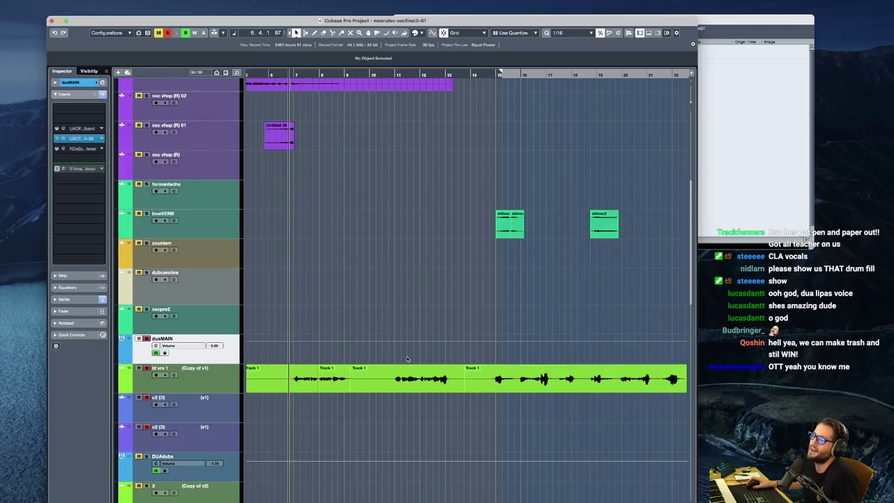
pyautogui.press('space')
pyautogui.scroll(-2, 331, 369)
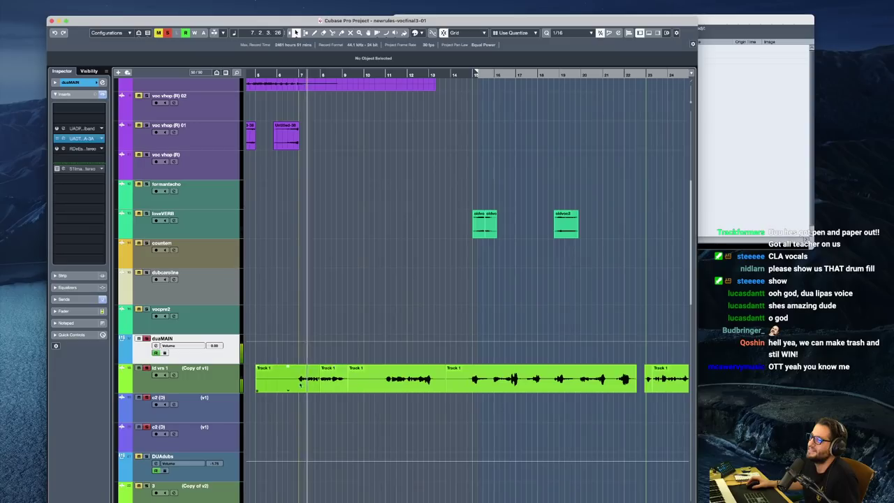
pyautogui.click(208, 378)
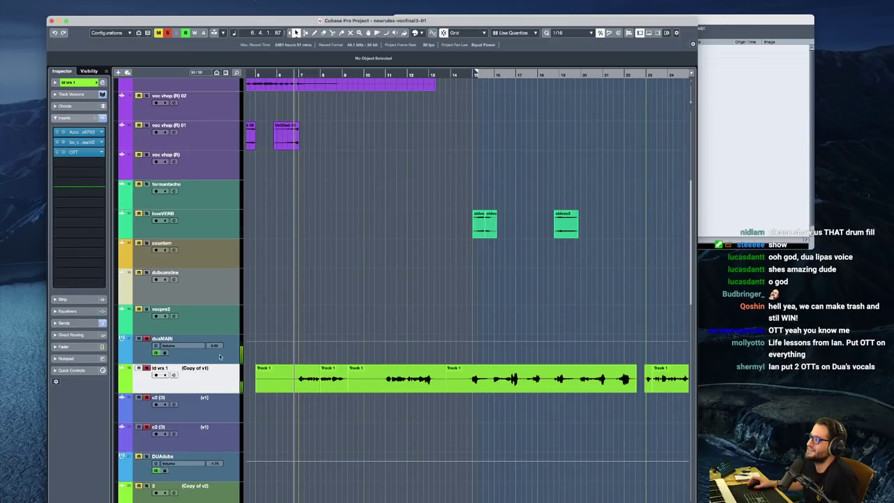
pyautogui.click(221, 357)
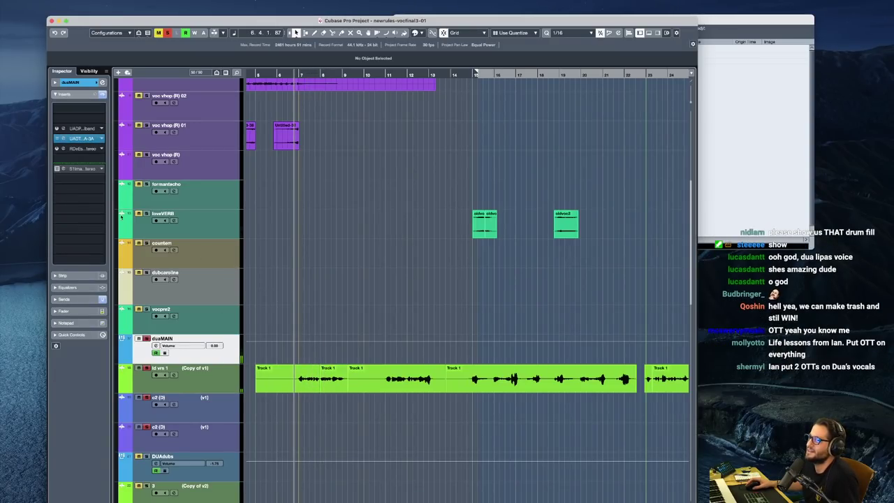
pyautogui.click(222, 376)
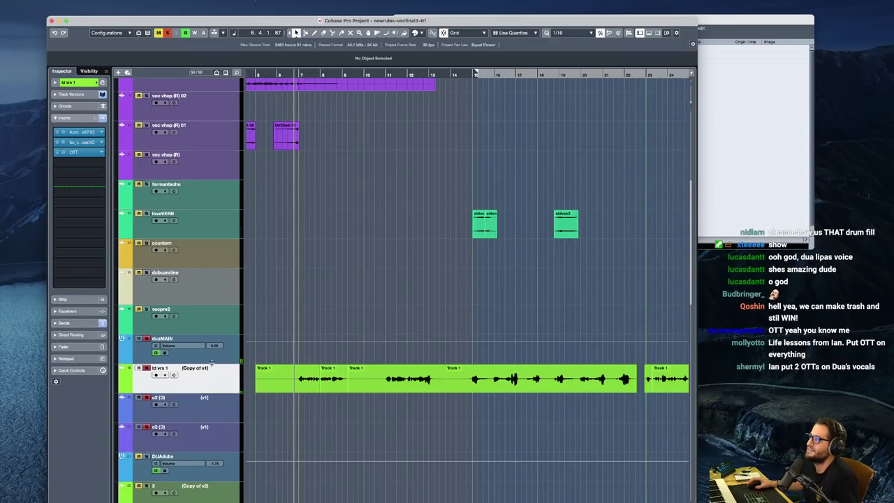
# Show the OTT and bx_cleansweep V2 inserts of ld vrs 1, move OTT beside the arrangement, and close bx_cleansweep V2
pyautogui.click(78, 153)
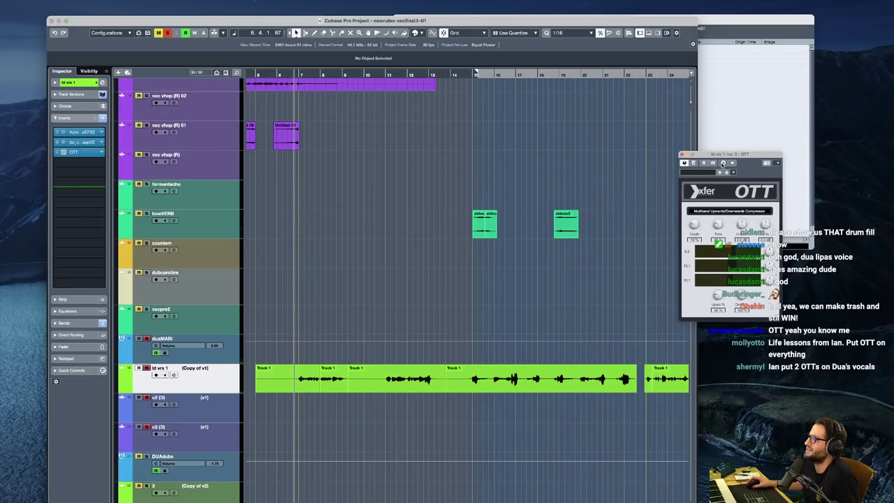
pyautogui.moveTo(725, 153); pyautogui.dragTo(409, 163)
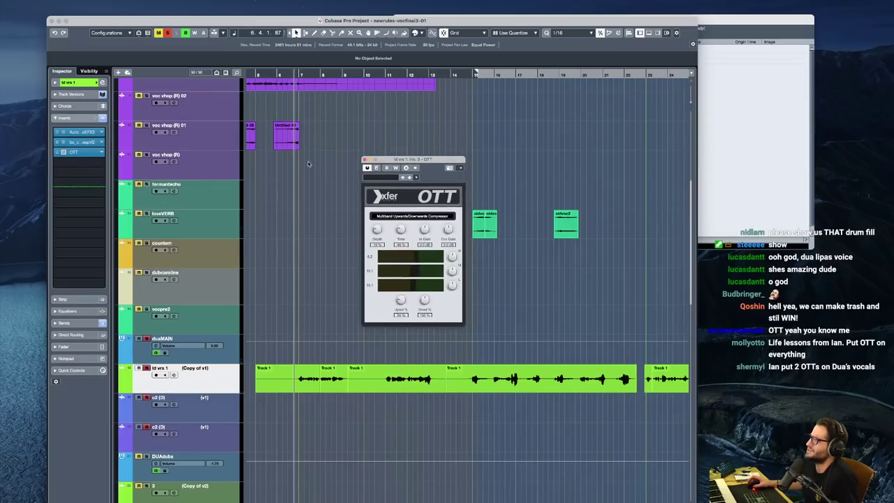
pyautogui.click(77, 142)
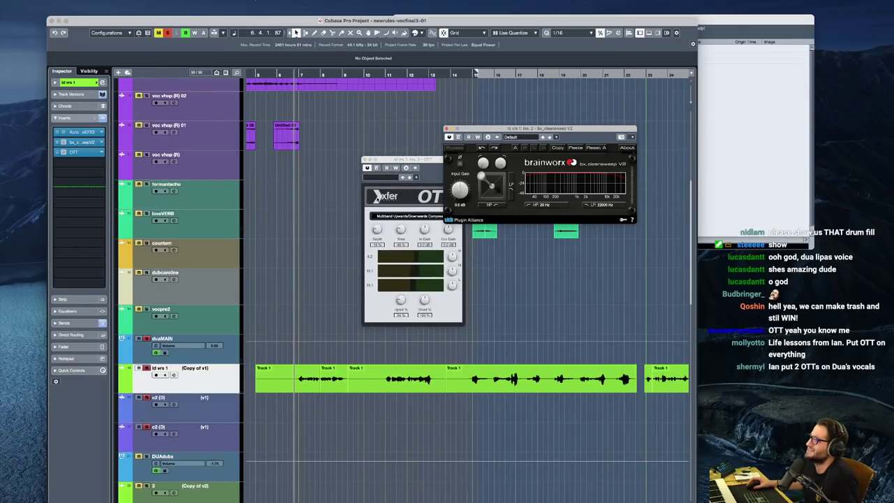
pyautogui.moveTo(425, 161); pyautogui.dragTo(703, 147)
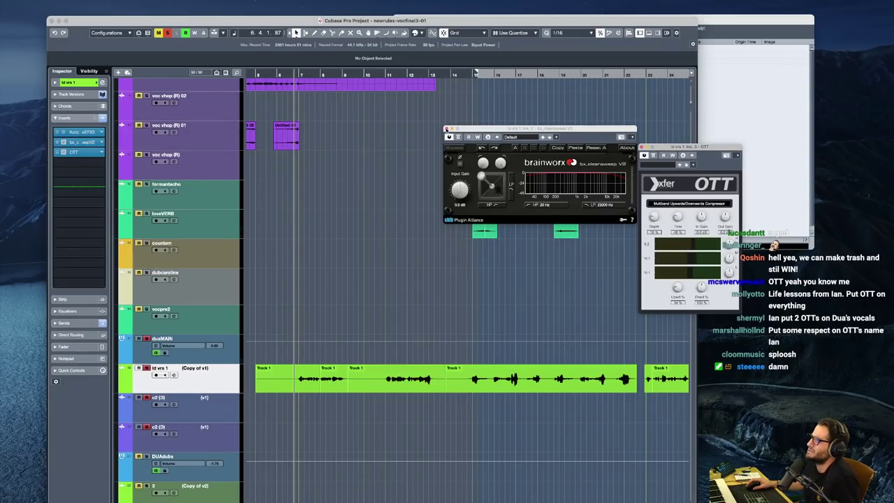
pyautogui.click(446, 129)
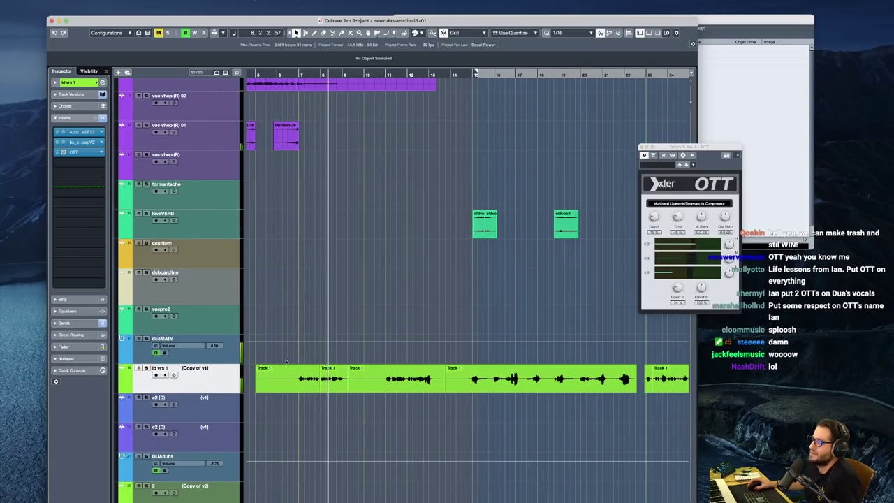
# Look over the VOC folder and the Group 3 insert chain while auditioning the vocal from just before bar 7
pyautogui.scroll(-8, 292, 328)
pyautogui.press('space')
pyautogui.scroll(-10, 292, 329)
pyautogui.scroll(20, 293, 338)
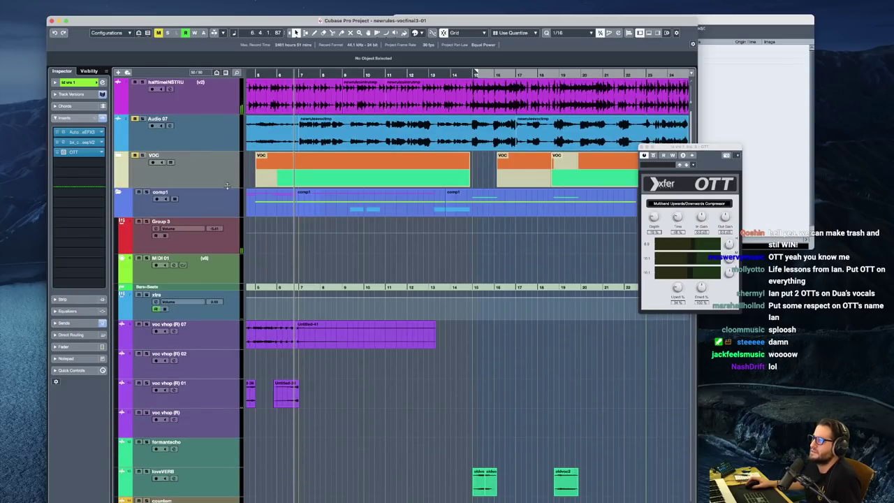
pyautogui.click(174, 177)
pyautogui.press('m')
pyautogui.press('space')
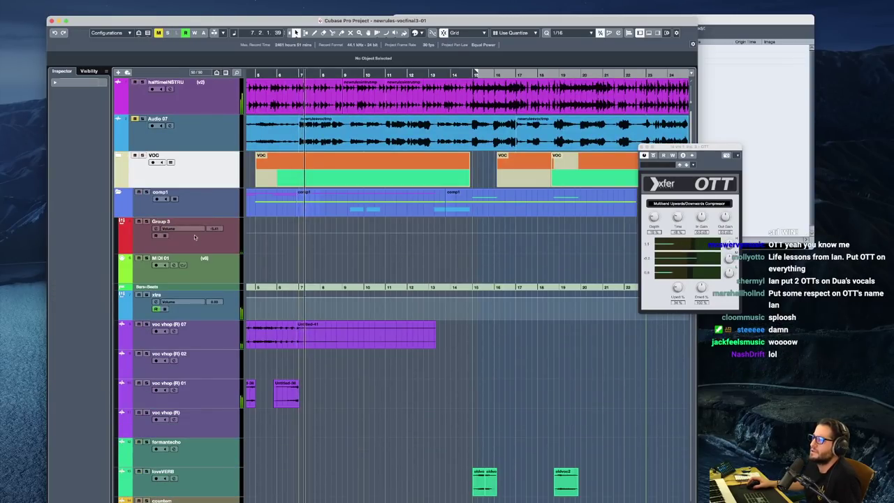
pyautogui.press('space')
pyautogui.click(206, 214)
pyautogui.click(207, 222)
# Take ld vrs 1 out of solo and show the track's sends
pyautogui.scroll(-10, 283, 271)
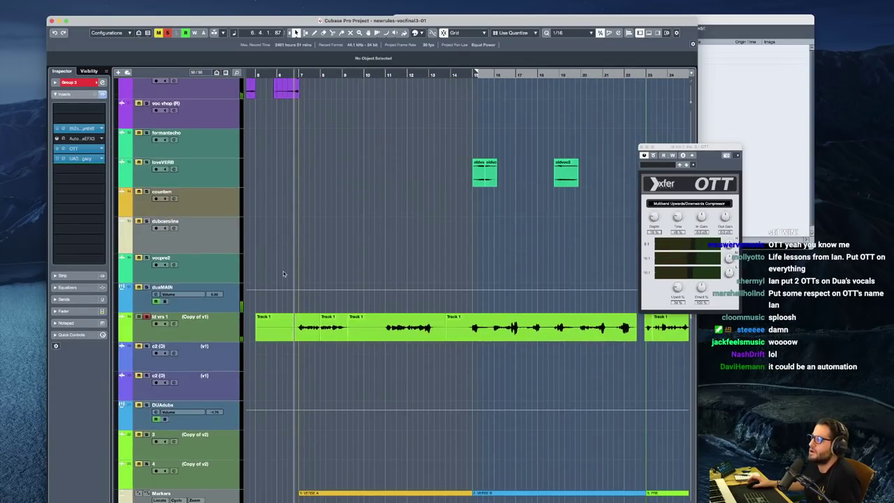
pyautogui.scroll(-8, 289, 278)
pyautogui.scroll(10, 153, 251)
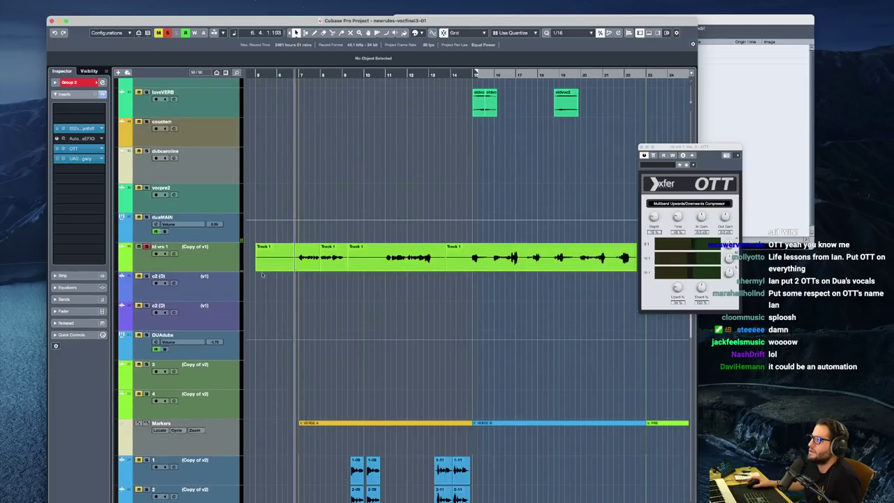
pyautogui.click(146, 247)
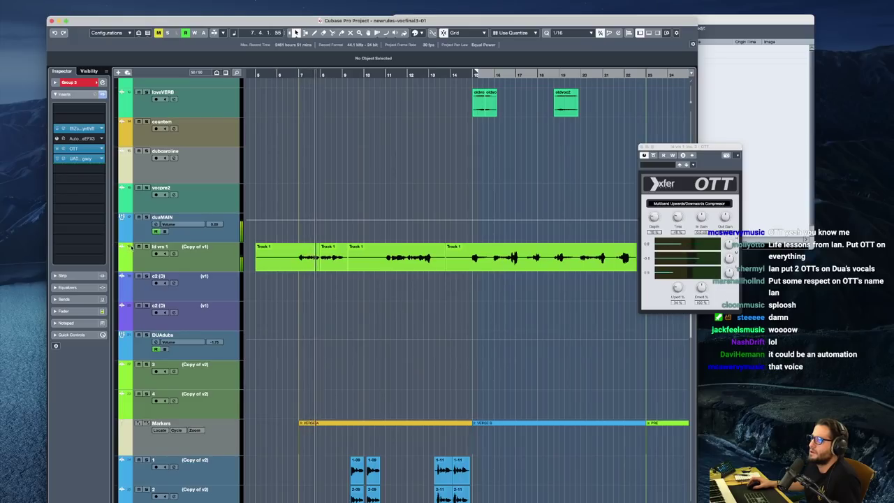
pyautogui.click(207, 266)
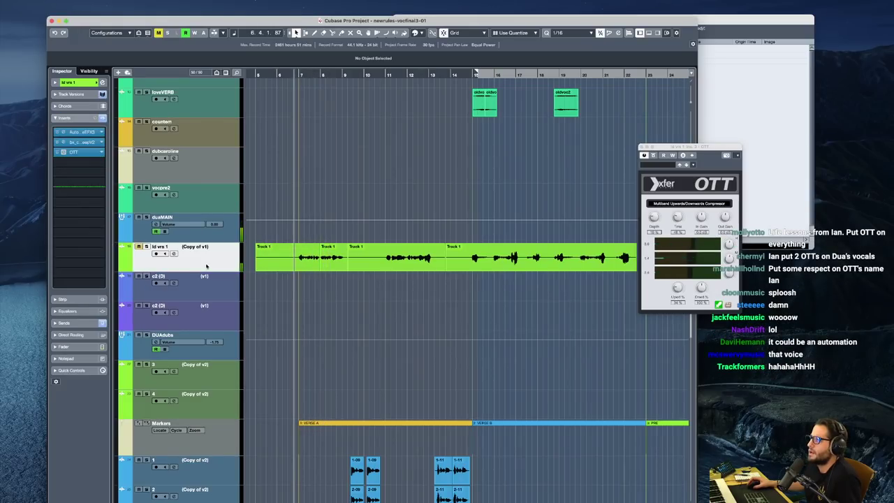
pyautogui.click(70, 323)
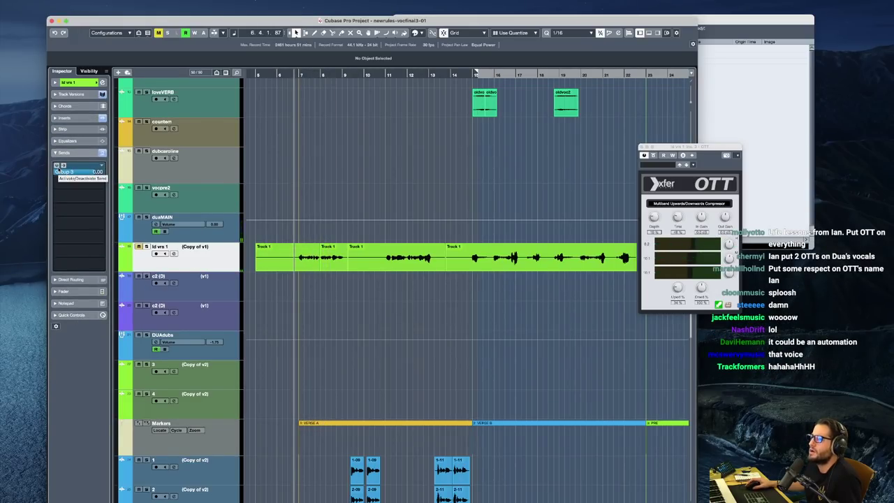
# Turn off the iZotope VocalSynth insert on Group 3 and replay the ld vrs 1 vocal from just before bar 7
pyautogui.scroll(10, 297, 296)
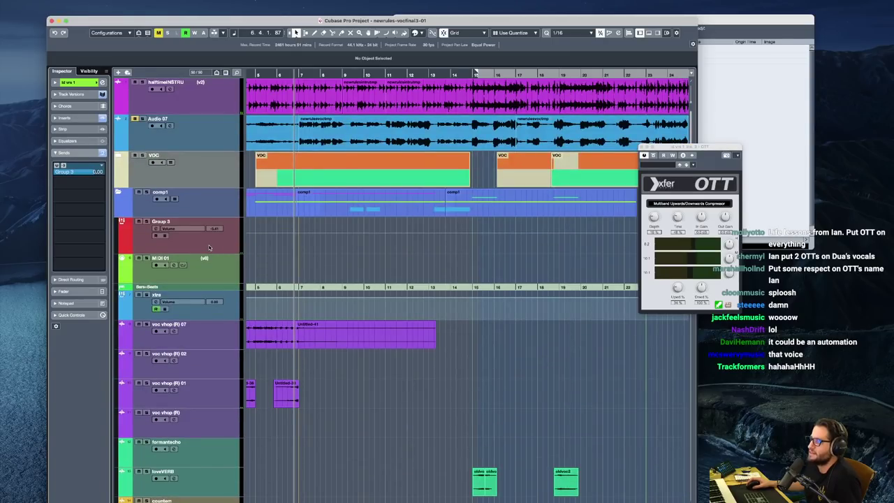
pyautogui.click(208, 247)
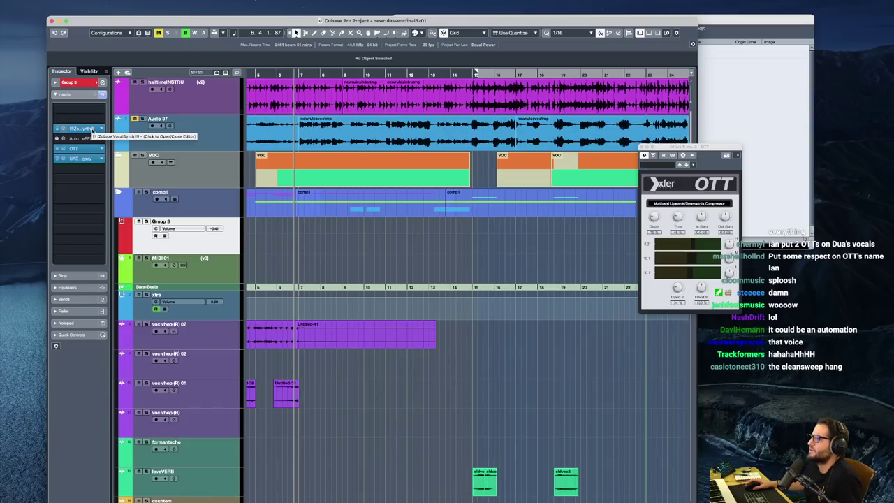
pyautogui.click(57, 130)
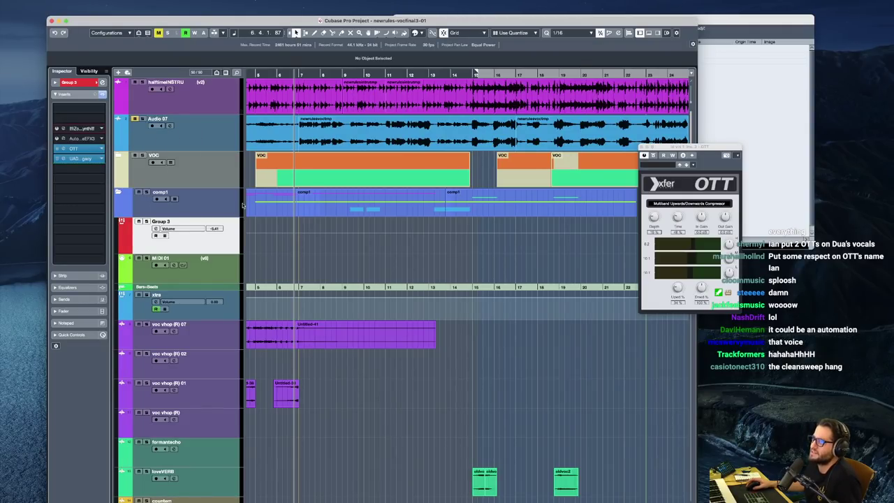
pyautogui.scroll(-10, 212, 209)
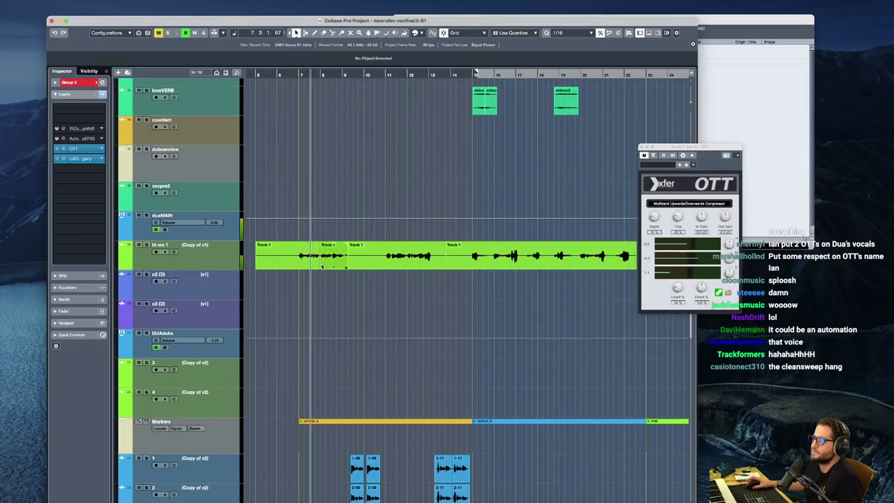
pyautogui.click(224, 259)
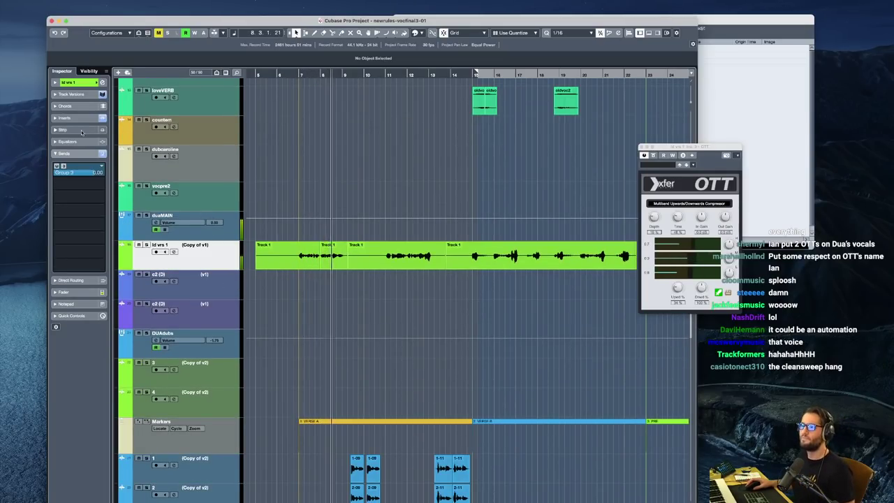
# Solo the duaMAIN group, audition it with its Teletronix LA-3A insert shown over the arrangement, and close the plug-in
pyautogui.click(218, 236)
pyautogui.press('space')
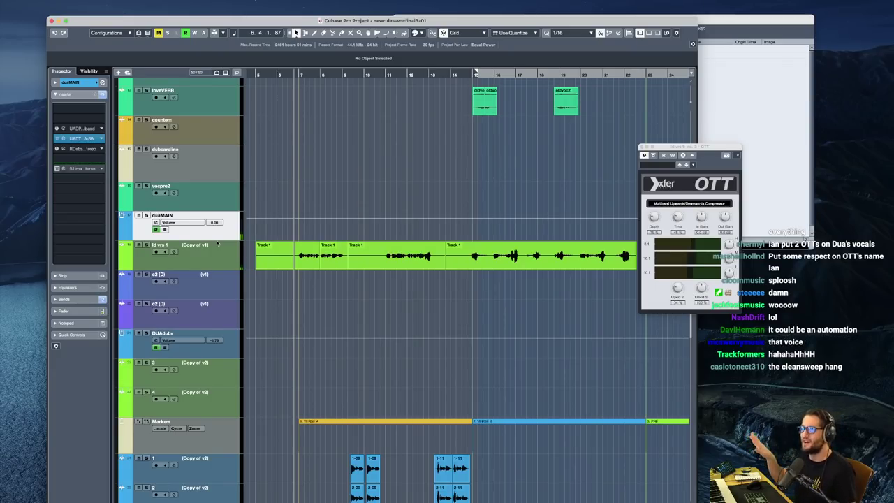
pyautogui.press('s')
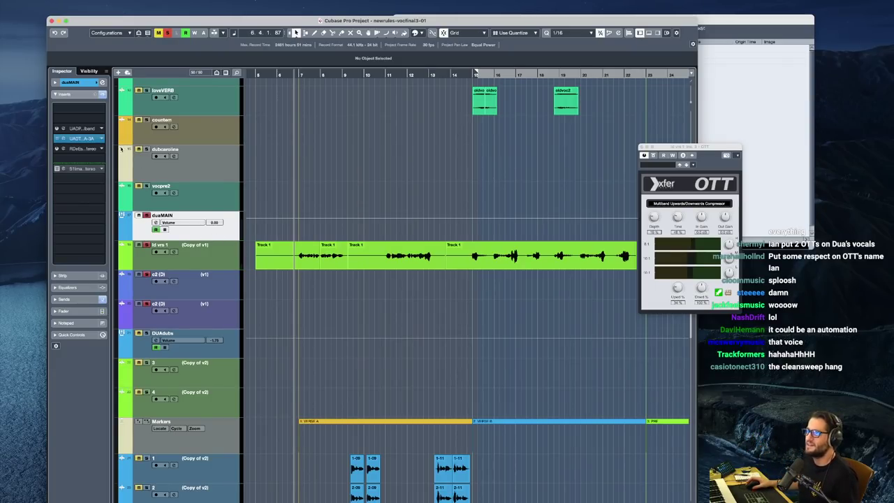
pyautogui.click(89, 138)
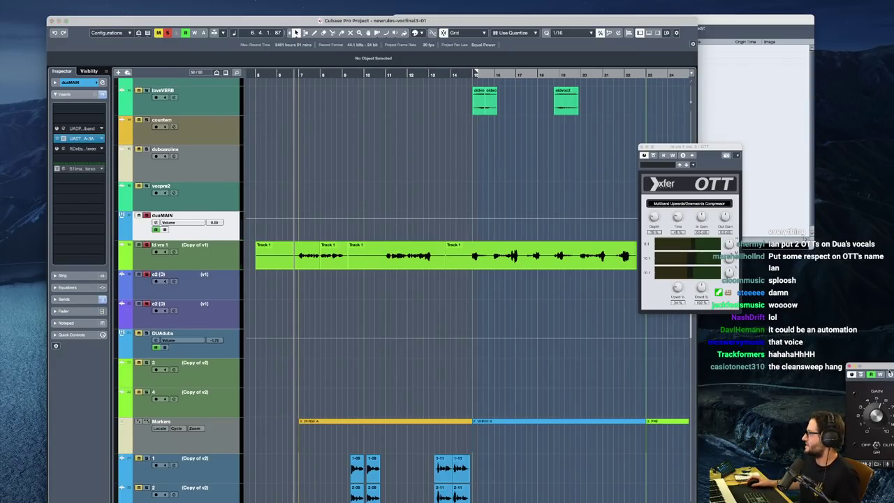
pyautogui.moveTo(867, 368); pyautogui.dragTo(282, 116)
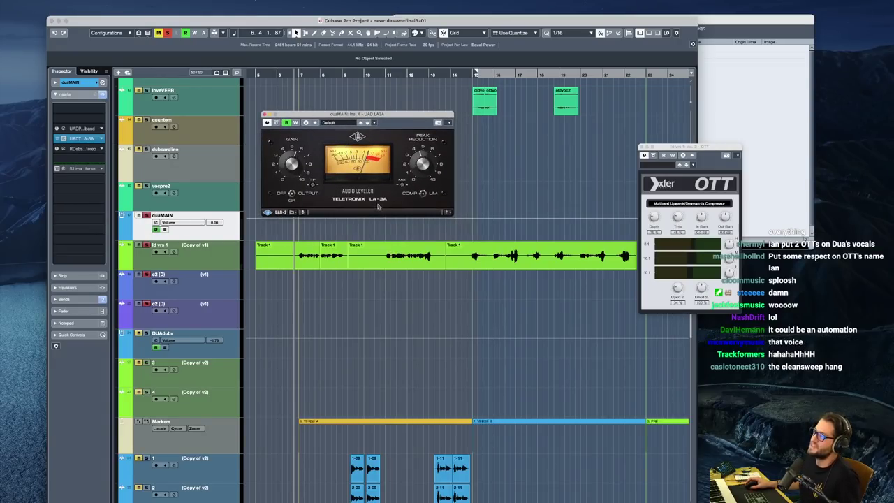
pyautogui.press('space')
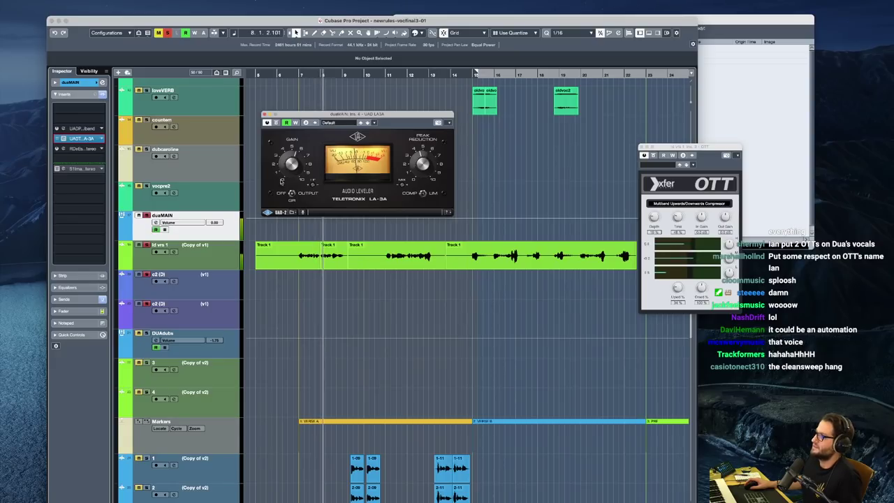
pyautogui.press('space')
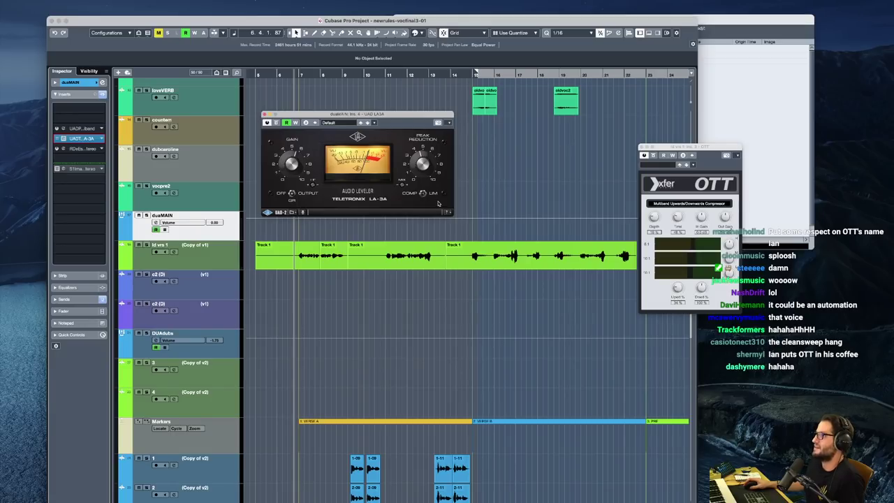
pyautogui.click(265, 114)
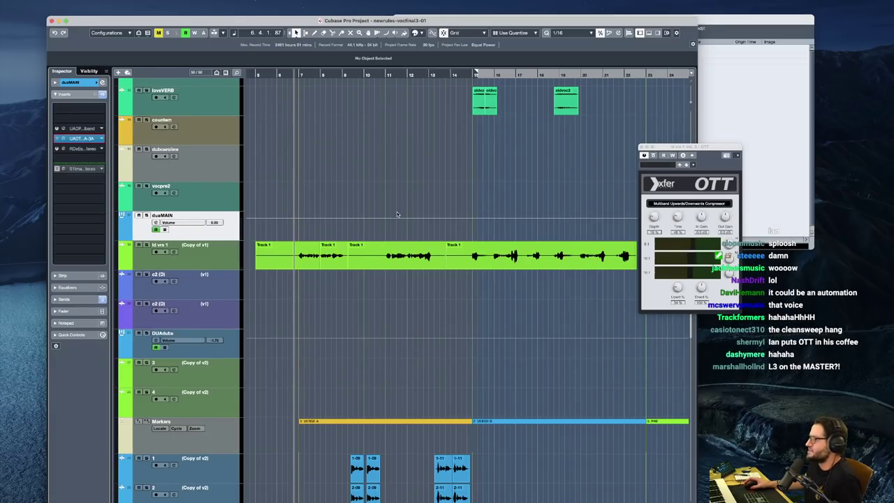
# Find the stacked vocal clips on tracks 1 to 4 in Verse A and play them from just before bar 9
pyautogui.scroll(-3, 380, 294)
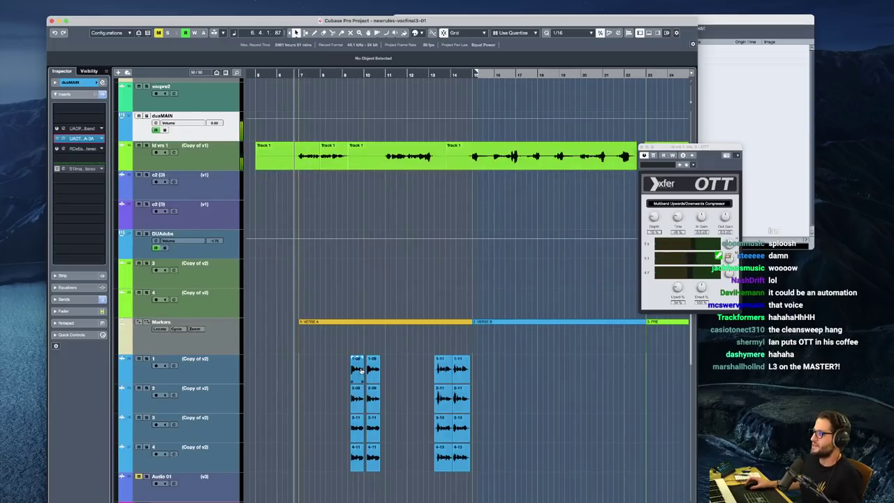
pyautogui.scroll(3, 361, 371)
pyautogui.scroll(-5, 351, 375)
pyautogui.press('h')
pyautogui.press('h')
pyautogui.press('h')
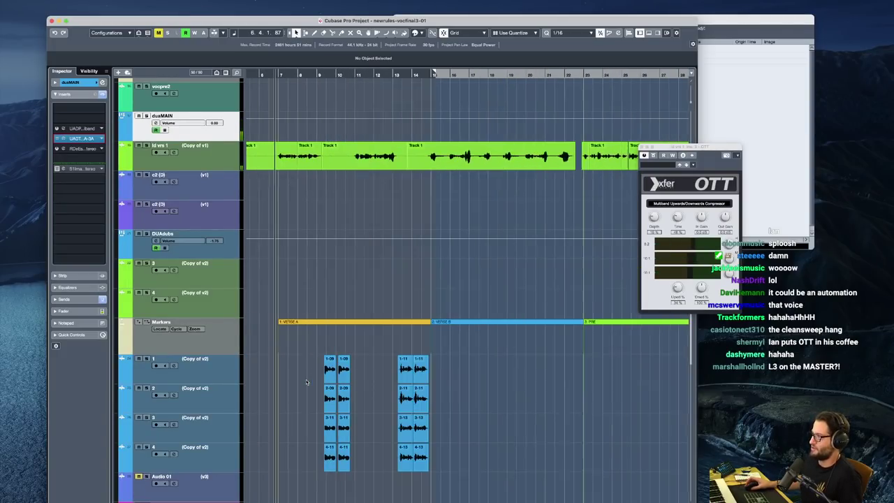
pyautogui.click(321, 350)
pyautogui.click(315, 288)
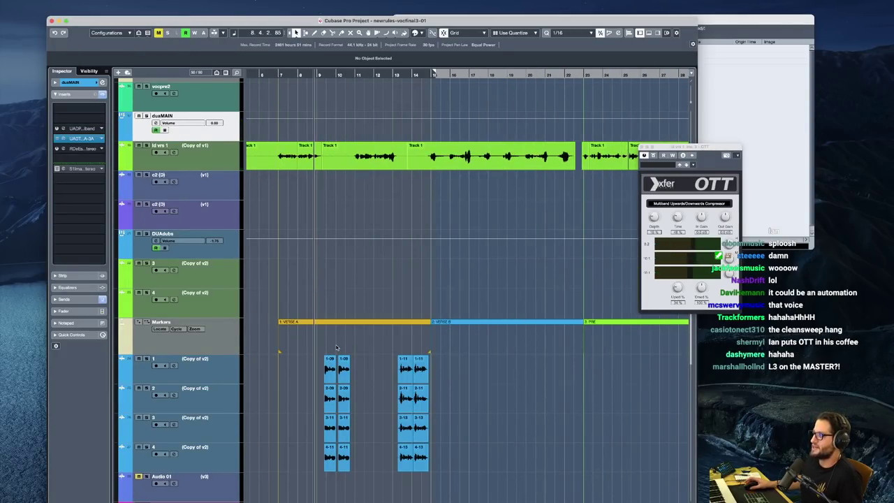
pyautogui.press('space')
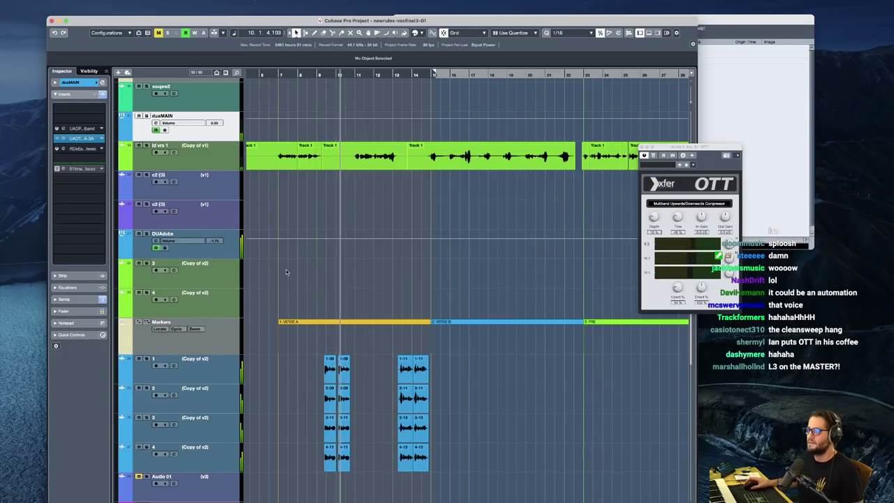
# Solo the DUAdubs group and show the inserts of dub track 1
pyautogui.click(230, 250)
pyautogui.press('space')
pyautogui.press('s')
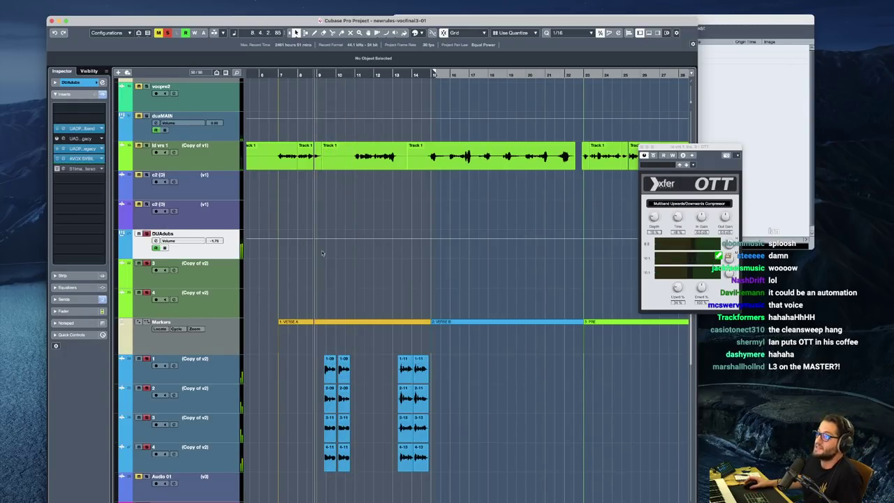
pyautogui.scroll(-2, 332, 370)
pyautogui.scroll(5, 333, 357)
pyautogui.scroll(-1, 333, 356)
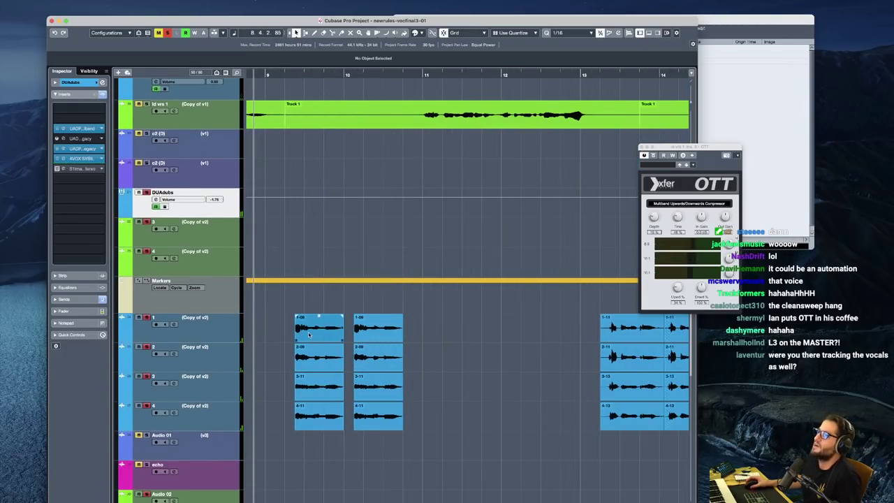
pyautogui.click(225, 332)
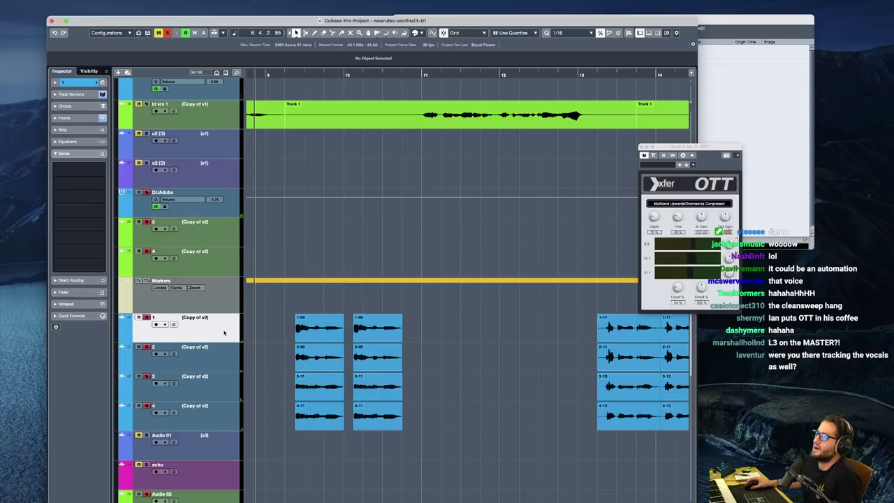
pyautogui.click(66, 118)
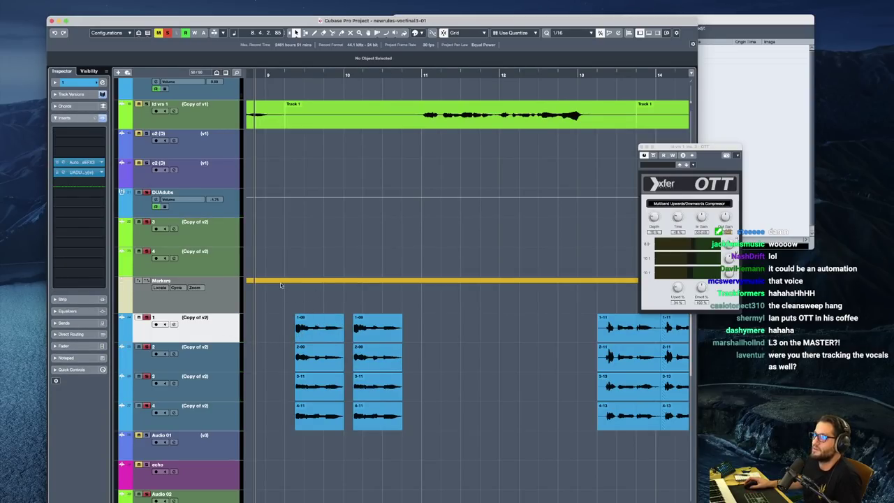
# Audition the dubs from about bar 9 beat 2 with track 1's UAD 1176SE shown over the arrangement, and close the plug-in
pyautogui.click(281, 285)
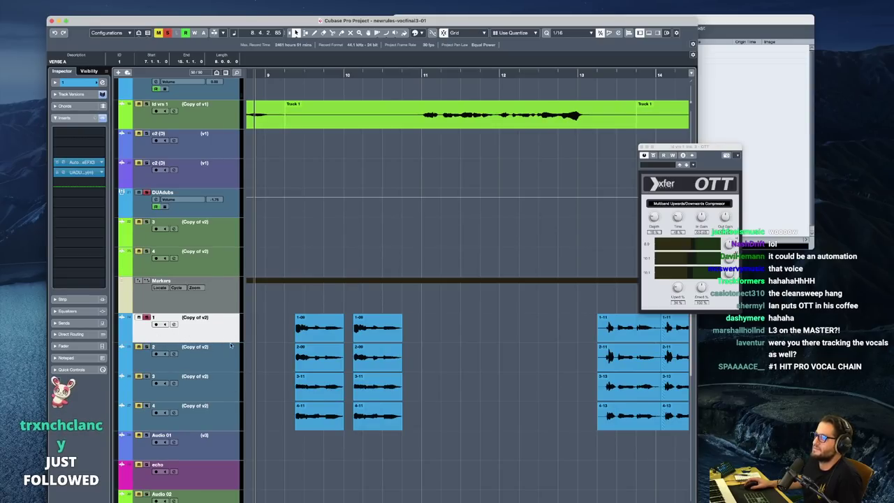
pyautogui.click(295, 308)
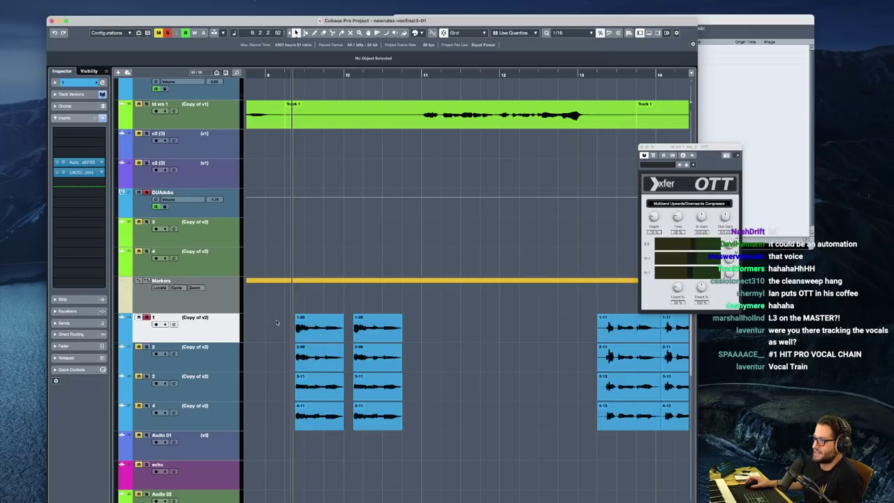
pyautogui.click(79, 172)
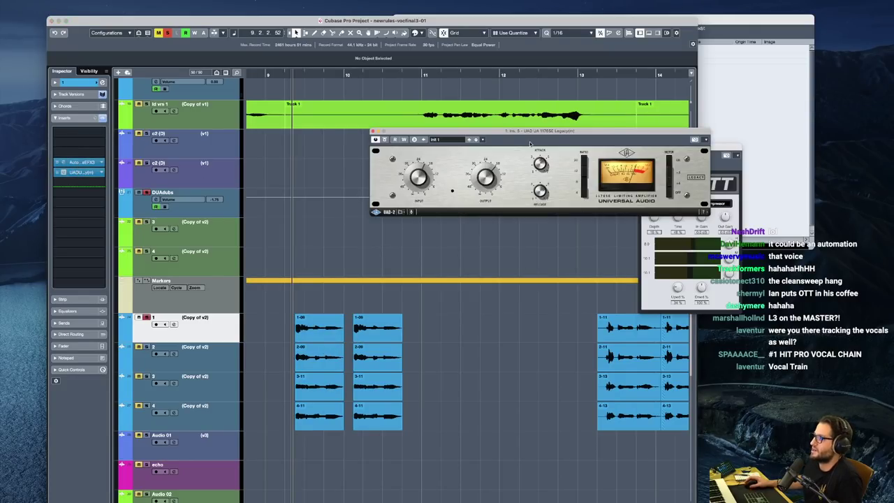
pyautogui.moveTo(531, 139); pyautogui.dragTo(453, 135)
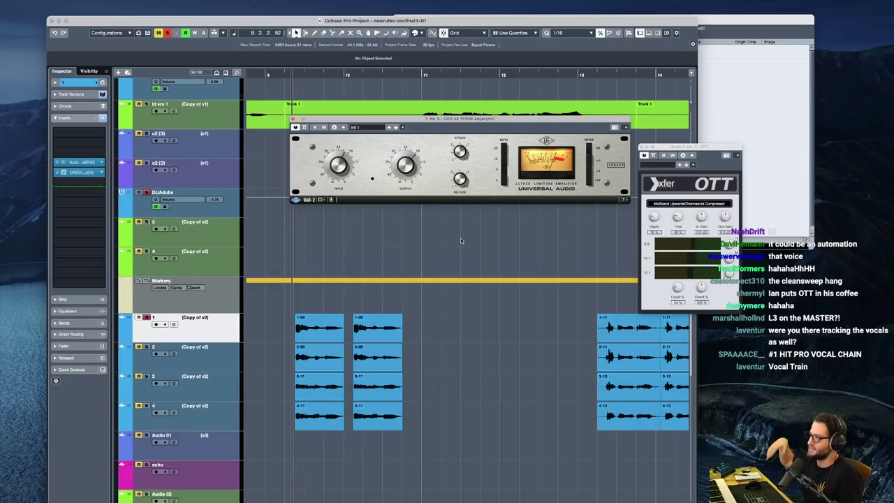
pyautogui.press('space')
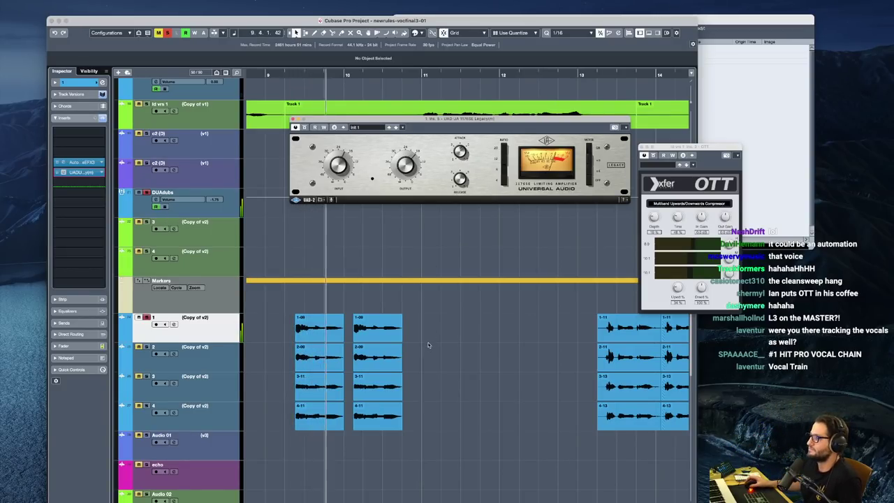
pyautogui.click(391, 335)
pyautogui.press('space')
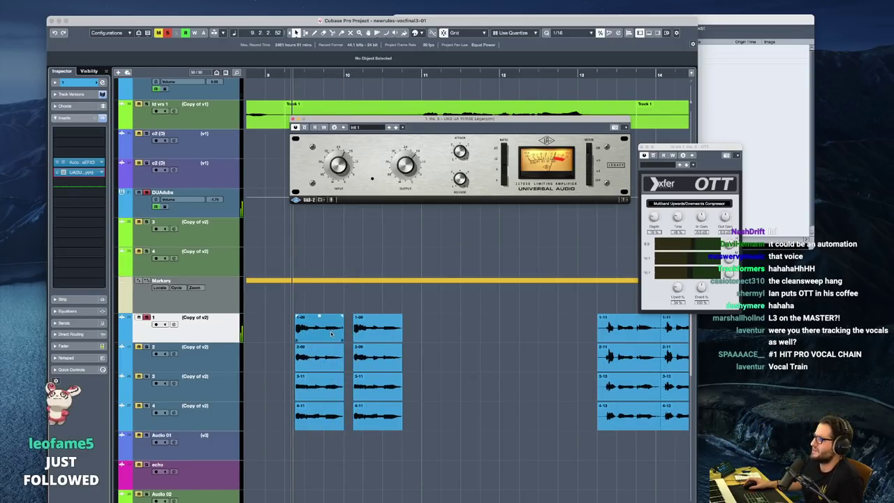
pyautogui.press('space')
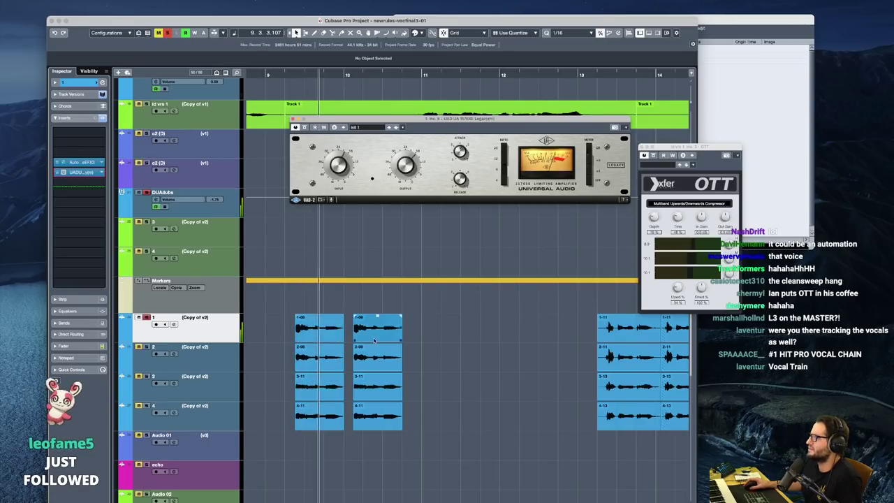
pyautogui.click(63, 173)
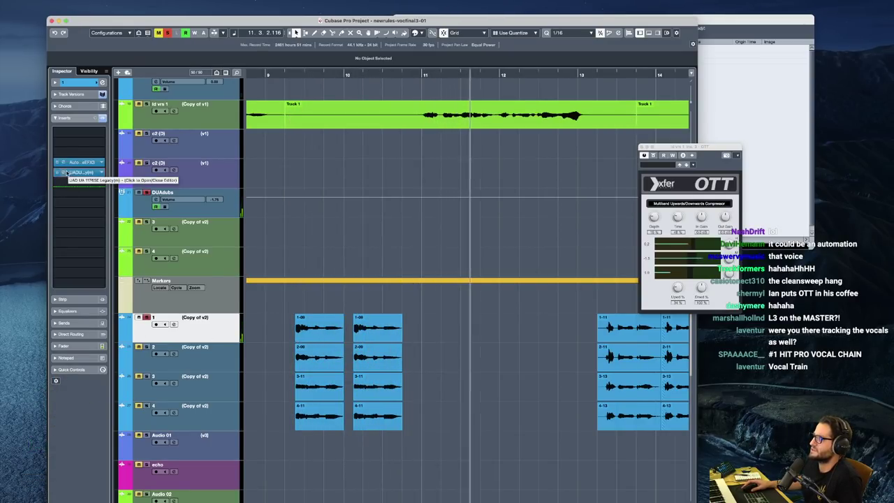
# Show dub track 1's UAD 1176SE Legacy over the arrangement and audition the dubs from about bar 9 beat 2
pyautogui.click(64, 173)
pyautogui.press('space')
pyautogui.press('space')
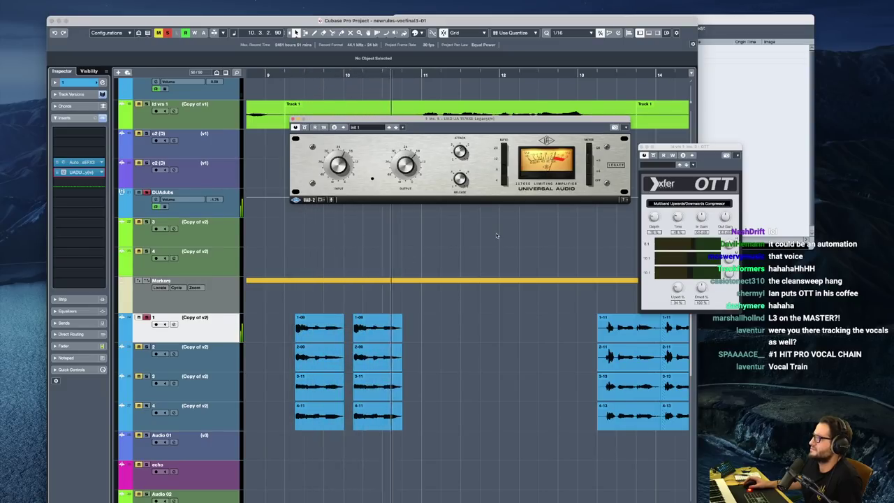
pyautogui.press('space')
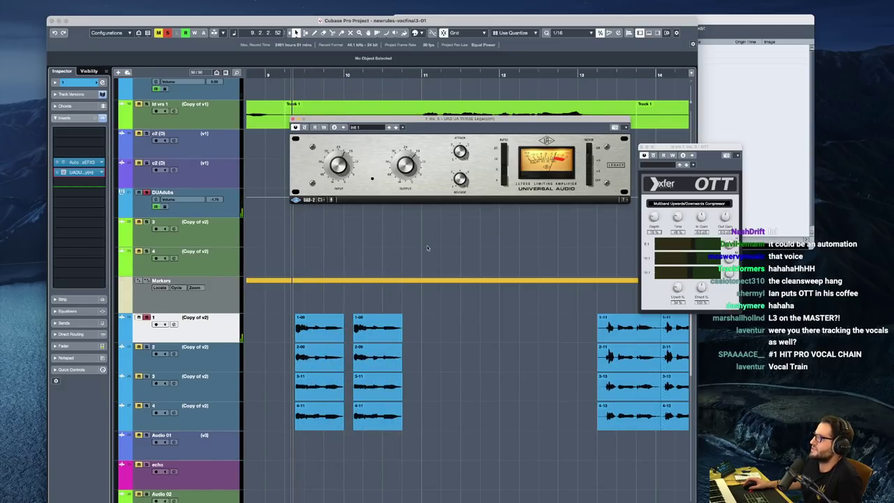
# Show the DUAdubs group's inserts, play the soloed group briefly, and close the open 1176SE and OTT plug-in windows
pyautogui.click(216, 214)
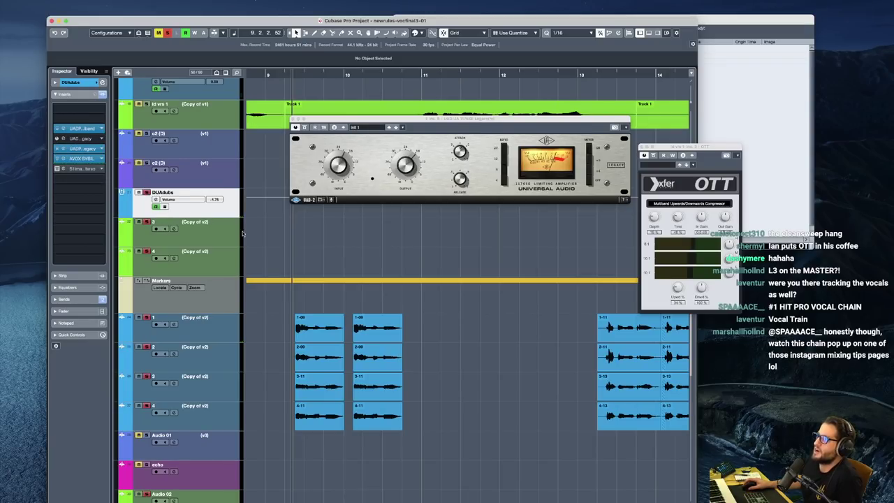
pyautogui.press('space')
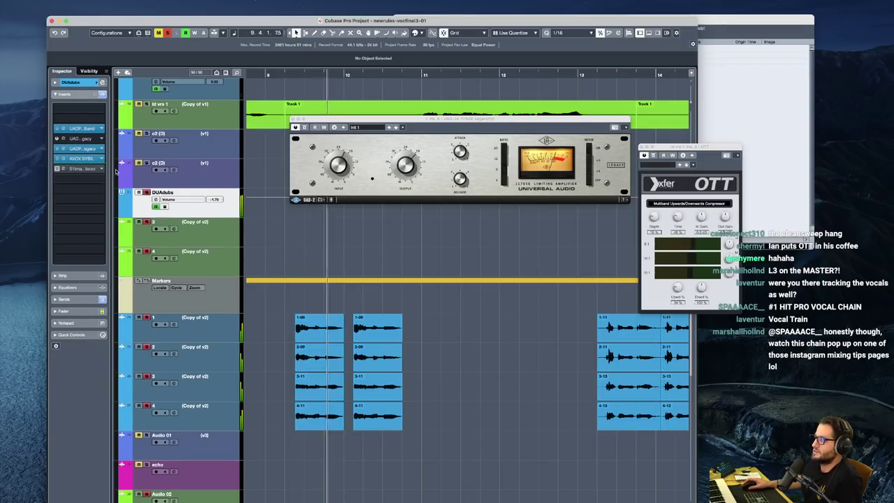
pyautogui.press('space')
pyautogui.click(292, 118)
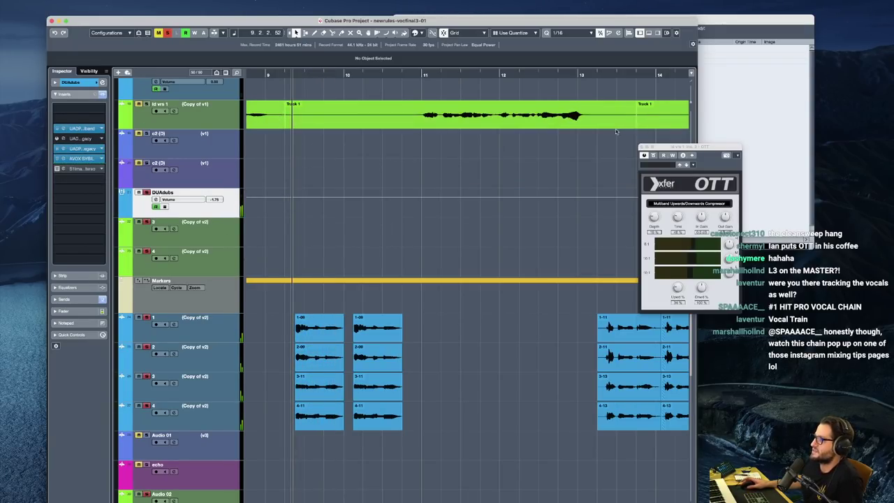
pyautogui.click(644, 153)
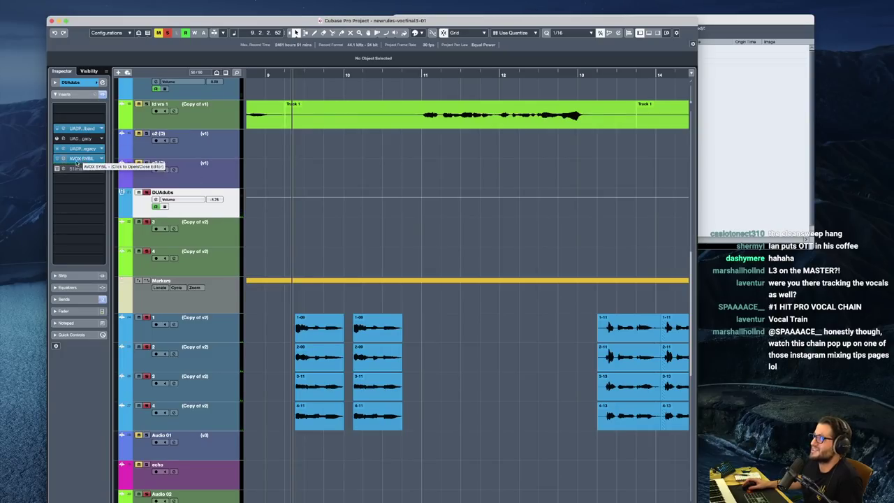
# Show the DUAdubs group's Precision Multiband, Pultec-Pro and AVOX SYBIL inserts and arrange their windows side by side
pyautogui.click(82, 129)
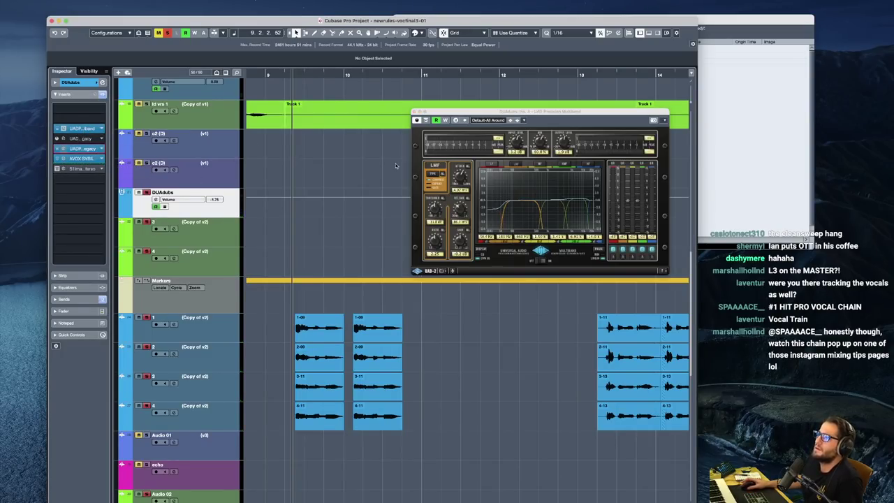
pyautogui.click(93, 148)
pyautogui.click(87, 159)
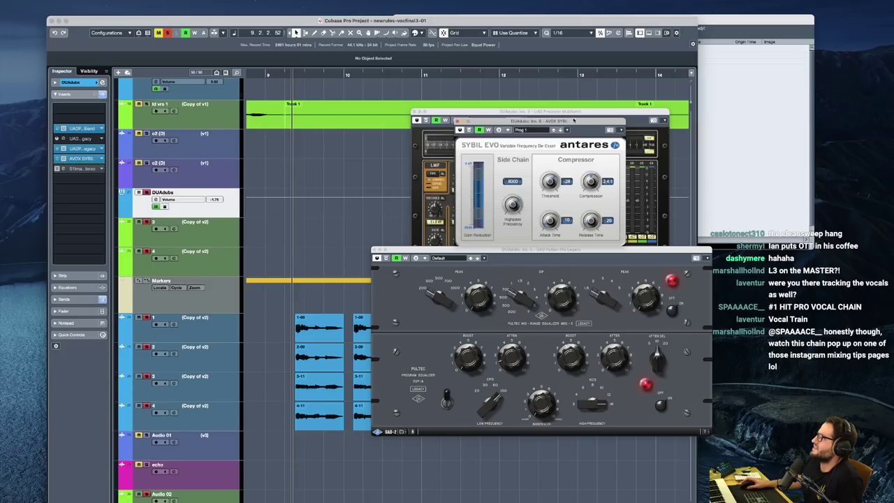
pyautogui.moveTo(574, 120); pyautogui.dragTo(847, 281)
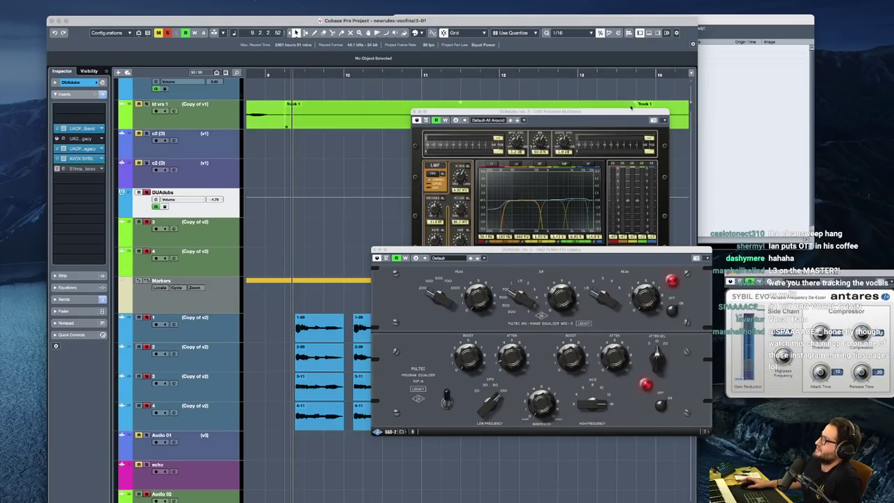
pyautogui.moveTo(641, 114); pyautogui.dragTo(336, 271)
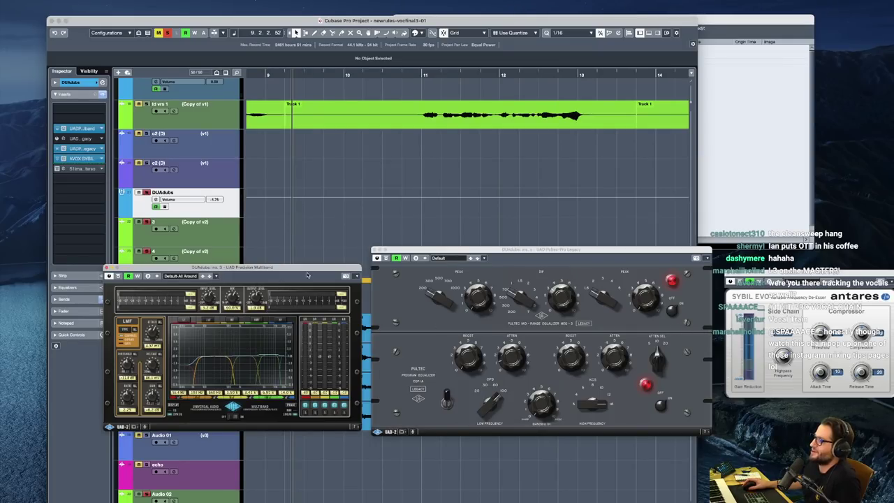
pyautogui.moveTo(308, 269); pyautogui.dragTo(308, 267)
# Play the dubs, bypass the group's Precision Multiband, Pultec-Pro and SYBIL for comparison, and reactivate only the Multiband
pyautogui.press('space')
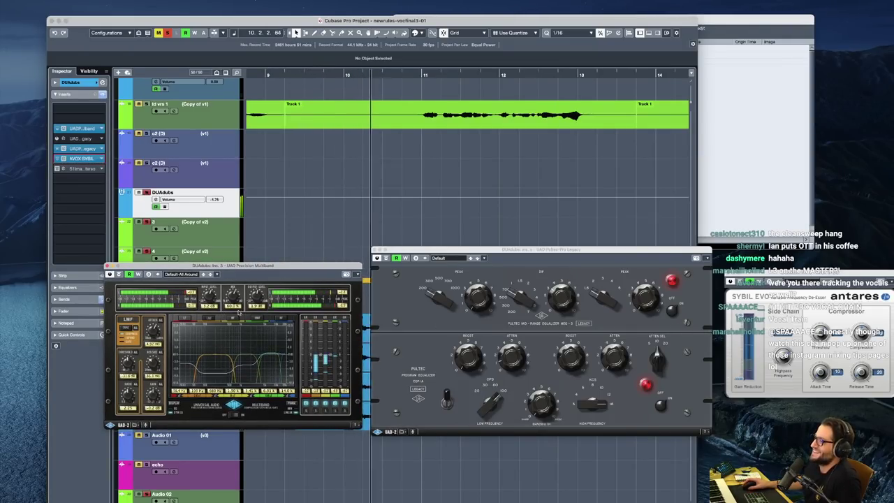
pyautogui.press('space')
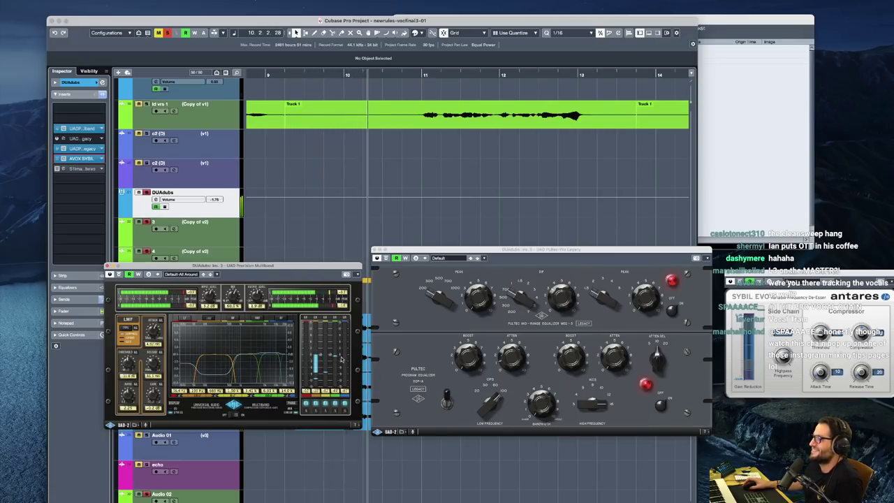
pyautogui.click(56, 128)
pyautogui.click(57, 149)
pyautogui.click(58, 158)
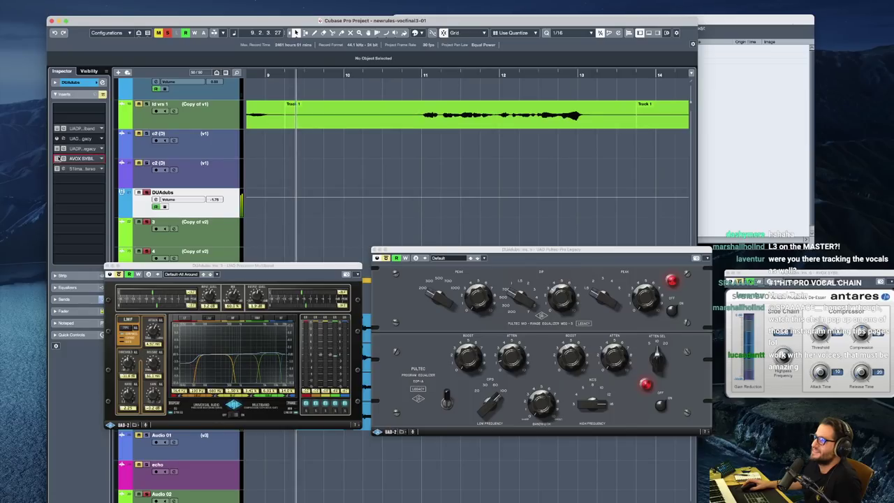
pyautogui.click(57, 129)
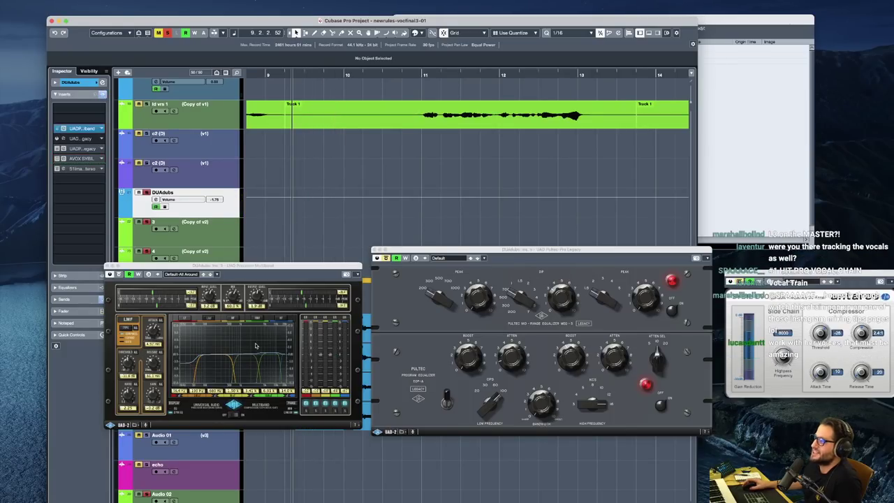
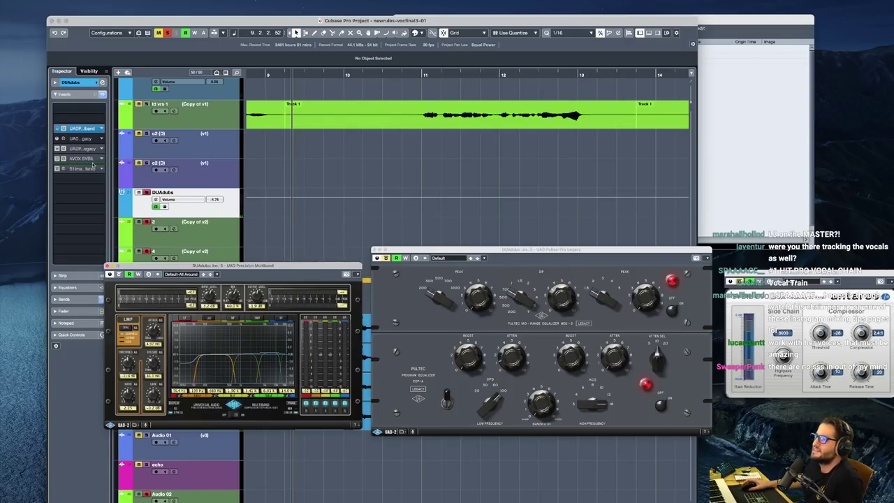
# Audition the dubs with the Pultec-Pro active, close its window, and reactivate the SYBIL de-esser during playback
pyautogui.press('space')
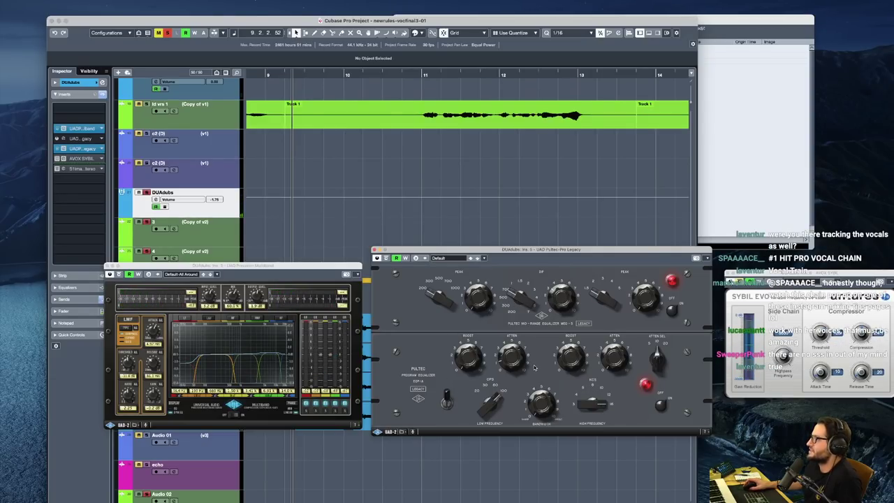
pyautogui.click(374, 249)
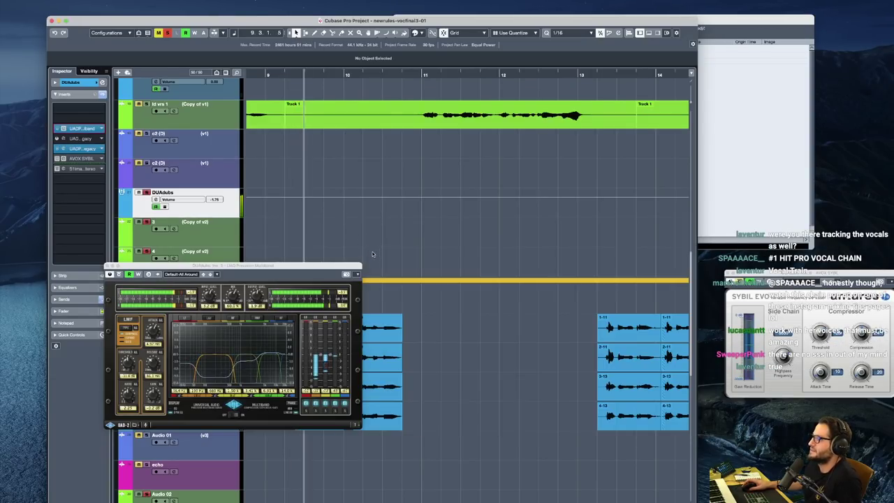
pyautogui.click(57, 159)
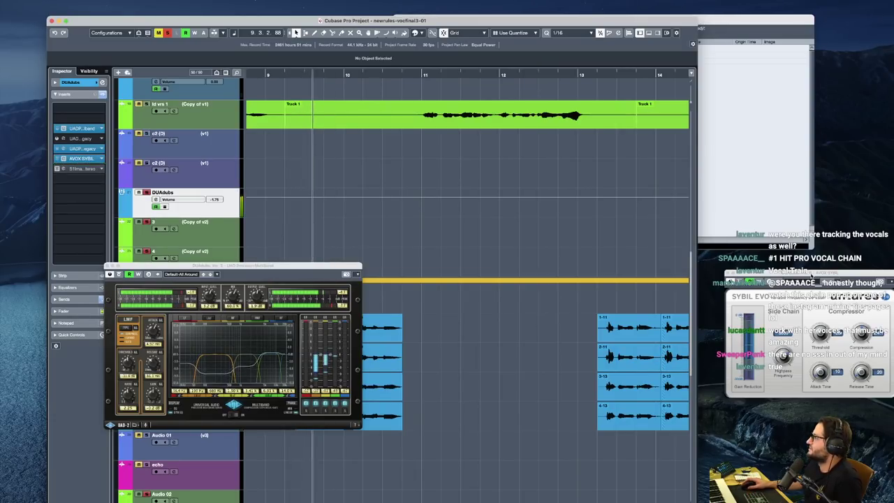
# Place the SYBIL de-esser beside the Multiband, listen through about bar 14, and close both plug-in windows
pyautogui.moveTo(819, 281); pyautogui.dragTo(548, 256)
pyautogui.click(672, 283)
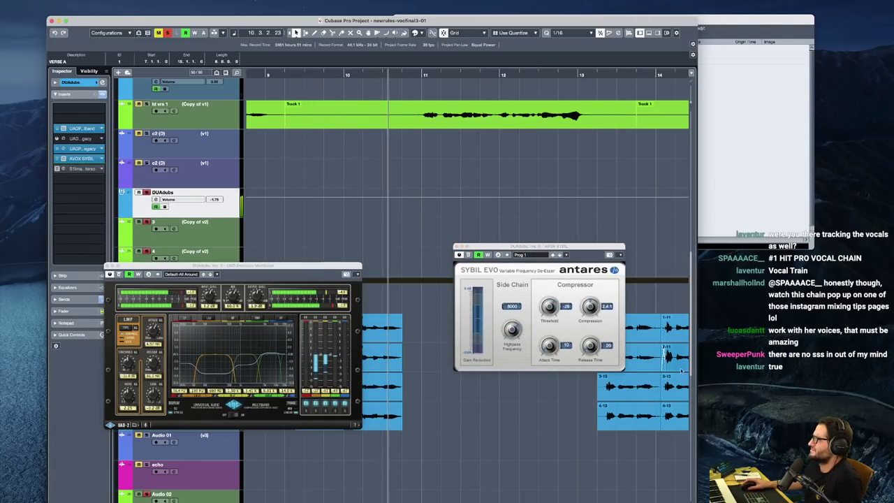
pyautogui.click(646, 296)
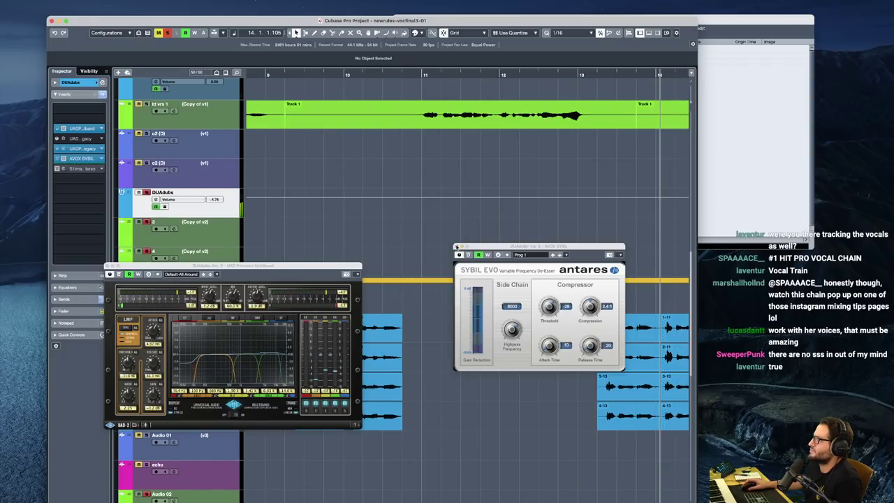
pyautogui.click(457, 247)
pyautogui.click(107, 266)
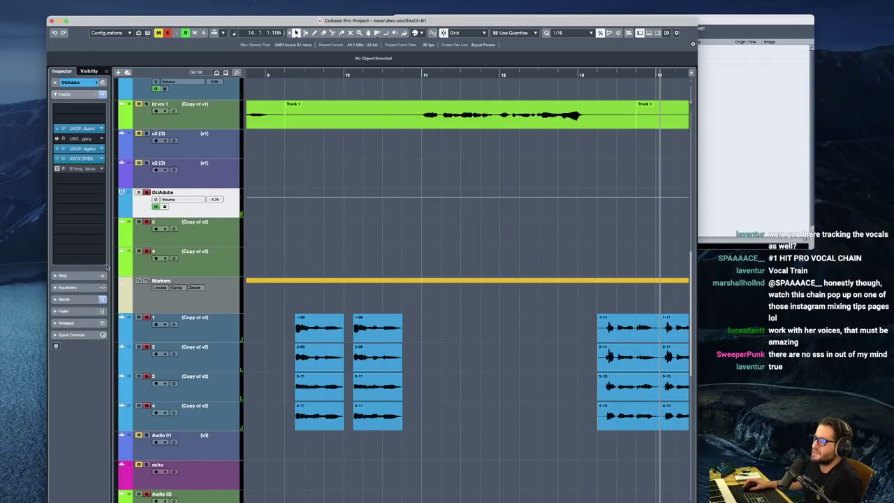
# Clear the DUAdubs solo and examine the vocal clips from Verse A through the Drop sections
pyautogui.press('g')
pyautogui.hscroll(2, 518, 322)
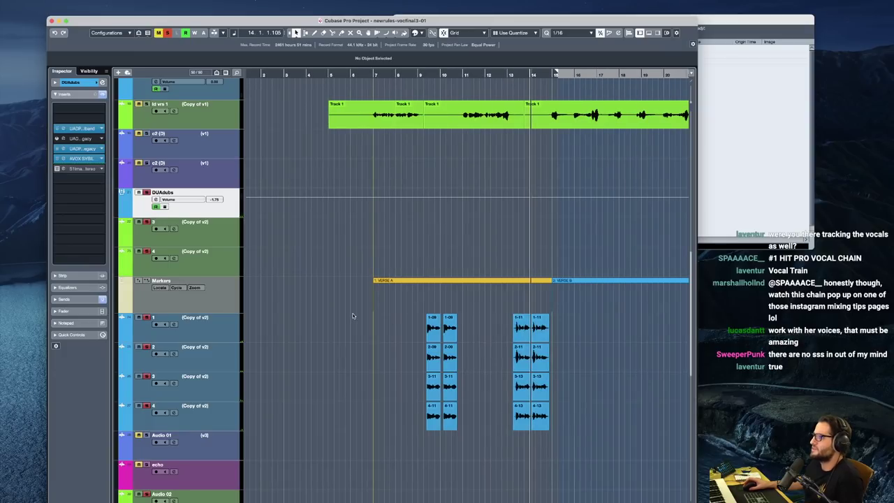
pyautogui.hscroll(5, 545, 321)
pyautogui.scroll(-1, 352, 306)
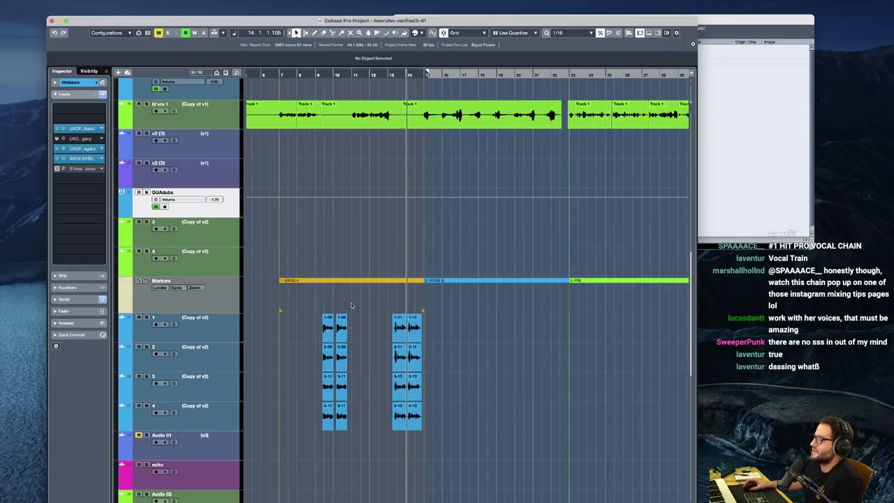
pyautogui.scroll(1, 323, 311)
pyautogui.click(324, 310)
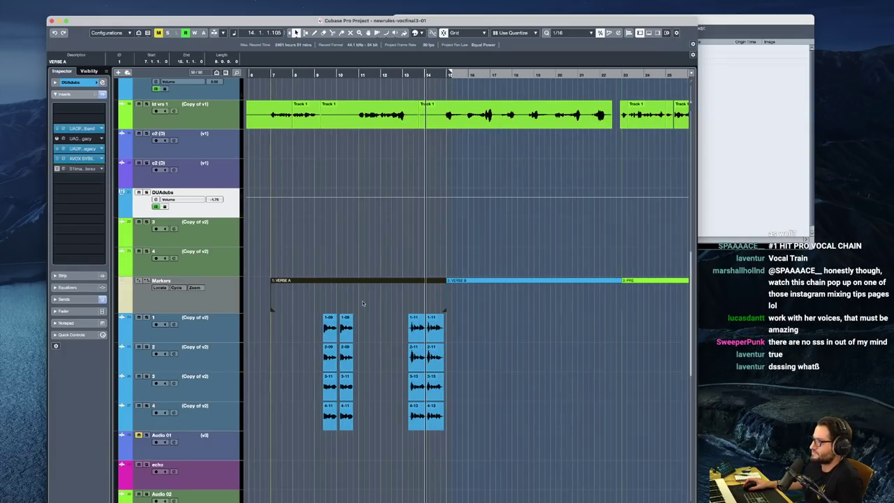
pyautogui.click(341, 270)
pyautogui.hscroll(10, 533, 348)
pyautogui.scroll(-3, 514, 294)
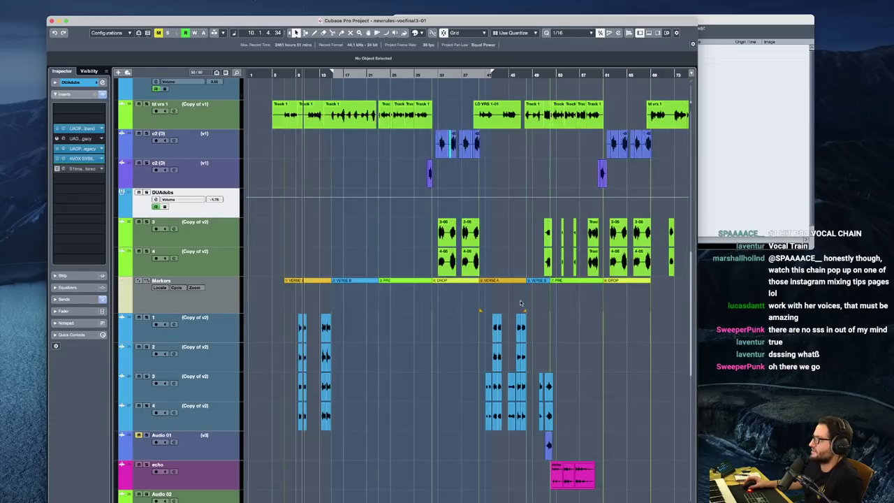
pyautogui.hscroll(3, 507, 300)
pyautogui.scroll(3, 381, 258)
# Solo the upper c2 (D) track and play its drop vocal from about bar 32 beat 3
pyautogui.click(333, 170)
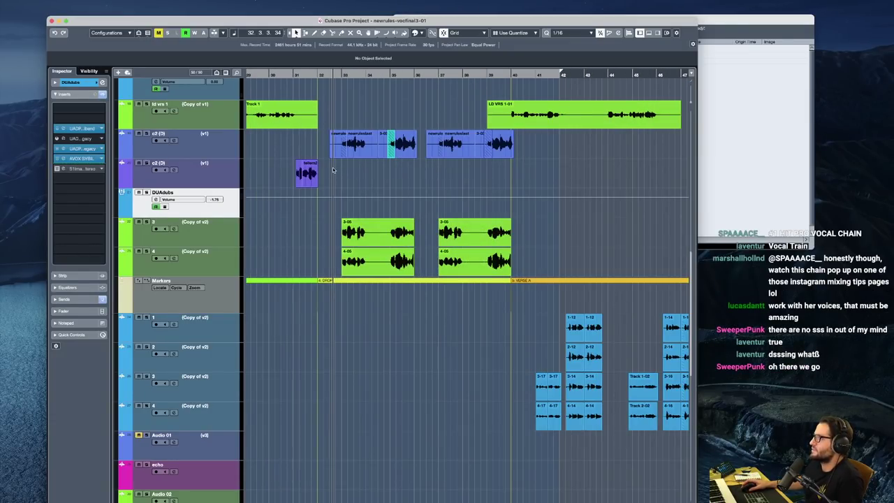
pyautogui.scroll(-1, 410, 223)
pyautogui.click(224, 151)
pyautogui.press('space')
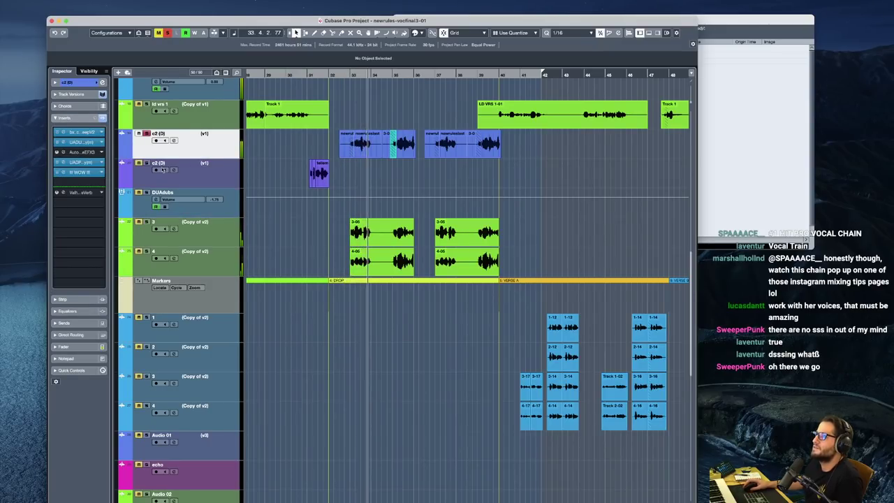
pyautogui.press('space')
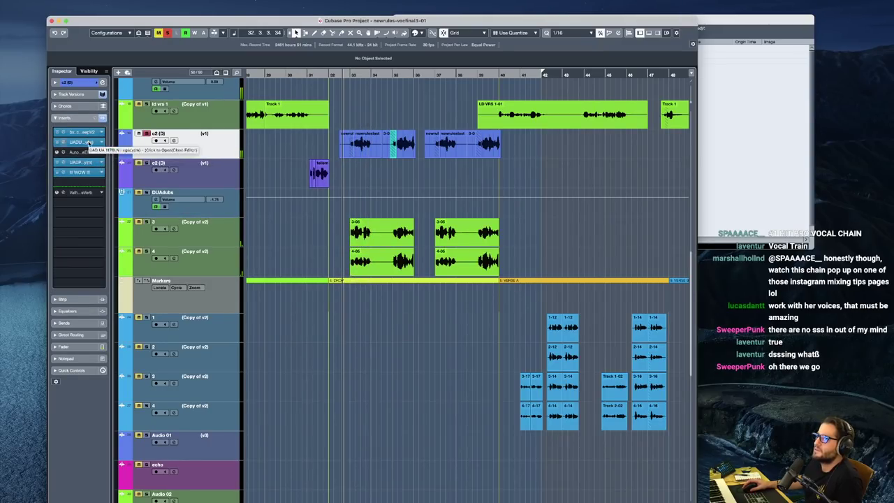
# Compare the c2 (D) track's UAD 1176LN and Pultec-Pro inserts in separate windows, close both, and replay the drop vocal
pyautogui.click(89, 143)
pyautogui.click(80, 162)
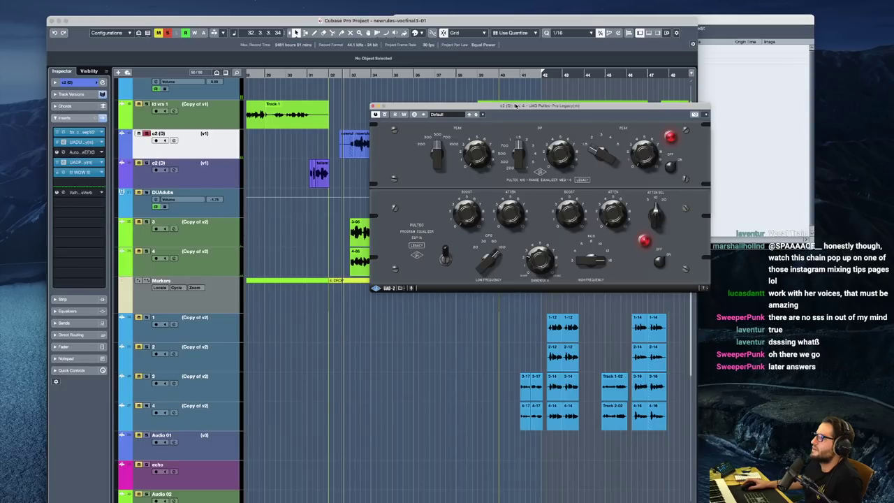
pyautogui.moveTo(515, 105); pyautogui.dragTo(513, 225)
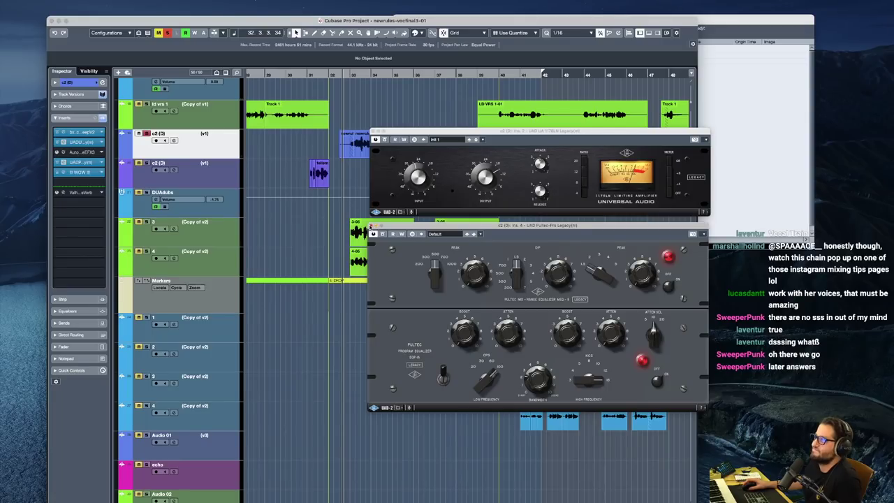
pyautogui.click(371, 226)
pyautogui.click(374, 131)
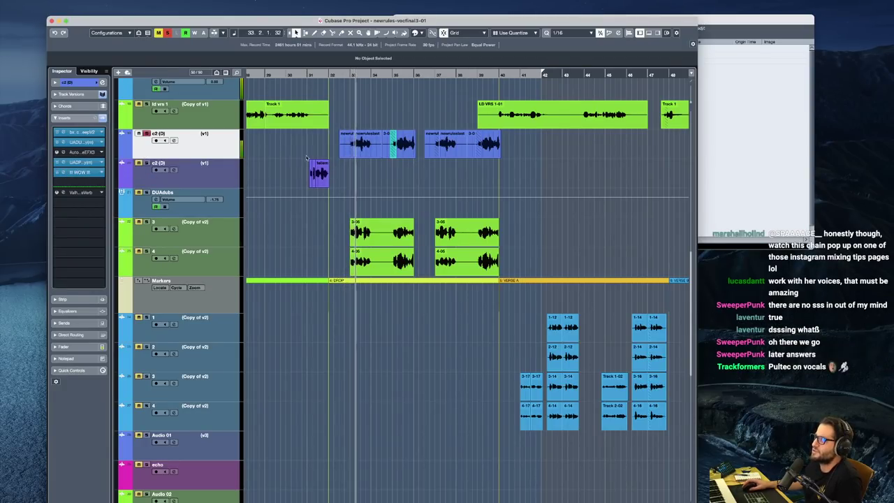
pyautogui.press('space')
# Show the c2 (D) track's bx_cleansweep V2, return its high-pass filter to 128 Hz, and close the plug-in
pyautogui.click(81, 133)
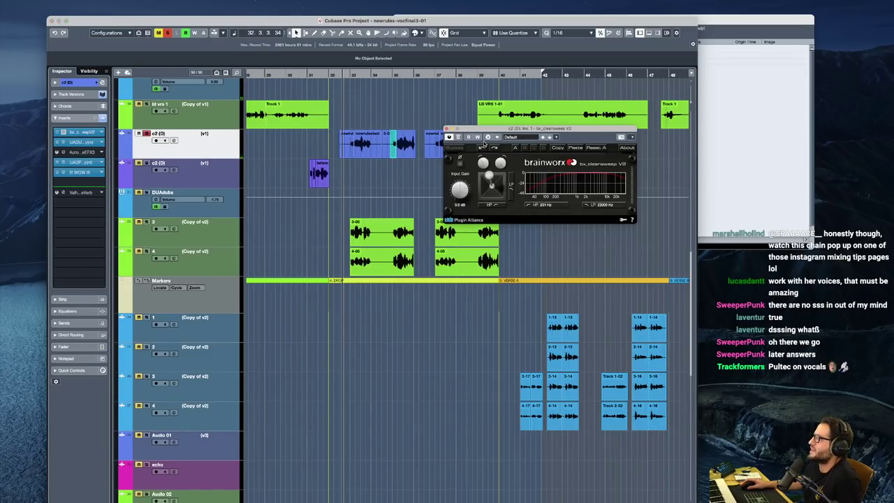
pyautogui.moveTo(483, 146); pyautogui.dragTo(482, 148)
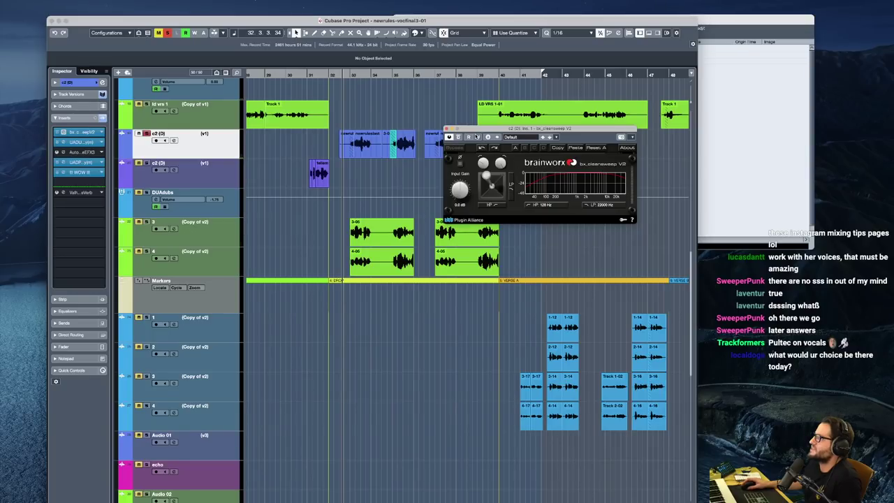
pyautogui.click(447, 130)
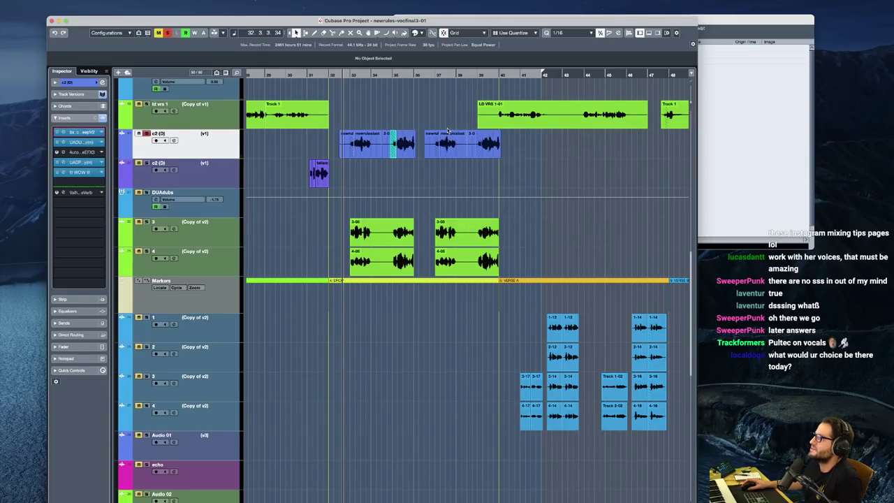
# Unmute and solo the HALF 1_1 track, and play it from about bar 108 beat 4
pyautogui.scroll(-2, 250, 186)
pyautogui.scroll(-5, 415, 207)
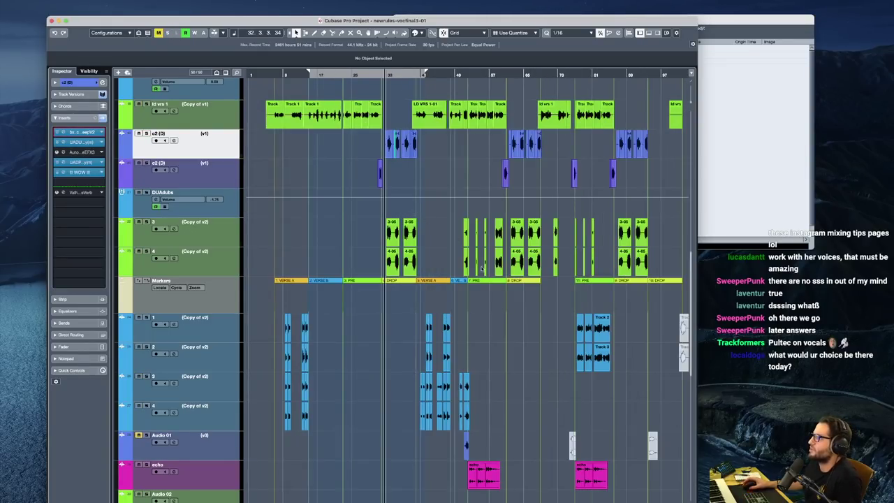
pyautogui.scroll(-8, 497, 307)
pyautogui.scroll(-4, 497, 307)
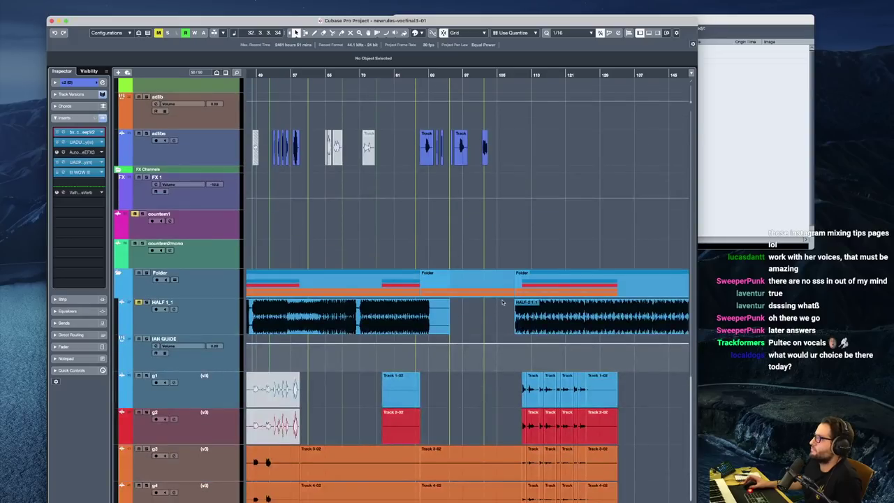
pyautogui.hscroll(3, 448, 307)
pyautogui.press('h')
pyautogui.press('h')
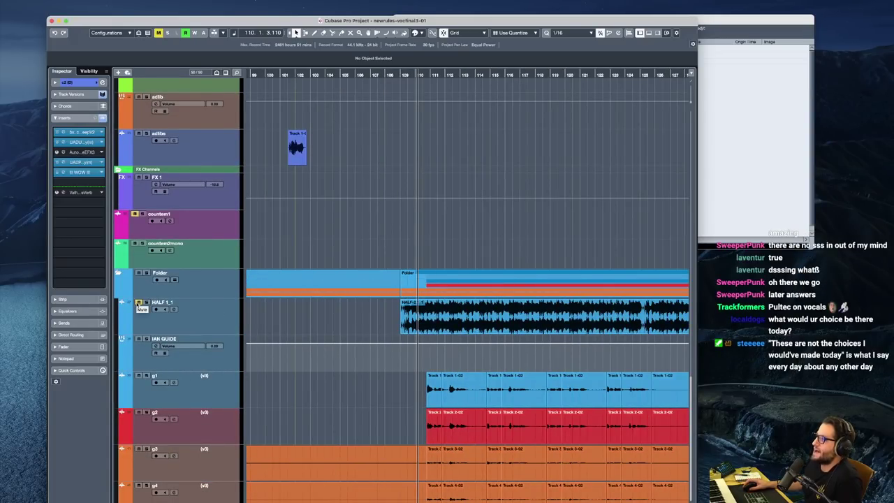
pyautogui.click(236, 324)
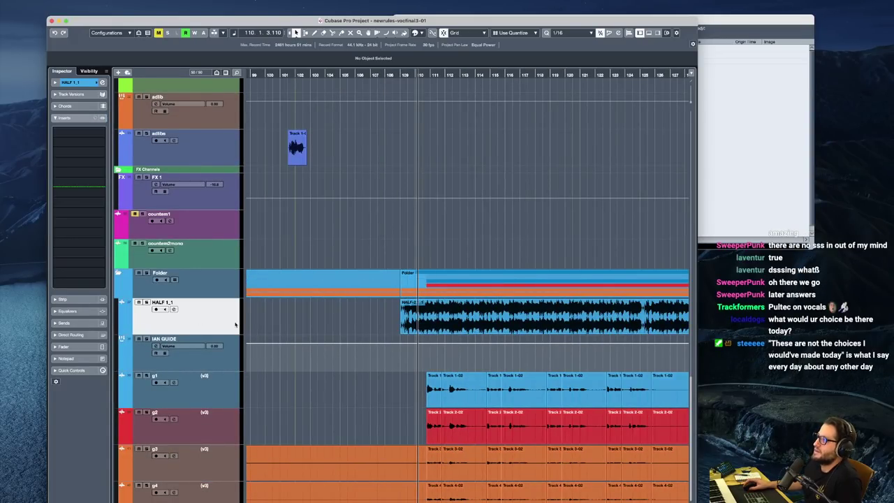
pyautogui.click(404, 243)
pyautogui.click(398, 245)
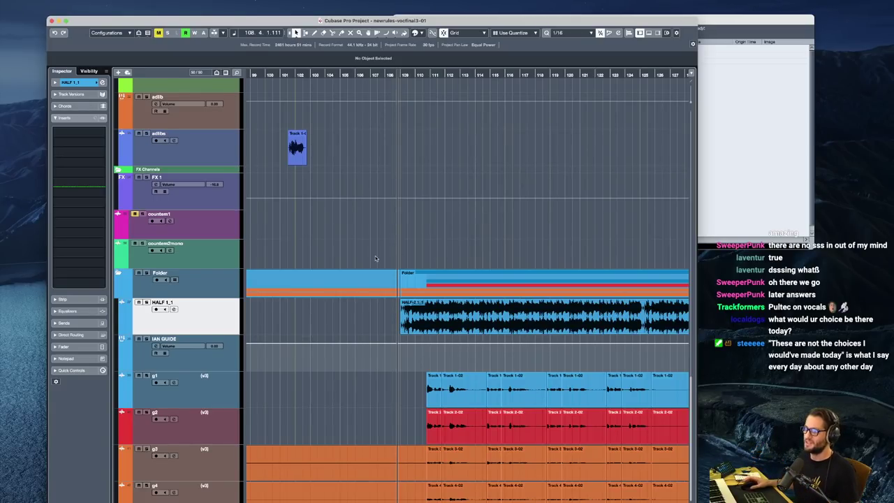
pyautogui.press('s')
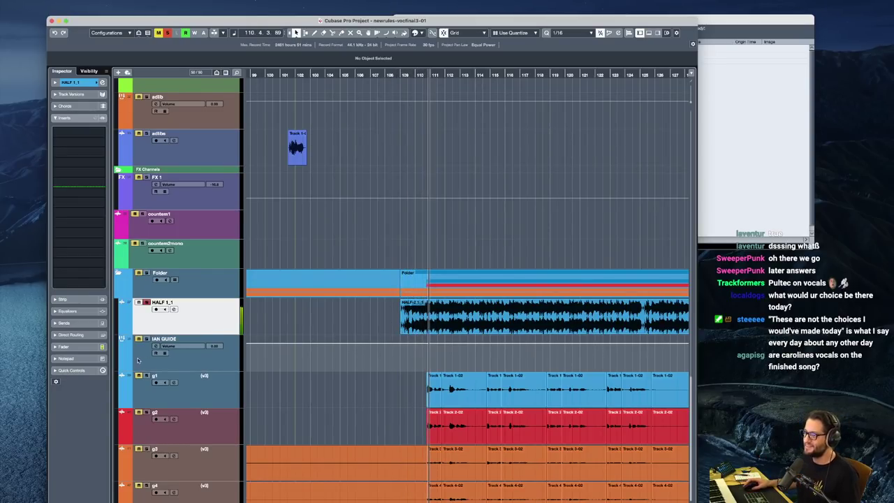
# Solo the IAN GUIDE group and play its vocals around bar 111 on their own and together with HALF 1_1
pyautogui.click(146, 339)
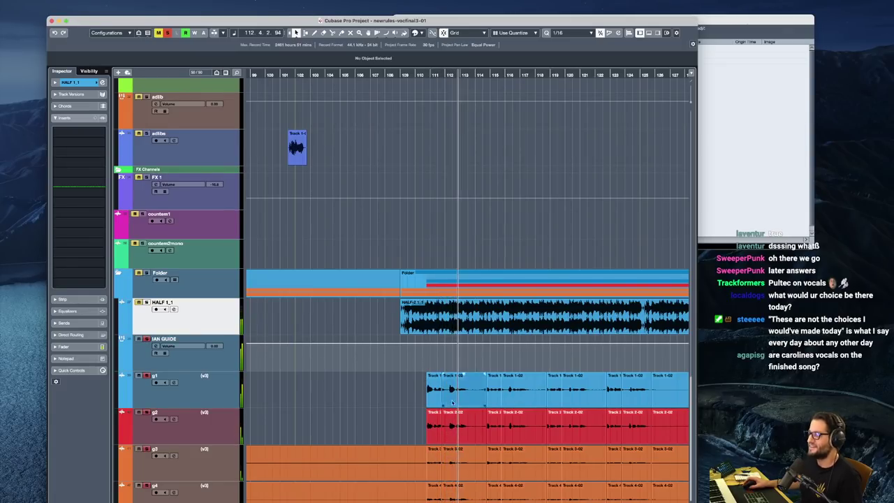
pyautogui.click(424, 363)
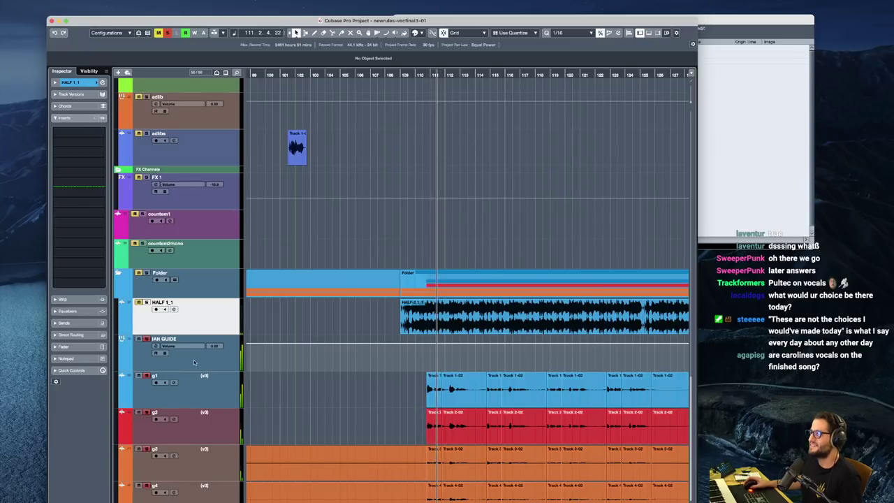
pyautogui.click(146, 302)
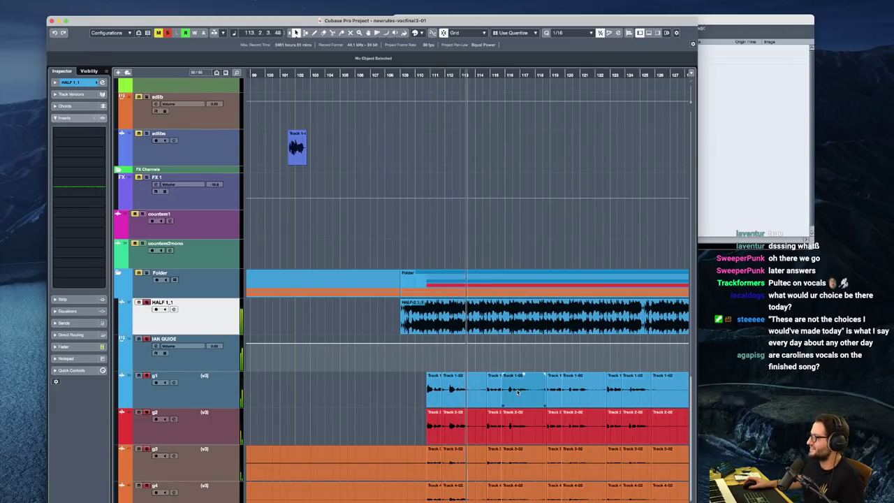
pyautogui.press('space')
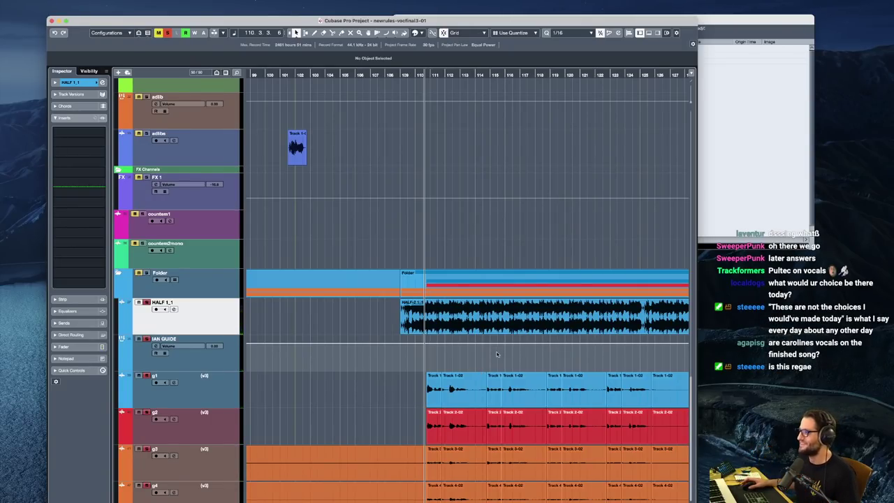
# Clear the solos, solo dub track 1 in the first Verse A, and play its edited clips from about bar 9
pyautogui.scroll(-5, 495, 363)
pyautogui.hscroll(-5, 299, 381)
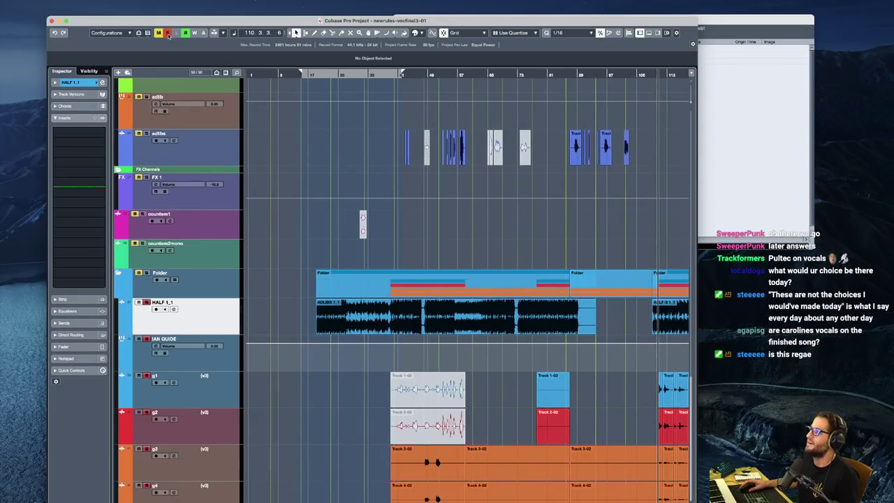
pyautogui.scroll(10, 305, 281)
pyautogui.scroll(8, 306, 274)
pyautogui.hscroll(-6, 317, 273)
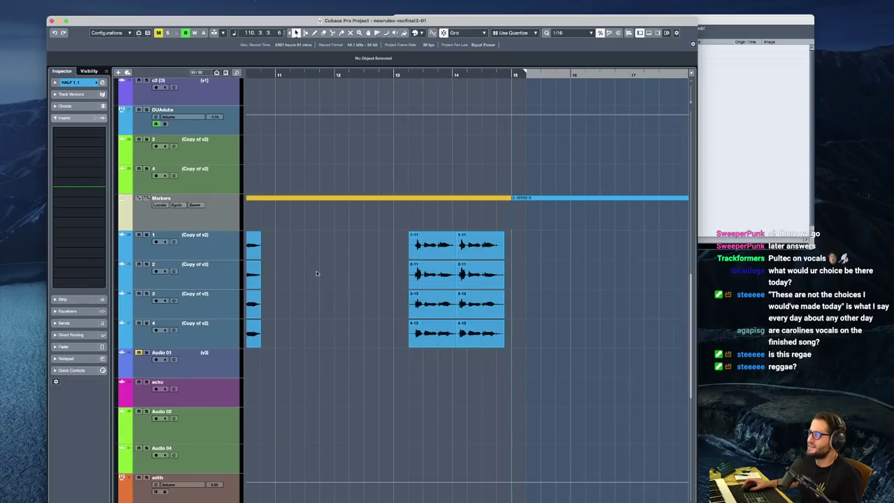
pyautogui.press('g')
pyautogui.click(385, 222)
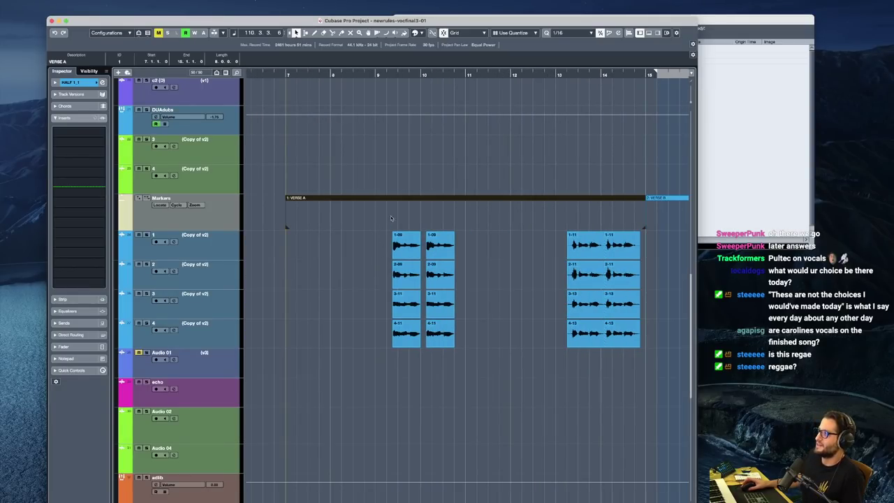
pyautogui.click(395, 224)
pyautogui.click(225, 259)
pyautogui.scroll(3, 429, 311)
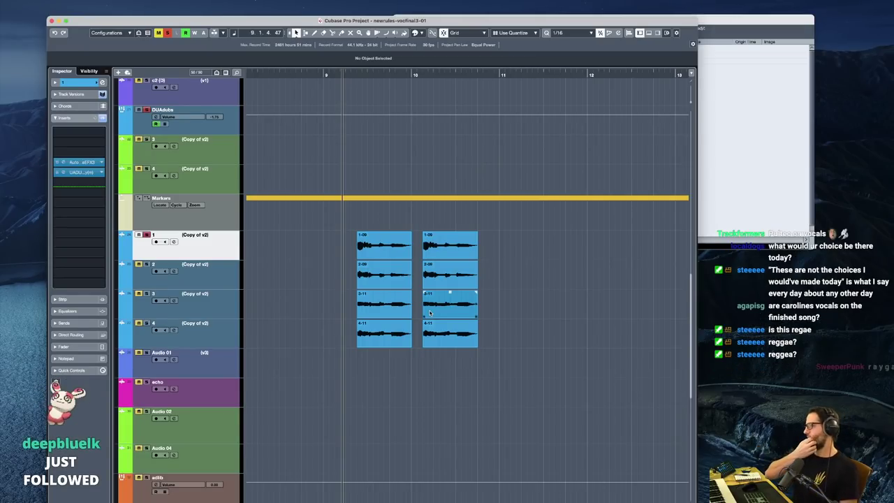
pyautogui.press('space')
pyautogui.press('space')
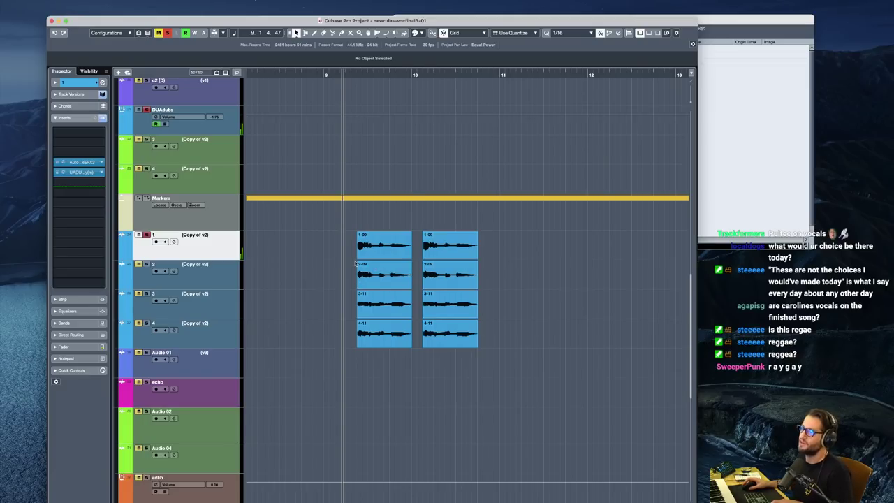
# Undo the edits on dub track 1 to restore the continuous 1-03 take, and play it from about bar 9
pyautogui.press('super+z')
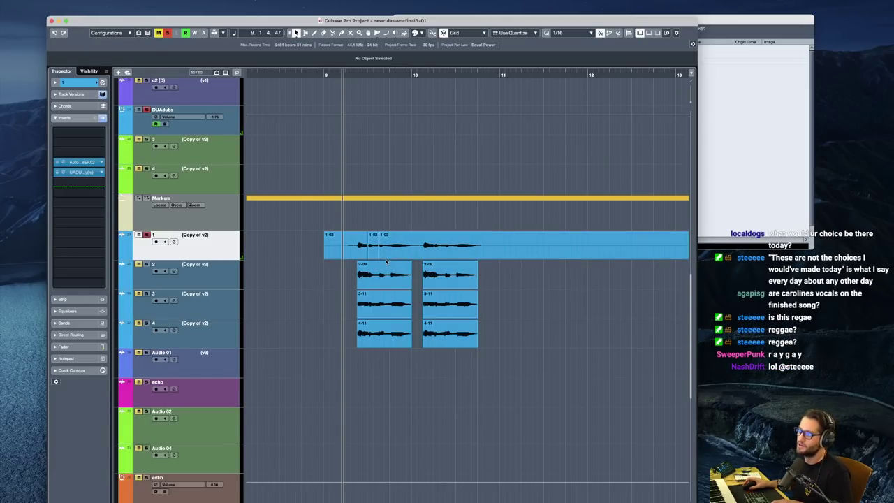
pyautogui.press('space')
pyautogui.press('space')
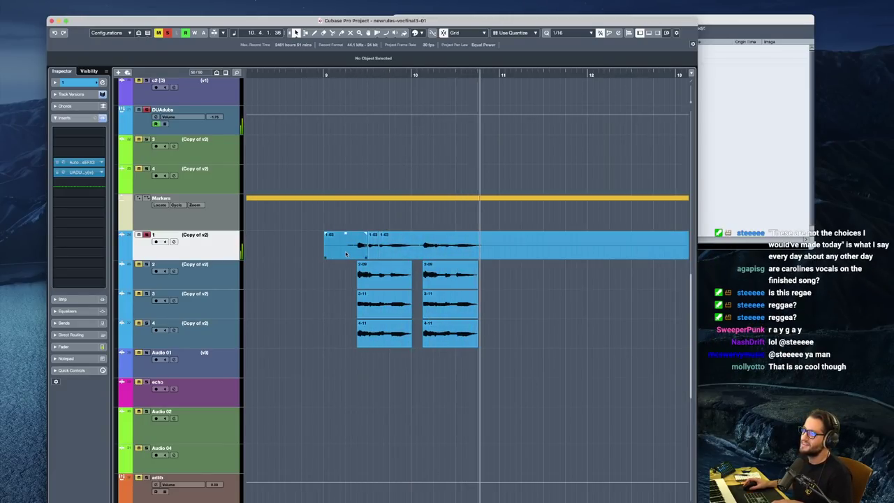
pyautogui.press('space')
# Place the playhead near bar 9 beat 2 and move the Markers track above the DUAdubs group
pyautogui.click(358, 224)
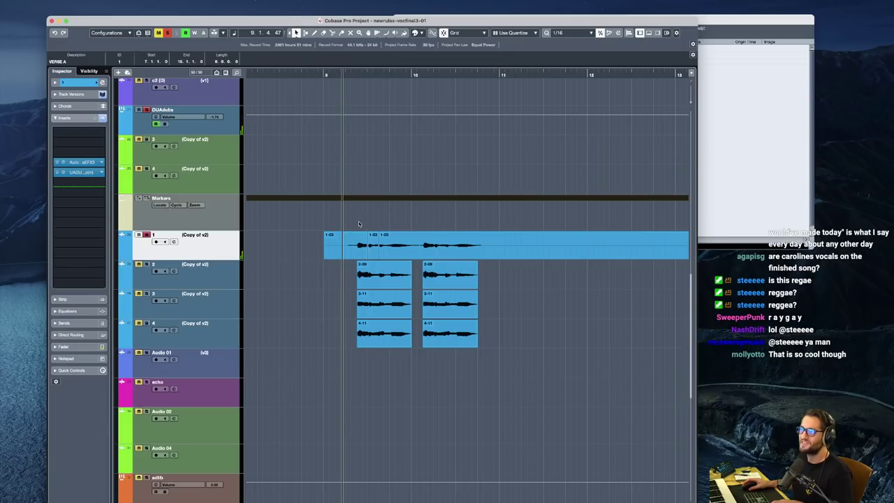
pyautogui.click(357, 180)
pyautogui.moveTo(224, 211); pyautogui.dragTo(225, 110)
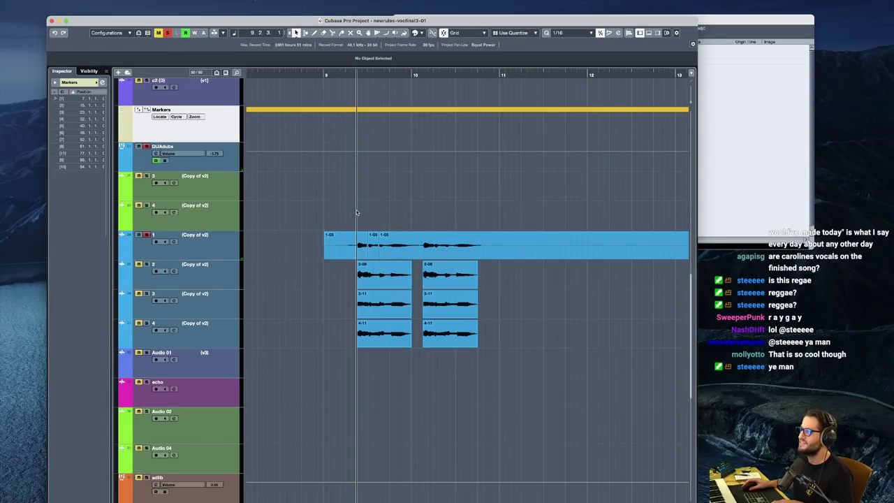
# Replay dub track 1's unedited 1-03 take from about bar 9 beat 2, and restore the edited 1-09 clips for comparison
pyautogui.press('space')
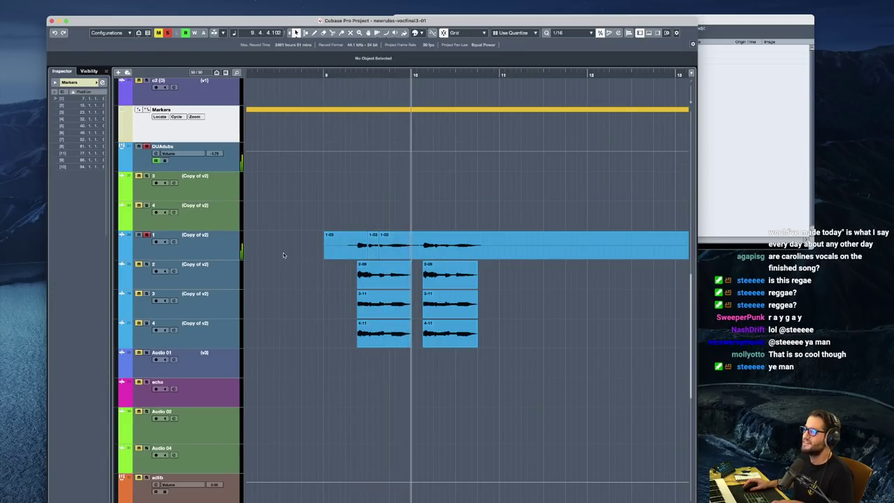
pyautogui.click(285, 254)
pyautogui.press('space')
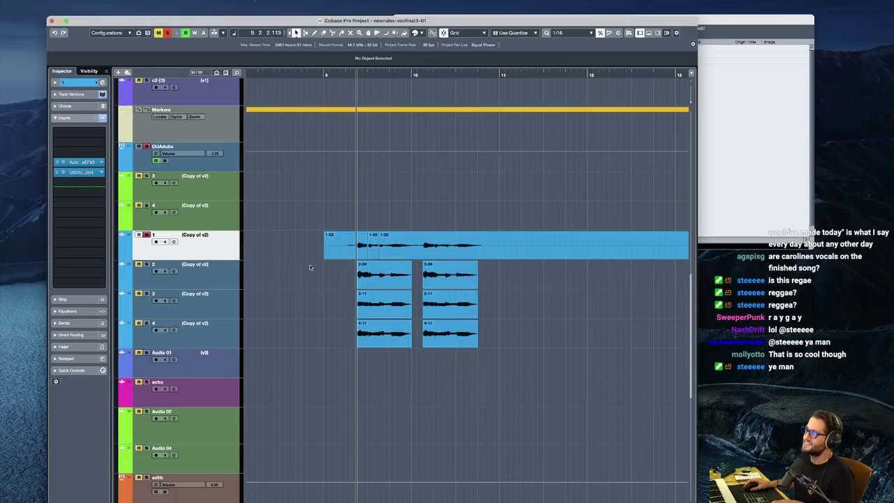
pyautogui.press('space')
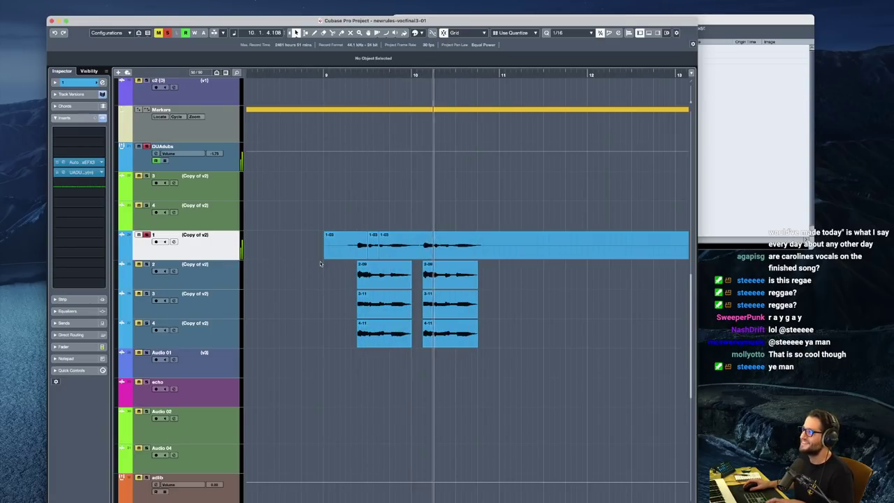
pyautogui.press('space')
pyautogui.press('super+z')
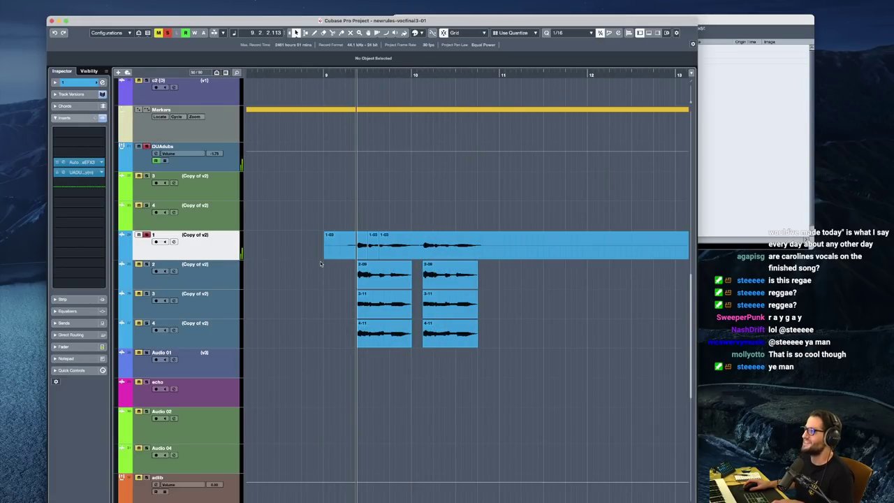
pyautogui.press('space')
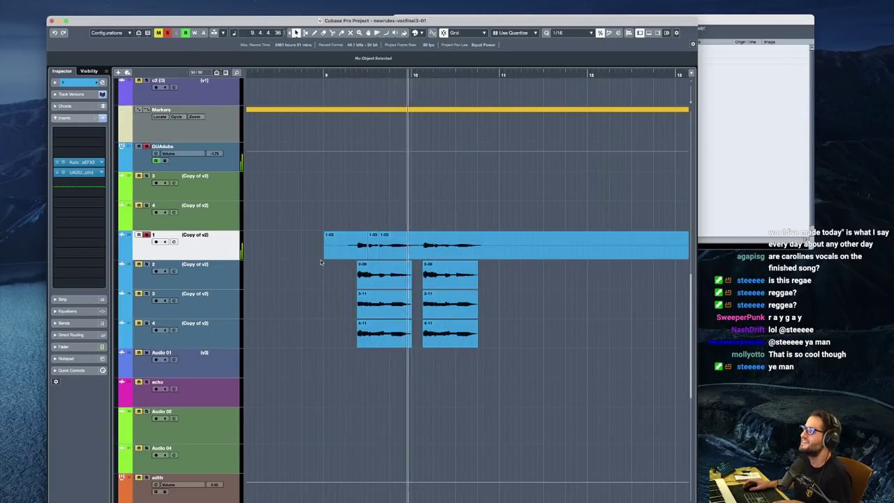
pyautogui.press('super+shift+z')
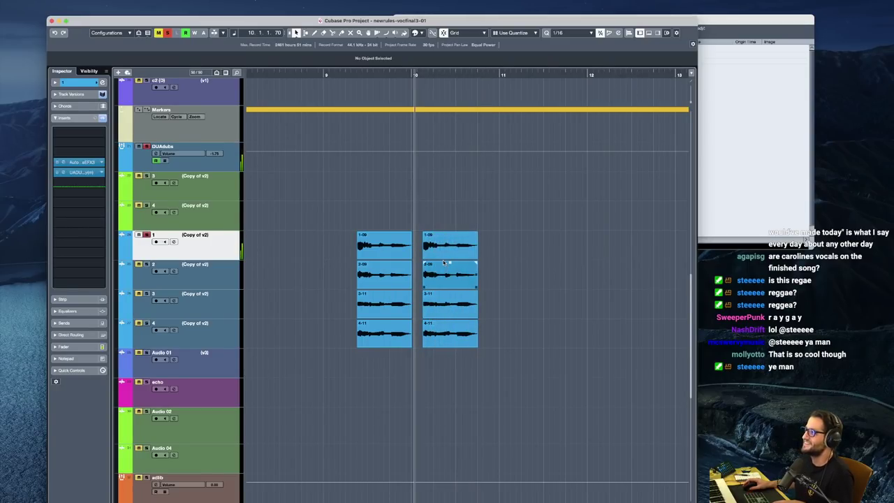
# Compare dub track 1's unedited take with its edited 1-11 clips by playing both from about bar 13
pyautogui.scroll(-1, 475, 276)
pyautogui.hscroll(2, 527, 271)
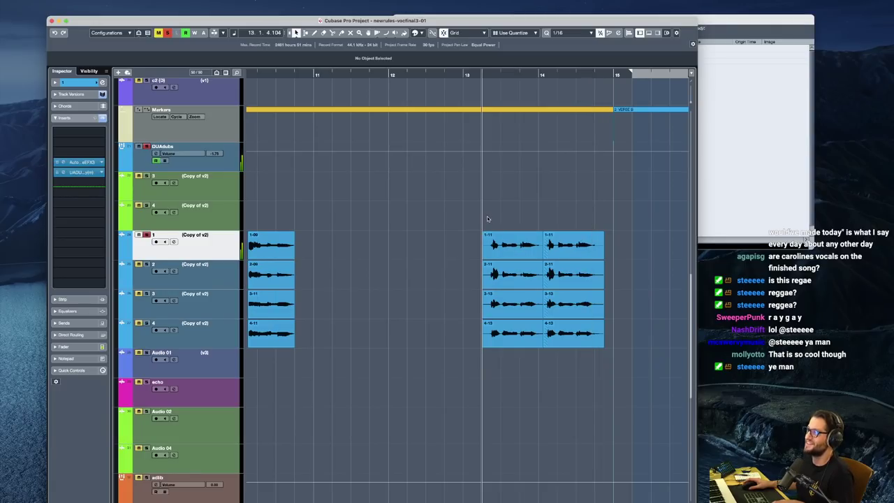
pyautogui.press('super+z')
pyautogui.press('space')
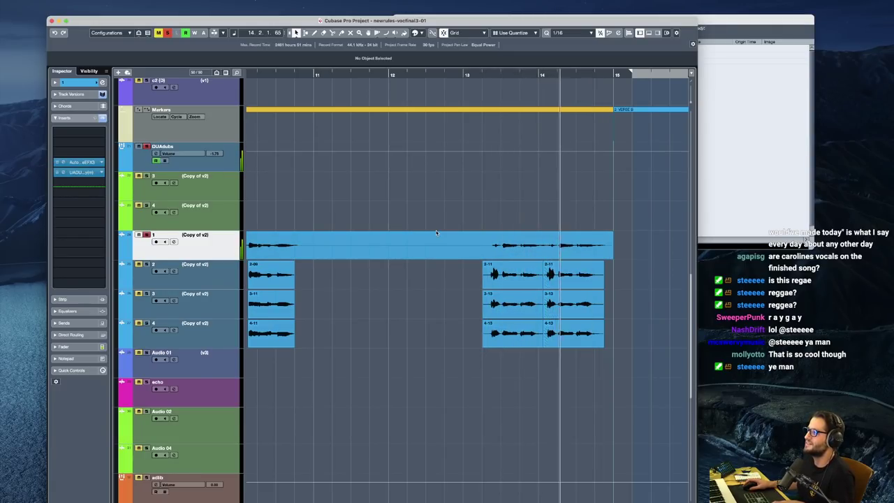
pyautogui.press('space')
pyautogui.press('super+z')
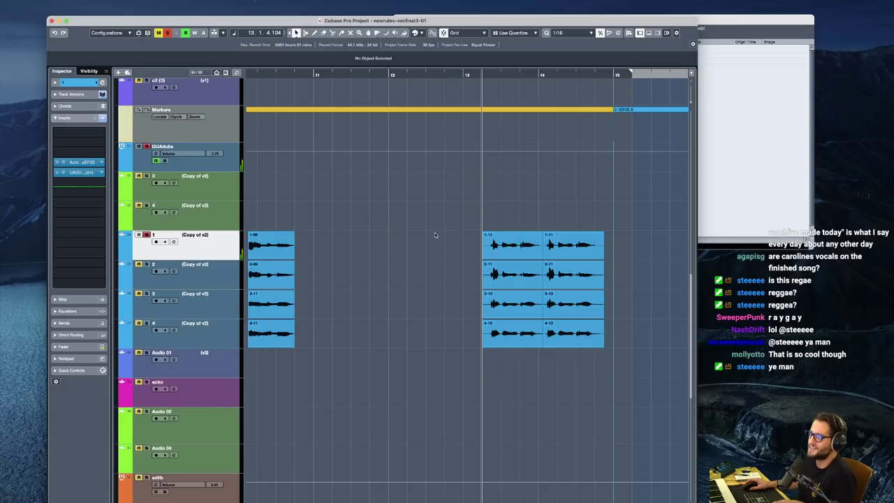
pyautogui.press('space')
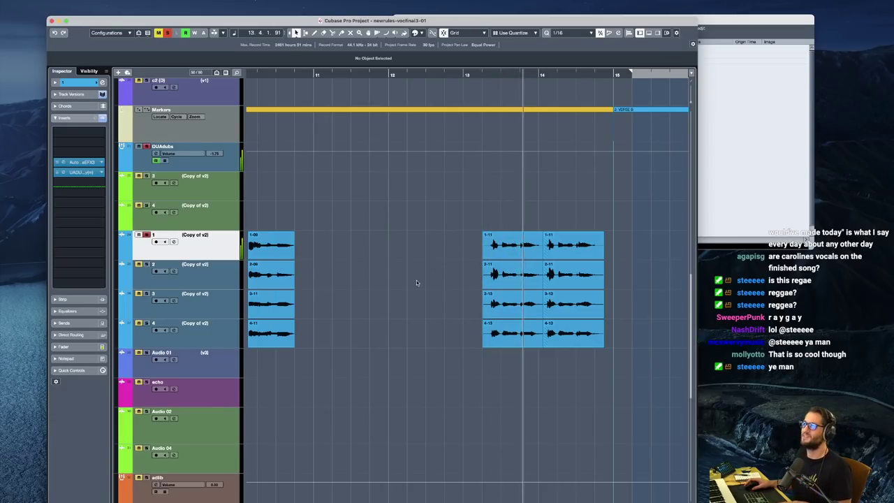
# Play the soloed dub track 1 vocal in the second Verse A from about bar 42
pyautogui.press('g')
pyautogui.press('g')
pyautogui.hscroll(15, 439, 282)
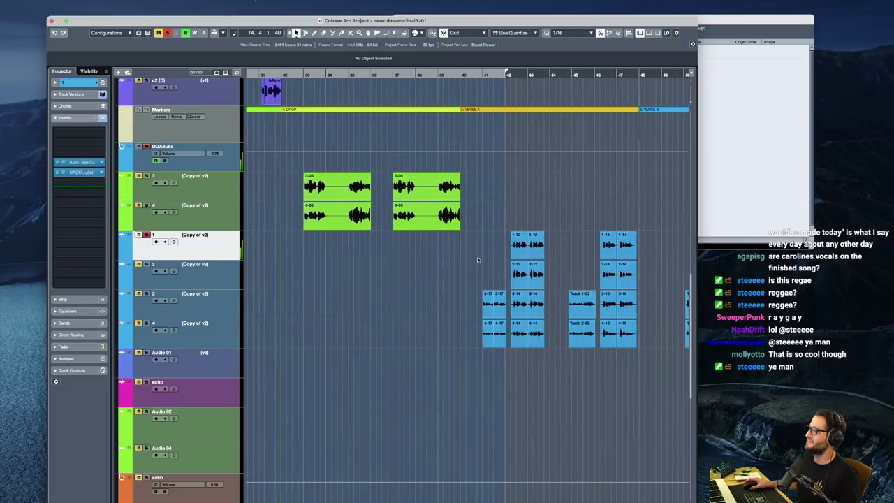
pyautogui.click(490, 220)
pyautogui.press('space')
pyautogui.scroll(-1, 552, 273)
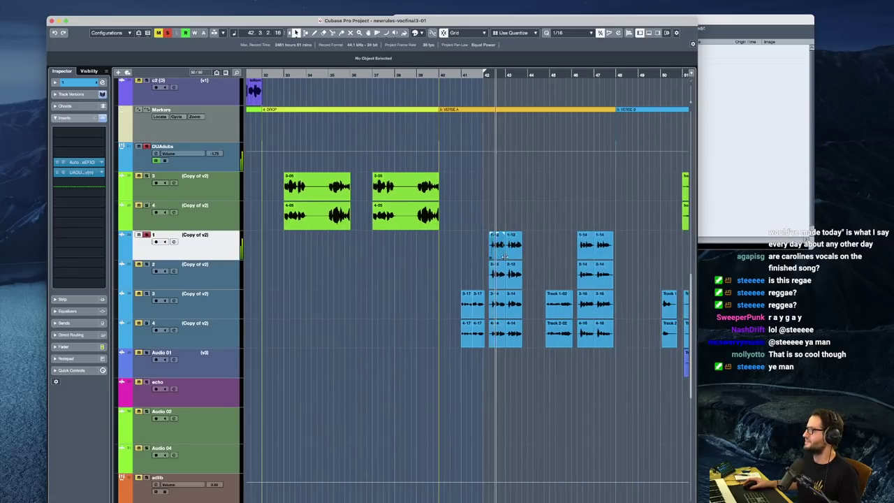
pyautogui.hscroll(1, 517, 268)
pyautogui.hscroll(3, 517, 268)
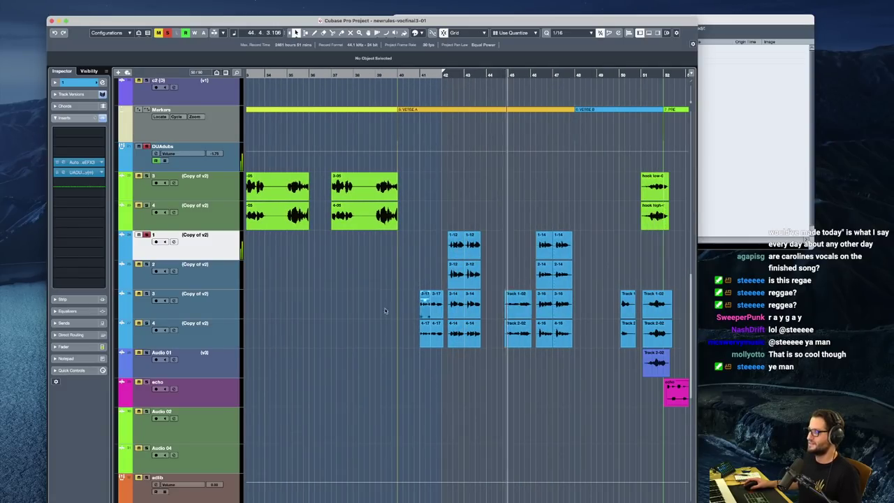
# Clear the solos and play the second Verse A dubs with the backing from about bar 42
pyautogui.scroll(-3, 510, 358)
pyautogui.scroll(-10, 508, 362)
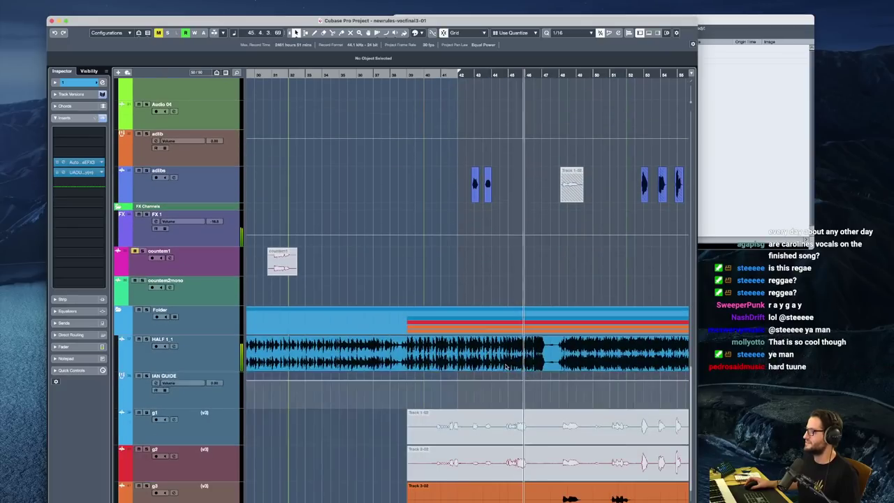
pyautogui.scroll(6, 503, 355)
pyautogui.click(502, 353)
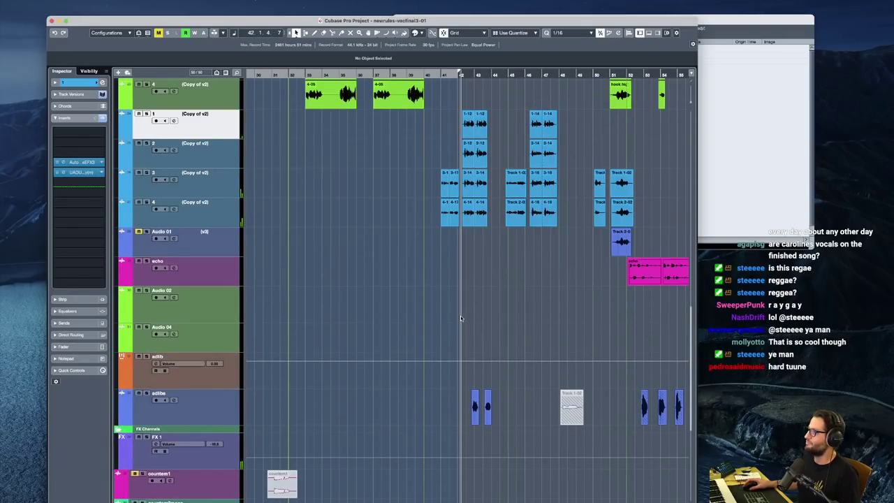
pyautogui.scroll(5, 472, 348)
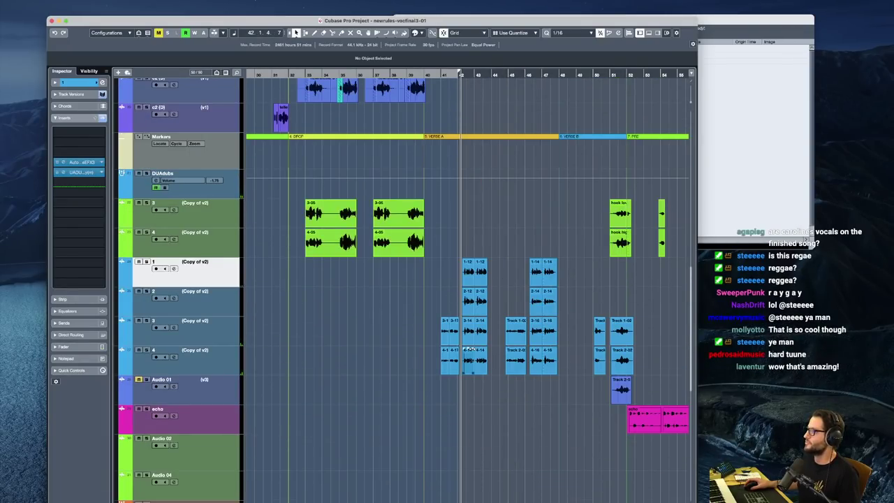
# Extend the start of the first g1 clip near bar 111 back to about bar 99 to expose the raw recording
pyautogui.scroll(2, 472, 348)
pyautogui.press('g')
pyautogui.press('g')
pyautogui.press('g')
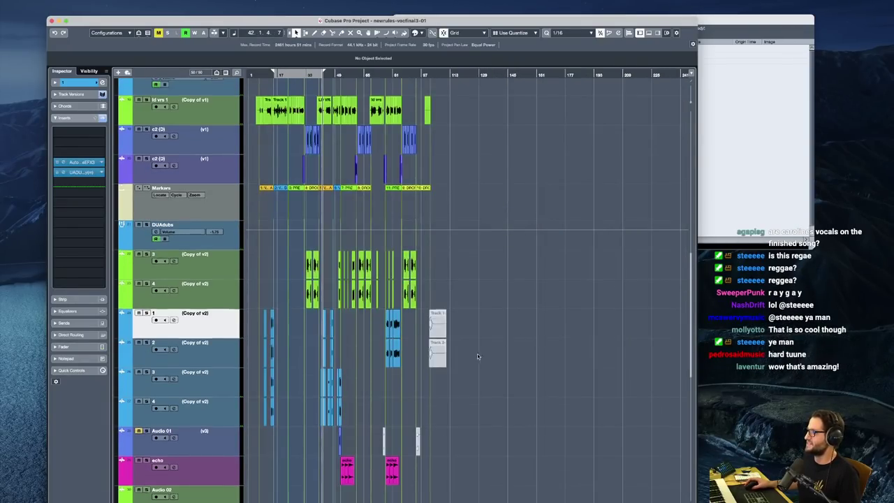
pyautogui.scroll(-15, 479, 359)
pyautogui.scroll(2, 465, 373)
pyautogui.scroll(3, 464, 373)
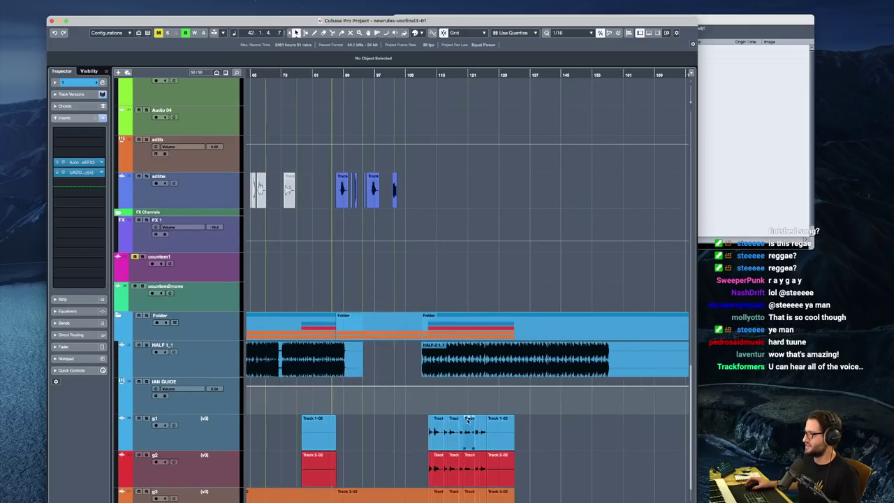
pyautogui.click(430, 447)
pyautogui.scroll(5, 429, 448)
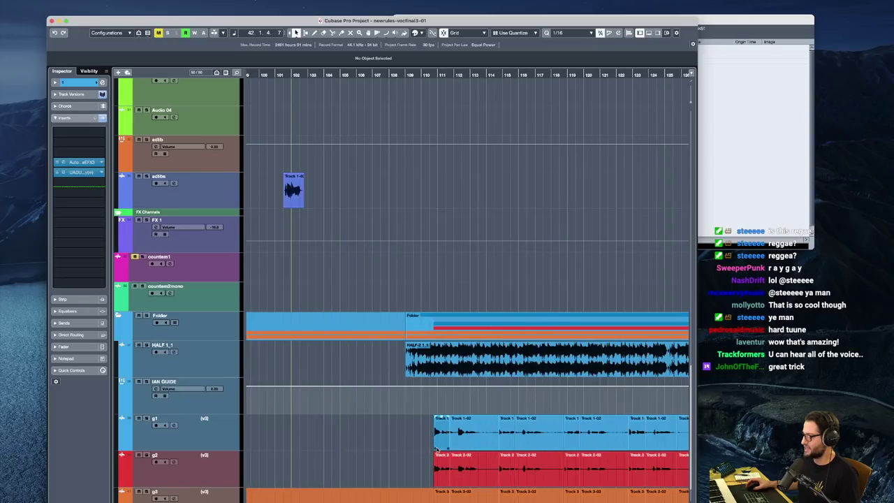
pyautogui.moveTo(430, 447); pyautogui.dragTo(259, 441)
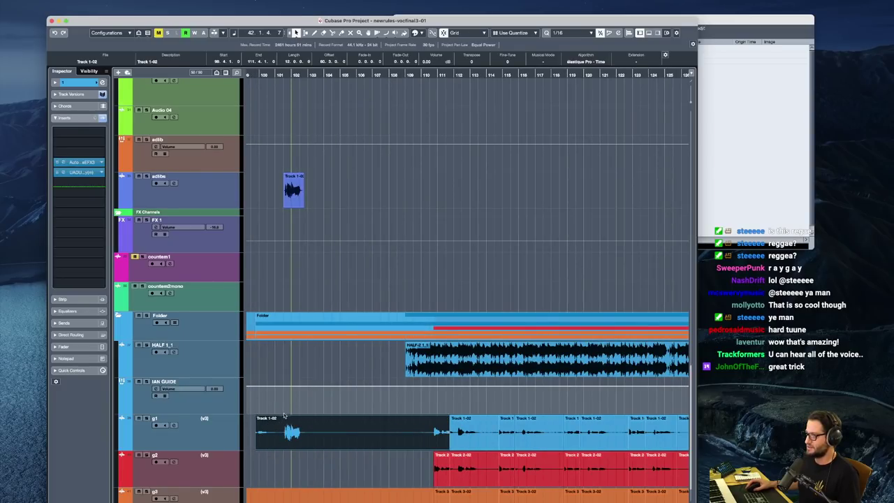
# Solo g1, play the exposed audio from about bar 101, and undo the clip extension
pyautogui.click(284, 413)
pyautogui.press('space')
pyautogui.click(146, 418)
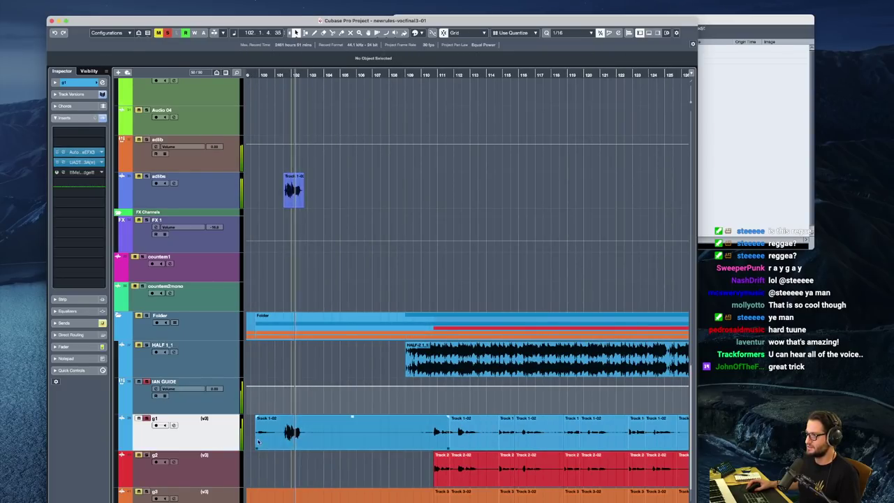
pyautogui.press('super+z')
pyautogui.press('space')
# Try to extend the end of the g1 clip near bar 87 to about bar 111, and undo it
pyautogui.scroll(-3, 406, 434)
pyautogui.scroll(-3, 406, 434)
pyautogui.hscroll(-5, 405, 435)
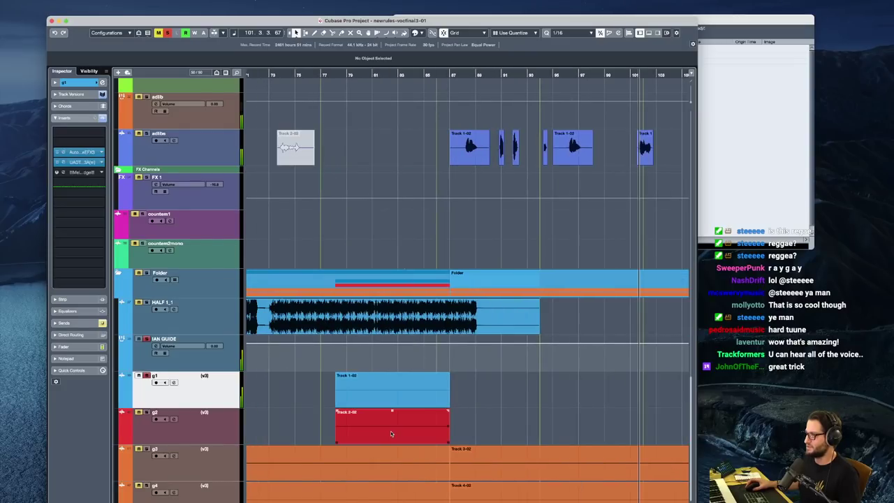
pyautogui.click(391, 399)
pyautogui.press('g')
pyautogui.press('g')
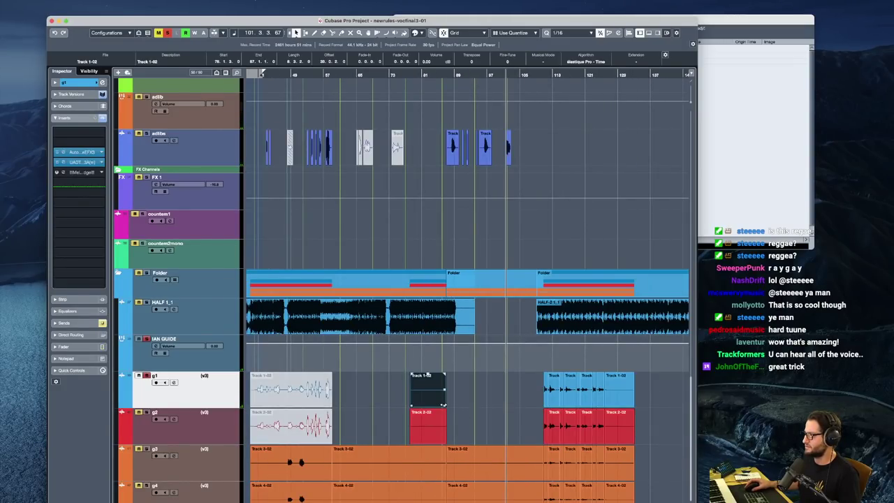
pyautogui.moveTo(443, 405); pyautogui.dragTo(544, 405)
pyautogui.press('super+z')
# Switch the g1 track to track version v2 and play its guide vocal near bar 111
pyautogui.press('h')
pyautogui.press('h')
pyautogui.press('h')
pyautogui.hscroll(5, 416, 413)
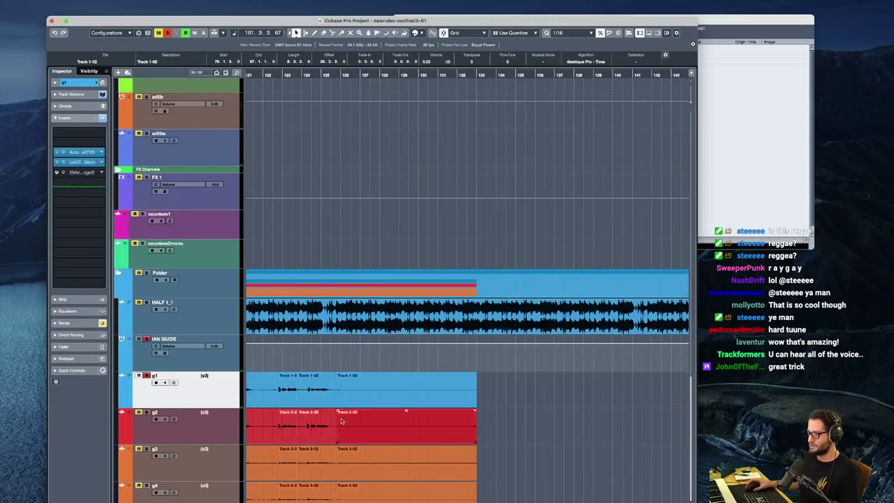
pyautogui.hscroll(-2, 342, 421)
pyautogui.press('shift+super+g')
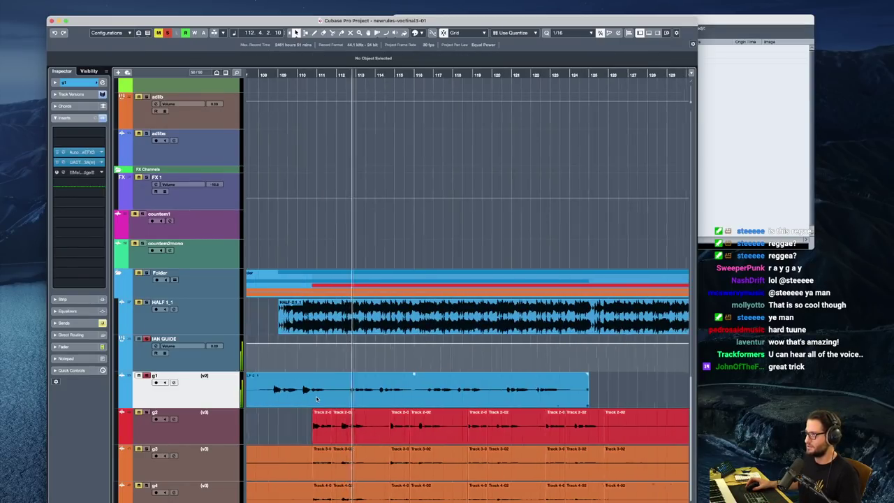
# Play the soloed g1 guide clips, including the HALF-2 2_1 clip from about bar 131
pyautogui.hscroll(-2, 391, 369)
pyautogui.hscroll(3, 475, 369)
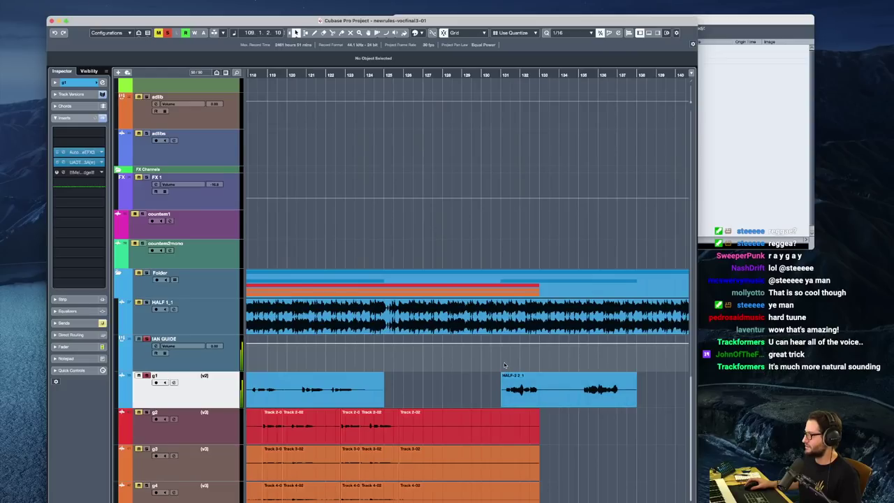
pyautogui.click(503, 367)
pyautogui.click(522, 394)
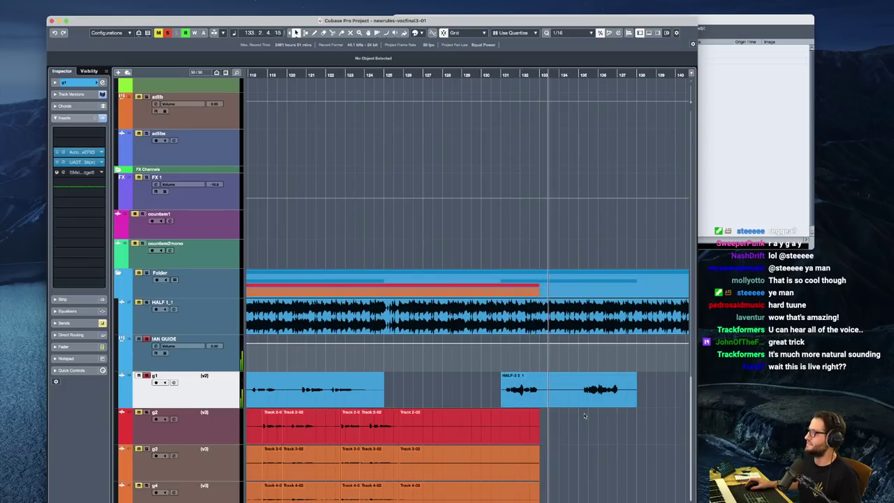
# Solo the upper c2 (D) vocal track and play it into the first Drop from about bar 31
pyautogui.scroll(-5, 557, 393)
pyautogui.hscroll(-10, 557, 392)
pyautogui.scroll(5, 461, 207)
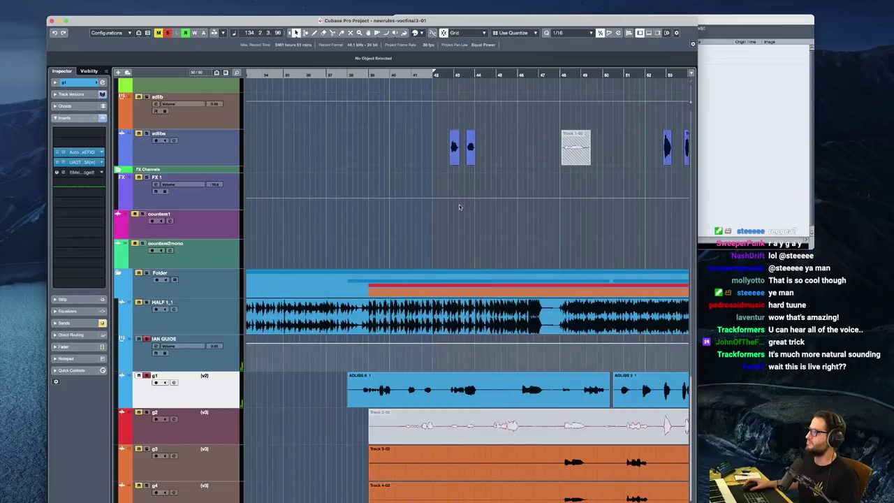
pyautogui.scroll(-5, 446, 222)
pyautogui.scroll(-10, 447, 238)
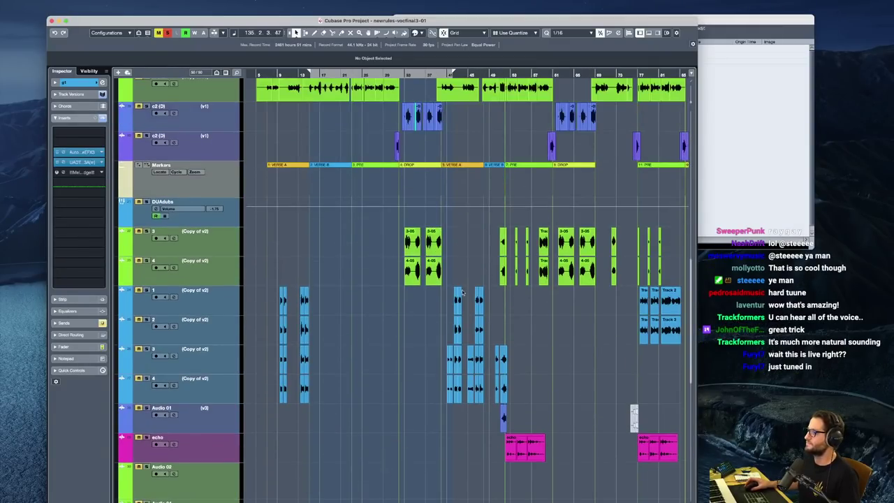
pyautogui.scroll(4, 440, 293)
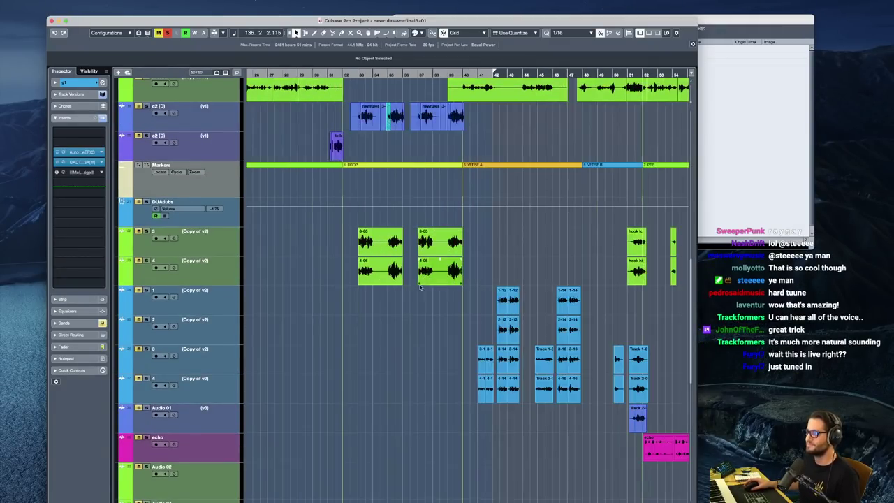
pyautogui.scroll(2, 300, 169)
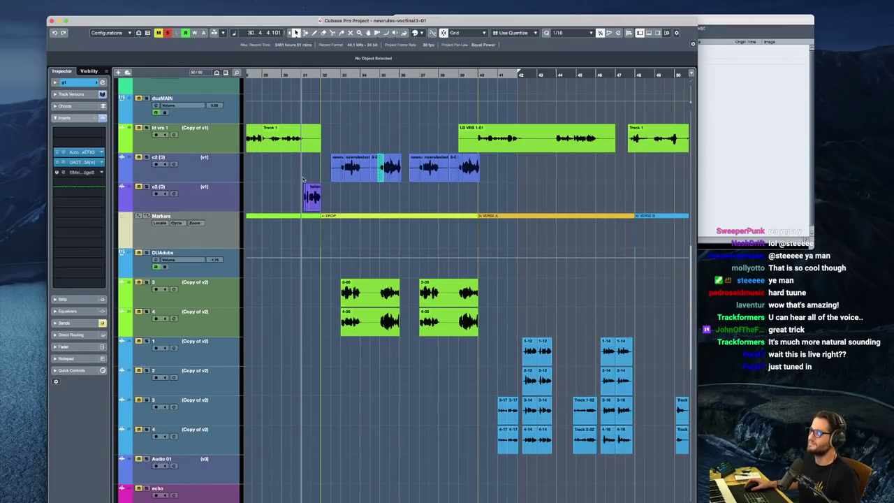
pyautogui.click(222, 175)
pyautogui.press('s')
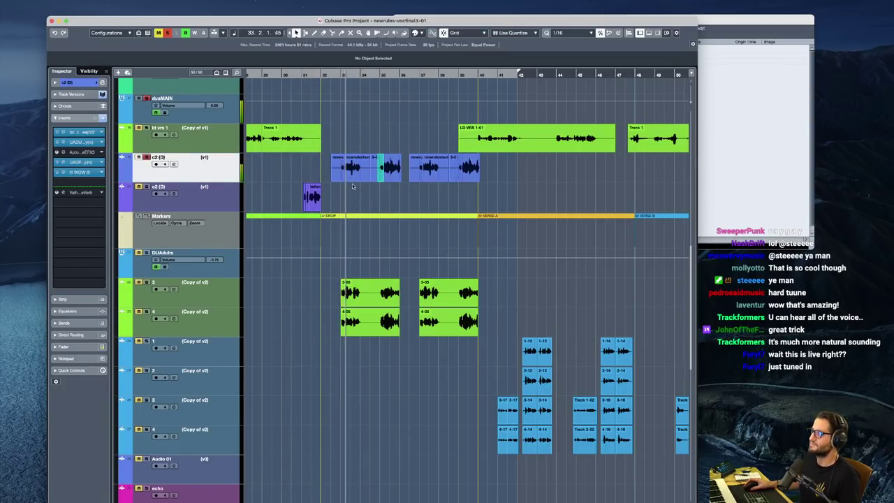
# Replay the soloed c2 (D) vocal's opening Drop phrase from about bar 32 beat 4
pyautogui.scroll(4, 363, 183)
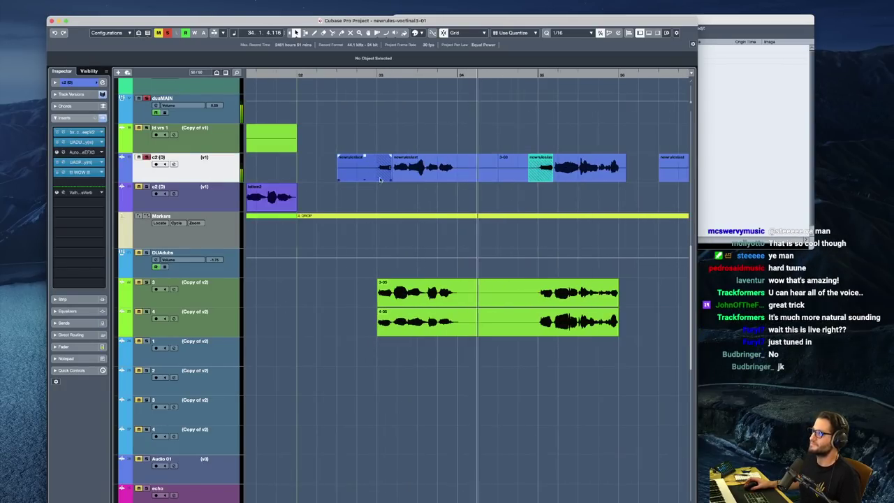
pyautogui.press('space')
pyautogui.press('space')
pyautogui.press('space')
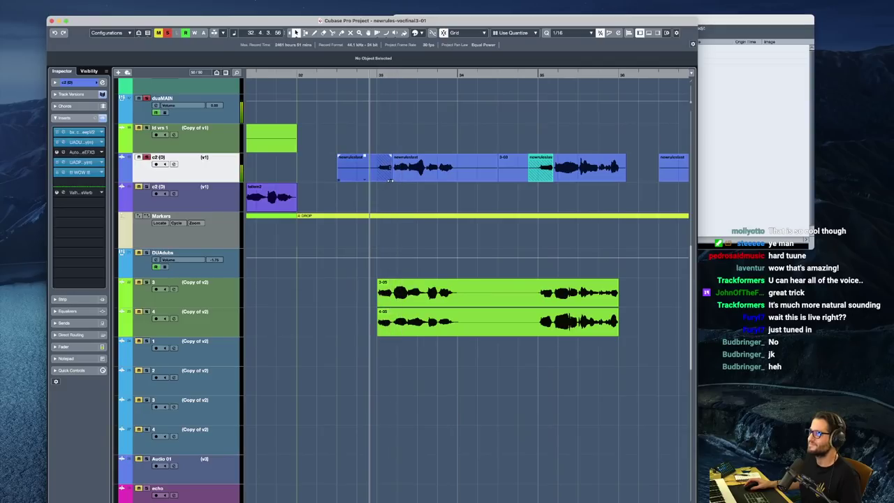
# Extend the first newruleslast clip in the Drop to about bar 34 beat 2, play the unsplit take, and undo the extension
pyautogui.moveTo(391, 180); pyautogui.dragTo(491, 181)
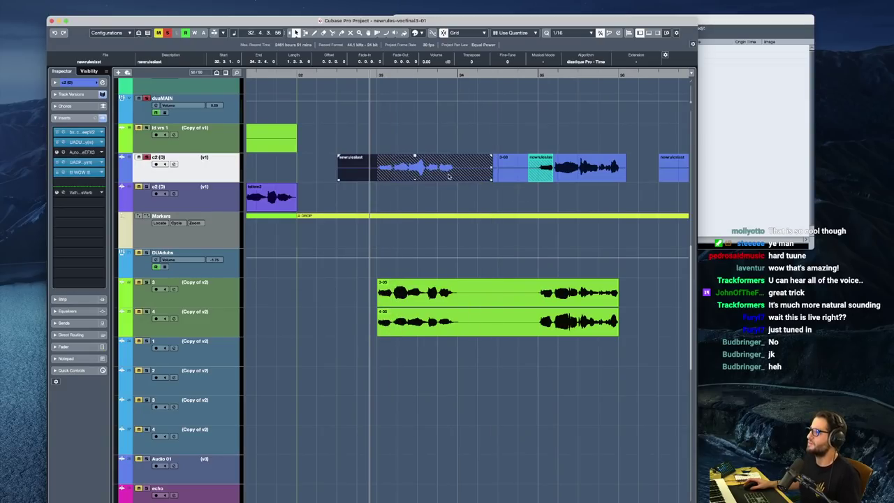
pyautogui.press('space')
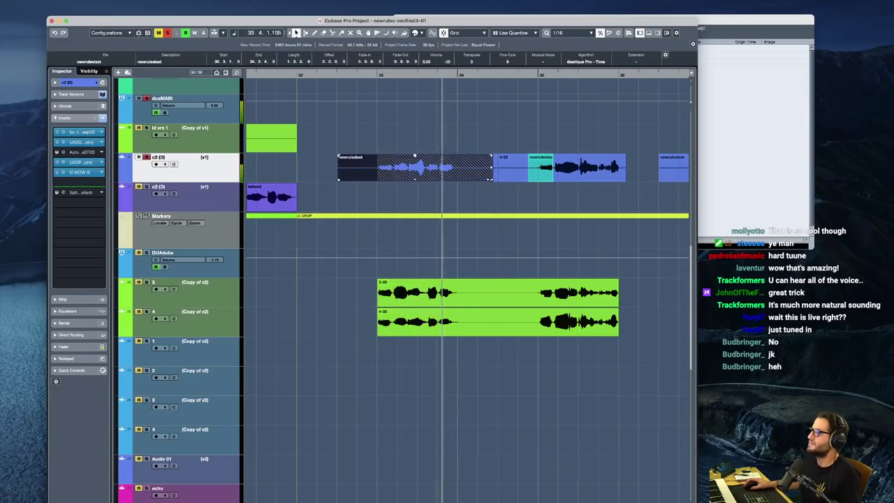
pyautogui.press('space')
pyautogui.press('u')
# Play c2 (D) from about bar 34 beat 4, and extend the cyan newruleslast clip to about bar 36 for comparison
pyautogui.click(531, 192)
pyautogui.press('space')
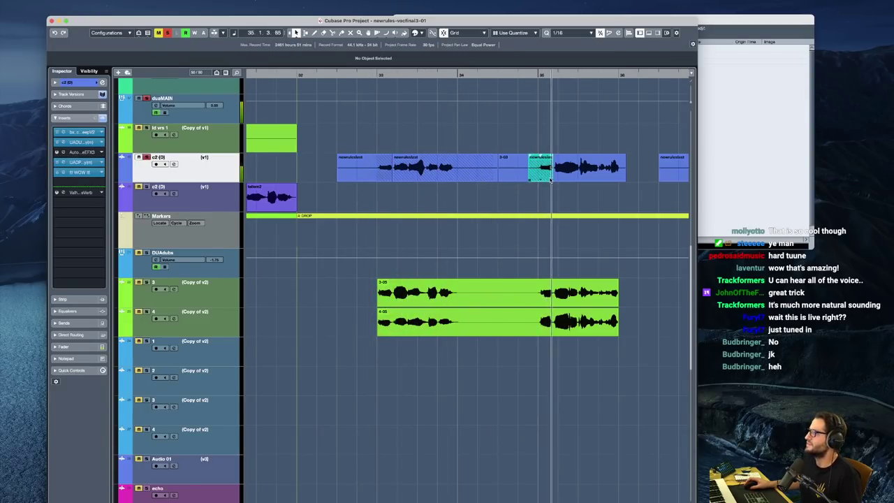
pyautogui.moveTo(550, 180); pyautogui.dragTo(624, 179)
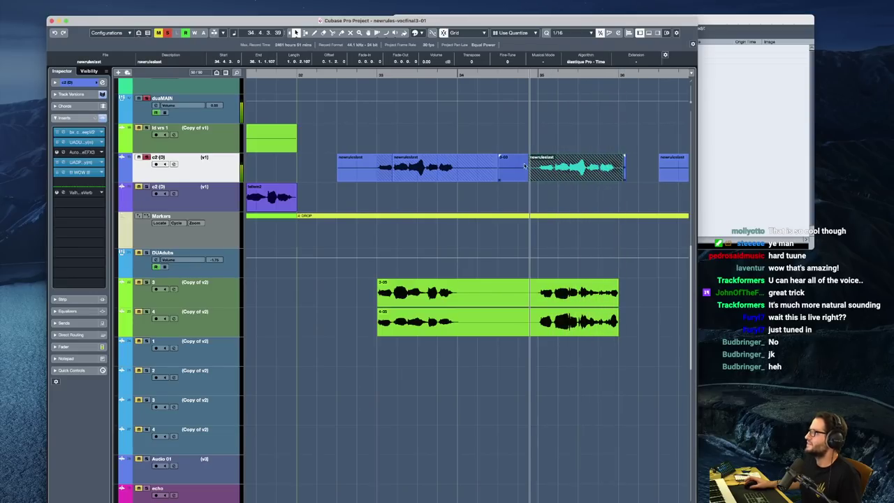
# Undo the cyan clip's extension and replay the edited c2 (D) vocal from about bar 32 beat 4
pyautogui.click(364, 148)
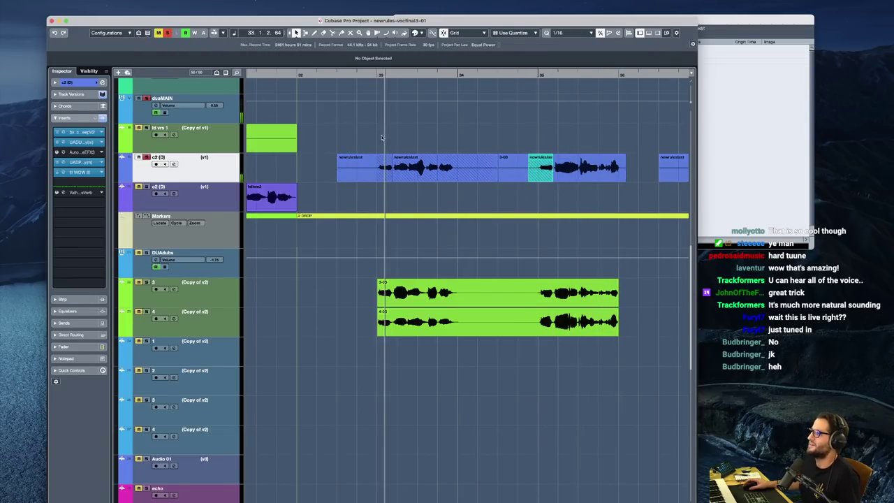
pyautogui.press('space')
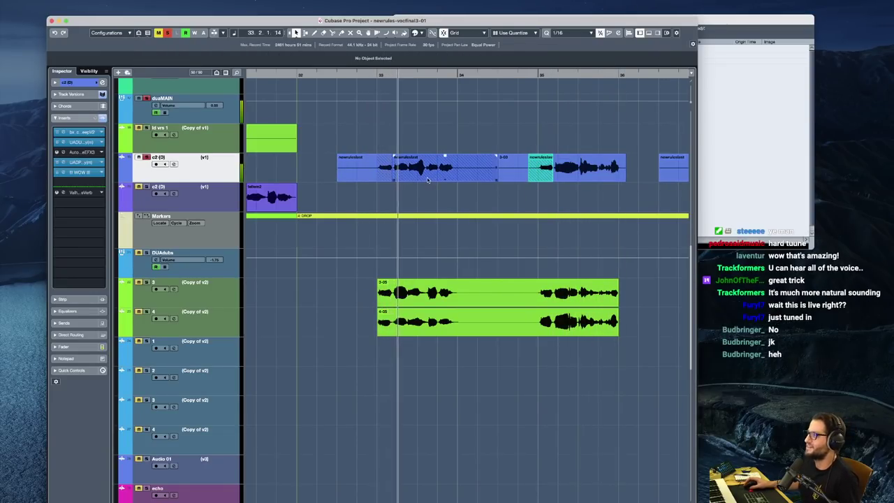
pyautogui.press('space')
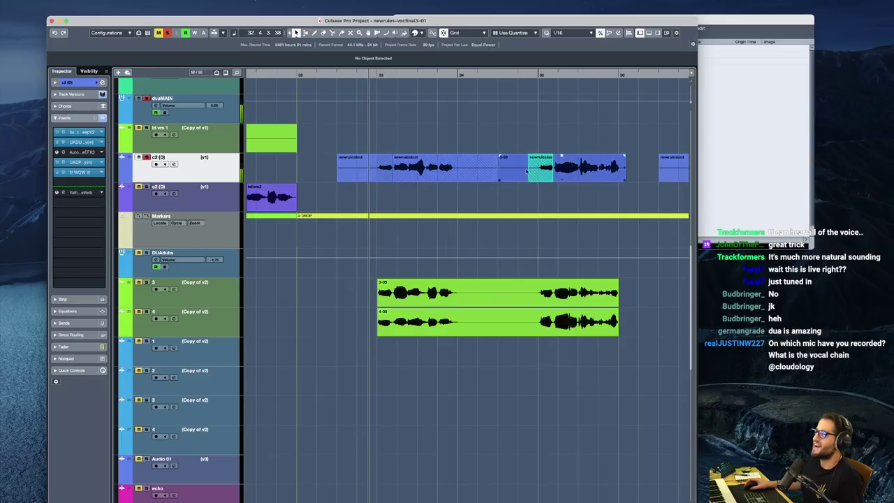
# Remove the cyan newruleslast clip near bar 35, play the underlying 3-03 take from about bar 34 beat 4, and restore the clip
pyautogui.click(539, 176)
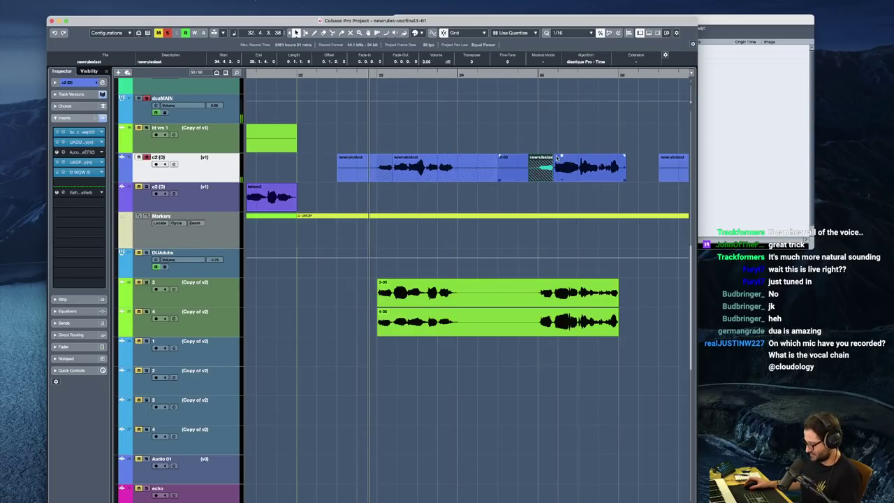
pyautogui.click(559, 155)
pyautogui.click(533, 134)
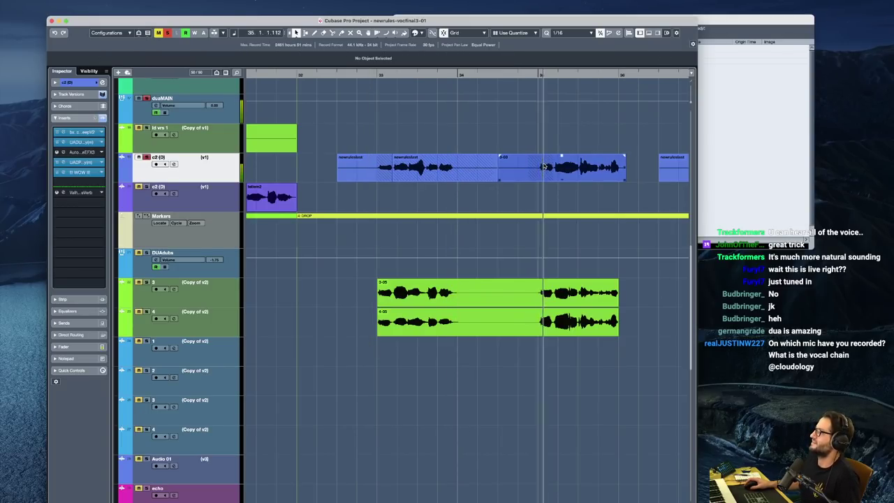
pyautogui.press('space')
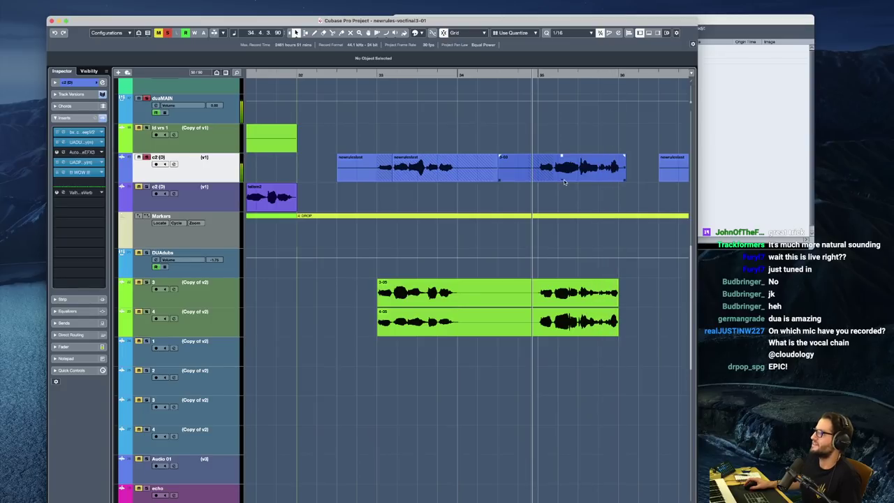
pyautogui.press('space')
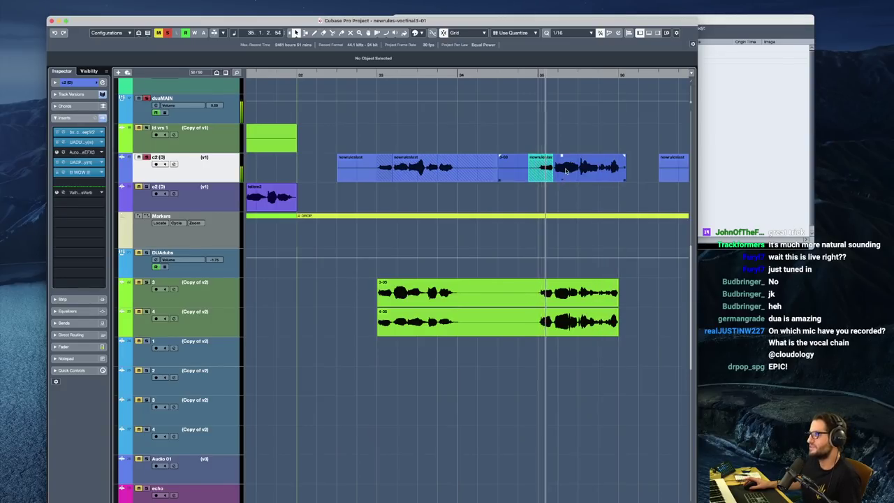
# Solo the DUAdubs group with c2 (D), play both from about bar 34 beat 4, and clear all solos
pyautogui.press('space')
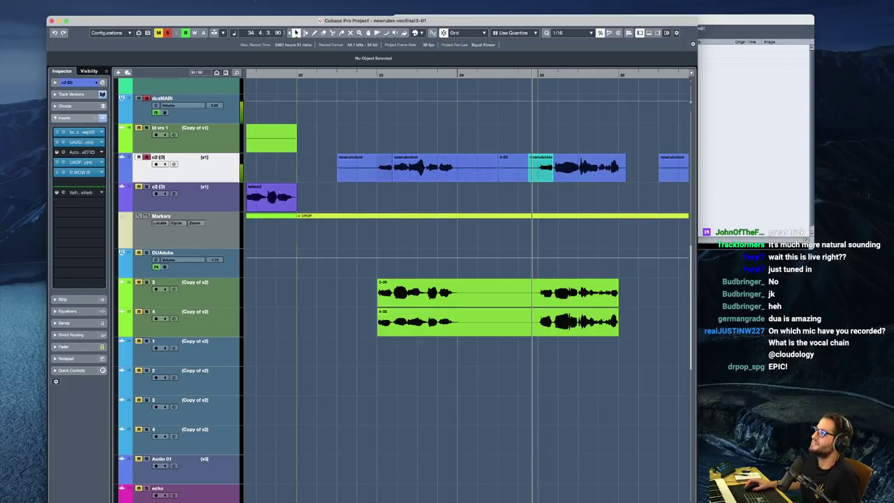
pyautogui.press('space')
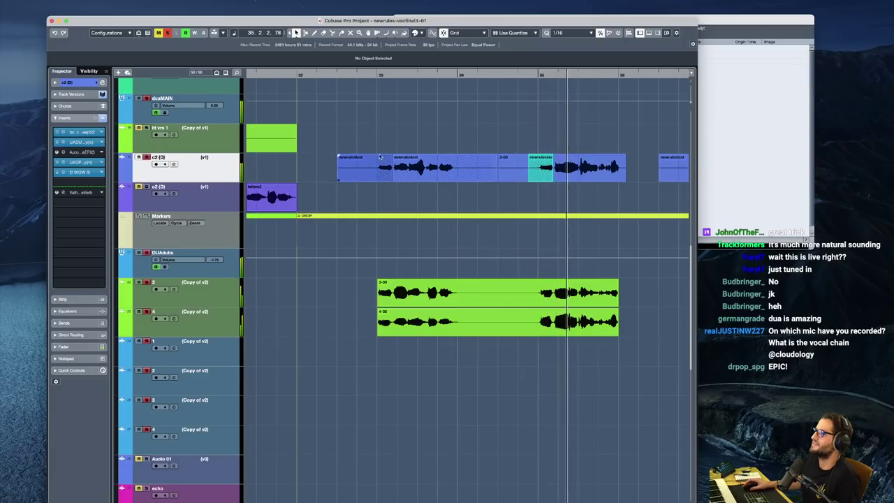
pyautogui.press('space')
pyautogui.click(167, 33)
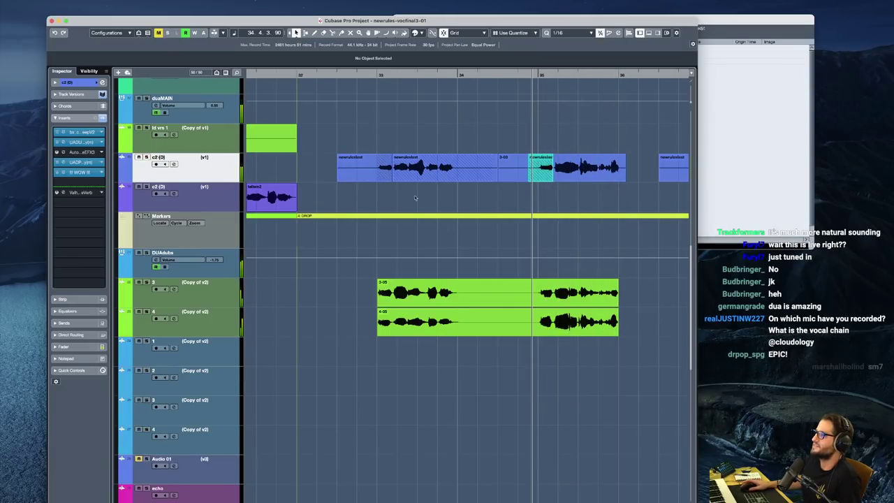
# Examine the vocal arrangement from the first Drop through the second Pre, and the instrumental and comp tracks above it
pyautogui.press('g')
pyautogui.press('g')
pyautogui.press('g')
pyautogui.hscroll(3, 562, 316)
pyautogui.hscroll(3, 546, 329)
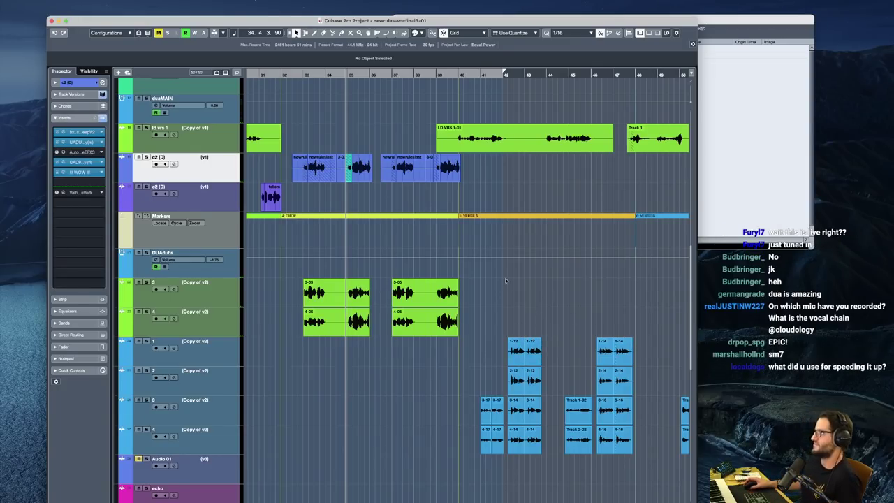
pyautogui.hscroll(5, 517, 349)
pyautogui.hscroll(3, 505, 281)
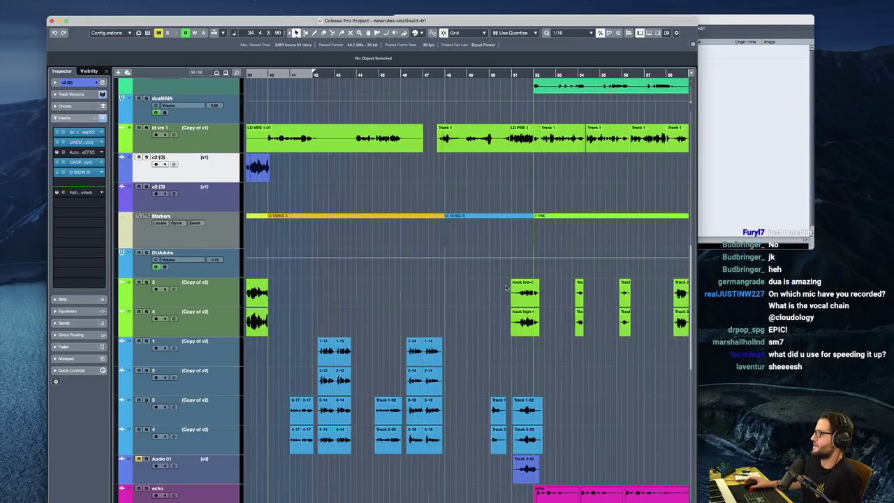
pyautogui.scroll(5, 507, 289)
pyautogui.scroll(-5, 507, 297)
pyautogui.scroll(8, 433, 270)
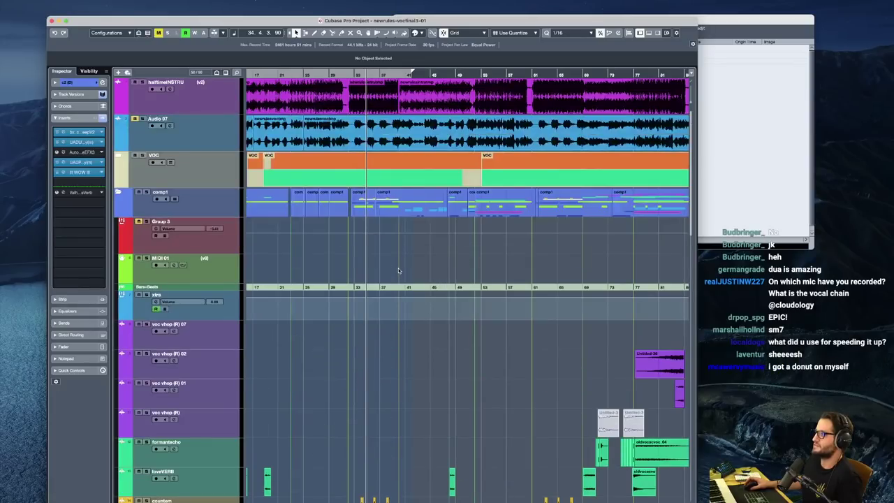
# Examine the vocal clips around the first Drop and second Pre, from formantecho down through the dub, echo and adlib tracks
pyautogui.scroll(-10, 378, 234)
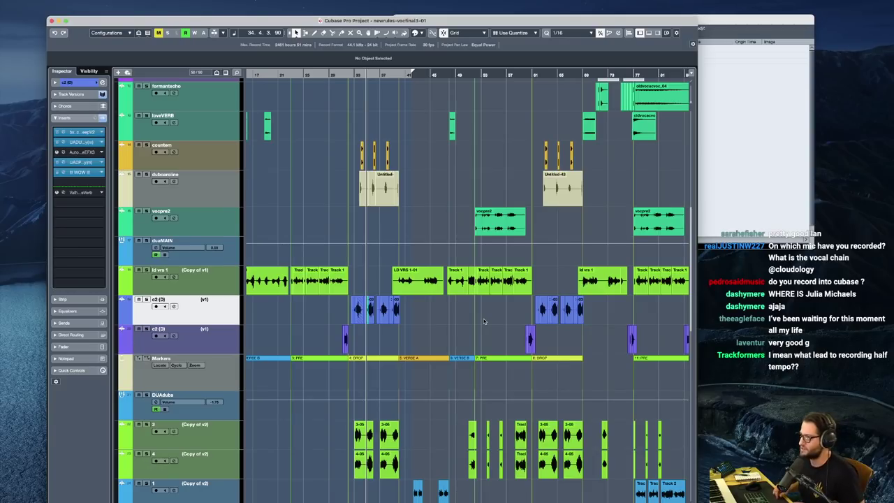
pyautogui.press('h')
pyautogui.press('h')
pyautogui.press('h')
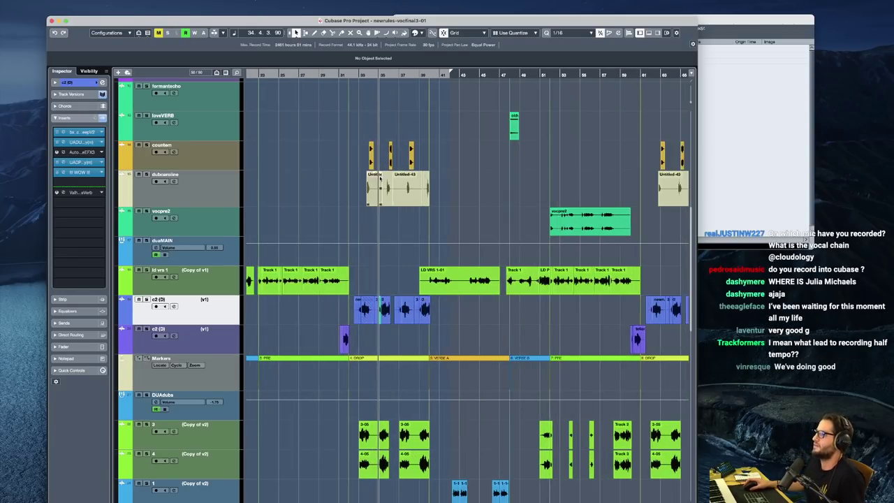
pyautogui.click(375, 118)
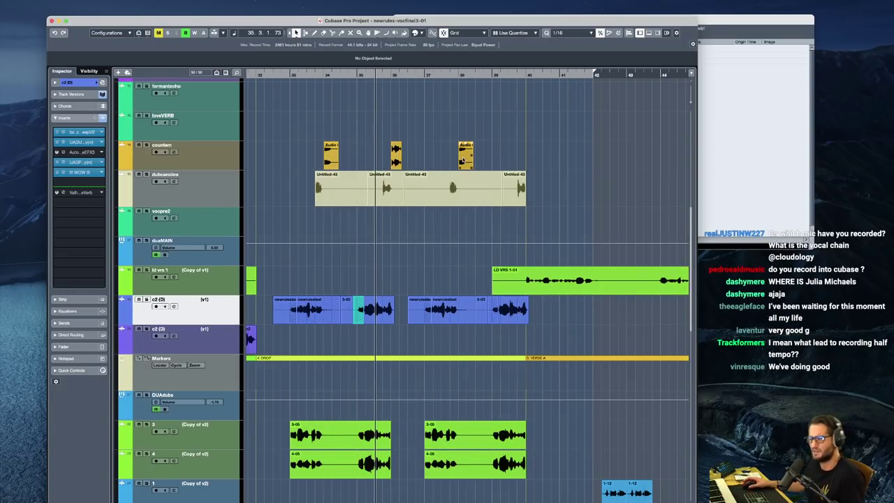
pyautogui.press('g')
pyautogui.press('g')
pyautogui.scroll(-4, 467, 295)
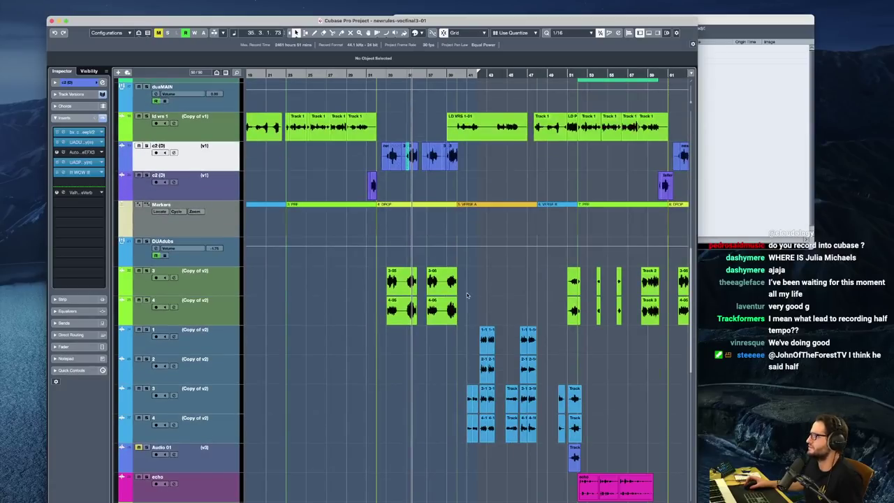
pyautogui.scroll(-2, 482, 273)
pyautogui.hscroll(6, 491, 280)
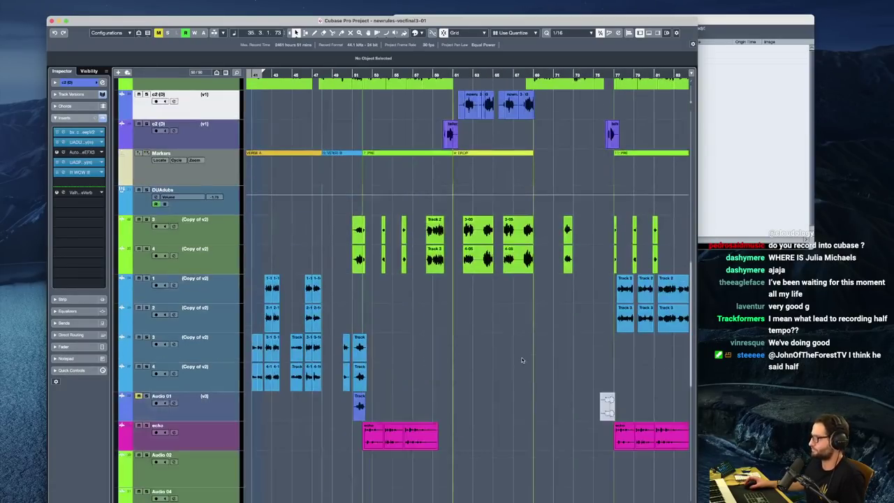
pyautogui.scroll(-4, 431, 364)
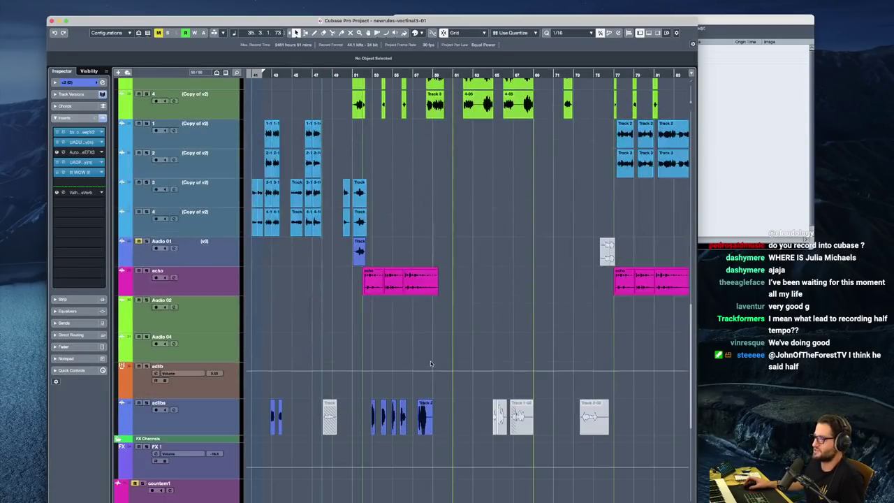
# Play the layered dub takes and the Audio 01 track near bar 51, starting from about bar 50 beat 3
pyautogui.click(358, 291)
pyautogui.press('h')
pyautogui.press('h')
pyautogui.press('h')
pyautogui.press('h')
pyautogui.press('h')
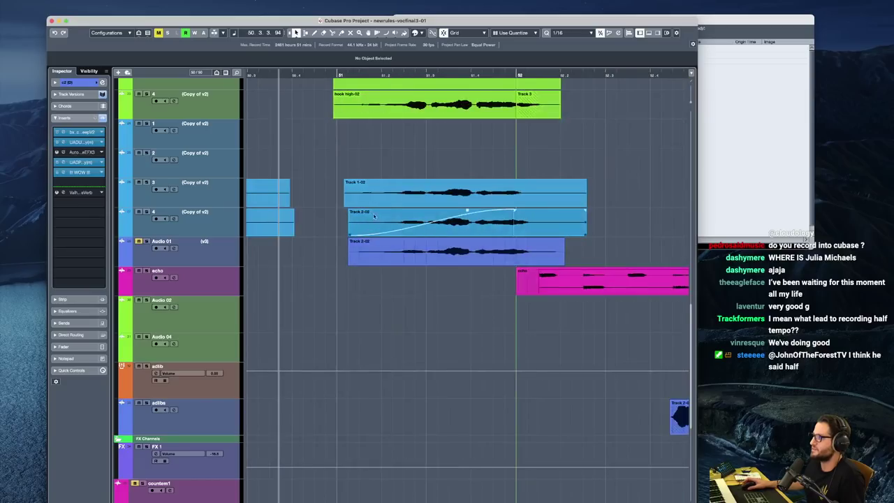
pyautogui.press('g')
pyautogui.press('g')
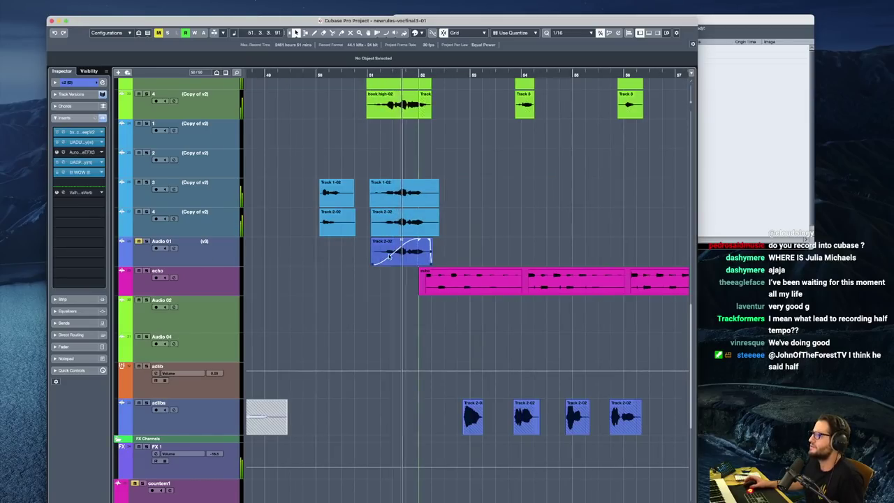
pyautogui.press('g')
pyautogui.press('g')
# Mute the HALF 1_1 and g1 tracks and play the remaining guide vocals from about bar 51 beat 3
pyautogui.scroll(-7, 383, 331)
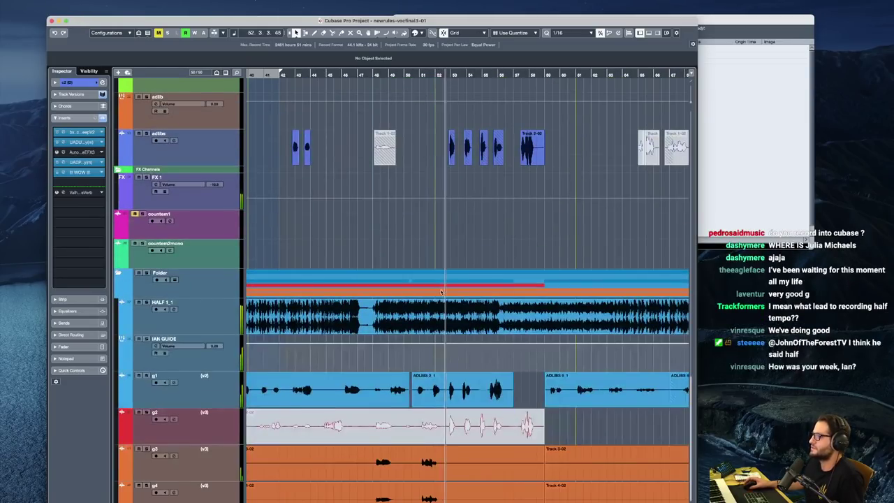
pyautogui.scroll(6, 383, 331)
pyautogui.scroll(-2, 129, 442)
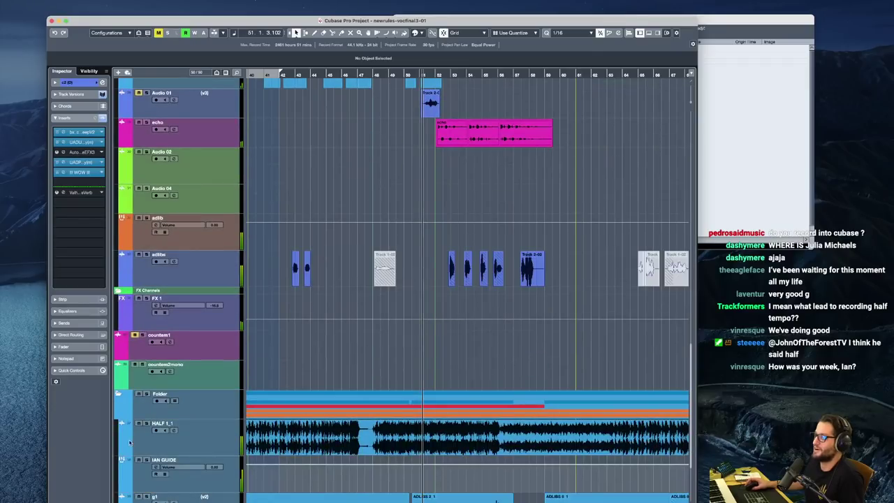
pyautogui.scroll(-2, 137, 427)
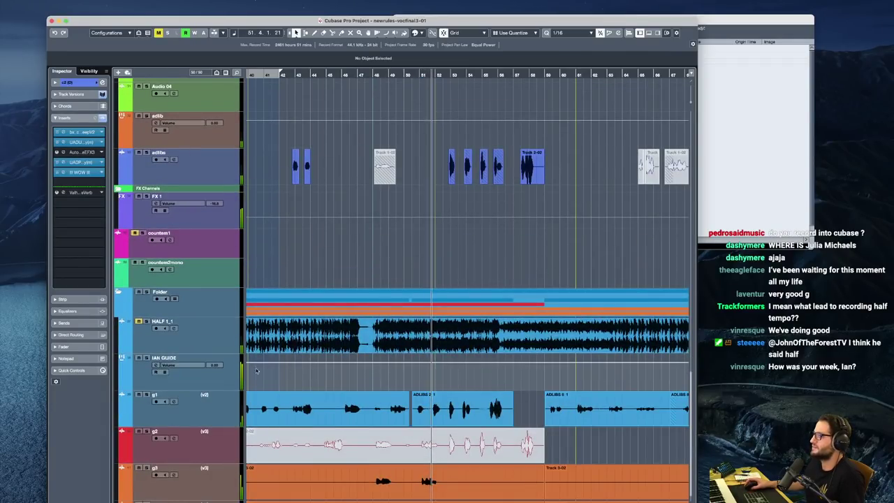
pyautogui.click(197, 415)
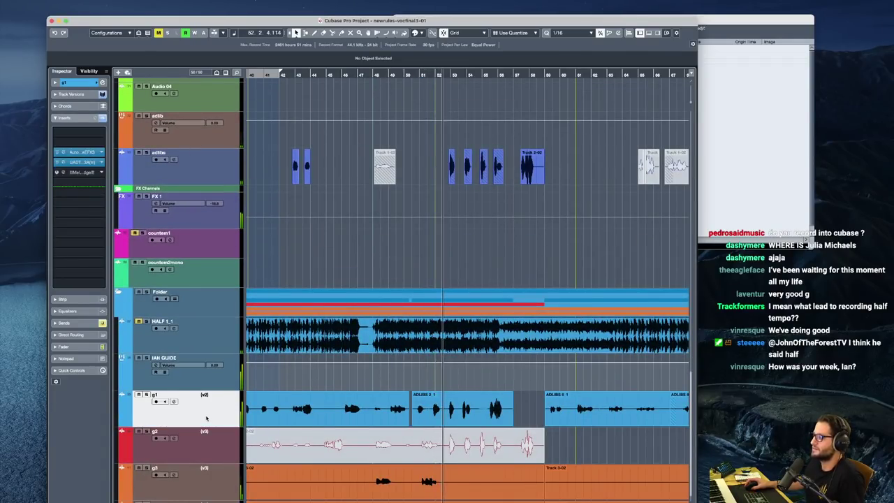
pyautogui.click(139, 395)
pyautogui.press('space')
pyautogui.hscroll(3, 534, 176)
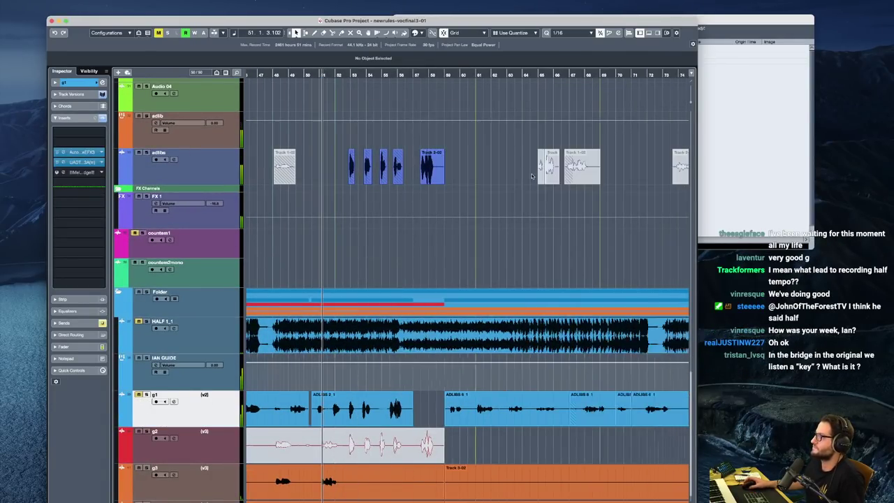
pyautogui.scroll(-2, 531, 292)
pyautogui.scroll(-1, 415, 360)
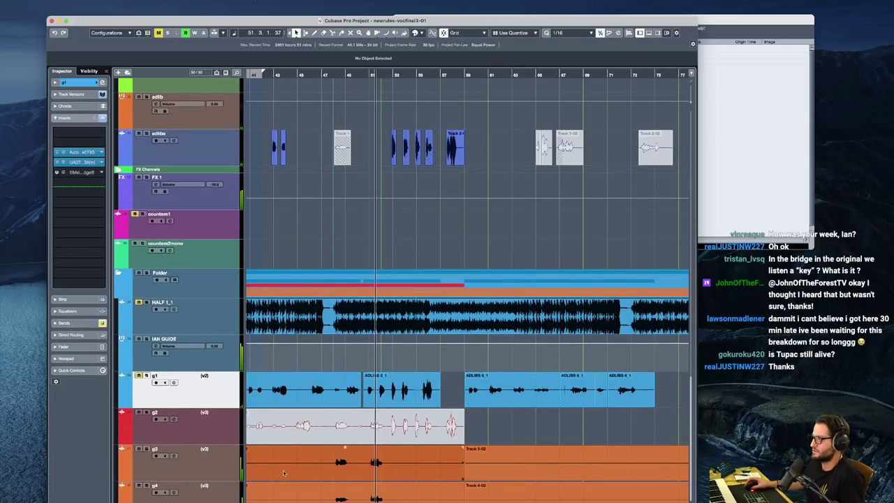
pyautogui.click(338, 454)
pyautogui.press('space')
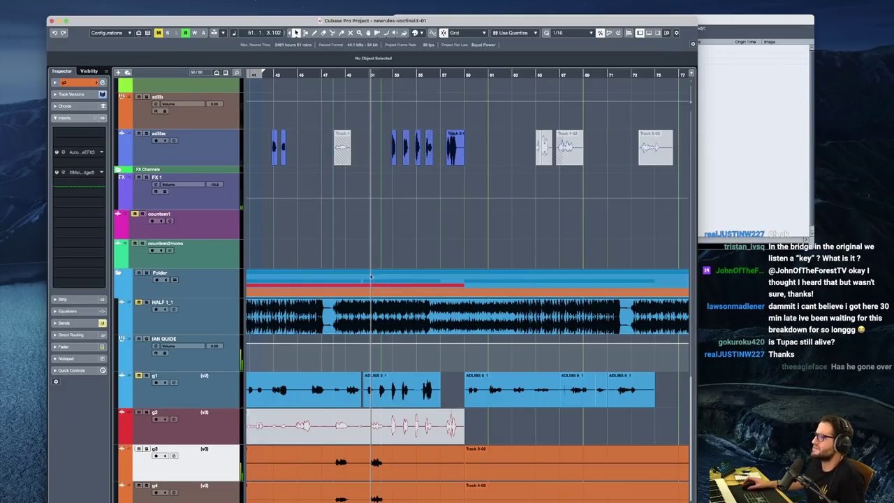
# Solo the halftimeINSTRU track and play it from about bar 51 beat 3
pyautogui.scroll(3, 373, 294)
pyautogui.scroll(20, 373, 294)
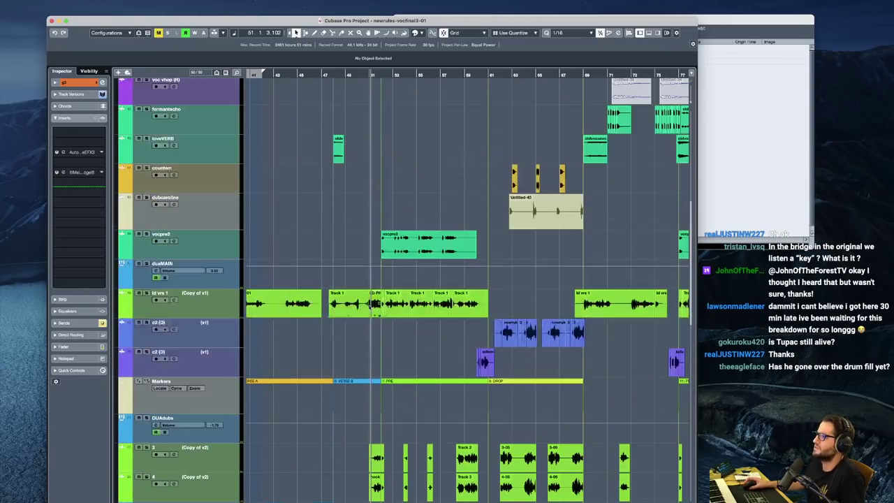
pyautogui.click(189, 100)
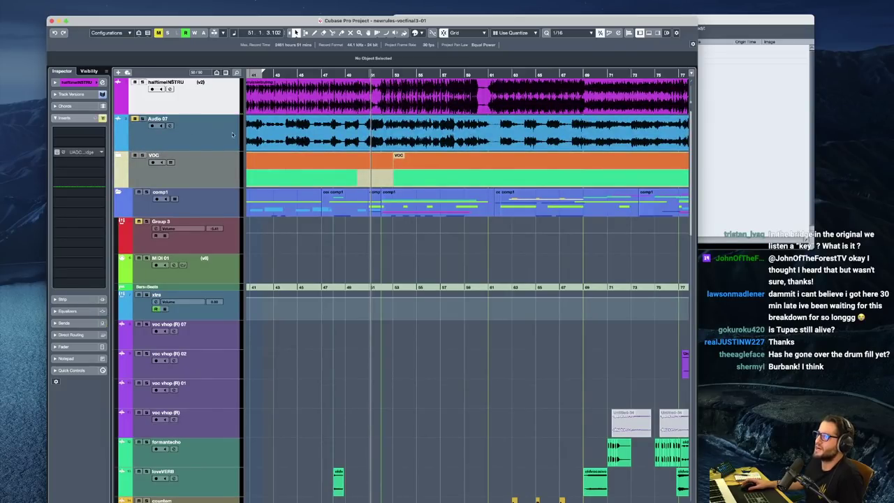
pyautogui.press('space')
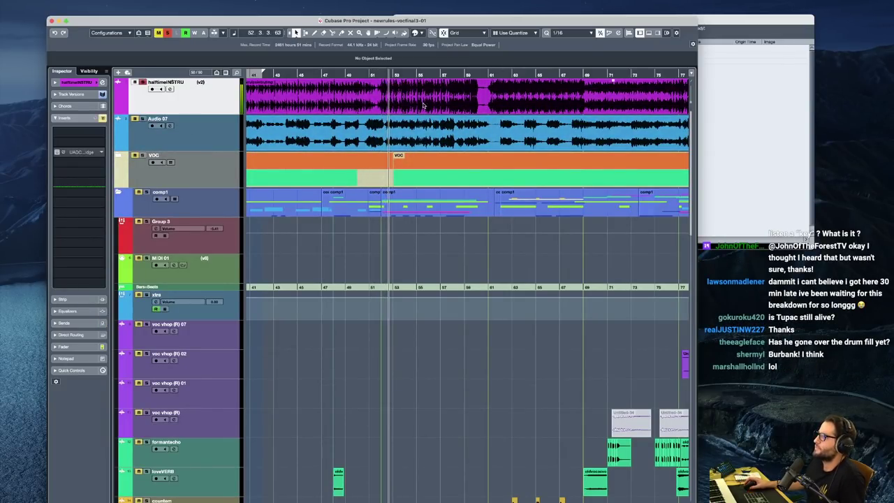
pyautogui.press('space')
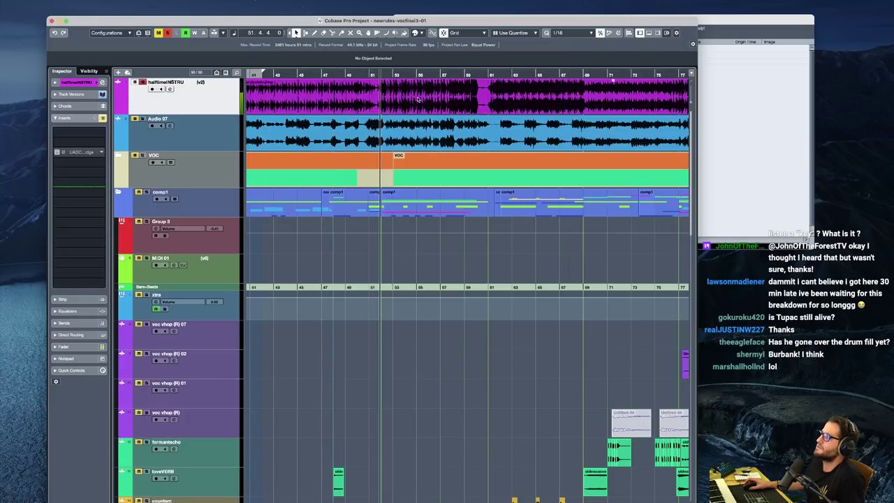
# Play the soloed halftimeINSTRU into the second Drop from about bar 61 beat 2
pyautogui.click(492, 75)
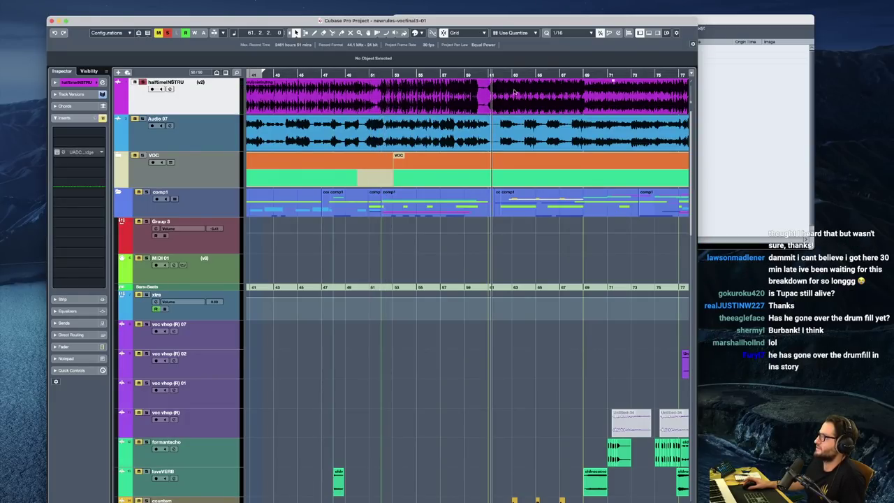
pyautogui.press('space')
pyautogui.press('g')
pyautogui.hscroll(5, 433, 139)
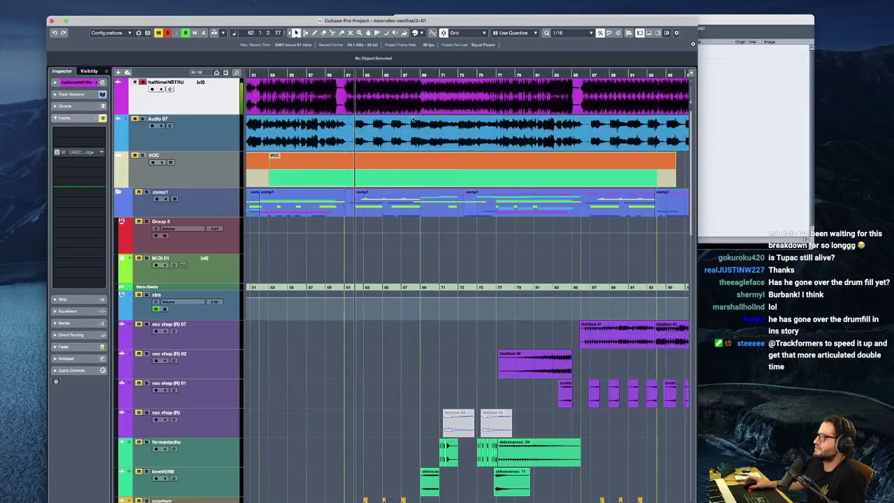
pyautogui.scroll(-5, 360, 168)
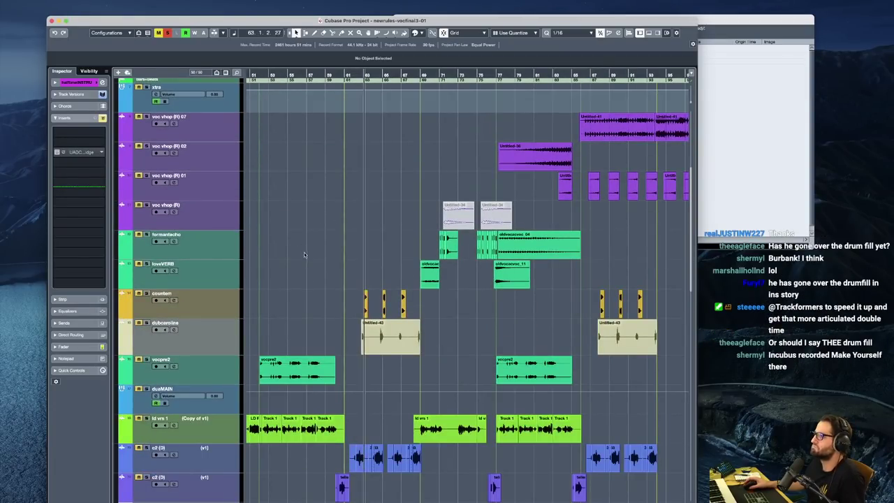
pyautogui.press('space')
# Clear the solo and play the counterm and dubcaroline parts with the second Drop vocals from about bar 62
pyautogui.click(202, 309)
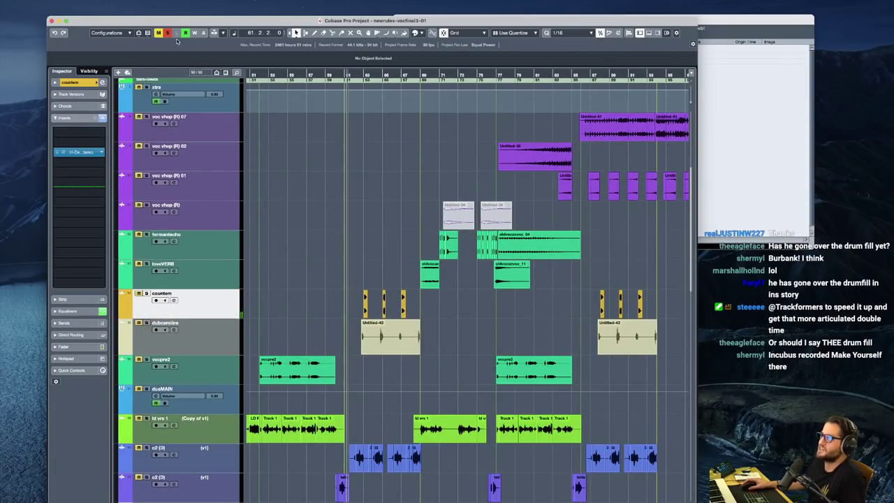
pyautogui.scroll(4, 374, 341)
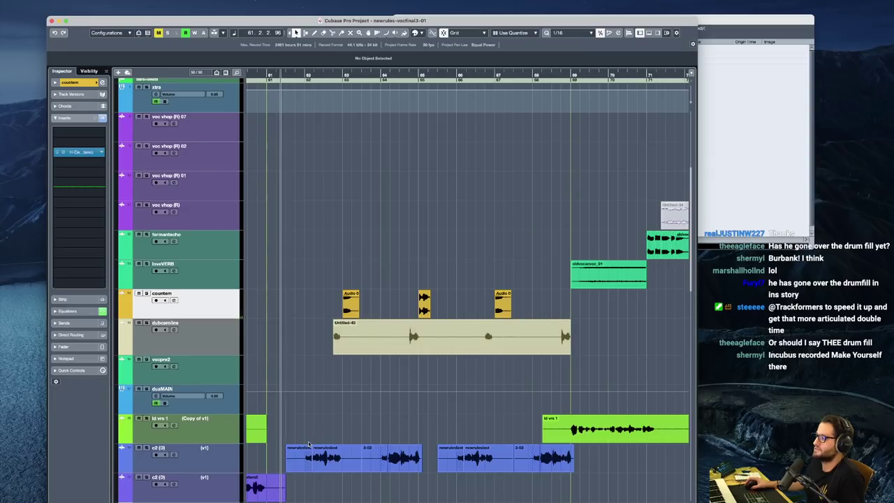
pyautogui.click(308, 421)
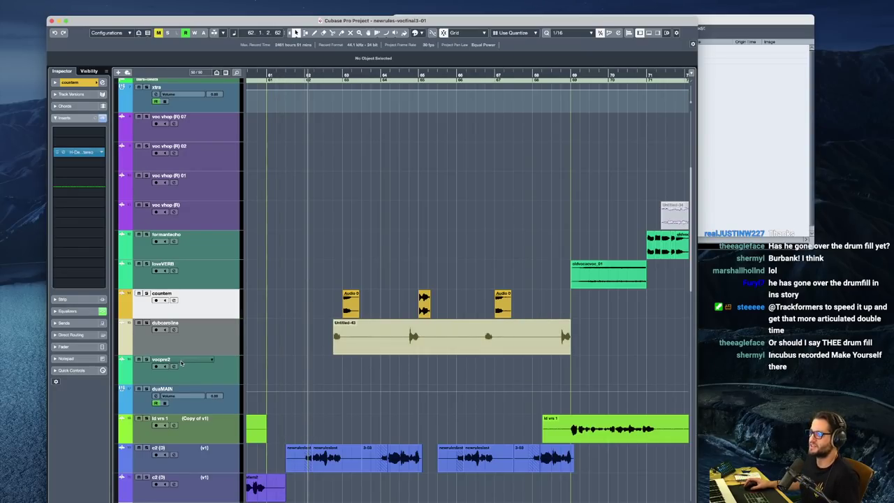
pyautogui.click(287, 335)
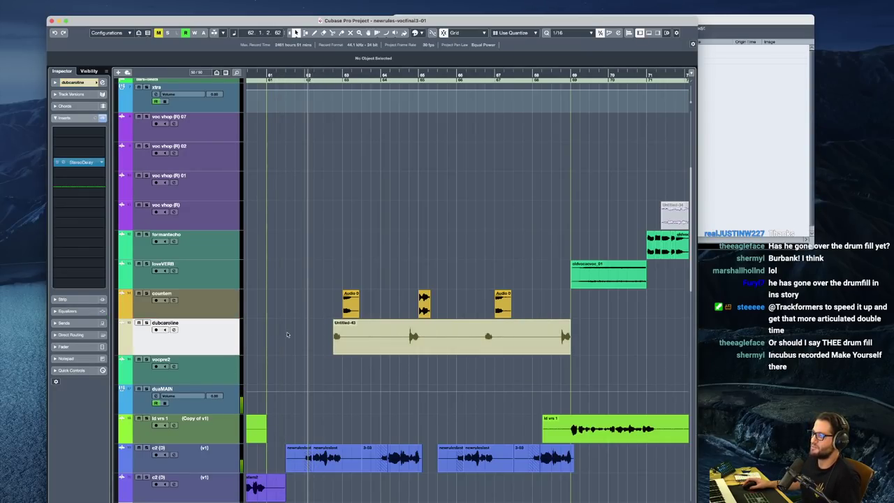
pyautogui.press('space')
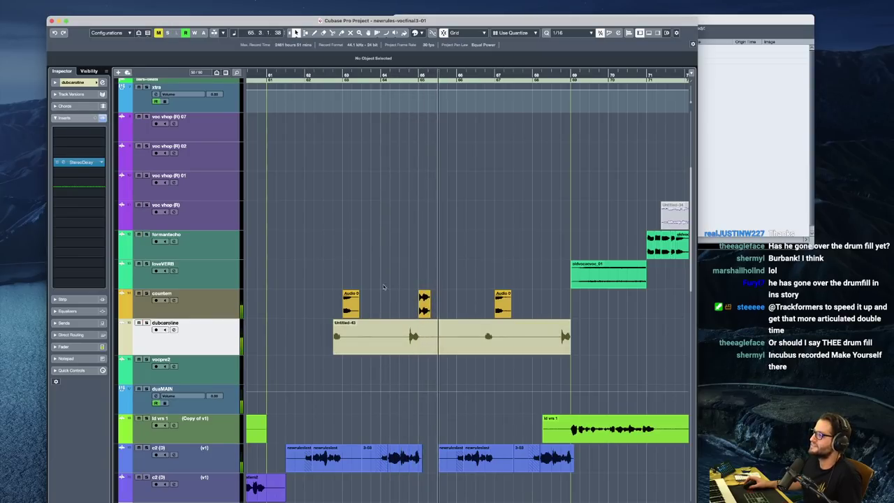
# Open counterm's H-Delay, play the track soloed from about bar 62 beat 4, and clear the solo
pyautogui.press('Up')
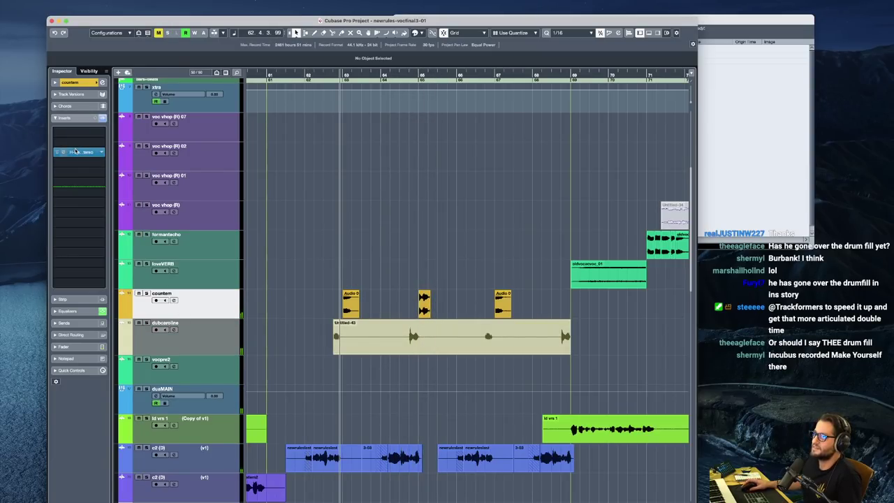
pyautogui.click(75, 152)
pyautogui.moveTo(663, 116); pyautogui.dragTo(497, 92)
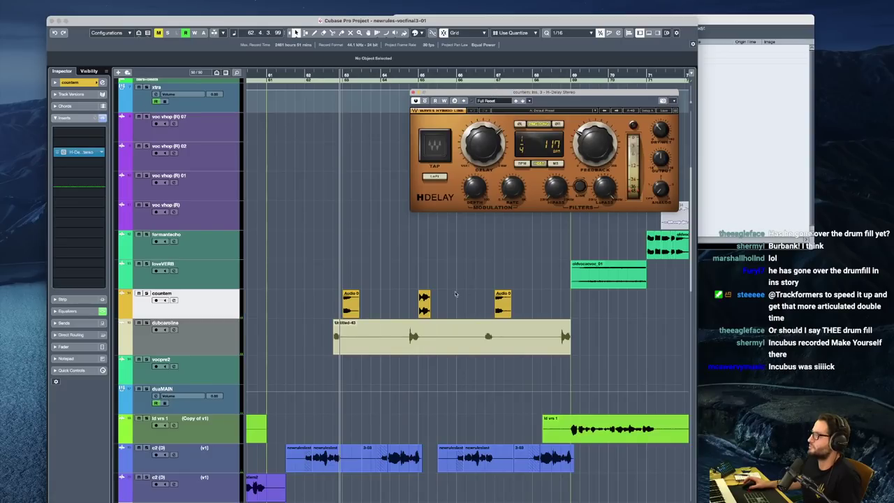
pyautogui.scroll(2, 456, 294)
pyautogui.press('r')
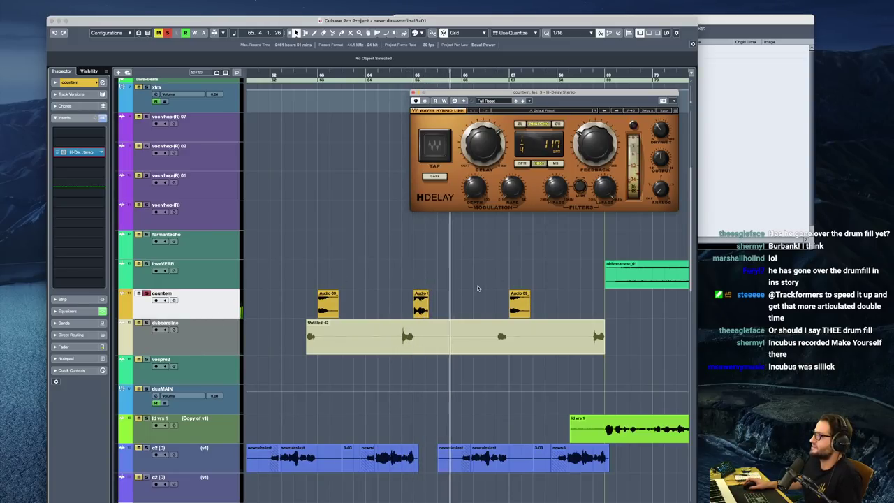
pyautogui.press('space')
pyautogui.press('s')
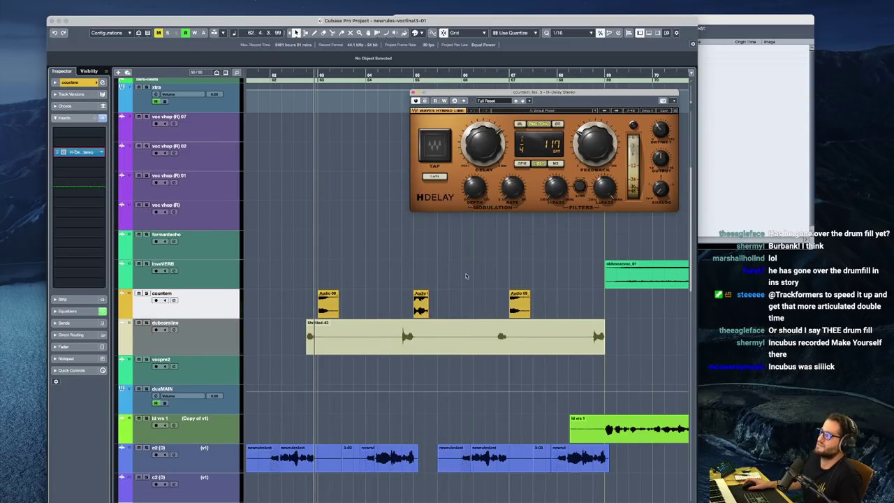
# Play the second Drop's dubs and counter vocals from about bar 62 beat 4 with both c2 (D) tracks muted
pyautogui.scroll(-5, 416, 329)
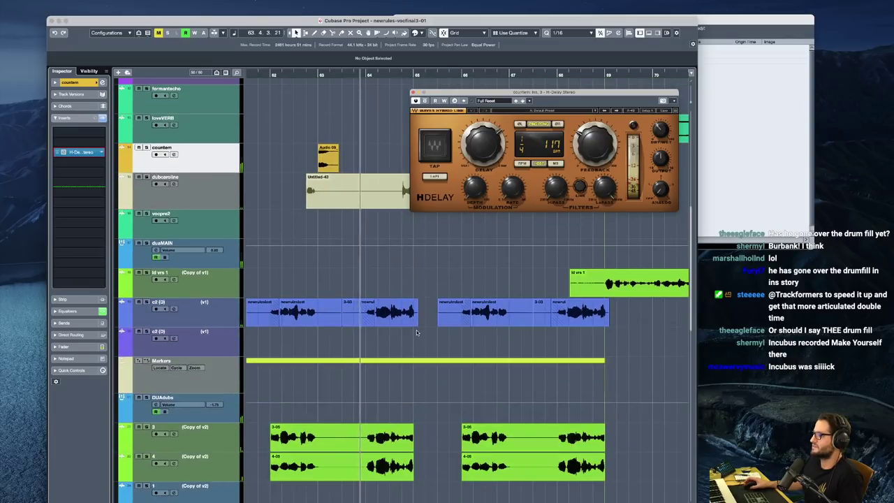
pyautogui.click(459, 372)
pyautogui.scroll(-1, 459, 372)
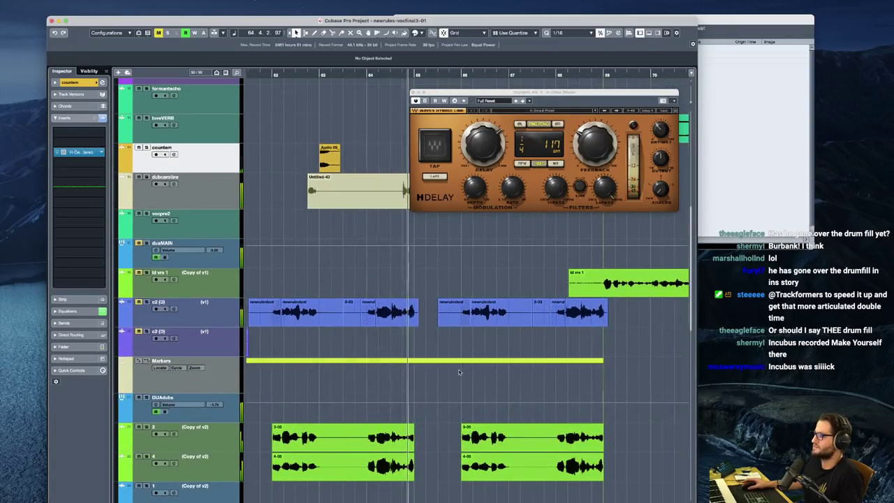
pyautogui.scroll(-10, 468, 363)
pyautogui.press('space')
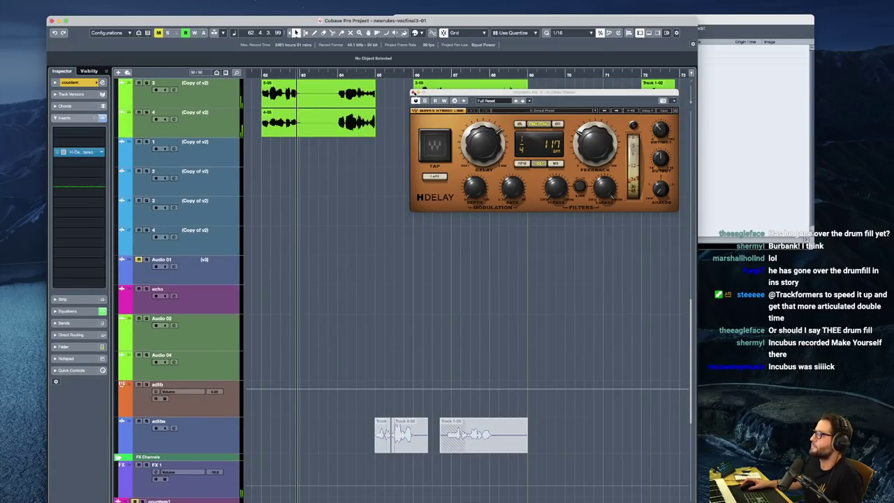
# Close counterm's H-Delay window and show the full song length around the voc vhop and formantecho tracks
pyautogui.click(415, 92)
pyautogui.hotkey('shift', 'f')
pyautogui.scroll(10, 536, 264)
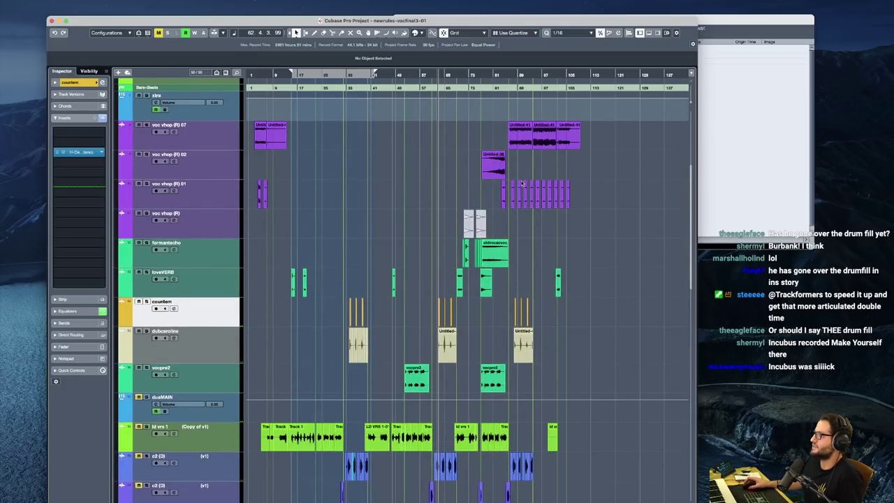
# Play the last Drop's vocal parts from about bar 88 around the voc vhop (R) tracks
pyautogui.click(517, 171)
pyautogui.press('h')
pyautogui.press('h')
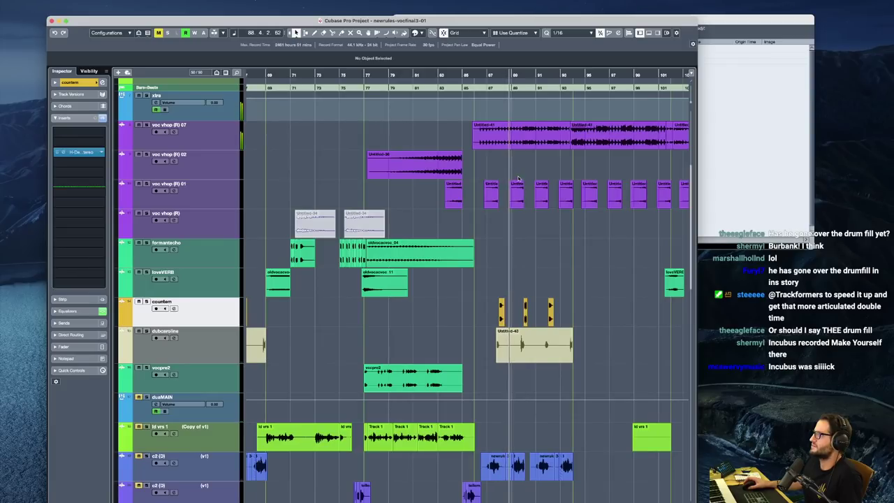
pyautogui.hscroll(2, 494, 165)
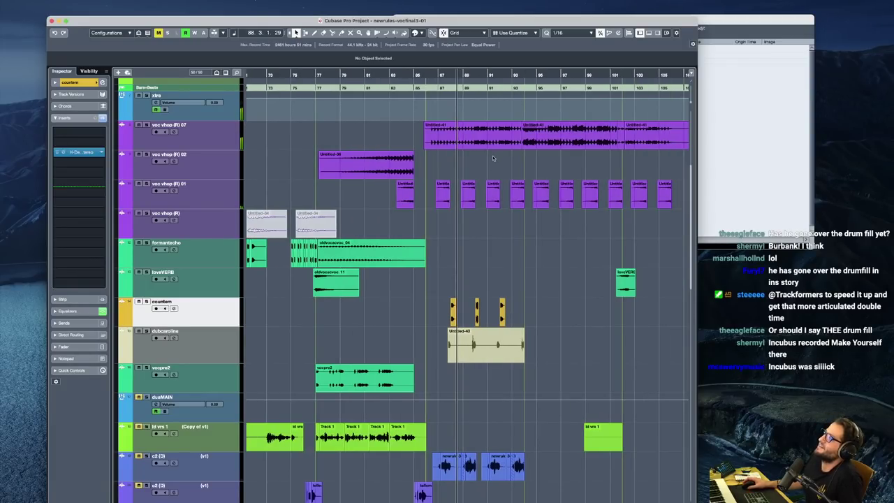
pyautogui.hscroll(2, 493, 171)
pyautogui.scroll(5, 489, 170)
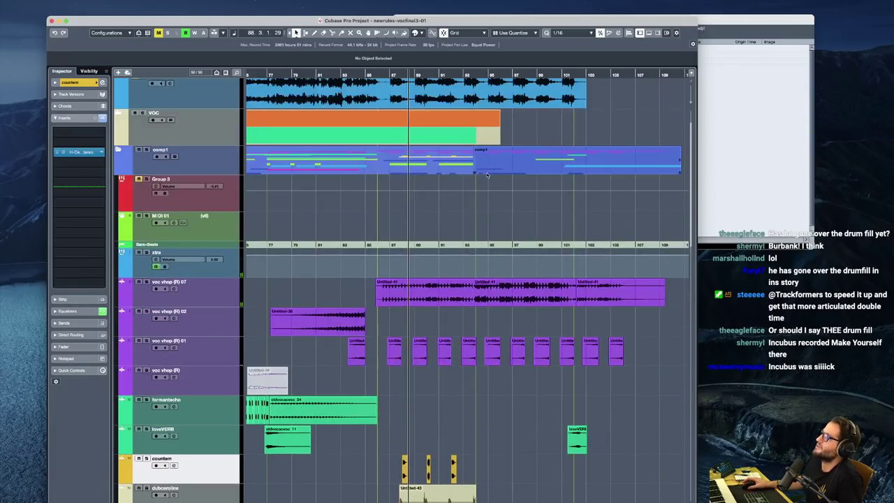
# Play the voc vhop (R) 07 track soloed from about bar 93 beat 4 and clear the solo
pyautogui.click(438, 286)
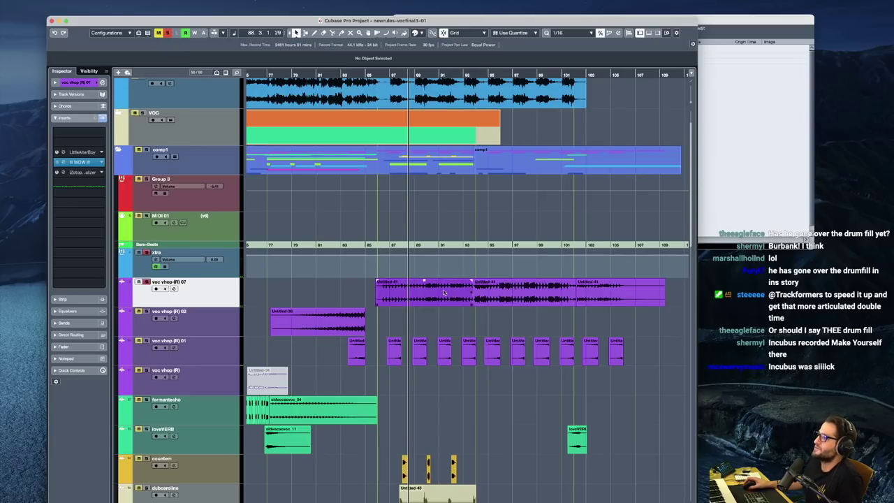
pyautogui.click(474, 227)
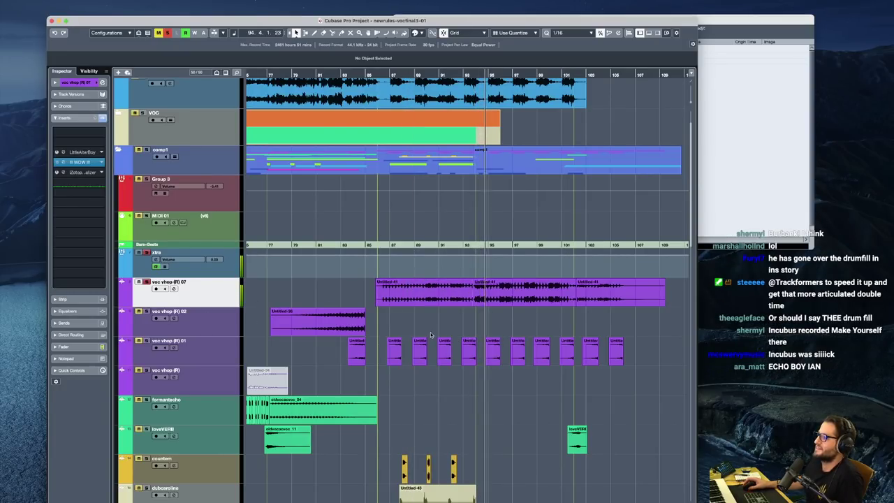
pyautogui.press('space')
pyautogui.scroll(-3, 456, 346)
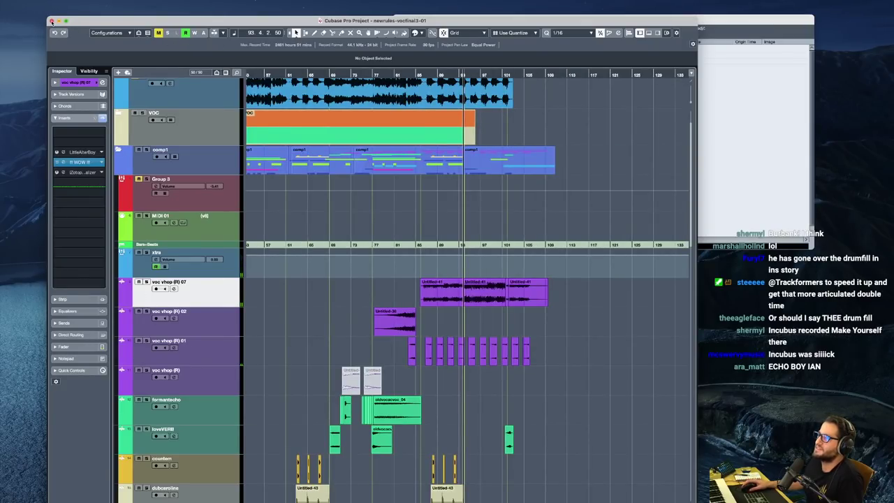
# Close the vocal session without saving and open newrules-sim5-01.cpr from the 2 - second demo folder
pyautogui.click(51, 21)
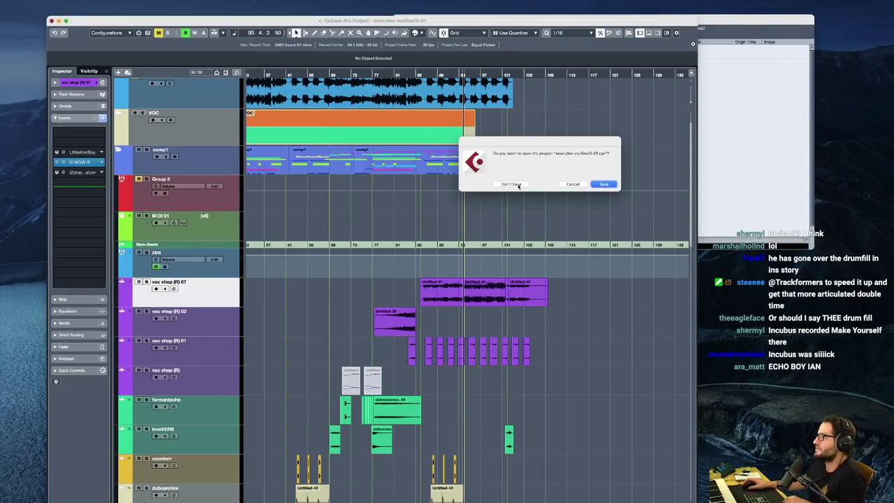
pyautogui.click(511, 184)
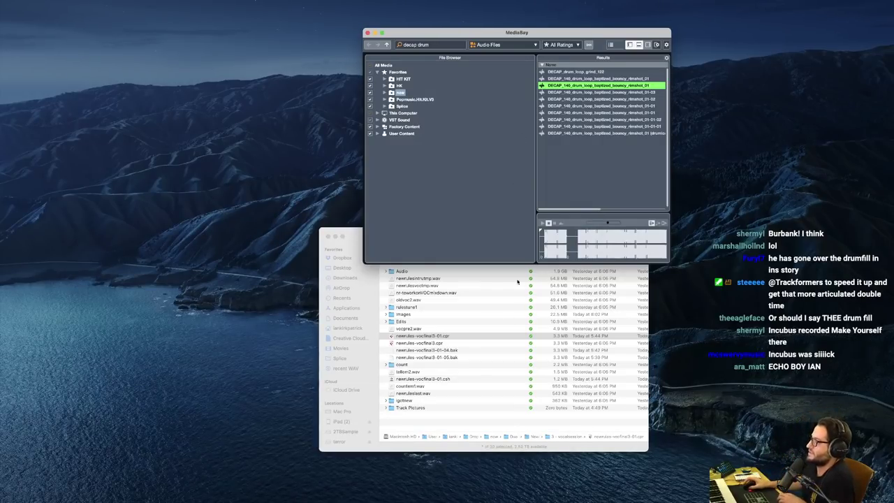
pyautogui.click(417, 336)
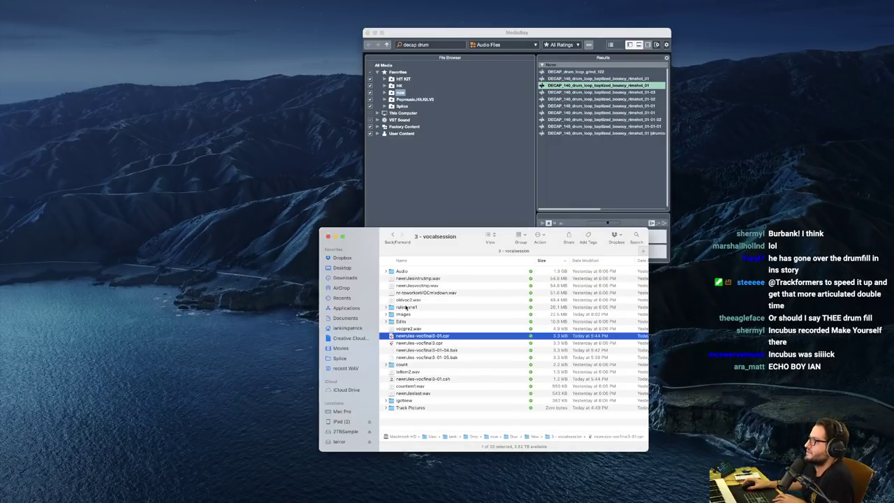
pyautogui.click(394, 237)
pyautogui.doubleClick(417, 271)
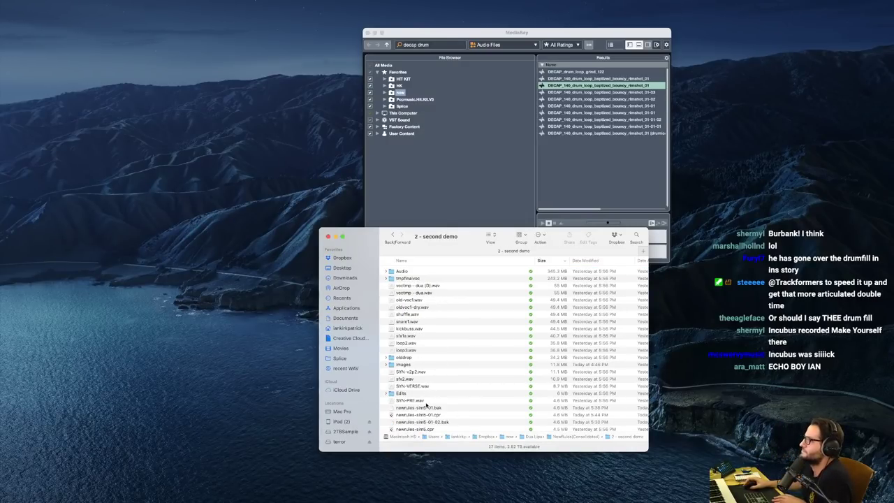
pyautogui.click(429, 416)
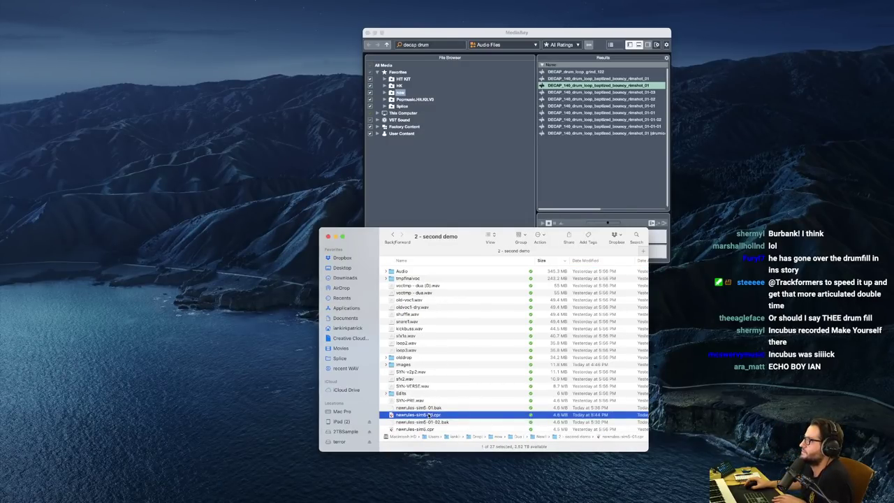
pyautogui.doubleClick(418, 415)
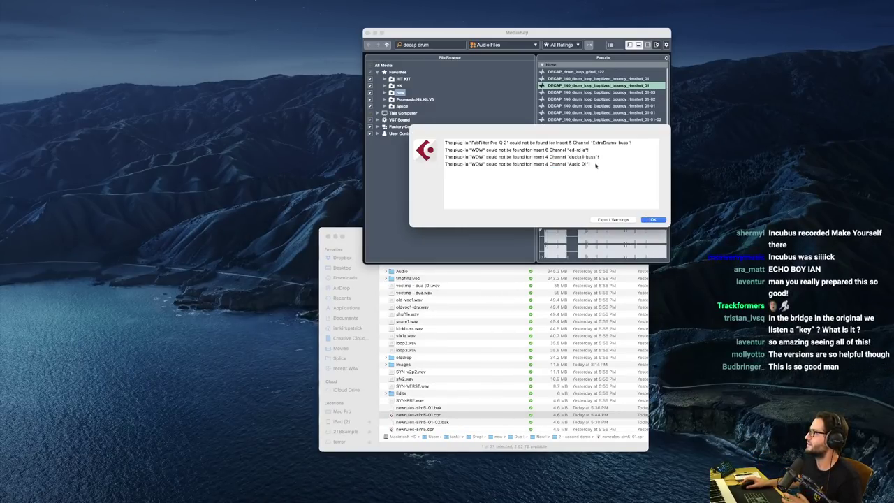
pyautogui.click(653, 220)
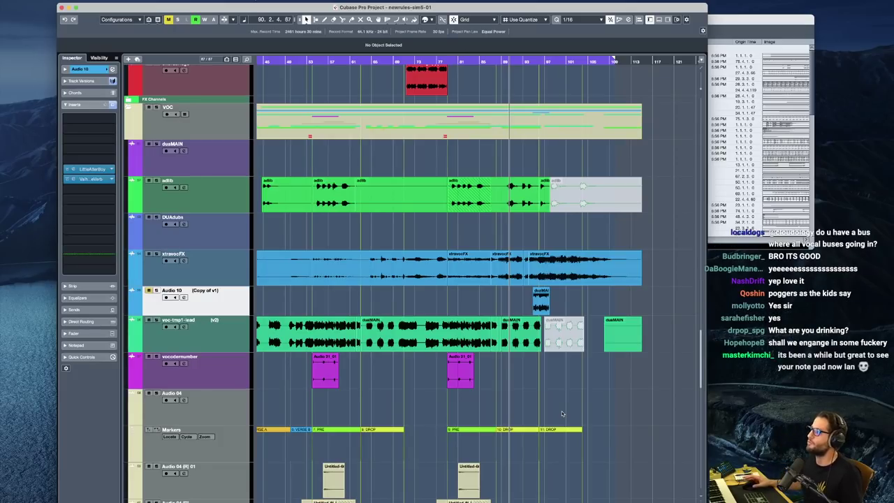
# Play the second demo's first Verse B vocals from about bar 18
pyautogui.hscroll(-10, 383, 276)
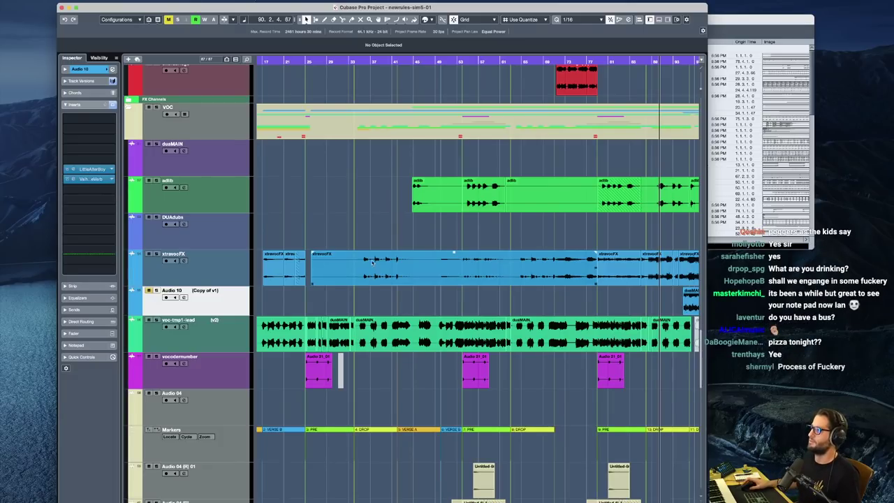
pyautogui.click(362, 61)
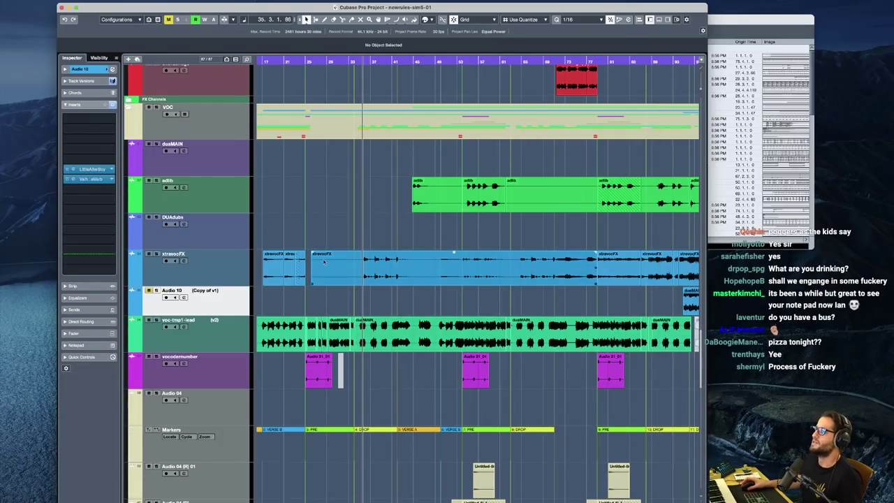
pyautogui.click(269, 223)
pyautogui.press('space')
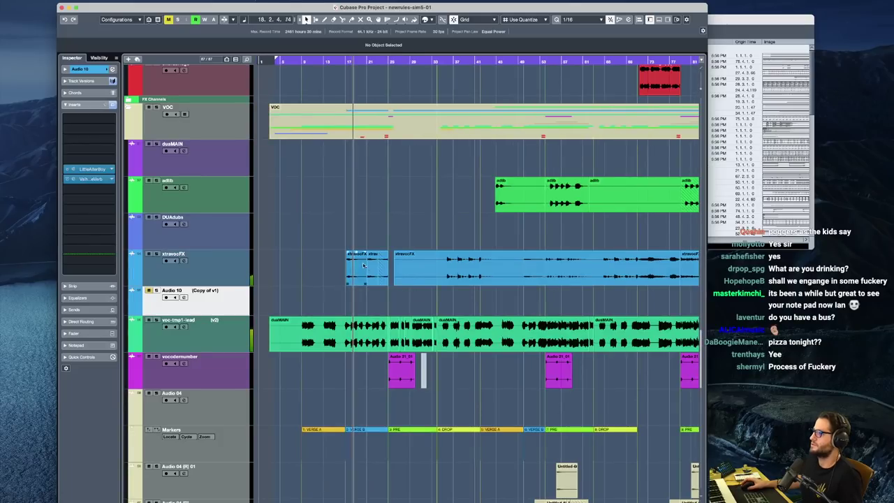
pyautogui.press('space')
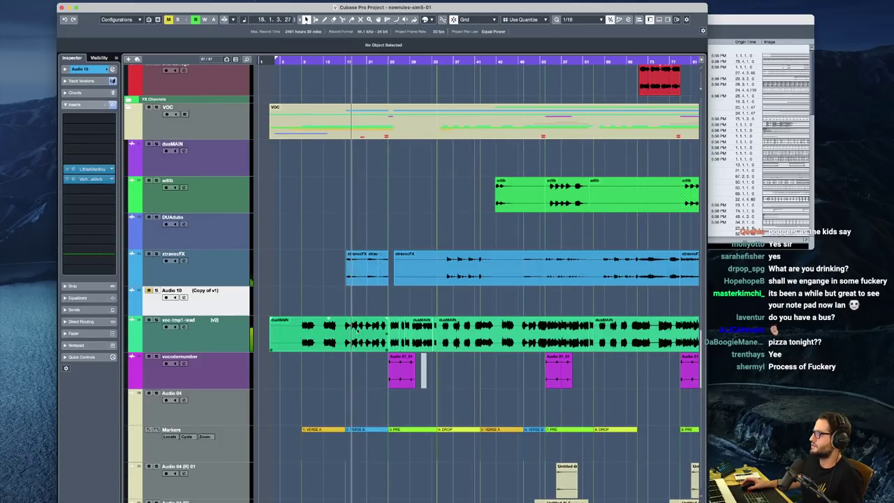
# Solo the voc-tmp1-lead track and play its first Verse A from about bar 9
pyautogui.click(323, 343)
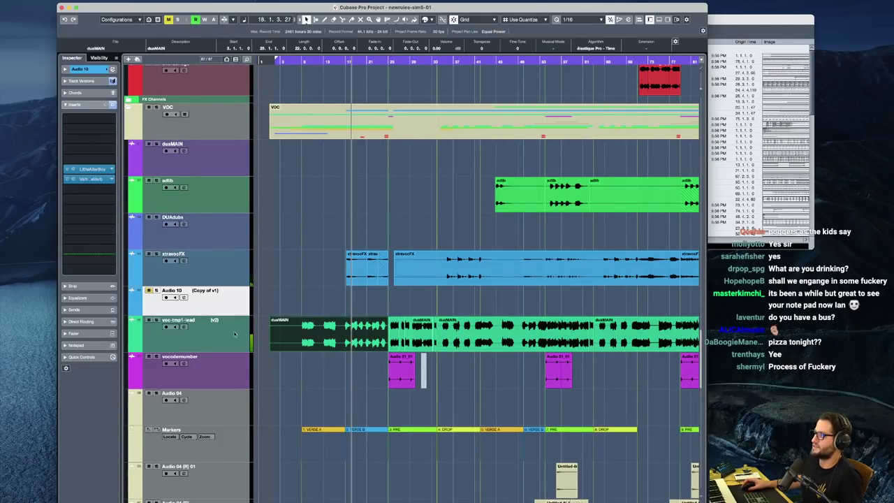
pyautogui.click(304, 292)
pyautogui.press('h')
pyautogui.press('h')
pyautogui.press('h')
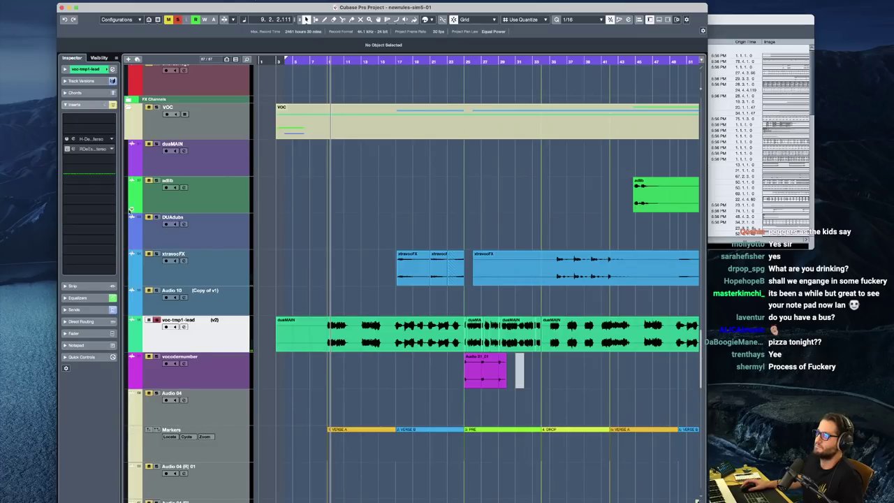
pyautogui.press('space')
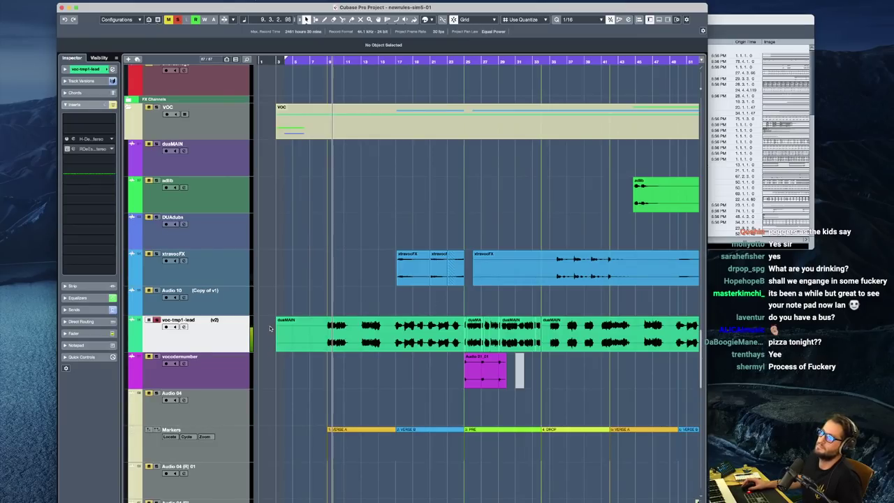
# Examine the RDeEsser on voc-tmp1-lead, toggle its bypass and close the plug-in window
pyautogui.click(82, 151)
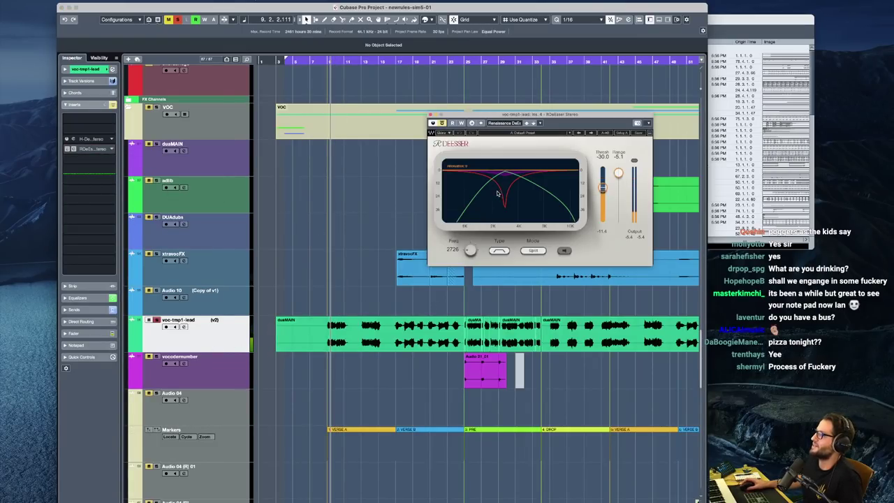
pyautogui.press('space')
pyautogui.click(442, 123)
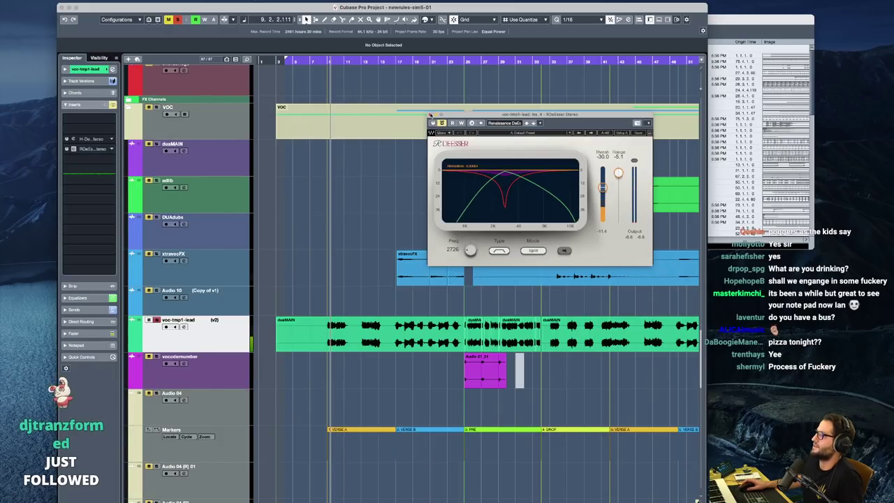
pyautogui.click(431, 115)
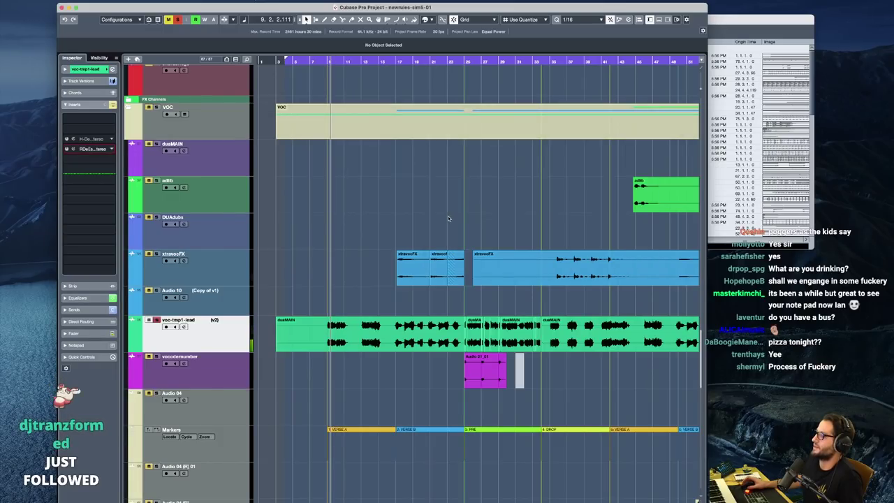
# Show the sends of voc-tmp1-lead and play the first Verse B vocals from about bar 17 without the solo
pyautogui.click(398, 307)
pyautogui.click(77, 310)
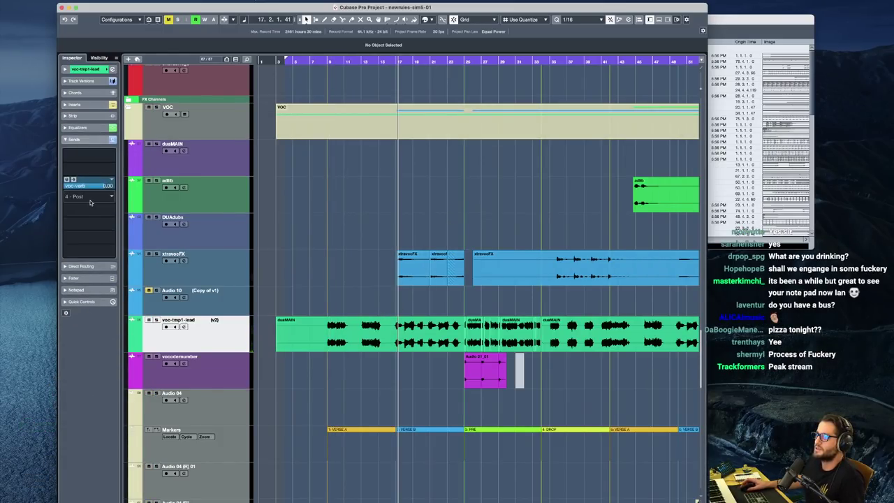
pyautogui.scroll(4, 330, 216)
pyautogui.scroll(-3, 307, 279)
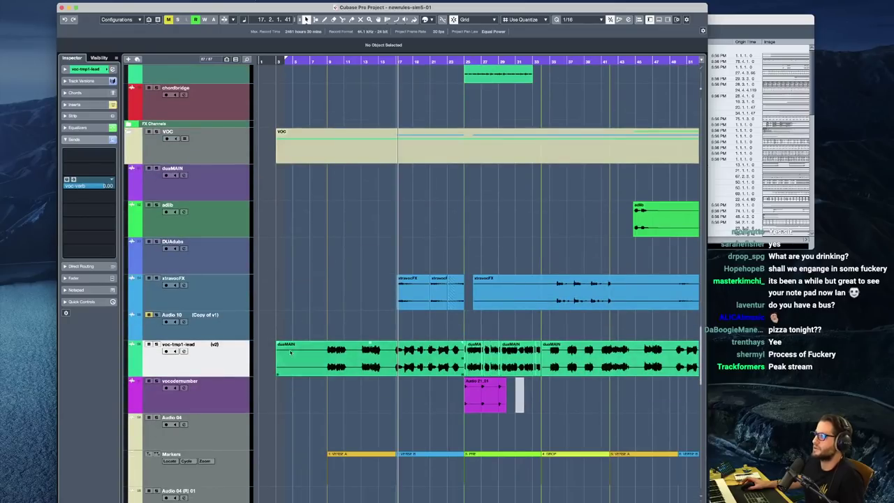
pyautogui.click(156, 344)
pyautogui.press('space')
pyautogui.press('s')
pyautogui.hscroll(3, 394, 353)
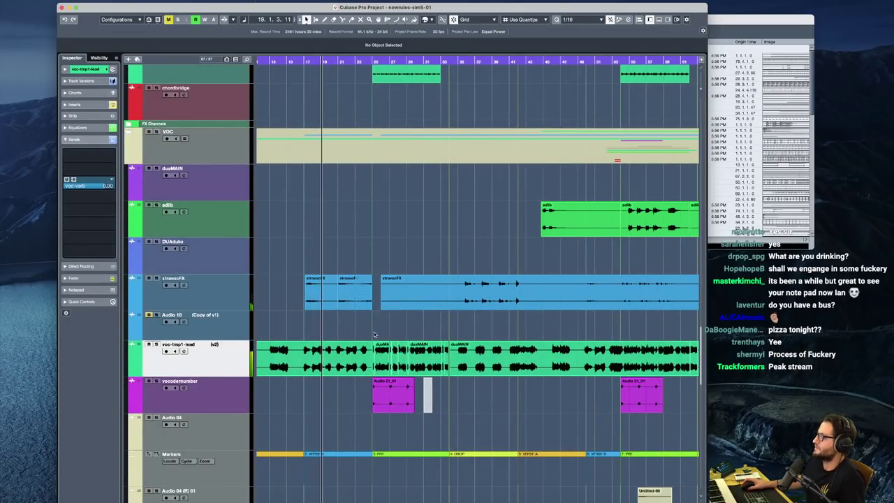
pyautogui.press('space')
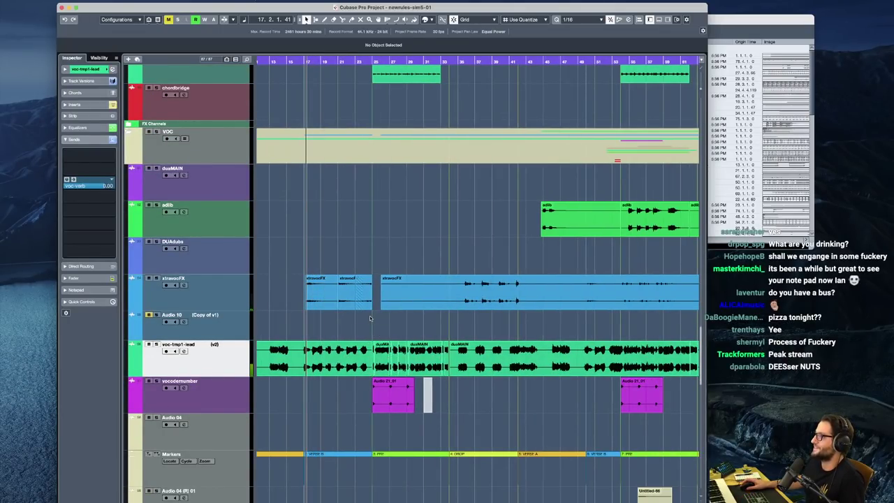
# Play the first Pre's vocals from about bar 24 beat 4 with voc-tmp1-lead soloed
pyautogui.click(370, 315)
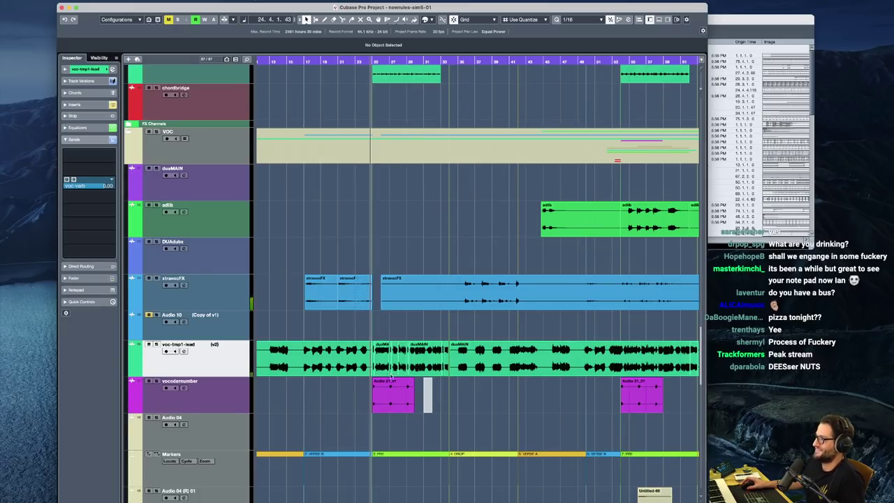
pyautogui.press('space')
pyautogui.scroll(5, 375, 372)
pyautogui.press('space')
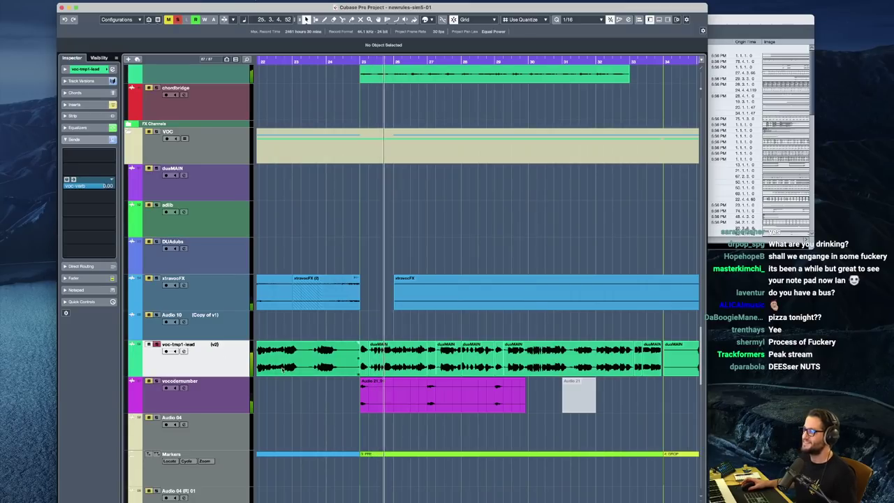
pyautogui.press('g')
# Solo vocodernumber, add voc-tmp1-lead to the solo, and play the transition into the first Pre around bar 25
pyautogui.click(402, 400)
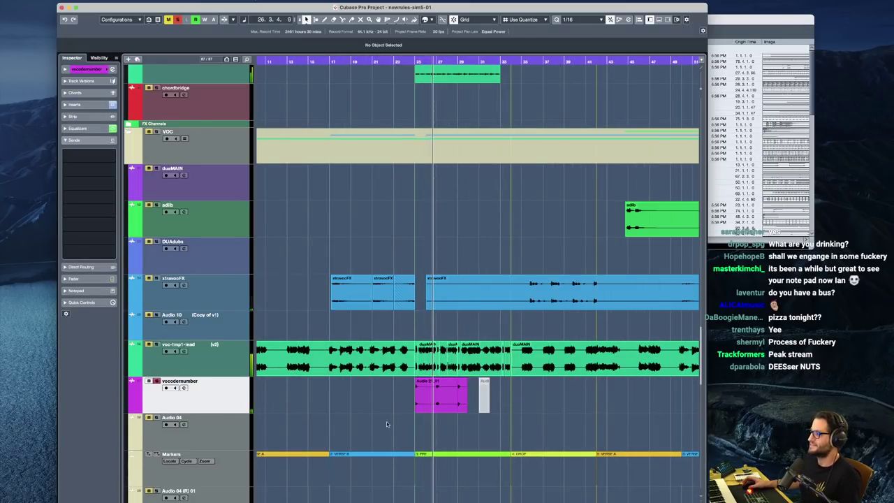
pyautogui.press('h')
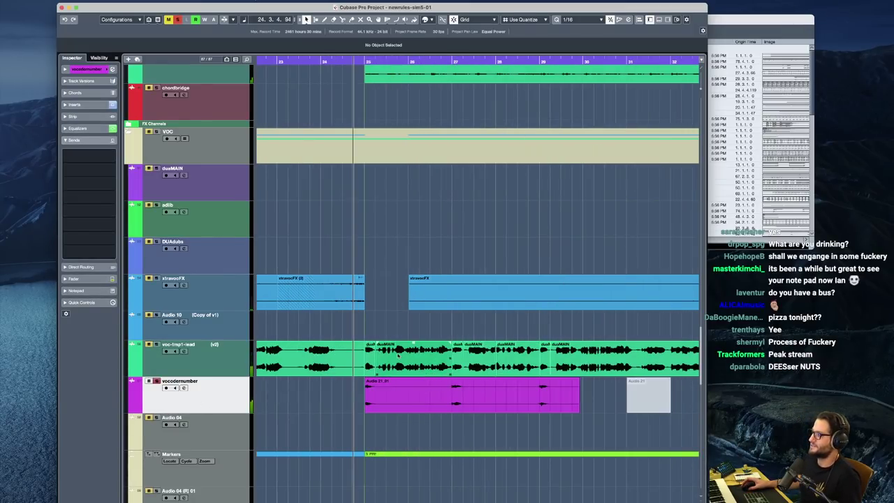
pyautogui.click(157, 344)
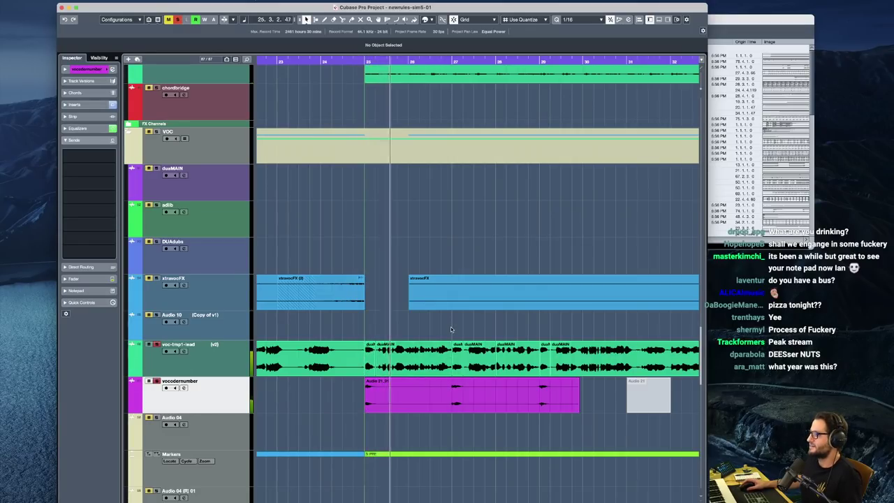
pyautogui.press('h')
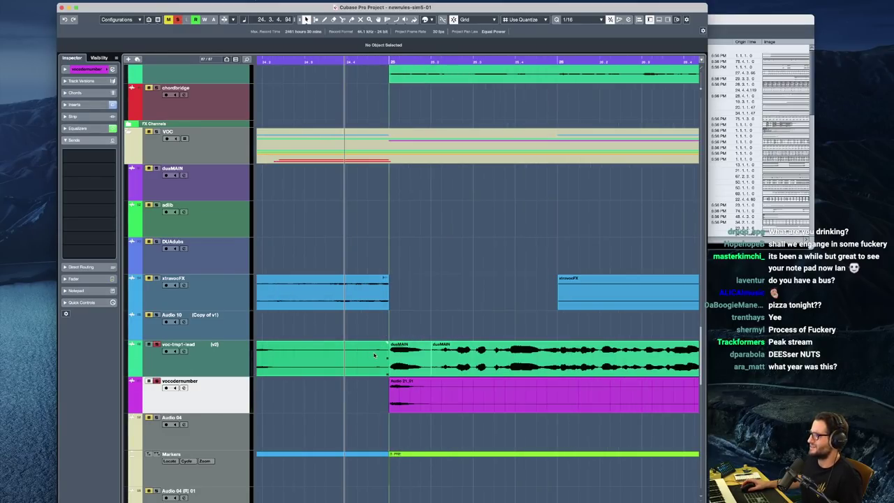
pyautogui.scroll(4, 379, 368)
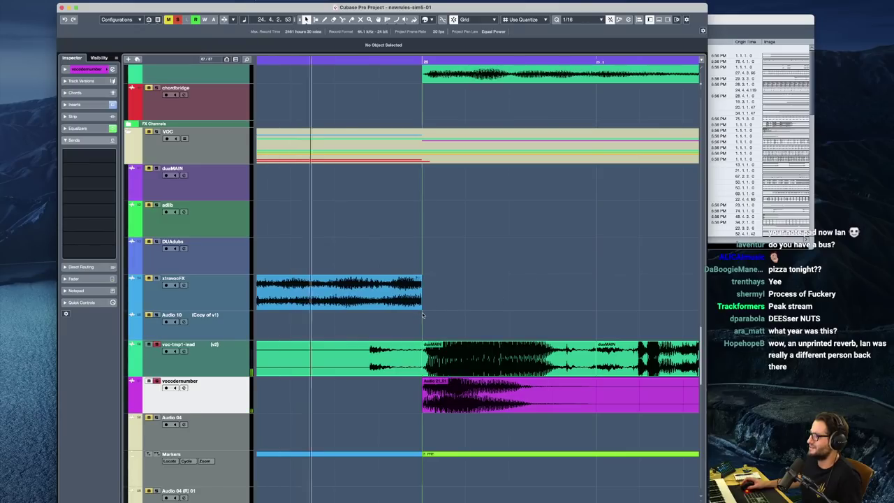
# Split the duaMAIN event on voc-tmp1-lead at about bar 24 beat 4, just before the first Pre
pyautogui.press('space')
pyautogui.click(352, 367)
pyautogui.keyDown('alt'); pyautogui.click(336, 366); pyautogui.keyUp('alt')
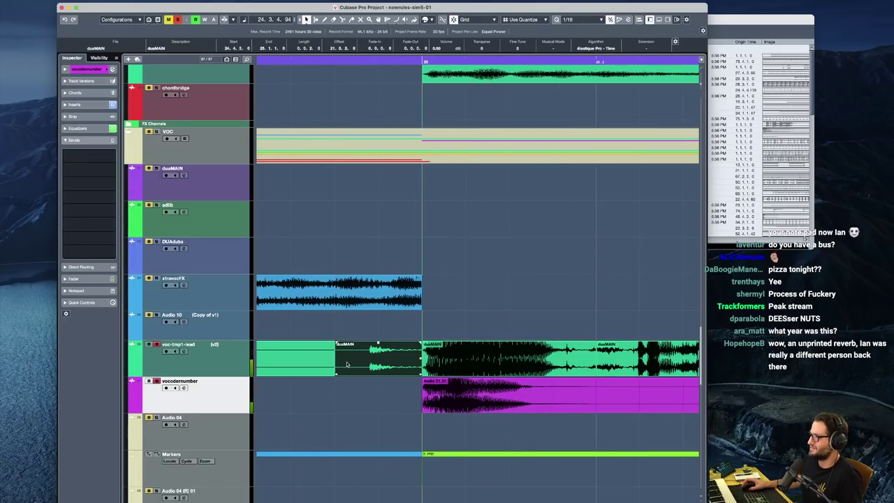
# Delete the split-off duaMAIN event on voc-tmp1-lead between about bar 24 beat 4 and the first Pre
pyautogui.moveTo(335, 376); pyautogui.dragTo(366, 375)
pyautogui.moveTo(367, 343); pyautogui.dragTo(371, 376)
pyautogui.moveTo(396, 344); pyautogui.dragTo(401, 346)
pyautogui.press('Delete')
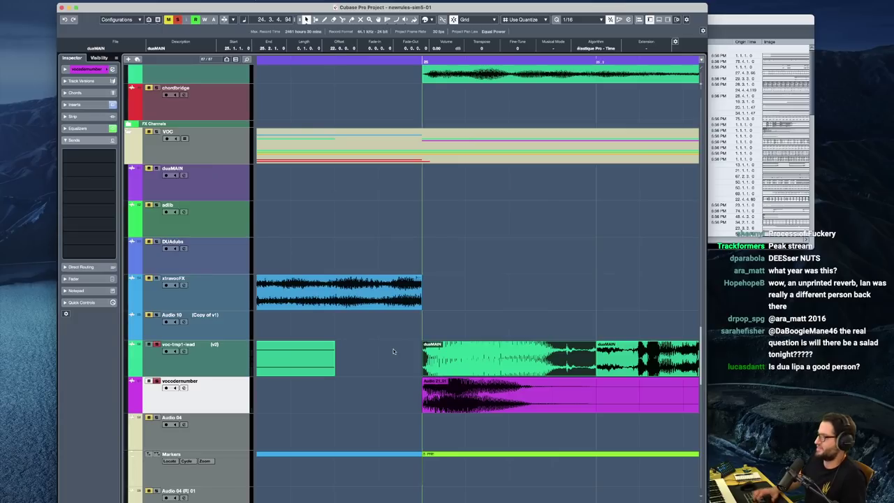
# Turn off the vocal solos and play the transition into the first Pre from about bar 24 beat 4
pyautogui.click(397, 260)
pyautogui.press('space')
pyautogui.click(196, 359)
pyautogui.press('s')
pyautogui.press('space')
pyautogui.press('space')
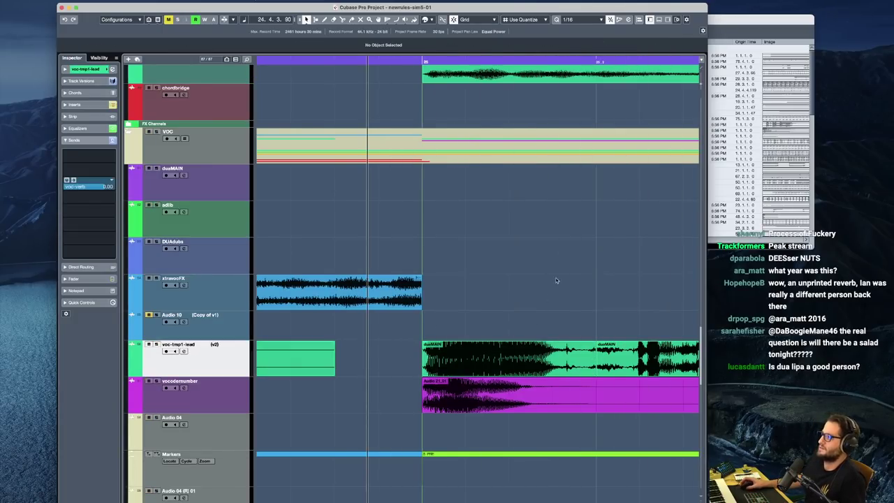
# Solo the 808 track and play the first Pre from just before bar 25
pyautogui.press('g')
pyautogui.press('g')
pyautogui.press('g')
pyautogui.press('g')
pyautogui.press('g')
pyautogui.press('g')
pyautogui.press('h')
pyautogui.press('h')
pyautogui.press('h')
pyautogui.press('h')
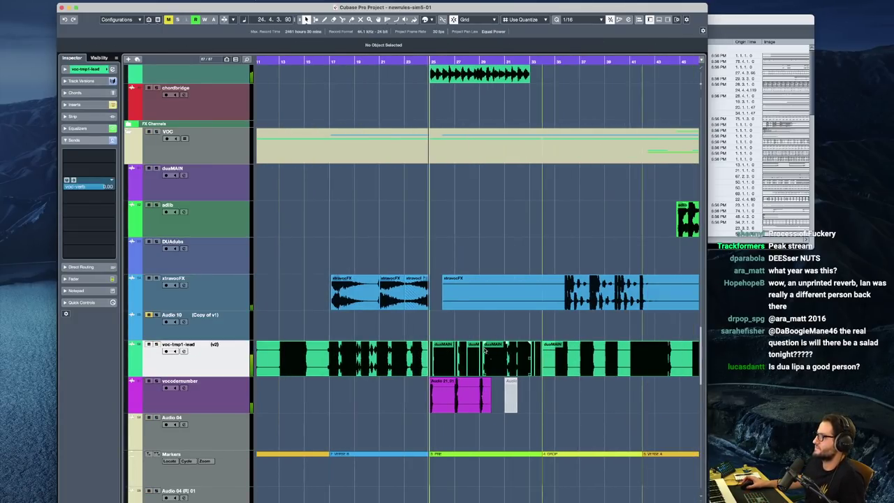
pyautogui.scroll(10, 411, 337)
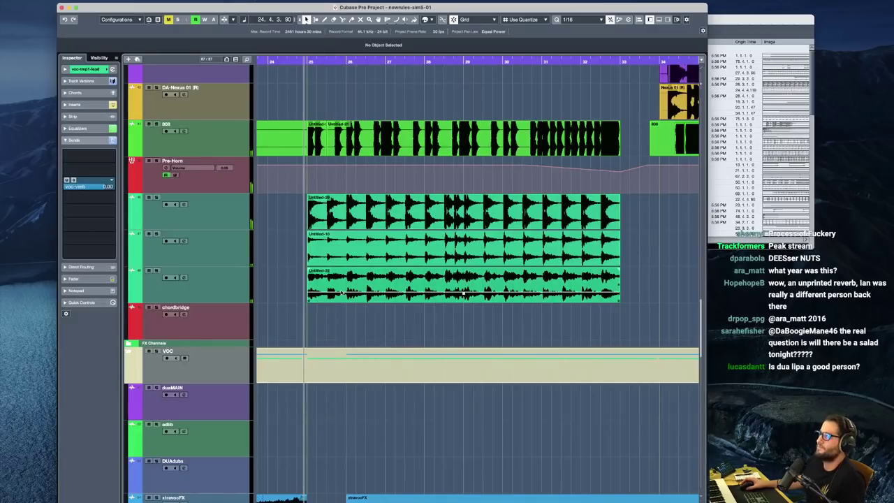
pyautogui.scroll(1, 411, 287)
pyautogui.press('space')
pyautogui.click(216, 152)
pyautogui.press('s')
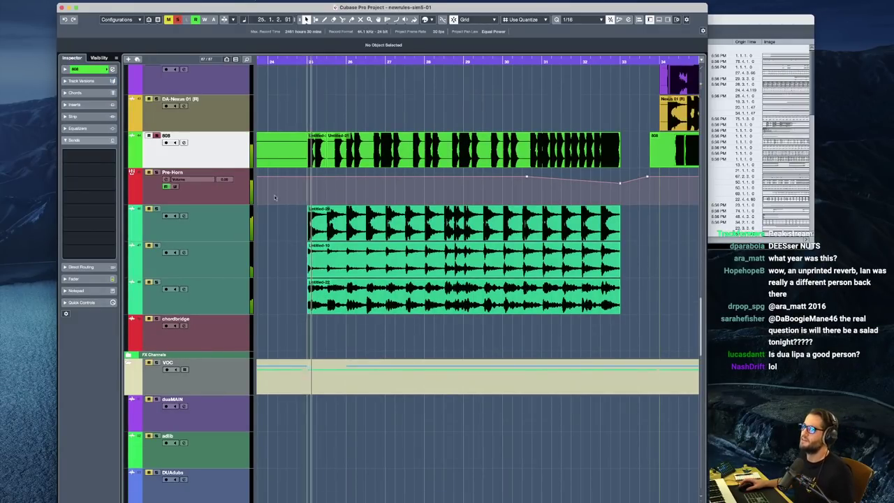
pyautogui.scroll(4, 354, 200)
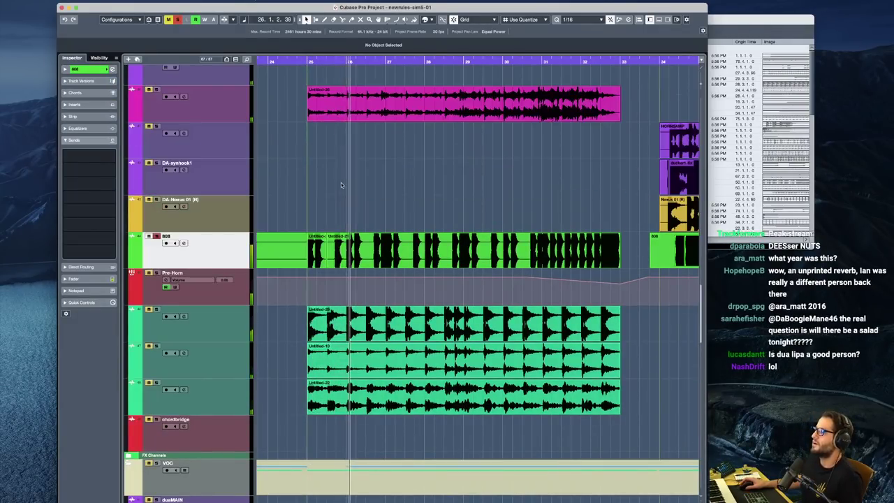
pyautogui.press('g')
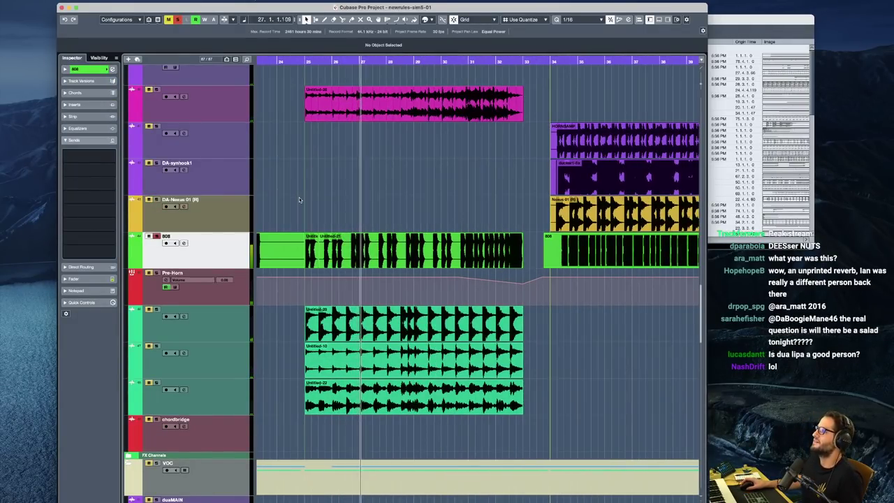
pyautogui.press('space')
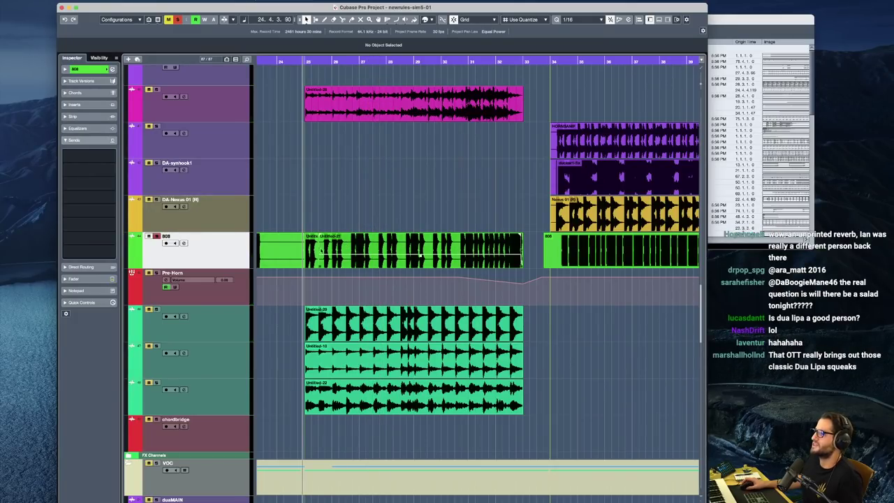
# Play the first Pre again and switch the solo from 808 to the unnamed magenta track below DA-horn
pyautogui.press('space')
pyautogui.scroll(2, 280, 209)
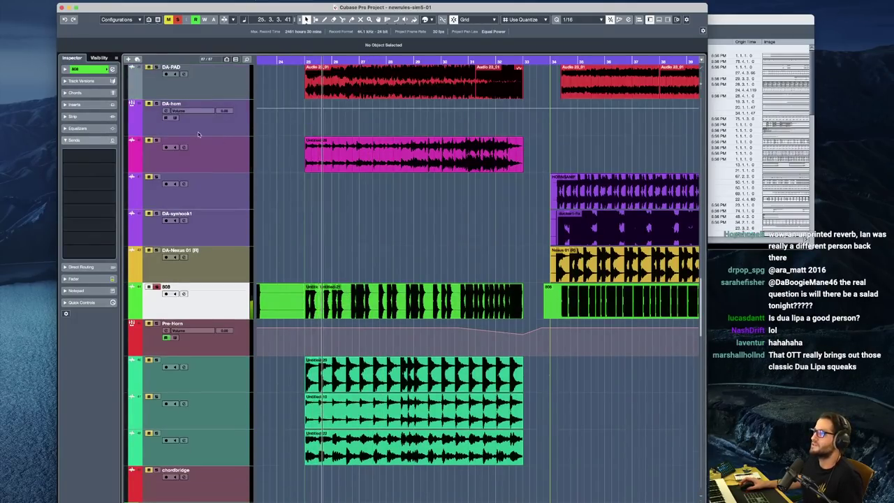
pyautogui.click(230, 158)
pyautogui.scroll(2, 232, 182)
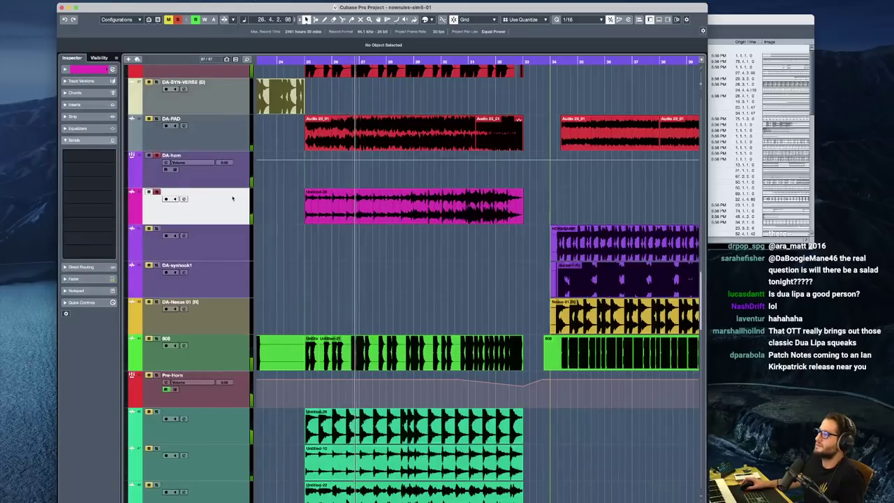
# Audition the DA-PAD track in solo over the section starting at bar 25, and stop playback
pyautogui.click(217, 183)
pyautogui.click(236, 140)
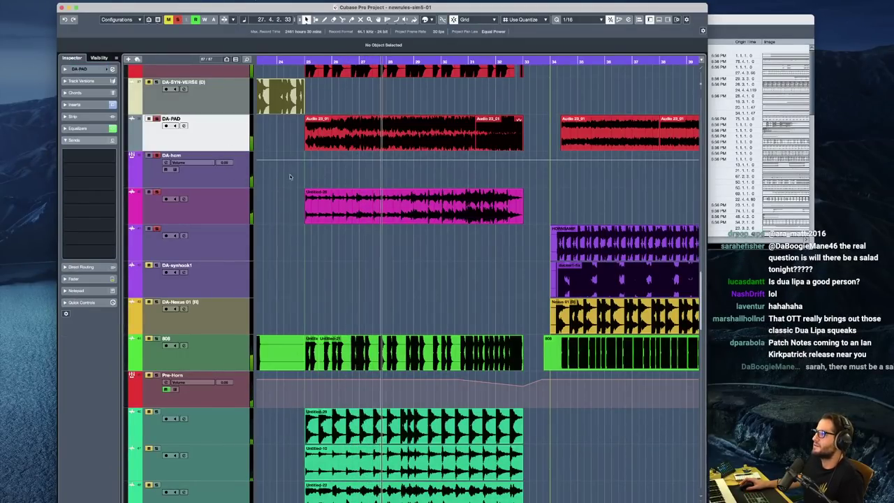
pyautogui.scroll(4, 290, 199)
pyautogui.press('space')
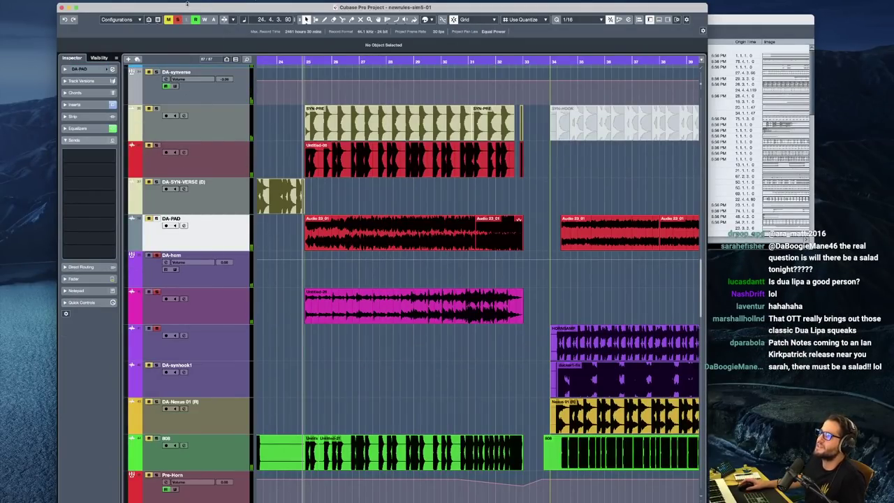
# Select the SYN-PRE track in the synth folder and play the full arrangement from just before bar 25
pyautogui.scroll(8, 367, 176)
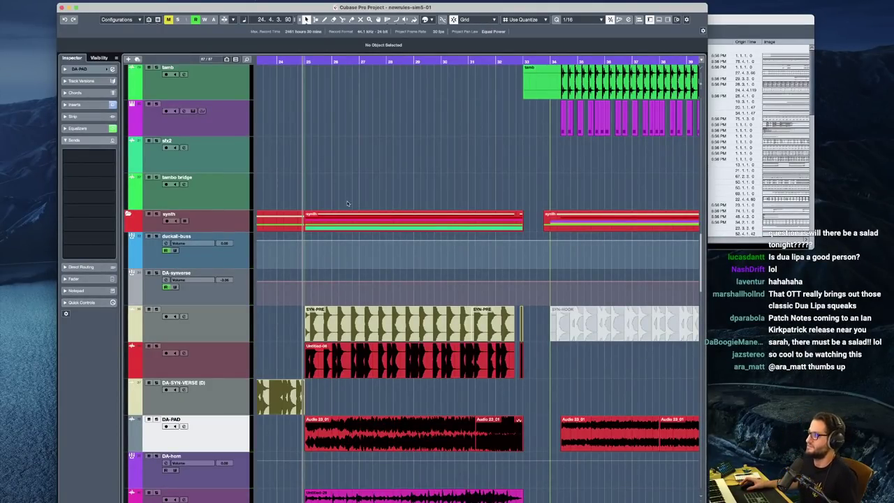
pyautogui.click(310, 226)
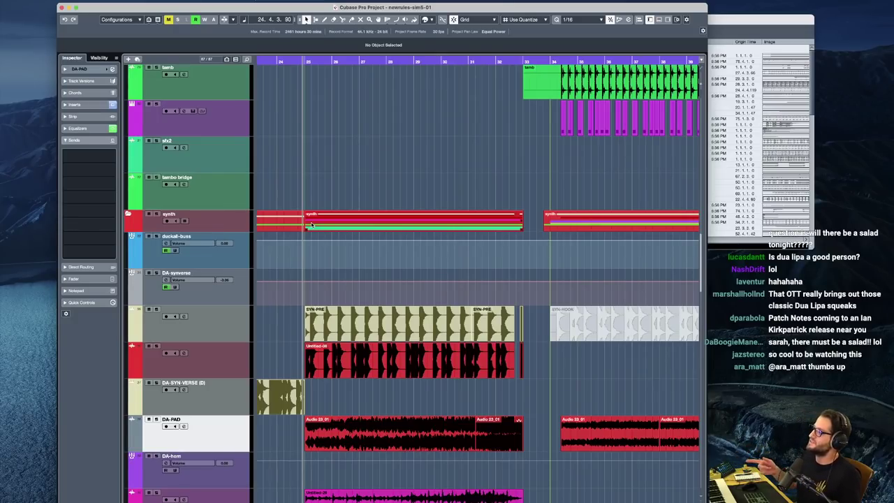
pyautogui.click(227, 329)
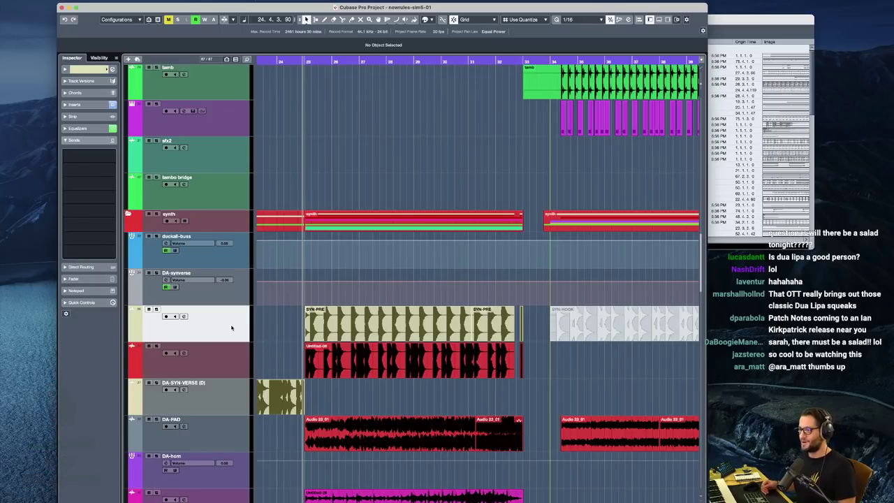
pyautogui.press('space')
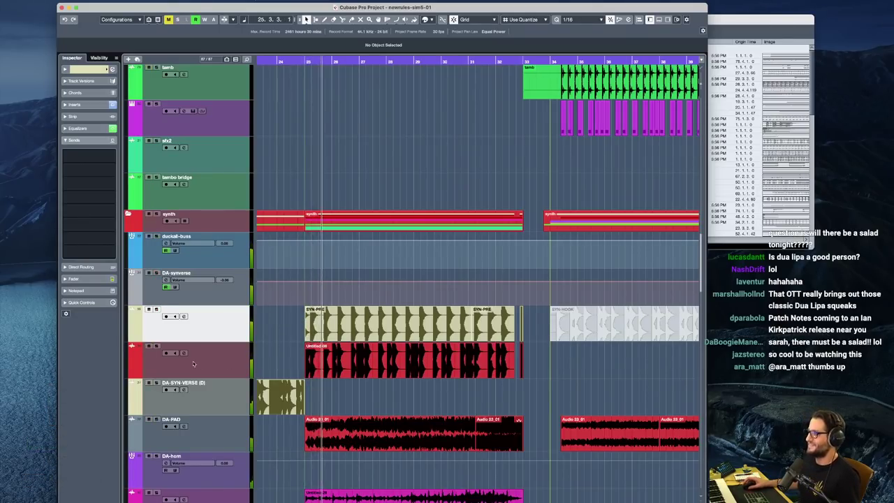
# Solo the red track below SYN-PRE and examine the insert effects on the DA-synverse group
pyautogui.click(205, 364)
pyautogui.press('s')
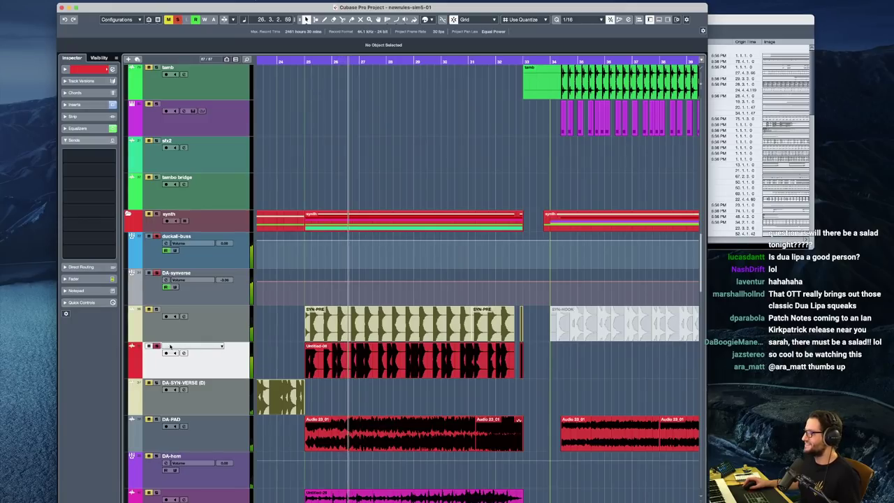
pyautogui.click(157, 304)
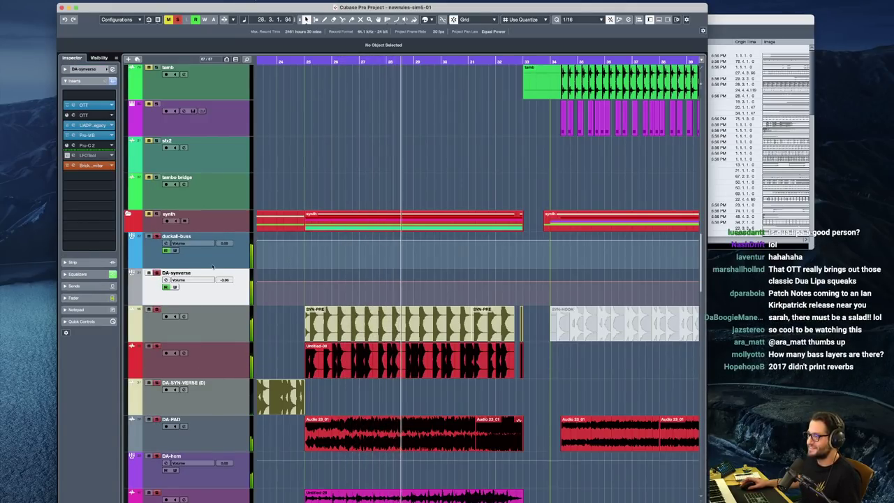
# Listen to the three green layers under the Pre-Horn group in solo, starting just before bar 25
pyautogui.scroll(-3, 420, 363)
pyautogui.scroll(-15, 419, 363)
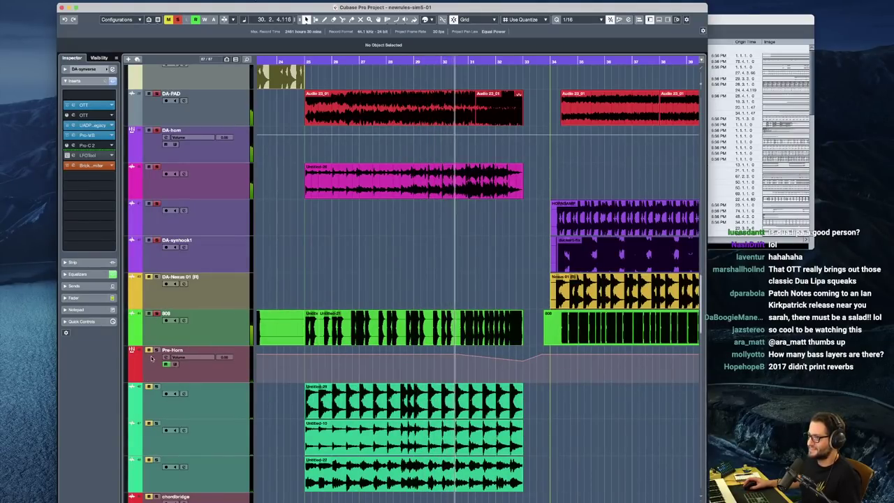
pyautogui.click(303, 240)
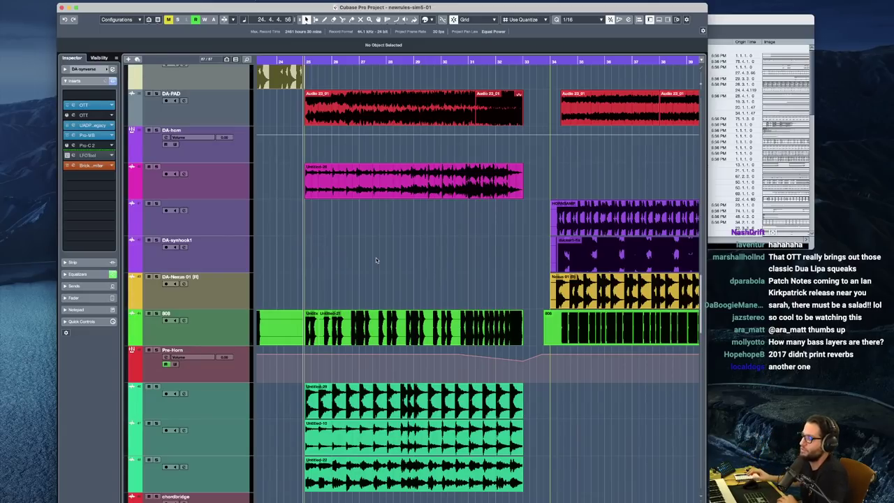
pyautogui.click(232, 401)
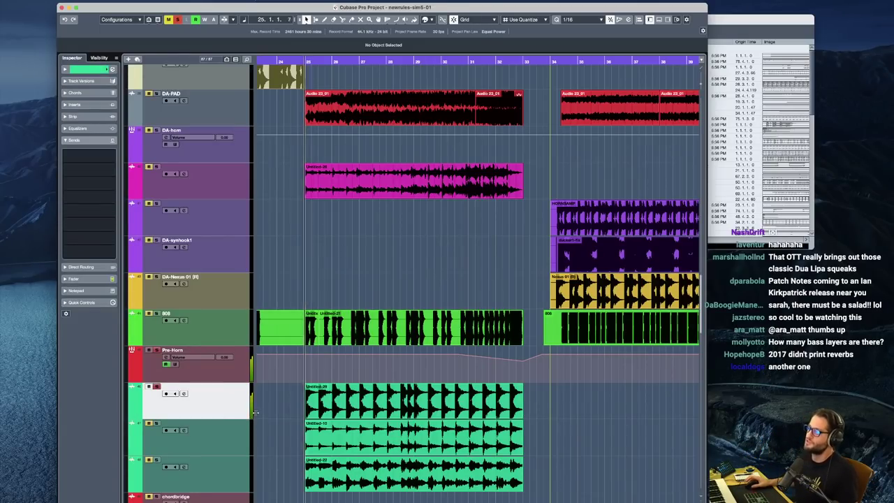
pyautogui.click(207, 438)
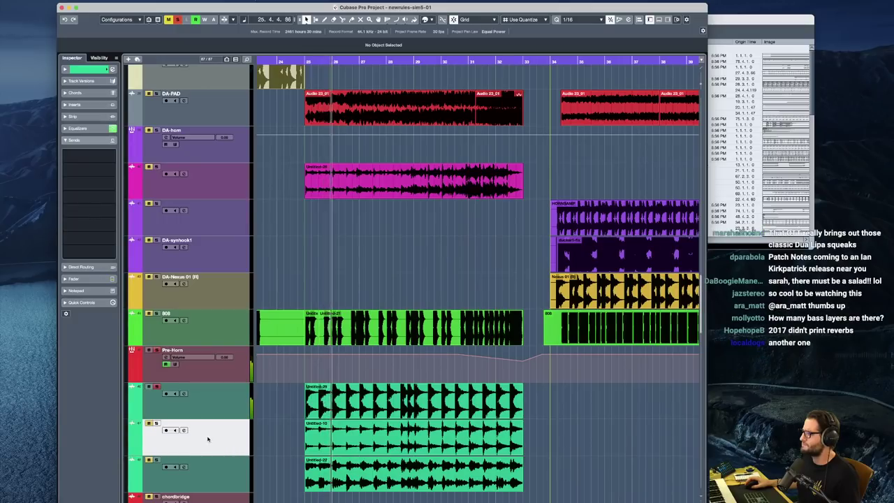
pyautogui.click(201, 475)
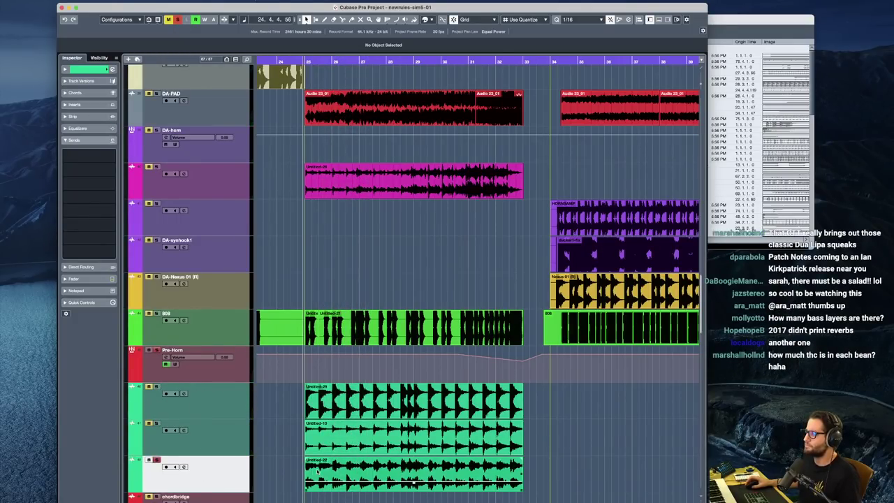
pyautogui.press('space')
# Select the Pre-Horn group and replay its first and second layers separately in solo from bar 25
pyautogui.click(217, 371)
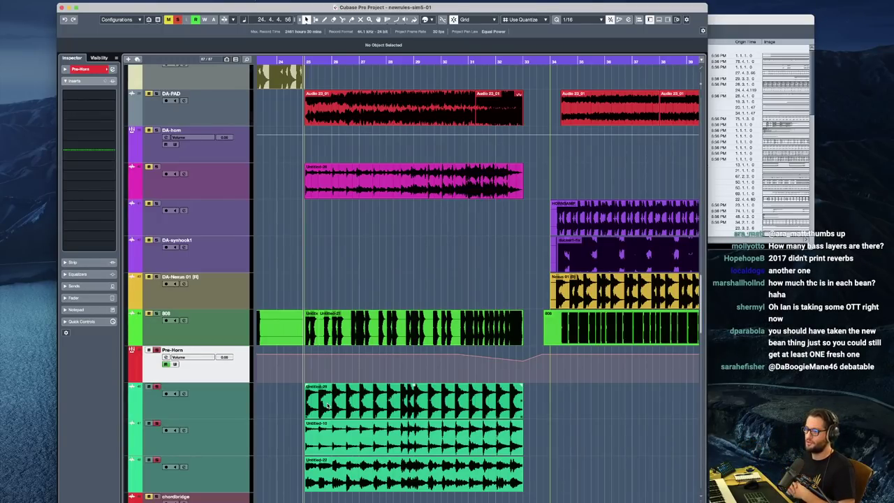
pyautogui.click(217, 399)
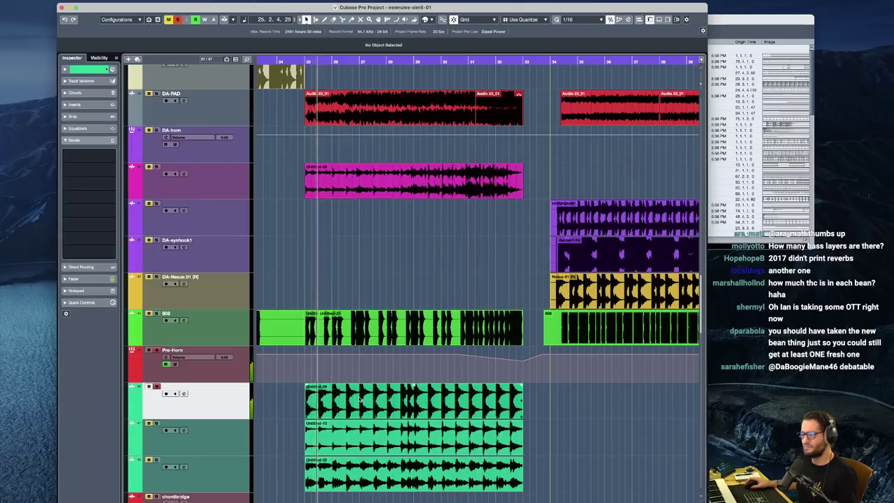
pyautogui.press('space')
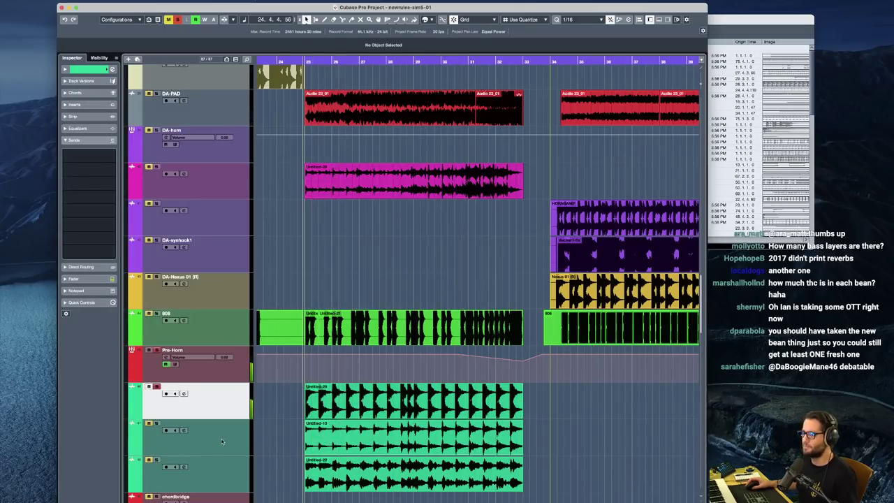
pyautogui.click(229, 437)
pyautogui.press('space')
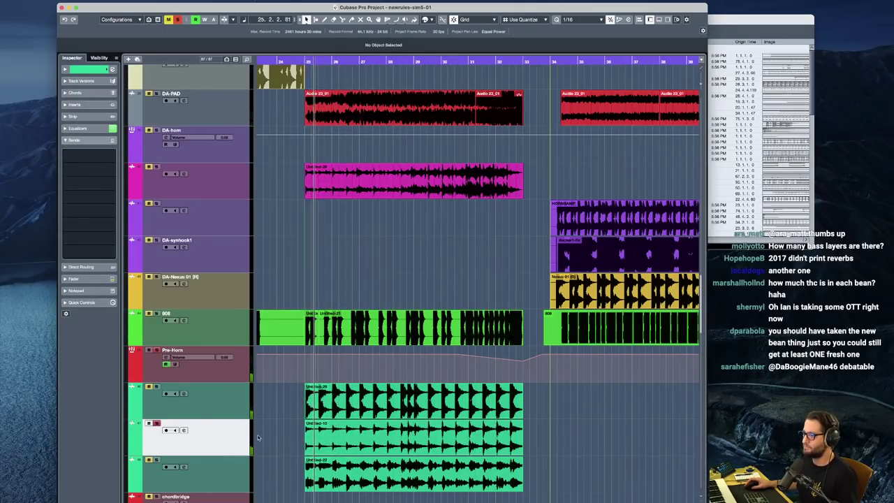
# Reveal the second Pre-Horn layer's track settings and volume automation lane, and add the third layer to the solo playback
pyautogui.click(88, 70)
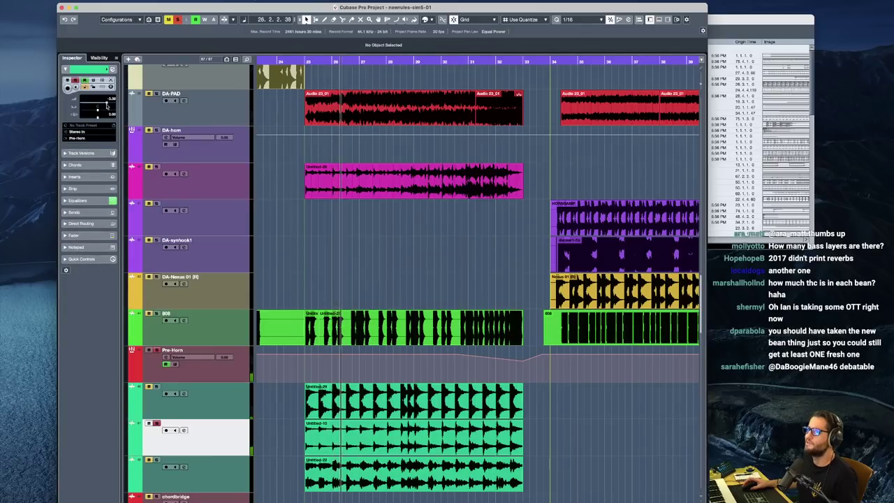
pyautogui.click(130, 452)
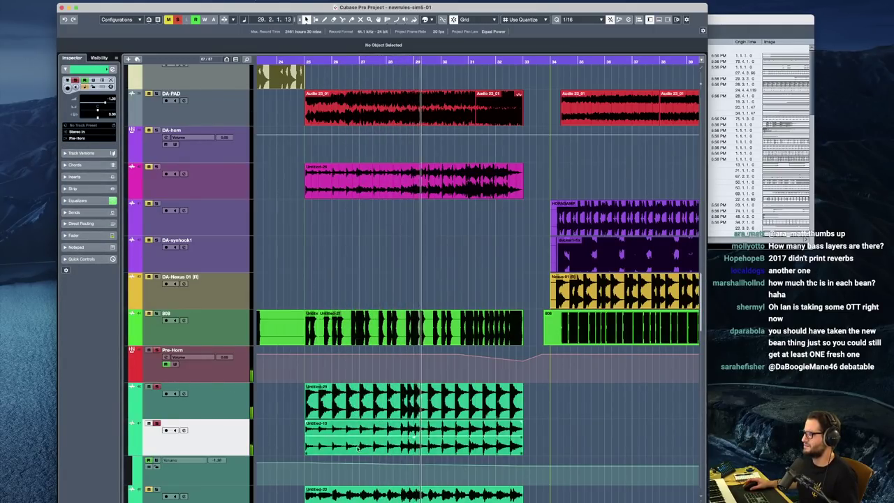
pyautogui.scroll(-2, 283, 445)
pyautogui.click(156, 439)
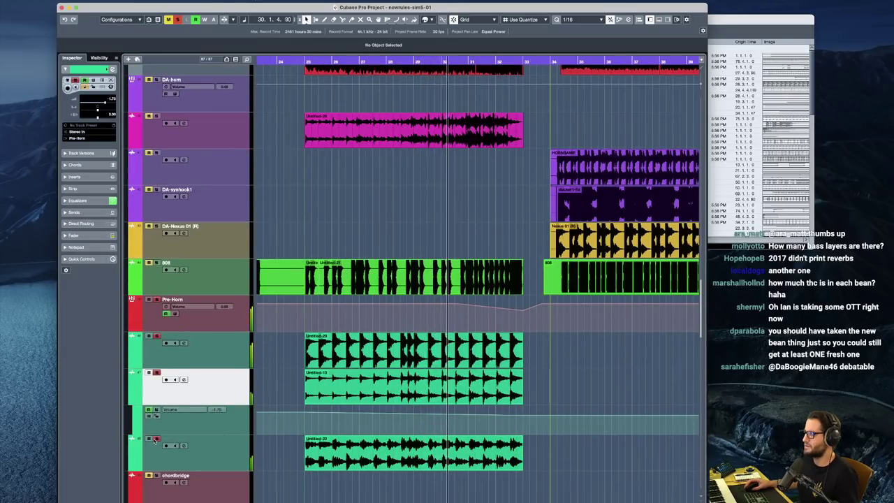
pyautogui.click(158, 299)
# Audition the third Pre-Horn layer alone, and select and solo all three layers together
pyautogui.press('space')
pyautogui.press('space')
pyautogui.click(160, 469)
pyautogui.press('KP_Multiply')
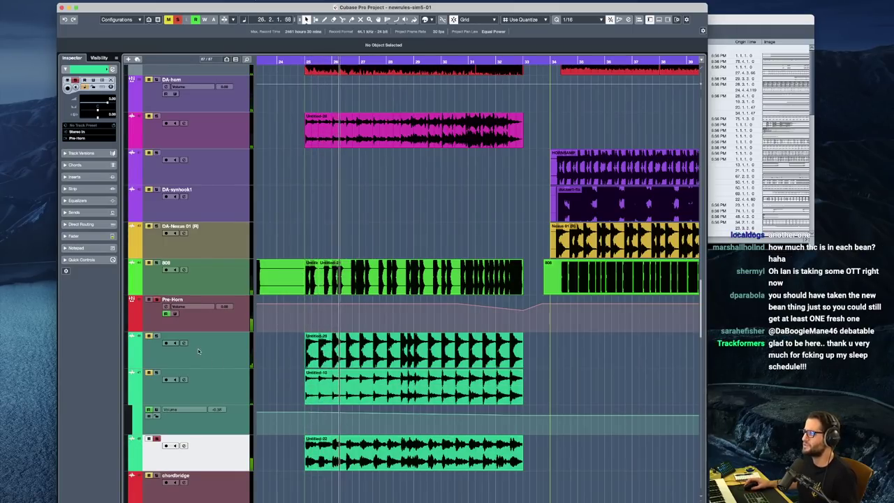
pyautogui.keyDown('shift'); pyautogui.click(227, 366); pyautogui.keyUp('shift')
pyautogui.click(157, 336)
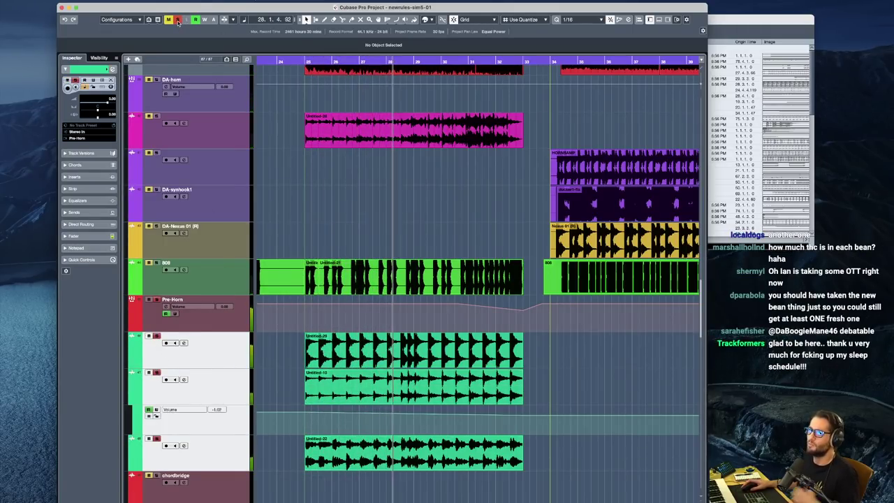
# Clear the solos and play the full mix from just before bar 25, bringing the VOC folder's tracks into view
pyautogui.press('space')
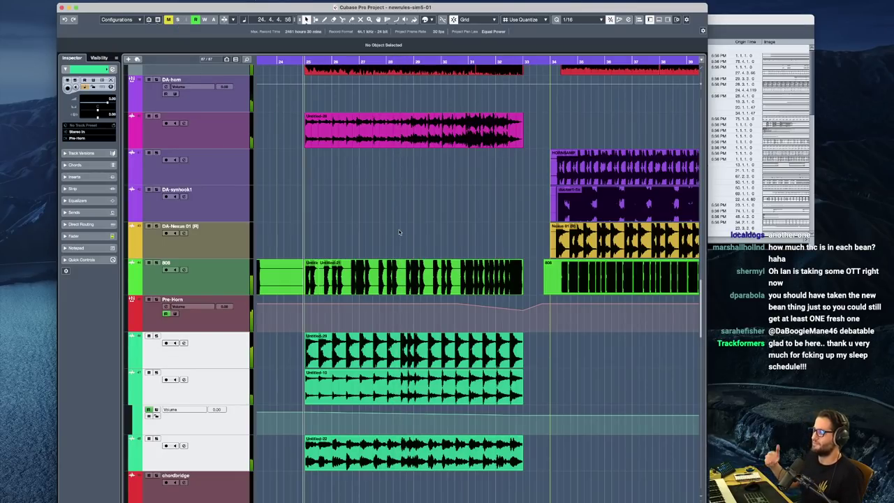
pyautogui.scroll(-3, 420, 230)
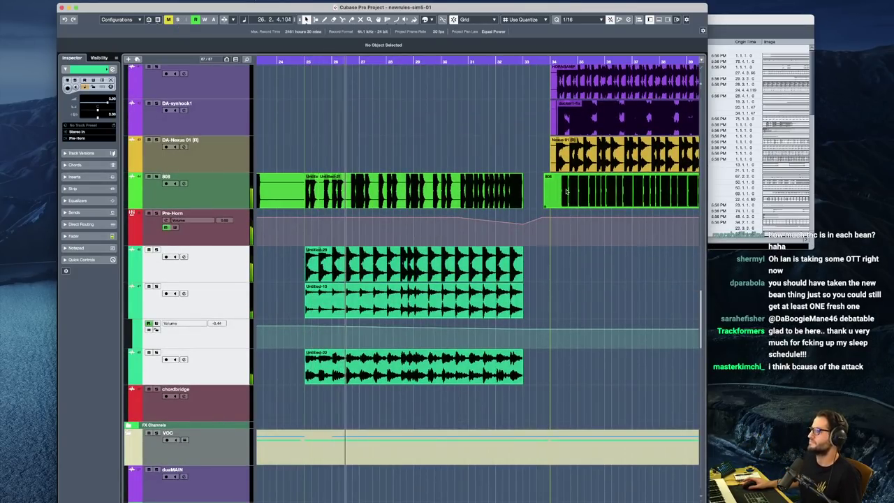
pyautogui.scroll(-8, 382, 202)
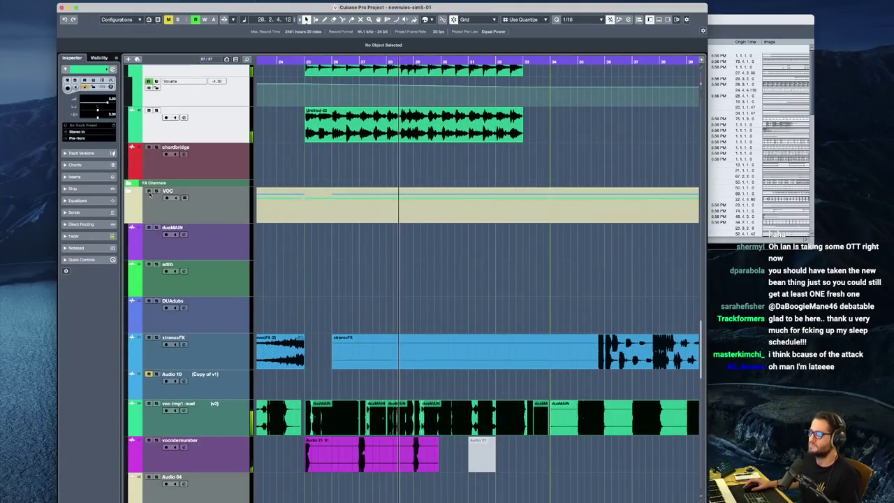
# Solo the vocaldelay track and the whole VOC folder, and listen to the vocals from around bar 21
pyautogui.scroll(-1, 417, 344)
pyautogui.scroll(-7, 412, 342)
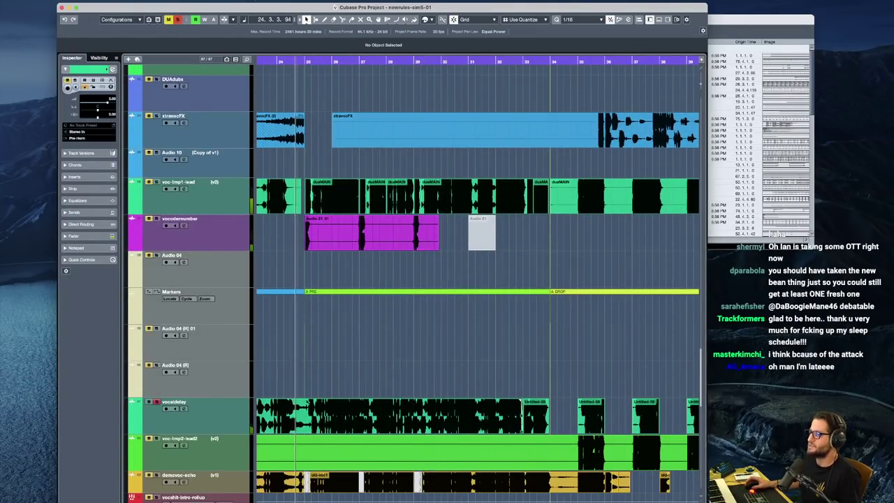
pyautogui.scroll(7, 161, 193)
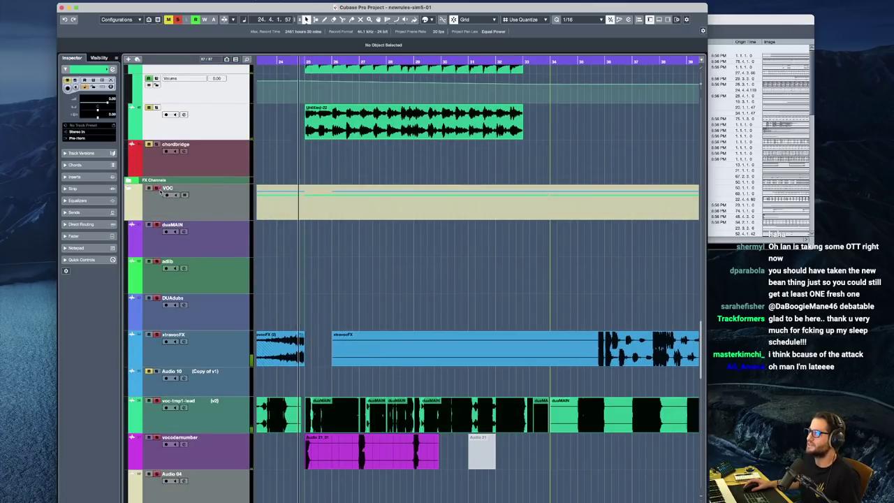
pyautogui.scroll(-7, 161, 193)
pyautogui.hscroll(-4, 302, 94)
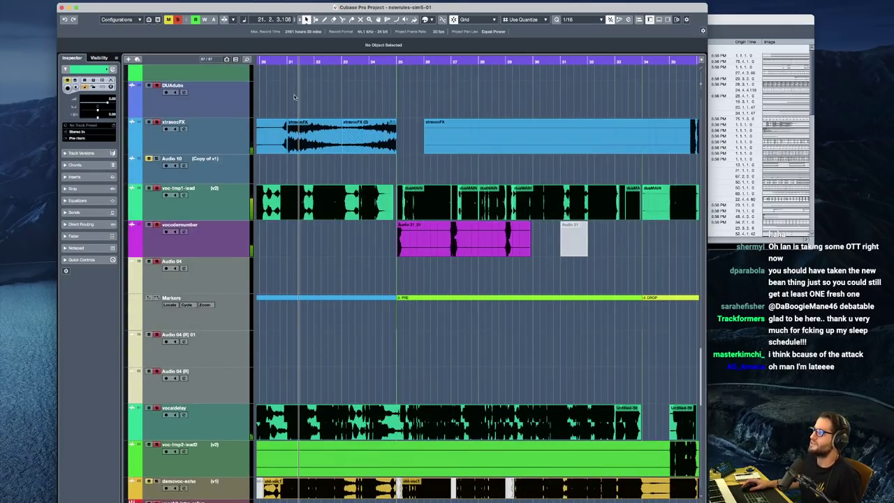
# Replay the xtravocFX track from around bar 21, first in solo and again with the rest of the mix
pyautogui.click(294, 96)
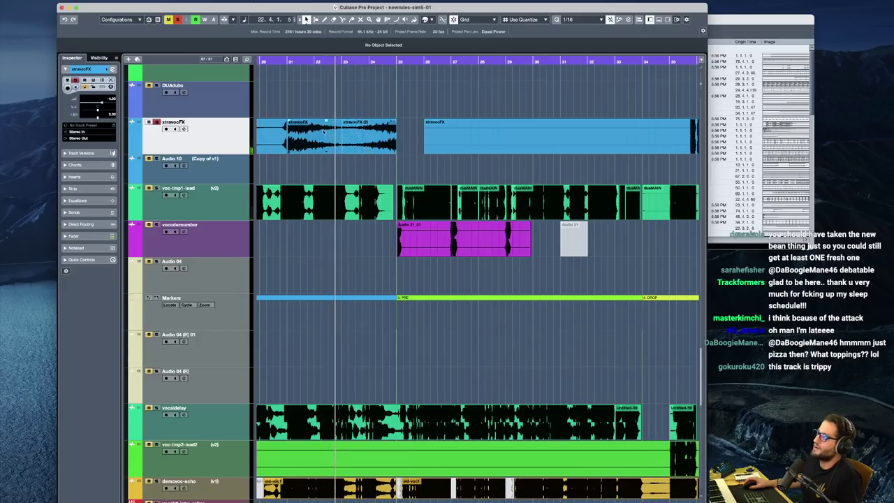
pyautogui.click(281, 104)
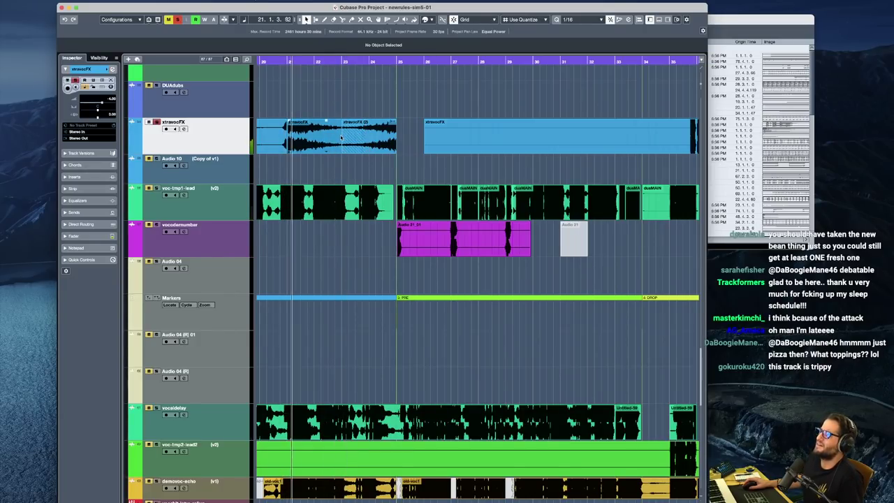
pyautogui.press('s')
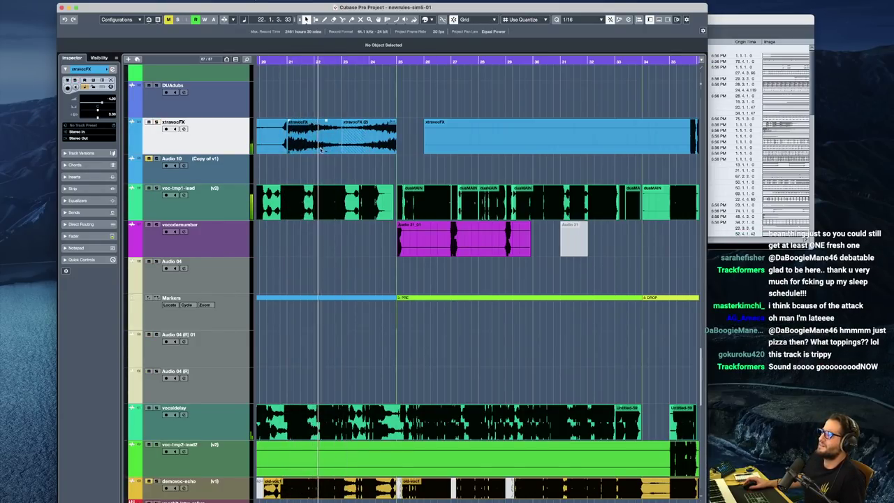
pyautogui.press('s')
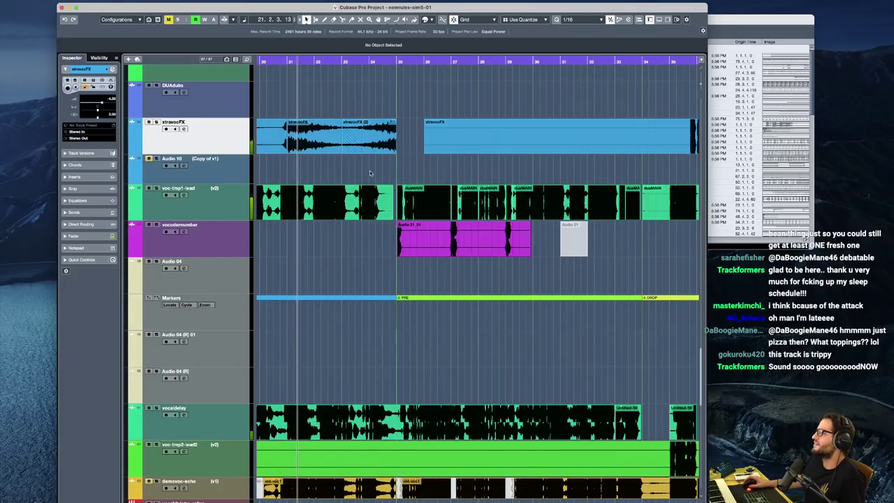
# Play on through the PRE section into the DROP and listen to the xtravocFX phrases there in solo
pyautogui.scroll(-1, 371, 328)
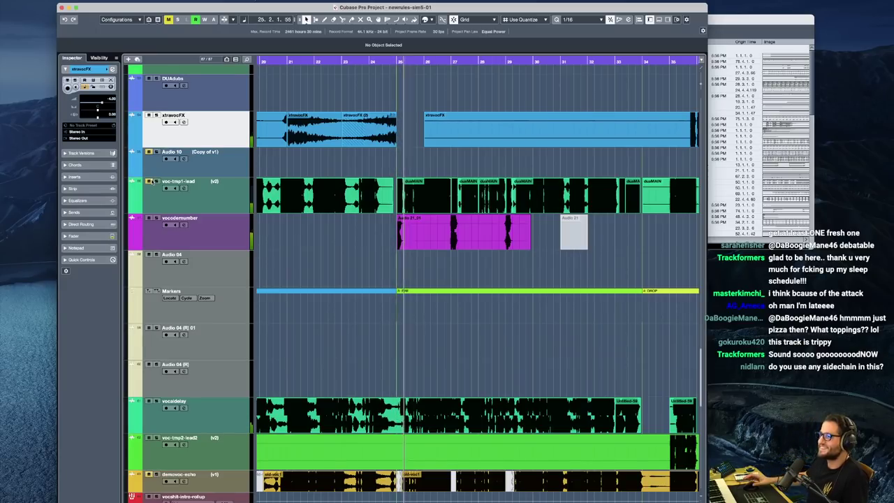
pyautogui.press('g')
pyautogui.hscroll(5, 493, 108)
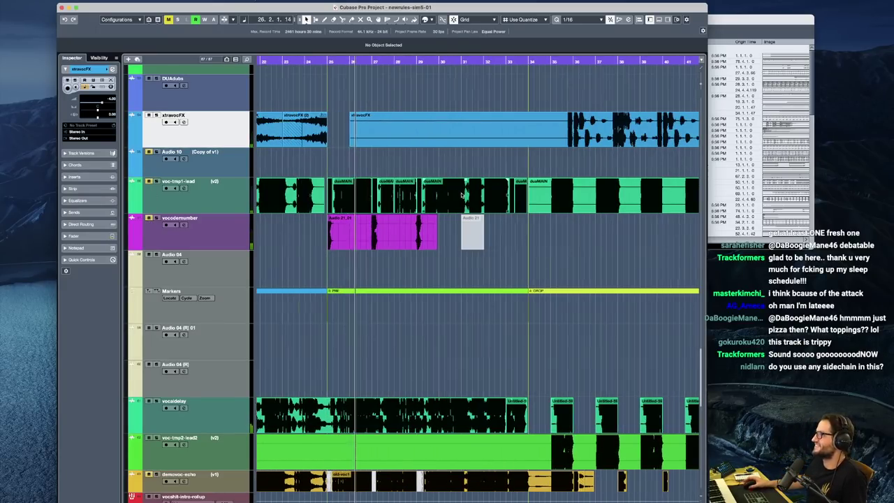
pyautogui.click(498, 107)
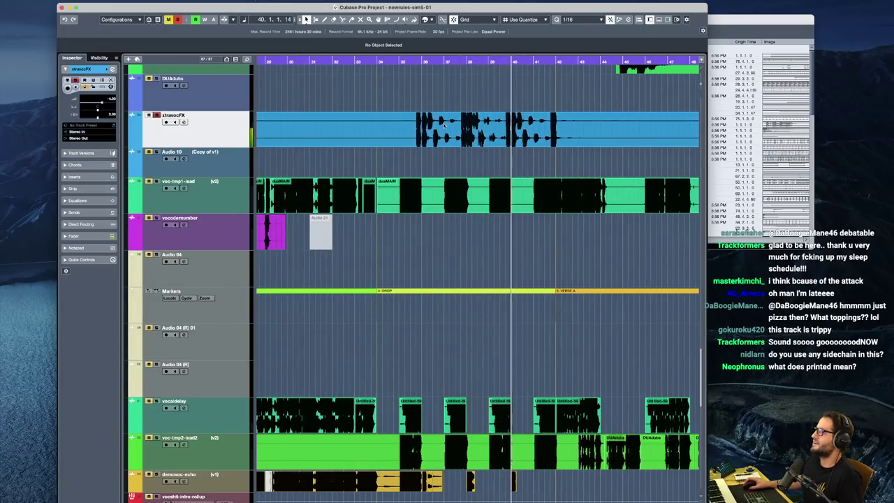
# Replay the xtravocFX phrases from around bar 36 in solo, and again with the rest of the mix
pyautogui.press('space')
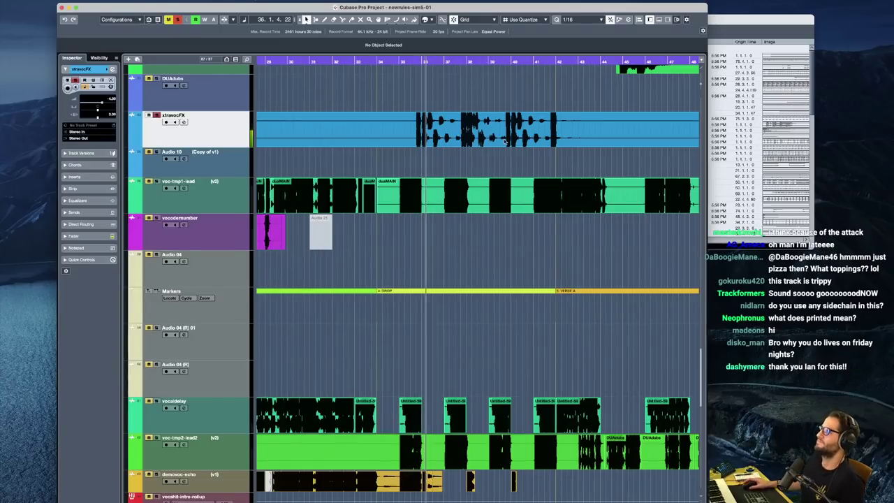
pyautogui.press('s')
pyautogui.press('space')
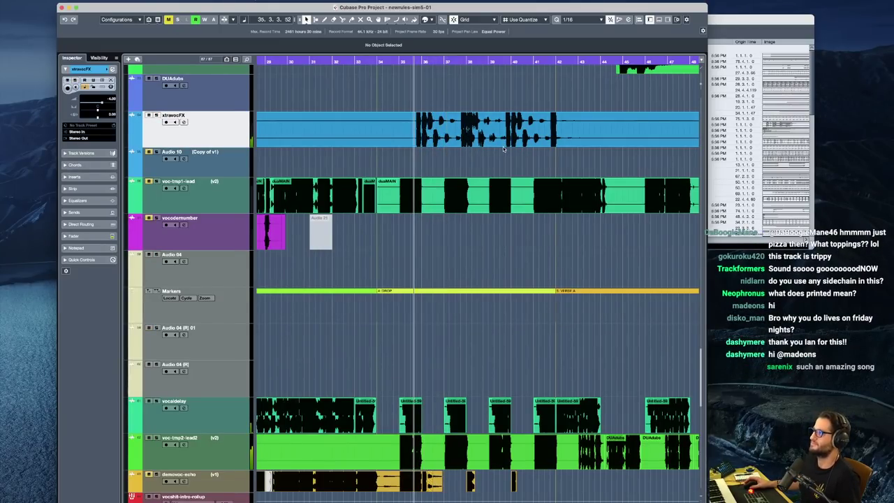
# Solo the 808 track at the start of the DROP, listen to it there, and show its insert slots
pyautogui.scroll(-3, 475, 176)
pyautogui.hscroll(1, 587, 171)
pyautogui.scroll(5, 559, 179)
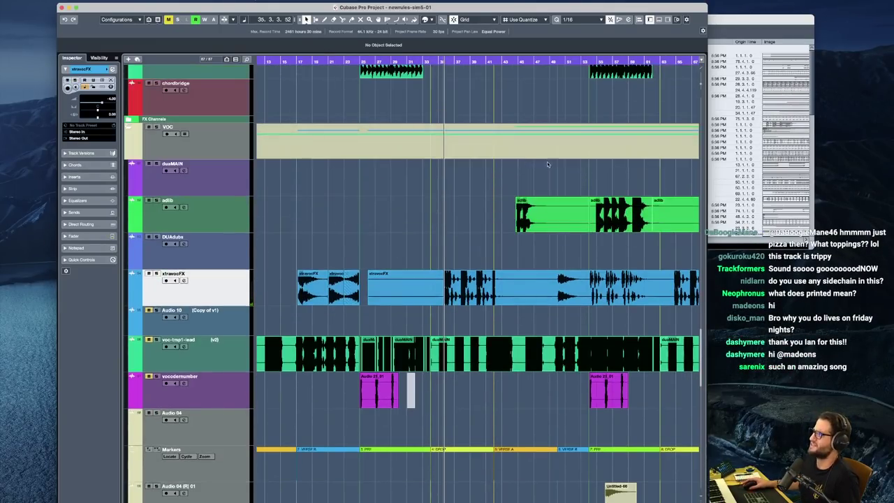
pyautogui.hscroll(3, 531, 185)
pyautogui.scroll(7, 475, 169)
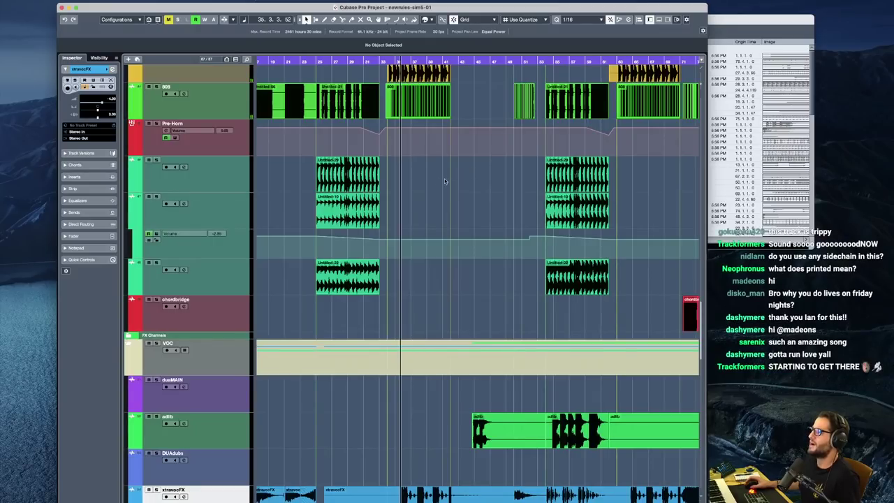
pyautogui.scroll(3, 433, 187)
pyautogui.scroll(8, 420, 220)
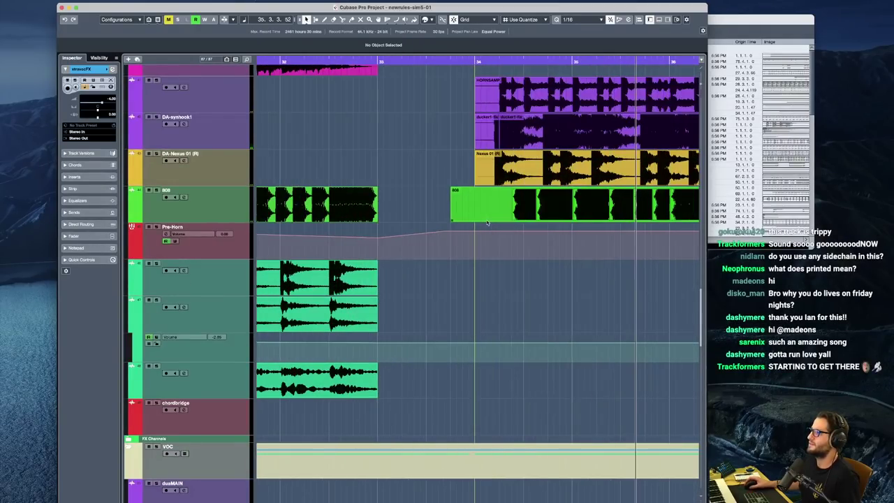
pyautogui.hscroll(4, 482, 215)
pyautogui.click(473, 209)
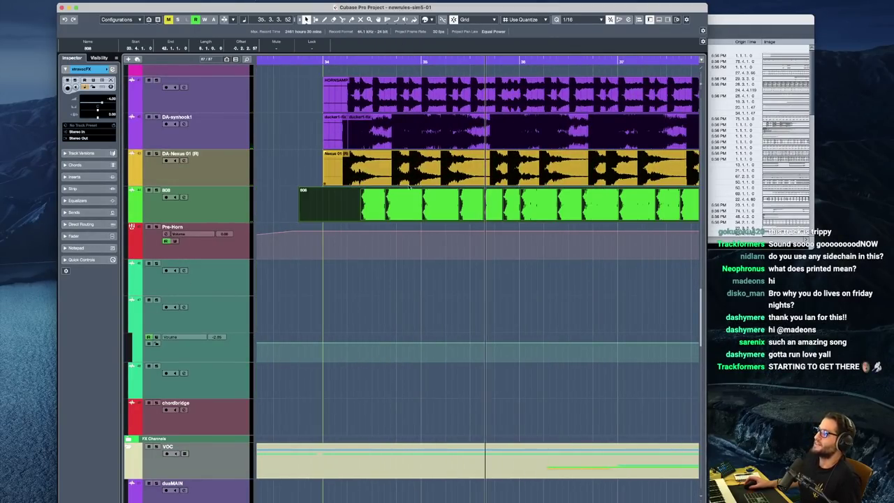
pyautogui.click(353, 226)
pyautogui.press('g')
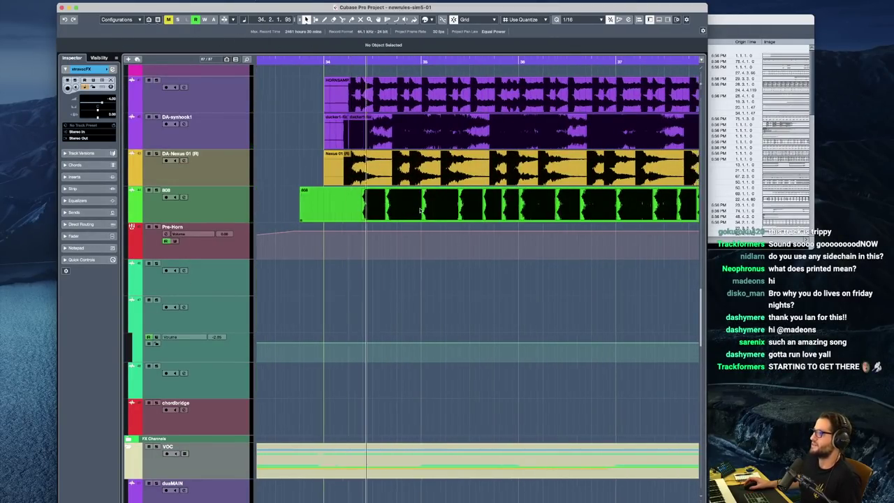
pyautogui.hscroll(2, 218, 208)
pyautogui.click(203, 212)
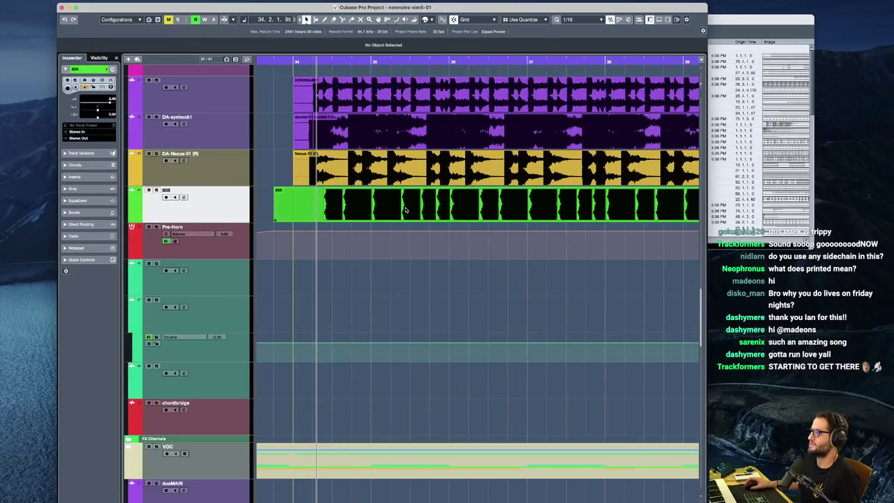
pyautogui.press('s')
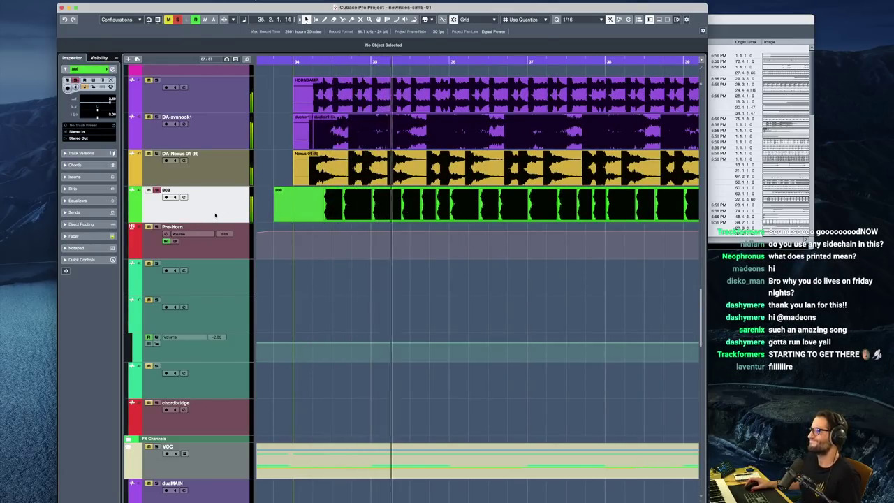
pyautogui.click(74, 177)
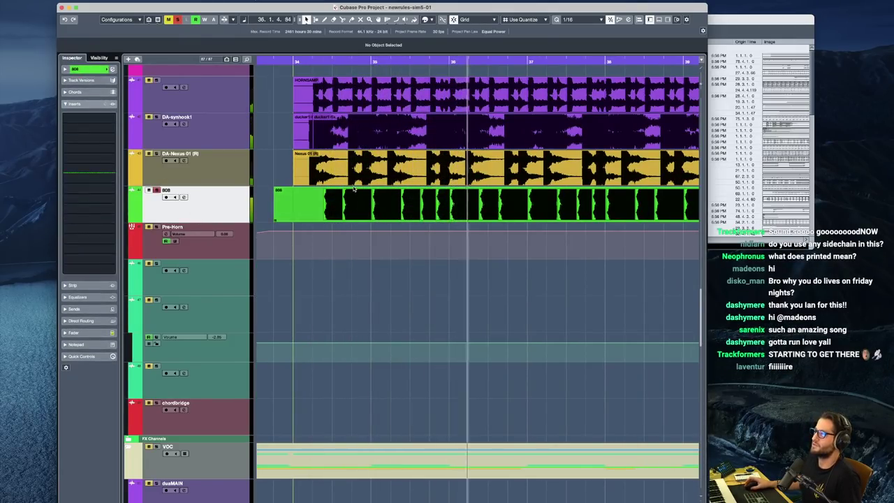
# Dissolve the 808 part in the DROP into separate events and inspect the fade-ins of the first hits after bar 34
pyautogui.click(335, 208)
pyautogui.hotkey('shift', 'd')
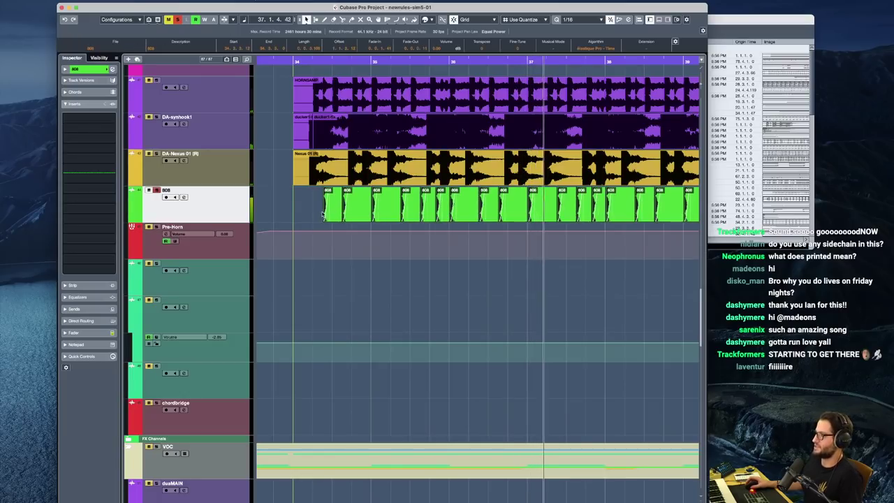
pyautogui.press('space')
pyautogui.press('h')
pyautogui.press('h')
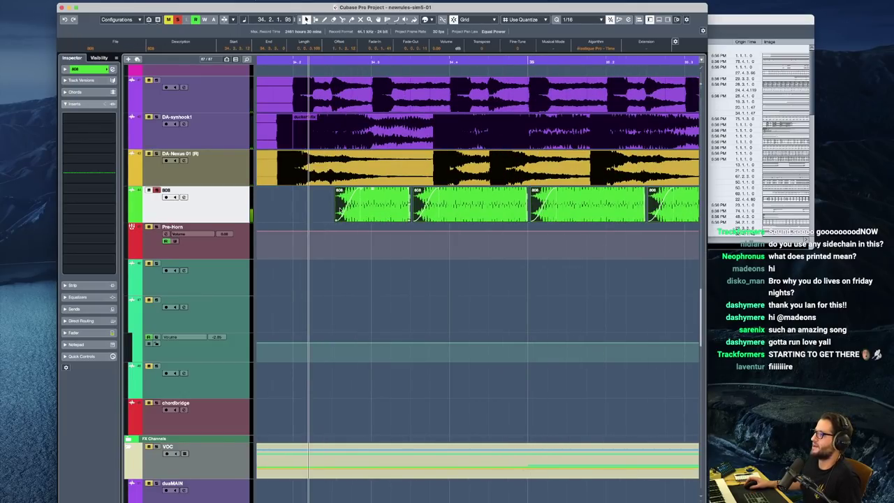
pyautogui.scroll(2, 333, 213)
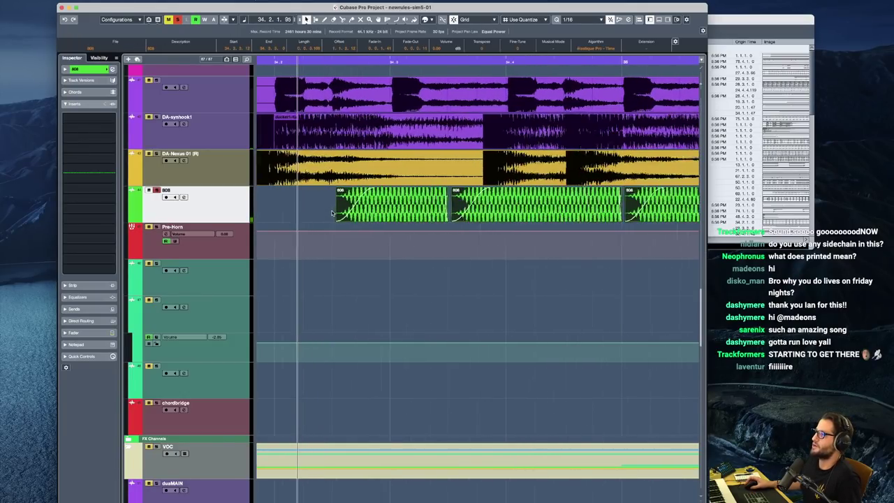
# Listen to the texture1 track's drum loop hits in solo from the start of the DROP
pyautogui.scroll(15, 334, 210)
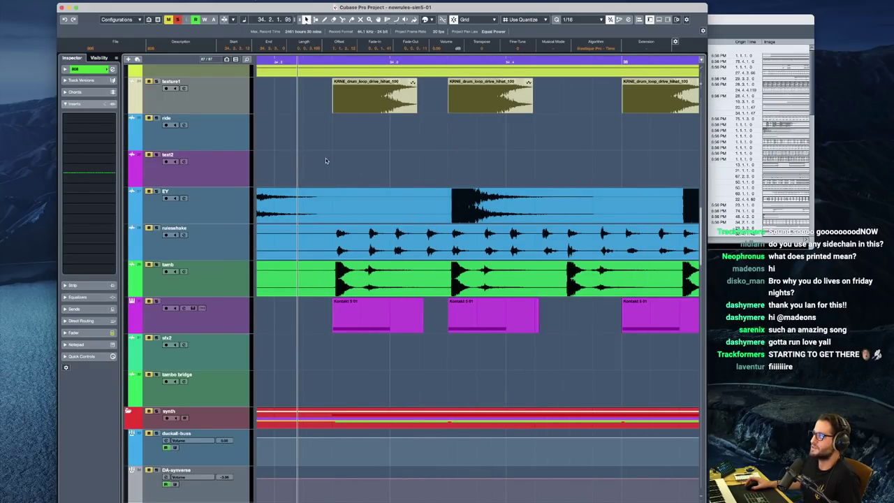
pyautogui.scroll(2, 325, 161)
pyautogui.scroll(8, 371, 163)
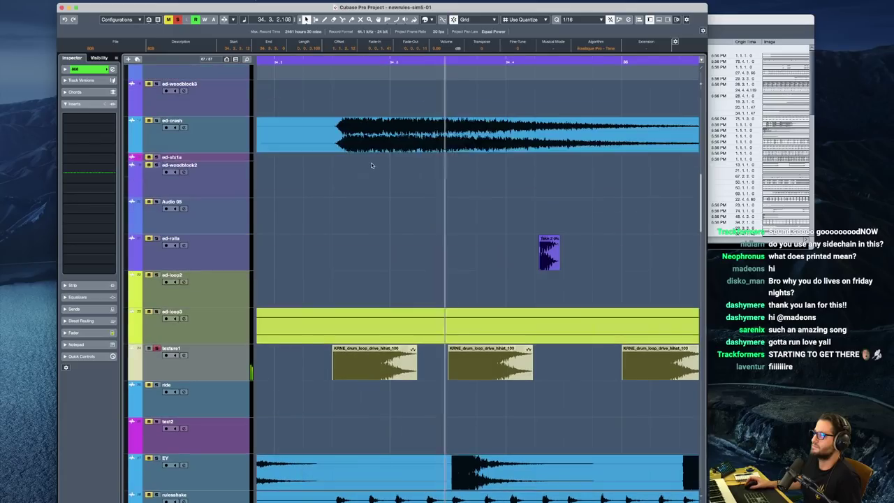
pyautogui.scroll(4, 353, 163)
pyautogui.scroll(10, 349, 174)
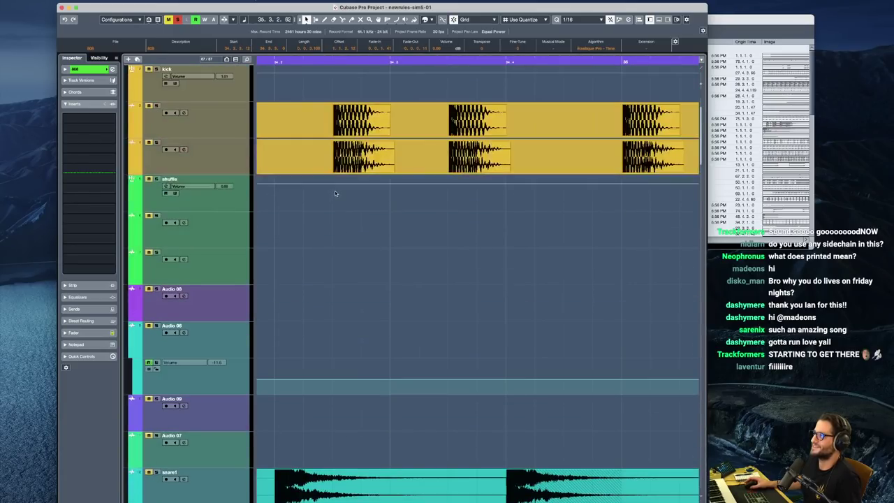
# Solo the kick tracks, place the playhead on the kick hit at 34.2.3, and compare the start of the 808 with it
pyautogui.scroll(-20, 336, 206)
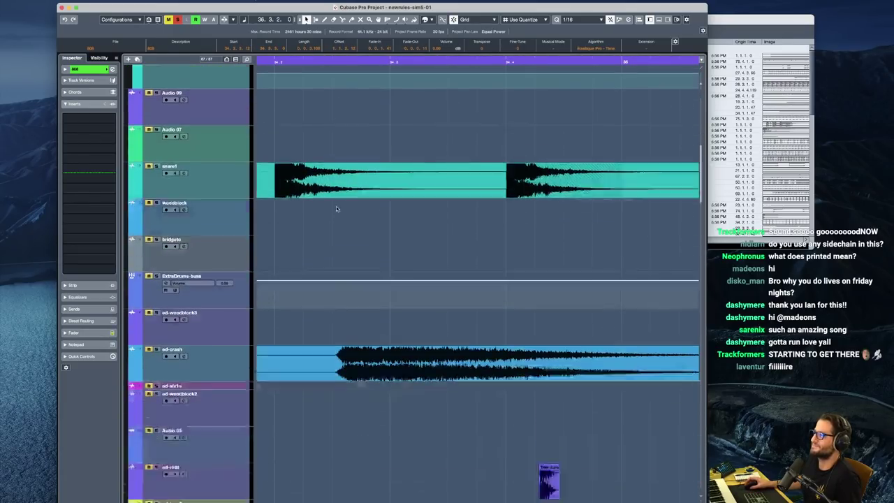
pyautogui.scroll(10, 333, 115)
pyautogui.scroll(-15, 333, 116)
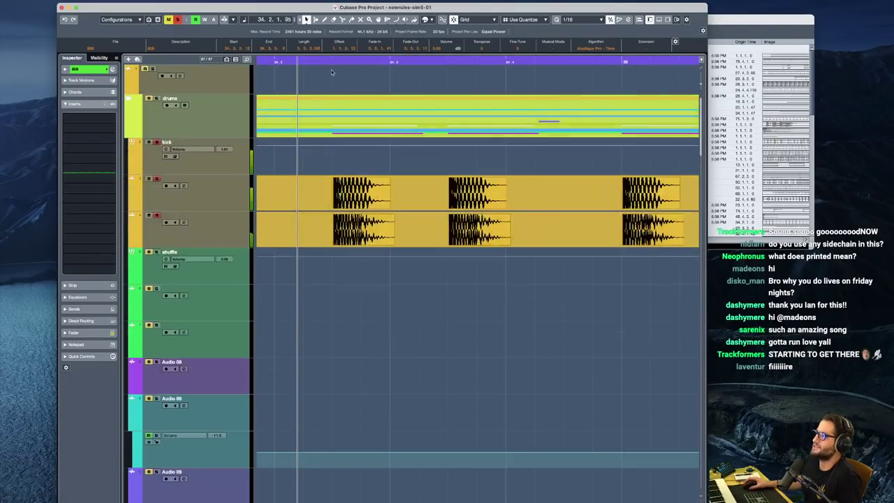
pyautogui.scroll(6, 371, 282)
pyautogui.scroll(-8, 371, 288)
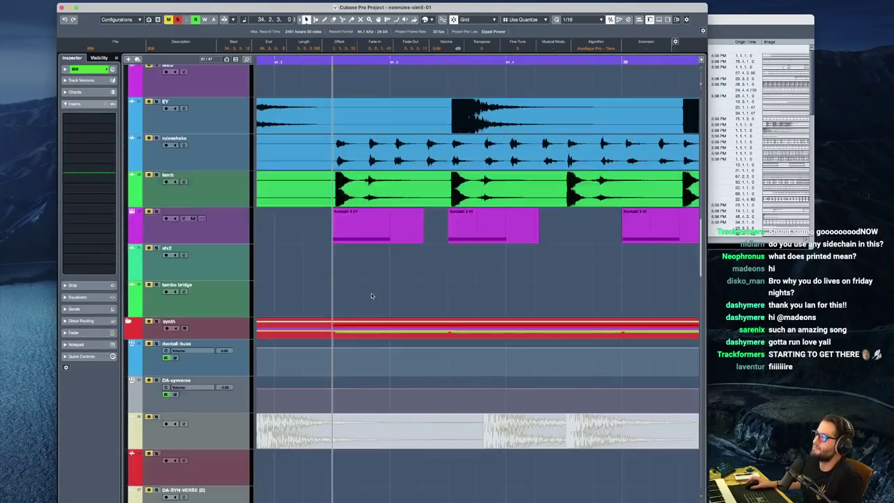
pyautogui.scroll(14, 371, 295)
pyautogui.scroll(-10, 371, 295)
pyautogui.scroll(-15, 372, 302)
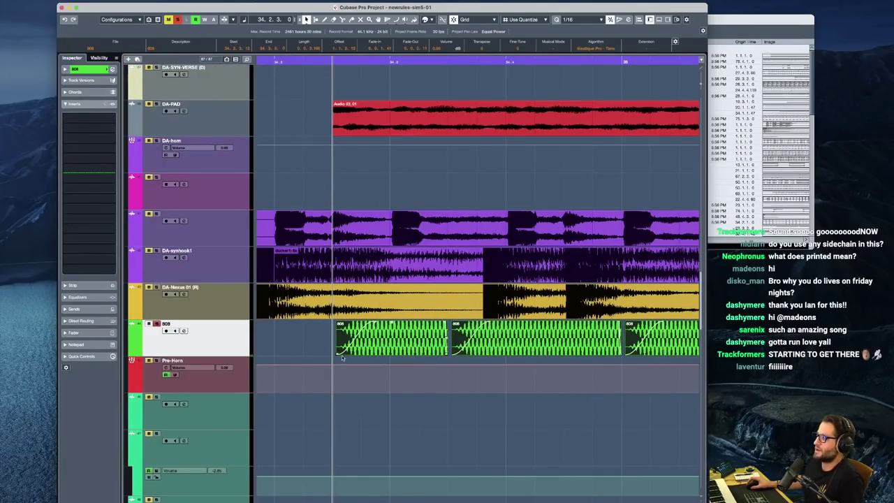
# Select all the 808 events in the DROP, trim their starts to slightly after the kick hits, and play the result in solo
pyautogui.scroll(-10, 354, 346)
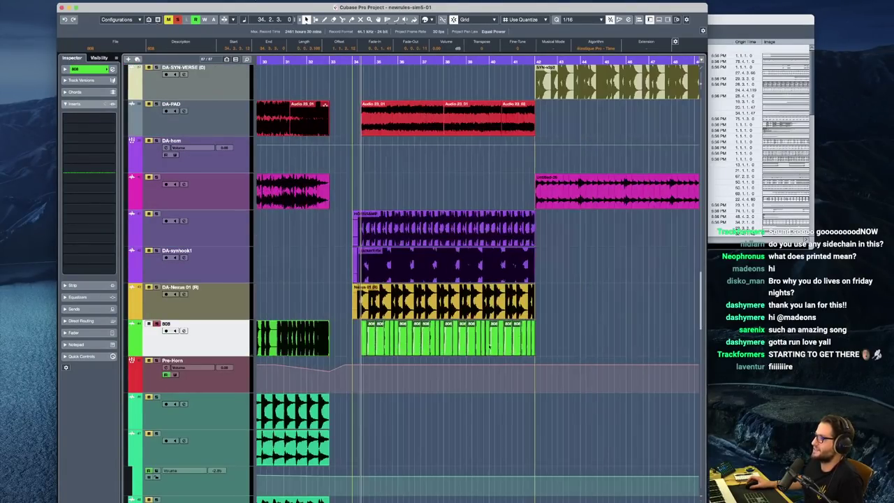
pyautogui.moveTo(556, 340); pyautogui.dragTo(445, 342)
pyautogui.click(364, 342)
pyautogui.scroll(10, 362, 346)
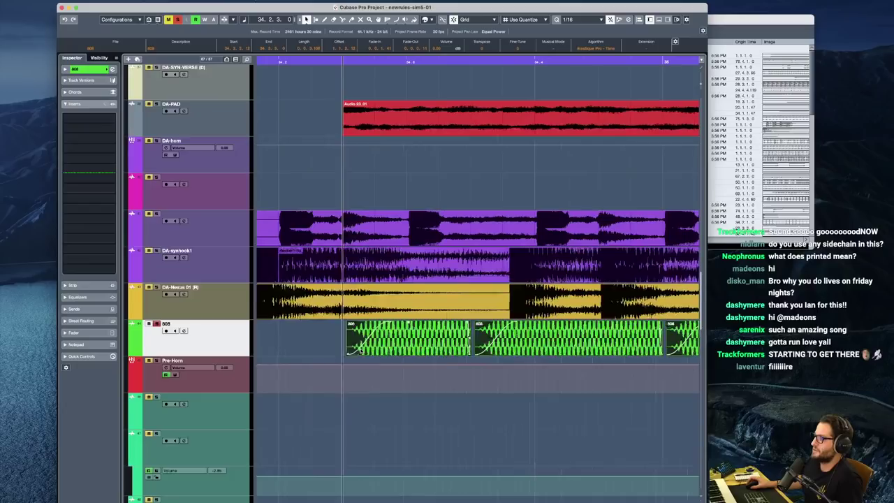
pyautogui.moveTo(347, 354); pyautogui.dragTo(364, 357)
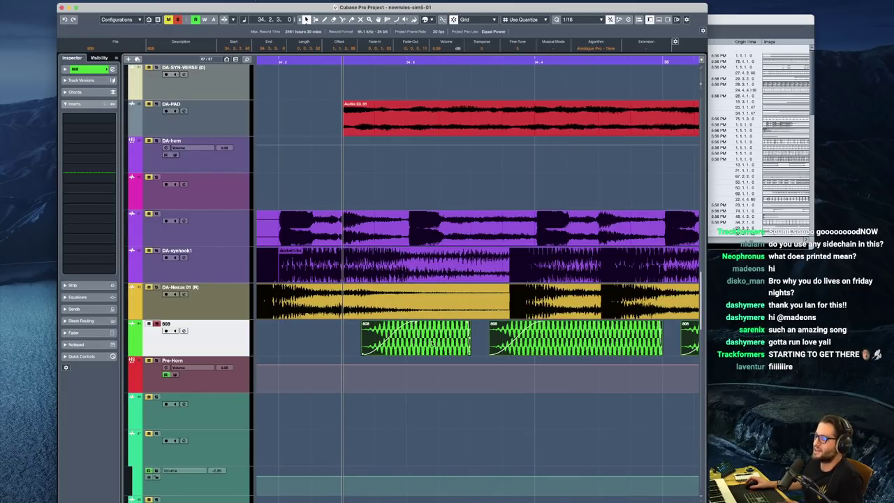
pyautogui.press('space')
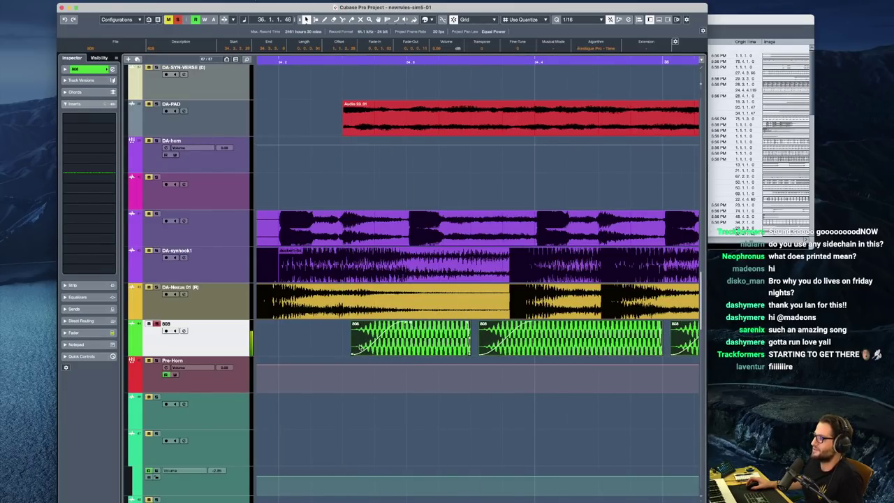
# Check the texture1 hits in solo against the other percussion in the DROP, and clear all solos
pyautogui.scroll(5, 360, 288)
pyautogui.scroll(3, 360, 288)
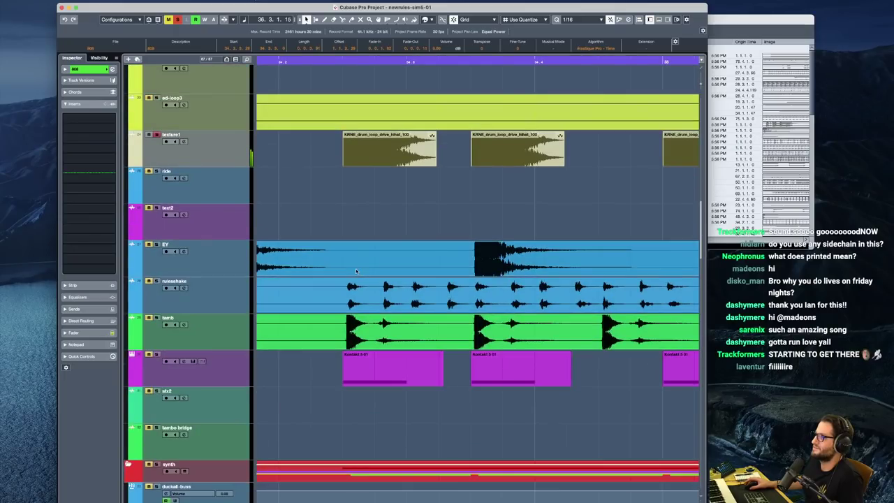
pyautogui.click(156, 136)
pyautogui.scroll(-4, 470, 325)
pyautogui.scroll(-4, 468, 326)
pyautogui.scroll(-2, 466, 328)
pyautogui.scroll(4, 490, 347)
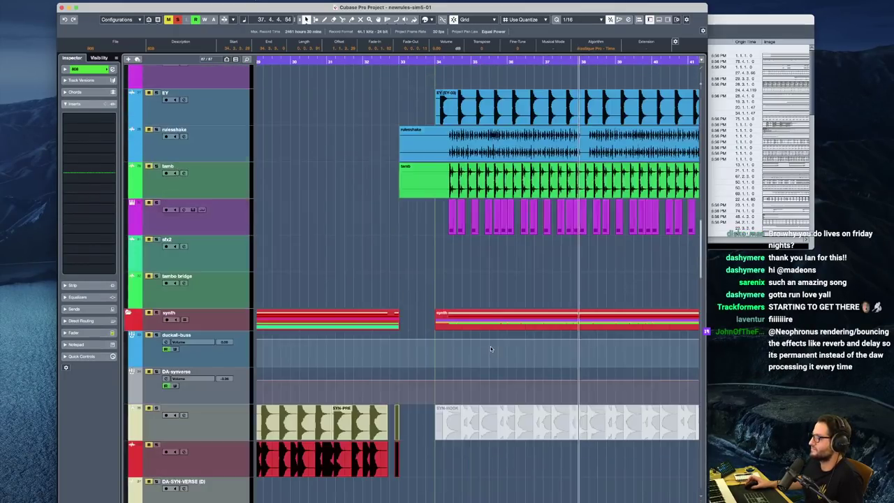
pyautogui.scroll(2, 490, 346)
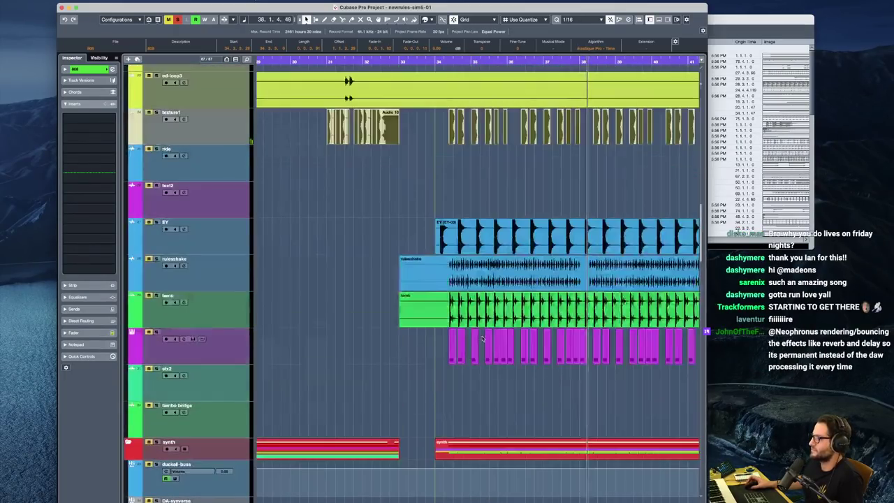
pyautogui.click(177, 20)
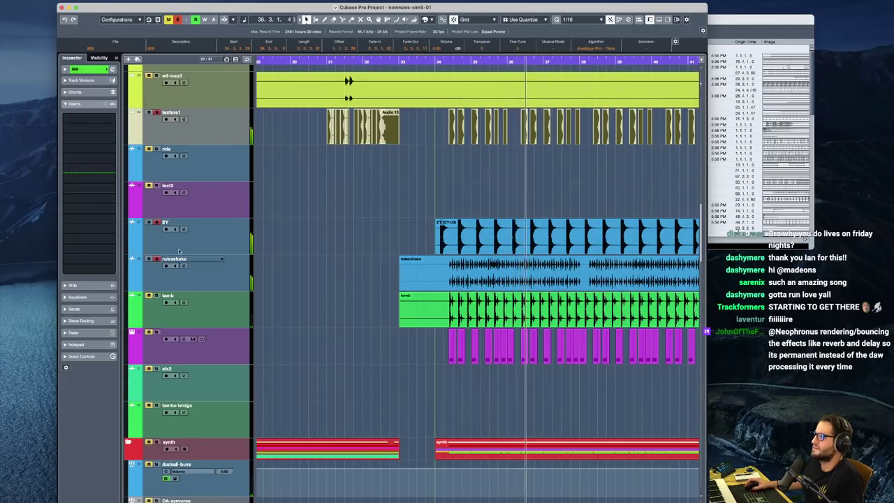
# Solo the rulesshake track and the tamb track in turn, listening to the DROP from 34.2.3
pyautogui.press('space')
pyautogui.click(227, 273)
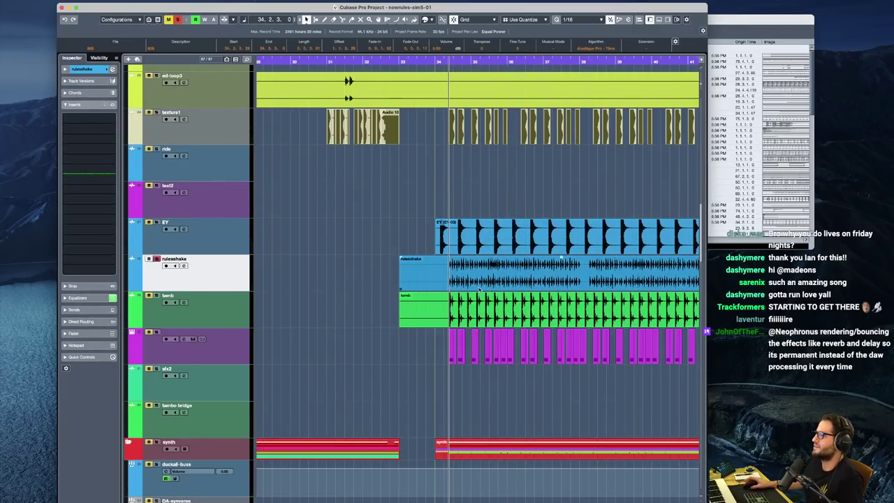
pyautogui.press('space')
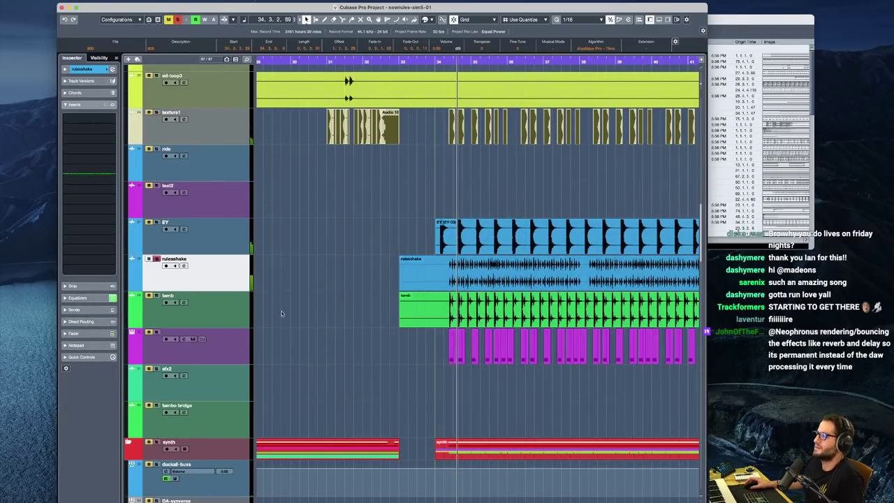
pyautogui.click(211, 318)
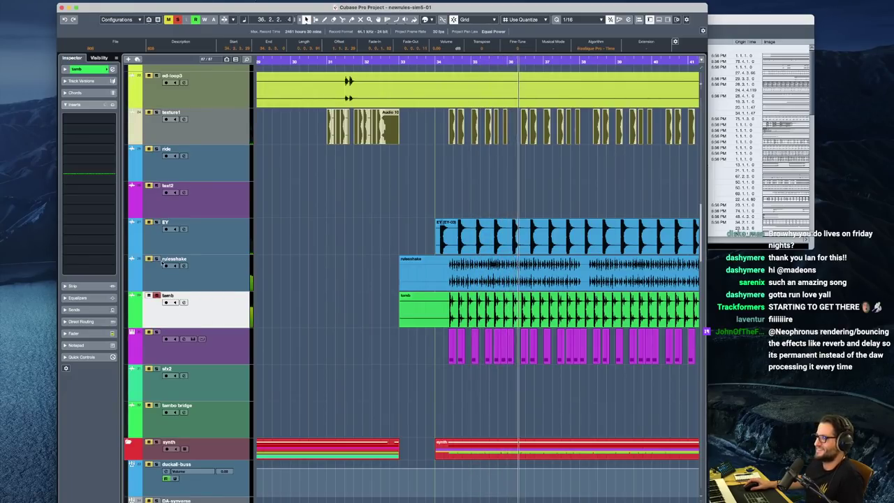
# Select the Kontakt 5 track below tamb and listen to the DROP with no track in solo
pyautogui.press('Down')
pyautogui.scroll(-1, 489, 364)
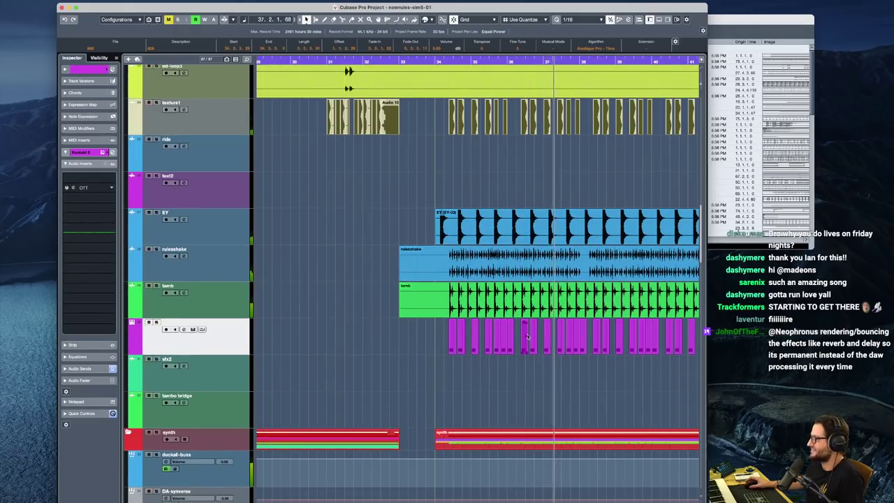
pyautogui.scroll(-5, 448, 381)
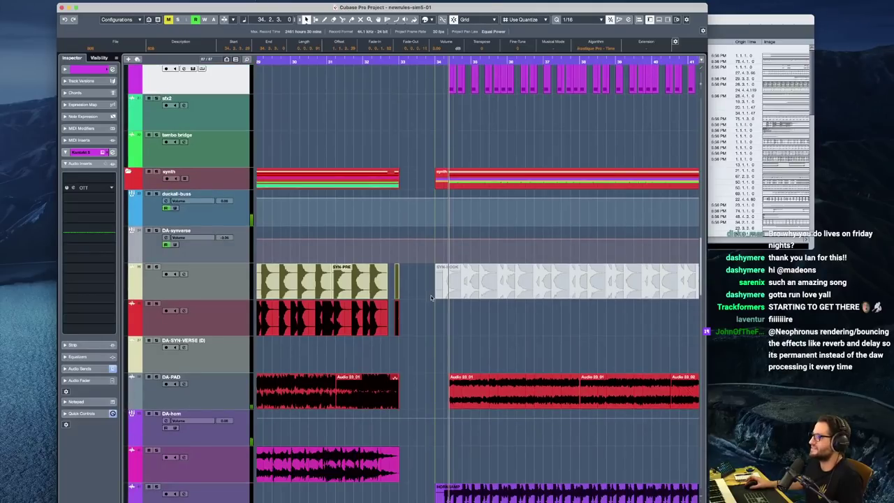
# Listen to the DA-PAD track in solo from 34.2.3, clear the solo, and bring the VOC folder's tracks into view
pyautogui.press('Down')
pyautogui.scroll(-4, 461, 373)
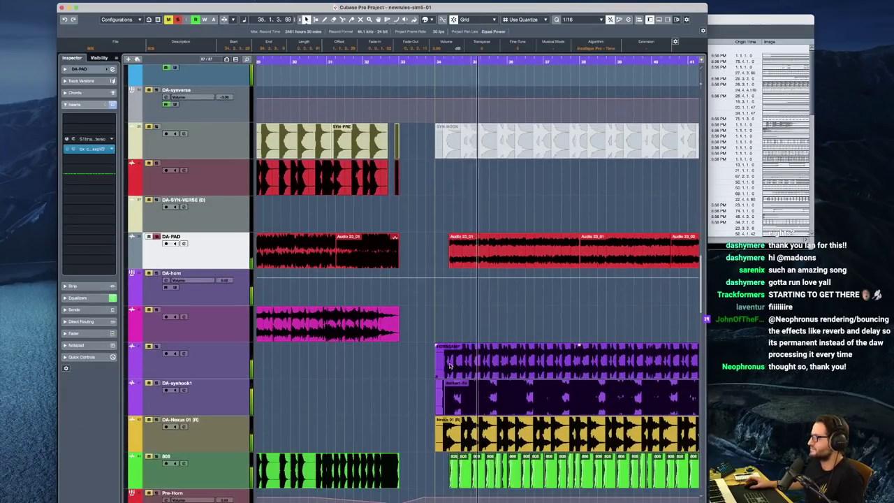
pyautogui.scroll(-10, 473, 368)
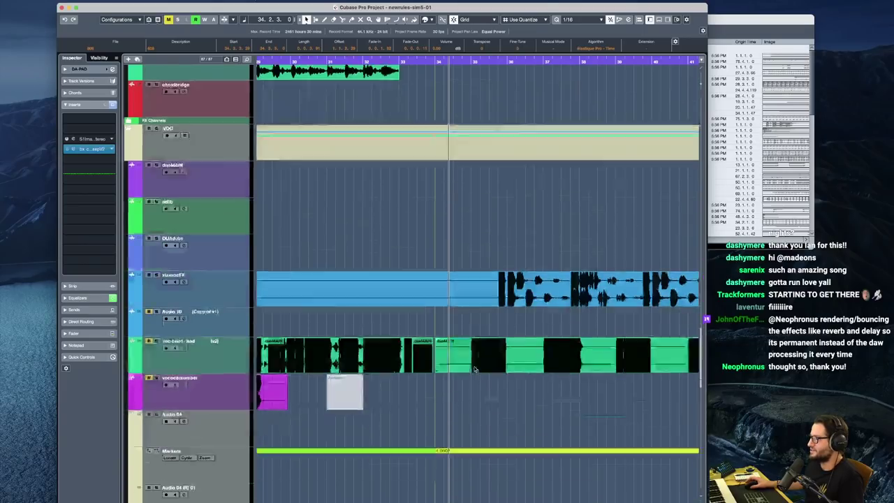
# Look through the arrangement's tracks around the DROP, ending at the kick and shuffle tracks in the drums folder
pyautogui.scroll(-12, 475, 368)
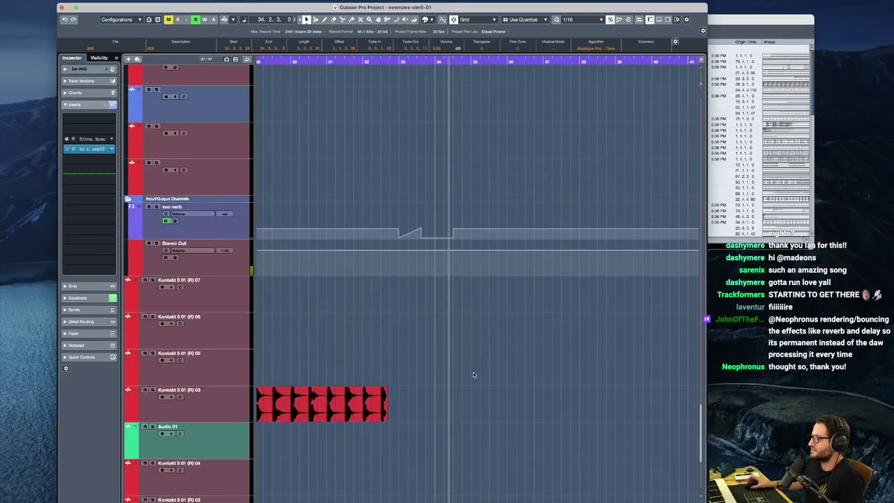
pyautogui.scroll(-12, 474, 376)
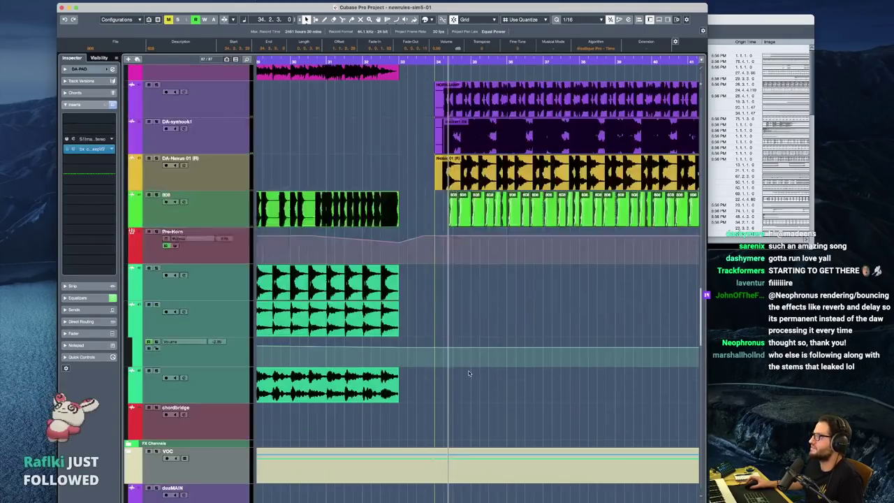
pyautogui.scroll(3, 468, 374)
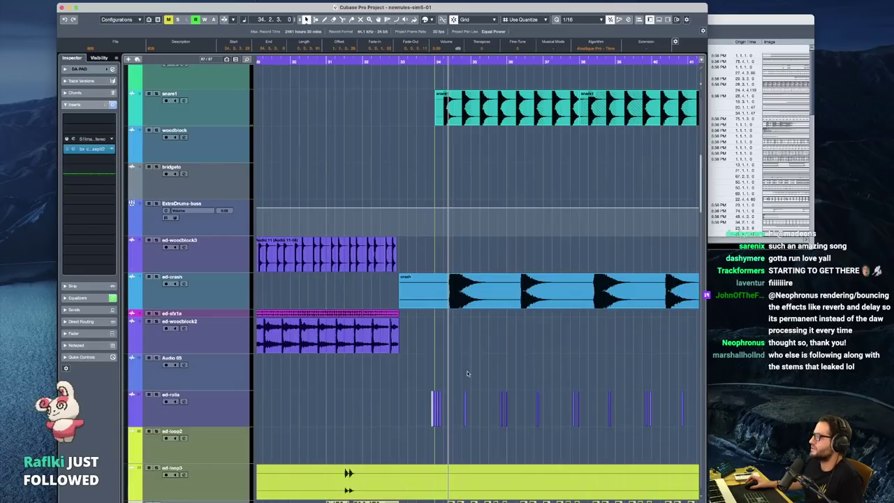
pyautogui.scroll(10, 438, 387)
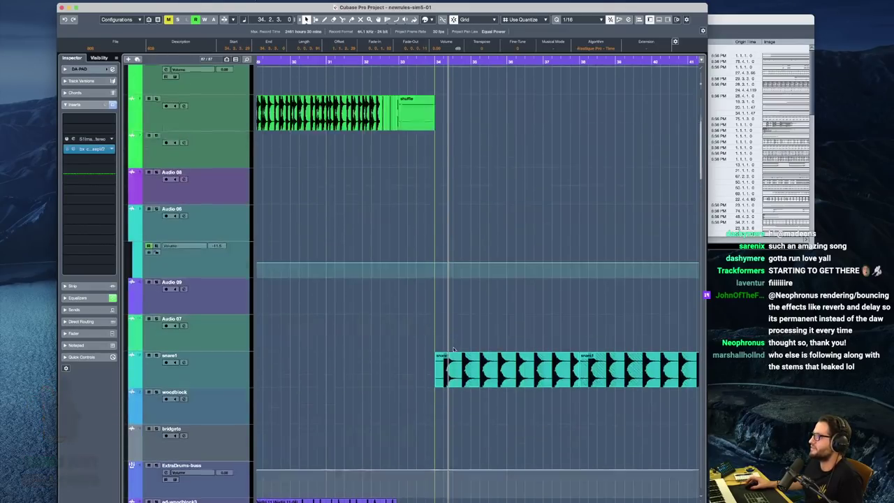
pyautogui.scroll(3, 459, 347)
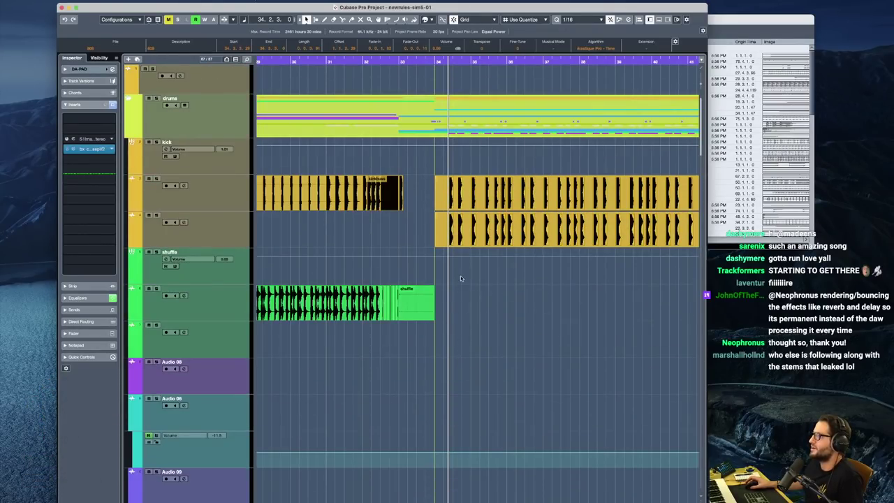
pyautogui.hscroll(2, 461, 275)
pyautogui.scroll(-4, 432, 269)
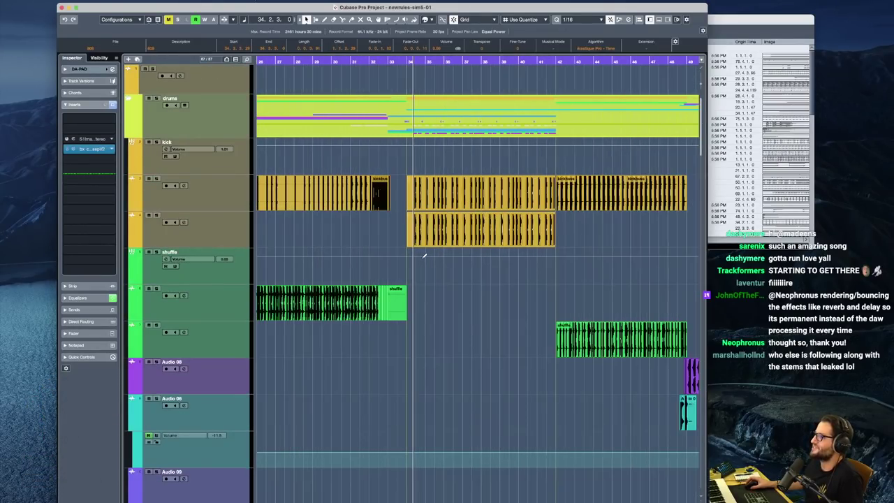
# Play the build-up from about bar 24 and the entry into the DROP from just before bar 34, with no track in solo
pyautogui.hscroll(-5, 421, 257)
pyautogui.click(381, 249)
pyautogui.hscroll(-5, 381, 249)
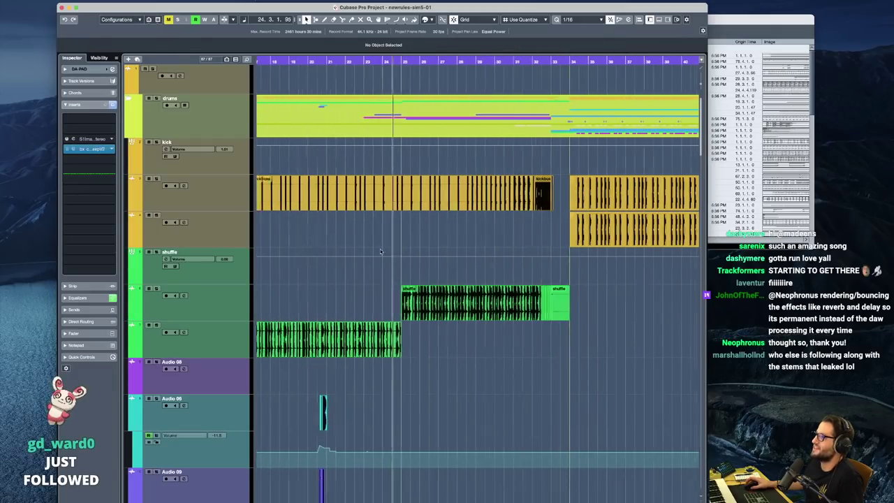
pyautogui.click(408, 231)
pyautogui.hscroll(5, 461, 247)
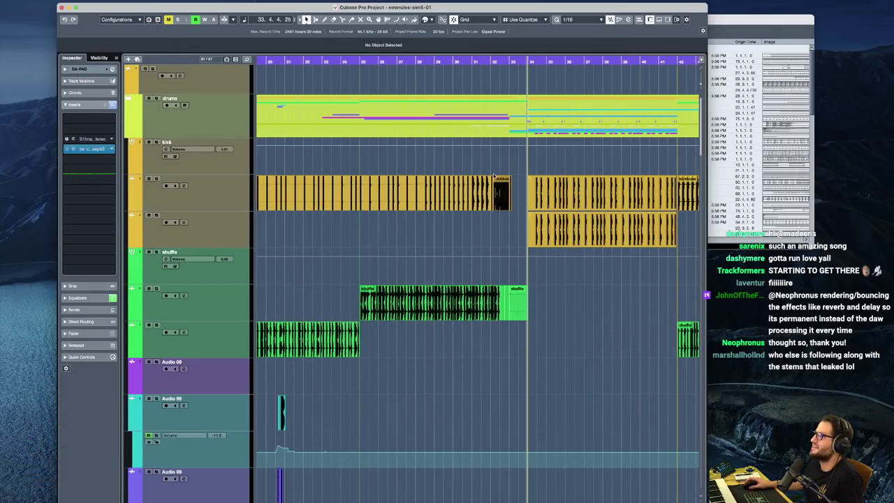
pyautogui.press('space')
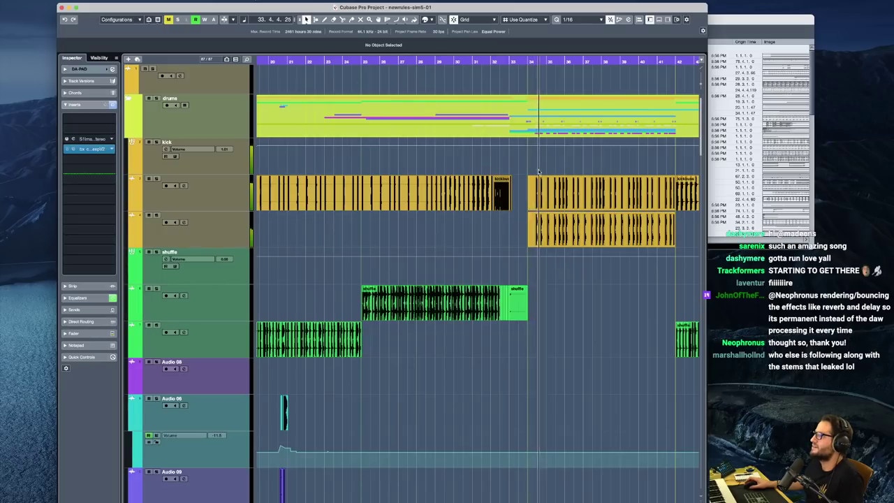
# Solo the kick and shuffle tracks and listen to the build-up around bar 25, with the shuffle alone and together with the kick
pyautogui.click(358, 161)
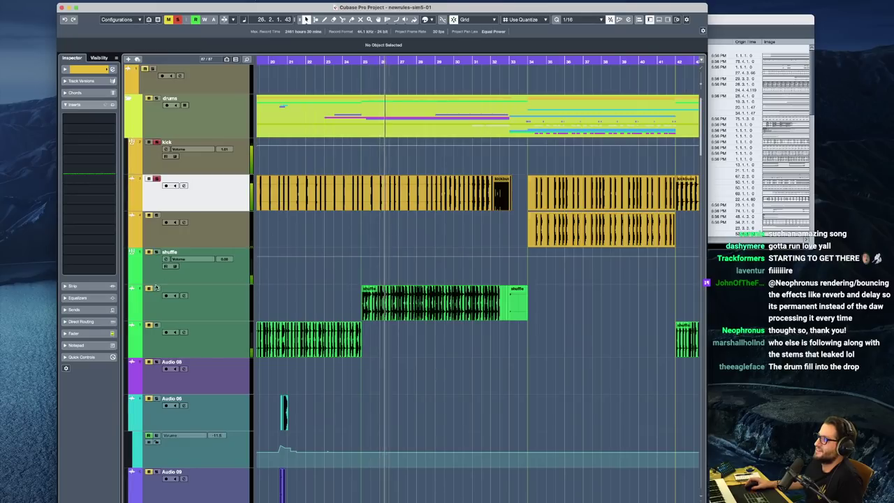
pyautogui.click(156, 252)
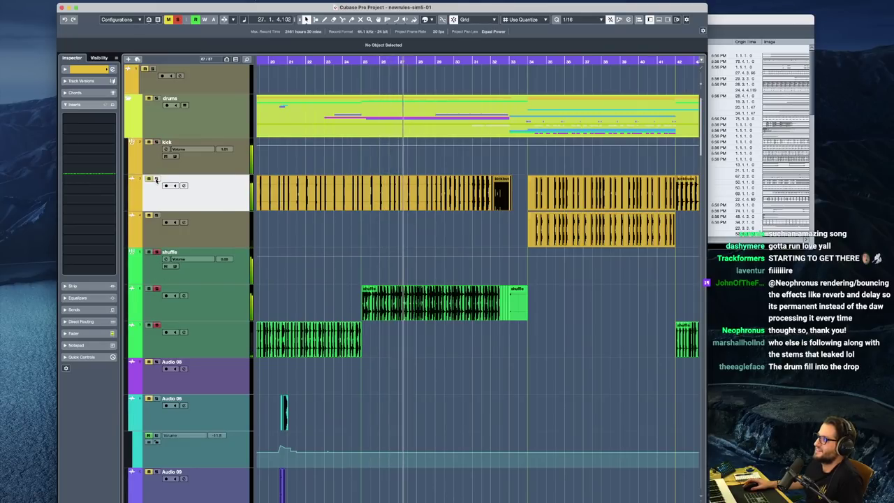
pyautogui.press('space')
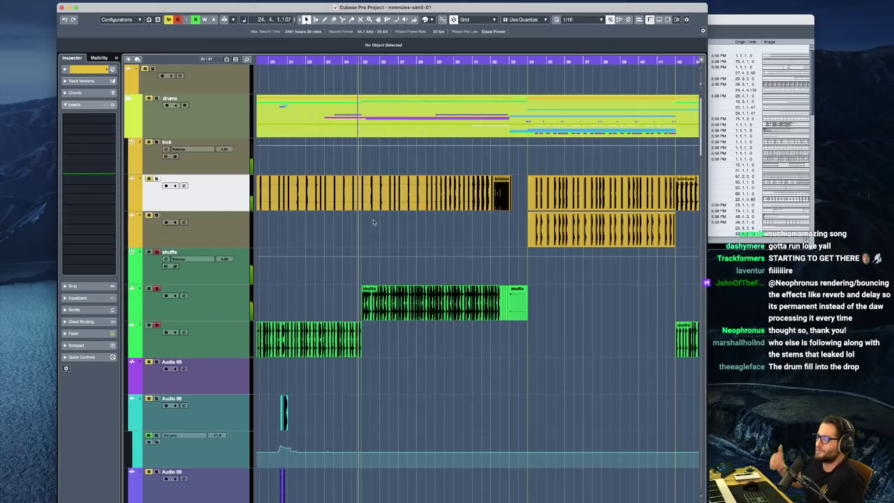
pyautogui.press('space')
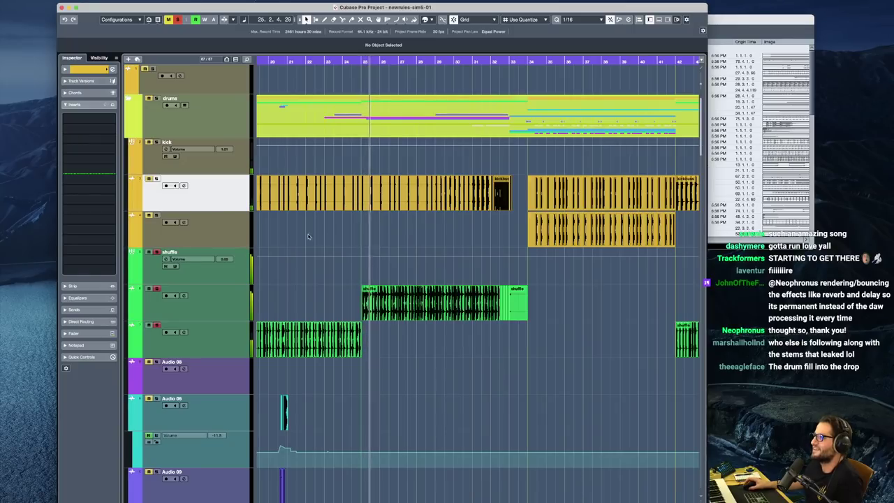
pyautogui.click(156, 179)
# Examine the kick and shuffle fill in bars 30 to 33 while playing the soloed tracks into the DROP
pyautogui.hscroll(2, 462, 194)
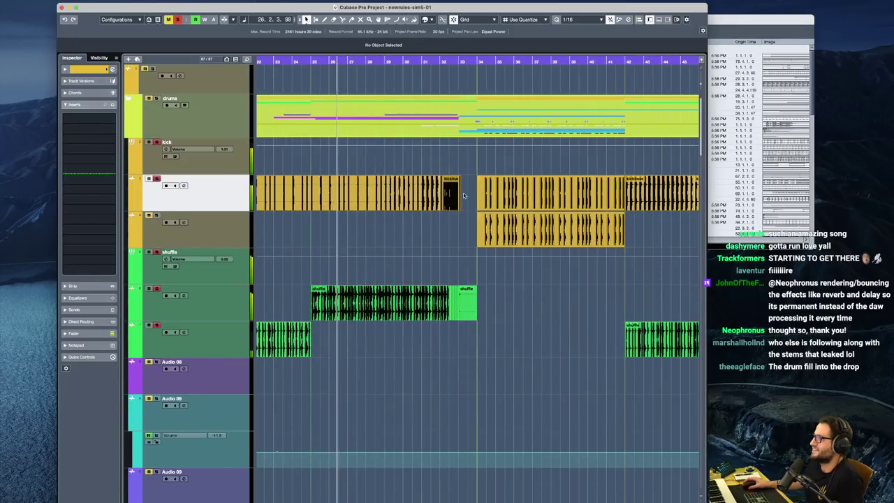
pyautogui.scroll(2, 461, 187)
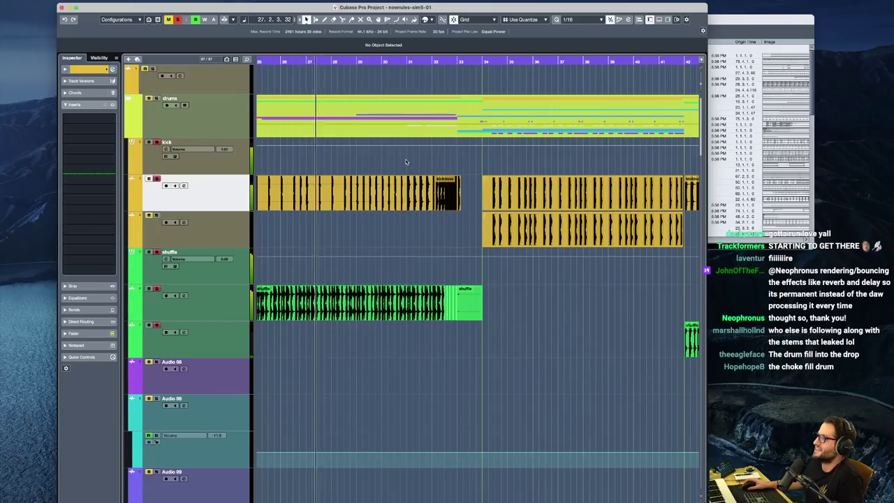
pyautogui.scroll(3, 413, 162)
pyautogui.click(354, 198)
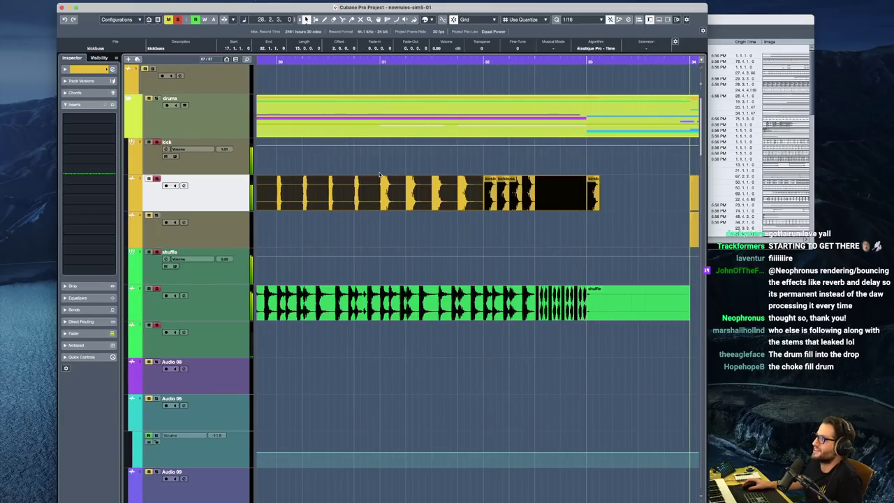
pyautogui.click(379, 175)
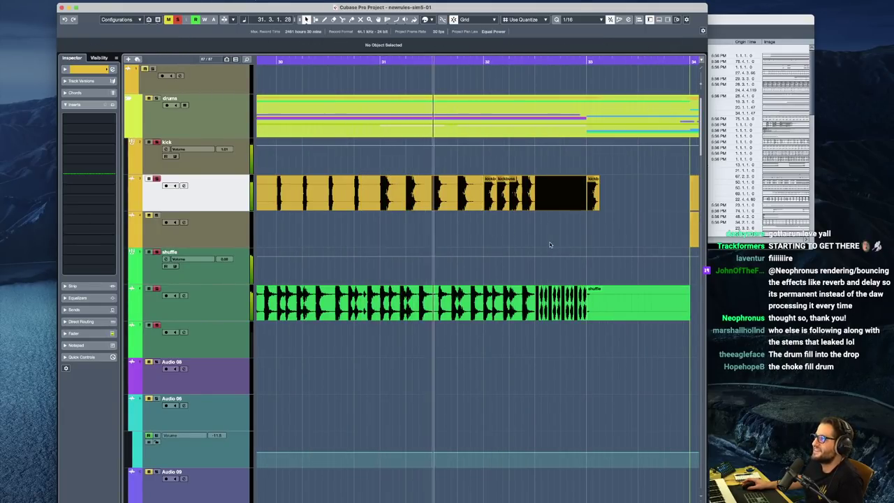
pyautogui.scroll(3, 550, 244)
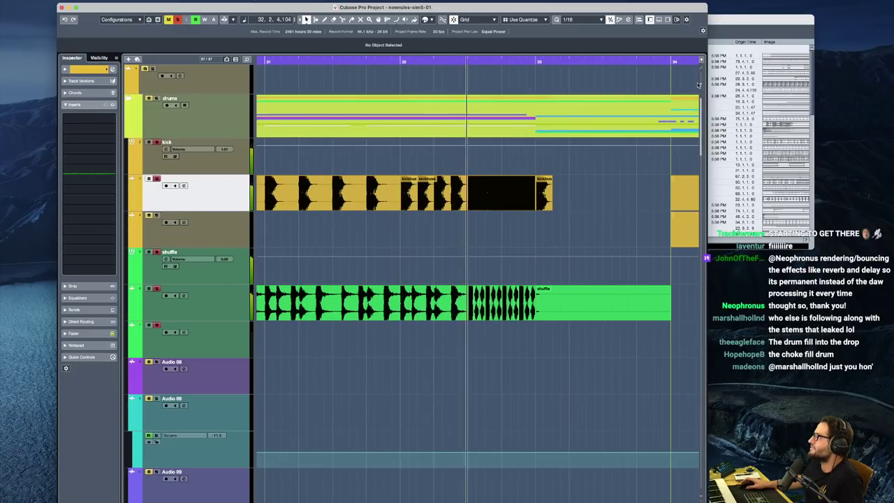
pyautogui.hscroll(3, 544, 255)
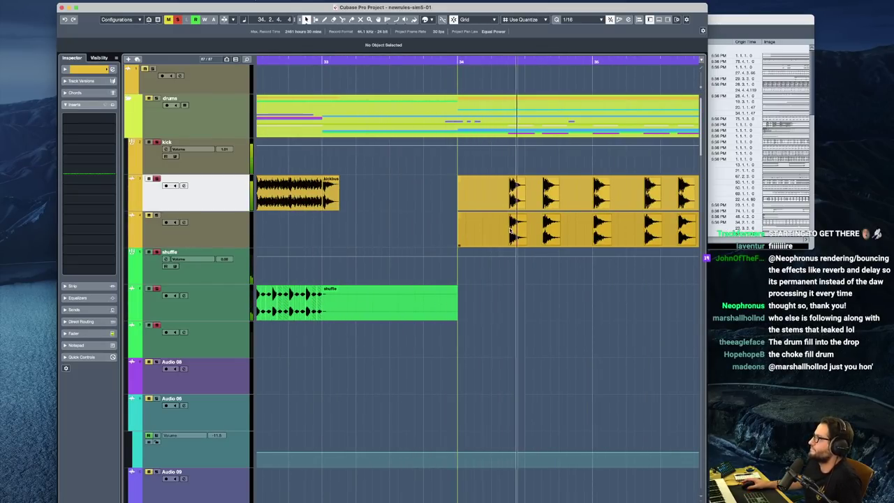
# Add the lower kick layer to the solo and listen to both kick layers across the DROP
pyautogui.scroll(-3, 305, 172)
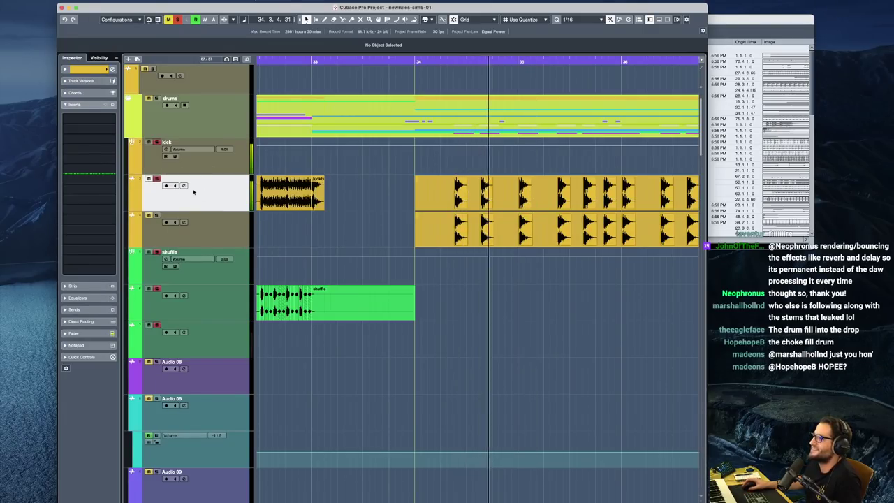
pyautogui.press('Down')
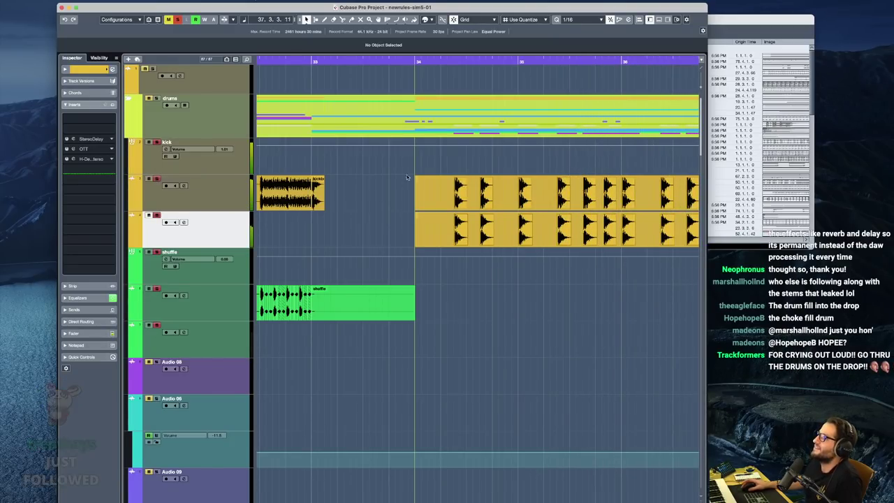
pyautogui.scroll(-8, 443, 170)
pyautogui.hscroll(3, 443, 169)
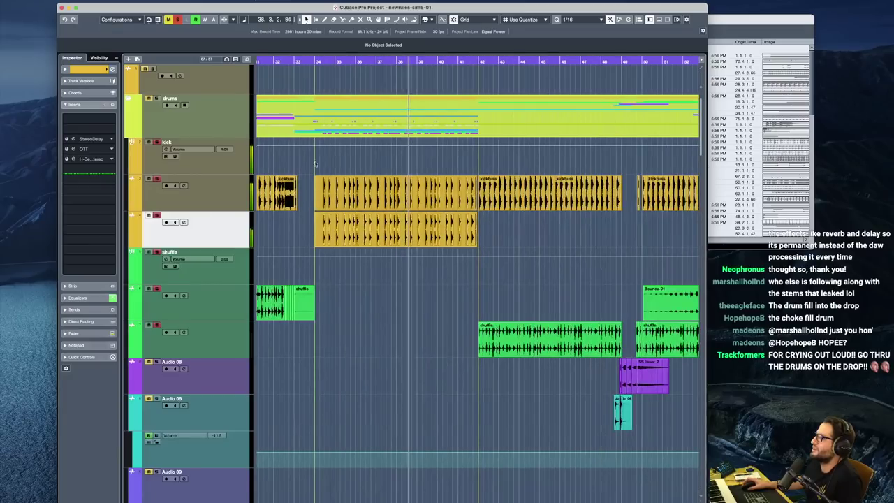
# Clear all solos and replay the DROP from 34.1.3 while looking over its percussion, synth and 808 tracks
pyautogui.click(179, 21)
pyautogui.click(317, 159)
pyautogui.scroll(-15, 340, 268)
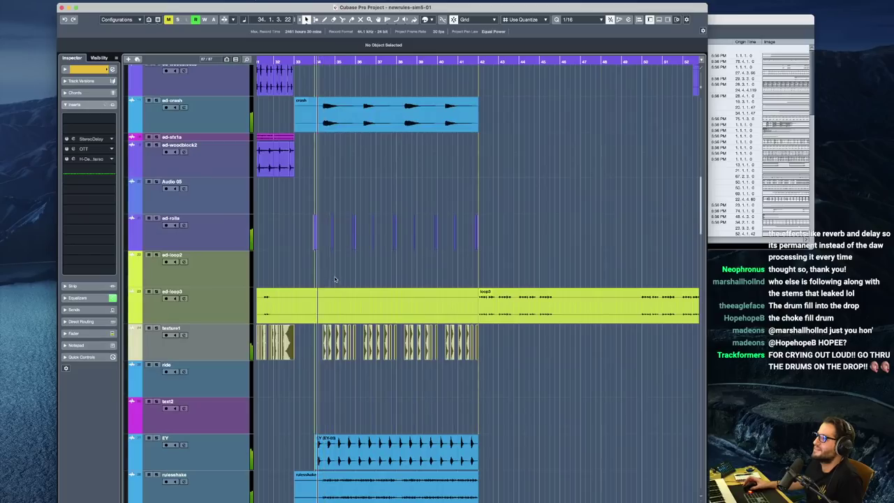
pyautogui.scroll(-10, 361, 323)
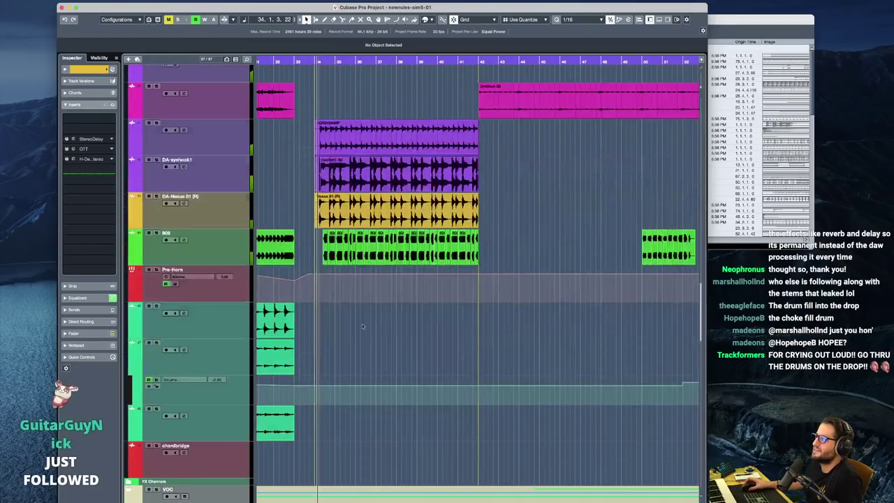
pyautogui.scroll(20, 351, 334)
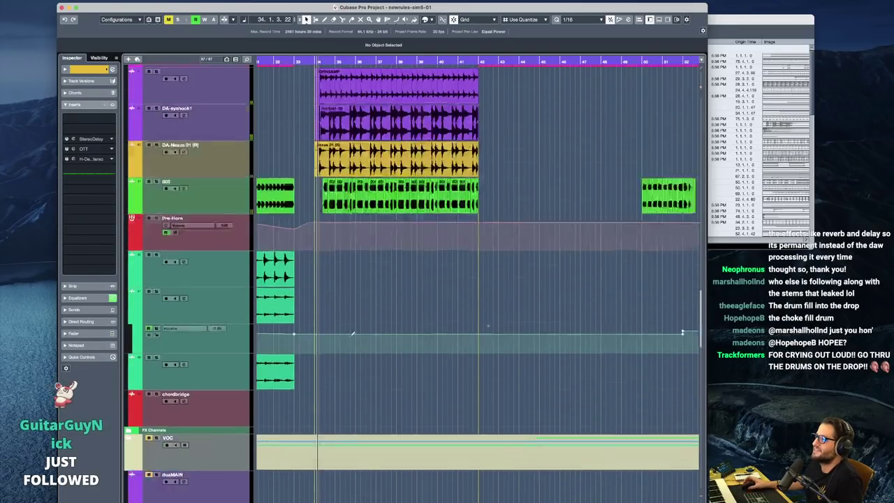
pyautogui.scroll(10, 351, 332)
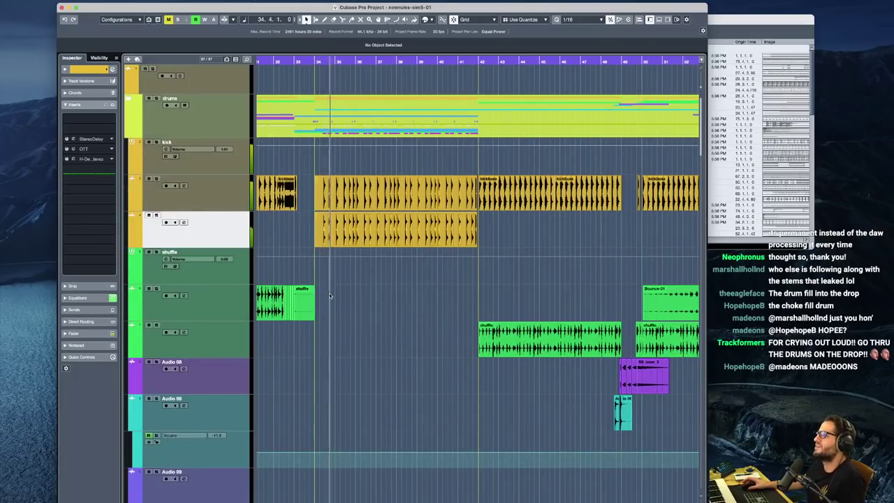
# Examine the snare1 track's hits from bar 34 while replaying the full mix from 34.1.3
pyautogui.scroll(-4, 342, 323)
pyautogui.scroll(-4, 332, 372)
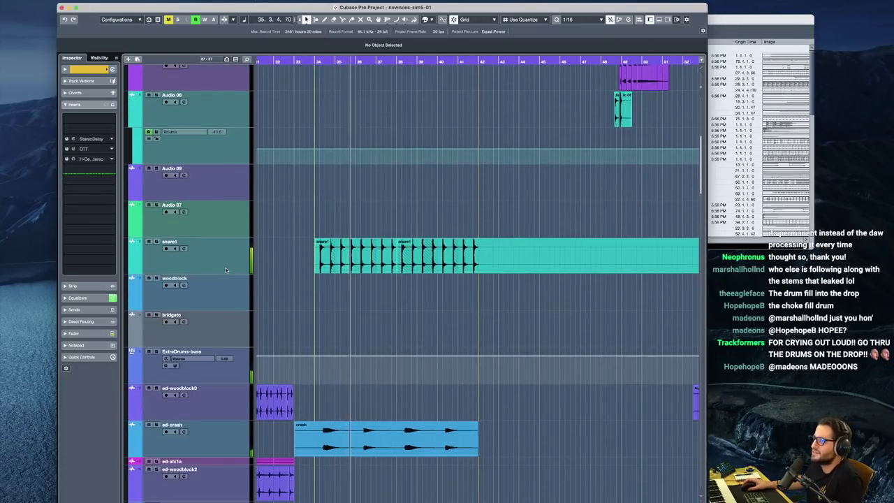
pyautogui.press('space')
pyautogui.press('space')
pyautogui.scroll(6, 319, 258)
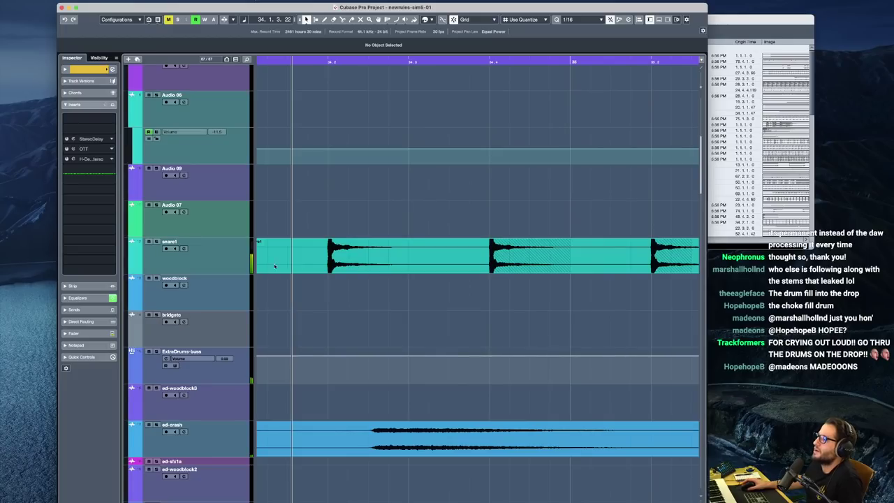
pyautogui.scroll(-5, 274, 266)
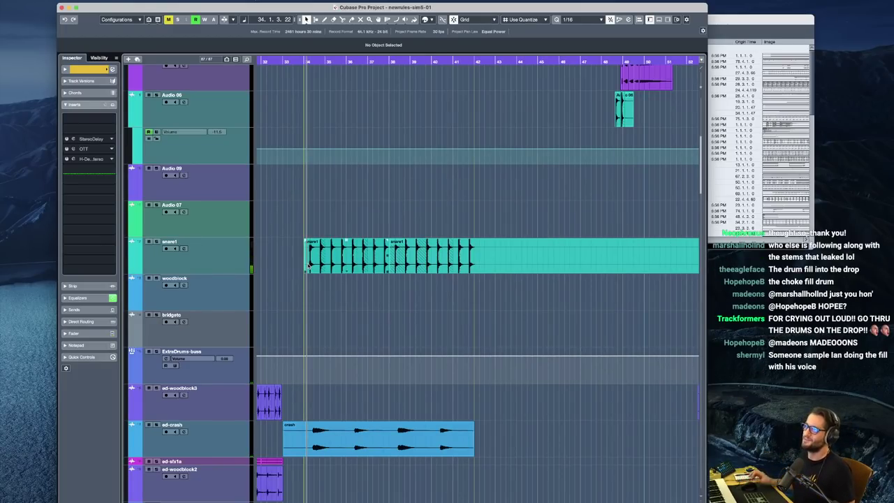
pyautogui.scroll(4, 308, 264)
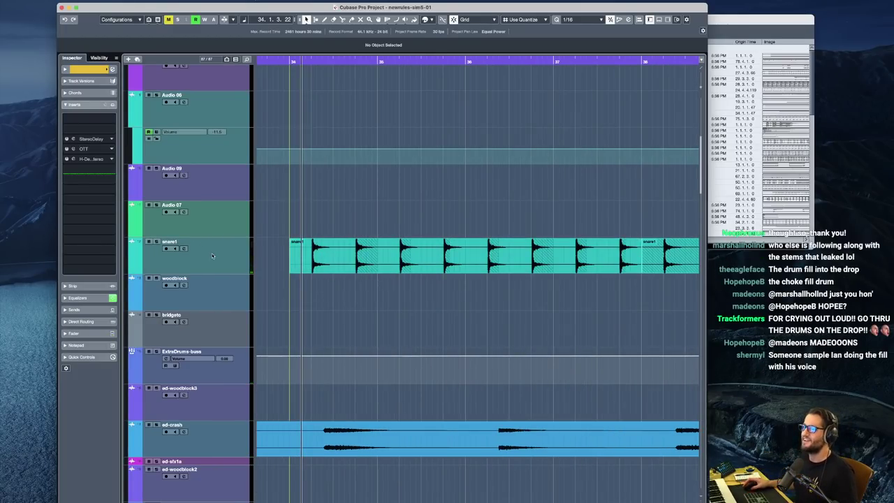
# Solo the snare1 track, select its first event in the DROP, and replay it from 34.1.3, looking closely at the first hit
pyautogui.click(212, 256)
pyautogui.click(331, 256)
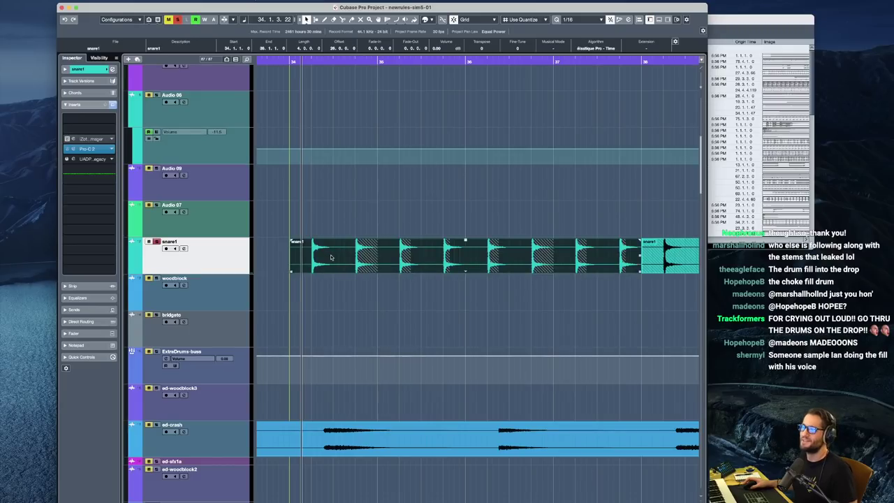
pyautogui.press('space')
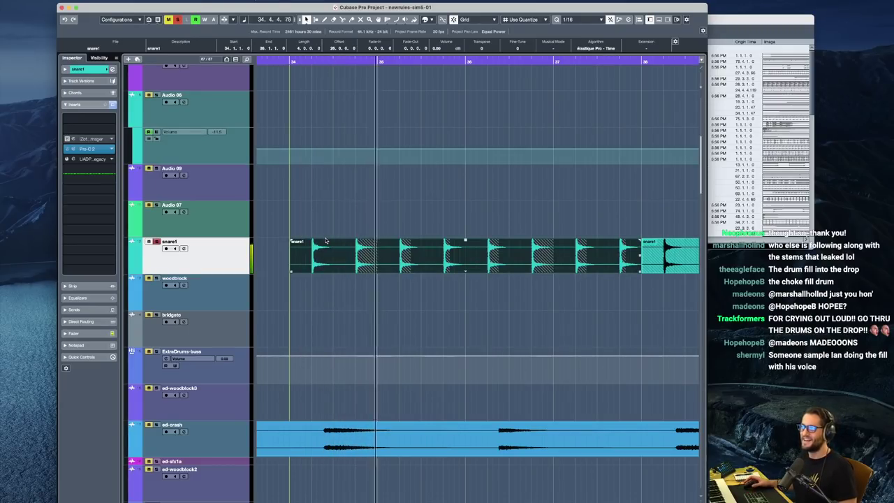
pyautogui.press('space')
pyautogui.press('space')
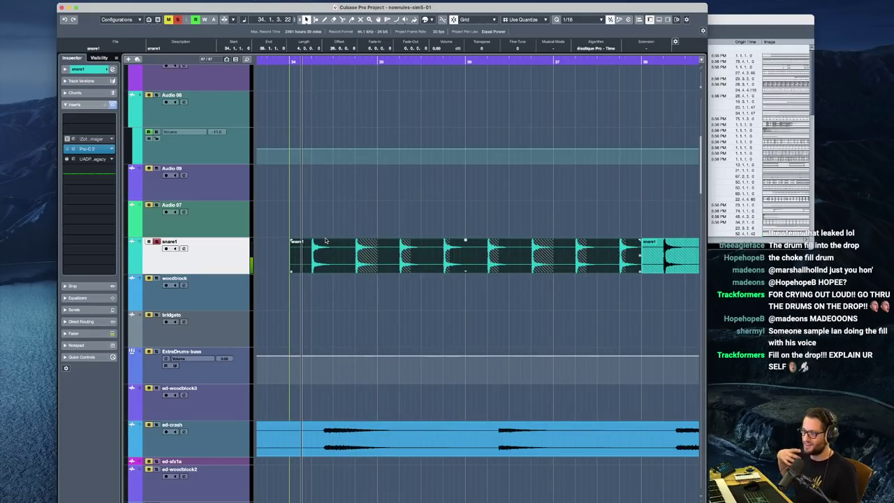
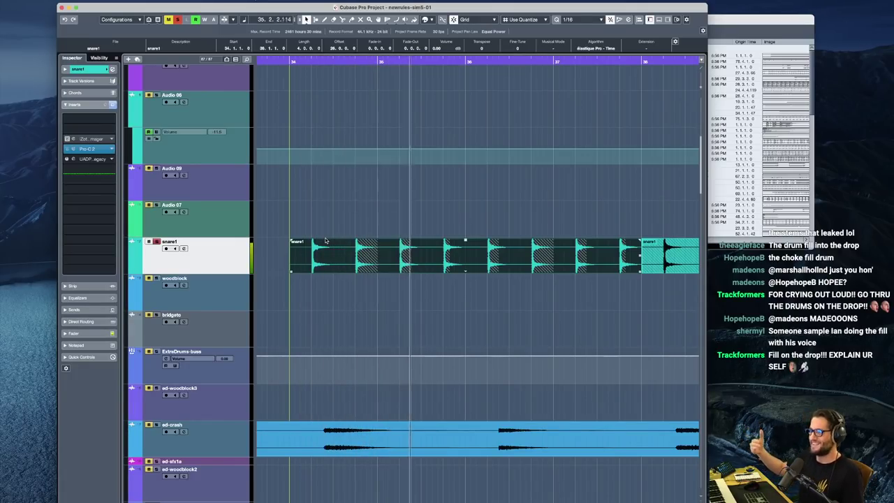
pyautogui.scroll(8, 306, 252)
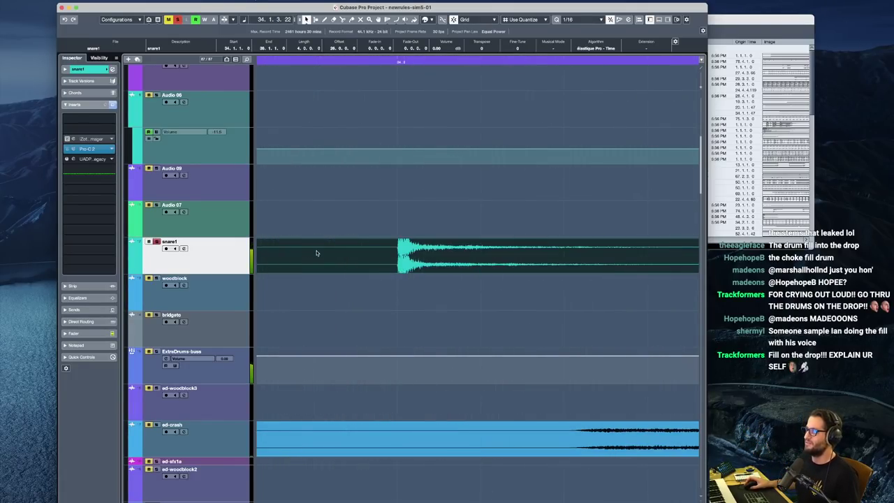
# Enlarge the snare1 track and examine the waveform of its first DROP hit up close, listening to the soloed snare
pyautogui.press('z')
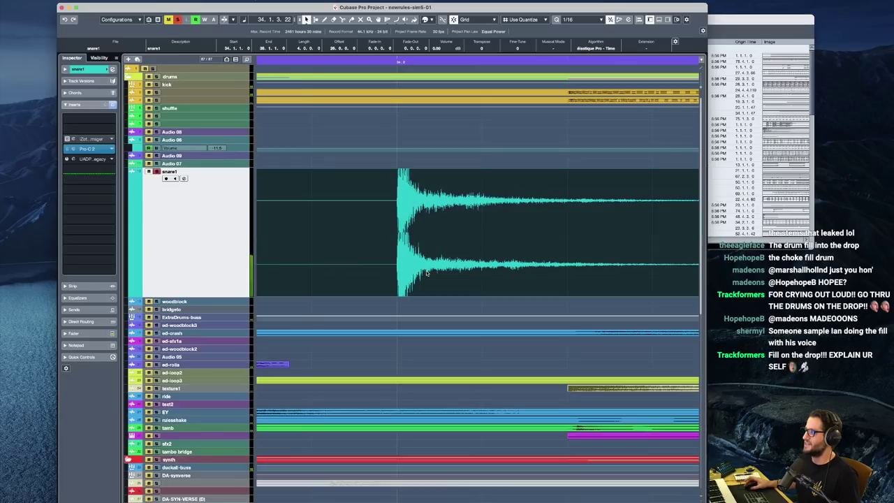
pyautogui.scroll(10, 407, 216)
pyautogui.scroll(-8, 408, 216)
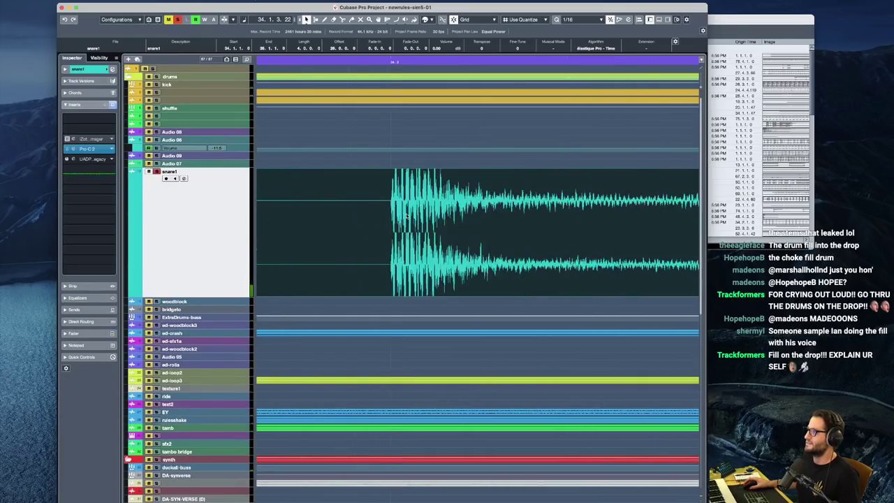
pyautogui.press('space')
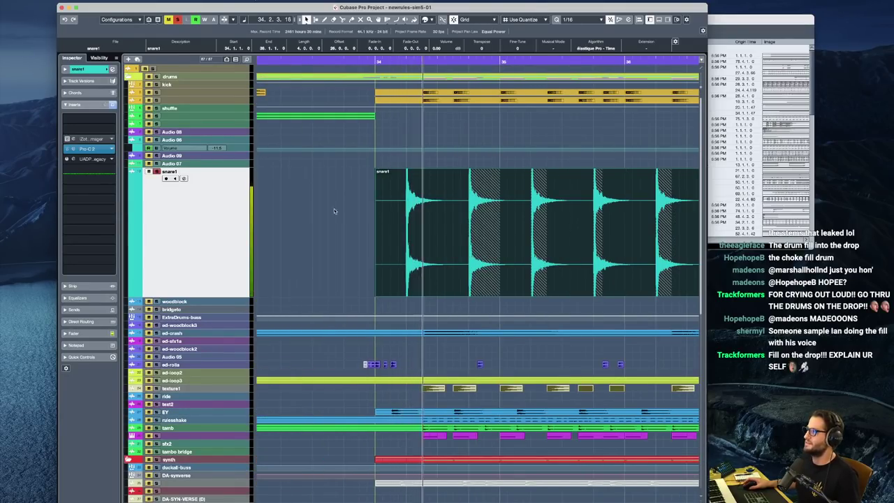
pyautogui.scroll(-4, 404, 215)
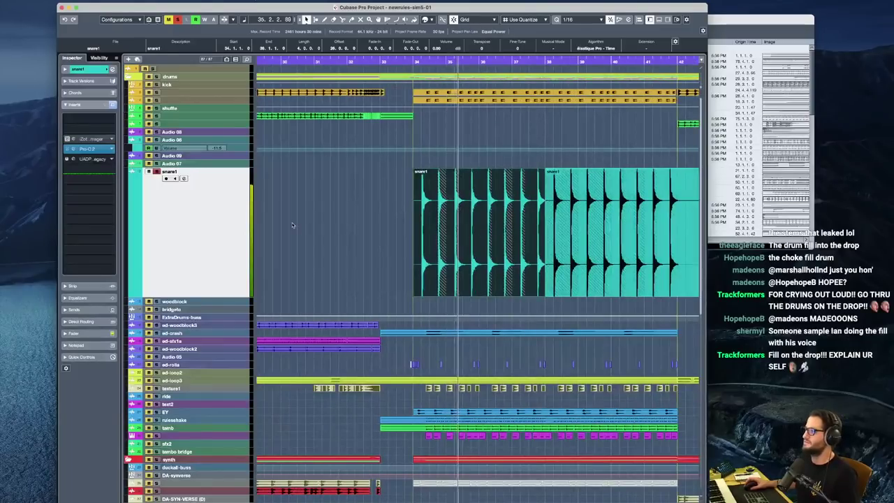
# Clear the snare1 solo, return the tracks to an even height, and replay the full mix from bar 34
pyautogui.hotkey('ctrl', 'Down')
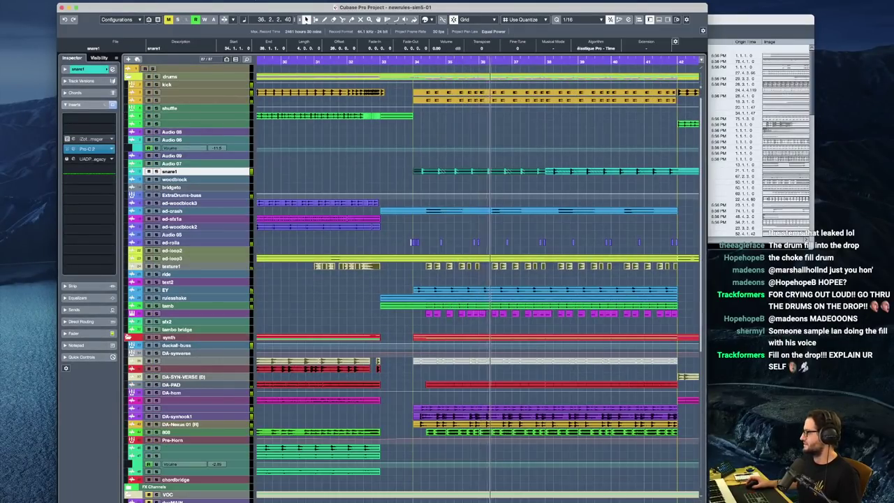
pyautogui.hotkey('shift', 'h')
pyautogui.hotkey('shift', 'h')
pyautogui.hotkey('shift', 'h')
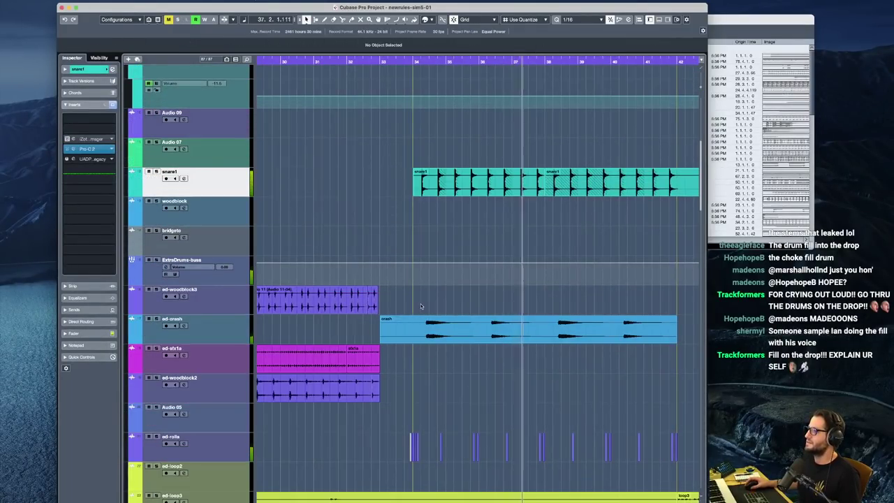
pyautogui.click(414, 213)
# Solo the ed-rolls track and listen to its drum fill hits around bar 34, looking closely at the events
pyautogui.scroll(-5, 411, 213)
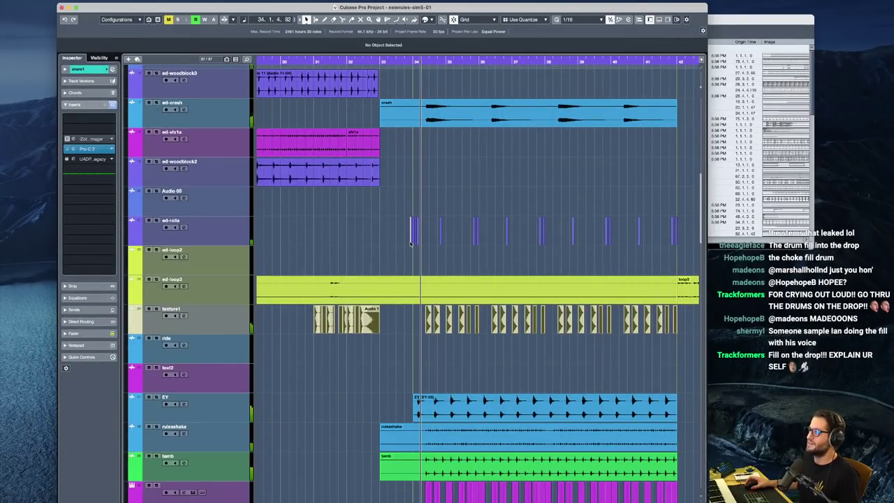
pyautogui.press('h')
pyautogui.press('h')
pyautogui.press('h')
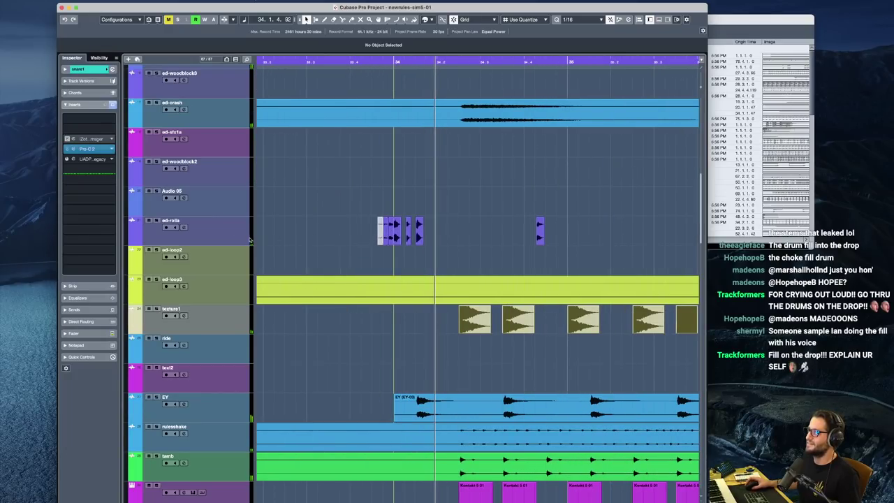
pyautogui.click(358, 238)
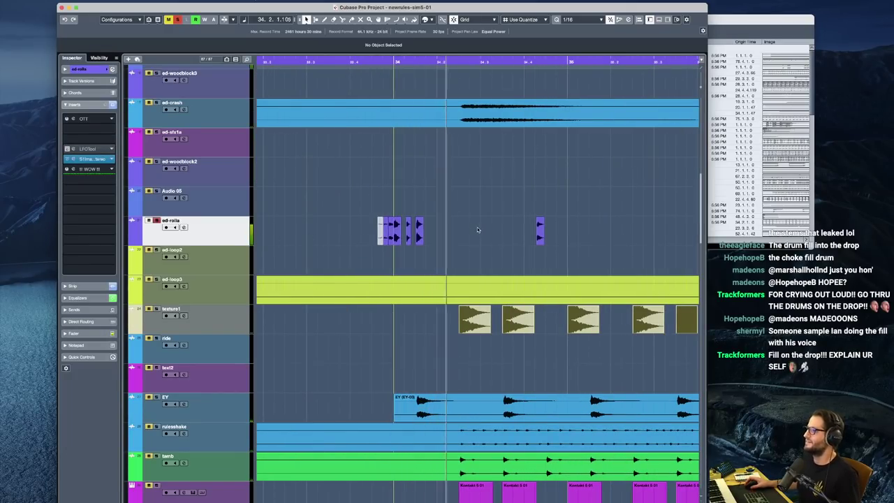
pyautogui.press('g')
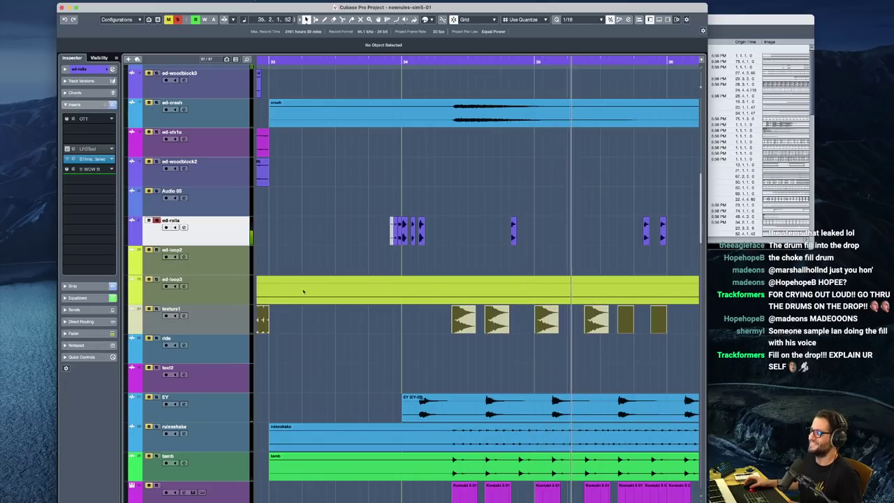
pyautogui.press('space')
pyautogui.press('g')
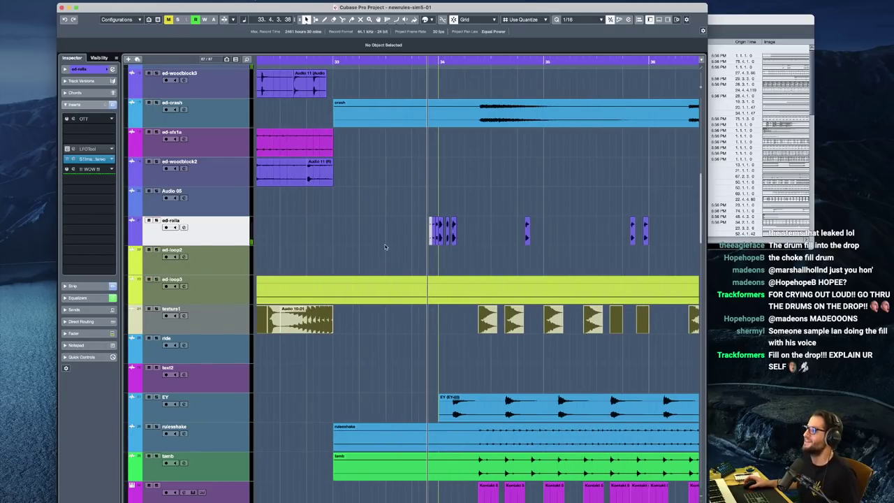
# Replay the full mix from bar 33 into the DROP and look over the ed-rolls hits across its bars
pyautogui.click(368, 241)
pyautogui.press('space')
pyautogui.hscroll(2, 403, 240)
pyautogui.press('space')
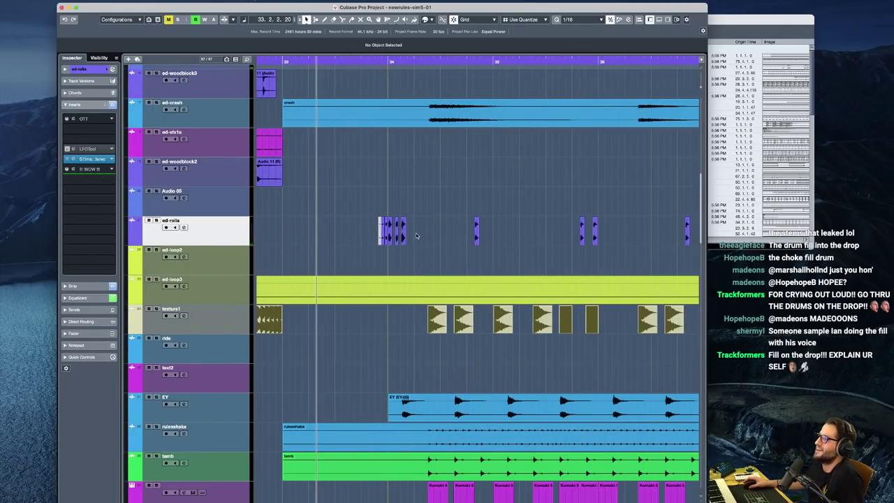
pyautogui.scroll(-2, 417, 236)
pyautogui.hscroll(5, 432, 246)
pyautogui.hscroll(-2, 411, 242)
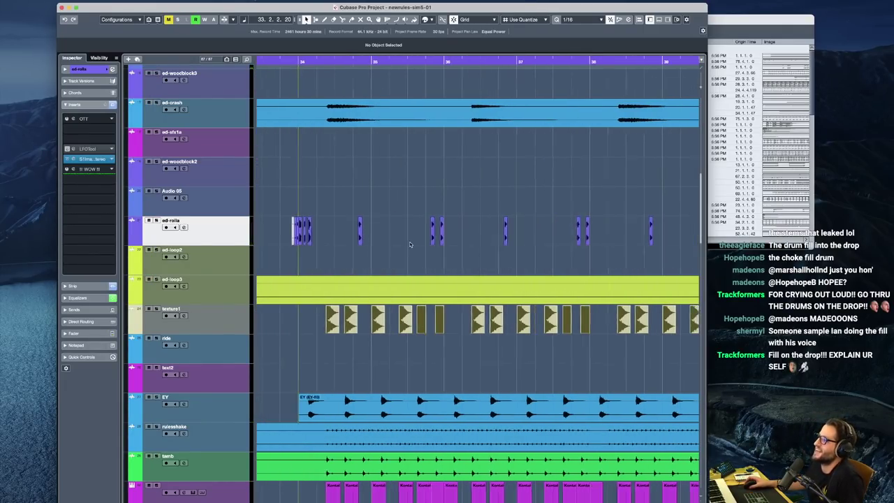
pyautogui.scroll(-2, 411, 242)
pyautogui.hscroll(1, 413, 242)
pyautogui.scroll(-1, 414, 243)
pyautogui.press('g')
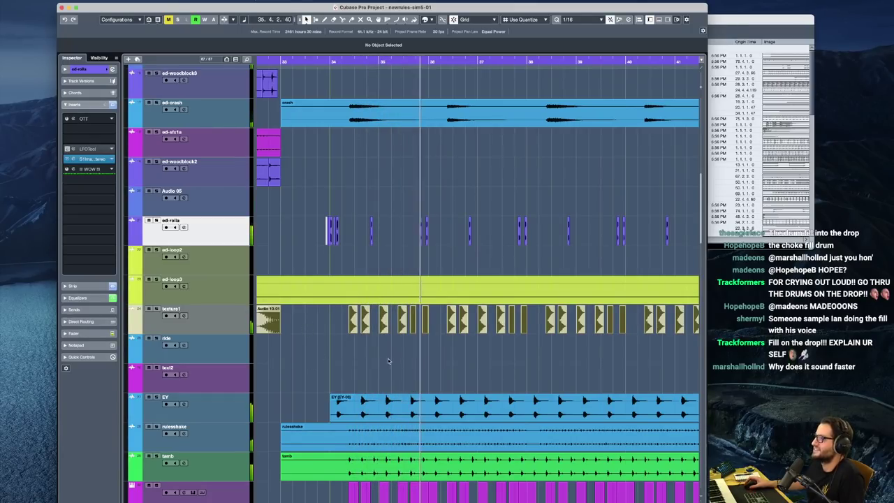
# Solo the DA-synhook1 track and listen to it from the start of the DROP at bar 34
pyautogui.scroll(-15, 341, 165)
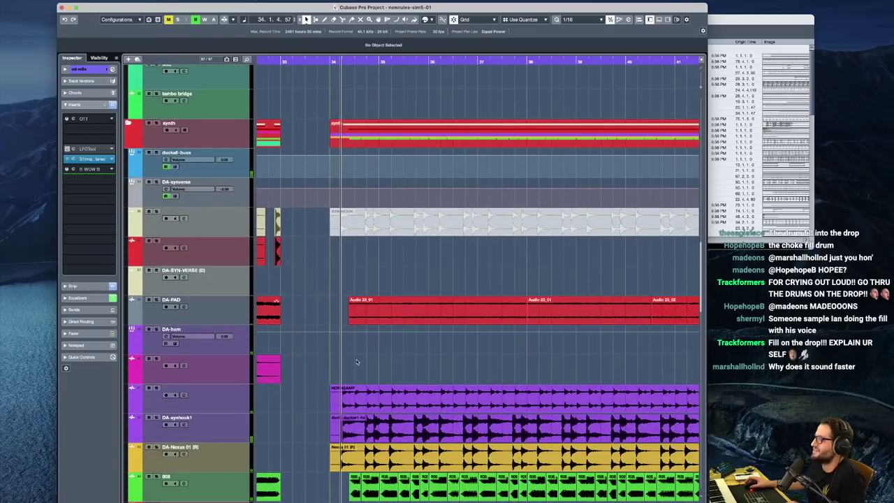
pyautogui.click(253, 420)
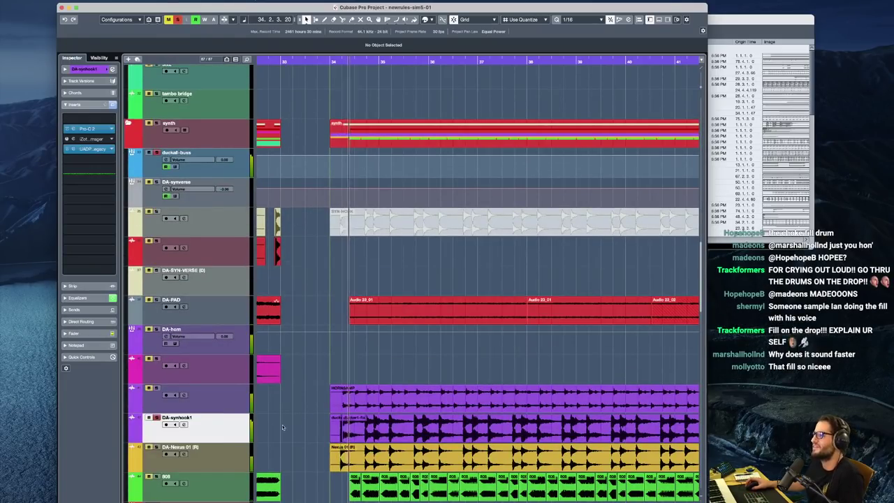
pyautogui.scroll(-2, 313, 419)
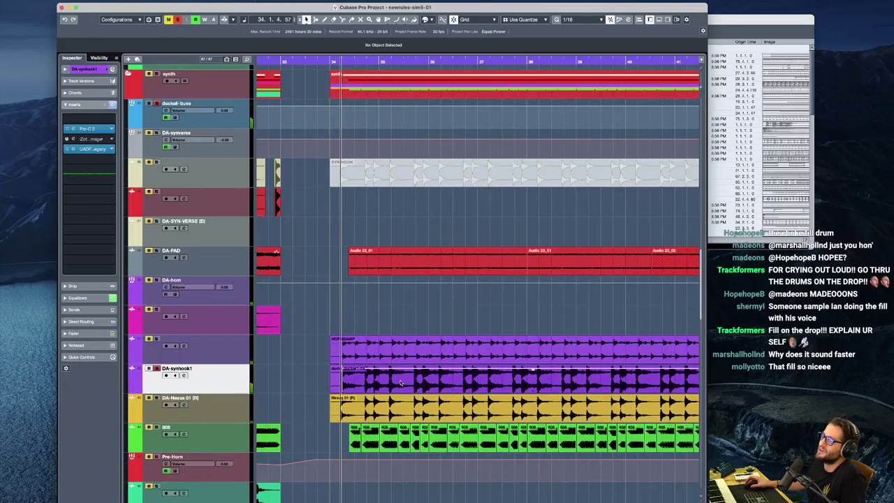
pyautogui.scroll(2, 401, 383)
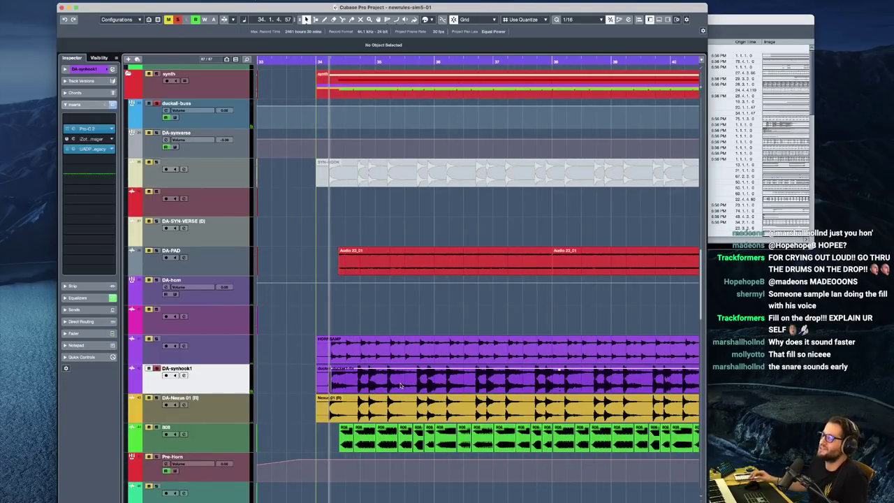
pyautogui.click(321, 322)
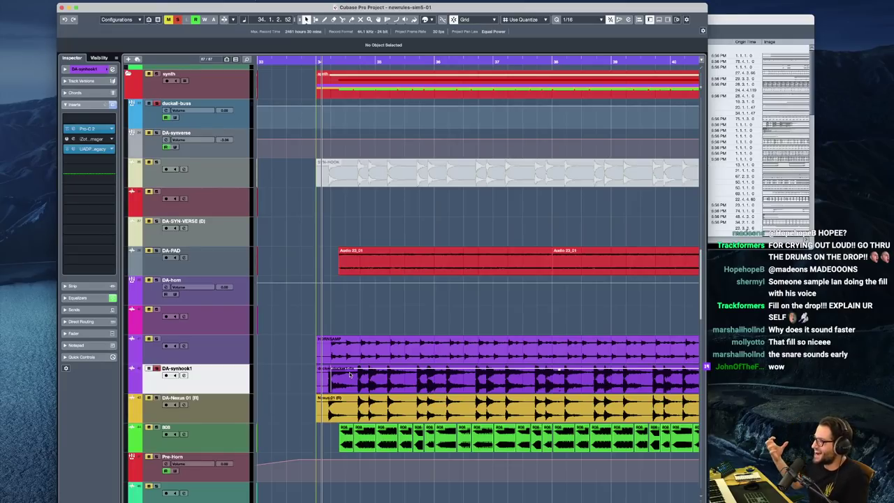
pyautogui.press('space')
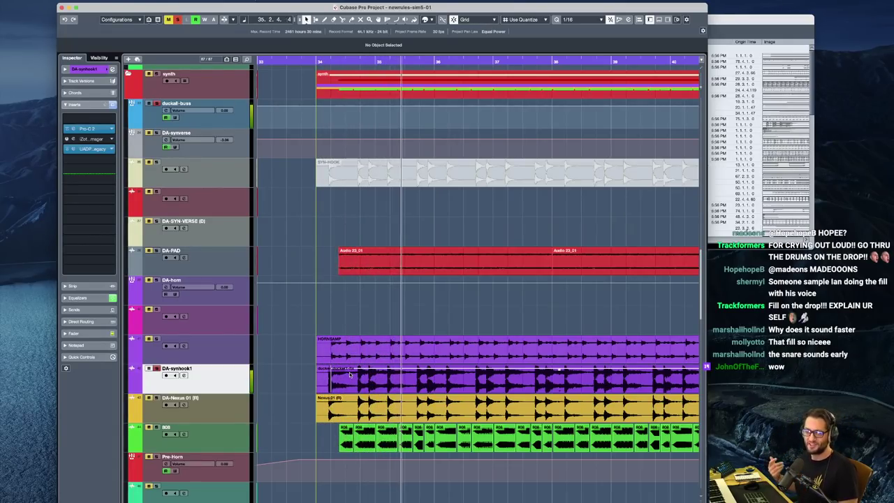
# Solo the DA-Nexus 01 (R) track to hear it from bar 34, and replay the full mix for comparison
pyautogui.click(162, 400)
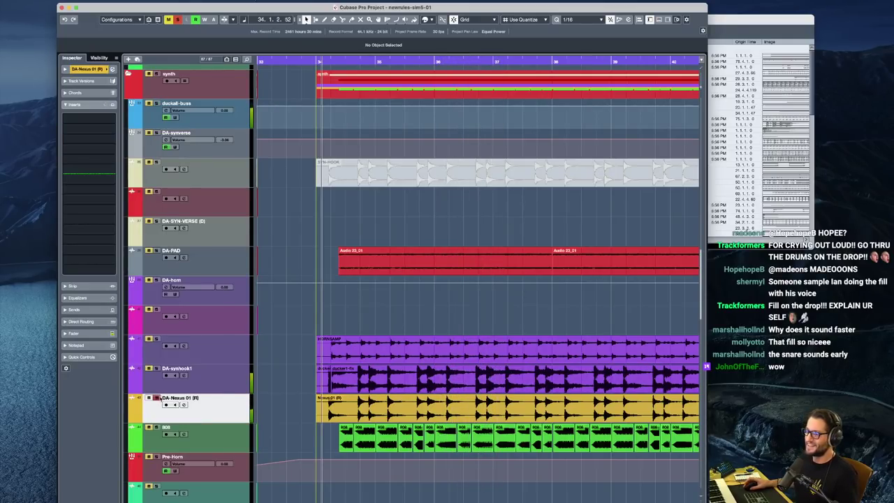
pyautogui.click(307, 222)
pyautogui.press('space')
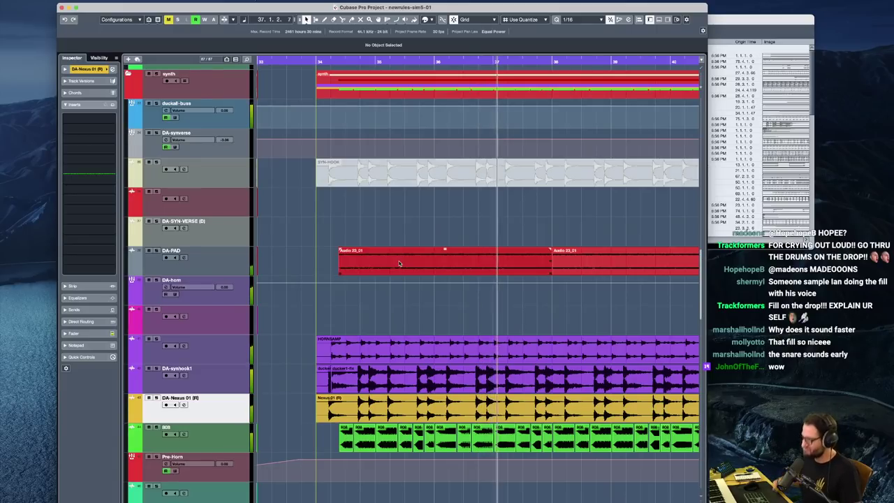
pyautogui.press('space')
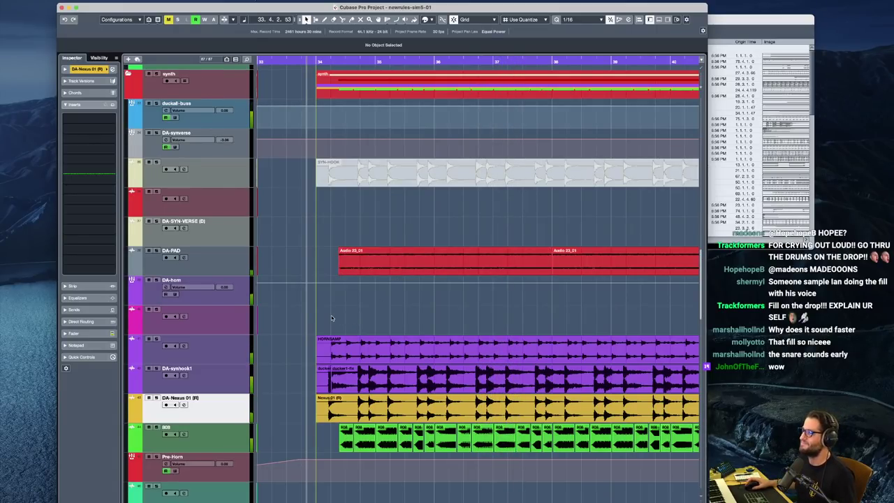
pyautogui.press('space')
# Solo the HORNSAMP track in the DROP and add DA-synhook1 to listen to the two layers together
pyautogui.click(157, 339)
pyautogui.press('g')
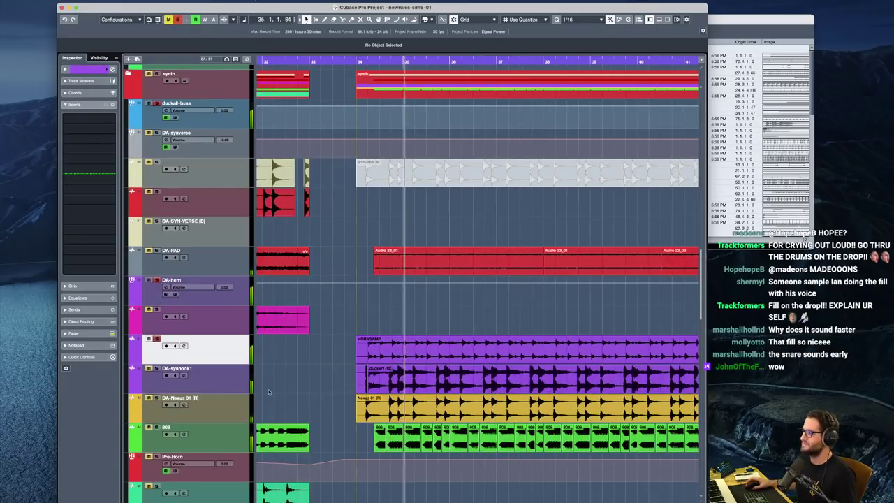
pyautogui.keyDown('shift'); pyautogui.click(165, 375); pyautogui.keyUp('shift')
pyautogui.click(157, 368)
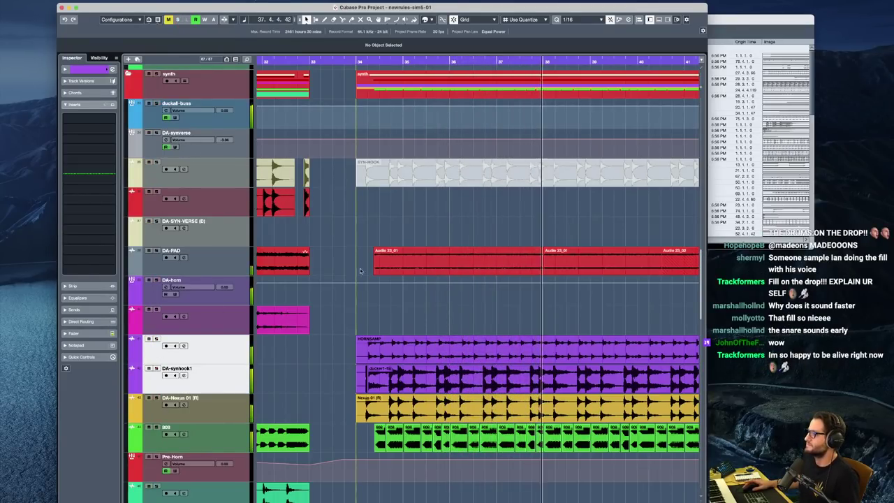
# Stop the full-mix playback of the DROP and look over the 808 and synth events from bar 34 to 42
pyautogui.scroll(-1, 577, 440)
pyautogui.hscroll(2, 594, 441)
pyautogui.press('space')
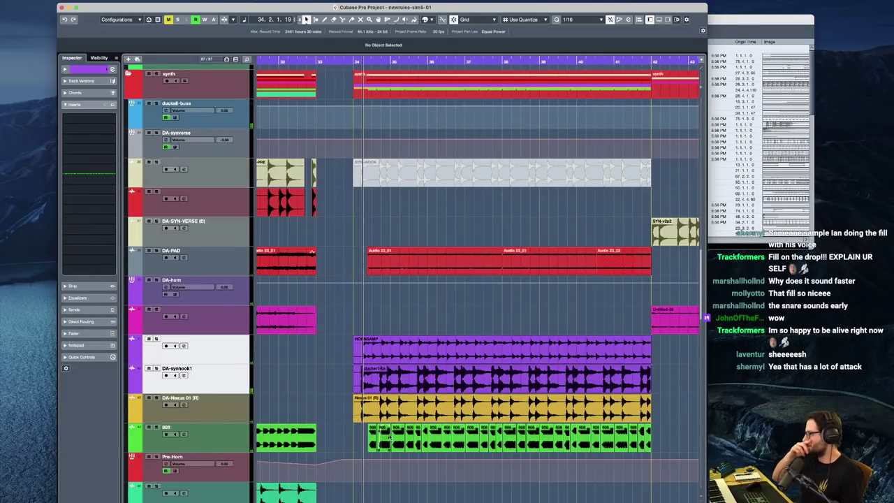
pyautogui.scroll(-3, 446, 393)
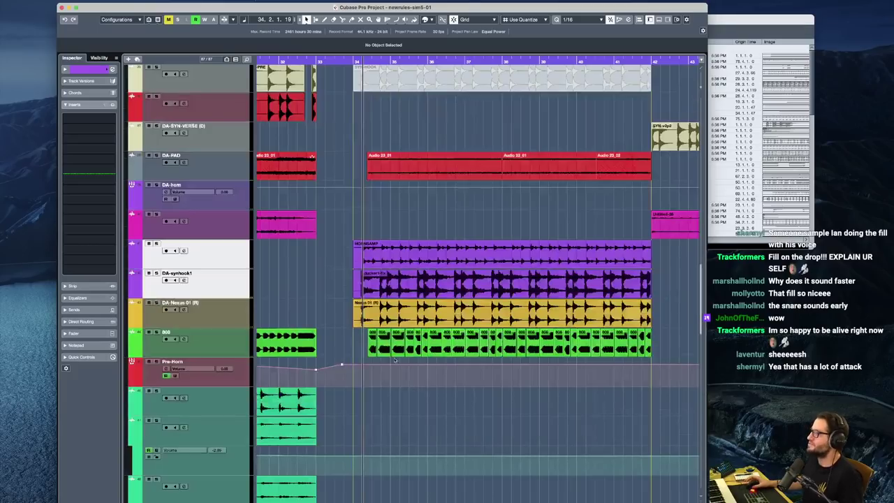
pyautogui.scroll(5, 388, 342)
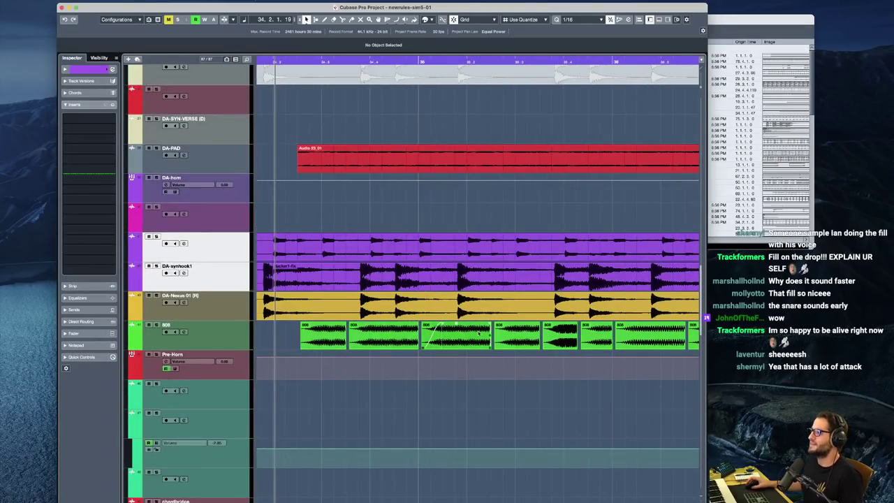
pyautogui.scroll(-4, 323, 342)
pyautogui.scroll(-1, 518, 384)
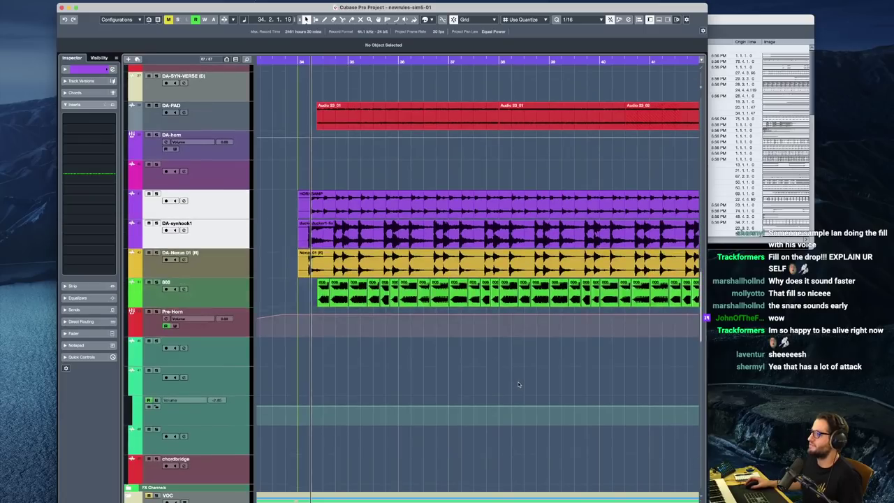
pyautogui.hscroll(1, 517, 381)
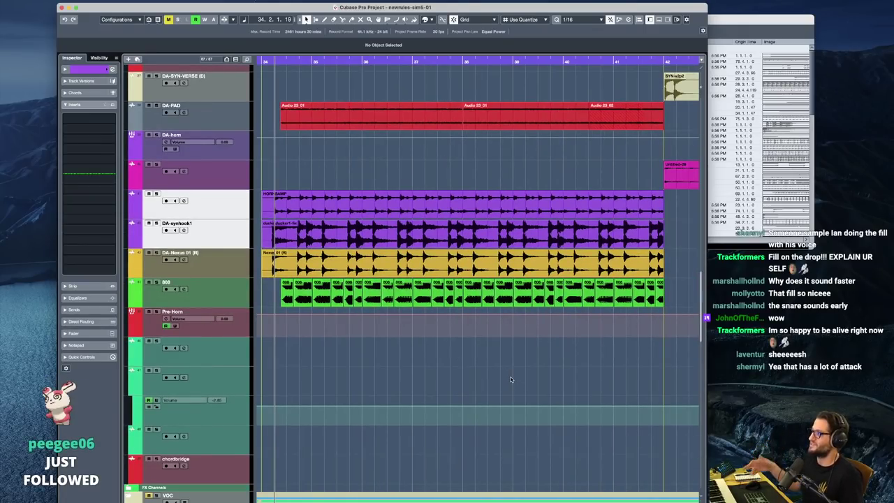
# Look through the vocal, effect and output tracks down to the group of Kontakt 5 tracks
pyautogui.scroll(-4, 440, 350)
pyautogui.hscroll(-1, 419, 357)
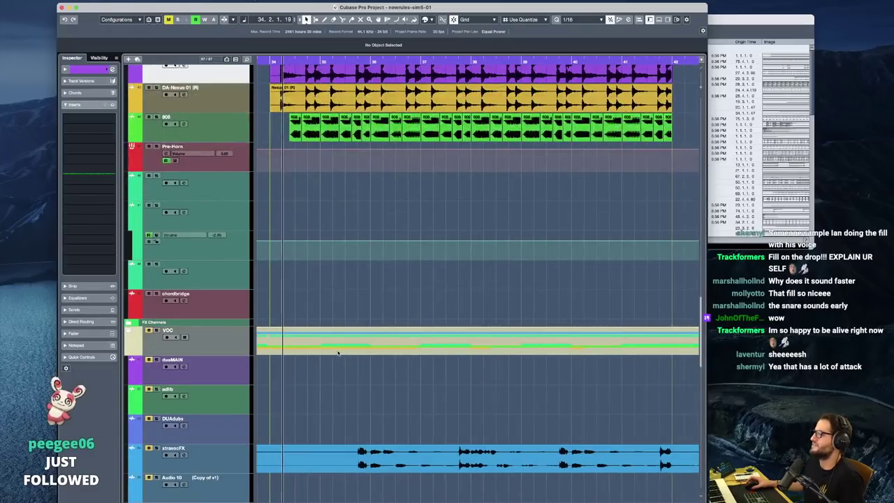
pyautogui.scroll(-3, 377, 367)
pyautogui.scroll(-11, 363, 373)
pyautogui.scroll(-8, 367, 375)
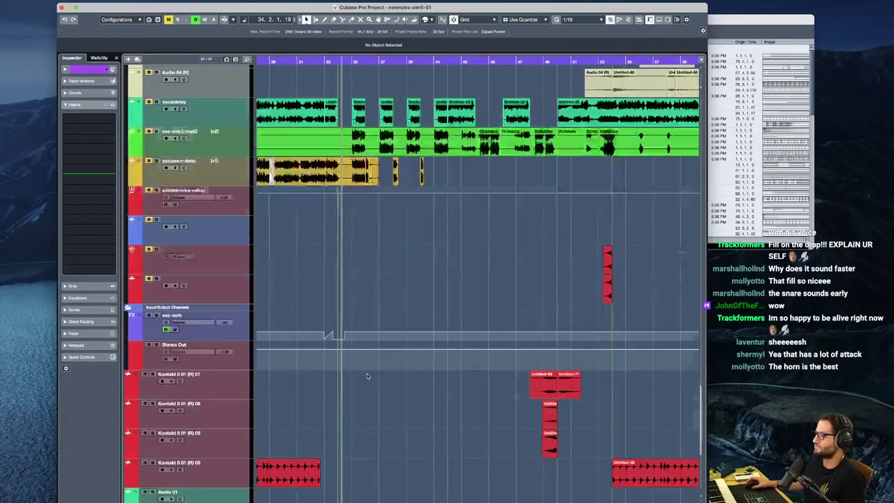
pyautogui.scroll(-4, 381, 381)
pyautogui.scroll(-2, 384, 383)
pyautogui.scroll(-1, 413, 395)
pyautogui.hscroll(3, 413, 394)
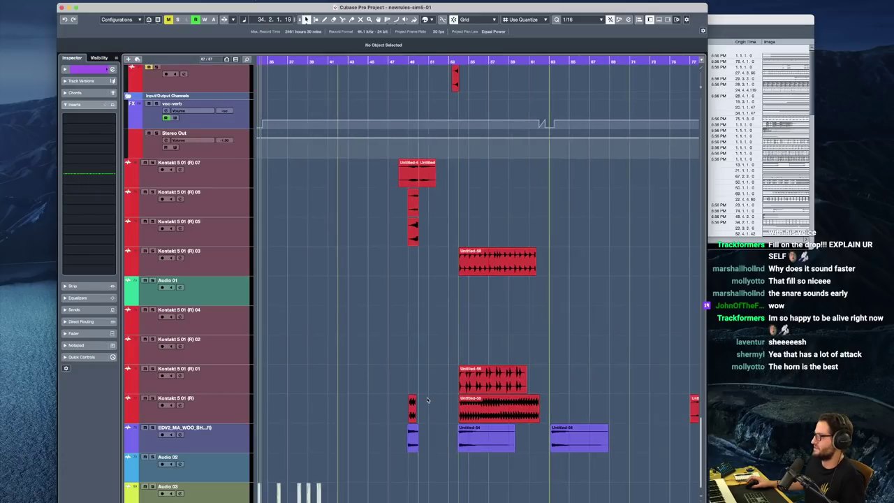
# Play the full mix from around bar 48 to hear the Kontakt and EDV2_MA_WOO layers, and continue from bar 54
pyautogui.click(407, 369)
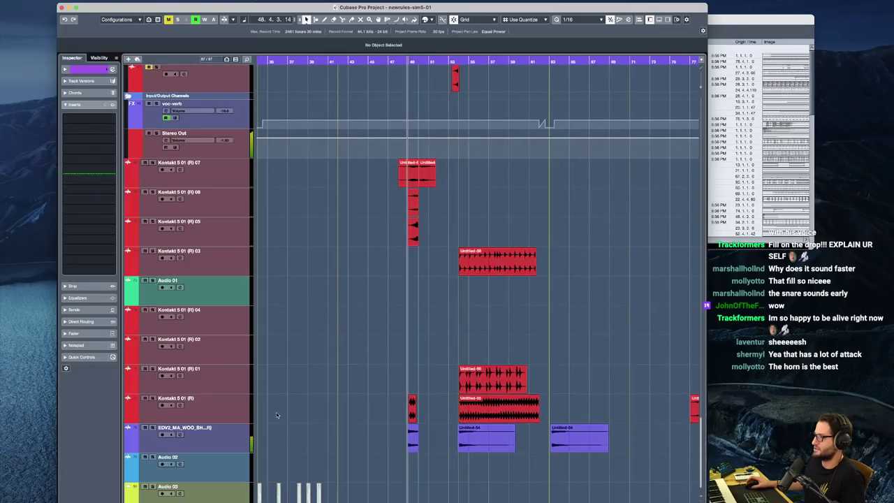
pyautogui.click(236, 439)
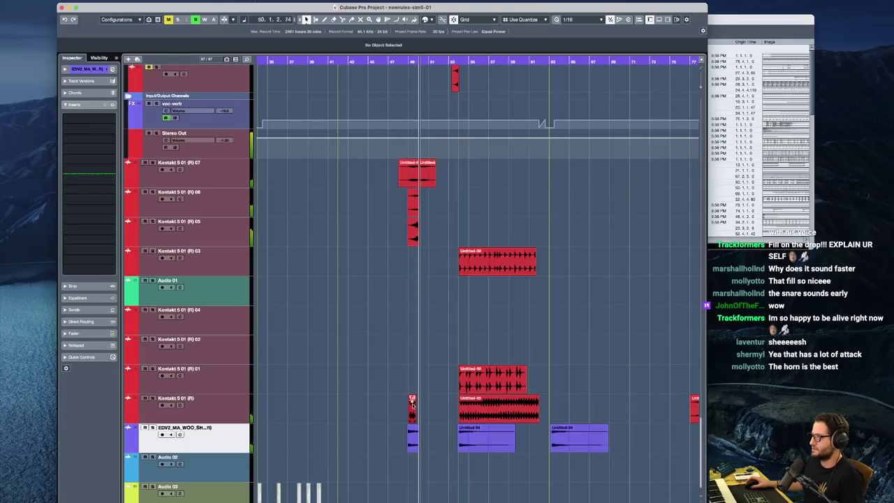
pyautogui.click(409, 388)
pyautogui.click(462, 346)
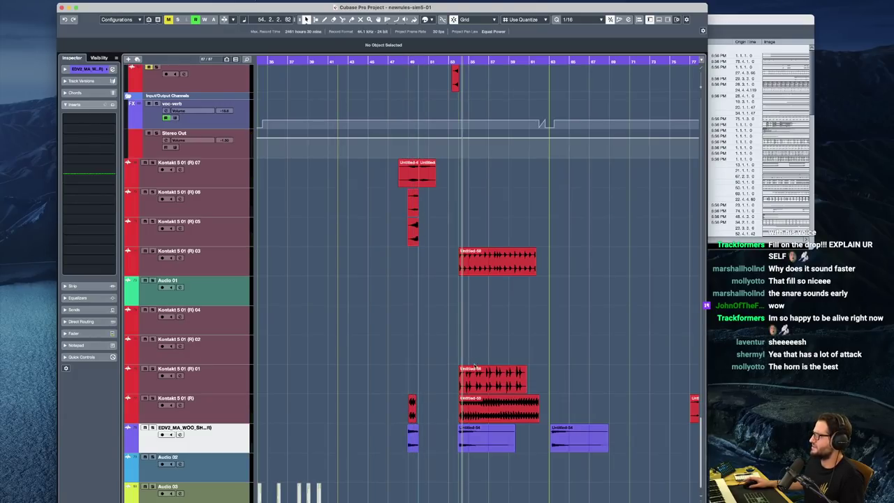
# Solo the Kontakt 5 01 (R) track to hear its part around bar 54, and replay the full mix there
pyautogui.hscroll(5, 448, 402)
pyautogui.click(240, 411)
pyautogui.press('s')
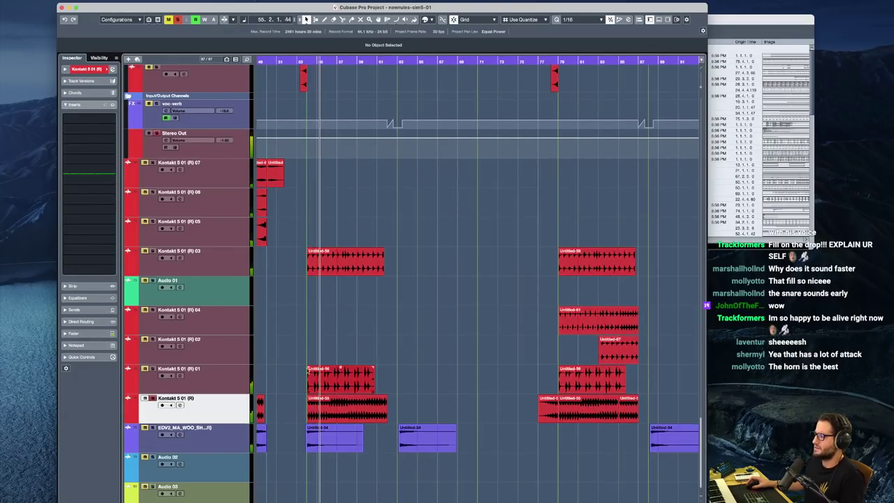
pyautogui.scroll(2, 297, 362)
pyautogui.scroll(1, 307, 357)
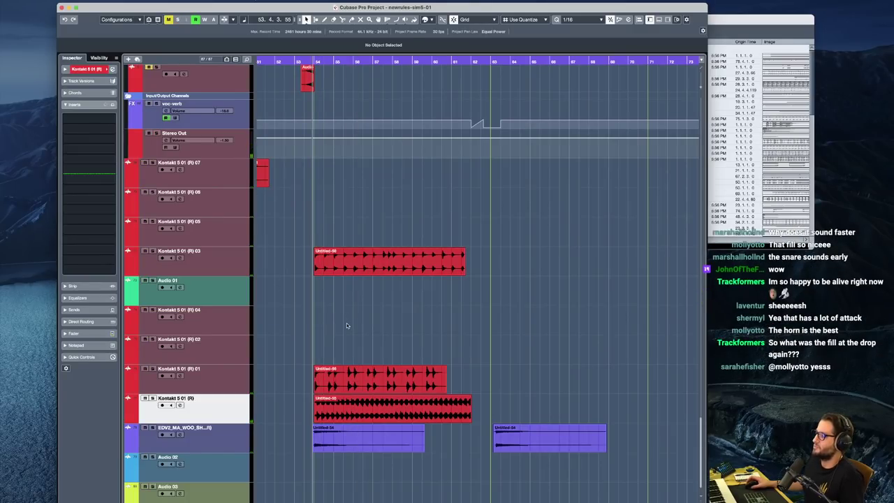
# Listen to the full mix around the Kontakt events at bar 48, select the Stereo Out track and stop playback
pyautogui.scroll(-6, 347, 324)
pyautogui.scroll(1, 350, 260)
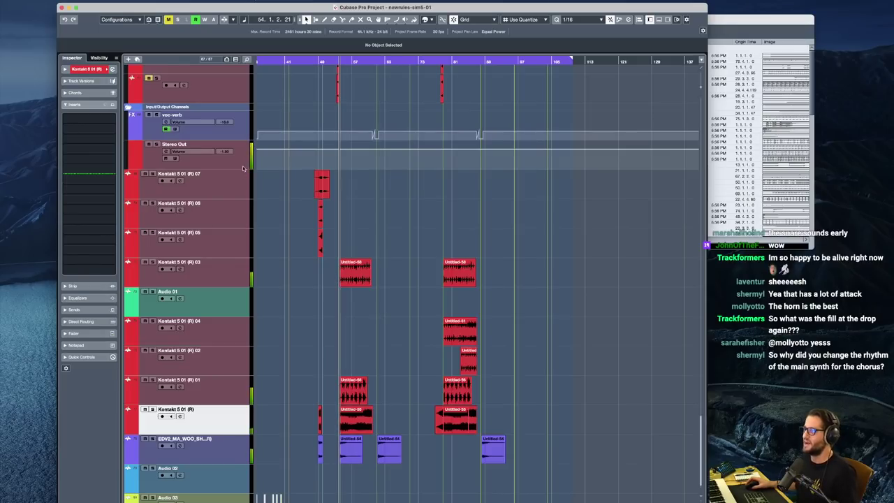
pyautogui.scroll(8, 315, 212)
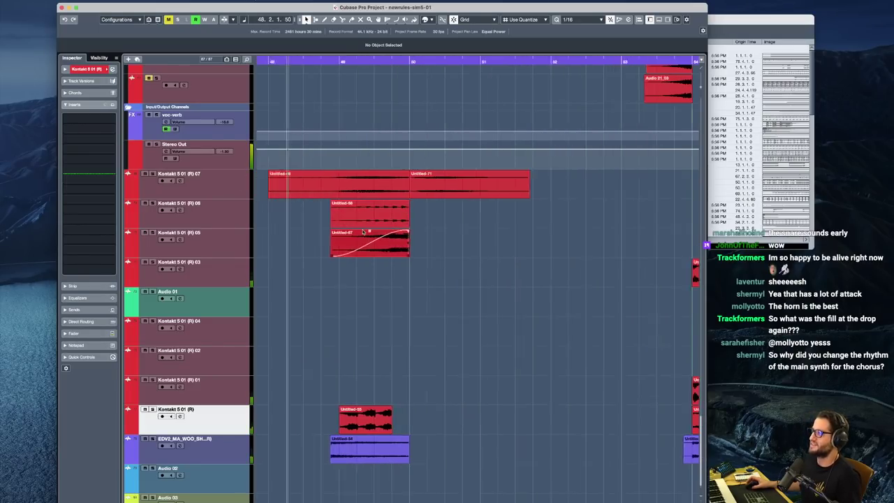
pyautogui.click(224, 190)
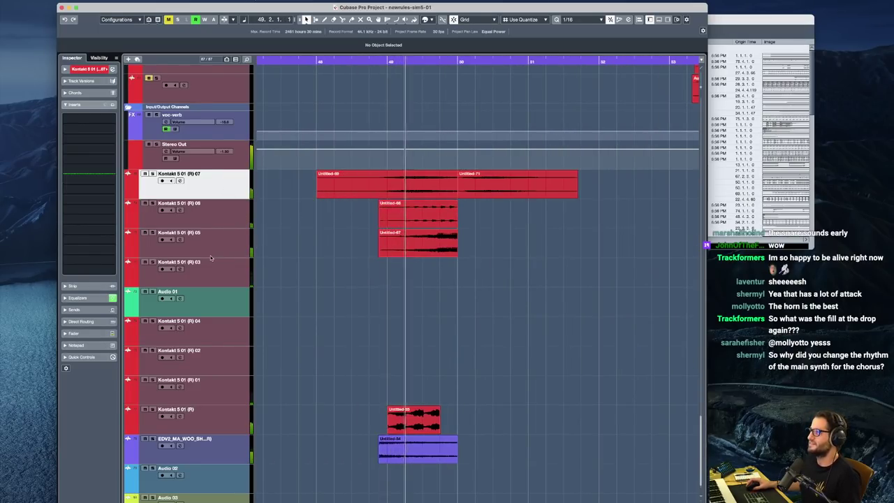
pyautogui.click(234, 160)
pyautogui.press('space')
# Look over the vocal and adlib tracks between bars 48 and 53, and return to the Kontakt tracks
pyautogui.scroll(5, 372, 259)
pyautogui.scroll(10, 372, 259)
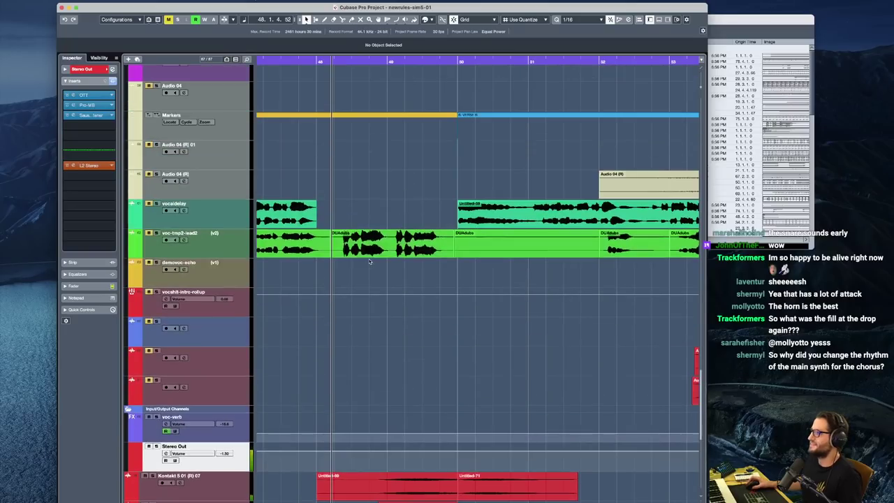
pyautogui.scroll(18, 300, 245)
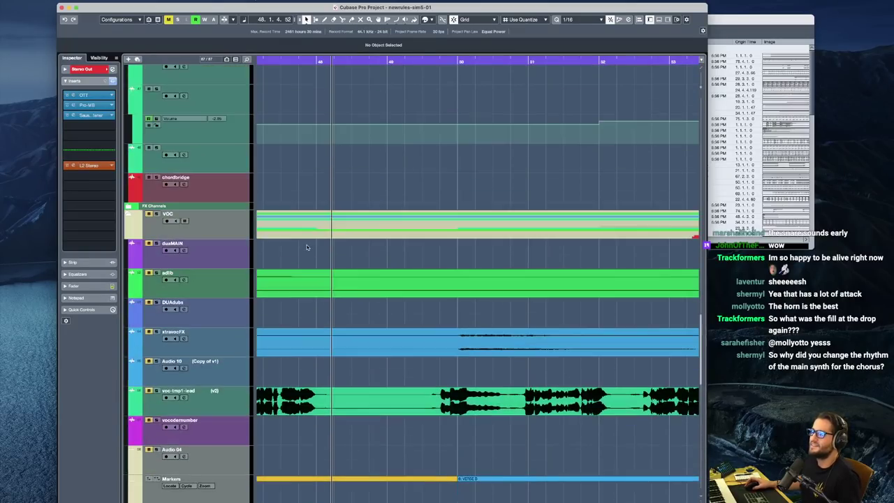
pyautogui.press('space')
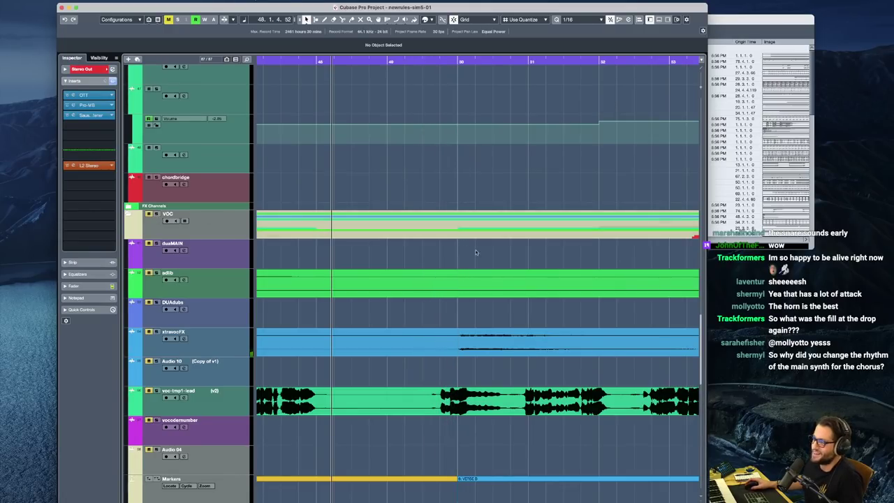
pyautogui.scroll(-4, 490, 260)
pyautogui.hscroll(2, 490, 260)
pyautogui.scroll(-12, 482, 264)
pyautogui.scroll(3, 432, 286)
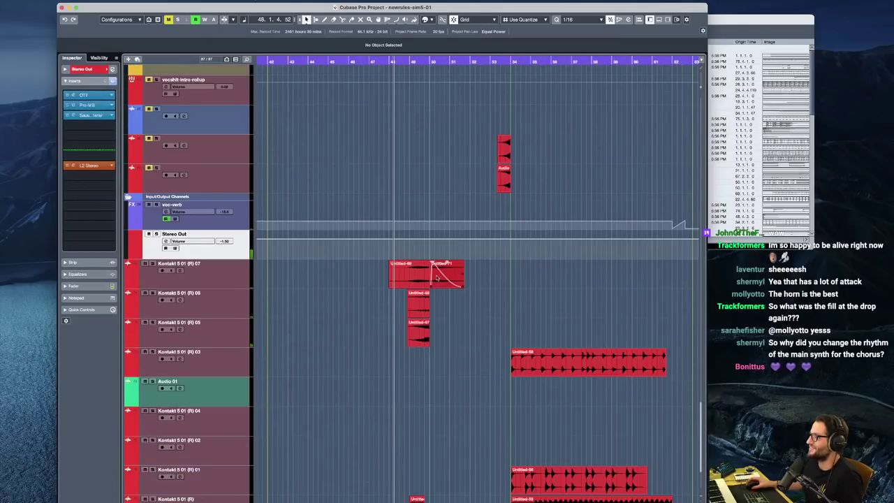
# Solo the Kontakt 5 01 (R) 07 track and replay its two events between bars 48 and 51
pyautogui.click(238, 287)
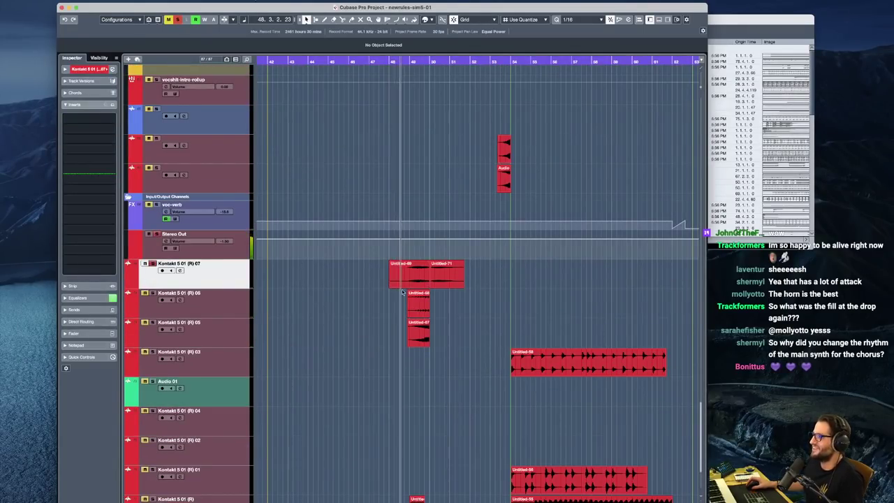
pyautogui.press('h')
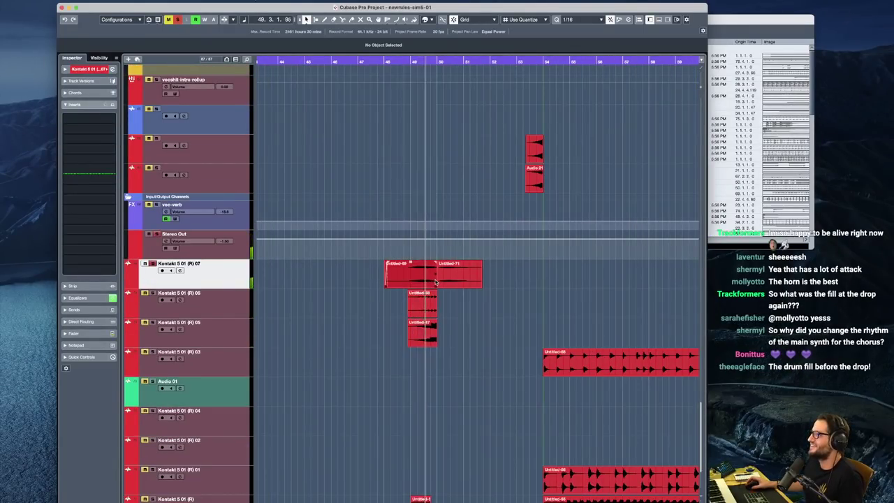
pyautogui.press('h')
pyautogui.press('h')
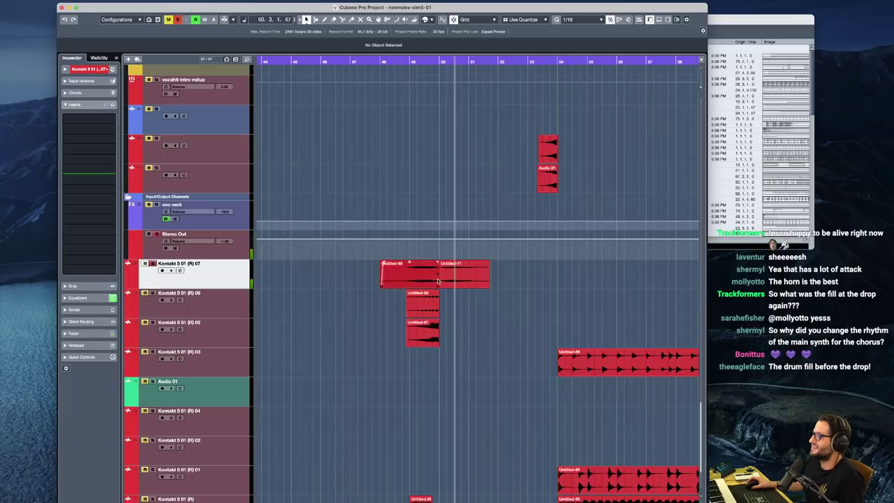
pyautogui.press('g')
pyautogui.press('g')
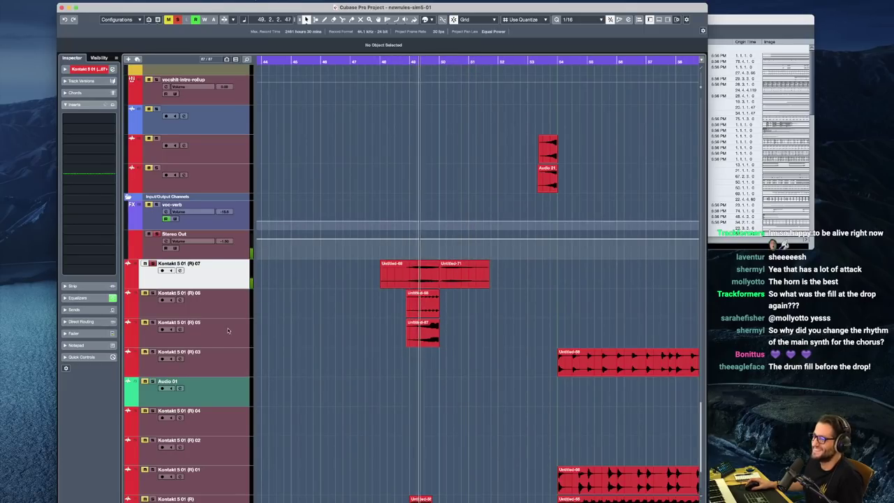
pyautogui.press('space')
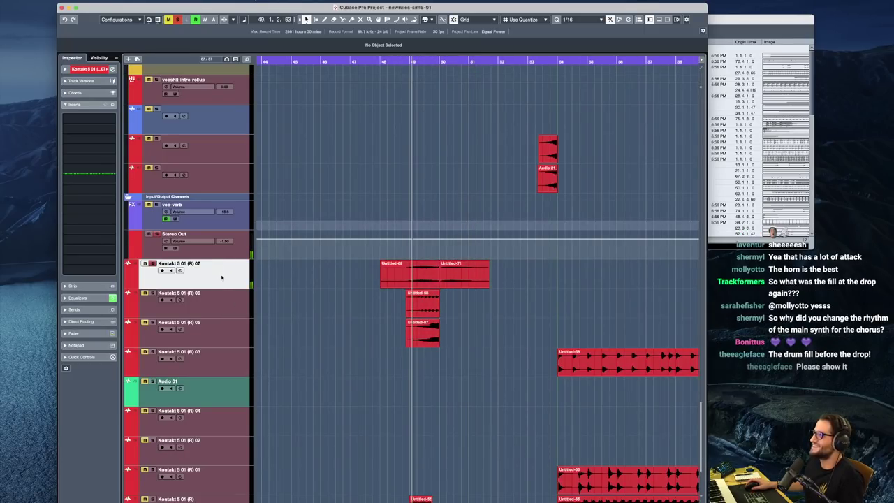
# Solo the Kontakt 5 01 (R) 06 track and replay its short event leading into bar 50
pyautogui.click(223, 312)
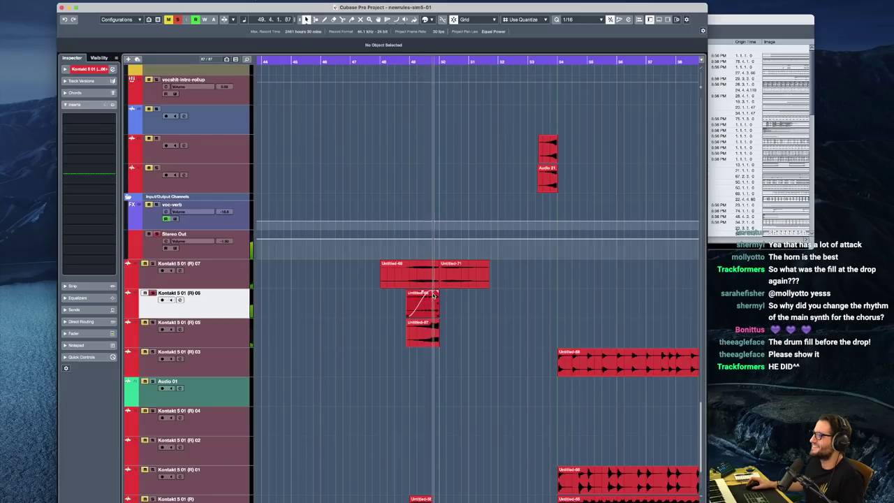
pyautogui.click(413, 306)
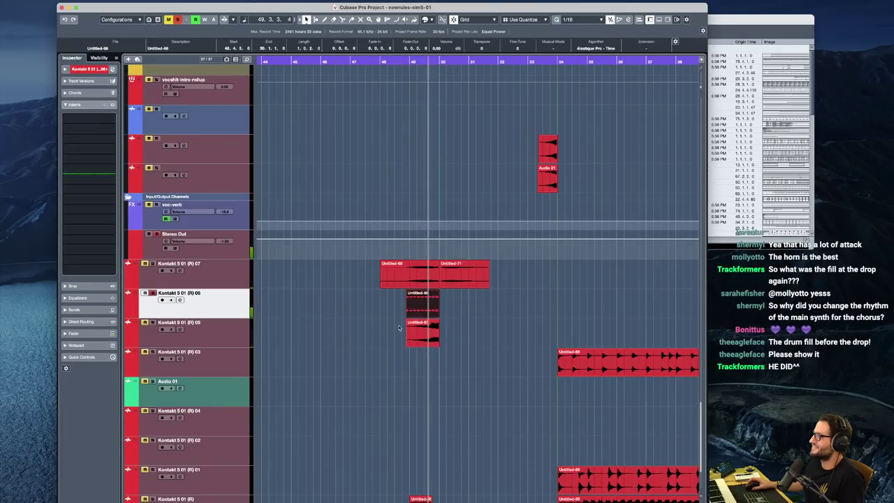
pyautogui.press('space')
pyautogui.click(401, 252)
pyautogui.scroll(5, 420, 308)
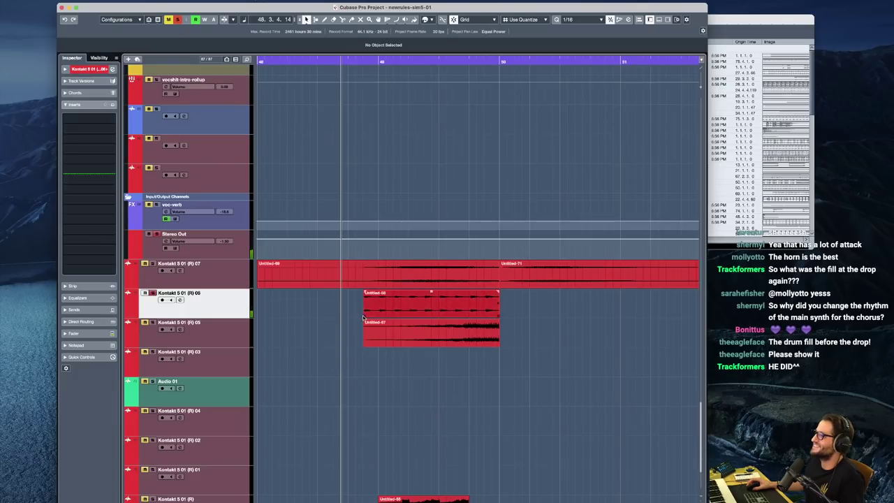
pyautogui.moveTo(364, 316); pyautogui.dragTo(297, 316)
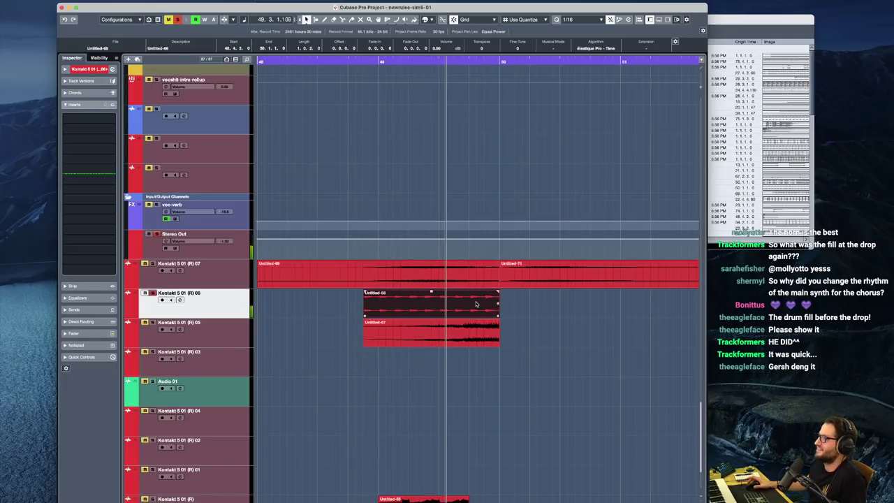
pyautogui.press('space')
# Add the Kontakt 5 01 (R) 05 track to the solo and replay its Untitled-67 event up to bar 50
pyautogui.click(153, 324)
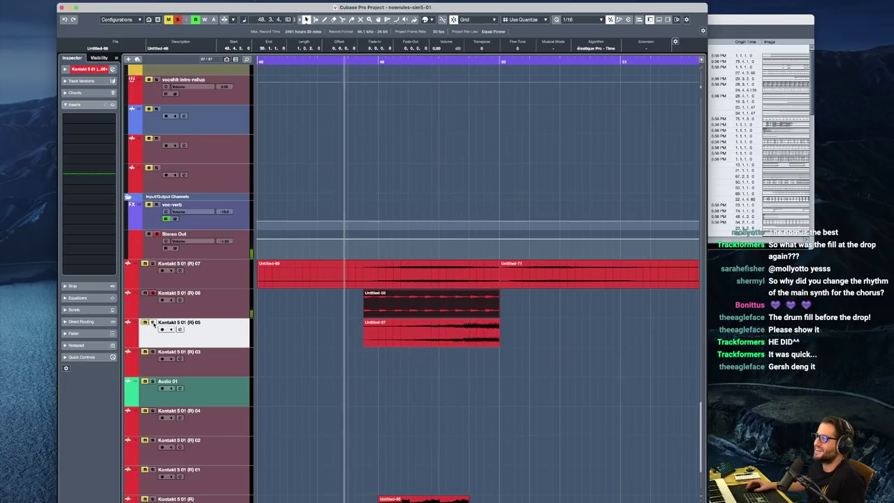
pyautogui.press('space')
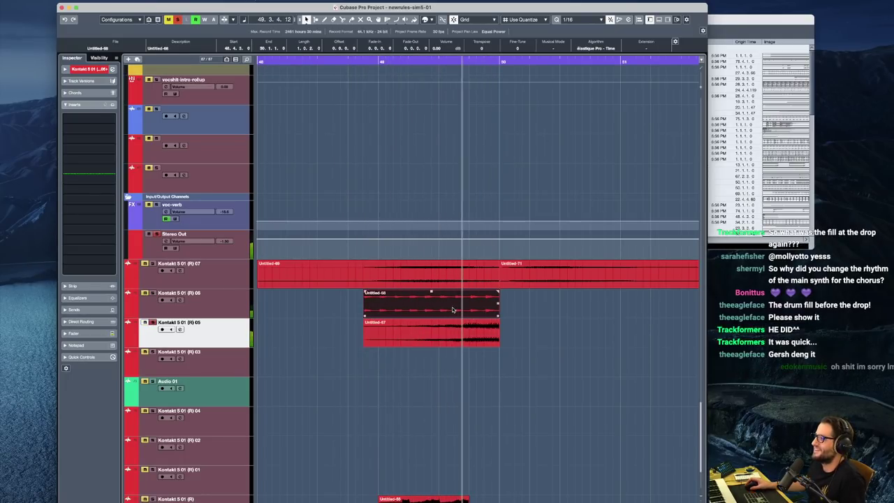
pyautogui.press('space')
pyautogui.scroll(-1, 482, 286)
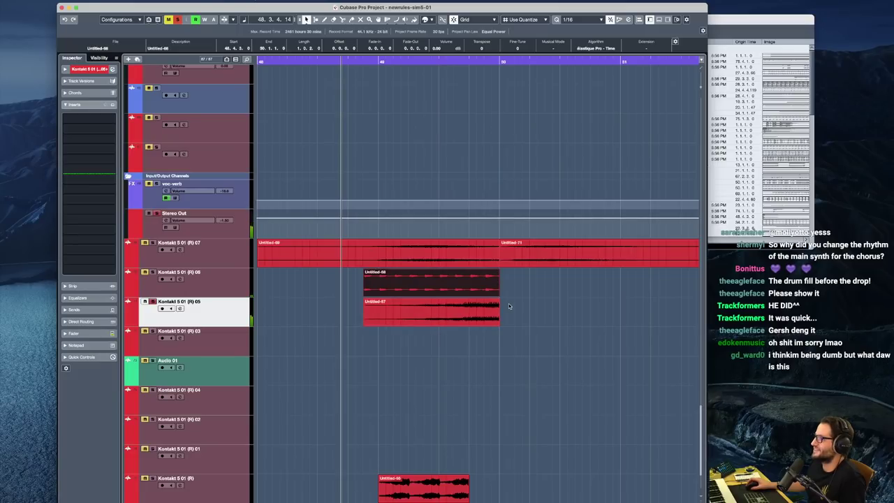
pyautogui.click(489, 309)
pyautogui.press('space')
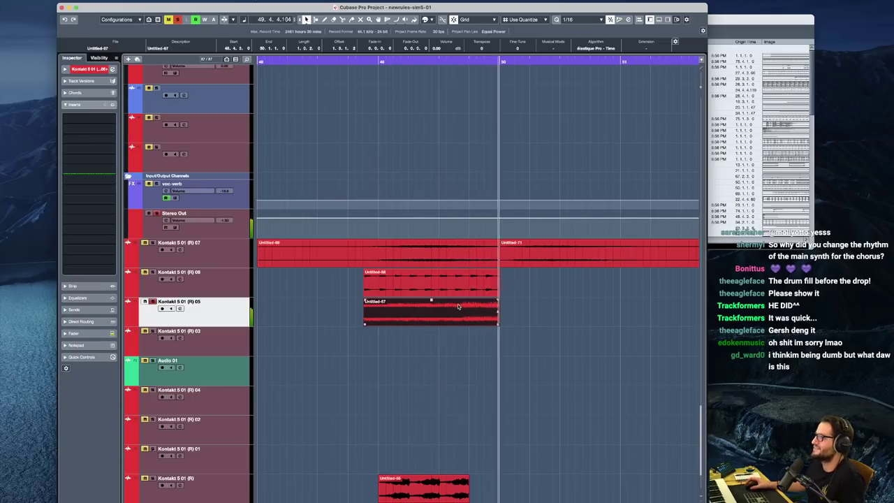
pyautogui.press('a')
pyautogui.press('space')
pyautogui.press('space')
# Solo the Kontakt 5 01 (R) 07 and 06 tracks together with 05 to compare the three layers
pyautogui.click(153, 243)
pyautogui.press('space')
pyautogui.click(154, 273)
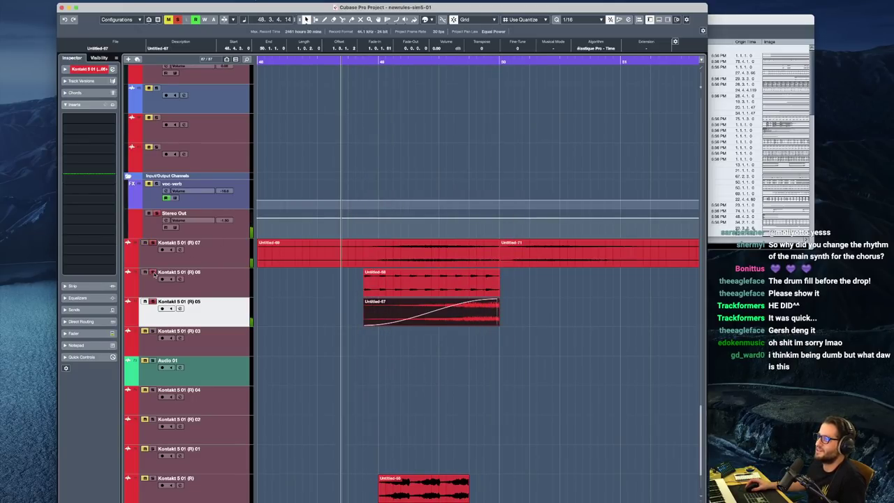
# Solo only the Kontakt 5 01 (R) track to hear its event at bar 49, and replay it within the full mix
pyautogui.scroll(-2, 298, 380)
pyautogui.click(155, 434)
pyautogui.click(153, 431)
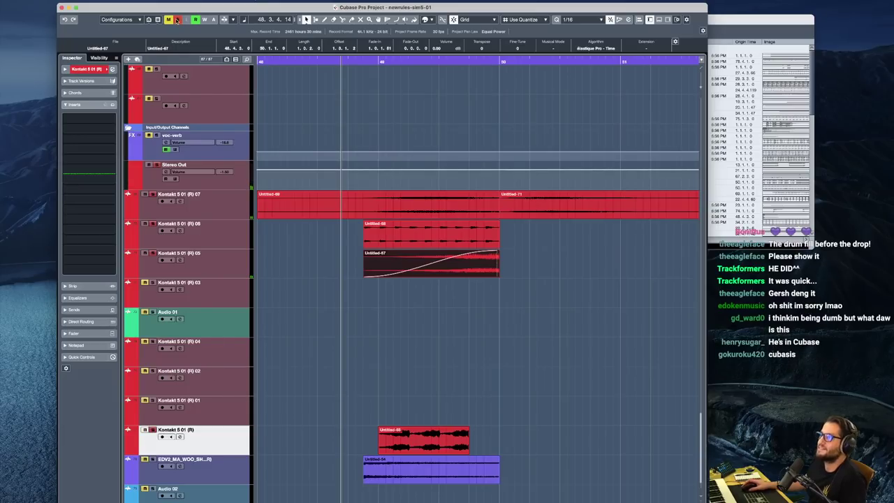
pyautogui.press('space')
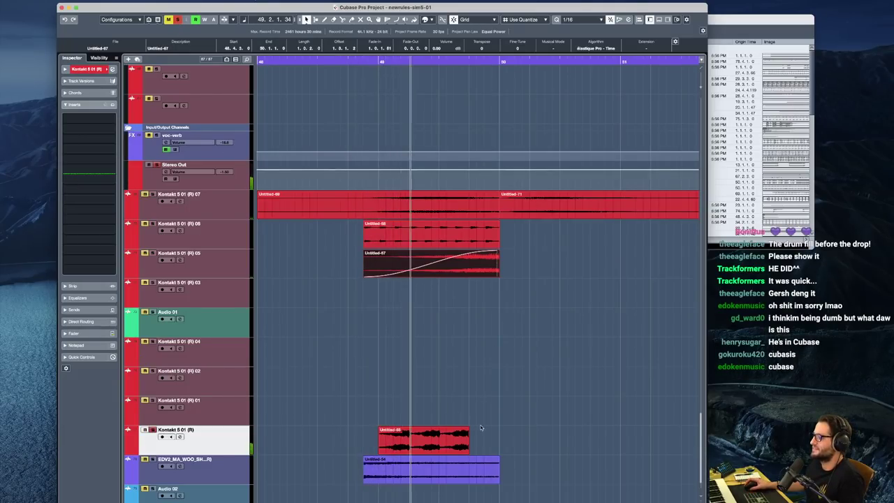
pyautogui.press('space')
pyautogui.press('space')
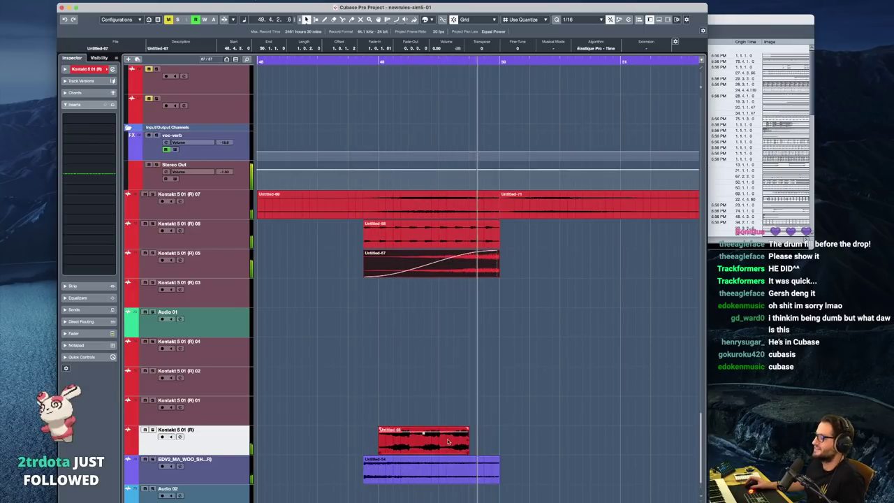
pyautogui.press('space')
# Solo the EDV2_MA_WOO track to hear its event before bar 50, and replay the full mix from bar 48
pyautogui.click(221, 470)
pyautogui.press('space')
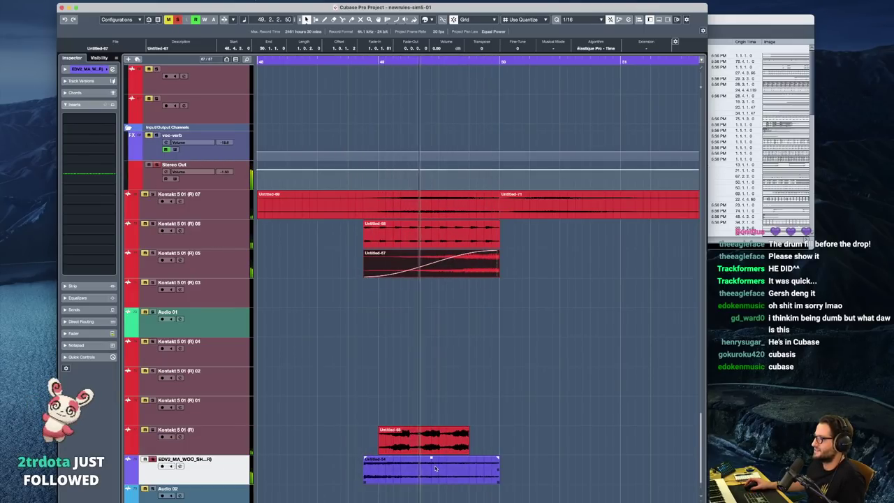
pyautogui.scroll(-4, 305, 434)
pyautogui.click(311, 410)
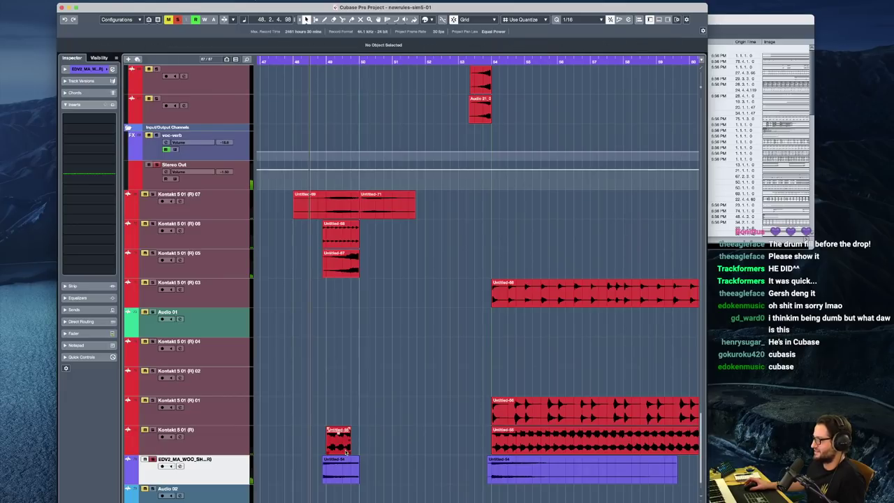
pyautogui.press('s')
pyautogui.press('space')
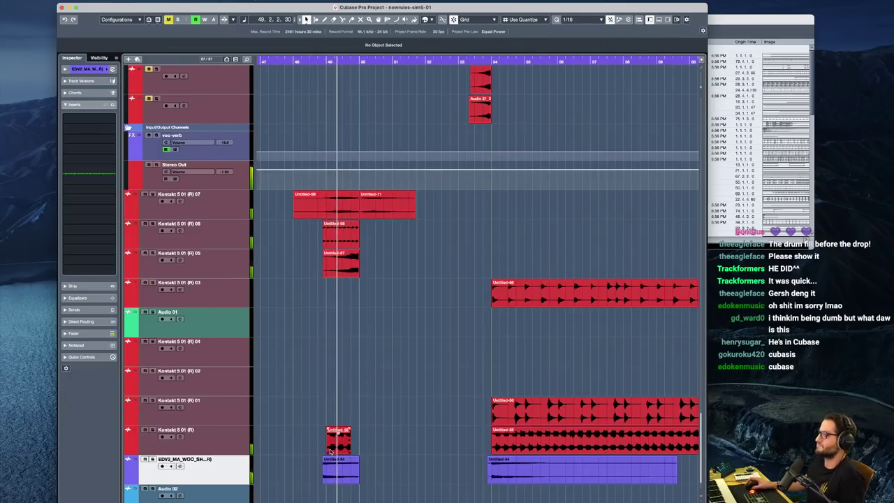
# Solo the vocshit-intro-rollup track and the unnamed tracks below it, and replay their short red events leading into bar 54
pyautogui.scroll(5, 409, 252)
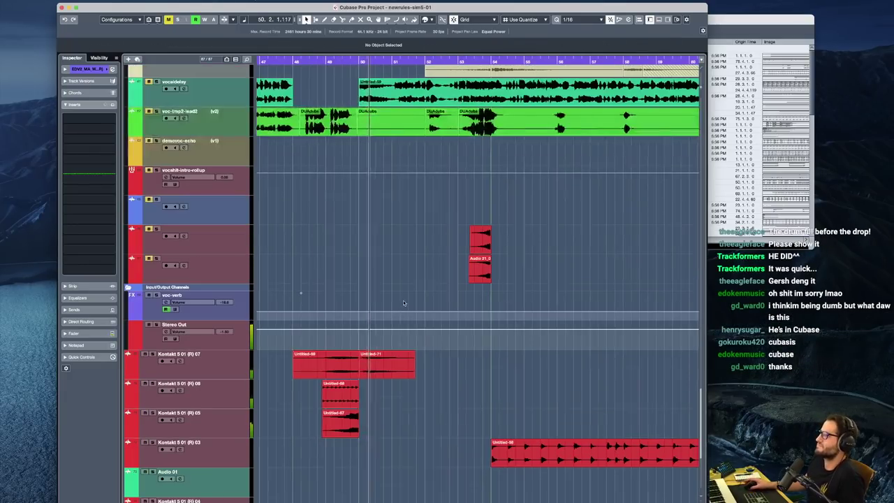
pyautogui.scroll(3, 409, 252)
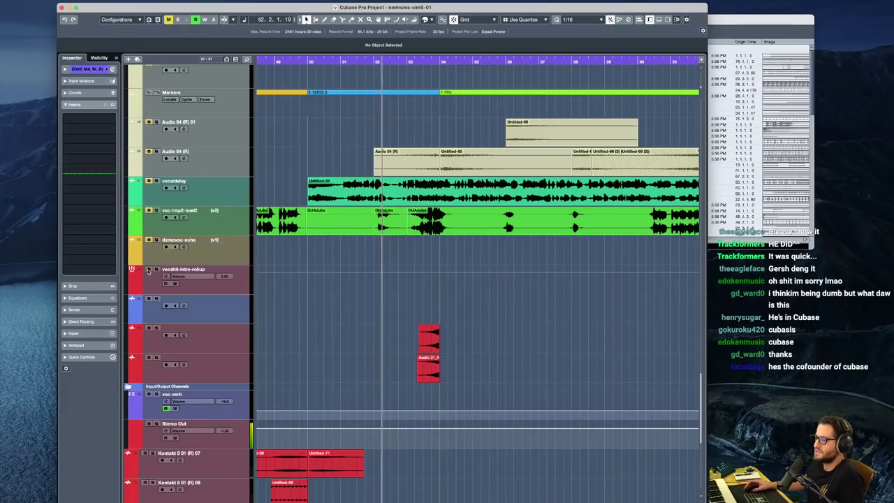
pyautogui.click(195, 286)
pyautogui.press('s')
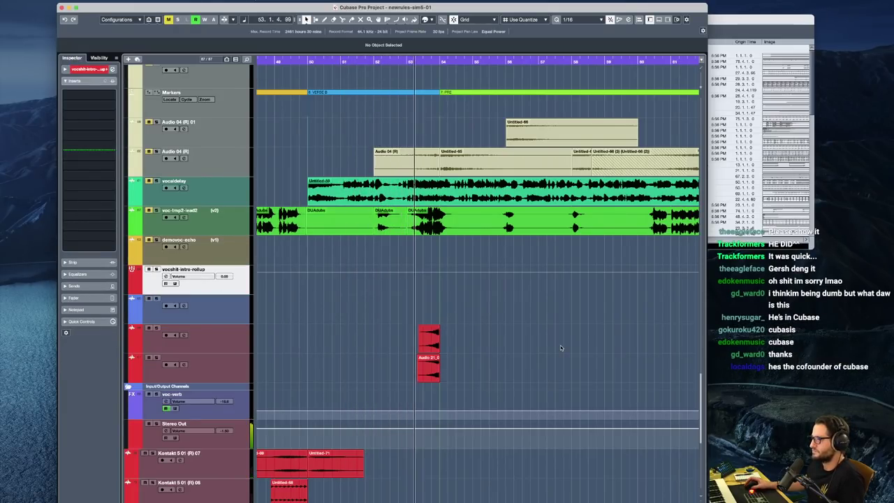
pyautogui.press('space')
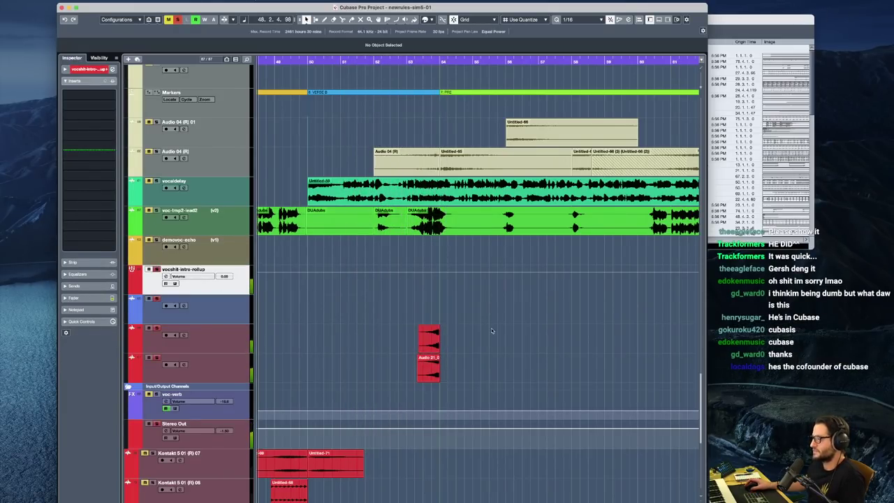
pyautogui.click(439, 336)
pyautogui.press('h')
pyautogui.press('h')
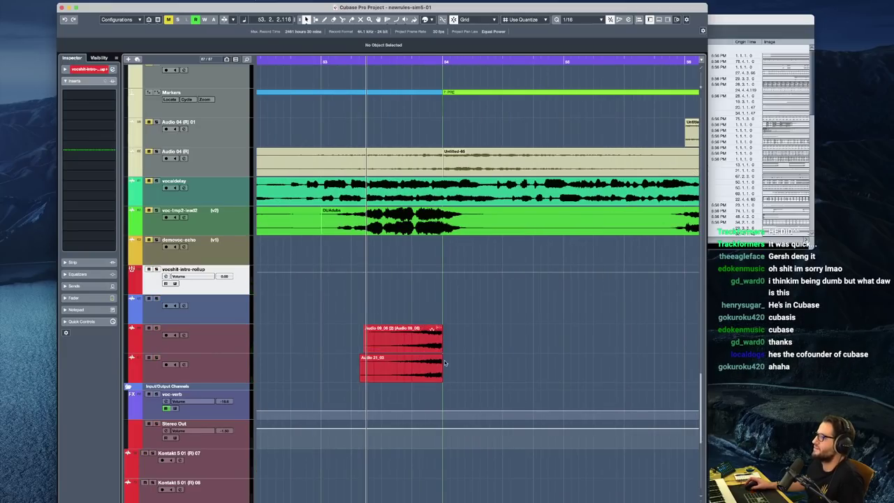
pyautogui.press('space')
# Remove the fade-in from the Audio 09_06 event and extend it to run from 52.3.4 to shortly before bar 56
pyautogui.click(219, 346)
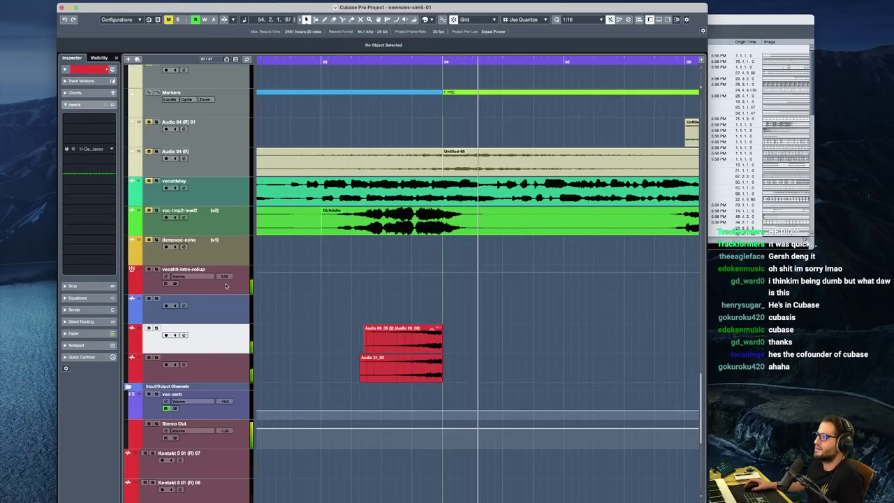
pyautogui.click(225, 286)
pyautogui.press('s')
pyautogui.click(359, 312)
pyautogui.click(403, 331)
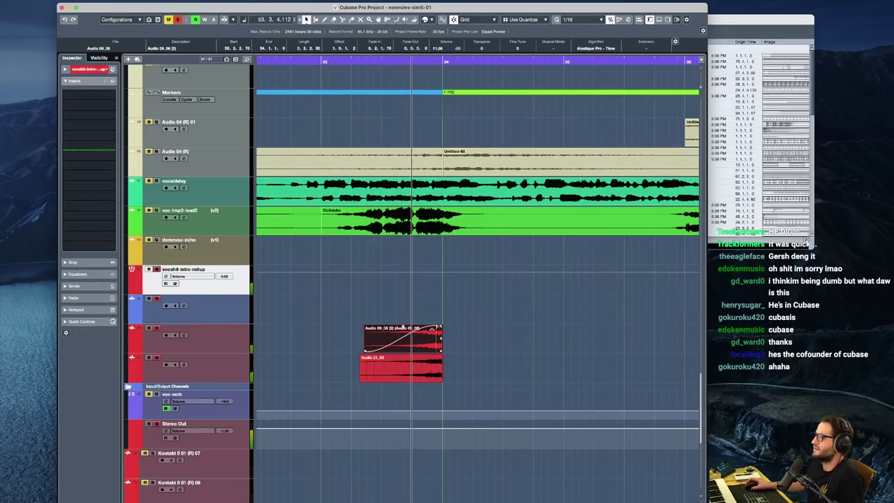
pyautogui.moveTo(437, 328); pyautogui.dragTo(285, 350)
pyautogui.press('space')
pyautogui.moveTo(441, 349); pyautogui.dragTo(654, 348)
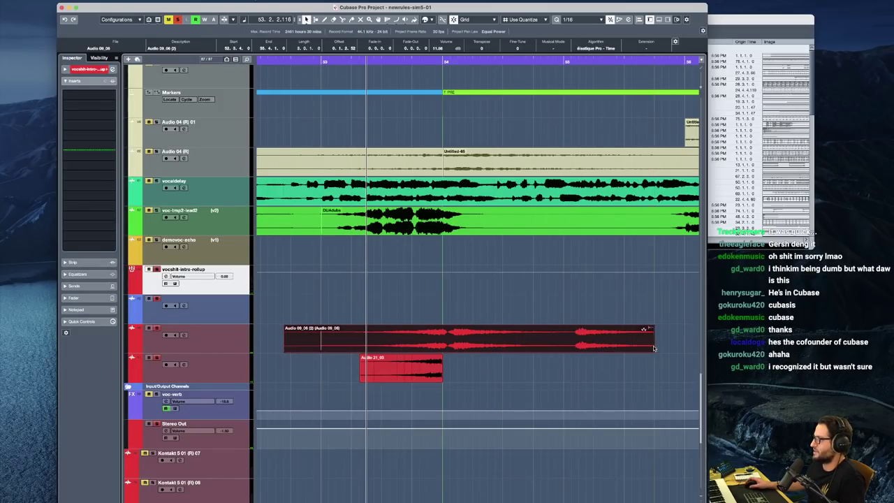
pyautogui.click(453, 312)
# Solo the vocodernumber track to hear its event starting at bar 54
pyautogui.scroll(5, 475, 328)
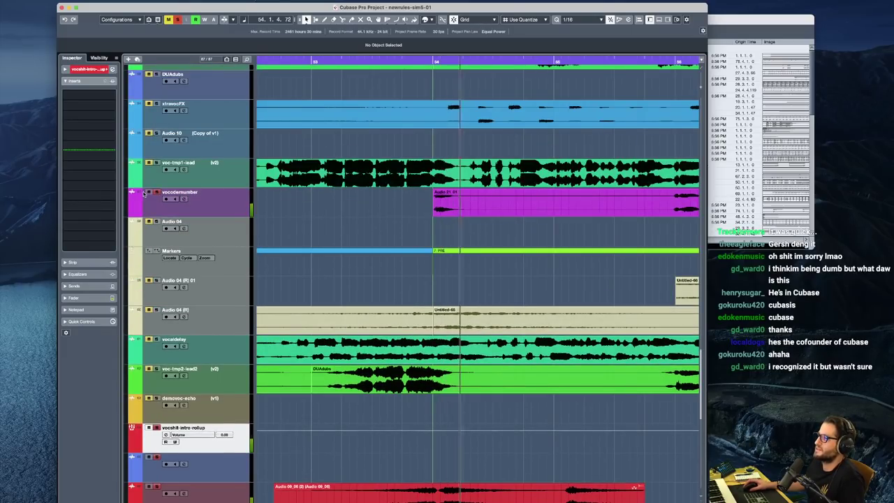
pyautogui.press('space')
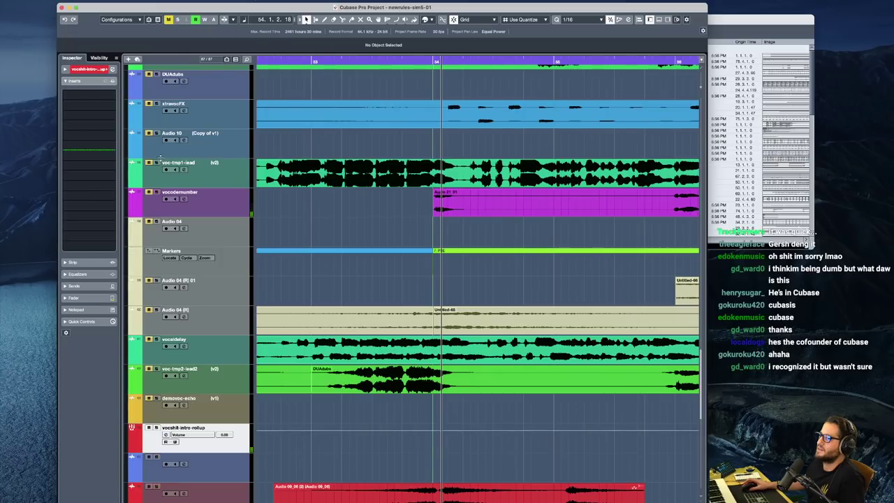
pyautogui.click(195, 206)
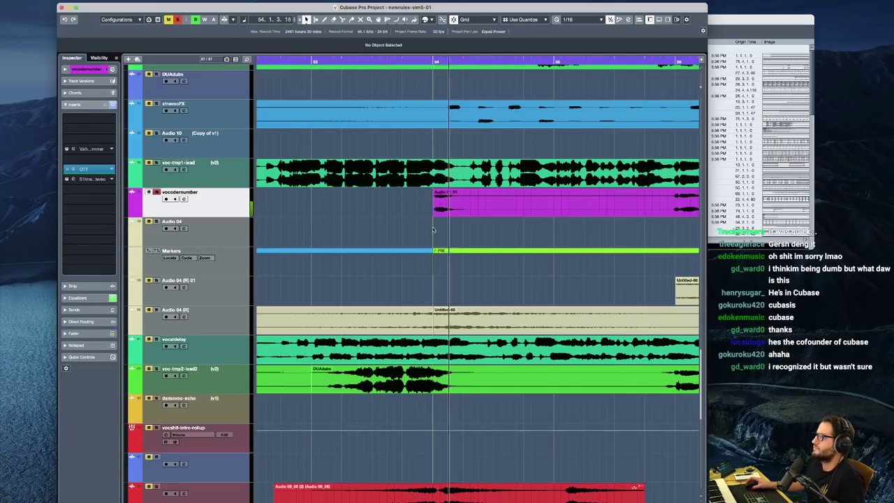
# Solo the track holding the Audio 09_06 event and extend the event's end to about 56.2.2
pyautogui.scroll(-3, 433, 230)
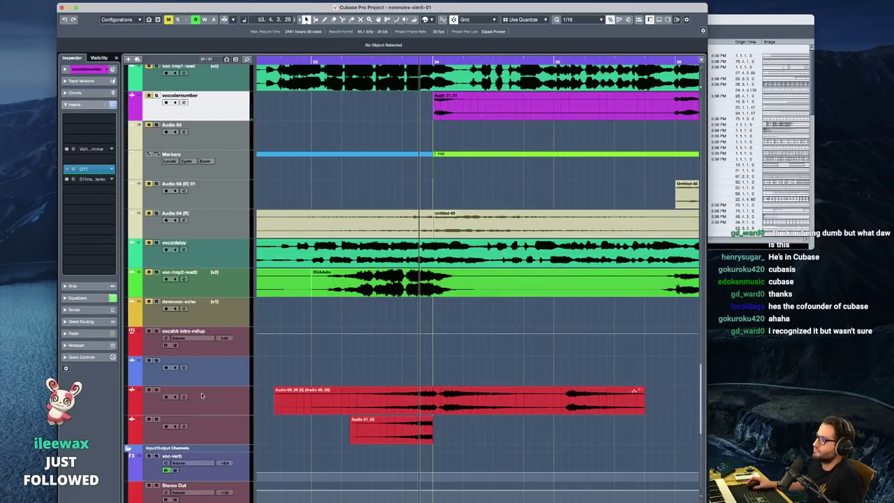
pyautogui.click(232, 400)
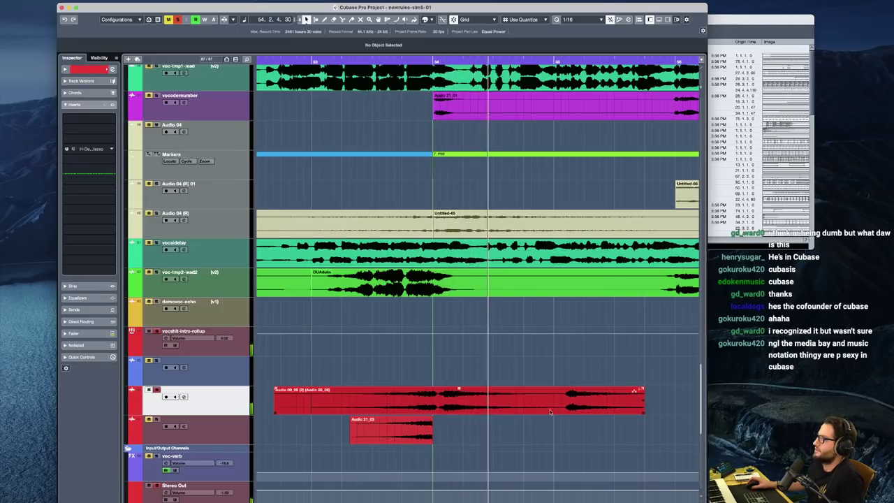
pyautogui.moveTo(643, 412)
pyautogui.mouseDown()
pyautogui.moveTo(660, 414)
pyautogui.moveTo(651, 414)
pyautogui.mouseUp()
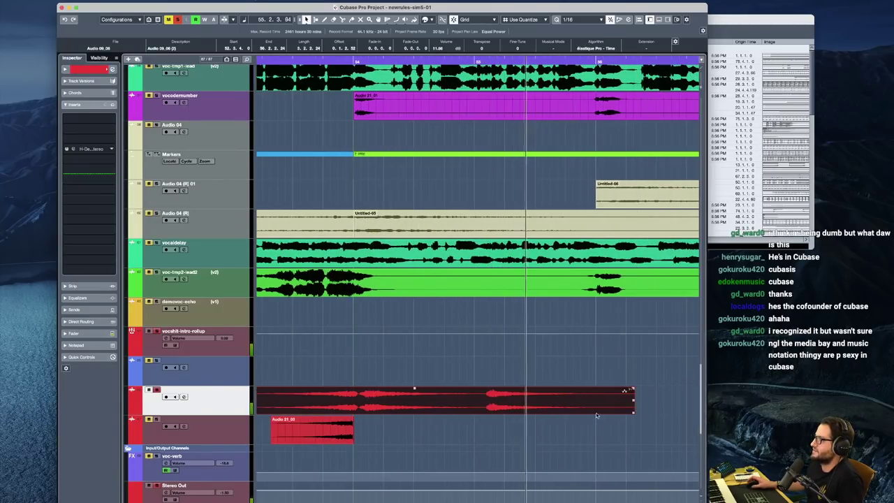
pyautogui.hscroll(-5, 552, 405)
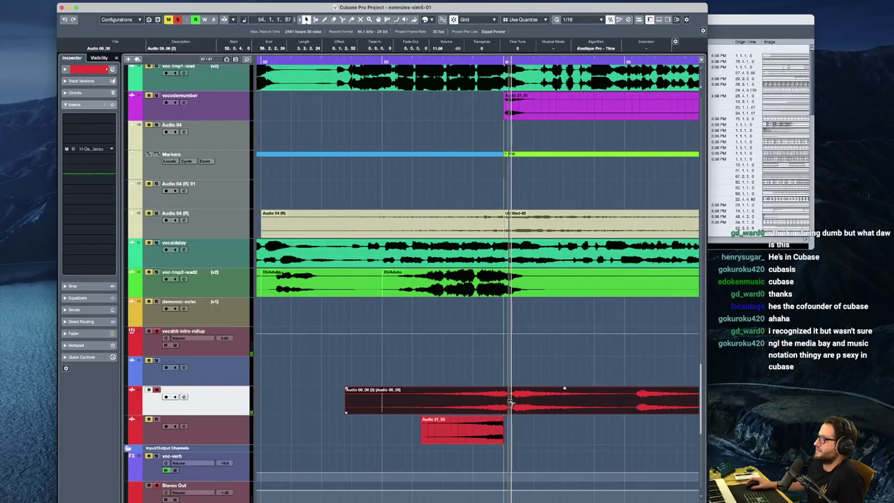
# Split the Audio 09_06 event just after bar 54
pyautogui.keyDown('alt'); pyautogui.click(510, 402); pyautogui.keyUp('alt')
pyautogui.press('super+z')
pyautogui.keyDown('alt'); pyautogui.click(510, 399); pyautogui.keyUp('alt')
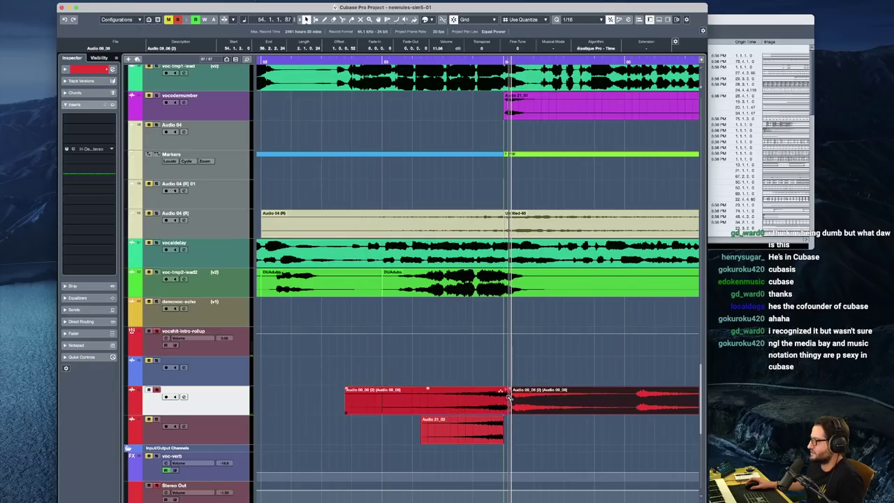
# Try reversing the first piece of the split Audio 09_06 event, replay it, and undo the reversal
pyautogui.click(489, 407)
pyautogui.click(362, 378)
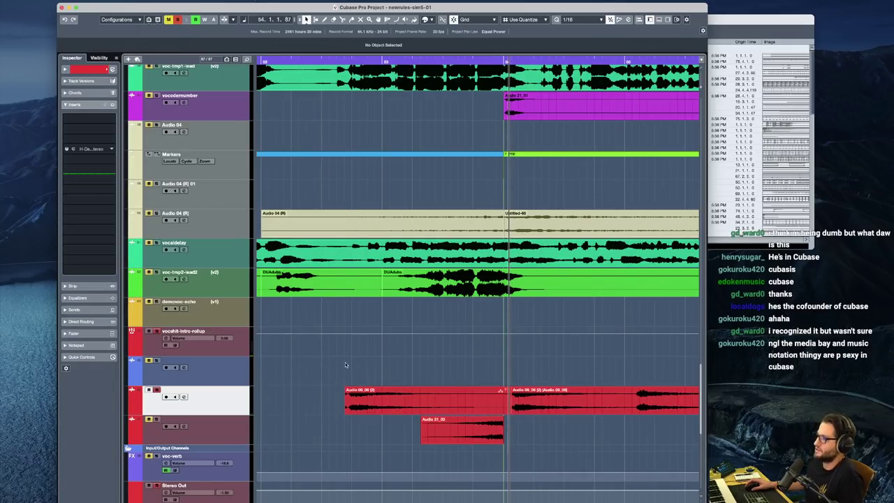
pyautogui.press('space')
pyautogui.press('space')
pyautogui.press('super+z')
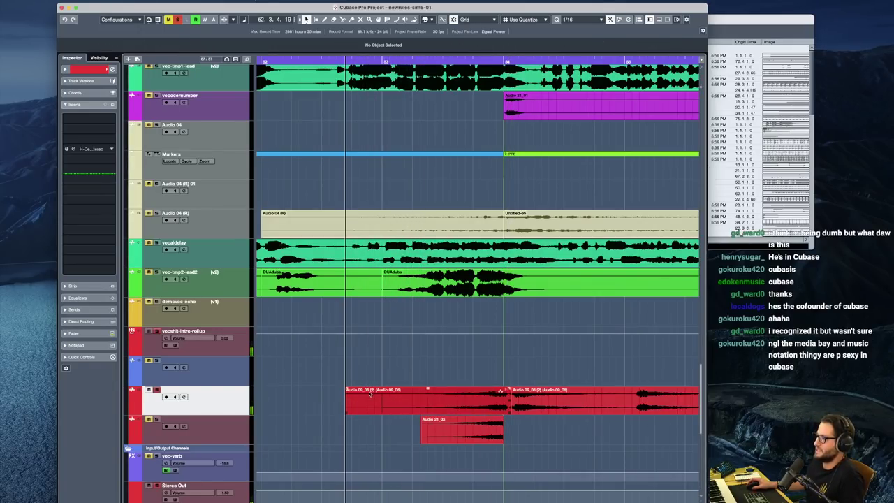
# Replay the first Audio 09_06 piece and trim its end back to bar 54
pyautogui.click(413, 380)
pyautogui.press('space')
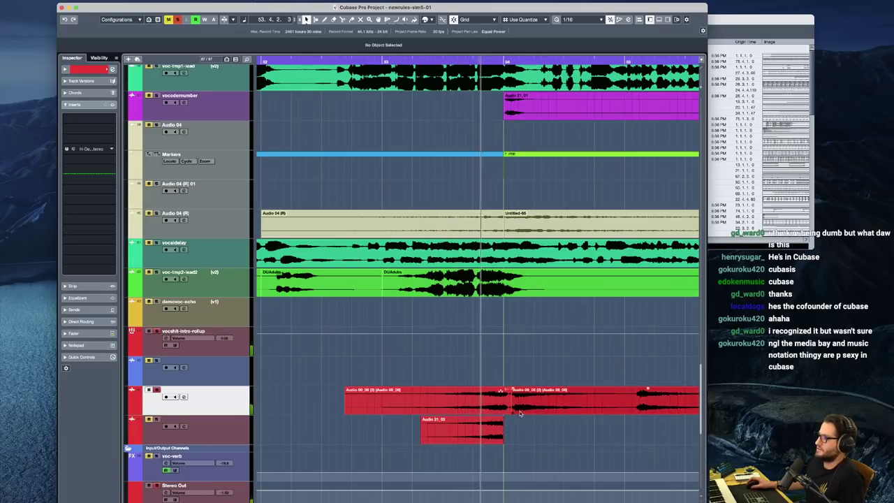
pyautogui.press('space')
pyautogui.moveTo(512, 413); pyautogui.dragTo(504, 413)
# Solo the track with the Audio 21_03 event, remove the event's fade-in, and extend its start back to bar 52
pyautogui.click(216, 430)
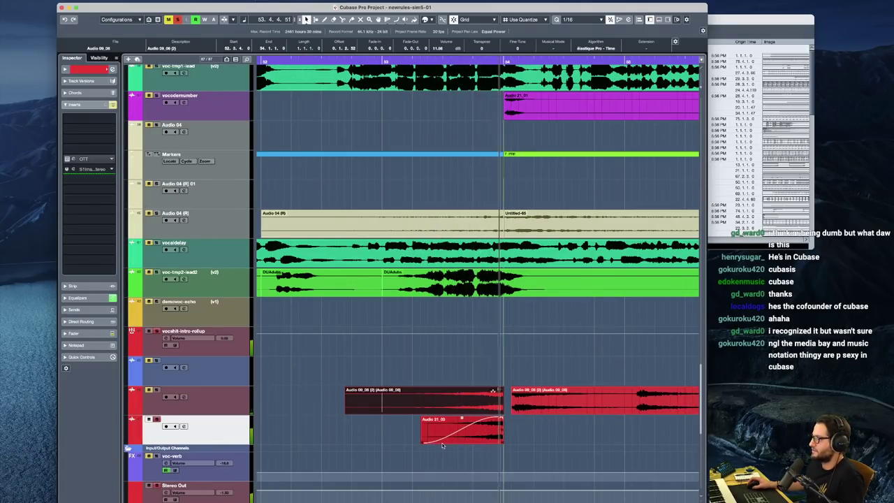
pyautogui.moveTo(500, 418); pyautogui.dragTo(345, 420)
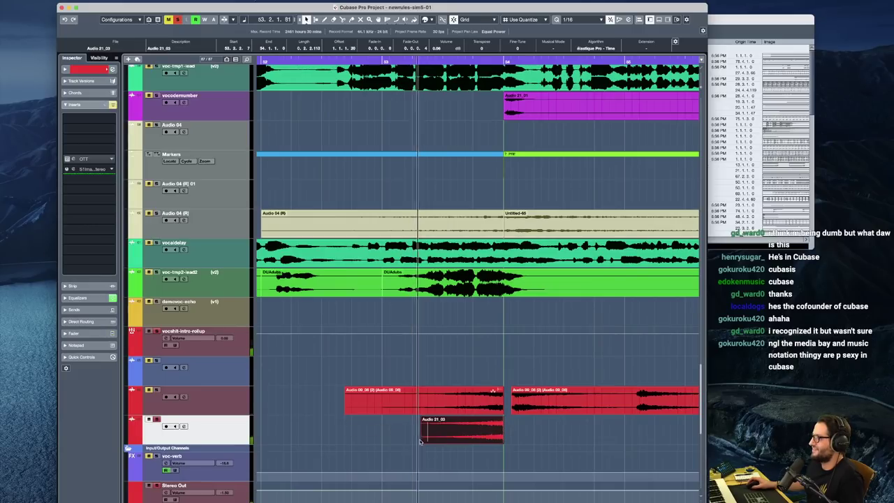
pyautogui.moveTo(422, 441); pyautogui.dragTo(262, 442)
pyautogui.press('space')
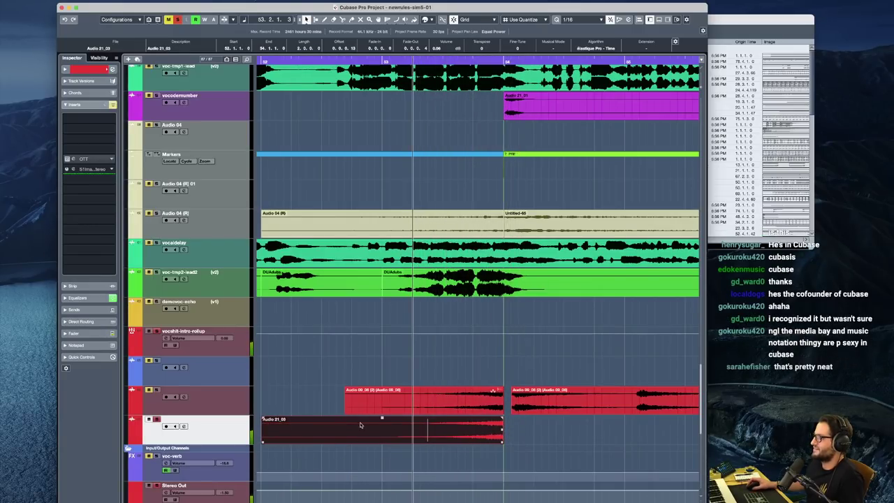
# Replay the Audio 21_03 event, try extending its end slightly past bar 54, and undo its length changes
pyautogui.click(371, 368)
pyautogui.press('space')
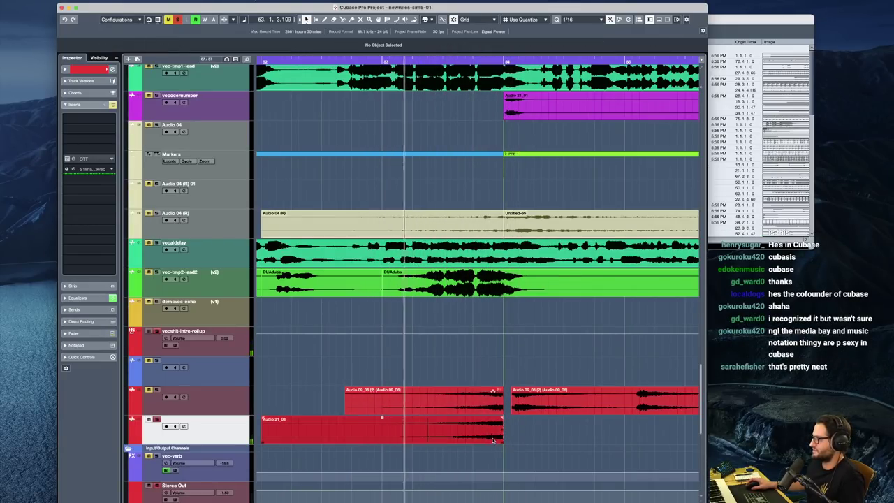
pyautogui.moveTo(500, 440); pyautogui.dragTo(531, 441)
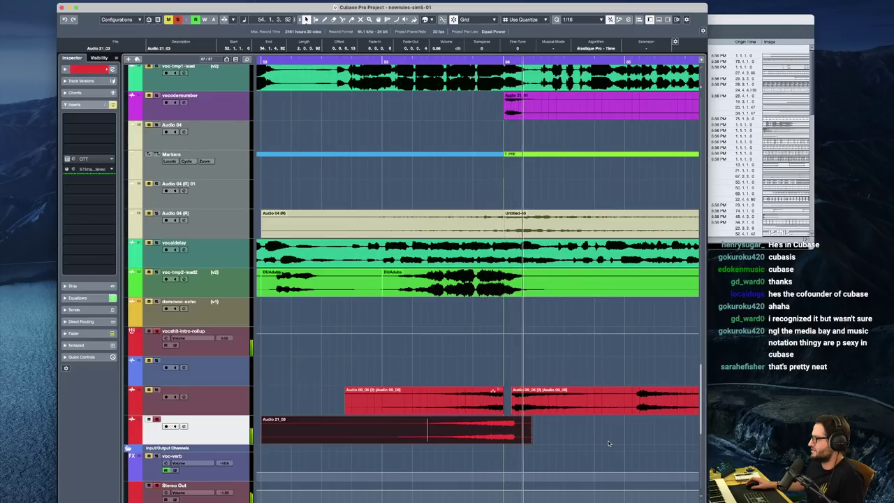
pyautogui.hotkey('ctrl', 'z')
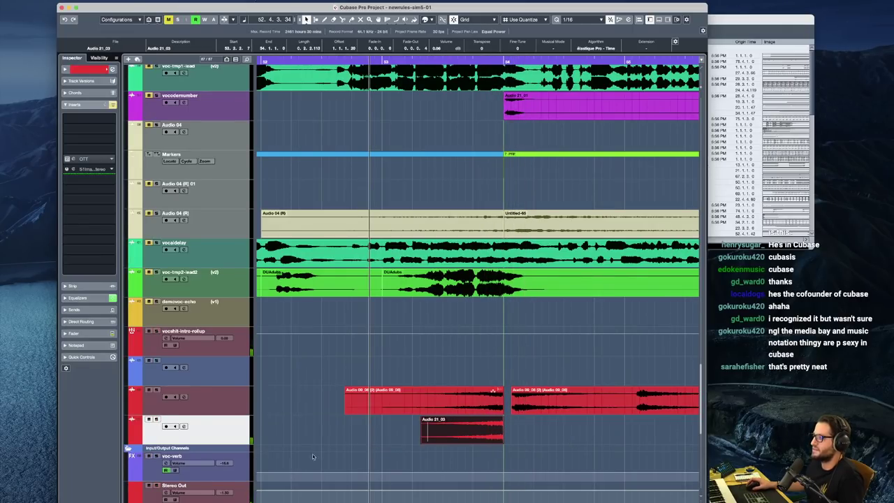
# Replay the transition into bar 54 in the full mix and delete the Audio 09_06 piece after it
pyautogui.click(461, 370)
pyautogui.press('space')
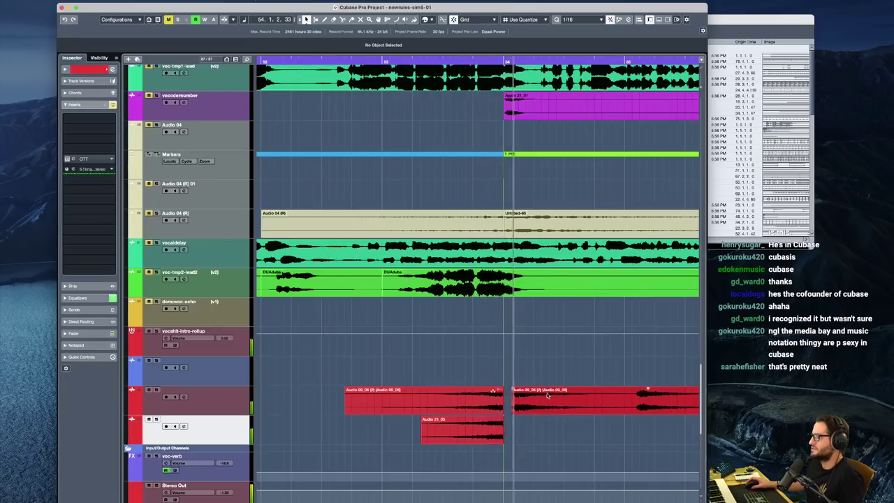
pyautogui.press('g')
pyautogui.press('g')
pyautogui.press('g')
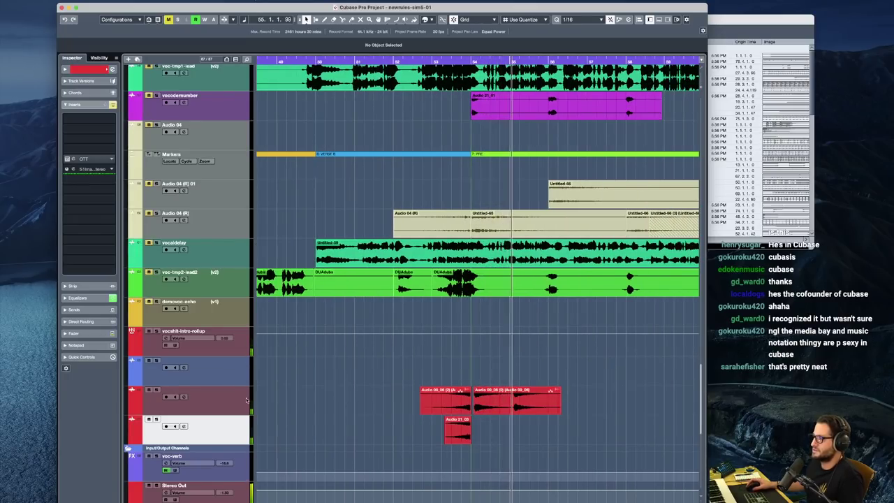
pyautogui.click(511, 411)
pyautogui.press('Delete')
# Solo the Audio 04 (R) and Audio 04 (R) 01 tracks to hear their events in the PRE section, and replay the full mix
pyautogui.press('g')
pyautogui.press('g')
pyautogui.press('g')
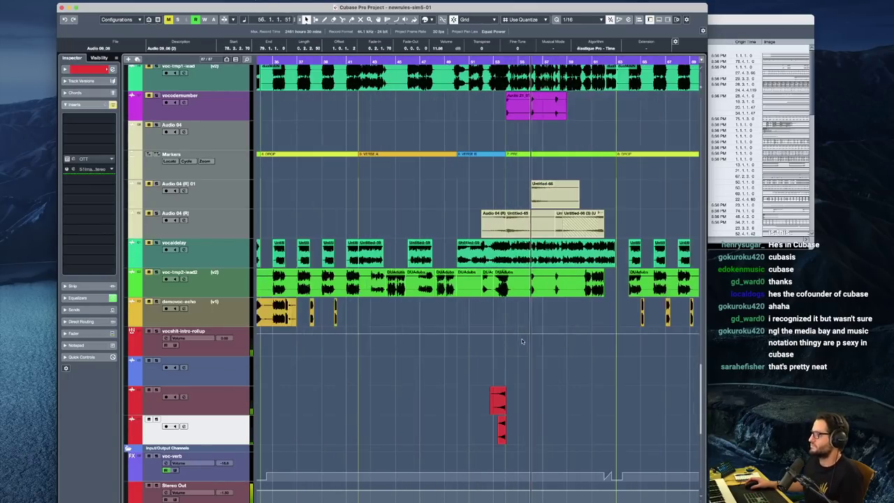
pyautogui.press('g')
pyautogui.scroll(5, 511, 364)
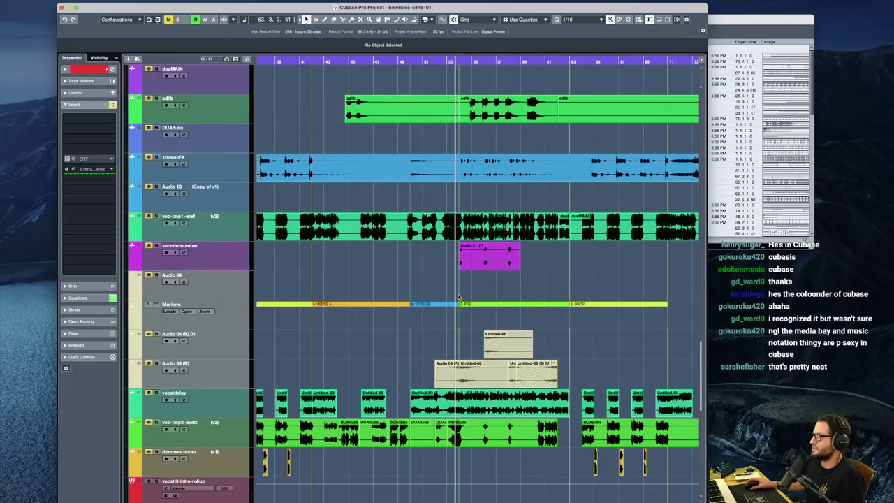
pyautogui.hscroll(1, 460, 313)
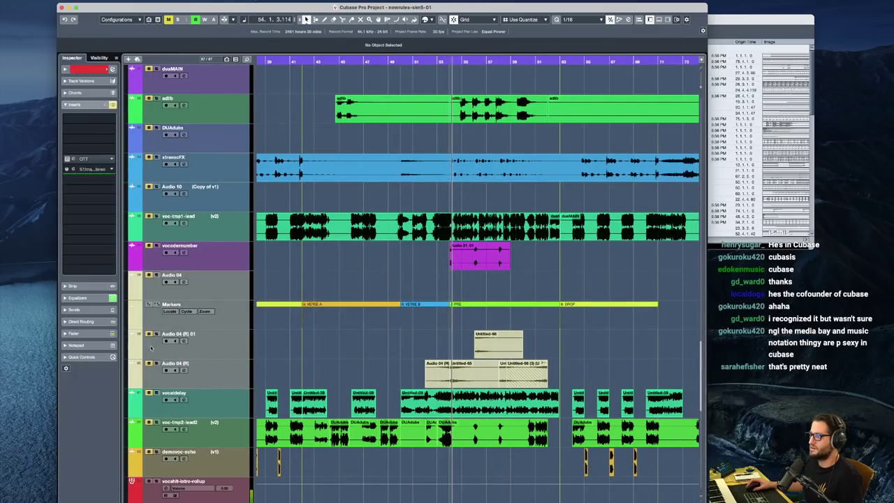
pyautogui.click(154, 374)
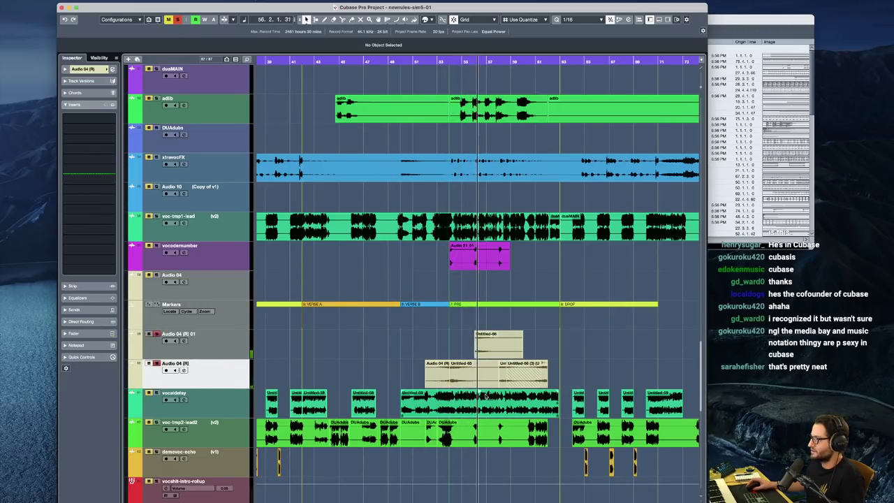
pyautogui.scroll(-1, 486, 395)
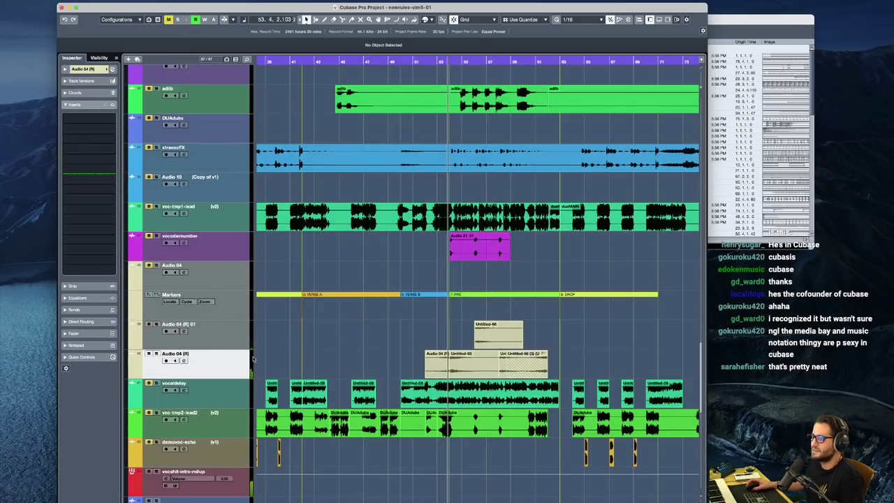
# Select the Audio 04 (R) 01 and Audio 04 (R) tracks together, adjust their volume, and replay from around bar 53
pyautogui.click(238, 337)
pyautogui.keyDown('shift'); pyautogui.click(240, 365); pyautogui.keyUp('shift')
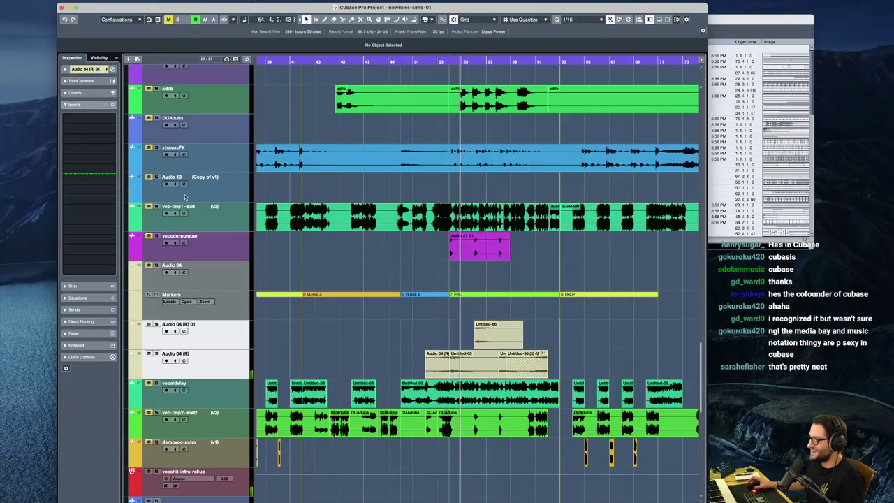
pyautogui.click(103, 71)
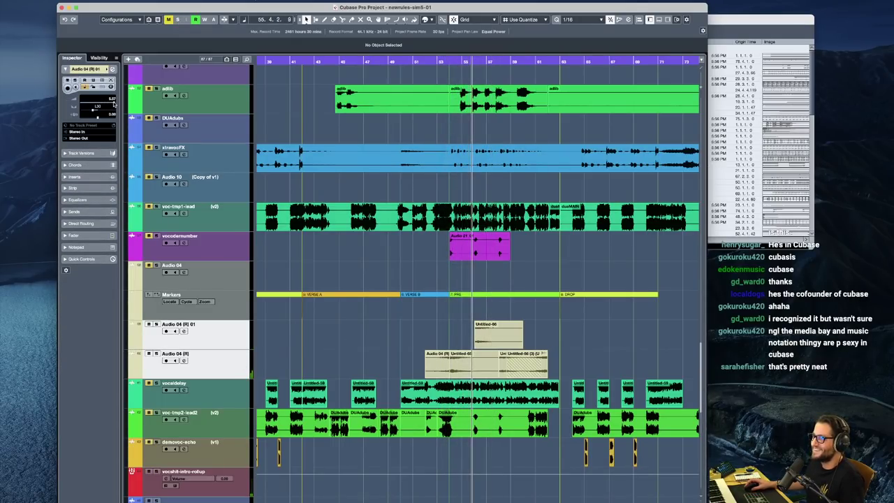
pyautogui.moveTo(115, 104); pyautogui.dragTo(107, 105)
pyautogui.press('space')
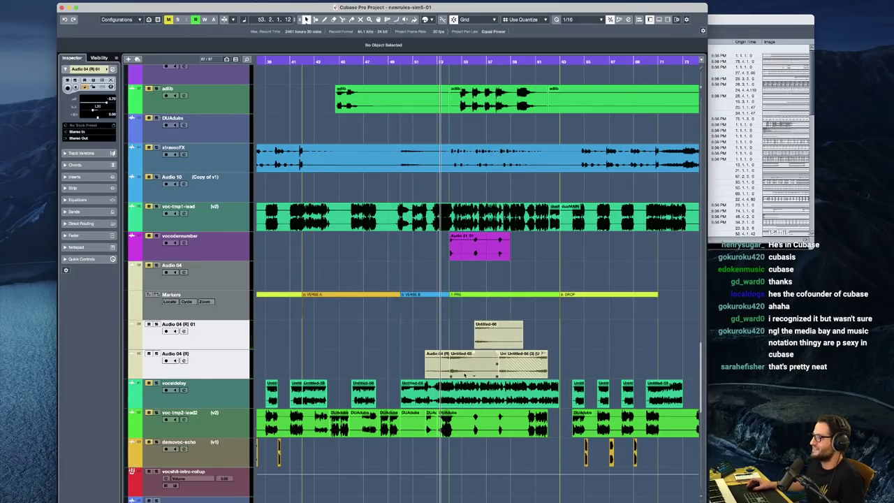
# Solo the Kontakt 5 01 (R) 03 track and play its event in the section starting at bar 54
pyautogui.scroll(-15, 464, 374)
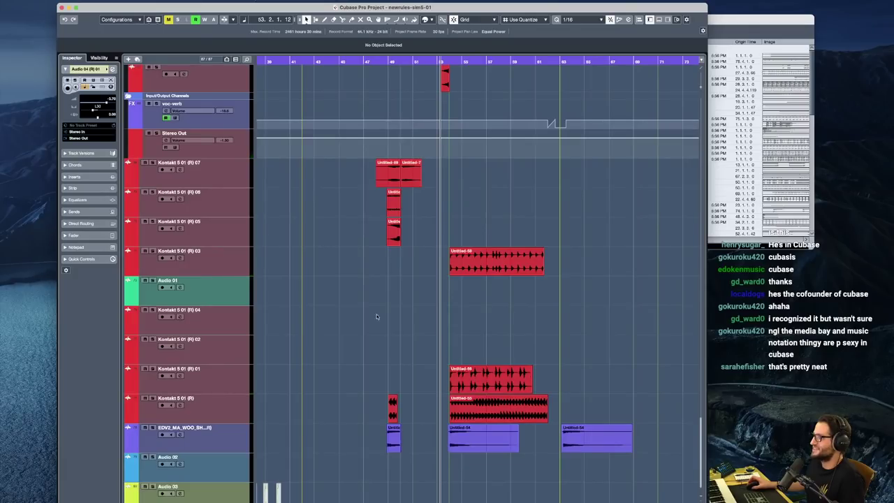
pyautogui.press('space')
pyautogui.click(202, 261)
pyautogui.press('s')
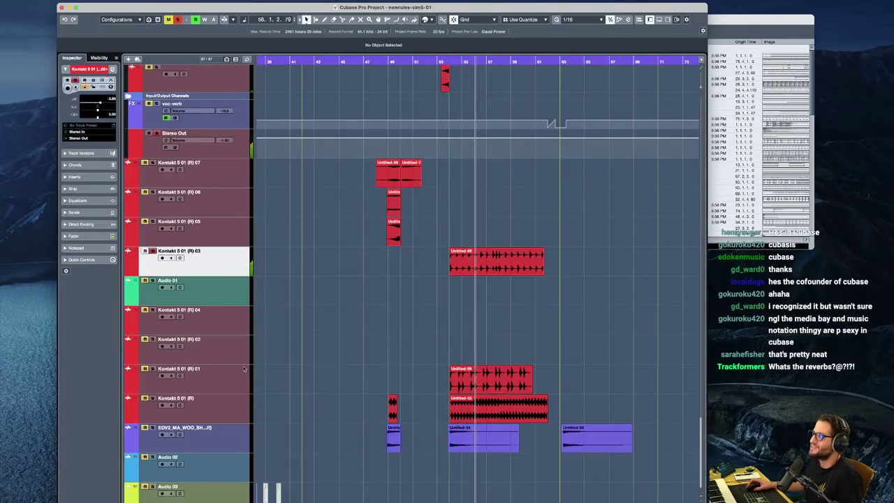
pyautogui.press('space')
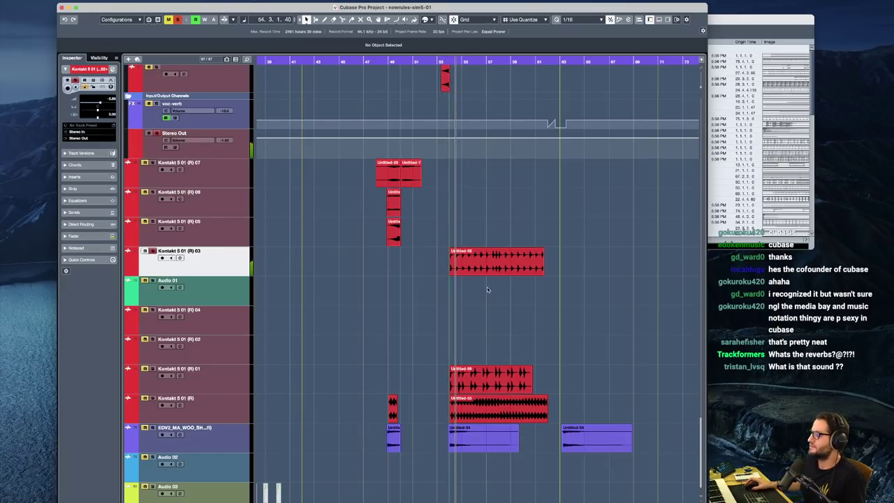
# Add Kontakt 5 01 (R) 01 and Kontakt 5 01 (R) to the solo and replay the layers around bar 54
pyautogui.scroll(5, 475, 276)
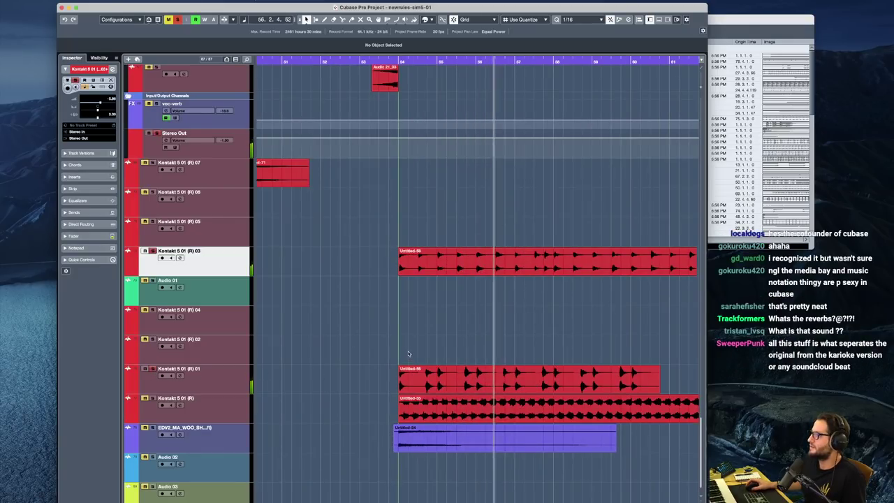
pyautogui.press('space')
pyautogui.click(392, 314)
pyautogui.press('space')
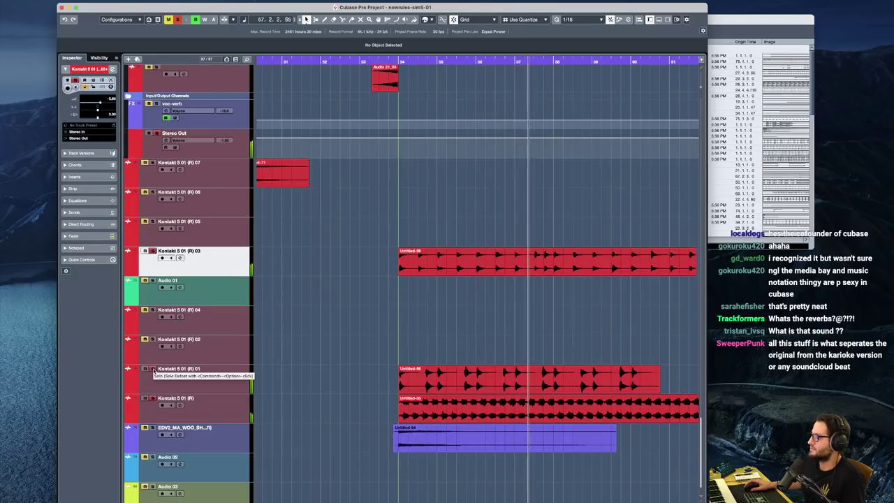
# Unsolo Kontakt 5 01 (R) 01 and Kontakt 5 01 (R) 03 to hear Kontakt 5 01 (R) alone through bar 61
pyautogui.click(154, 369)
pyautogui.click(153, 252)
pyautogui.hscroll(2, 461, 425)
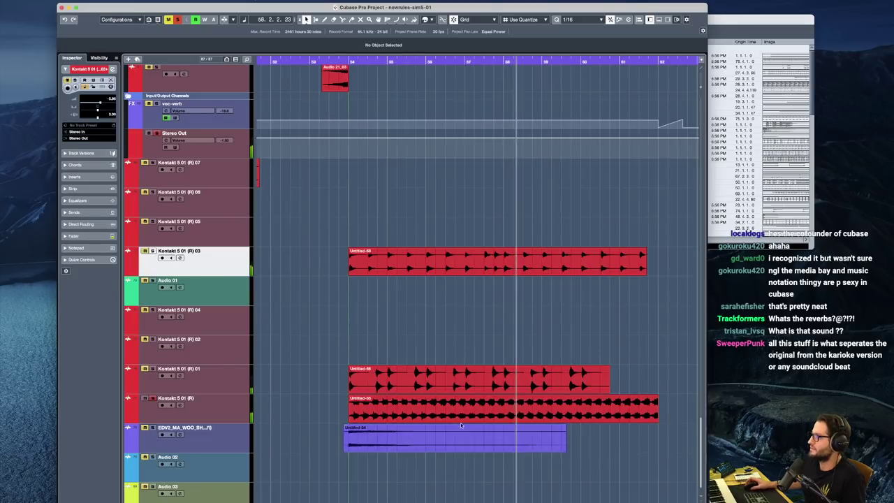
pyautogui.hscroll(-2, 461, 425)
pyautogui.click(479, 412)
pyautogui.click(229, 418)
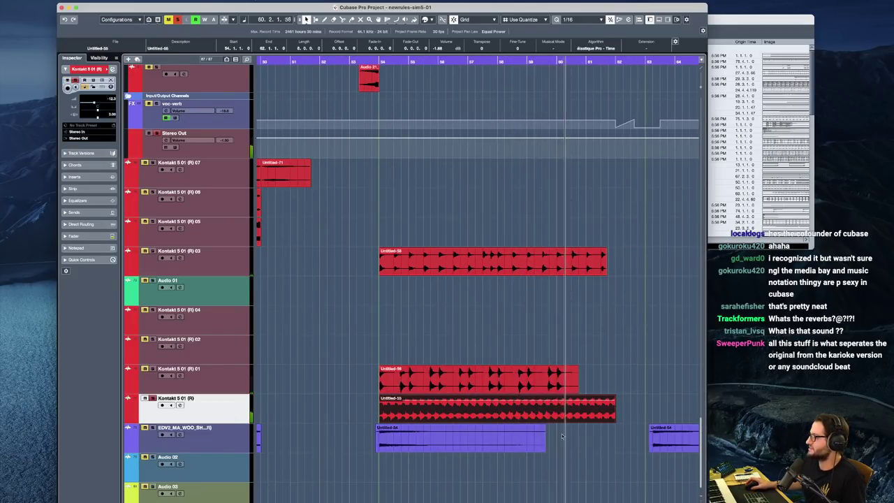
pyautogui.scroll(-1, 565, 415)
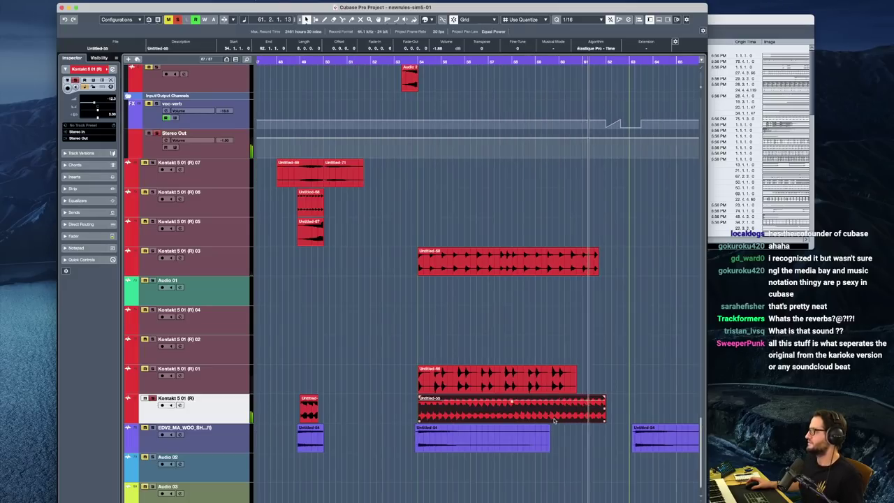
pyautogui.press('space')
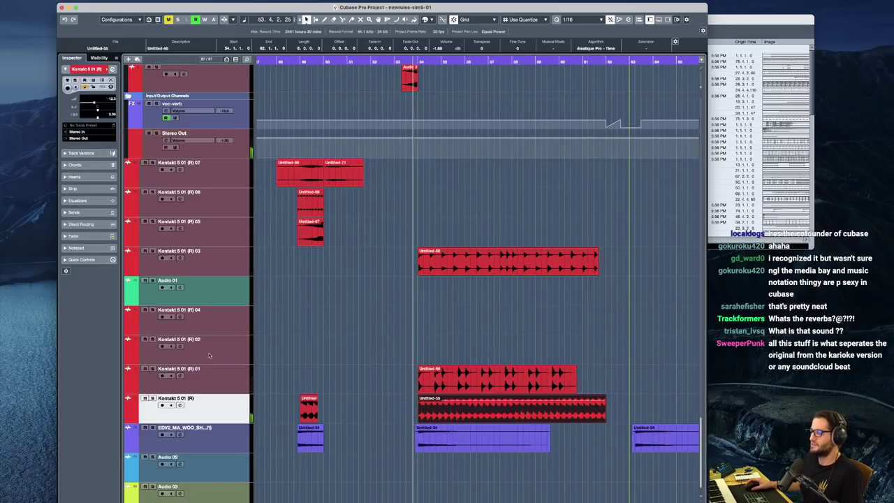
# Solo the tracks from Kontakt 5 01 (R) 03 down to Kontakt 5 01 (R), narrow to Kontakt 5 01 (R), and play
pyautogui.keyDown('shift'); pyautogui.click(204, 272); pyautogui.keyUp('shift')
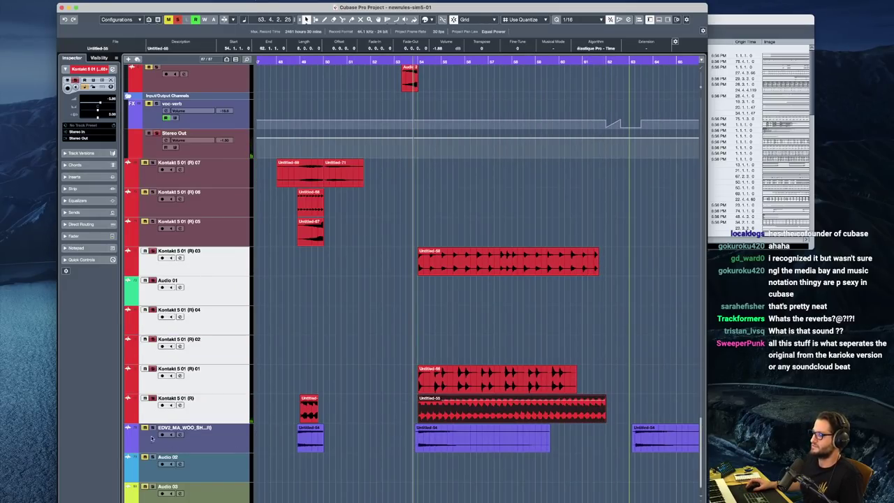
pyautogui.click(225, 411)
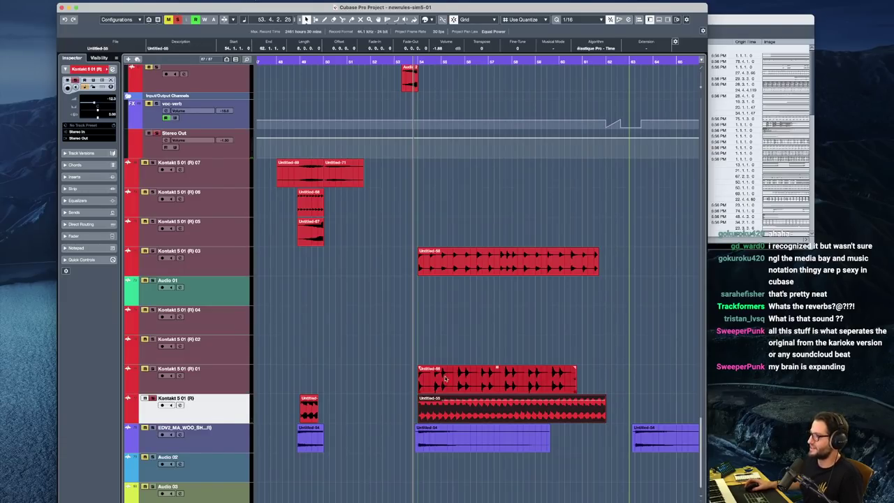
pyautogui.click(520, 331)
pyautogui.press('space')
pyautogui.press('space')
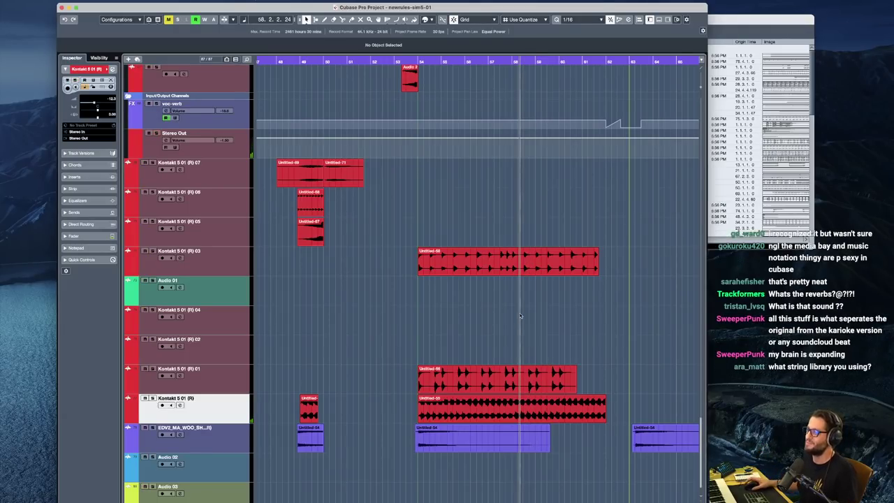
# Replay the full mix from around bar 53 while adjusting the volume of the Kontakt 5 01 (R) track
pyautogui.click(412, 291)
pyautogui.press('space')
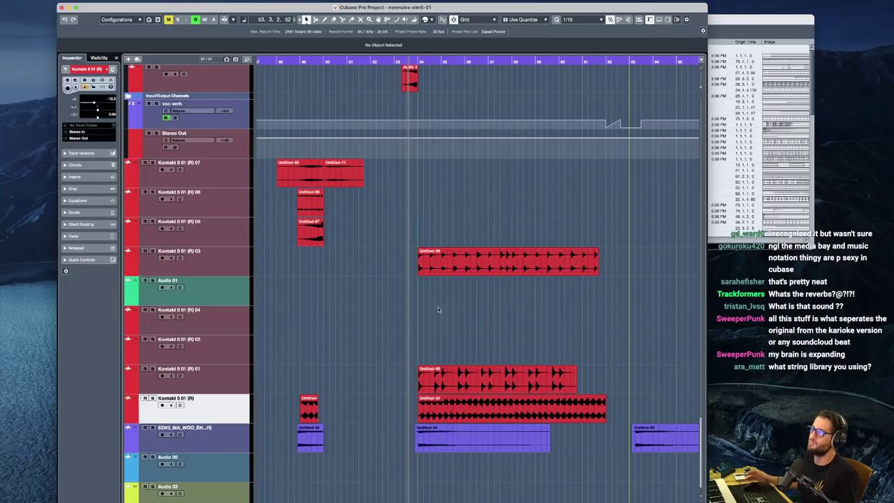
pyautogui.click(318, 446)
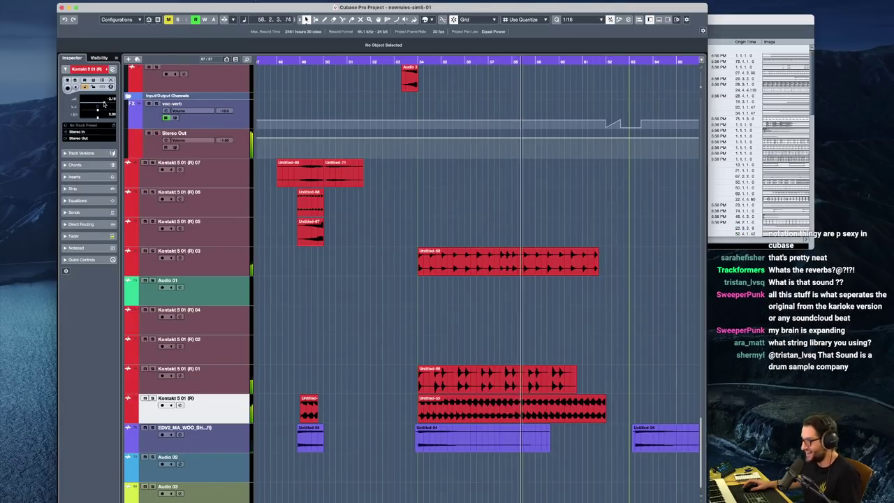
pyautogui.moveTo(105, 104); pyautogui.dragTo(97, 104)
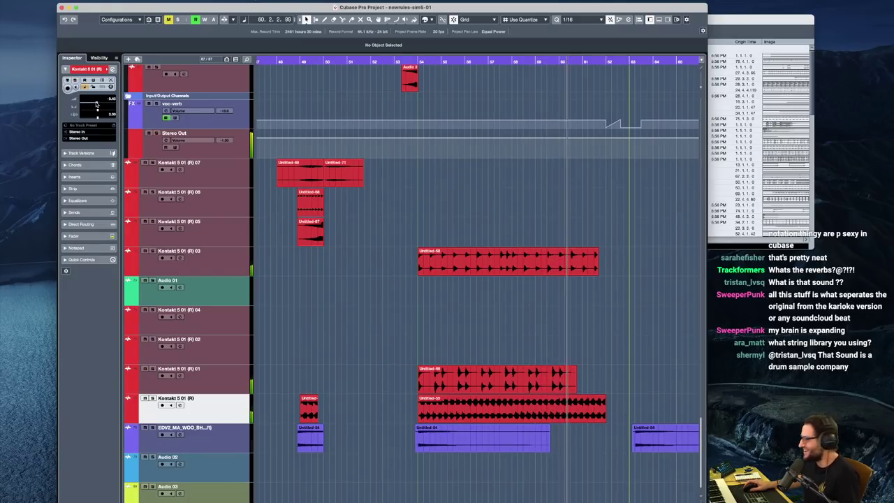
pyautogui.moveTo(97, 104); pyautogui.dragTo(99, 105)
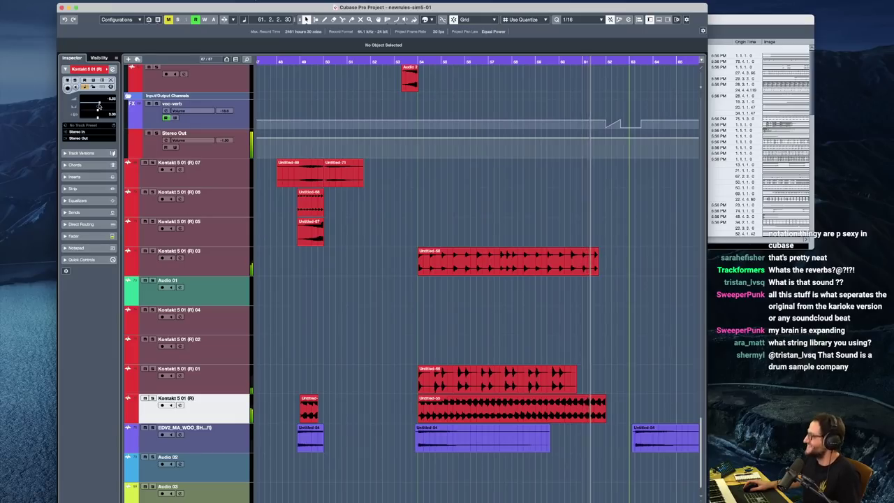
pyautogui.hscroll(3, 399, 282)
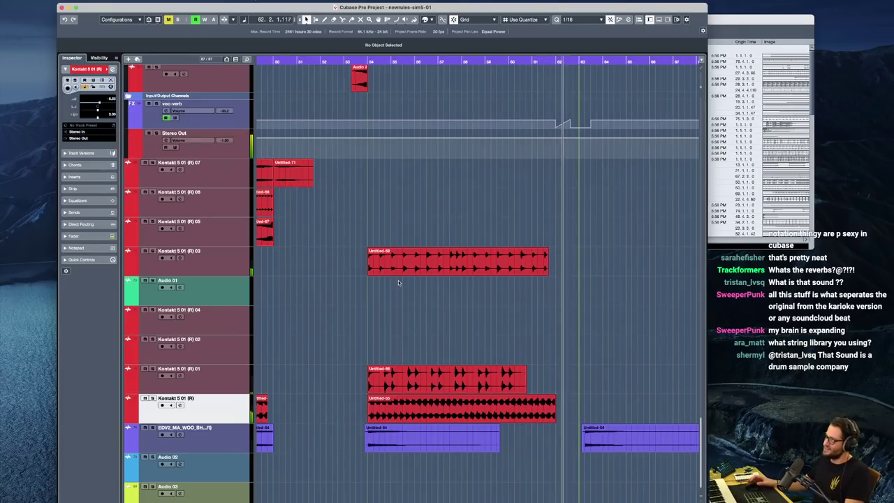
# Look through the later arrangement and the vocal tracks around the last DROP sections, near bars 88 to 104
pyautogui.scroll(-5, 627, 303)
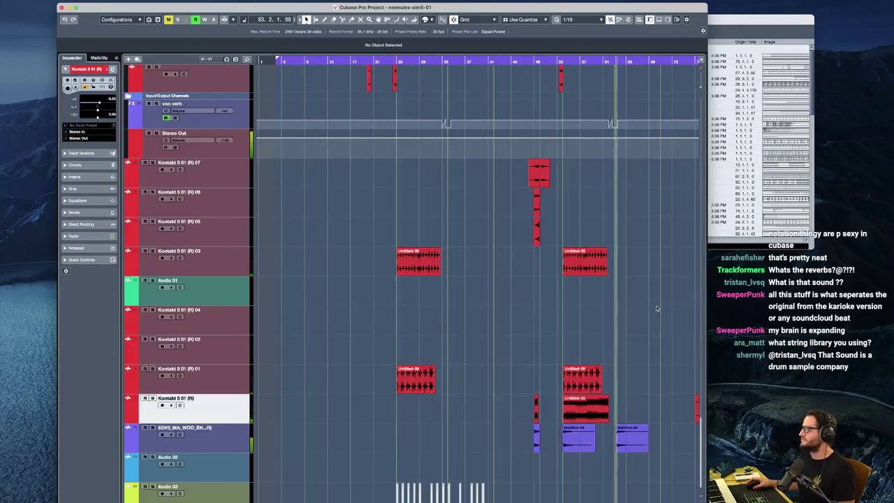
pyautogui.hscroll(3, 571, 270)
pyautogui.hscroll(2, 532, 277)
pyautogui.press('space')
pyautogui.press('space')
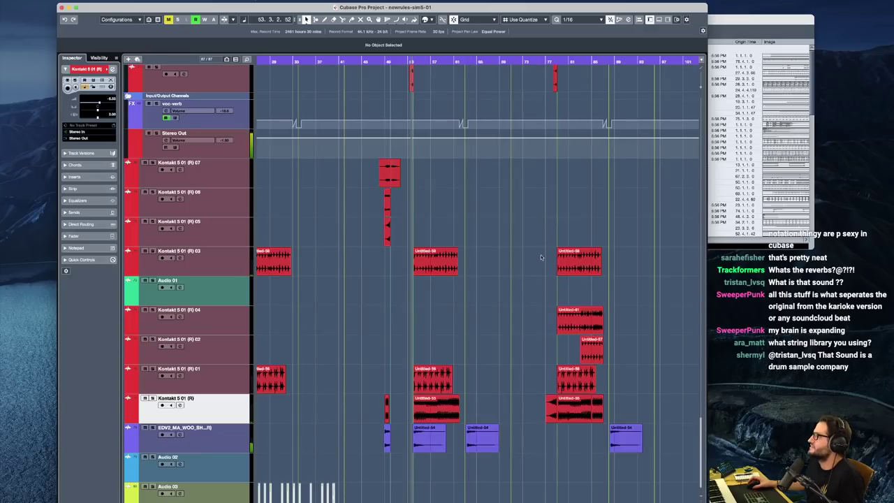
pyautogui.scroll(10, 510, 268)
pyautogui.hscroll(6, 507, 268)
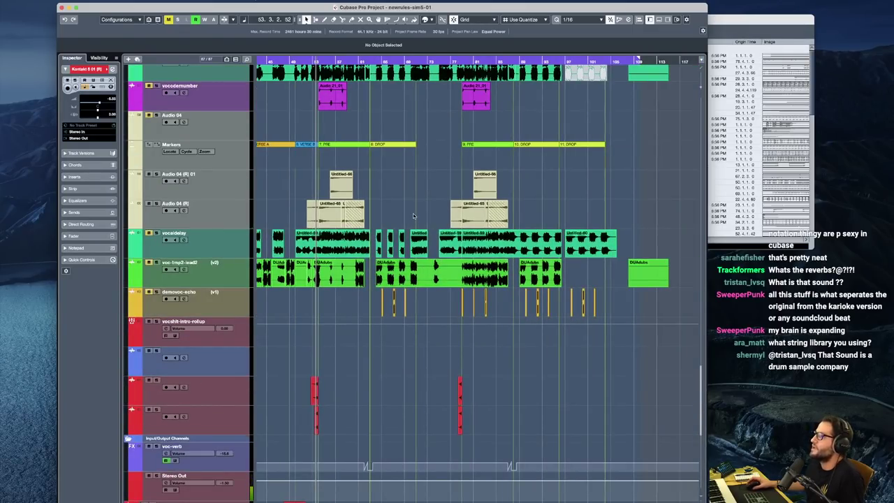
pyautogui.hscroll(1, 542, 283)
pyautogui.scroll(8, 545, 282)
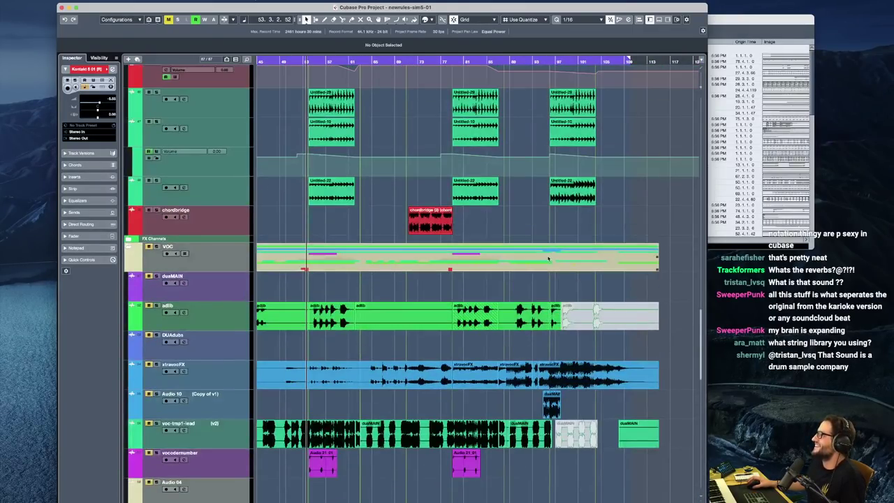
pyautogui.scroll(5, 555, 269)
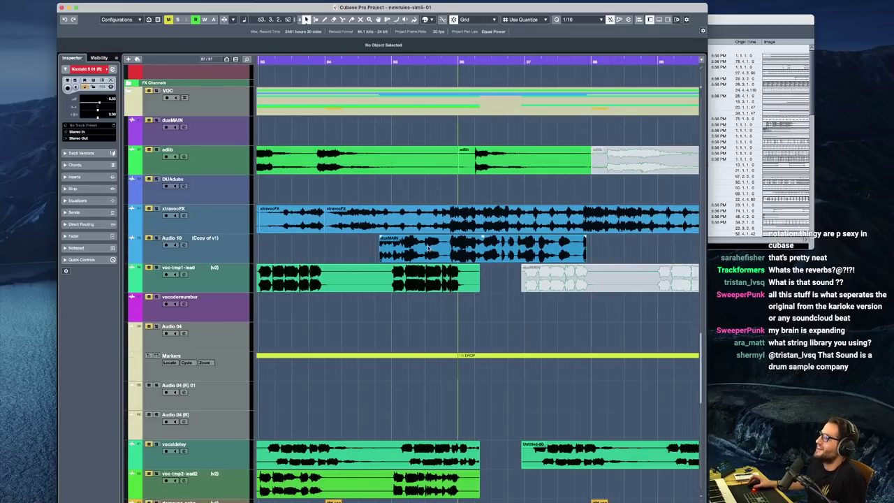
pyautogui.scroll(-4, 410, 246)
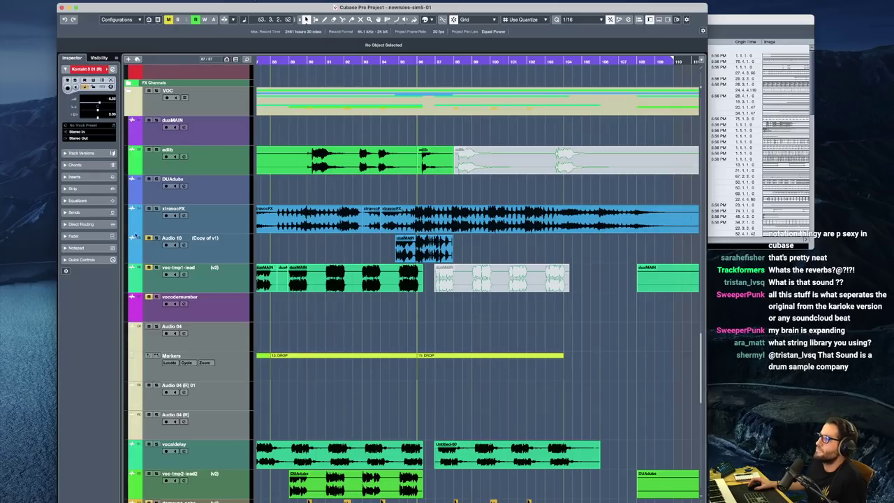
# Solo the xtravocFX track, play it from around bar 91 into the last DROP, and unsolo it
pyautogui.click(378, 203)
pyautogui.click(340, 204)
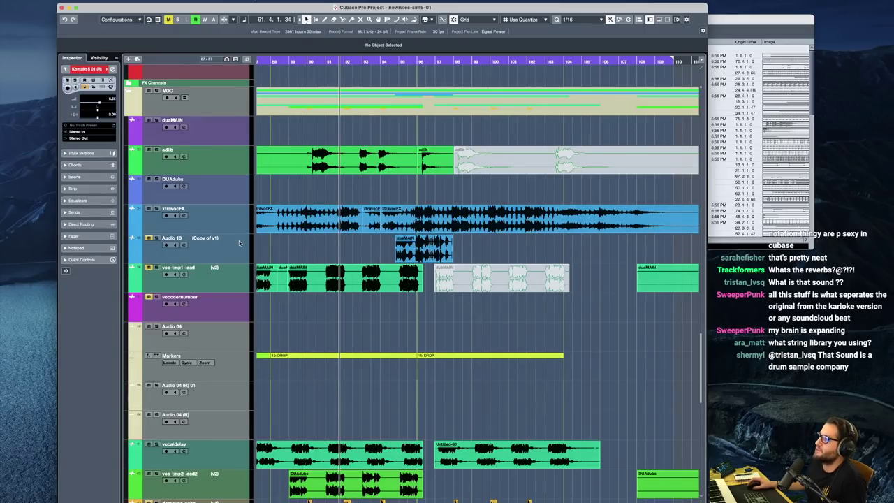
pyautogui.click(222, 227)
pyautogui.press('space')
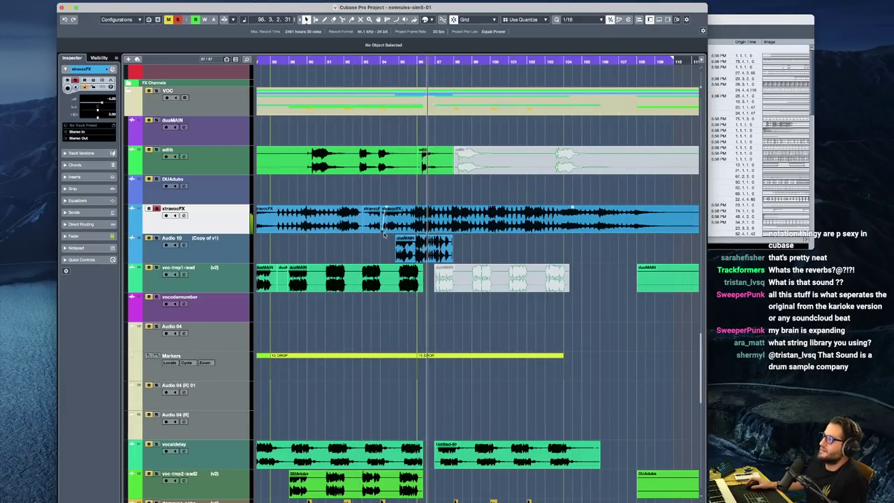
pyautogui.click(157, 208)
# Replay the soloed xtravocFX track from around bar 95 and stop playback
pyautogui.click(410, 195)
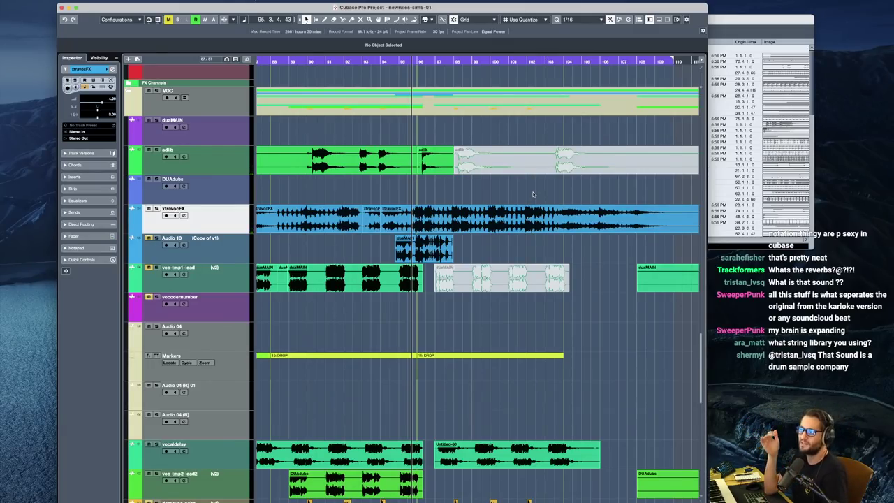
pyautogui.press('s')
pyautogui.press('space')
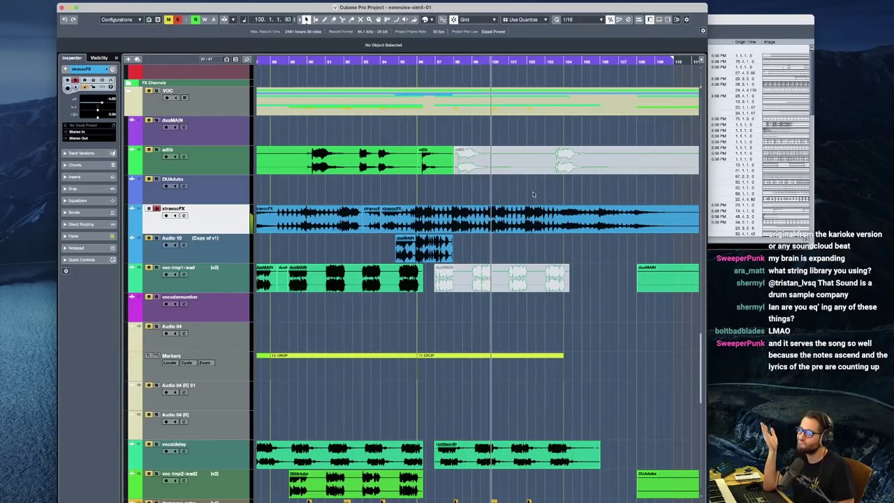
pyautogui.press('space')
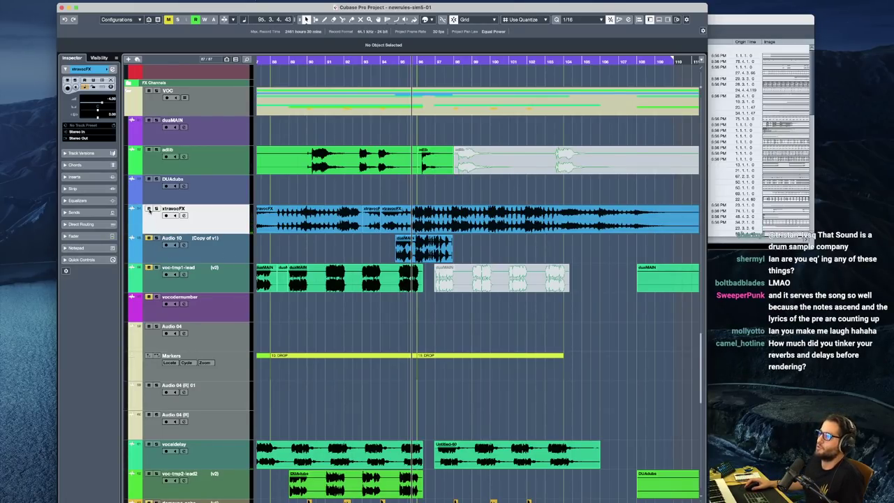
# Show the Audio 10 track's inserts, move its duaMAIN event to about bar 98, and play it in solo
pyautogui.click(230, 257)
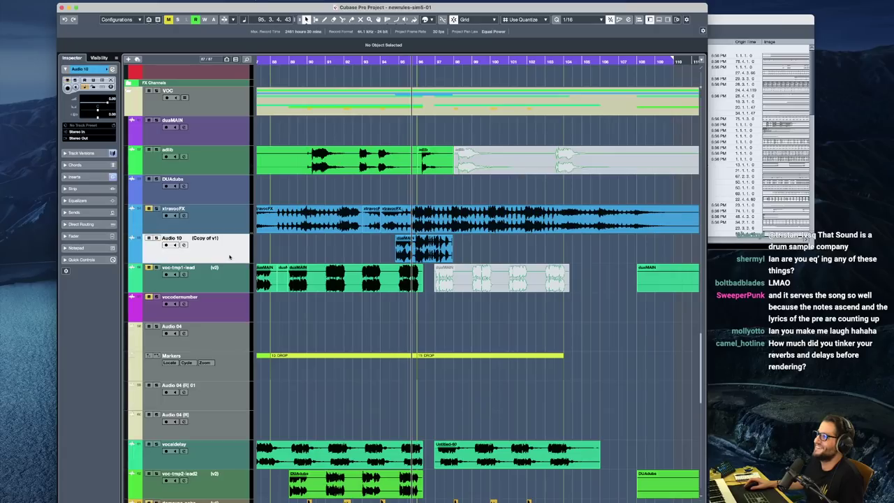
pyautogui.click(83, 177)
pyautogui.moveTo(424, 246); pyautogui.dragTo(482, 246)
pyautogui.click(454, 196)
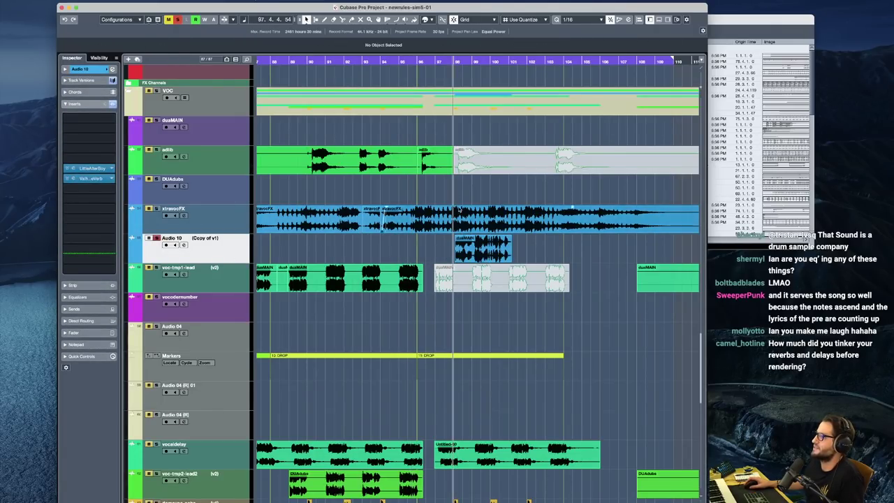
pyautogui.press('space')
pyautogui.scroll(3, 464, 259)
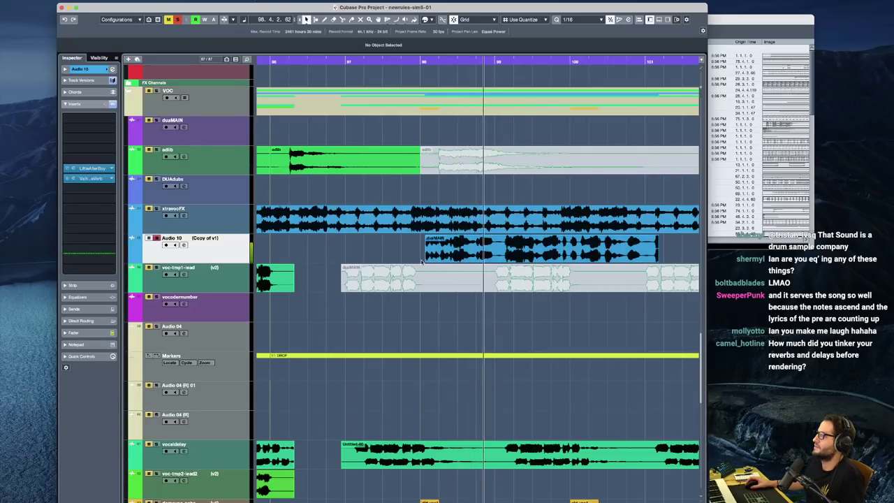
pyautogui.press('space')
# Move the duaMAIN event to just after bar 99 and play xtravocFX in solo from around bar 96
pyautogui.moveTo(429, 261); pyautogui.dragTo(513, 262)
pyautogui.hscroll(-3, 391, 245)
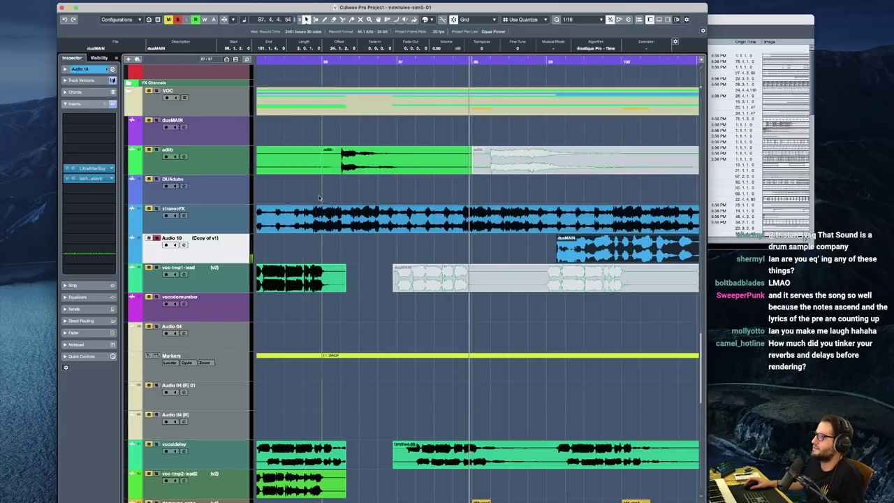
pyautogui.click(295, 246)
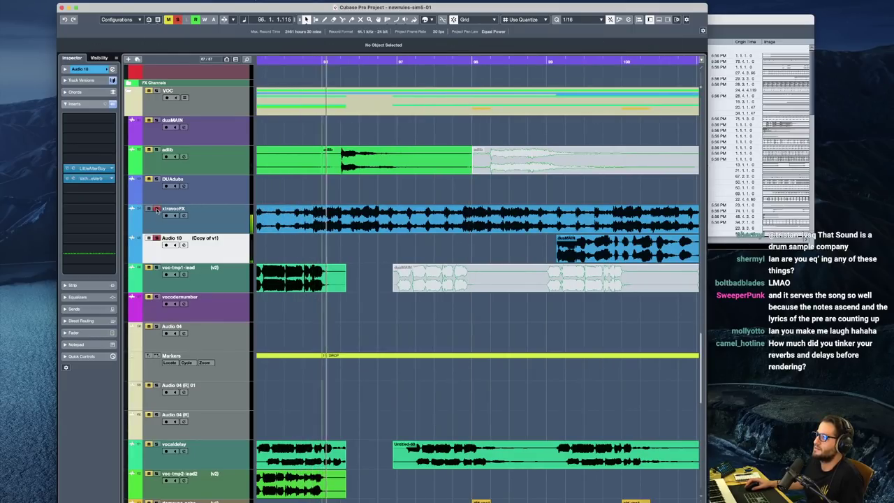
pyautogui.press('space')
# Move the duaMAIN event to start at 95.4.3 and replay the soloed Audio 10 track from bar 95.3
pyautogui.click(575, 249)
pyautogui.moveTo(575, 249); pyautogui.dragTo(331, 249)
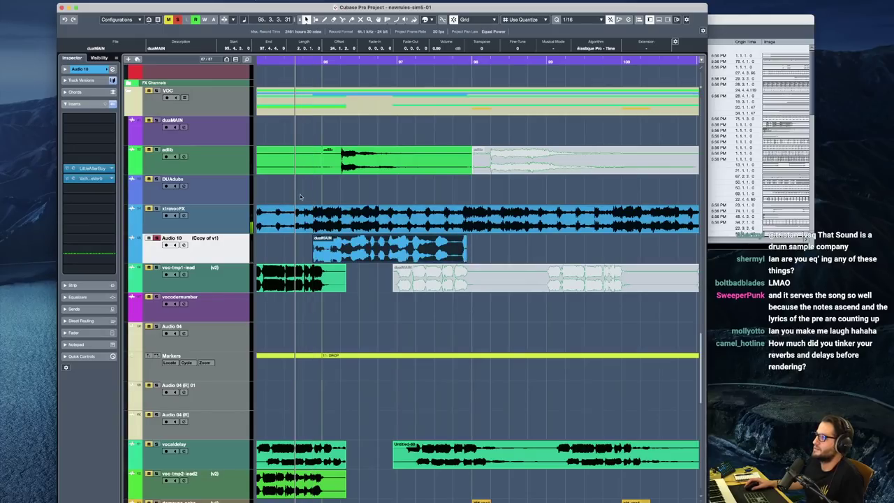
pyautogui.click(301, 196)
pyautogui.press('space')
pyautogui.click(366, 242)
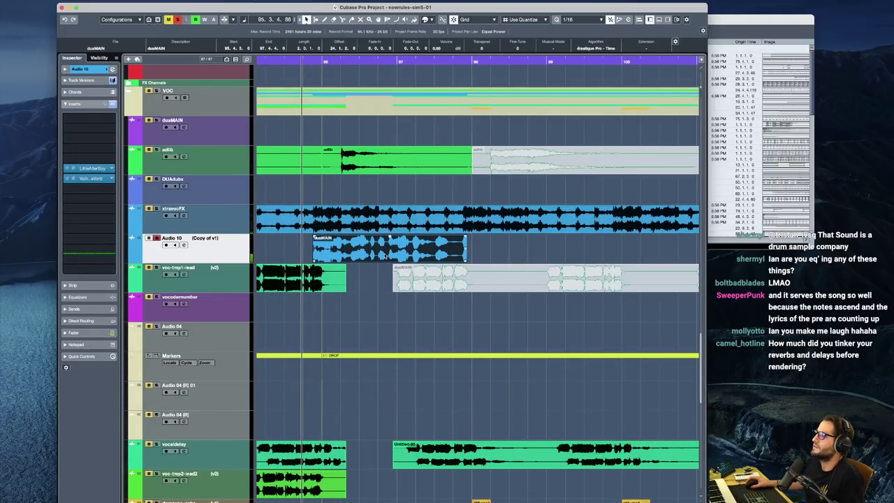
# Undo the deletion of the duaMAIN event and bring back the Audio 10 track's v1 arrangement of chopped events
pyautogui.press('g')
pyautogui.press('g')
pyautogui.press('Delete')
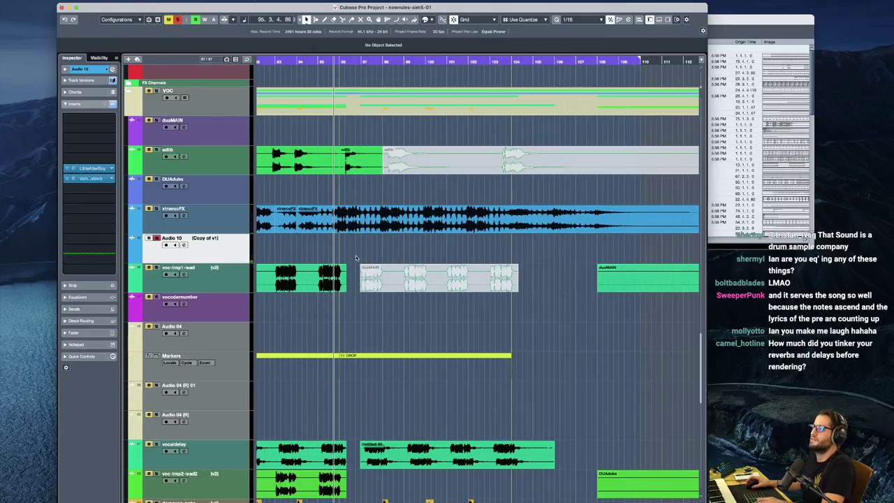
pyautogui.press('h')
pyautogui.press('h')
pyautogui.press('super+z')
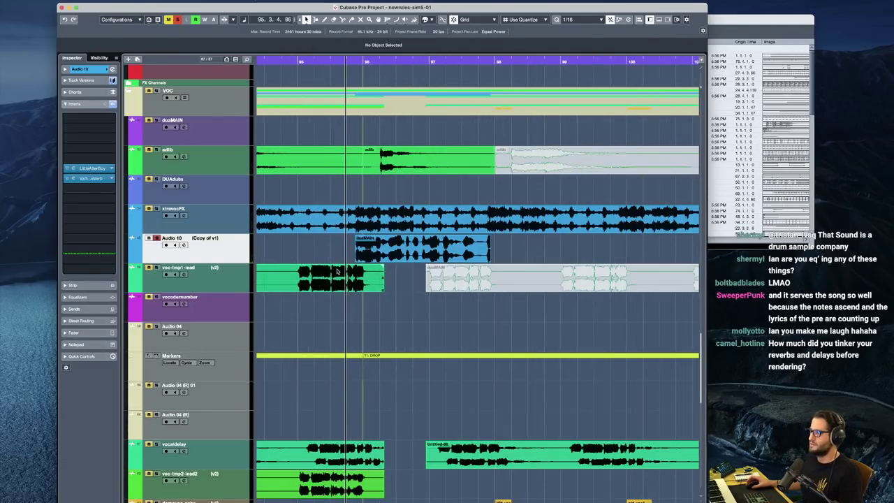
pyautogui.press('super+z')
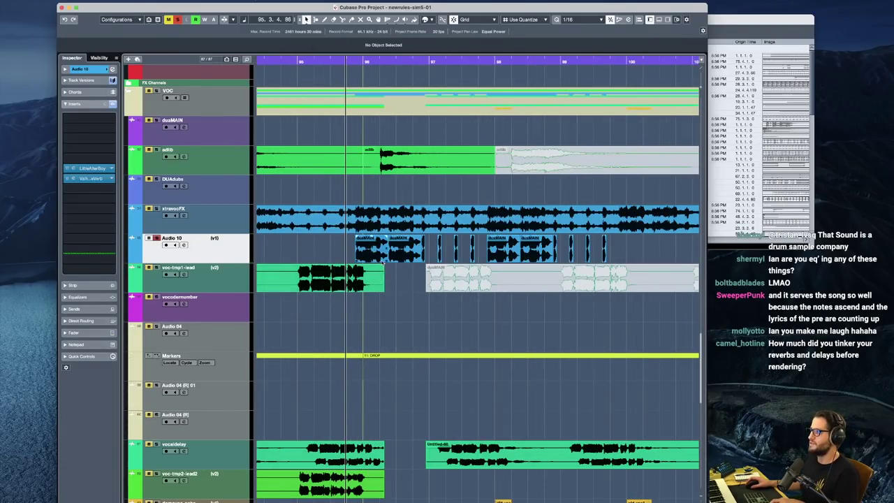
# Play the soloed Audio 10 track's chopped duaMAIN events through the start of the last DROP, ending with solo off
pyautogui.click(382, 250)
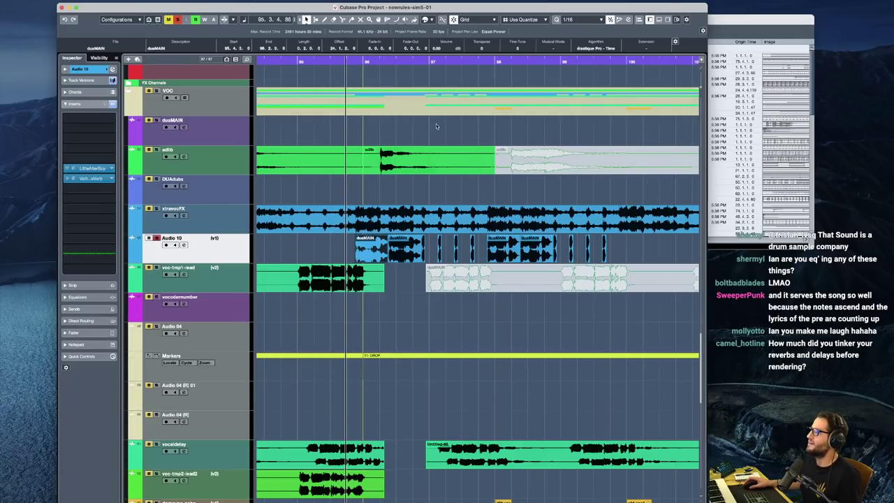
pyautogui.press('space')
pyautogui.press('g')
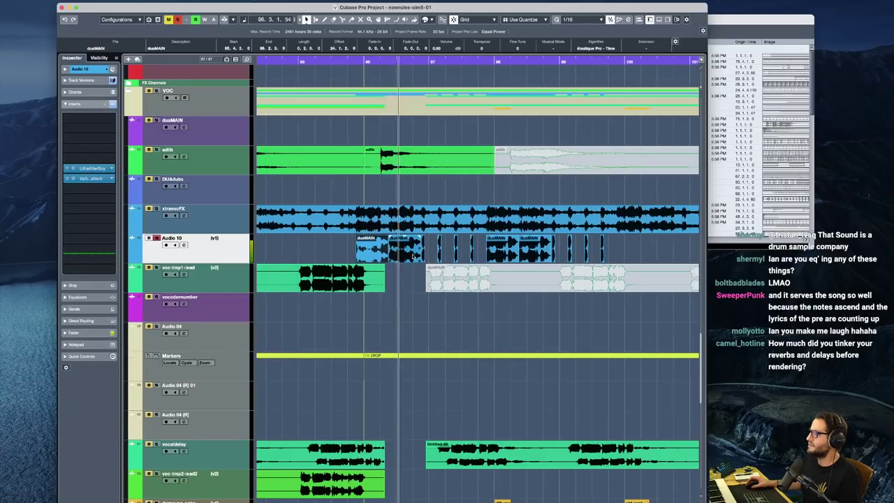
pyautogui.press('space')
pyautogui.press('s')
# Play the vocals of the first PRE section from about bar 25
pyautogui.scroll(-5, 395, 258)
pyautogui.hscroll(-3, 386, 264)
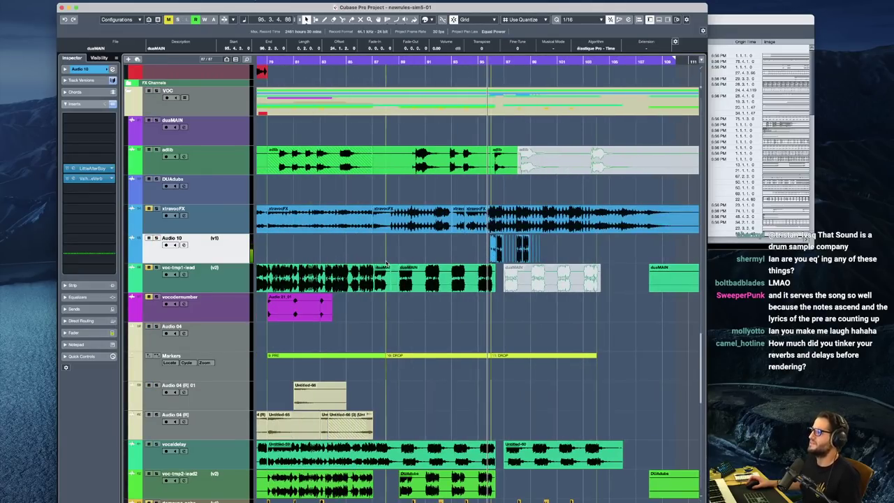
pyautogui.hscroll(-5, 334, 274)
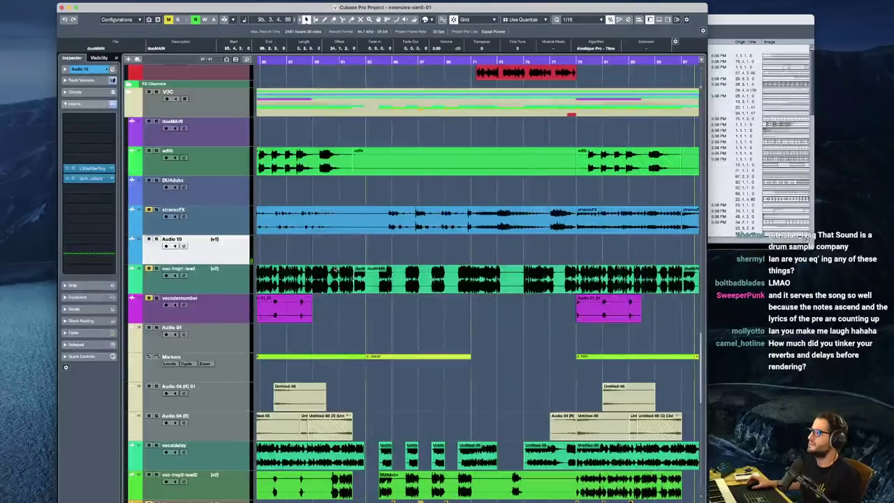
pyautogui.hscroll(-5, 334, 270)
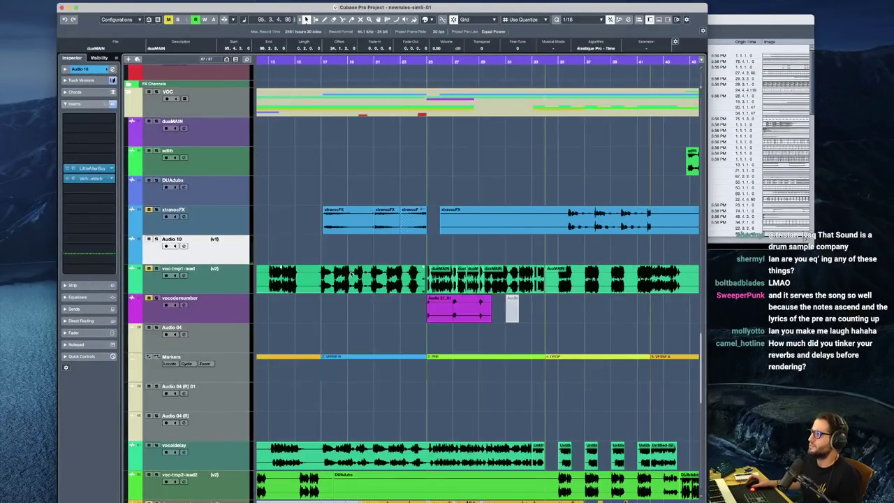
pyautogui.click(430, 250)
pyautogui.press('space')
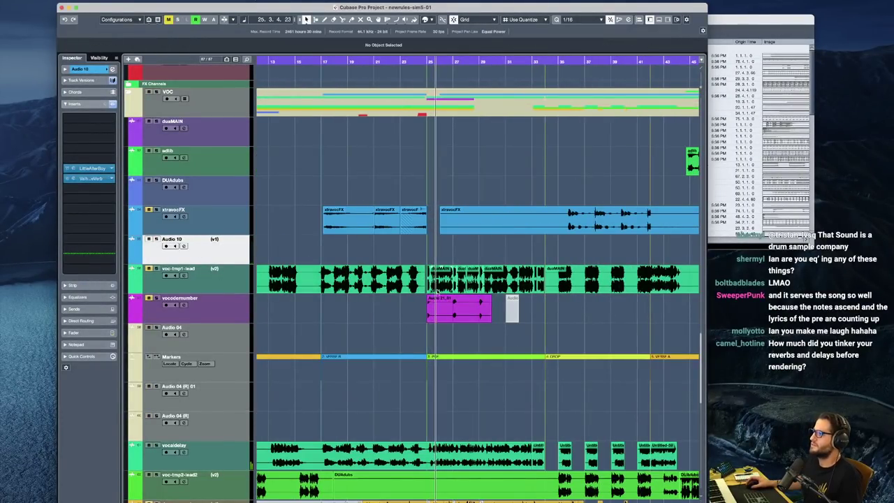
pyautogui.press('h')
pyautogui.press('h')
pyautogui.press('h')
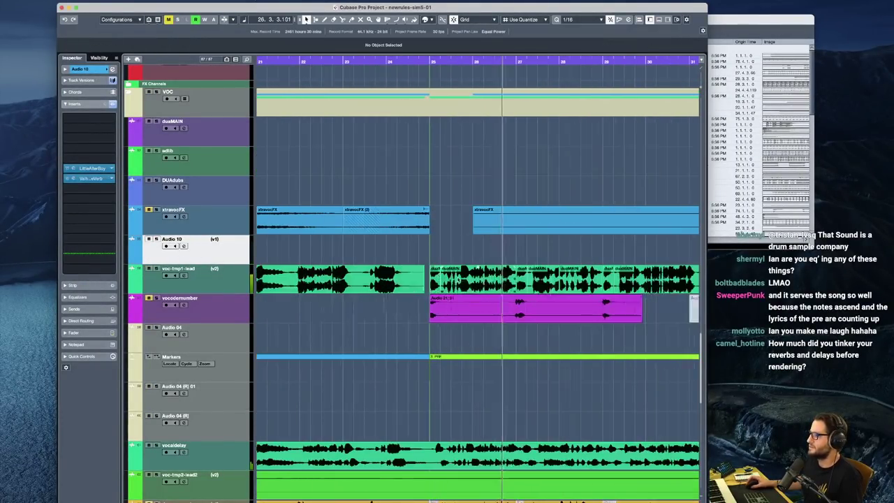
# Play from bar 25 and copy the duaMAIN event just after bar 27 on the voc-tmp1-lead track
pyautogui.hscroll(2, 533, 273)
pyautogui.click(413, 271)
pyautogui.press('space')
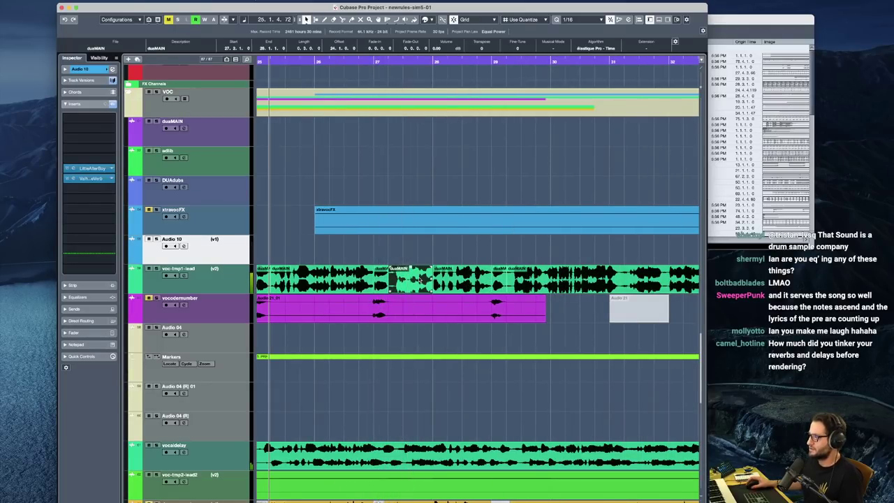
pyautogui.press('g')
pyautogui.press('g')
# Paste the copied vocal event into a new empty version of the Audio 10 track and move its start to 95.4.1
pyautogui.hscroll(20, 515, 292)
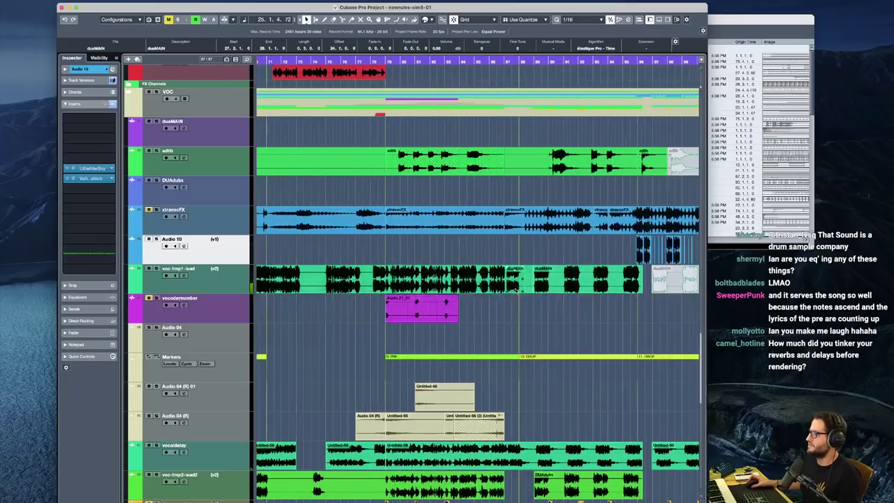
pyautogui.hscroll(-10, 515, 291)
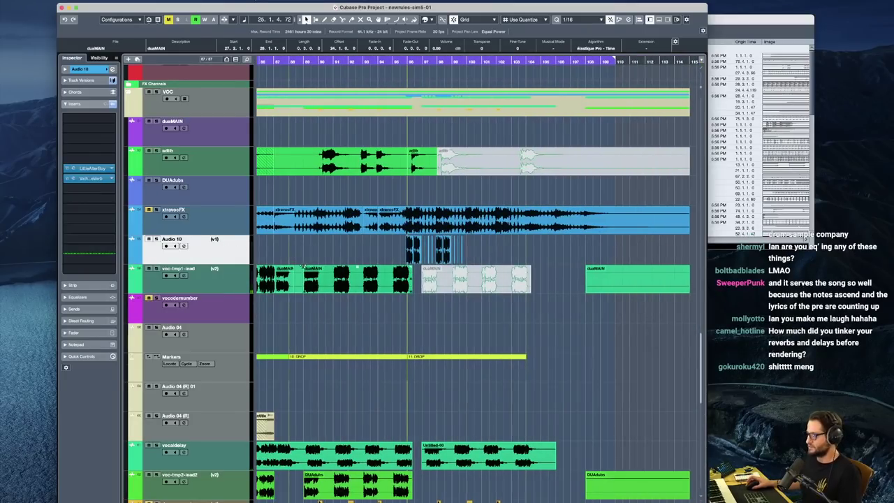
pyautogui.click(407, 203)
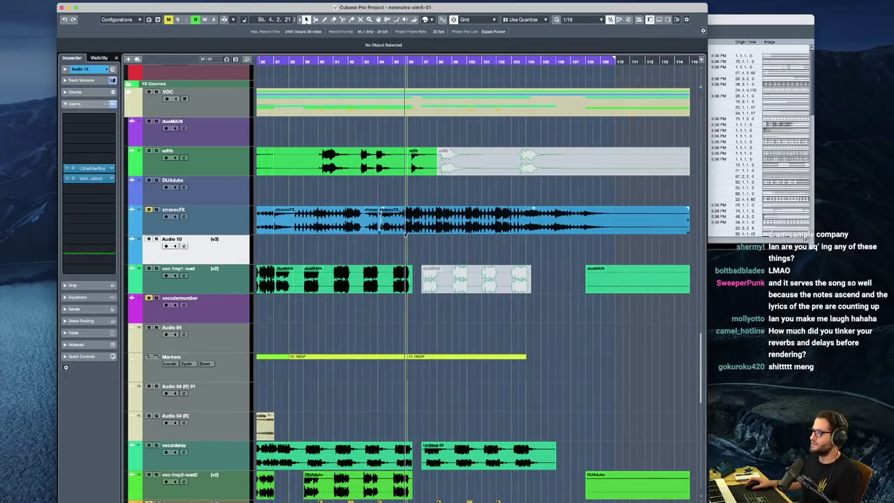
pyautogui.press('super+v')
pyautogui.press('h')
pyautogui.press('h')
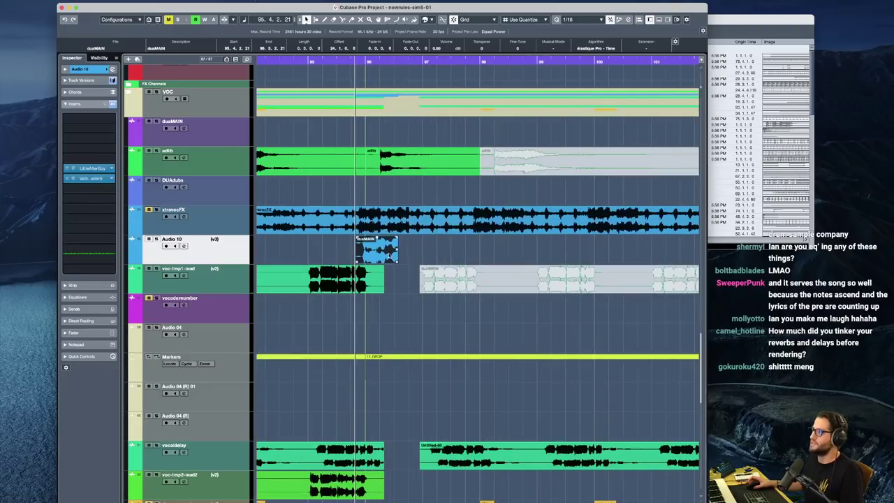
pyautogui.scroll(2, 366, 257)
pyautogui.moveTo(365, 255); pyautogui.dragTo(359, 255)
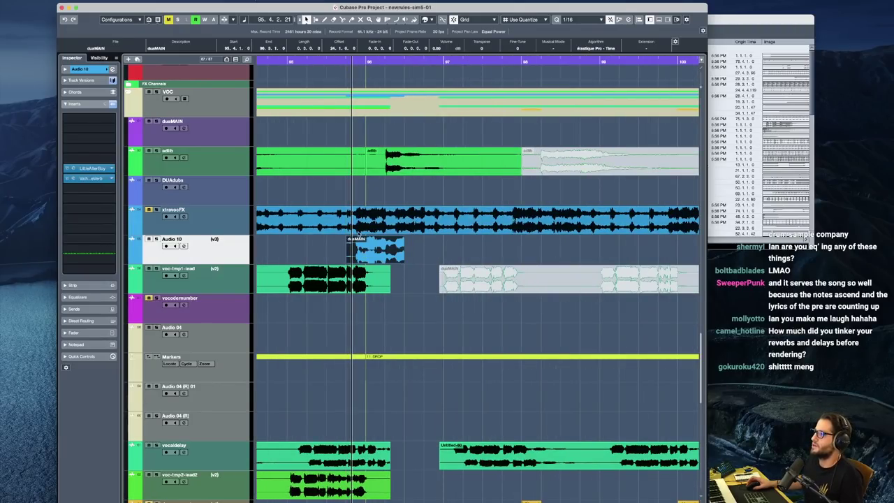
# Trim the end of the pasted duaMAIN event to 96.2.3 and play it
pyautogui.press('space')
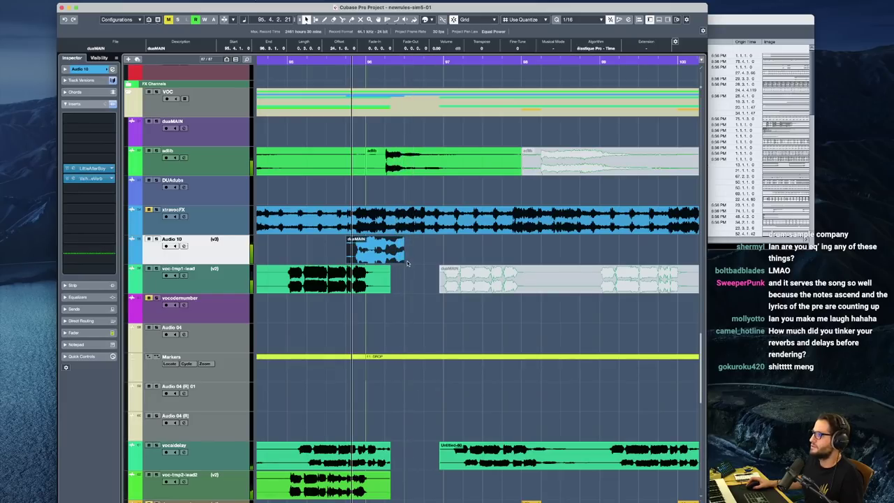
pyautogui.moveTo(403, 263)
pyautogui.mouseDown()
pyautogui.moveTo(434, 264)
pyautogui.moveTo(394, 262)
pyautogui.mouseUp()
pyautogui.press('space')
pyautogui.press('space')
pyautogui.scroll(4, 392, 263)
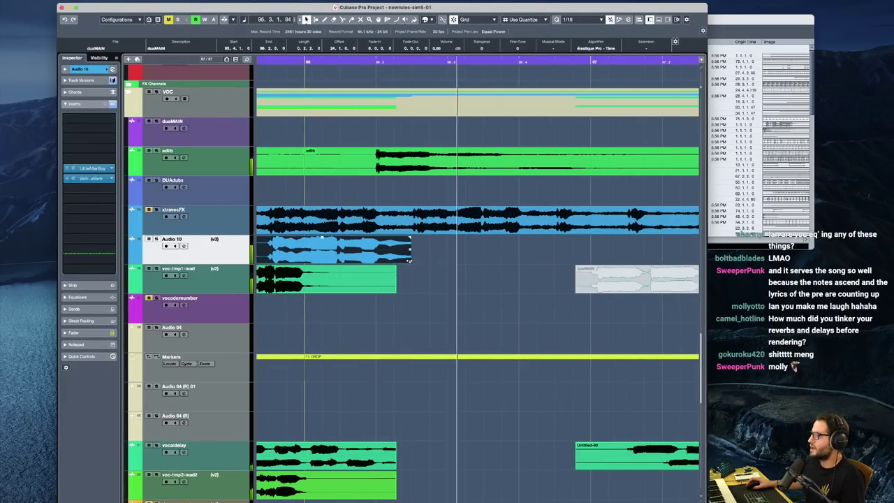
# Cut off the opening part of the duaMAIN event on Audio 10 so it starts at 95.4.3
pyautogui.press('g')
pyautogui.press('g')
pyautogui.press('h')
pyautogui.press('h')
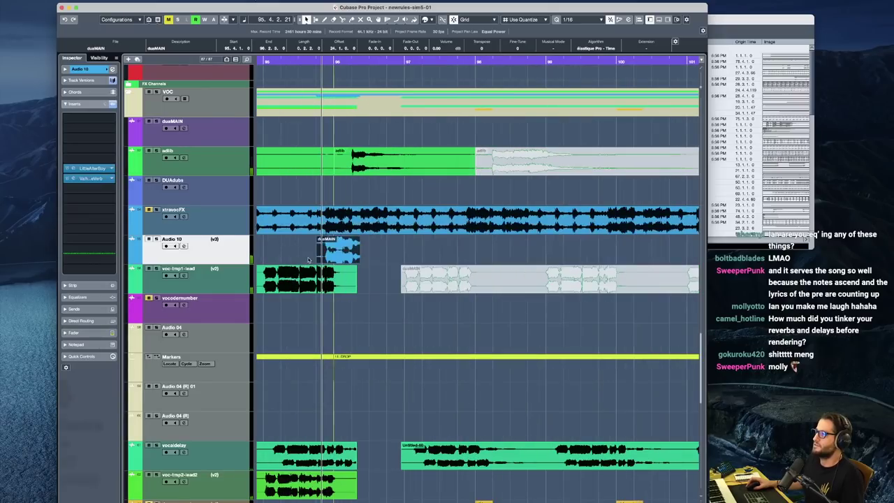
pyautogui.press('Delete')
pyautogui.click(300, 254)
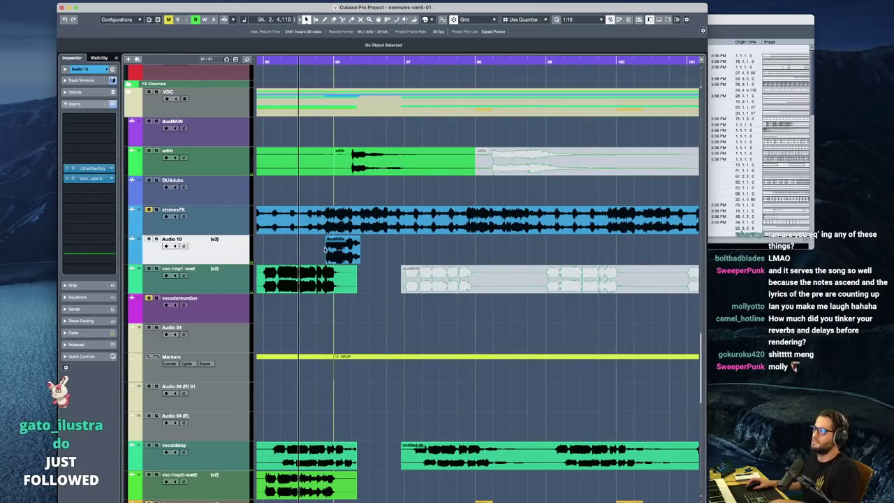
# Play the trimmed duaMAIN event and place a copy of it directly after it at 96.2.3
pyautogui.press('space')
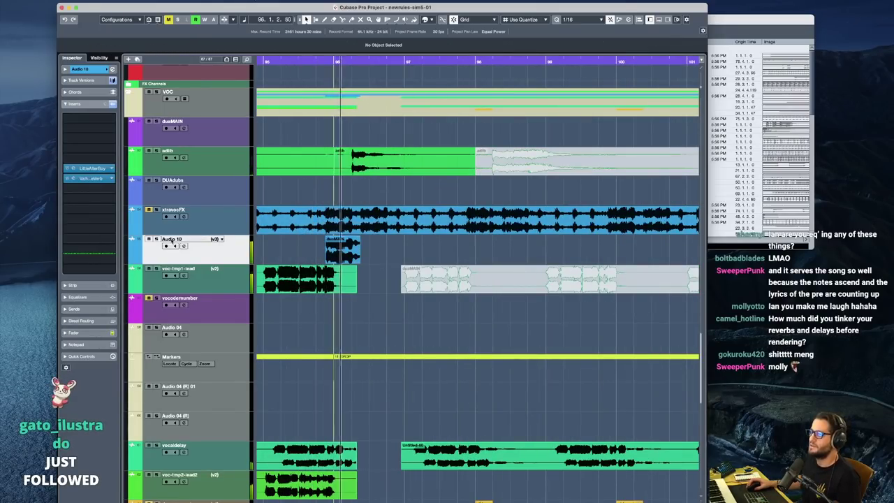
pyautogui.click(359, 251)
pyautogui.press('space')
pyautogui.moveTo(359, 251); pyautogui.dragTo(393, 252)
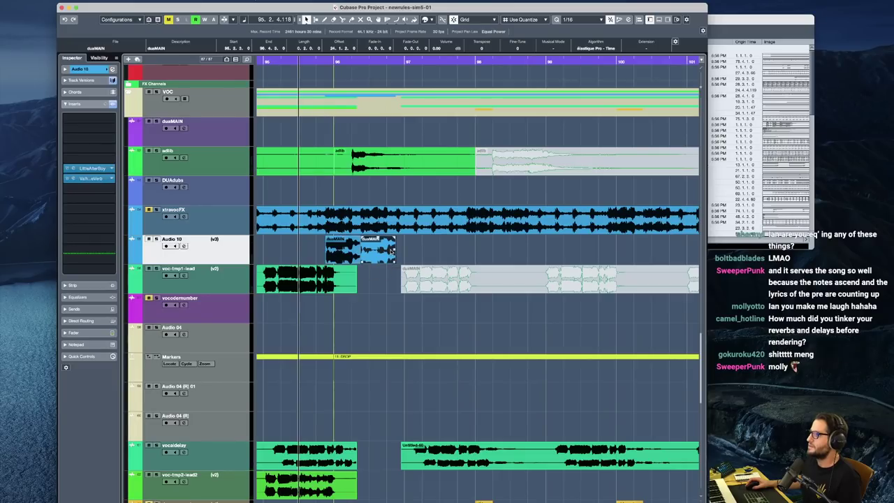
# Play the two duaMAIN events, compare them with the soloed xtravocFX track, and replay the mix from about bar 95.3
pyautogui.press('space')
pyautogui.press('Up')
pyautogui.press('s')
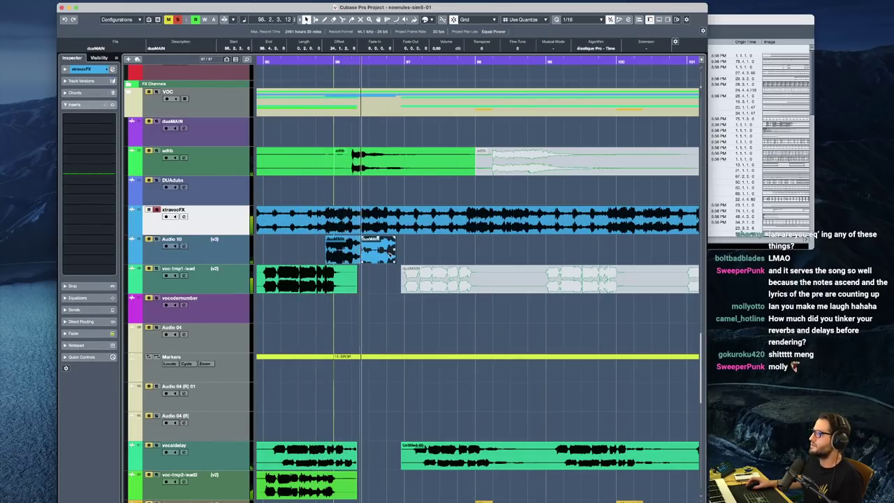
pyautogui.scroll(-1, 411, 255)
pyautogui.press('space')
pyautogui.press('s')
pyautogui.press('space')
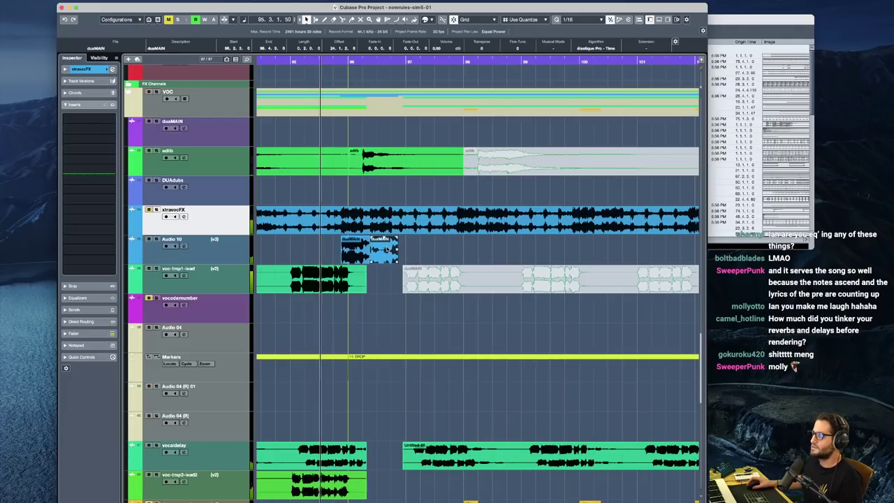
# Add a third duaMAIN copy at 96.4.3, shortened to end just before bar 97 with a brief fade-out
pyautogui.click(390, 250)
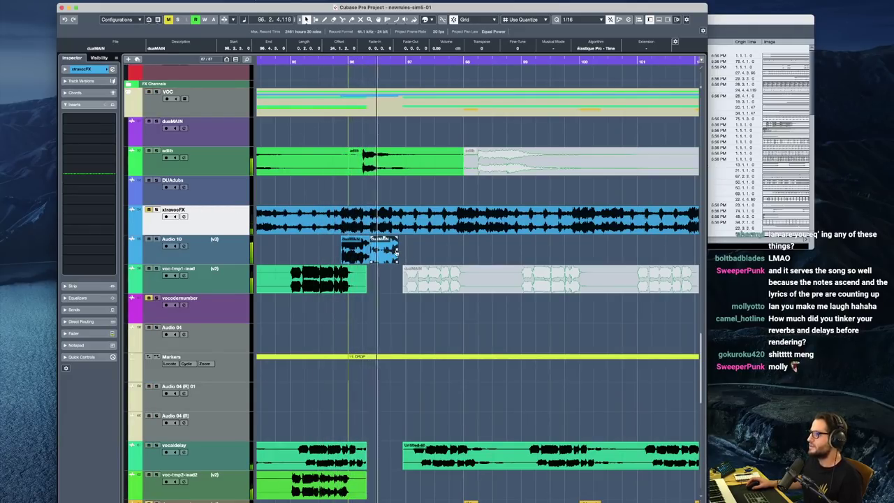
pyautogui.moveTo(397, 261)
pyautogui.mouseDown()
pyautogui.moveTo(424, 260)
pyautogui.moveTo(403, 261)
pyautogui.moveTo(395, 243)
pyautogui.moveTo(400, 261)
pyautogui.mouseUp()
pyautogui.press('space')
pyautogui.scroll(5, 403, 253)
pyautogui.scroll(-2, 405, 250)
# Bypass the LittleAlterBoy and Valhalla reverb inserts on the Audio 10 track
pyautogui.click(235, 249)
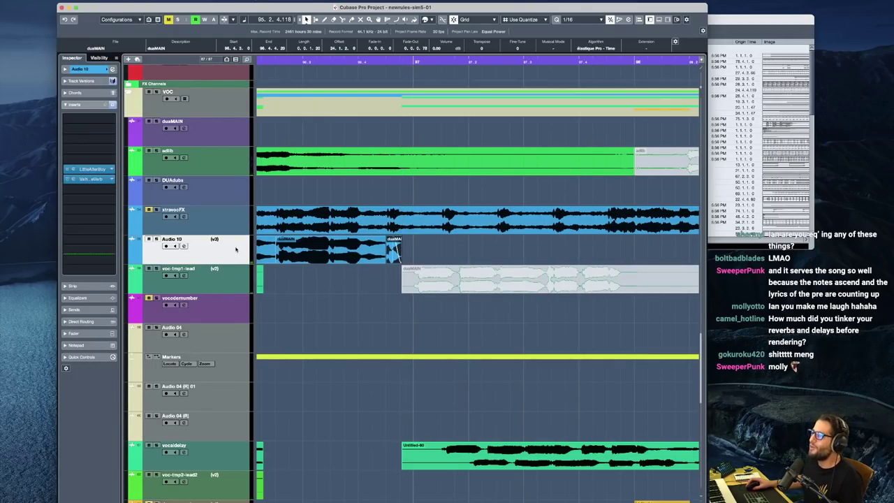
pyautogui.hscroll(-3, 377, 250)
pyautogui.scroll(-2, 386, 251)
pyautogui.click(67, 169)
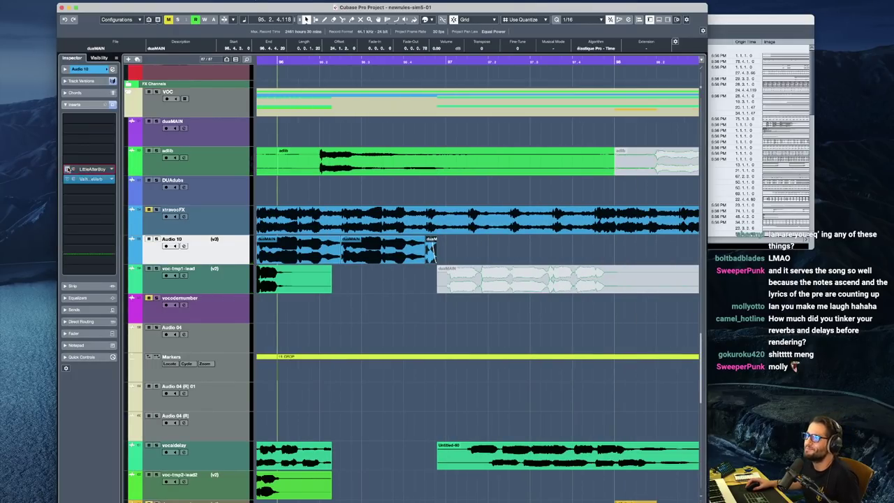
pyautogui.hscroll(-3, 289, 233)
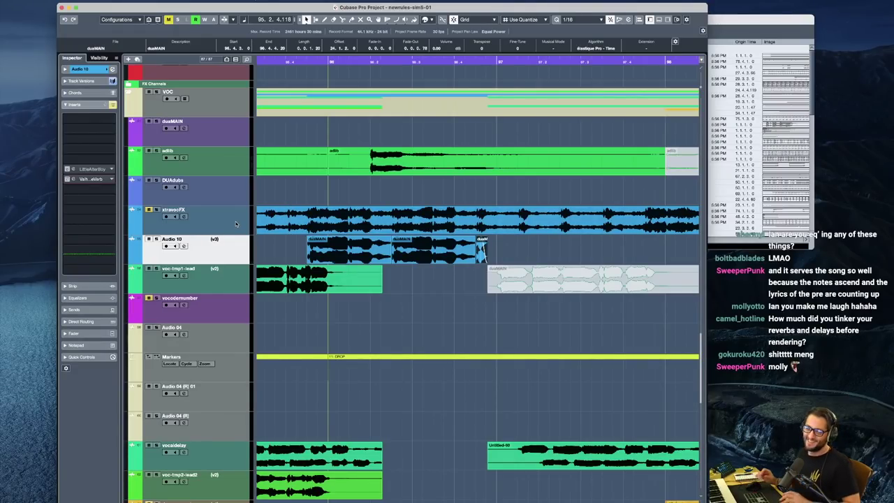
# Set the playback position before the last DROP and delete the second and third duaMAIN events on Audio 10
pyautogui.click(297, 195)
pyautogui.click(447, 255)
pyautogui.moveTo(509, 250); pyautogui.dragTo(447, 257)
pyautogui.press('Delete')
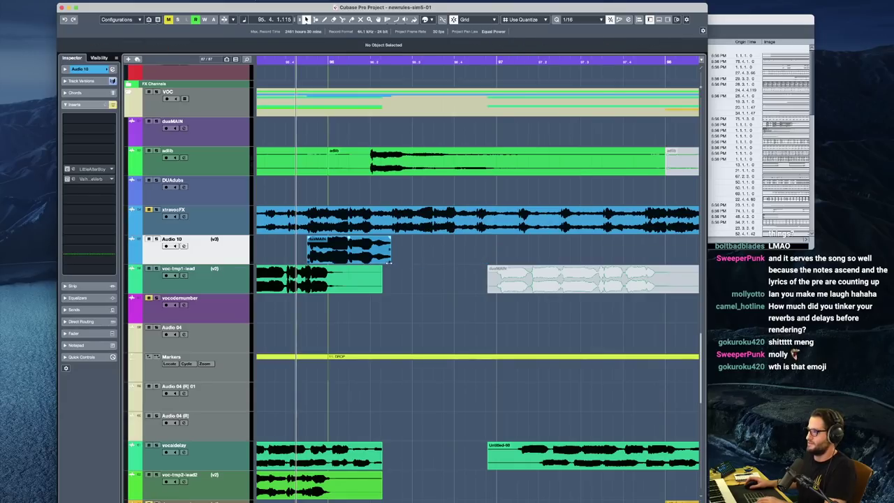
# Extend the end of the remaining duaMAIN event past bar 97 and play the Audio 10 track in solo
pyautogui.click(390, 263)
pyautogui.moveTo(390, 261); pyautogui.dragTo(561, 264)
pyautogui.scroll(-4, 547, 264)
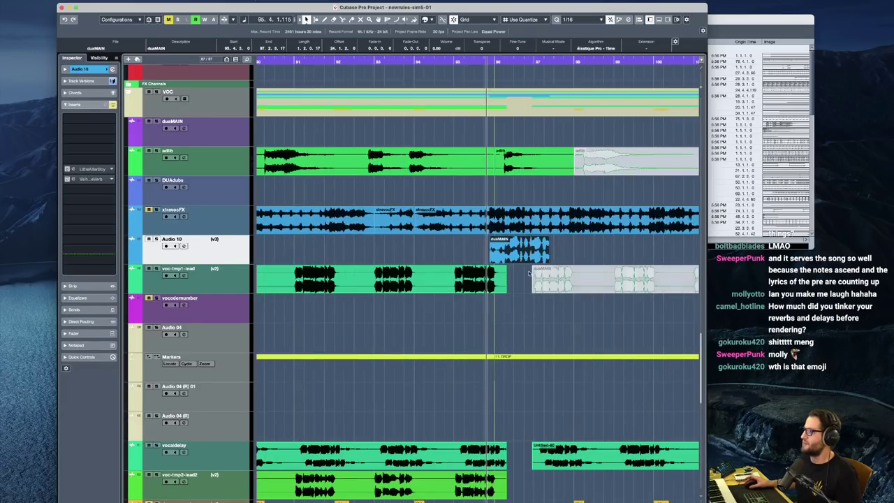
pyautogui.press('space')
pyautogui.press('s')
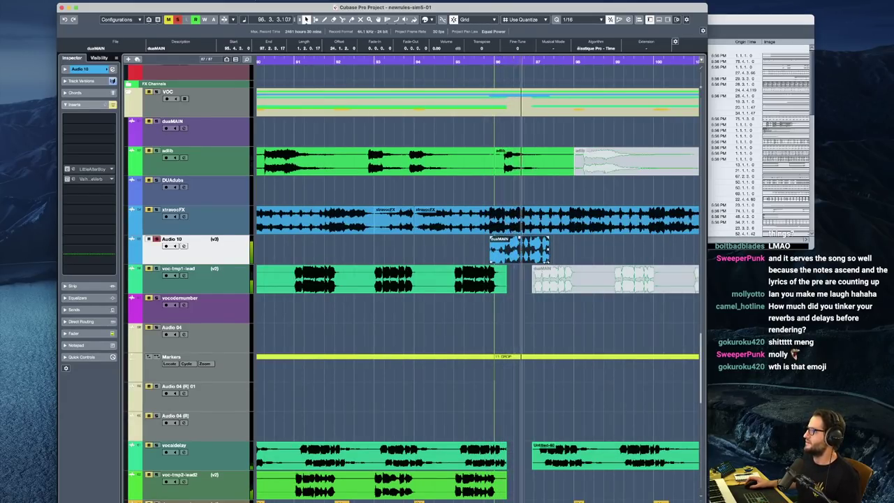
# Shorten the duaMAIN event to end at 96.2.3 again and place a copy directly after it
pyautogui.moveTo(548, 262); pyautogui.dragTo(511, 263)
pyautogui.press('space')
pyautogui.scroll(2, 519, 264)
pyautogui.press('h')
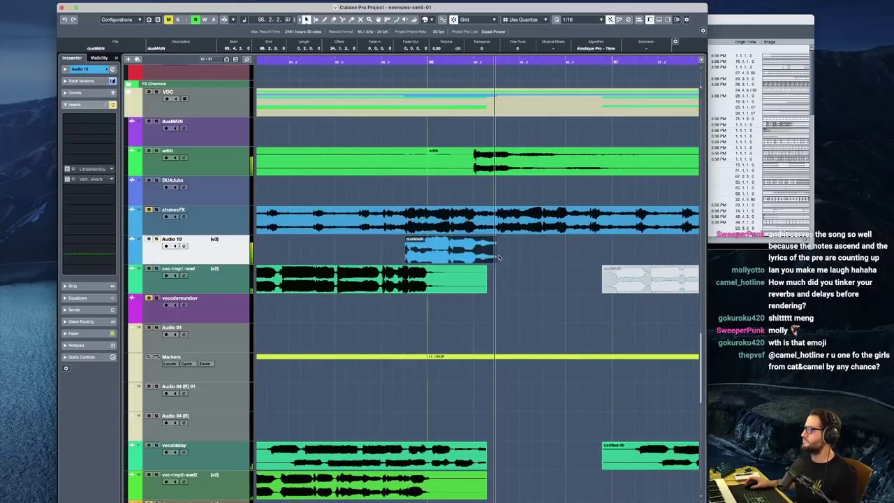
pyautogui.moveTo(451, 253); pyautogui.dragTo(544, 255)
# Turn the Audio 10 track's LittleAlterBoy insert back on and open its plug-in window below the vocal events
pyautogui.press('g')
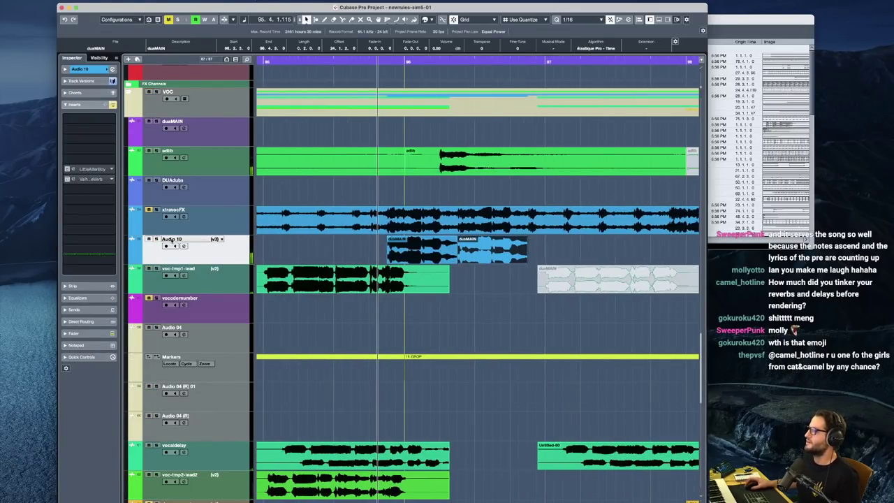
pyautogui.click(70, 169)
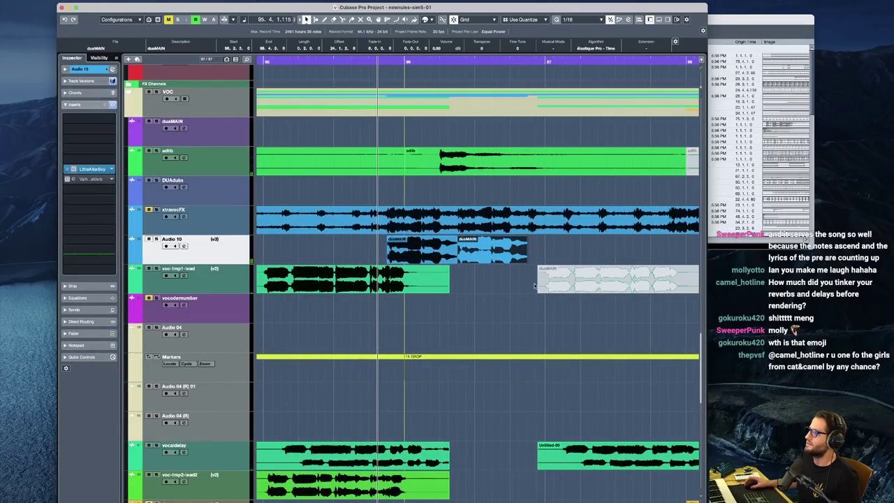
pyautogui.moveTo(532, 311); pyautogui.dragTo(464, 372)
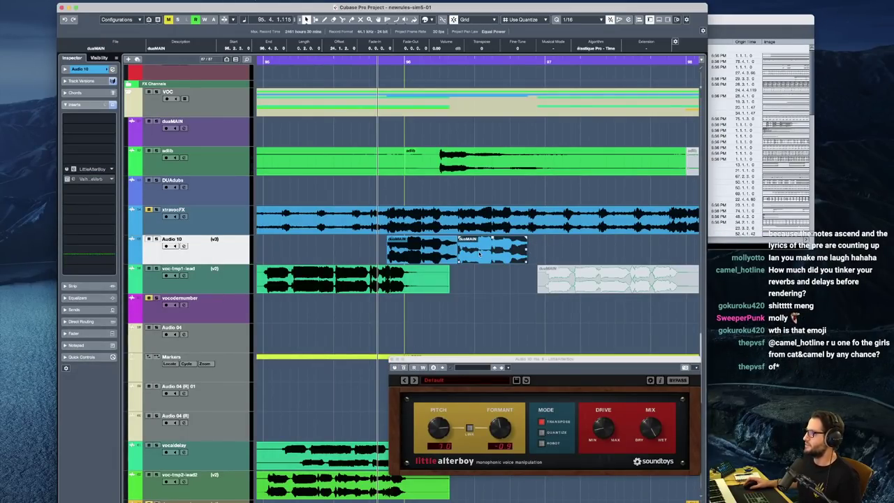
# Place short vocal slices after the second duaMAIN event on Audio 10 and copy that event with its slices to just before bar 98
pyautogui.moveTo(484, 255)
pyautogui.mouseDown()
pyautogui.moveTo(579, 250)
pyautogui.moveTo(532, 248)
pyautogui.moveTo(568, 250)
pyautogui.moveTo(536, 261)
pyautogui.moveTo(605, 257)
pyautogui.mouseUp()
pyautogui.hscroll(3, 603, 257)
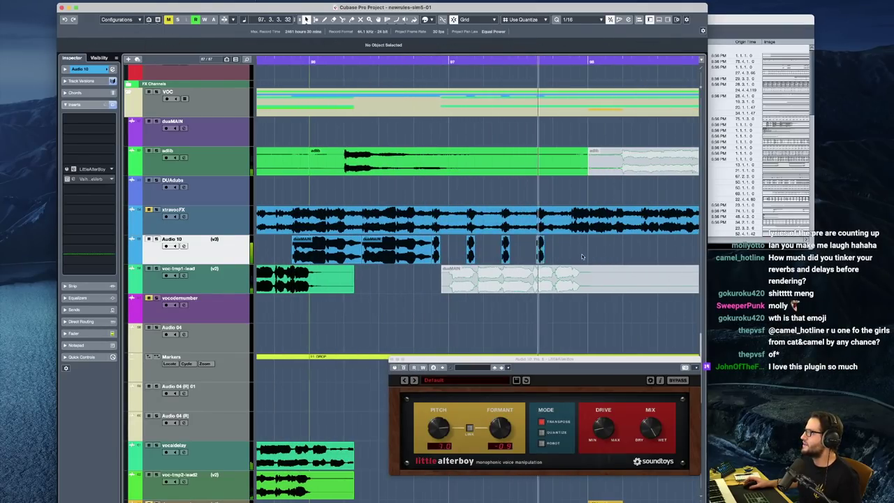
pyautogui.click(396, 259)
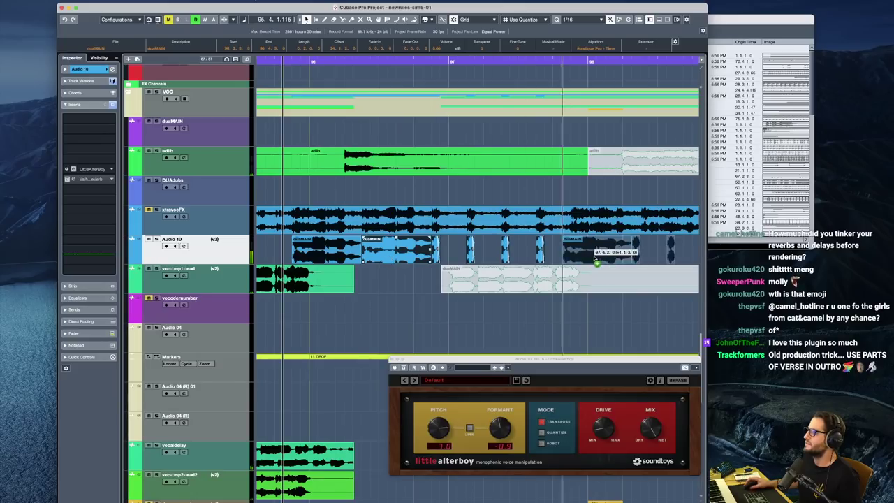
pyautogui.moveTo(596, 262); pyautogui.dragTo(606, 253)
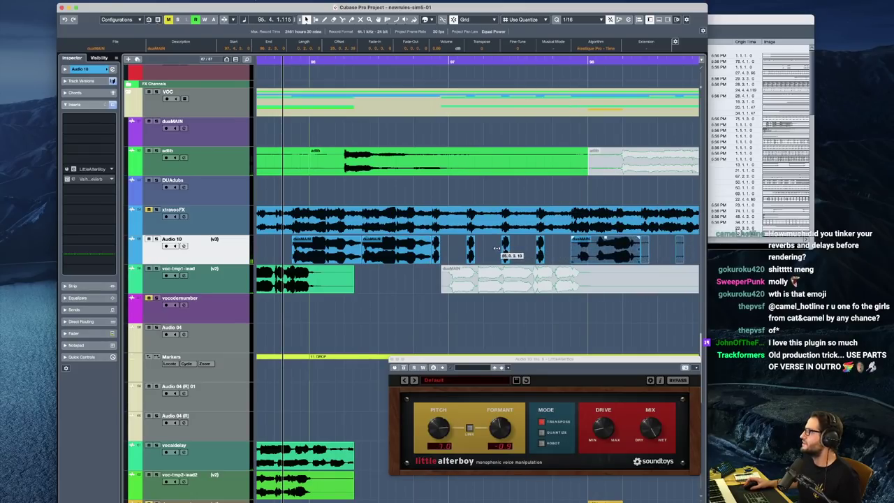
pyautogui.moveTo(475, 248); pyautogui.dragTo(476, 249)
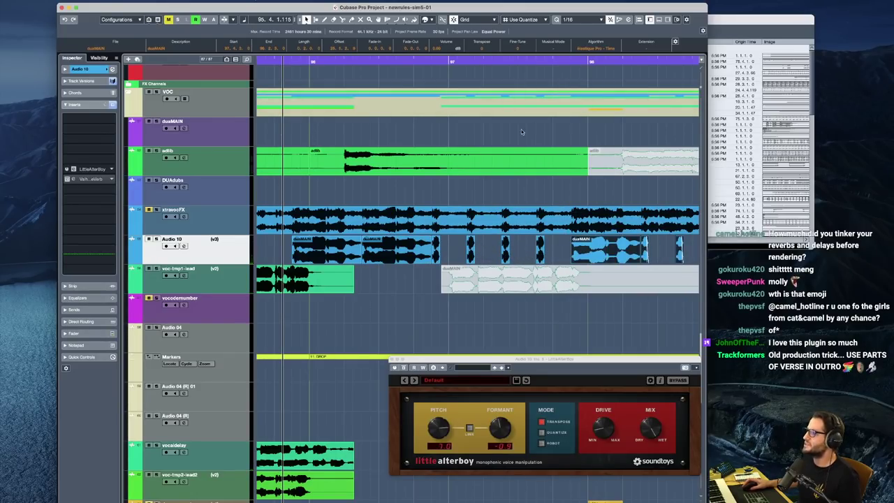
# Solo Audio 10, shift the copied event and slices later, and place another duaMAIN copy directly before them to repeat the two-event pattern
pyautogui.click(566, 62)
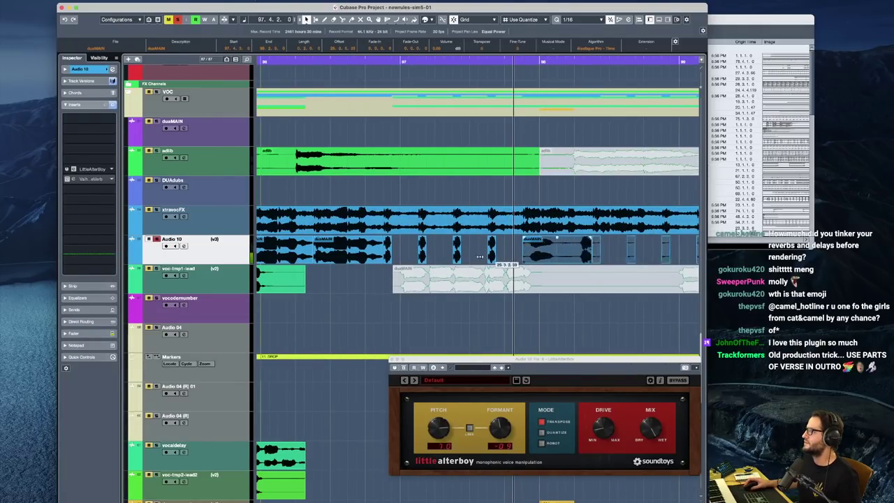
pyautogui.moveTo(553, 256); pyautogui.dragTo(540, 254)
pyautogui.moveTo(522, 62); pyautogui.dragTo(529, 75)
pyautogui.moveTo(561, 259); pyautogui.dragTo(589, 251)
pyautogui.press('g')
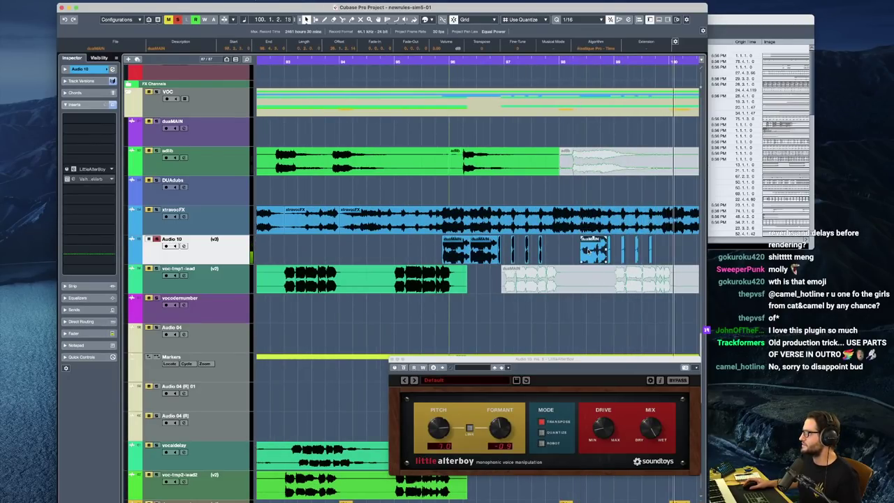
pyautogui.click(433, 239)
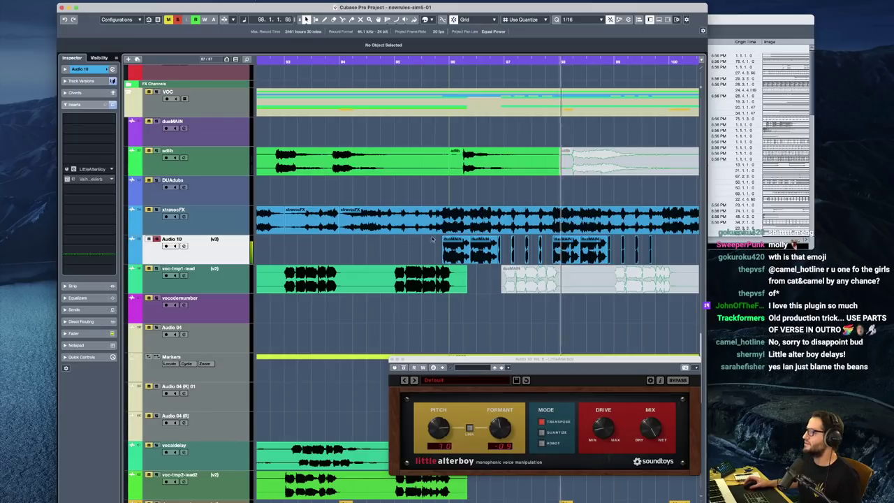
# Select the repeated chops around bar 98 on Audio 10 and play them from the start of the selection
pyautogui.hscroll(2, 581, 246)
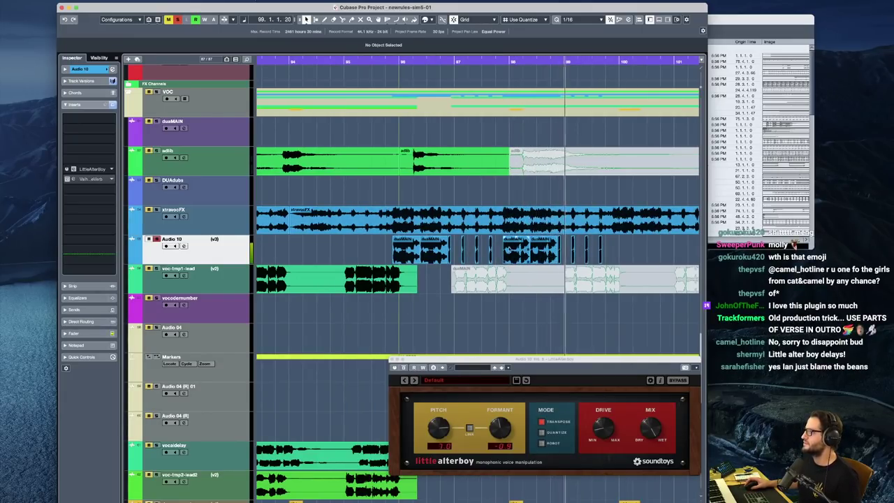
pyautogui.moveTo(498, 248); pyautogui.dragTo(648, 262)
pyautogui.press('l')
pyautogui.scroll(5, 547, 252)
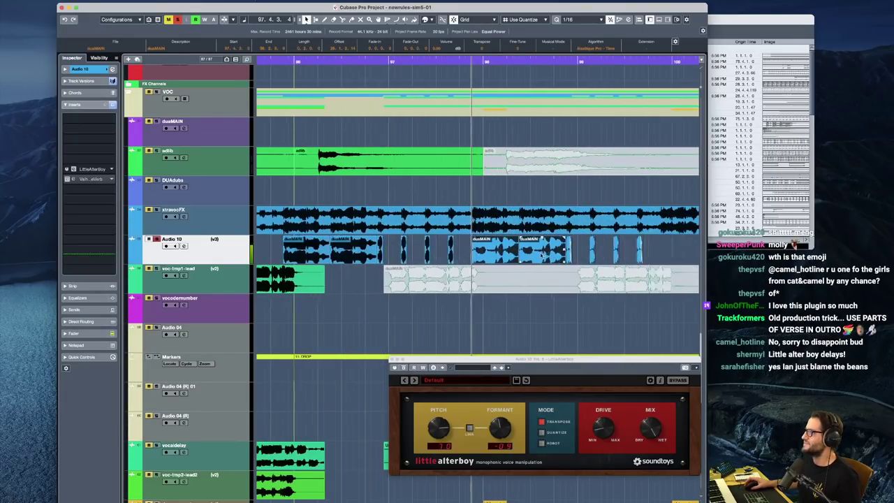
pyautogui.press('g')
pyautogui.press('g')
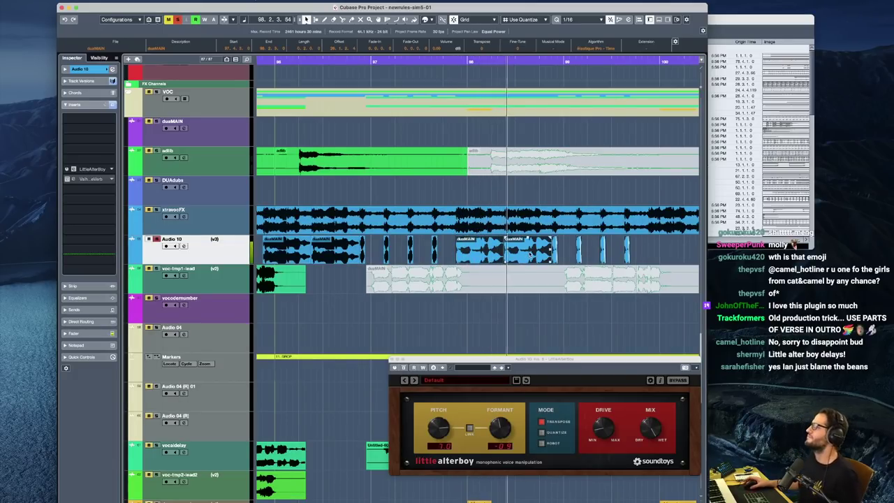
pyautogui.press('g')
pyautogui.press('g')
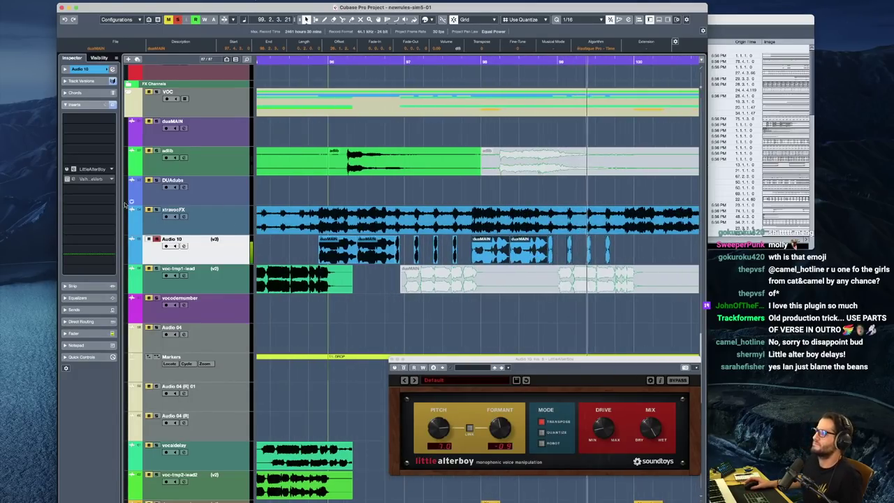
# Turn on the LittleAlterBoy and ValhallaVintageVerb inserts on Audio 10, compare with the xtravocFX track in solo, and close the reverb window
pyautogui.click(396, 368)
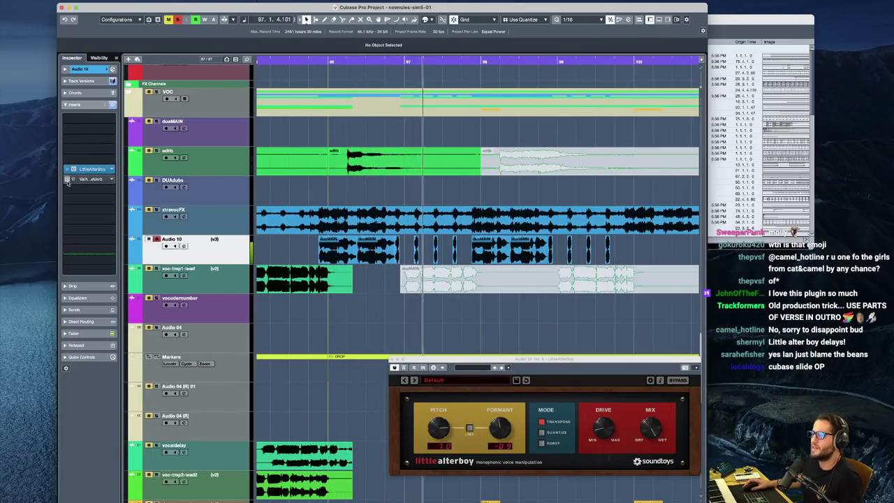
pyautogui.click(91, 179)
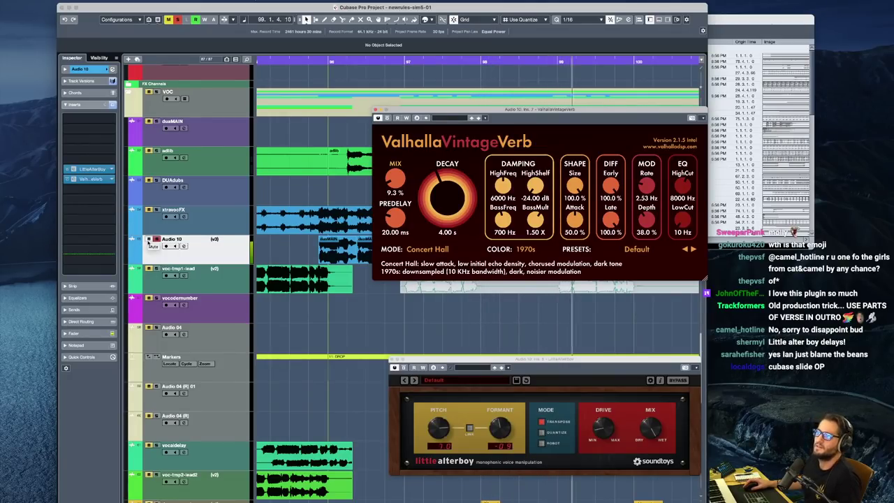
pyautogui.click(146, 211)
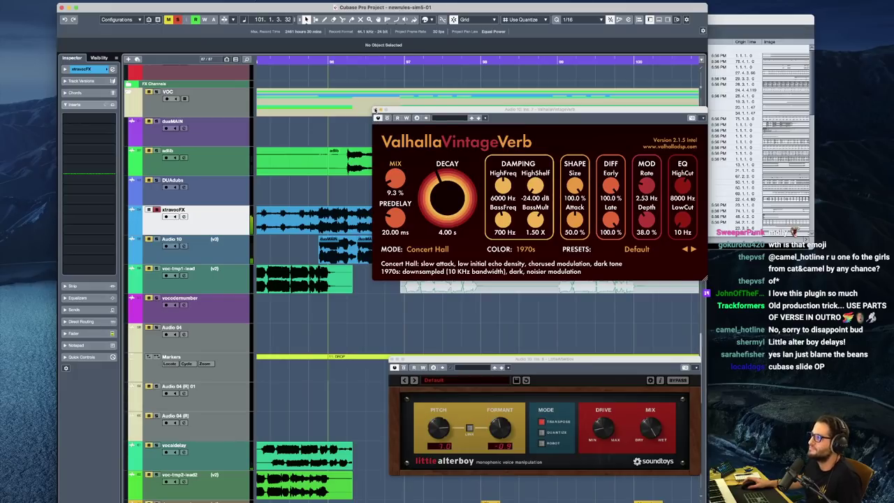
pyautogui.click(375, 109)
pyautogui.press('g')
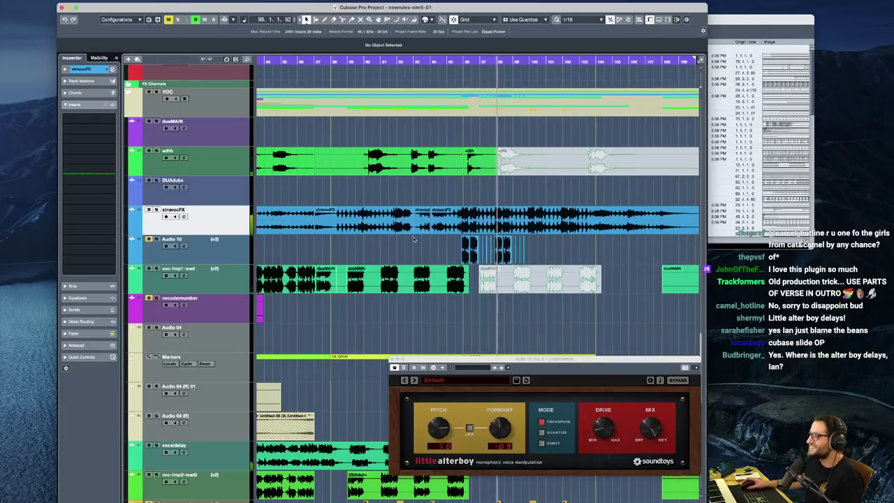
# Close the LittleAlterBoy window and look through the synth, horn and drum tracks around the last DROP
pyautogui.hscroll(2, 460, 261)
pyautogui.scroll(-1, 464, 260)
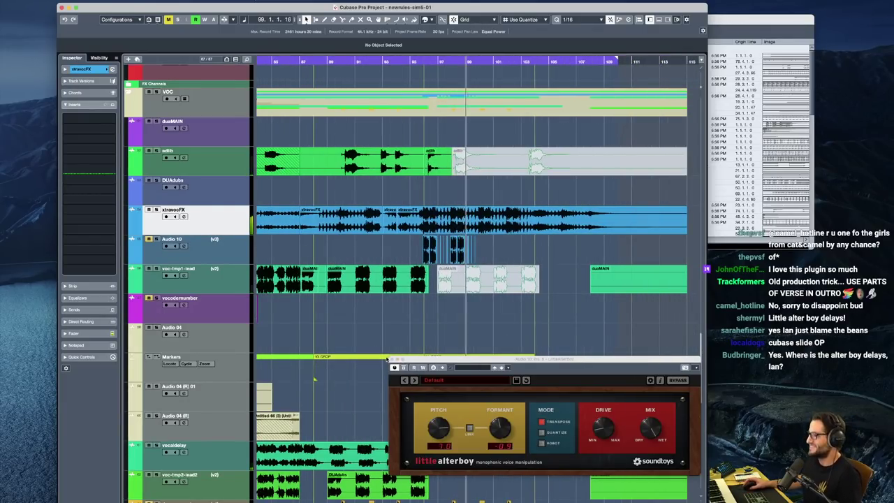
pyautogui.click(394, 367)
pyautogui.scroll(10, 442, 233)
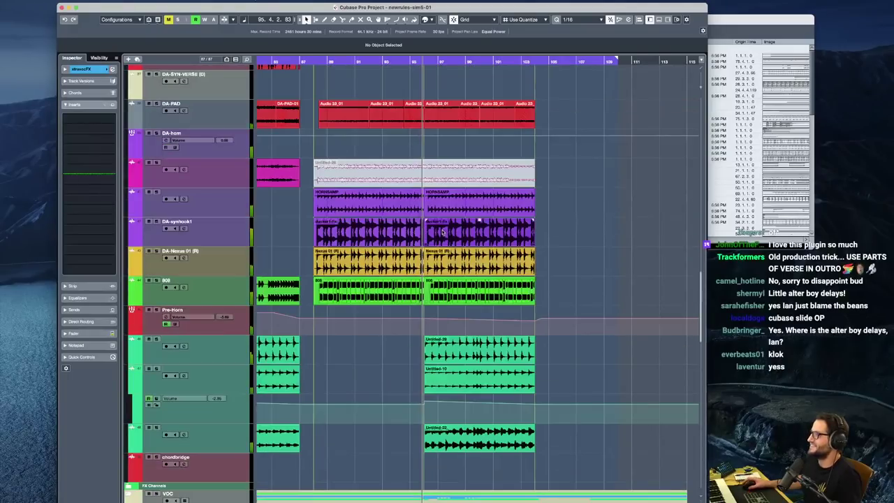
pyautogui.click(228, 321)
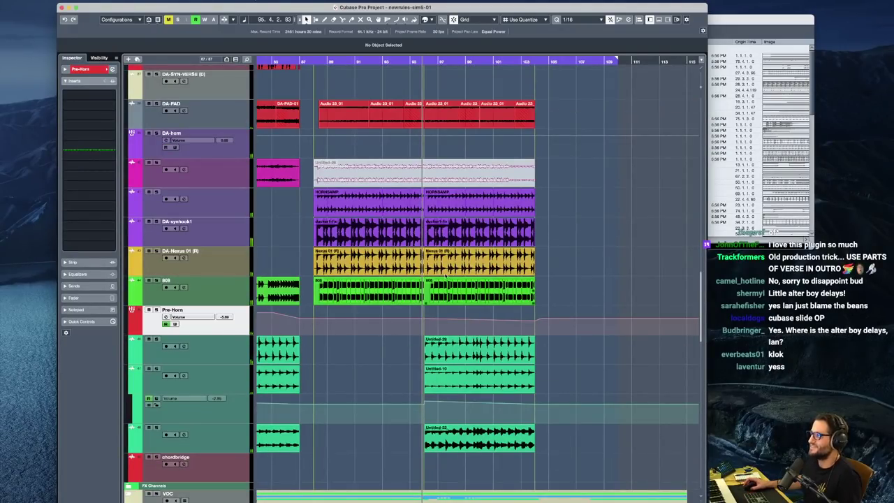
pyautogui.scroll(6, 452, 217)
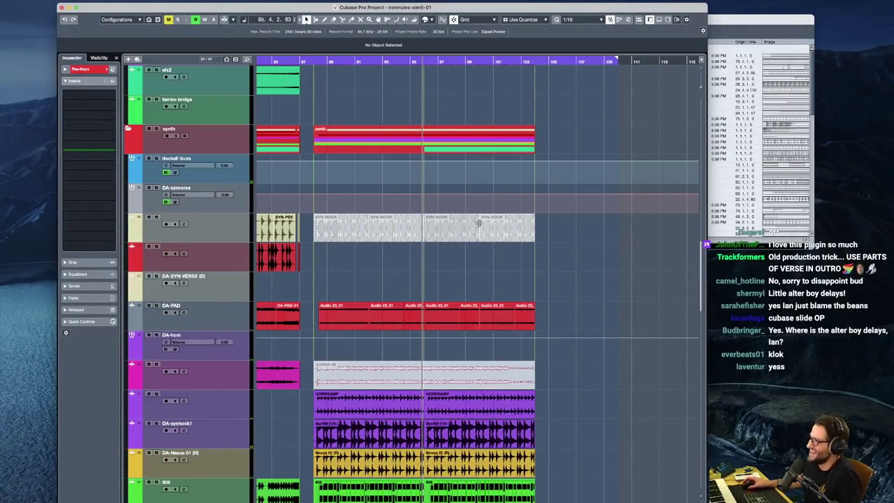
pyautogui.scroll(15, 479, 222)
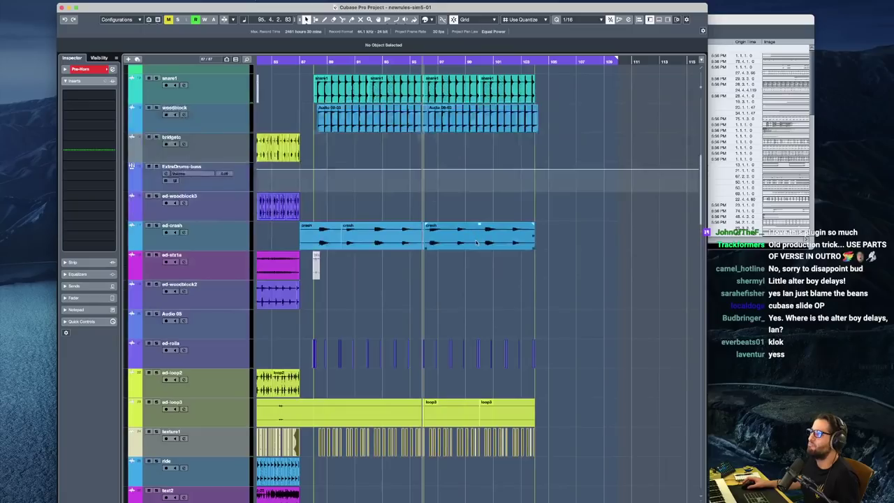
pyautogui.scroll(5, 472, 246)
pyautogui.scroll(-3, 463, 246)
pyautogui.press('g')
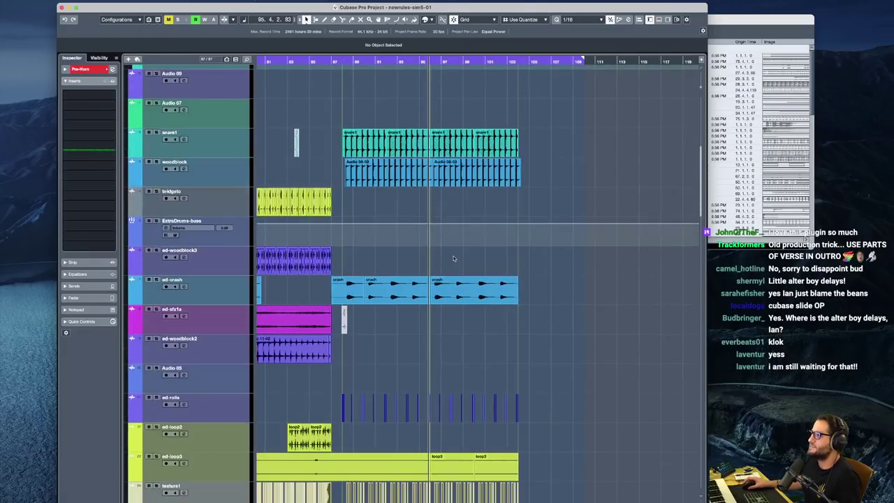
pyautogui.press('g')
pyautogui.press('g')
pyautogui.scroll(-20, 428, 286)
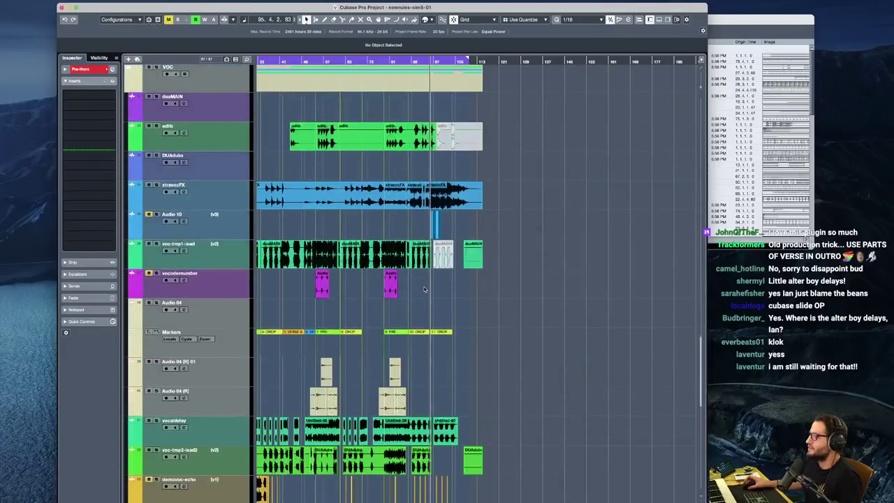
# Play the bounced Kontakt tracks from just before bar 78 and select the Kontakt 5 01 (R) track
pyautogui.scroll(-8, 424, 295)
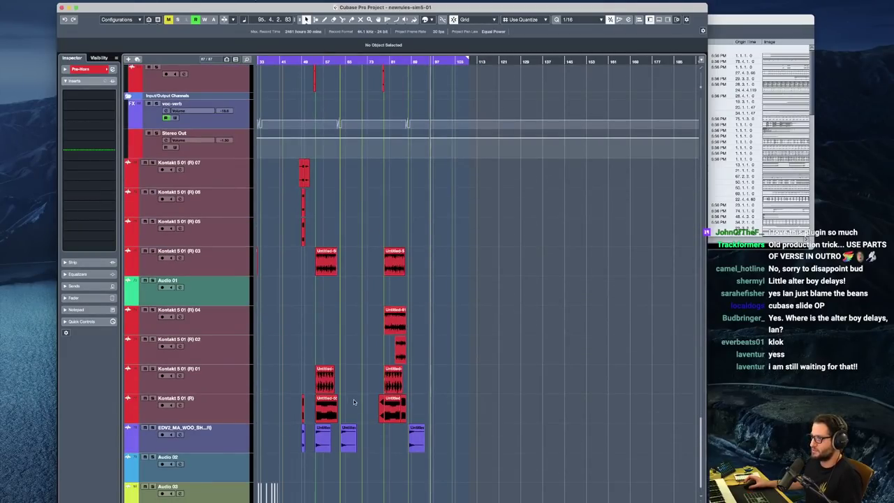
pyautogui.press('h')
pyautogui.press('h')
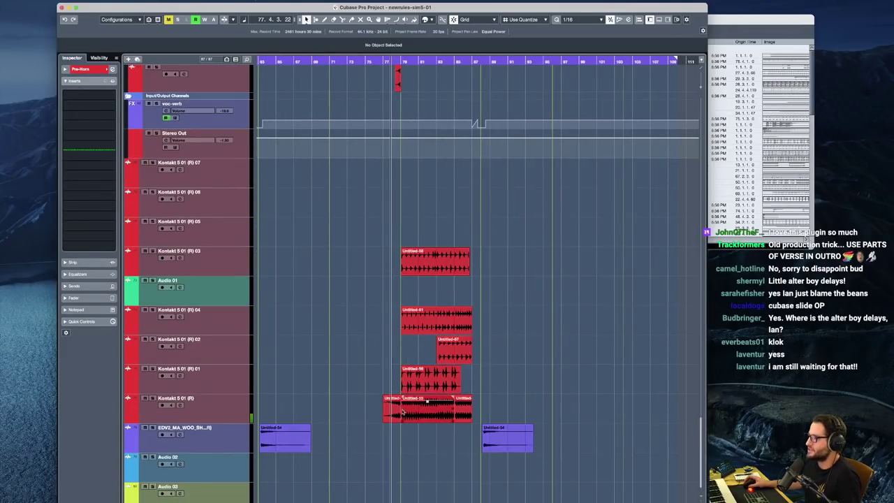
pyautogui.click(236, 408)
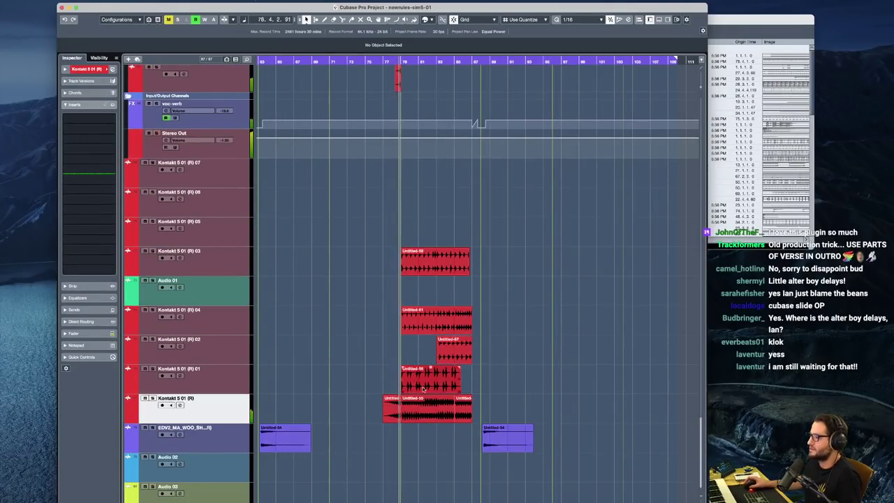
pyautogui.press('g')
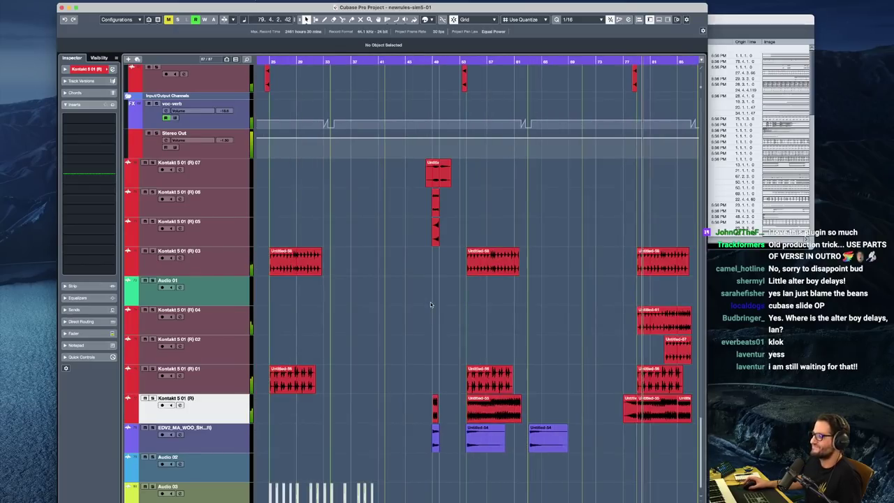
pyautogui.hscroll(-5, 431, 310)
pyautogui.press('g')
# Examine the arrangement from the vocal and synth tracks up through the percussion to the shuffle drum tracks
pyautogui.scroll(15, 426, 347)
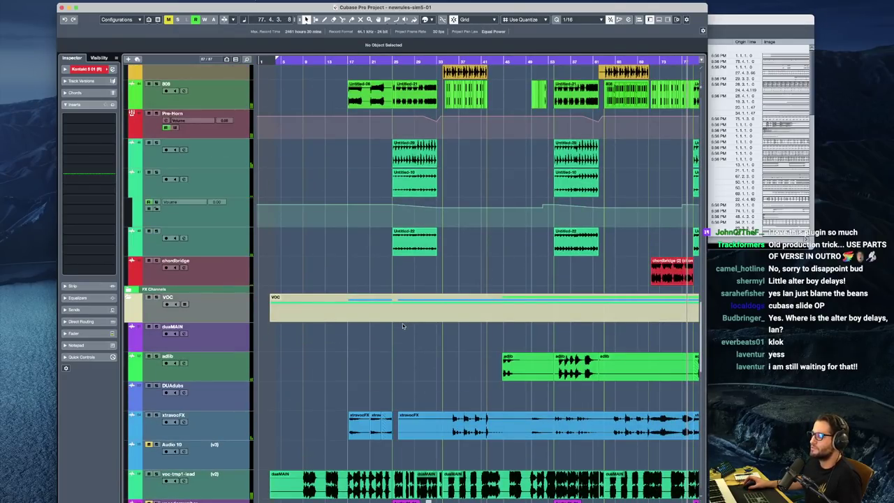
pyautogui.scroll(20, 405, 328)
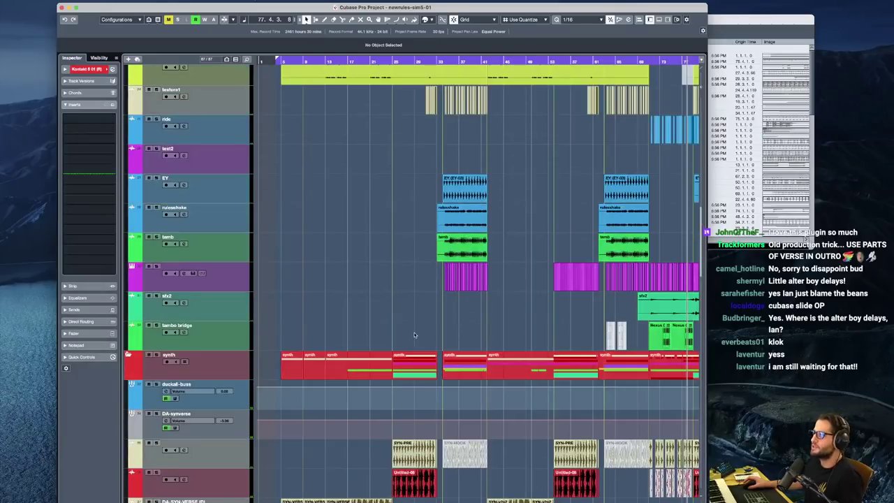
pyautogui.scroll(1, 413, 334)
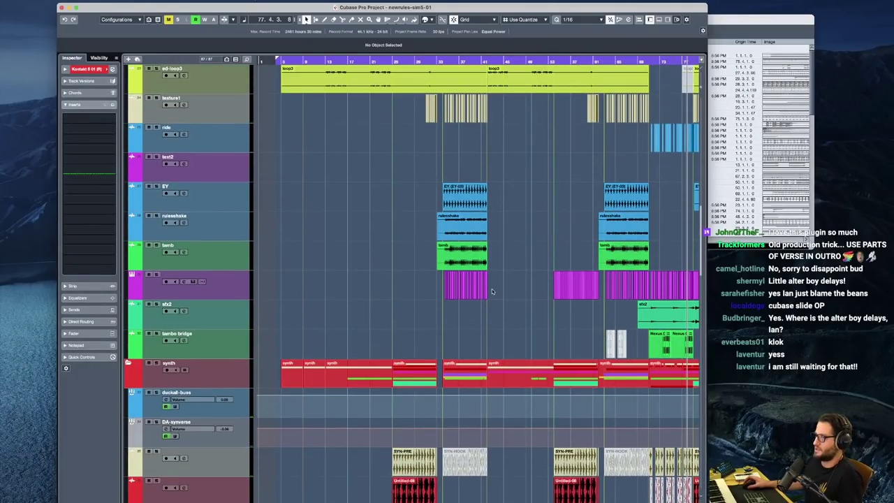
pyautogui.hscroll(3, 488, 267)
pyautogui.scroll(5, 435, 230)
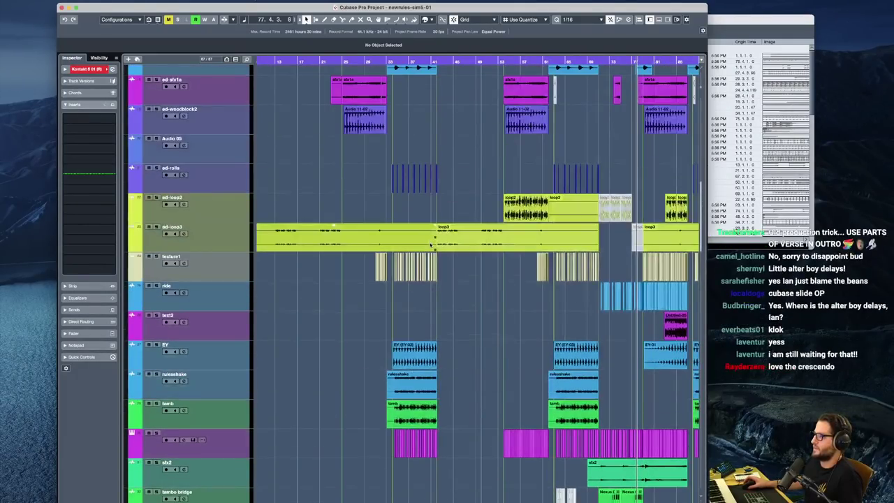
pyautogui.scroll(5, 469, 205)
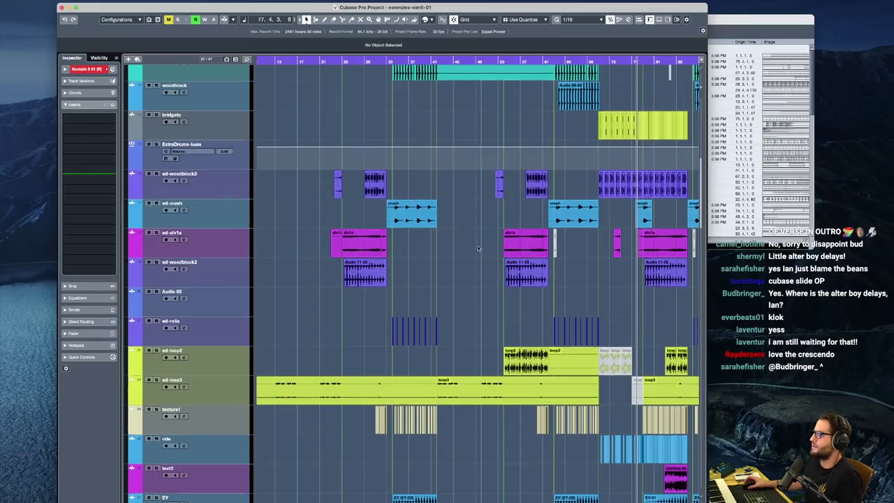
pyautogui.scroll(7, 473, 275)
pyautogui.hscroll(5, 552, 313)
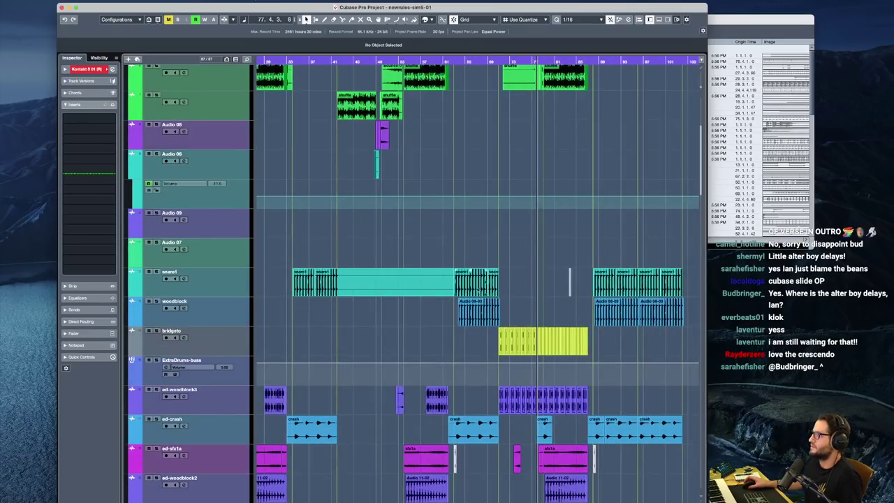
pyautogui.scroll(2, 465, 276)
pyautogui.scroll(1, 433, 245)
pyautogui.scroll(4, 398, 216)
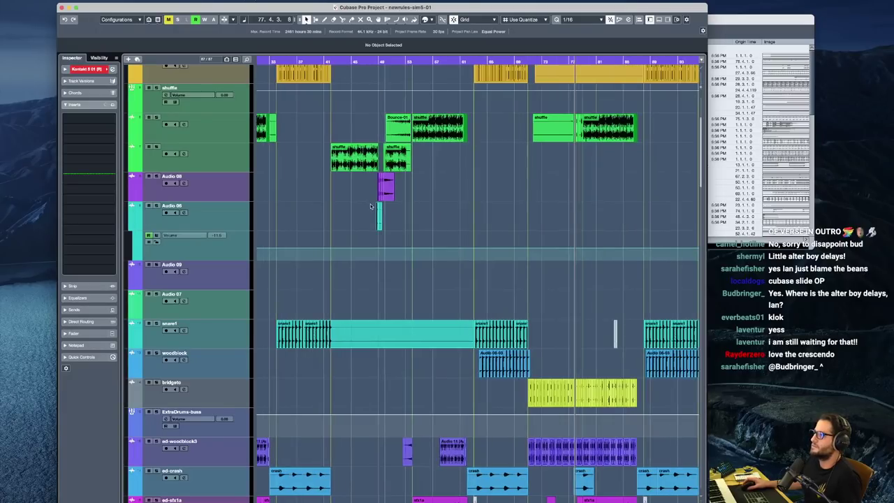
# Play the transition around bar 49 with the short events on Audio 08 and Audio 06
pyautogui.click(382, 203)
pyautogui.press('space')
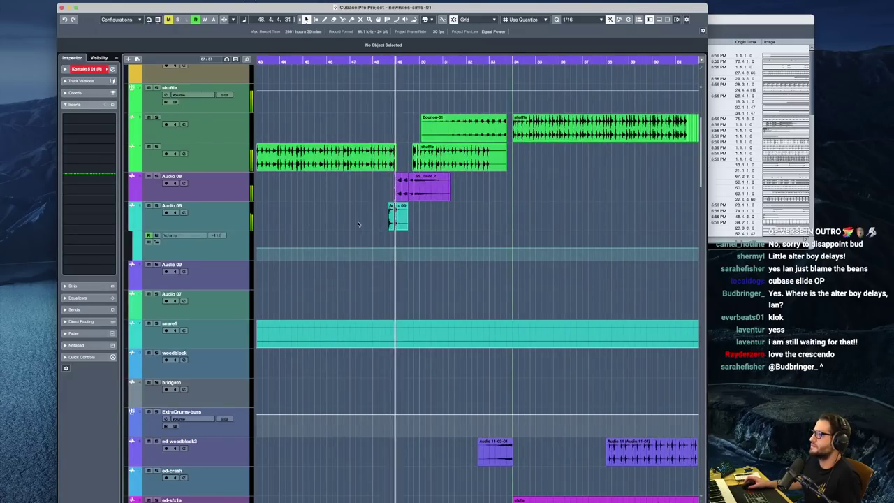
pyautogui.press('space')
pyautogui.scroll(2, 371, 231)
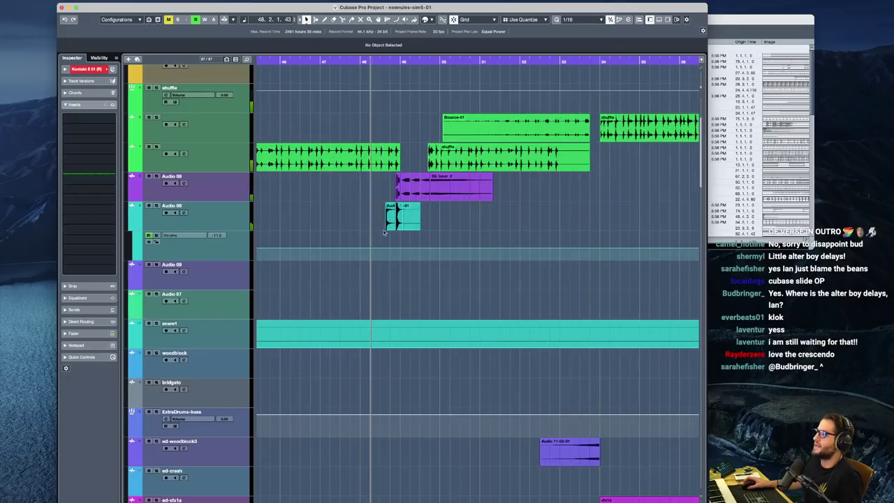
# Solo the Audio 06 track and play its short events around bar 49
pyautogui.scroll(3, 384, 239)
pyautogui.scroll(-2, 381, 274)
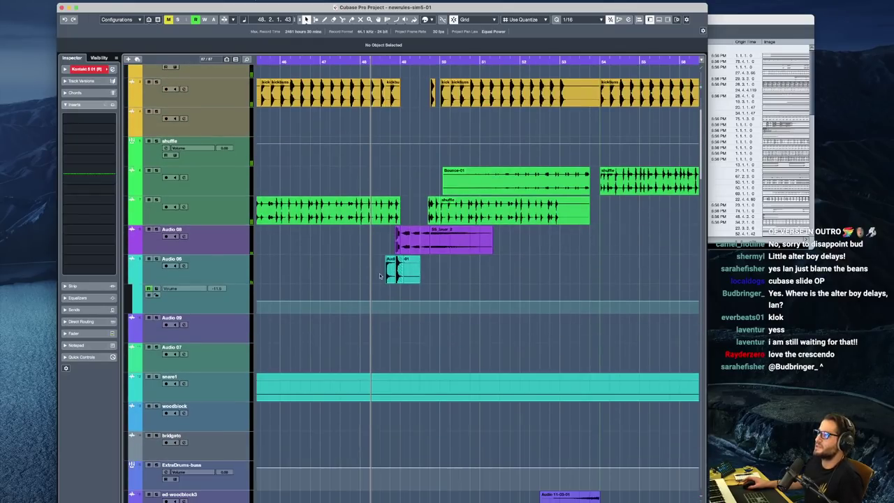
pyautogui.click(235, 275)
pyautogui.press('space')
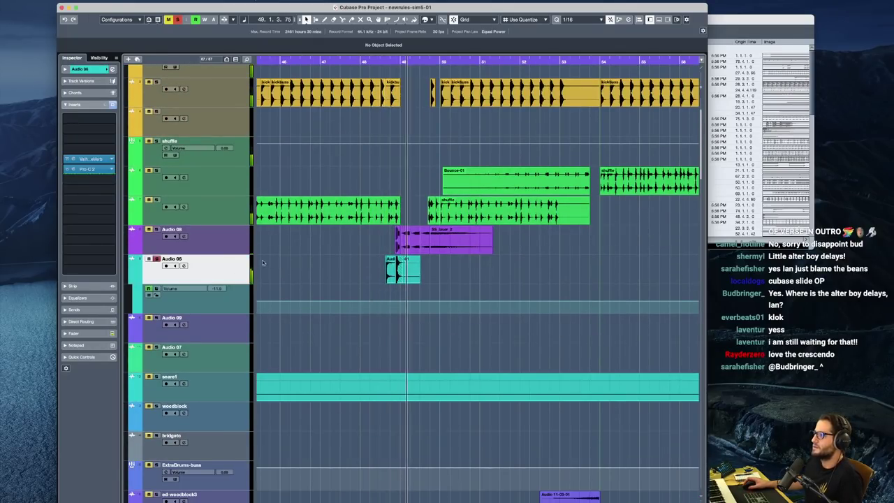
pyautogui.press('space')
# Solo the Audio 08 track and play its SS_laser_2 events from bar 49 onward
pyautogui.click(155, 235)
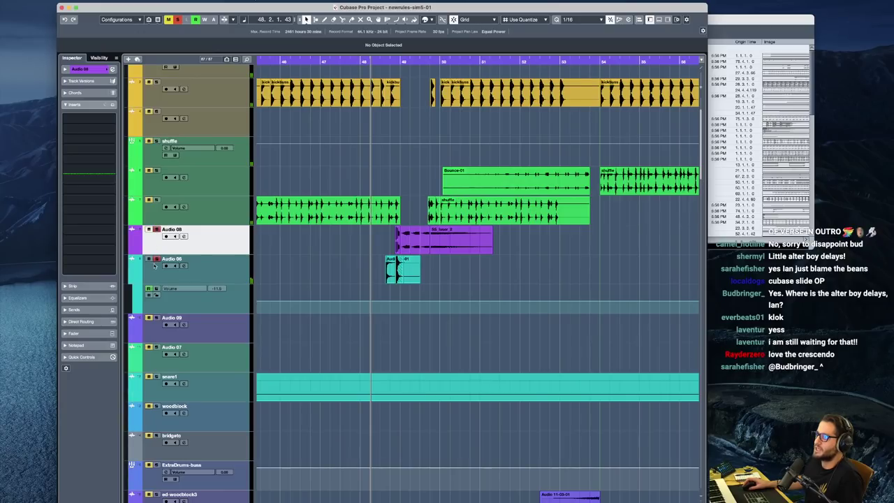
pyautogui.press('space')
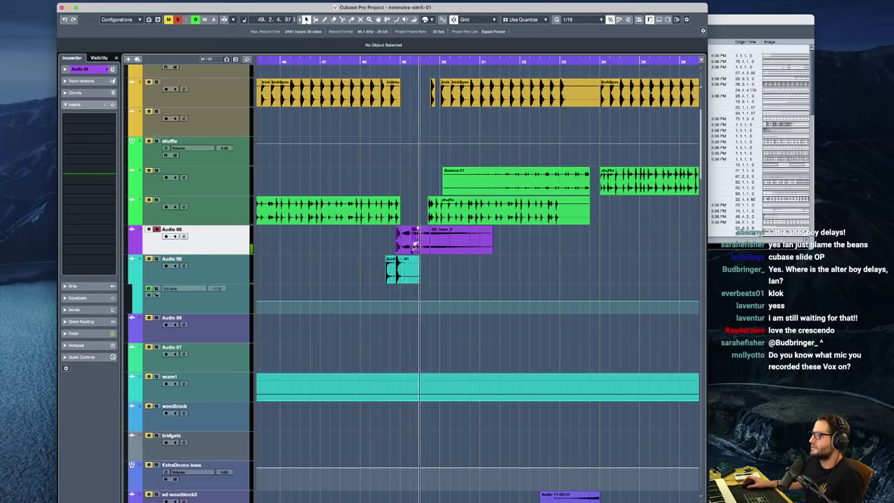
pyautogui.scroll(10, 414, 245)
pyautogui.scroll(-10, 414, 245)
pyautogui.scroll(1, 404, 246)
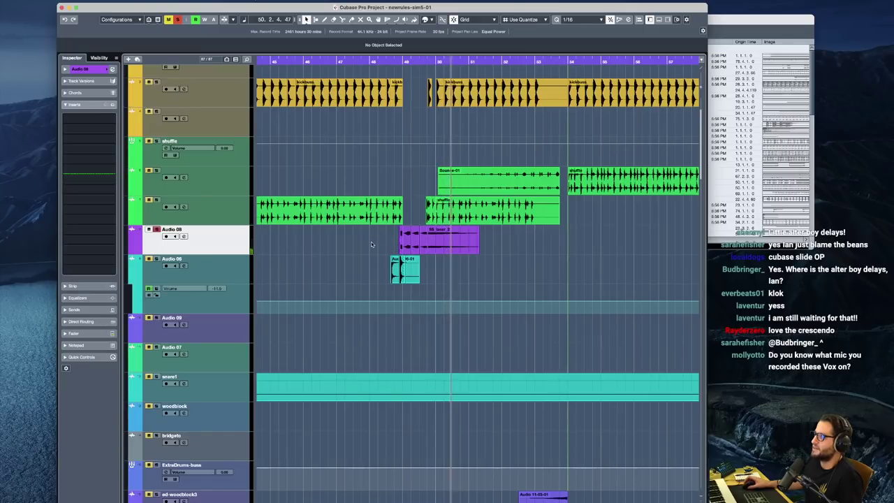
# Play the bar 49 transition with the whole drums group soloed and examine the Audio 08 and Audio 06 events closely
pyautogui.scroll(3, 371, 242)
pyautogui.press('space')
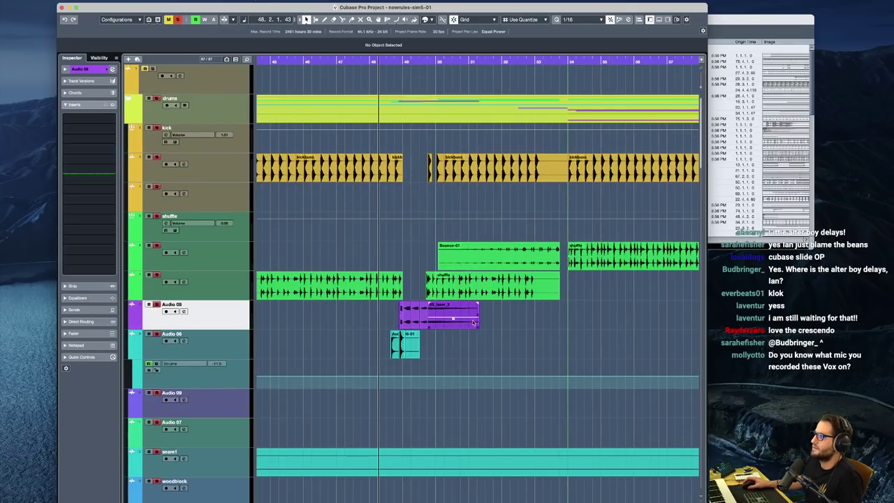
pyautogui.press('space')
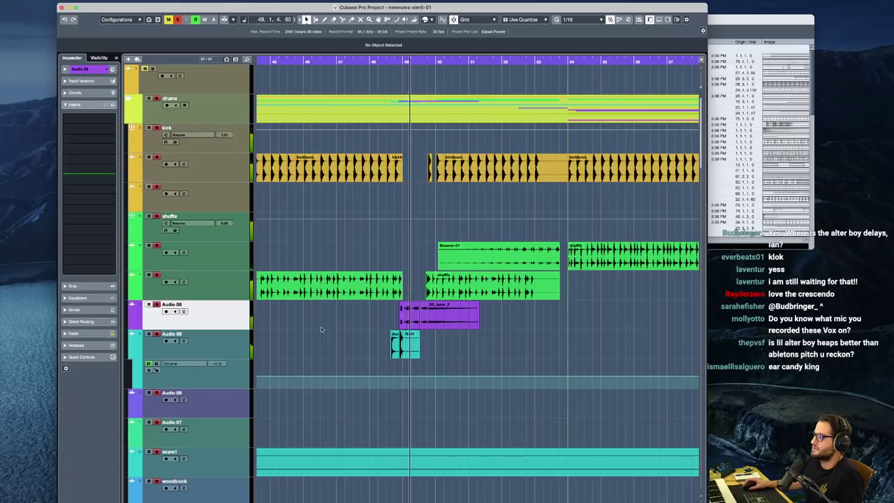
pyautogui.scroll(4, 417, 323)
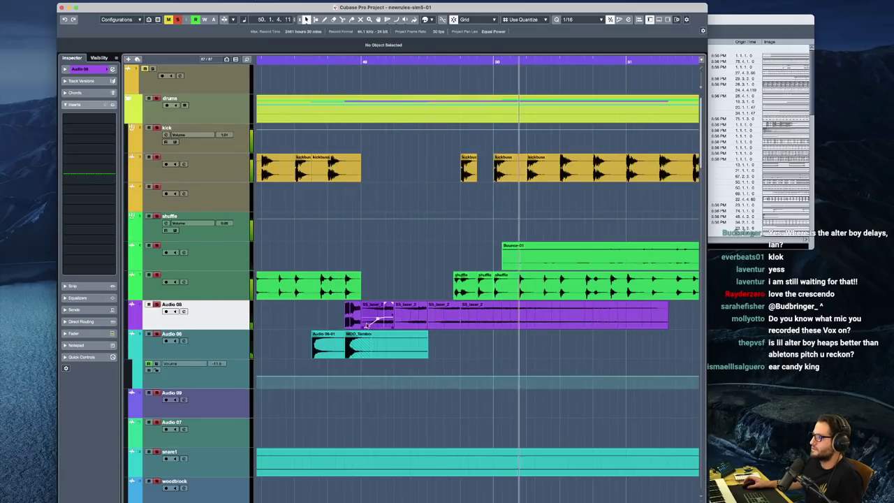
pyautogui.click(324, 315)
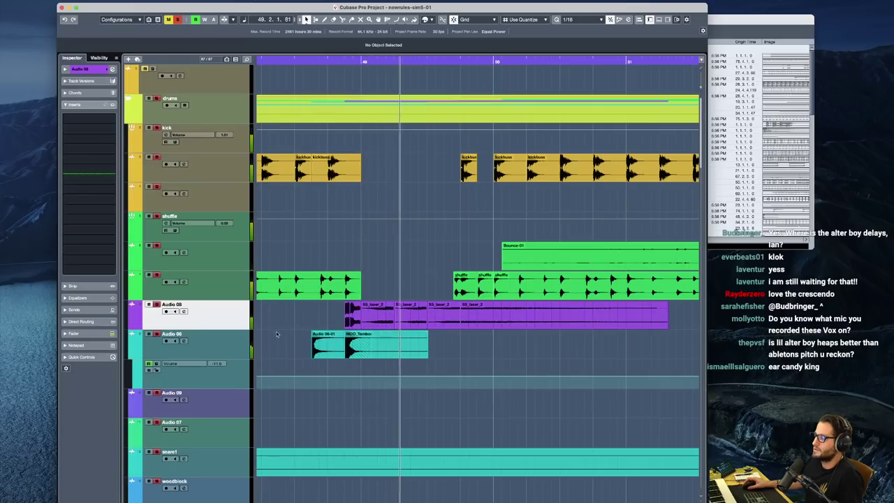
pyautogui.press('space')
pyautogui.hscroll(-2, 351, 344)
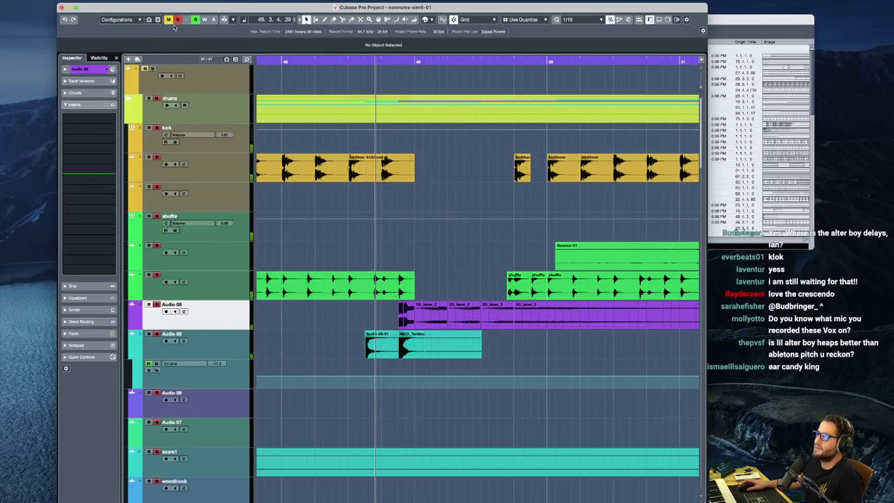
# Solo Audio 06 and inspect its ValhallaVintageVerb and Pro-C 2 insert settings during playback, closing both plug-in windows
pyautogui.click(223, 347)
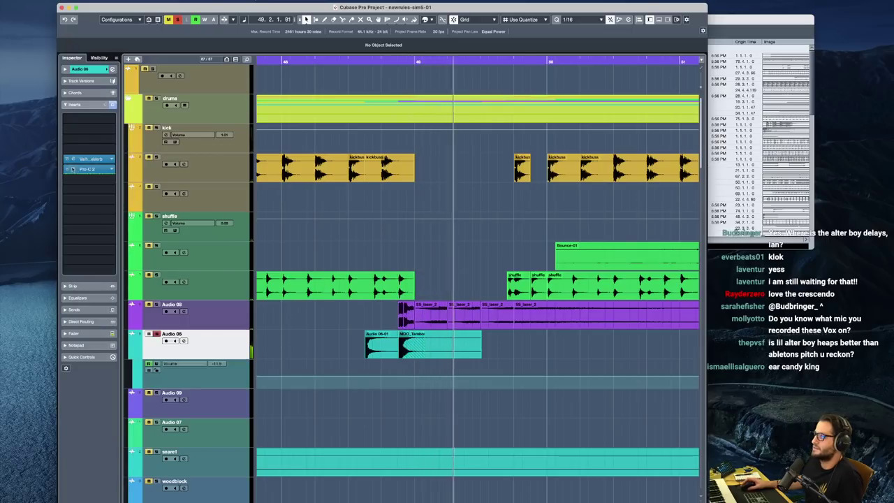
pyautogui.click(93, 160)
pyautogui.click(87, 169)
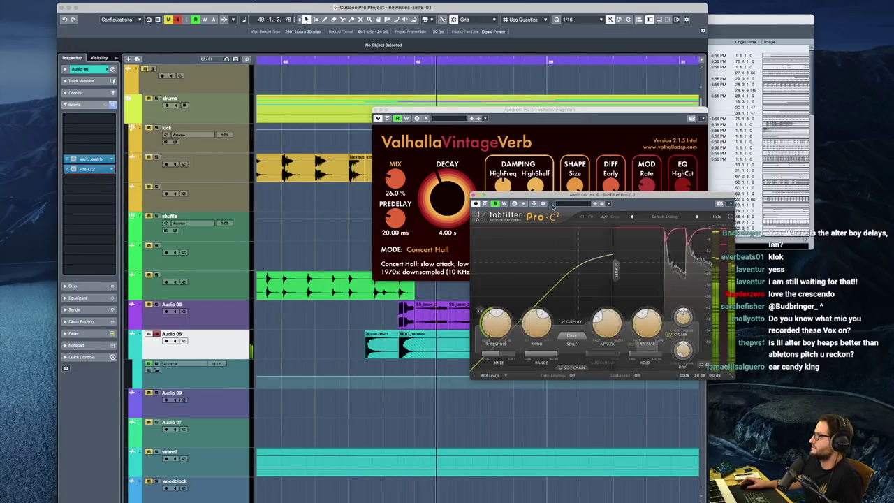
pyautogui.click(474, 196)
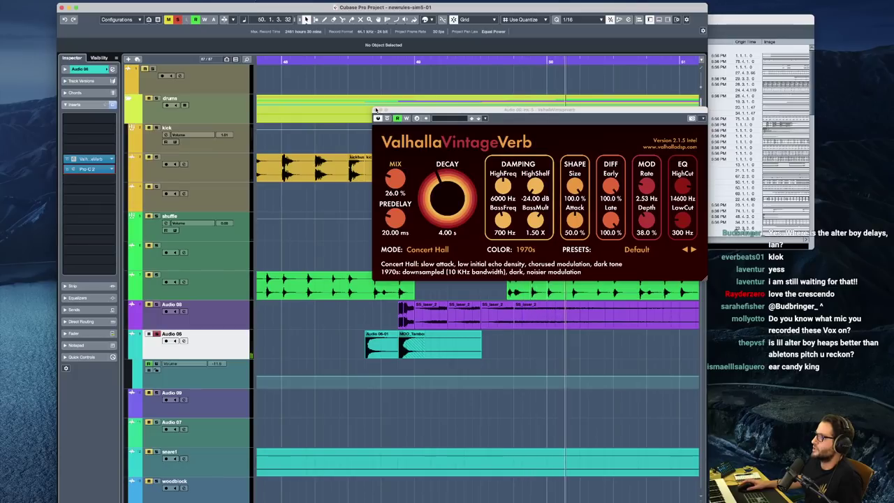
pyautogui.click(376, 110)
# Play the soloed shuffle loop from around bar 42 and turn off solo on the shuffle group
pyautogui.scroll(-8, 391, 355)
pyautogui.scroll(1, 393, 356)
pyautogui.scroll(5, 394, 354)
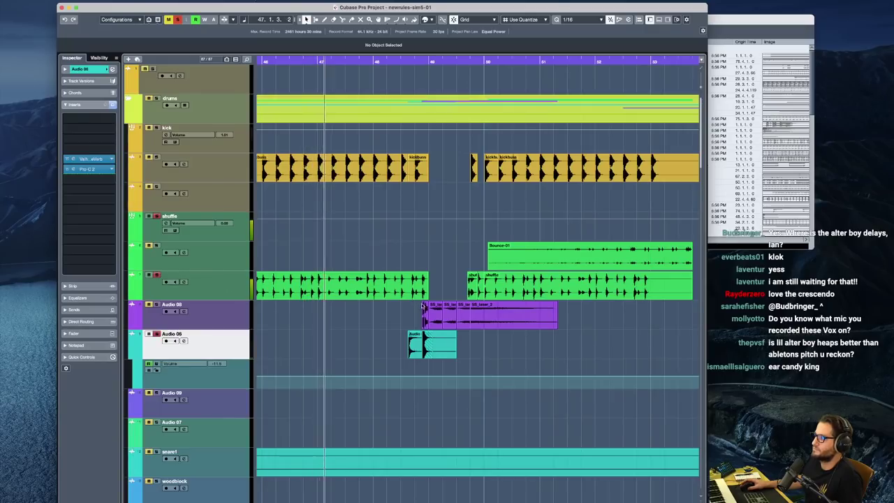
pyautogui.scroll(-3, 404, 294)
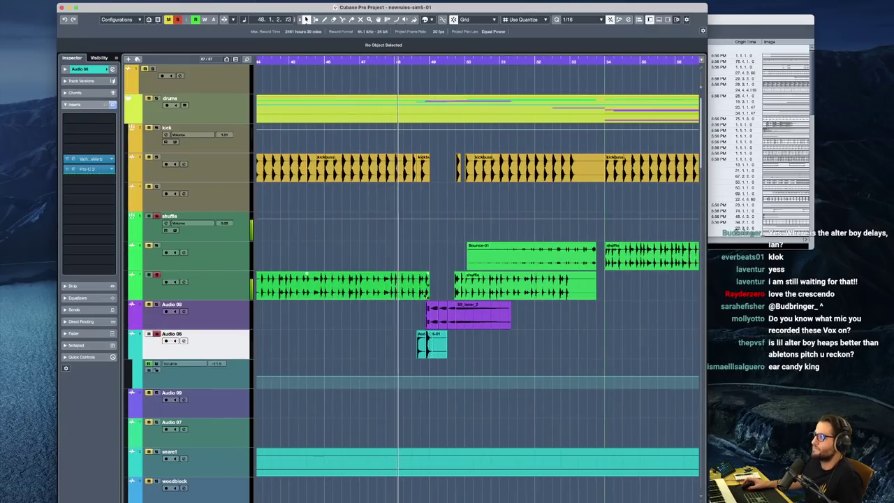
pyautogui.press('space')
pyautogui.hscroll(-3, 316, 277)
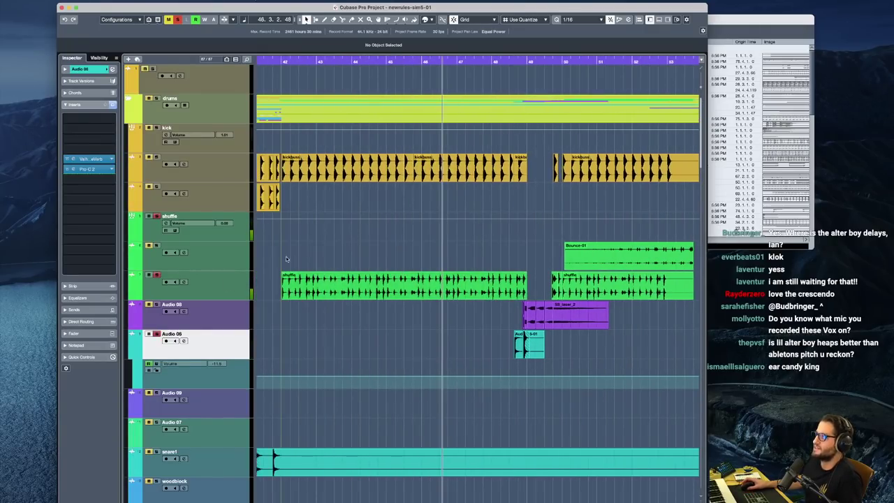
pyautogui.click(280, 251)
pyautogui.press('space')
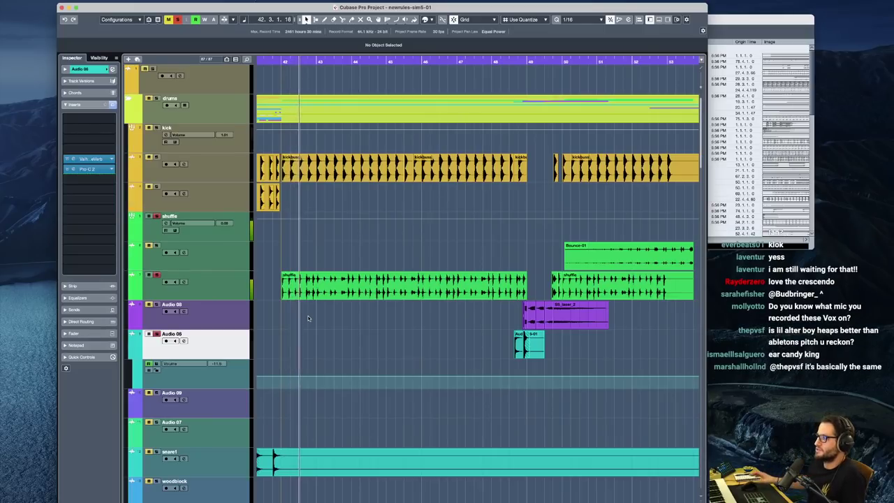
pyautogui.click(348, 297)
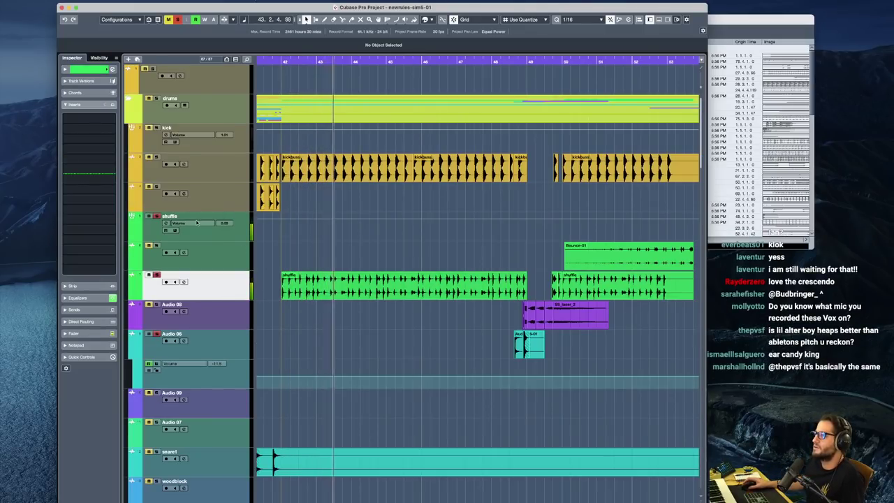
pyautogui.click(158, 218)
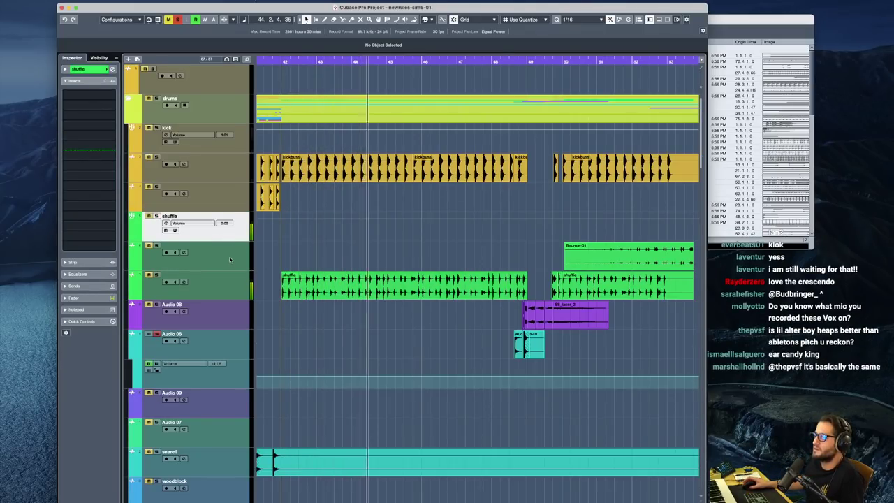
# Solo the shuffle track containing Bounce-01, play it around bar 52, and turn the solo off
pyautogui.hscroll(5, 519, 278)
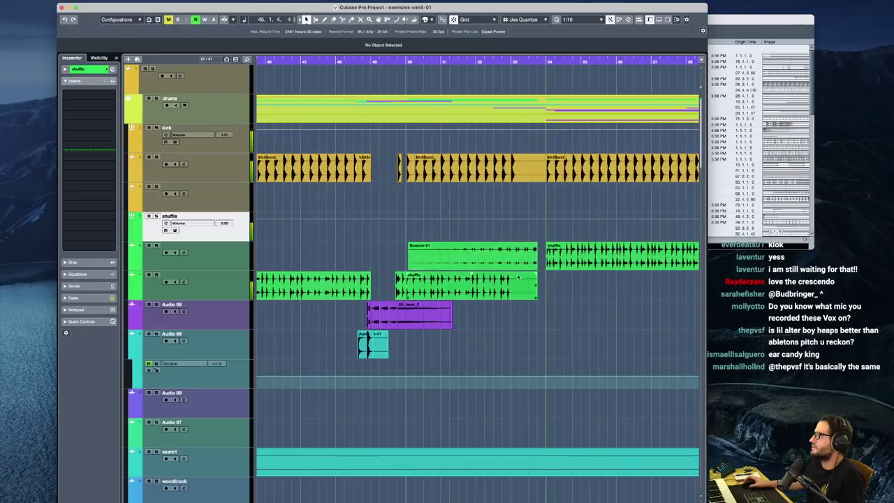
pyautogui.click(474, 227)
pyautogui.click(156, 245)
pyautogui.hscroll(2, 477, 279)
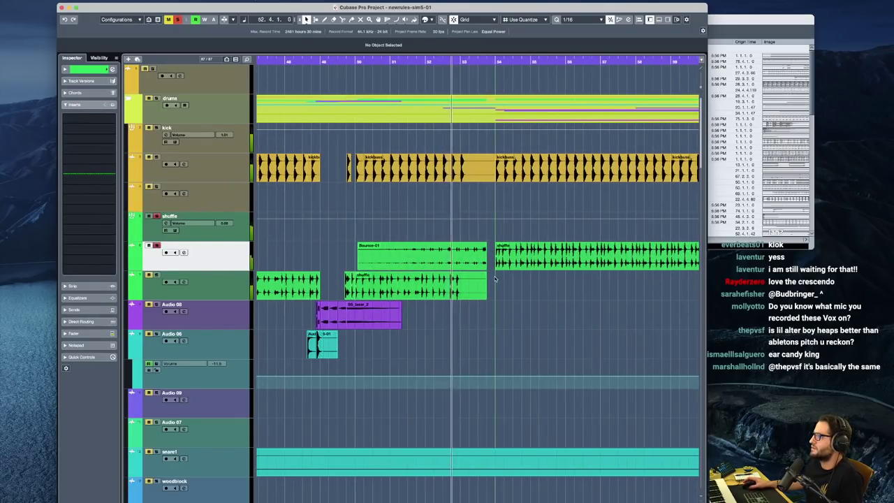
pyautogui.press('s')
pyautogui.hscroll(2, 444, 299)
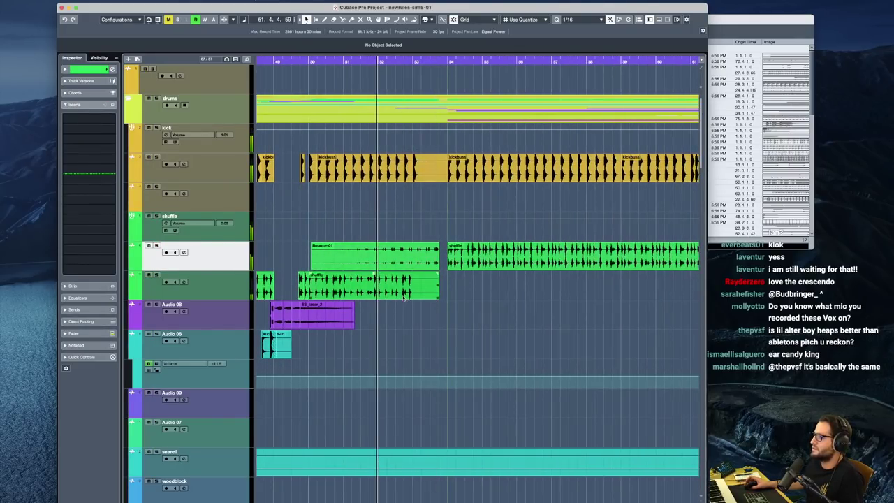
# Solo the ed-loop3 track and play its chopped percussion hits from just before bar 50
pyautogui.scroll(-10, 438, 305)
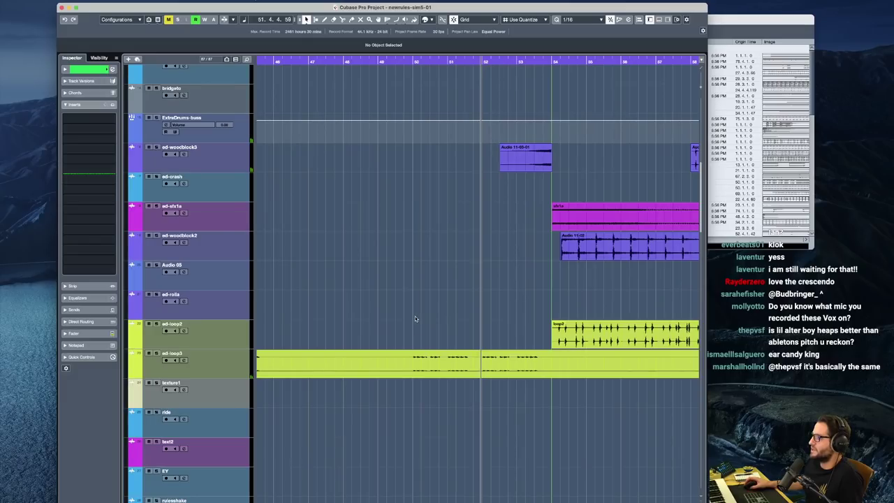
pyautogui.click(415, 316)
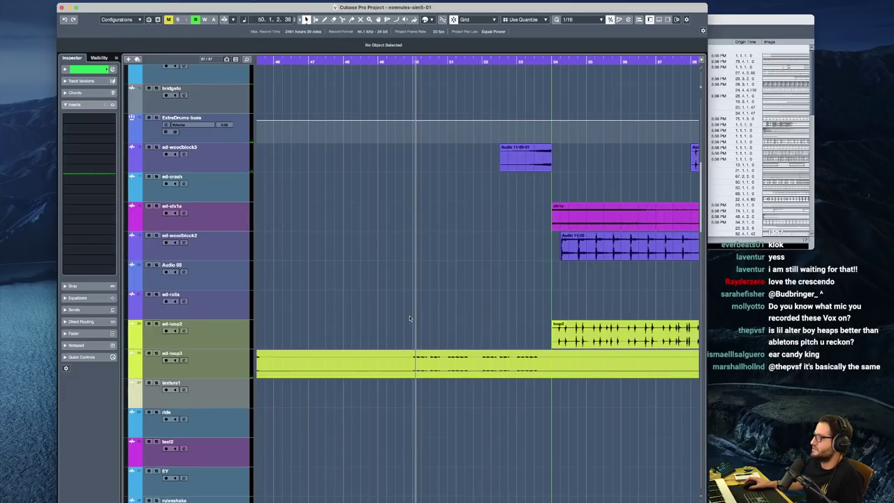
pyautogui.click(231, 372)
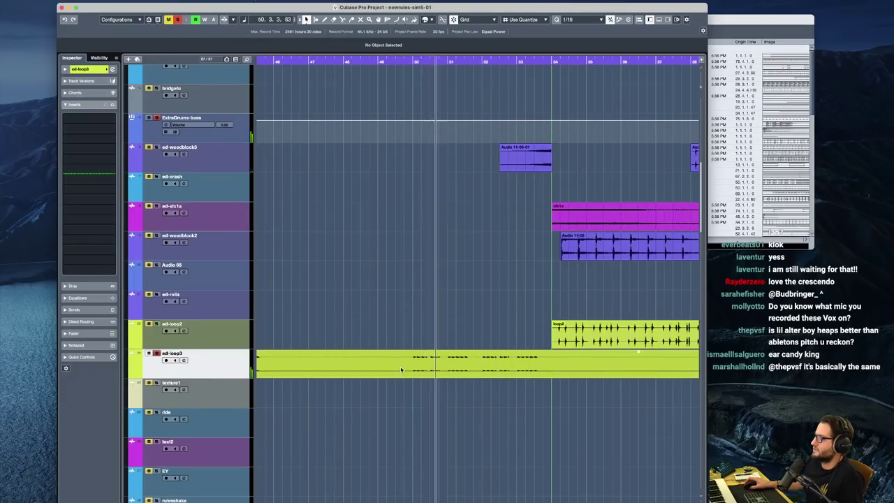
pyautogui.press('space')
pyautogui.scroll(4, 430, 366)
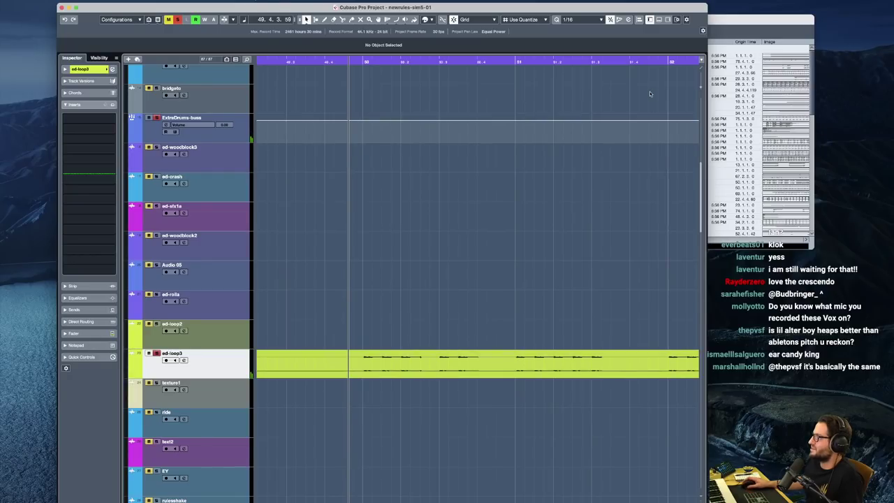
pyautogui.press('space')
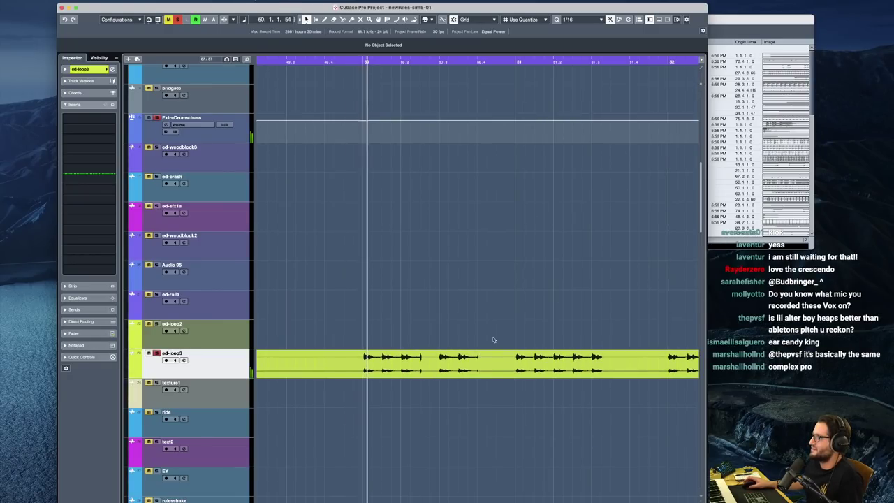
pyautogui.press('space')
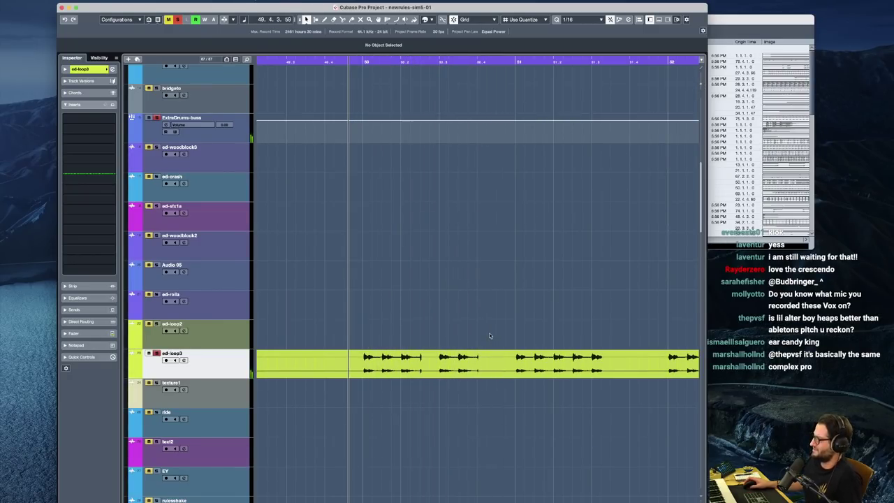
pyautogui.press('space')
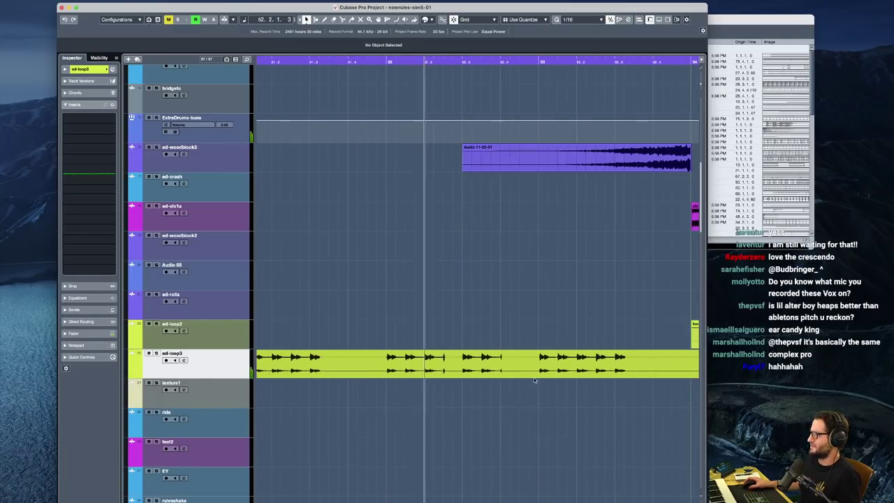
pyautogui.press('space')
# Look through the synth, horn and 808 tracks down to the chordbridge event and place the playhead near bar 71
pyautogui.scroll(-10, 510, 370)
pyautogui.scroll(-8, 509, 373)
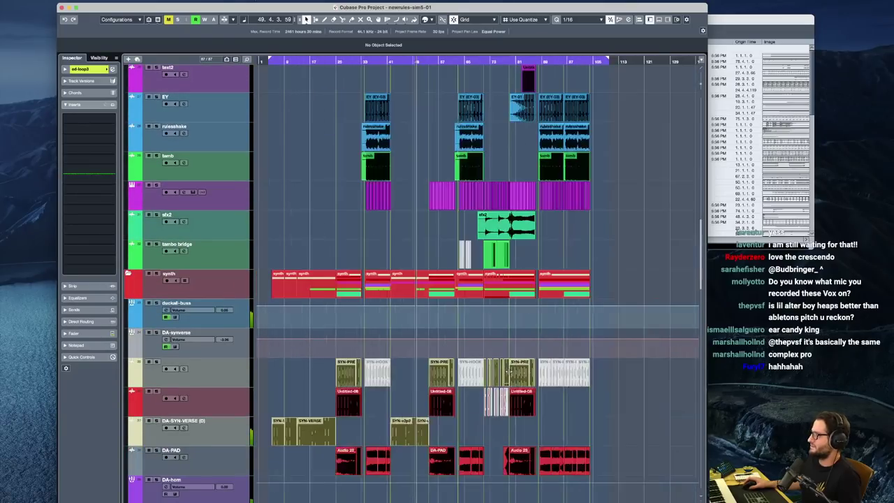
pyautogui.scroll(-4, 456, 345)
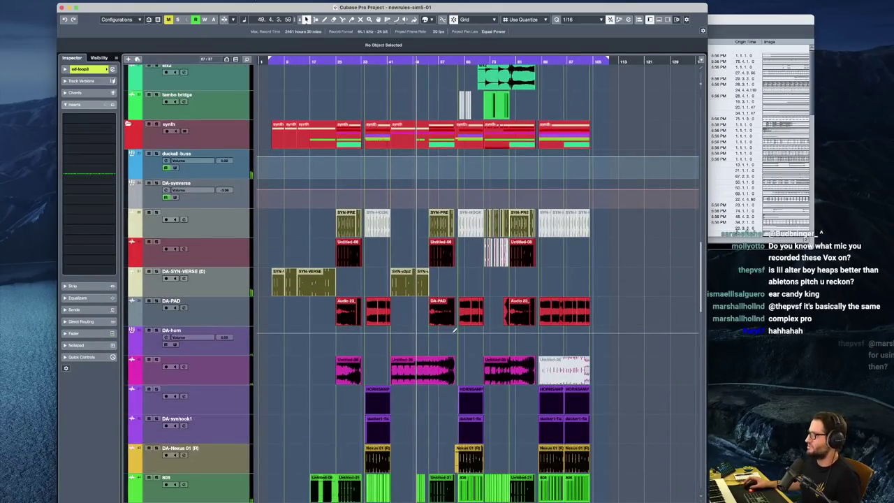
pyautogui.scroll(-4, 470, 315)
pyautogui.scroll(4, 496, 336)
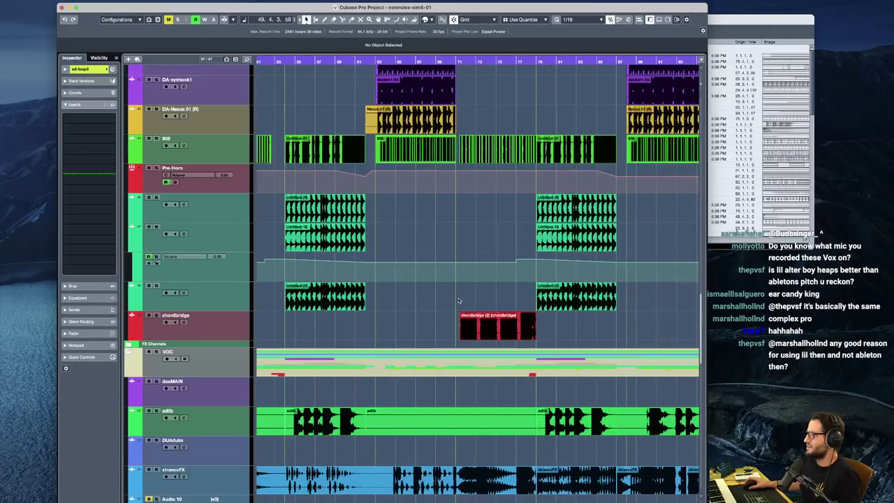
pyautogui.click(466, 302)
pyautogui.scroll(-2, 474, 314)
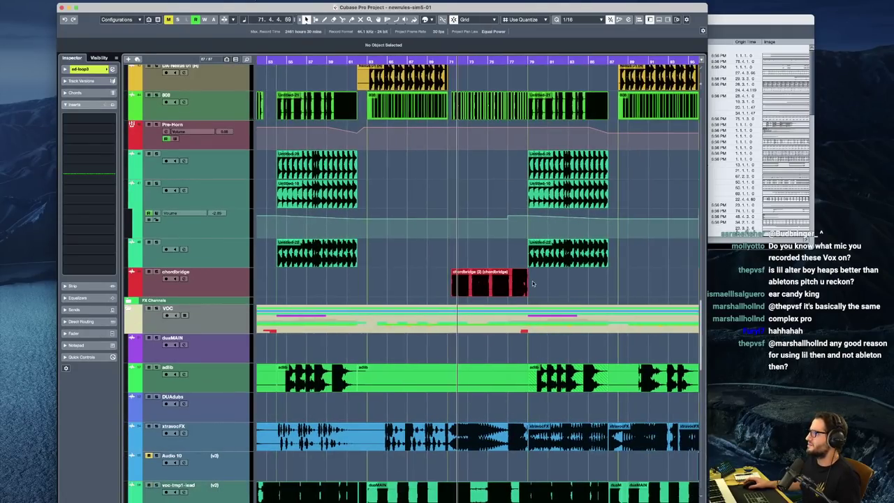
# Solo the Audio 04 (R) and Audio 04 (R) 01 tracks during playback from around bar 78 and look through the tracks below them
pyautogui.scroll(-5, 402, 210)
pyautogui.scroll(-1, 521, 269)
pyautogui.scroll(-1, 524, 270)
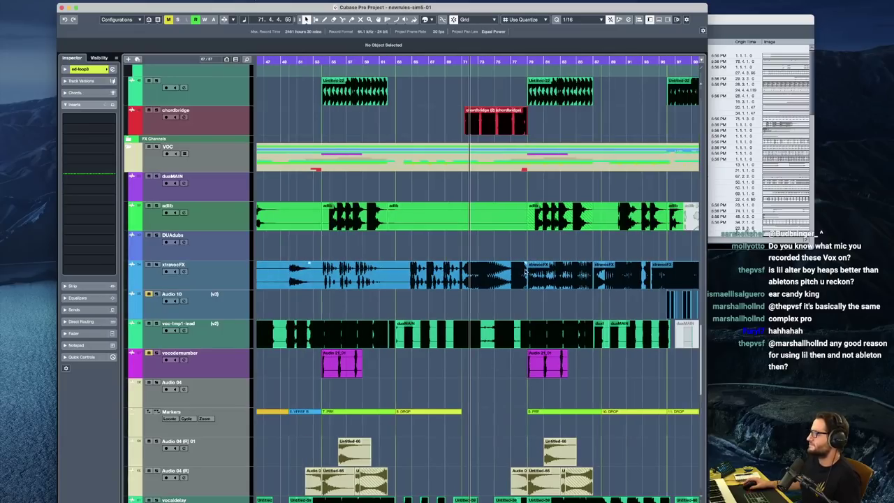
pyautogui.click(519, 456)
pyautogui.press('space')
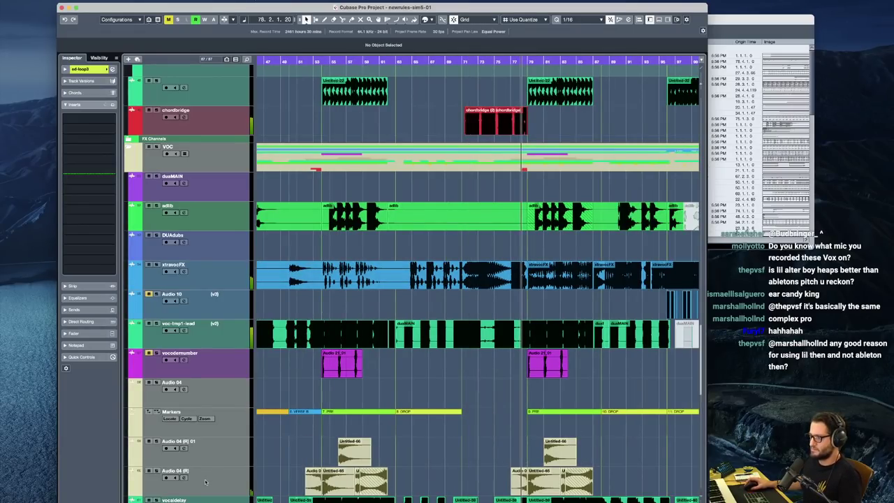
pyautogui.click(157, 471)
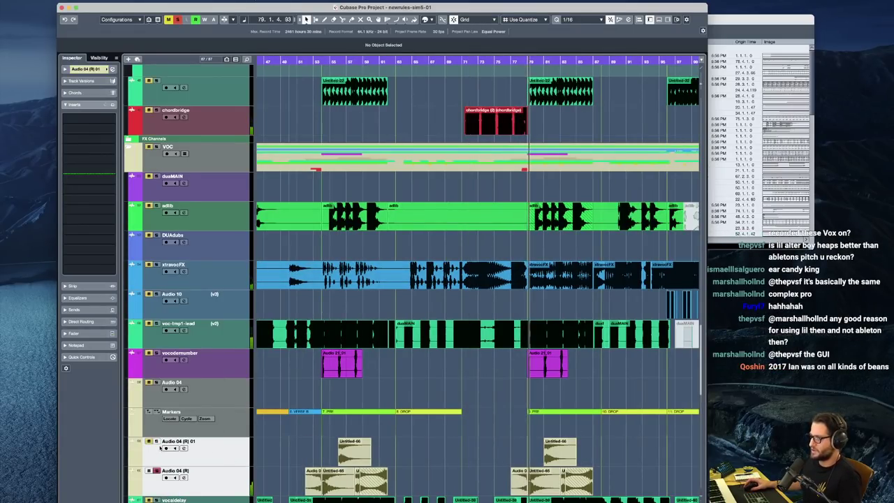
pyautogui.scroll(-5, 550, 468)
pyautogui.scroll(-5, 549, 468)
pyautogui.scroll(1, 489, 391)
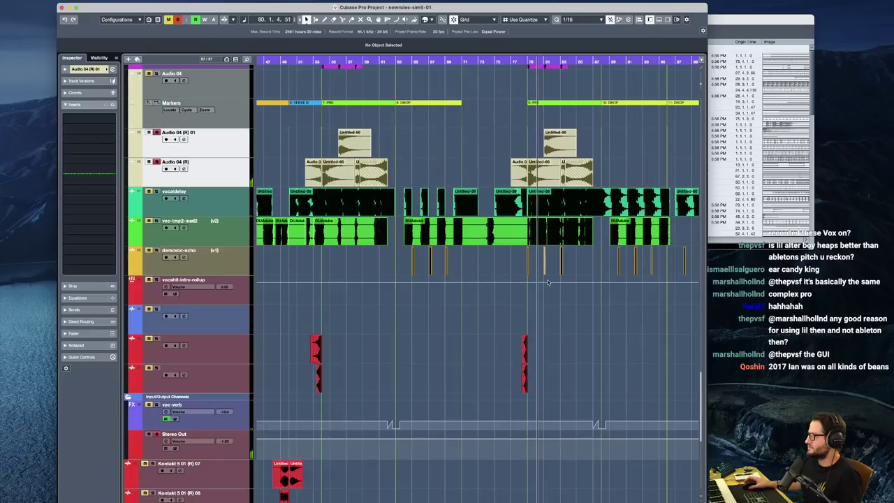
pyautogui.scroll(-10, 473, 351)
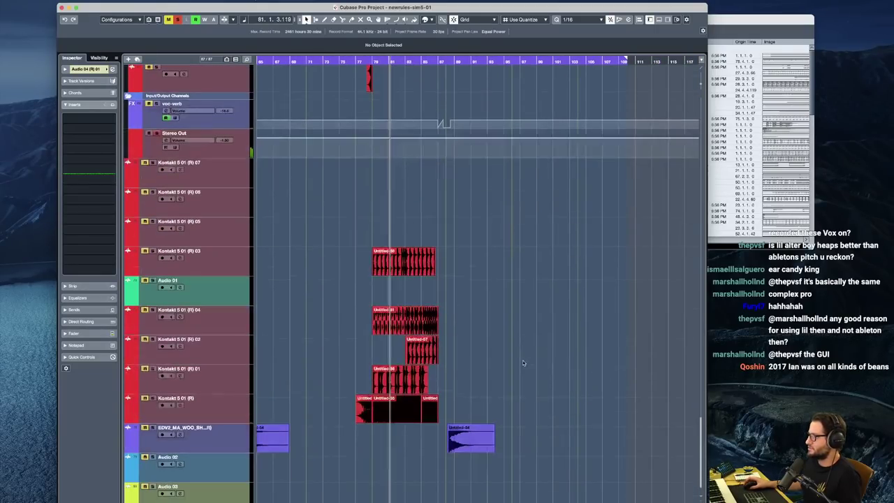
# Close the current project without saving and open newrules-darian.cpr from the NewRules(Consolidated) folder, dismissing the missing plug-in warning
pyautogui.click(61, 7)
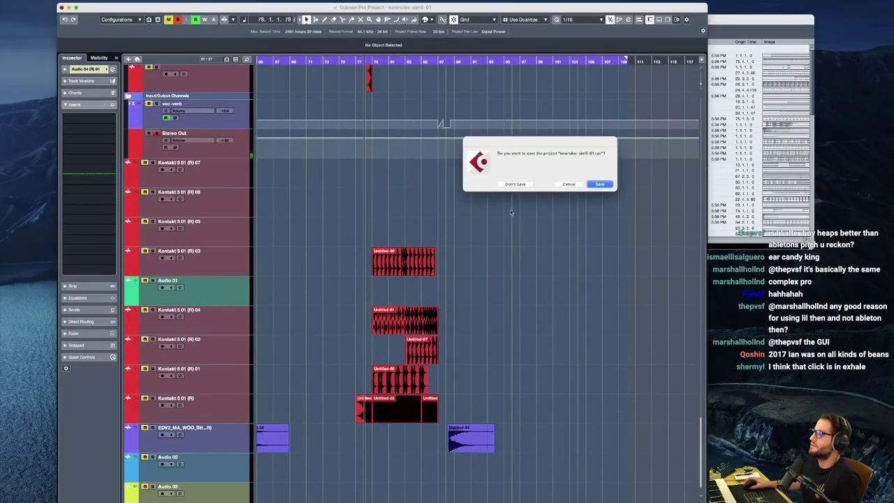
pyautogui.click(516, 185)
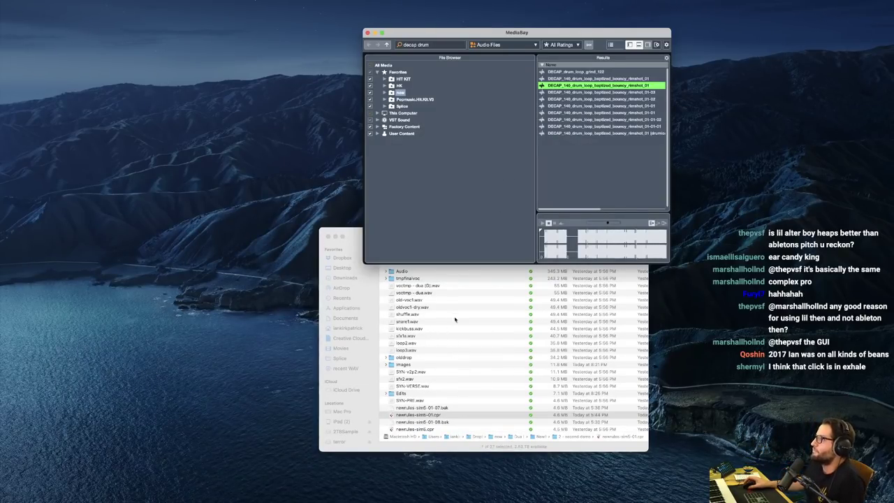
pyautogui.moveTo(362, 227); pyautogui.dragTo(295, 222)
pyautogui.scroll(-2, 361, 314)
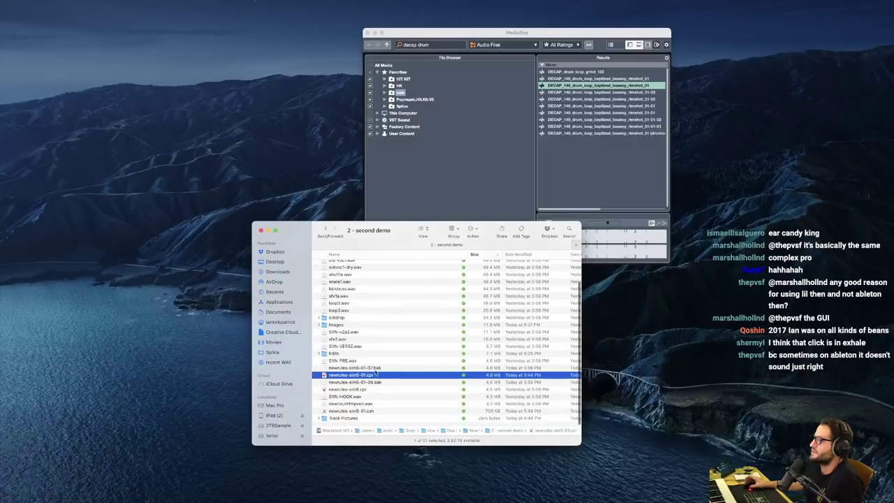
pyautogui.click(331, 229)
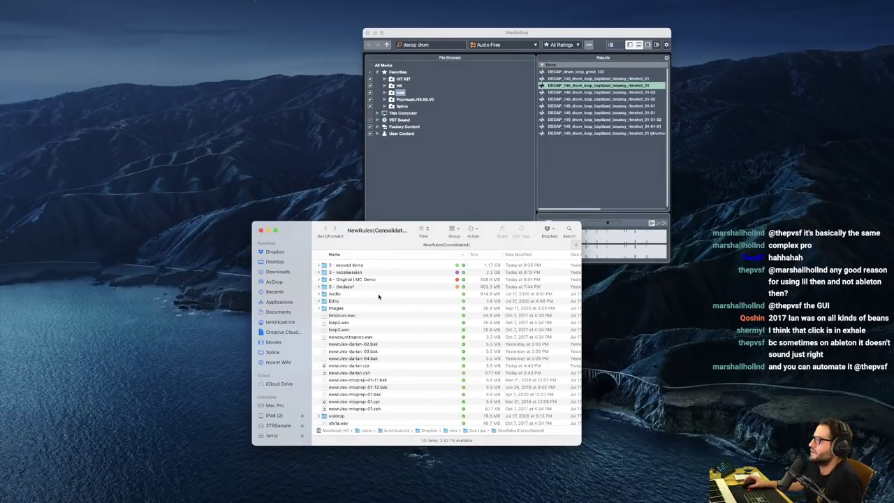
pyautogui.doubleClick(362, 366)
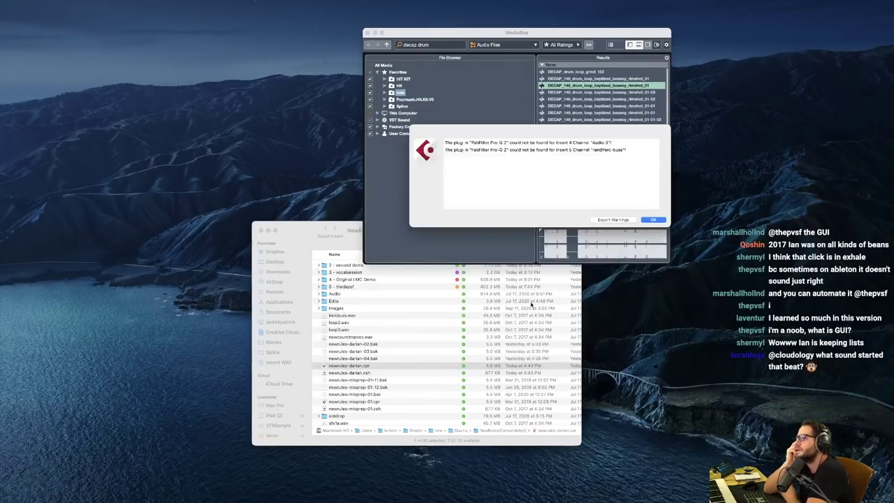
pyautogui.click(643, 221)
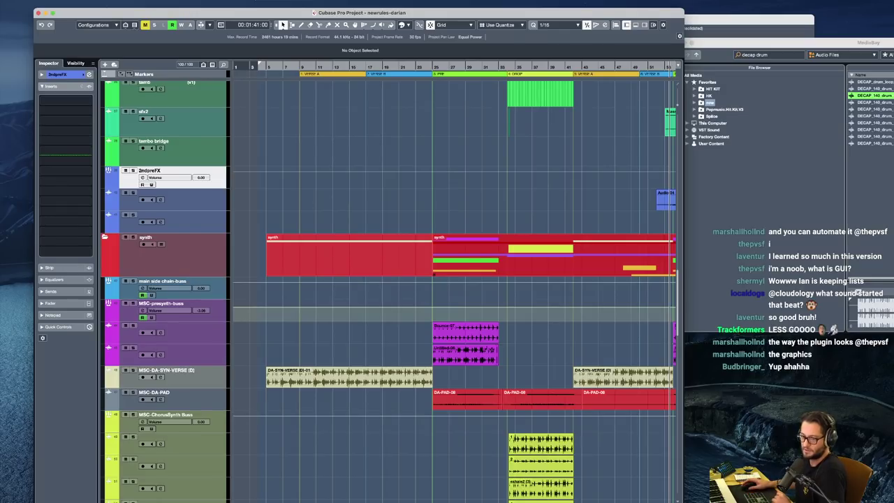
# Bring the whole newrules-darian arrangement into view and play it from around the first PRE section
pyautogui.press('super+Tab')
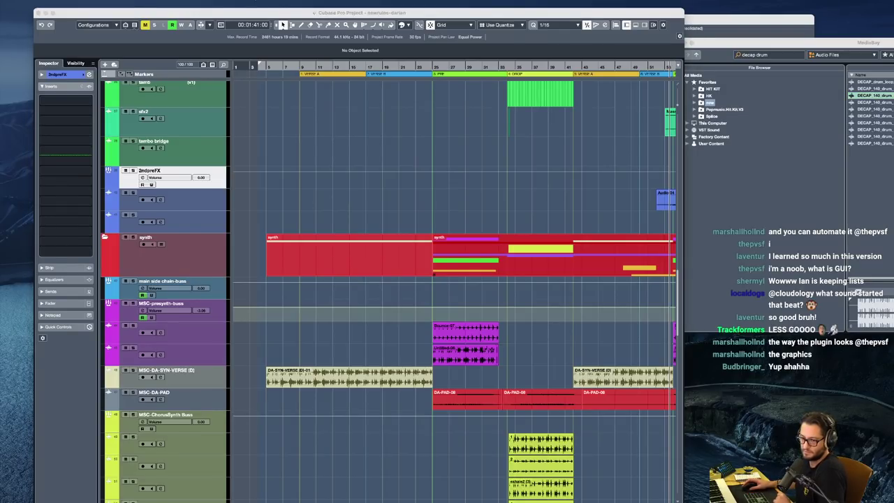
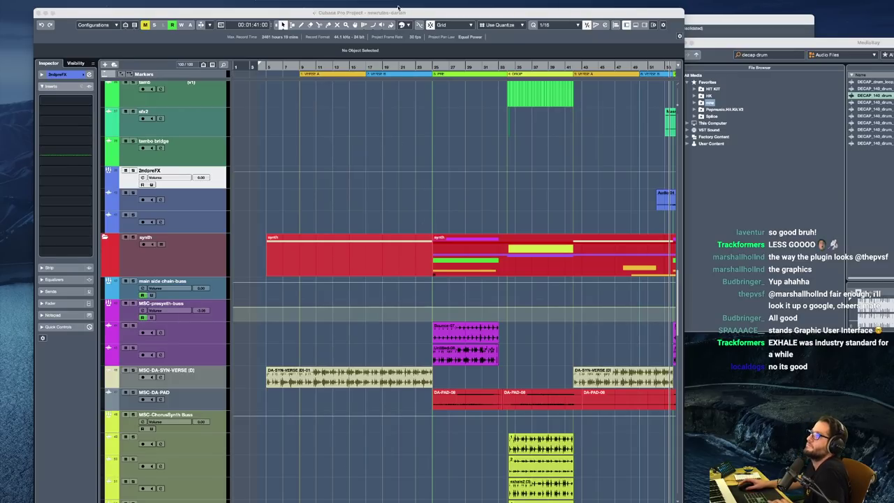
pyautogui.click(390, 264)
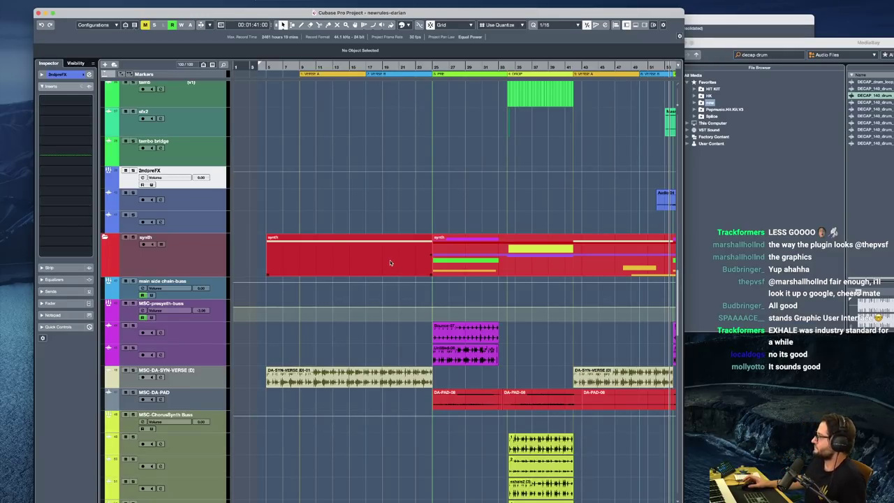
pyautogui.press('g')
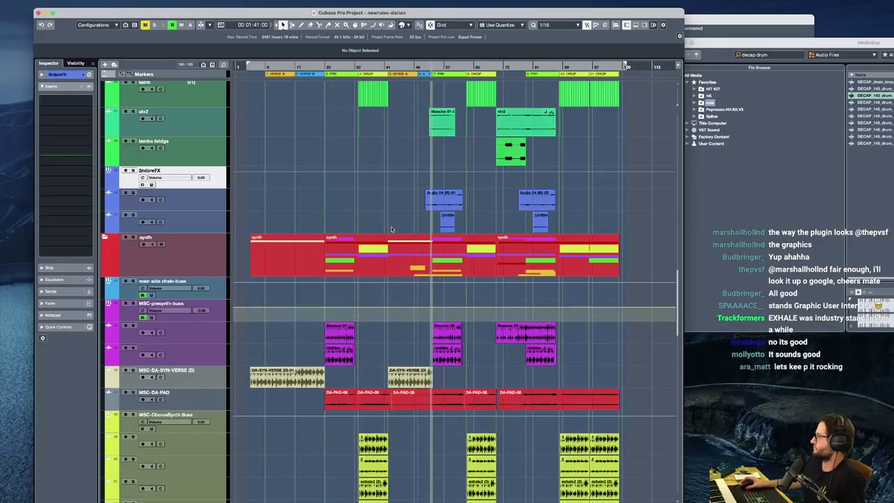
pyautogui.scroll(10, 341, 135)
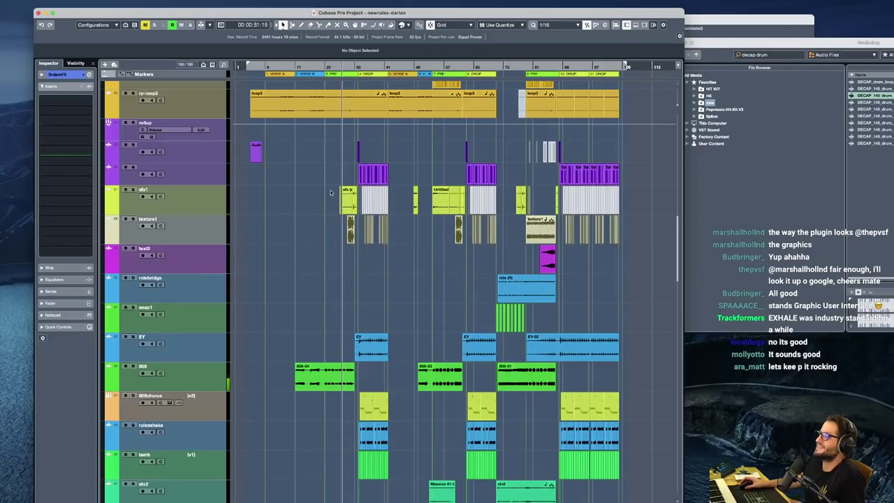
# Play the transition into the drop from bar 33 and bring the vocal tracks into view
pyautogui.press('h')
pyautogui.press('h')
pyautogui.press('h')
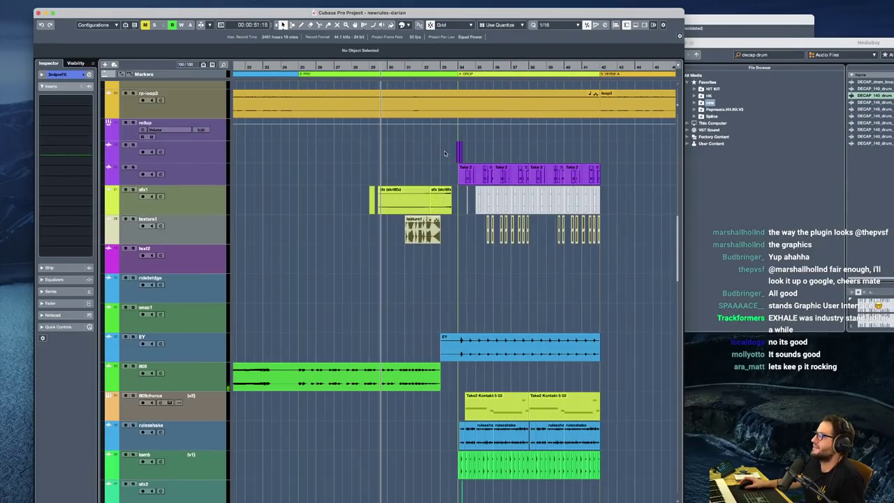
pyautogui.click(439, 152)
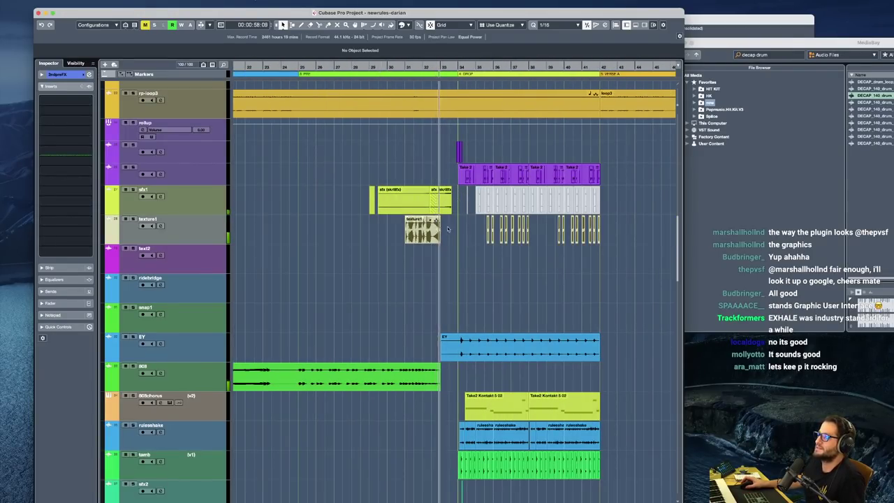
pyautogui.press('h')
pyautogui.press('h')
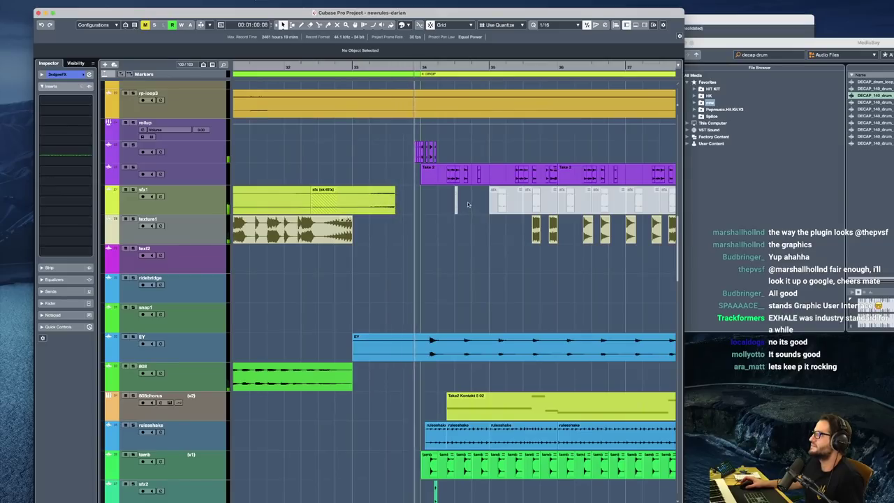
pyautogui.scroll(-10, 387, 256)
pyautogui.scroll(-15, 377, 272)
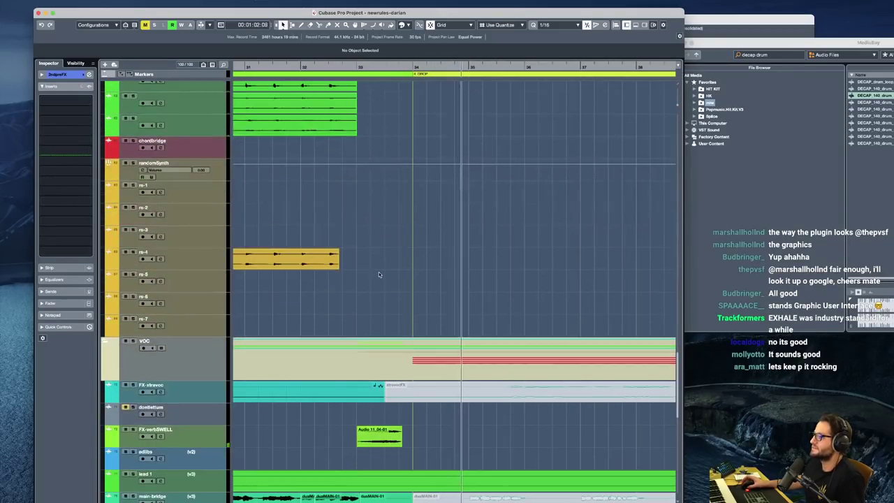
pyautogui.press('space')
# Solo the lead 3 - newrules track and audition its chopped Untitled-72 clips between bars 33 and 34
pyautogui.click(202, 352)
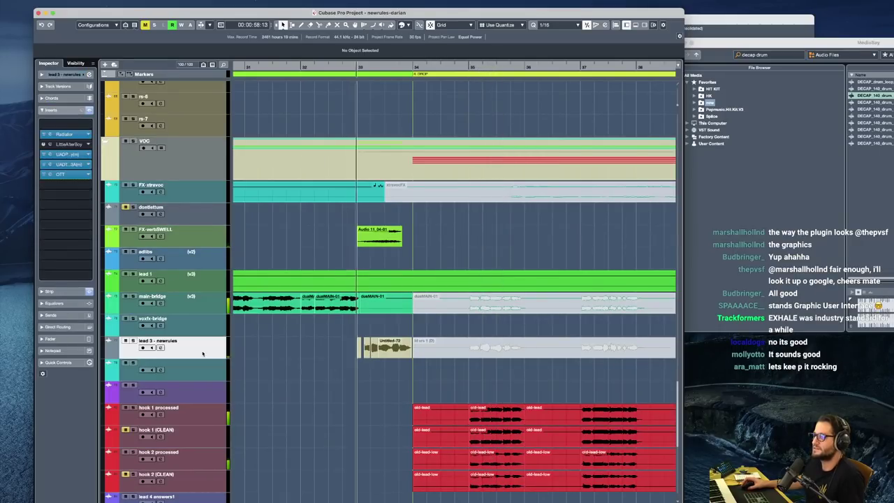
pyautogui.press('s')
pyautogui.press('h')
pyautogui.press('h')
pyautogui.click(438, 351)
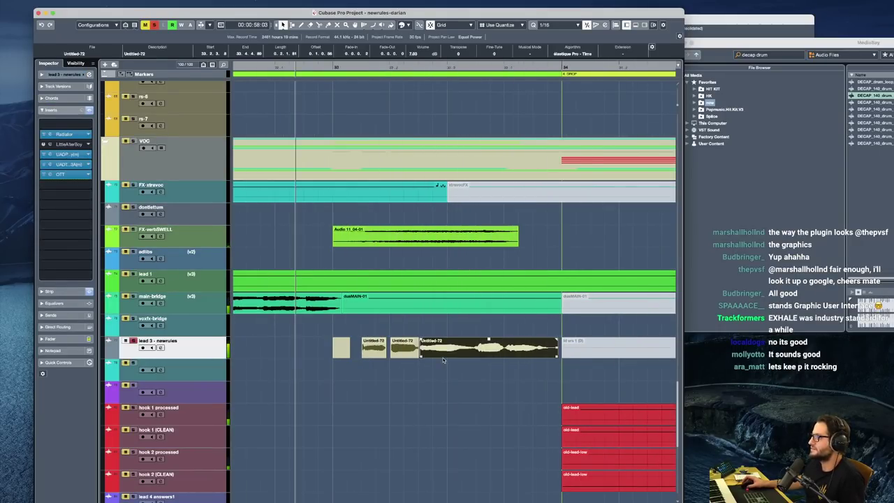
pyautogui.press('h')
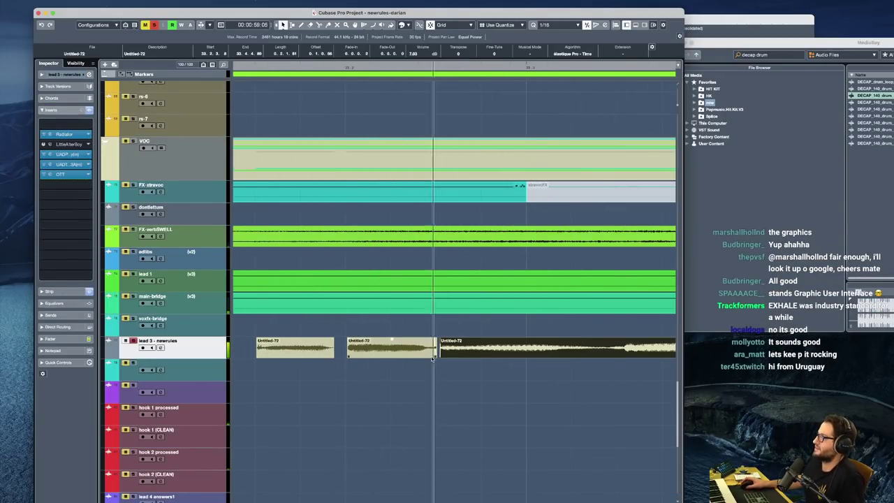
pyautogui.click(310, 349)
pyautogui.scroll(-5, 332, 357)
pyautogui.press('space')
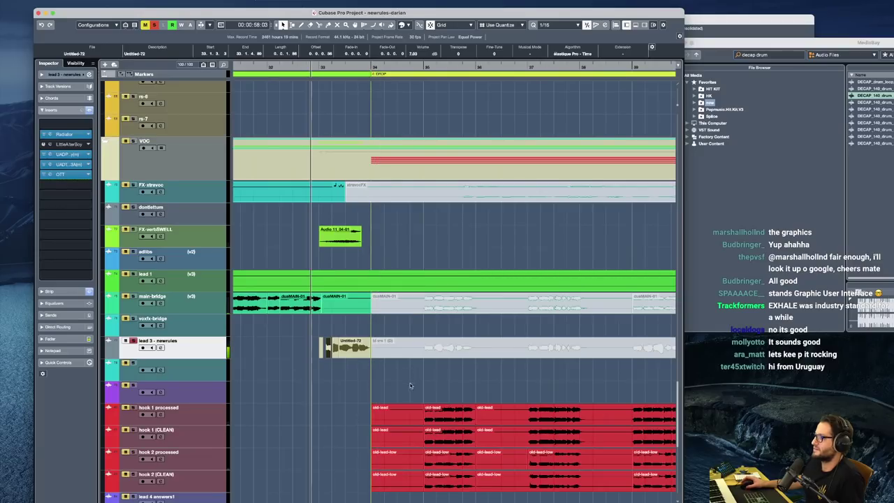
# Toggle the solo on lead 3 - newrules off and on and open its Radiator, Pultec, LA-3A and OTT inserts
pyautogui.press('s')
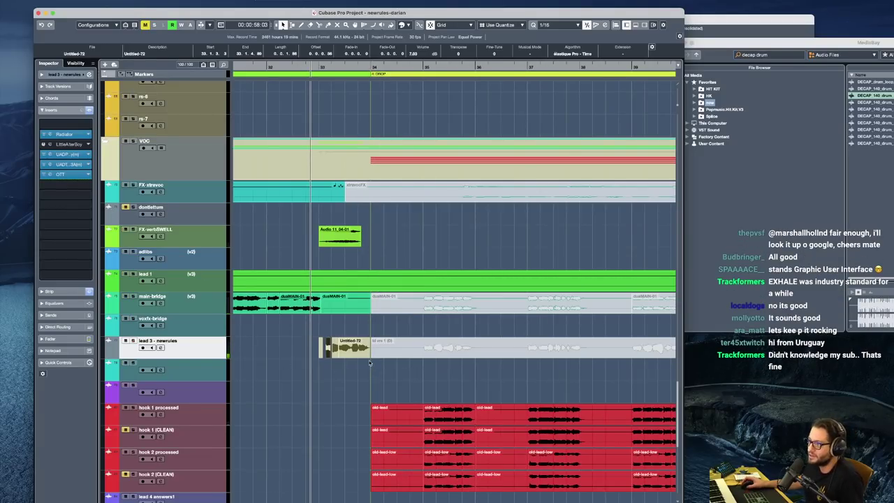
pyautogui.click(132, 341)
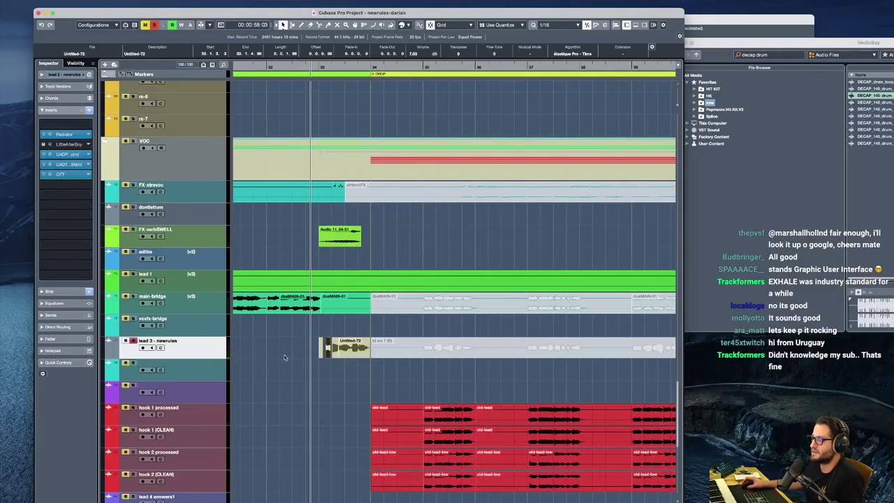
pyautogui.click(64, 133)
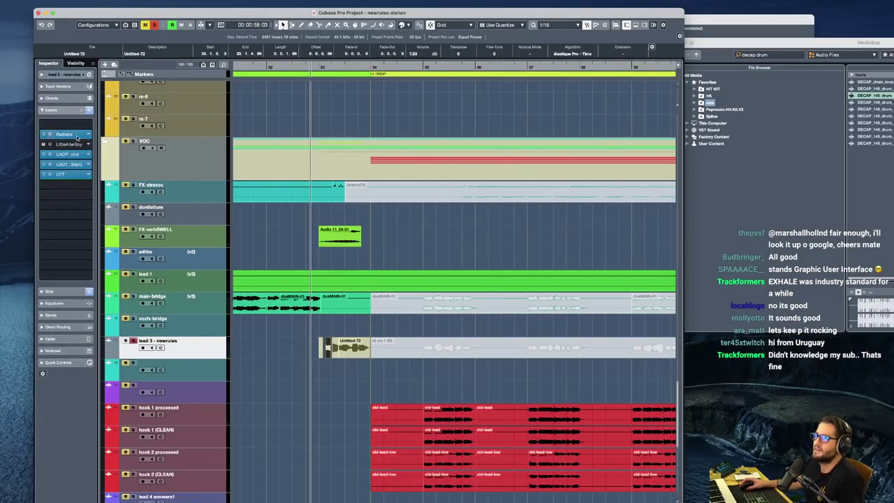
pyautogui.click(79, 153)
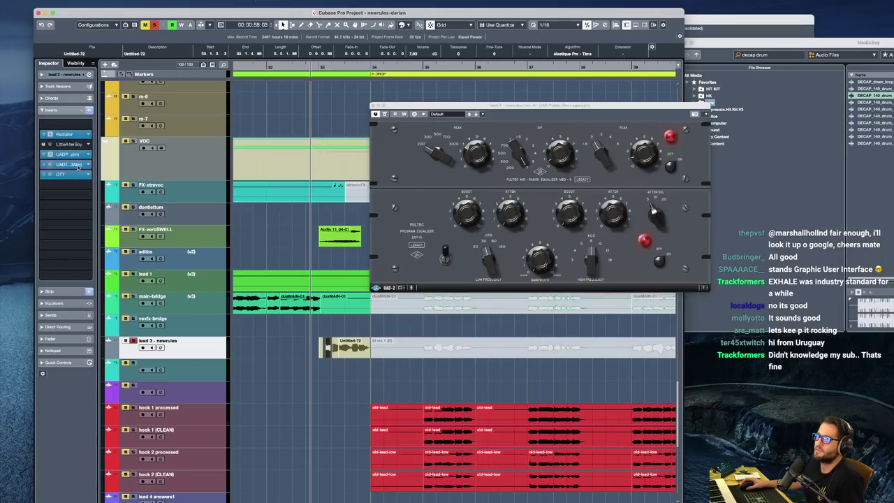
pyautogui.click(79, 165)
pyautogui.click(61, 174)
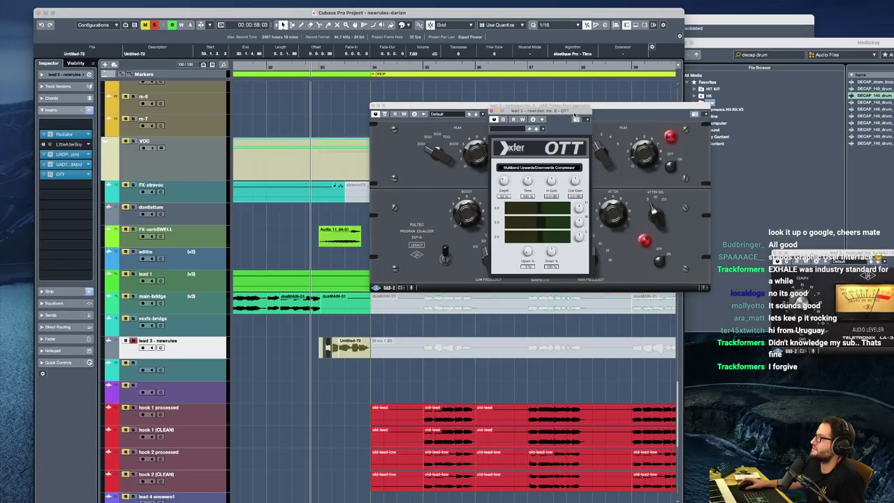
# Spread out the OTT, LA-3A, Pultec and Radiator plug-in windows so their controls can be compared side by side
pyautogui.moveTo(575, 114); pyautogui.dragTo(828, 411)
pyautogui.moveTo(841, 255); pyautogui.dragTo(622, 386)
pyautogui.moveTo(631, 105); pyautogui.dragTo(795, 168)
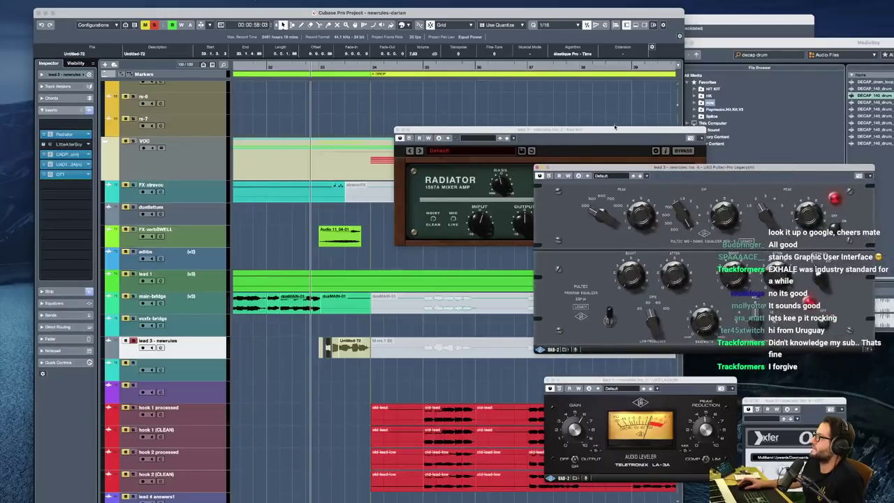
pyautogui.moveTo(615, 127); pyautogui.dragTo(300, 251)
pyautogui.moveTo(660, 172); pyautogui.dragTo(550, 196)
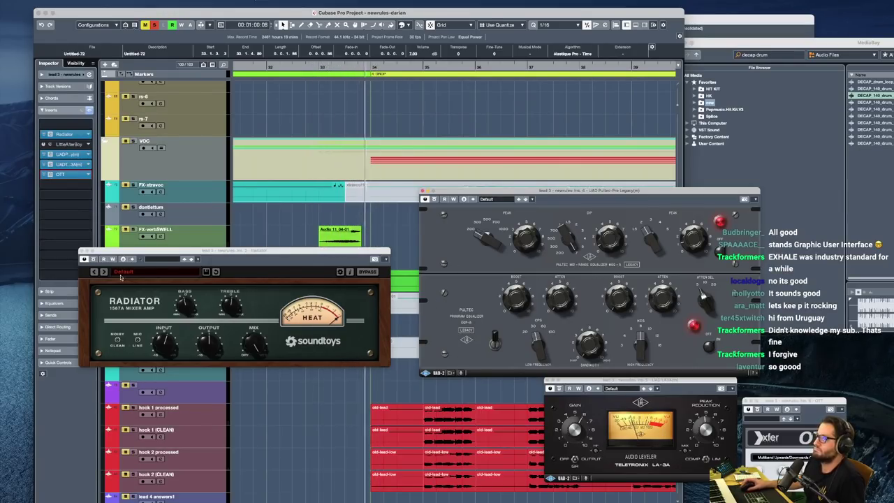
# Close the Radiator, Pultec and LA-3A plug-in windows
pyautogui.click(319, 263)
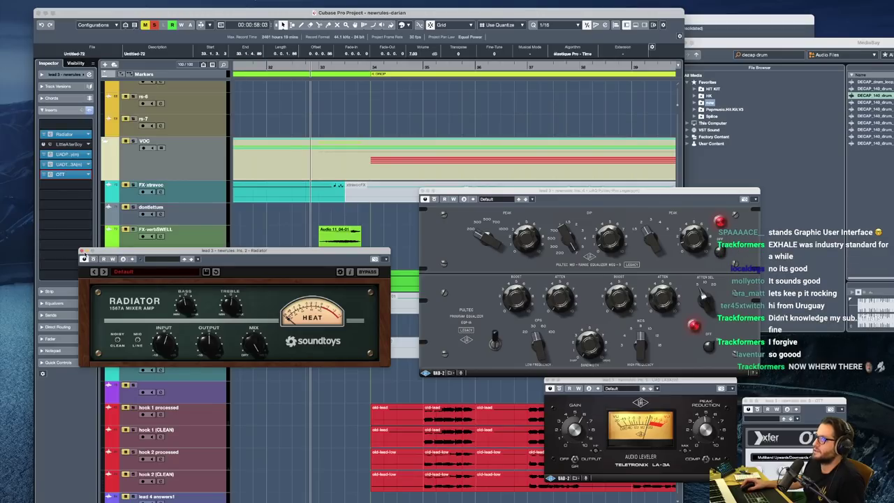
pyautogui.click(83, 250)
pyautogui.click(423, 191)
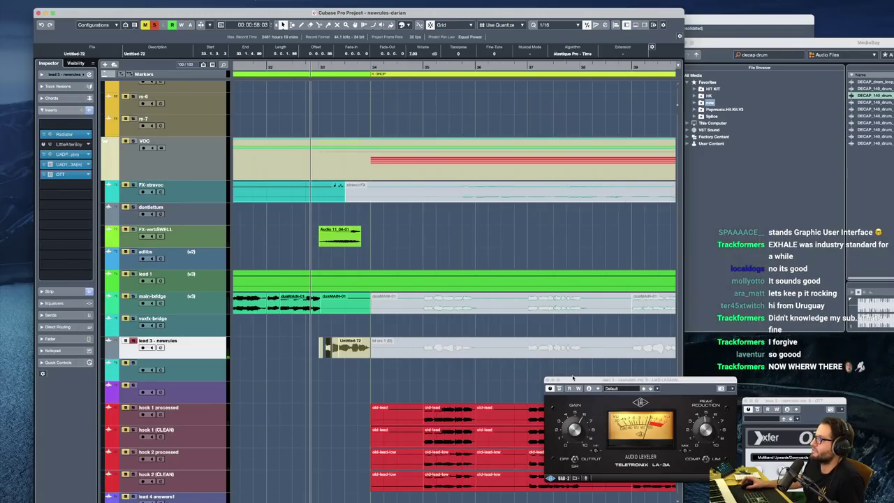
pyautogui.click(548, 381)
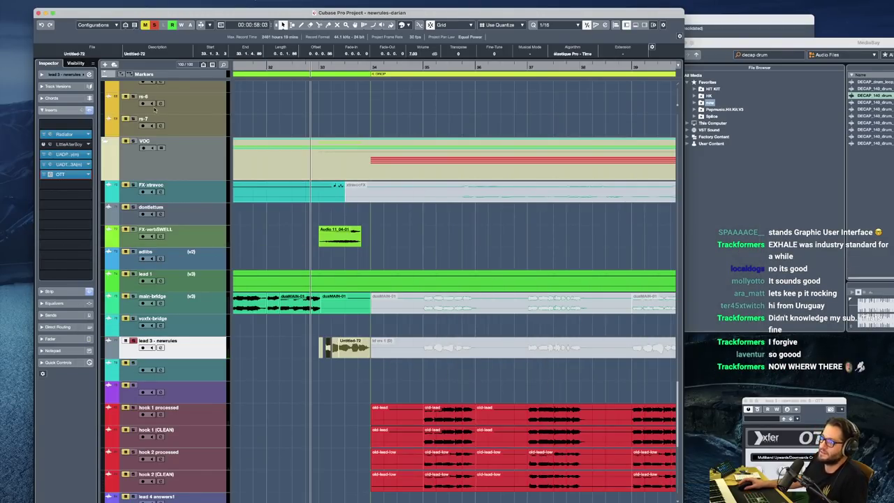
# Open the channel settings of lead 3 - newrules, show its channel strip modules and play the soloed clips from bar 33
pyautogui.click(89, 74)
pyautogui.click(89, 74)
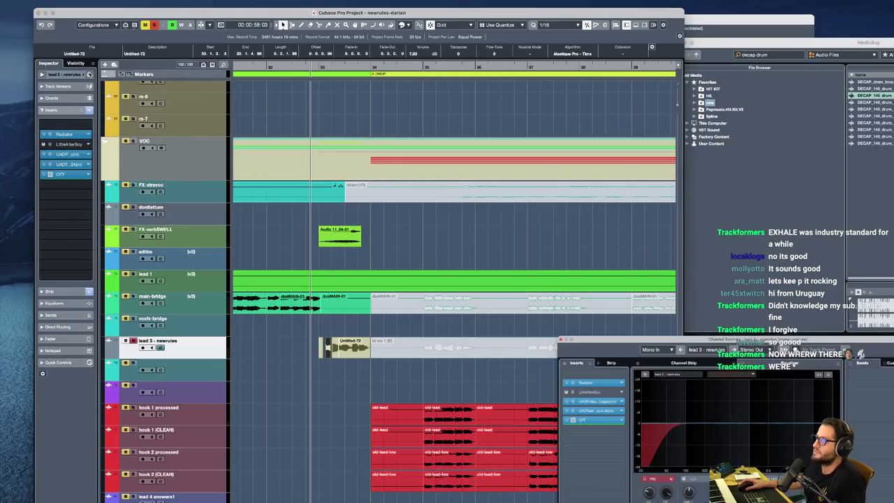
pyautogui.click(89, 74)
pyautogui.click(683, 364)
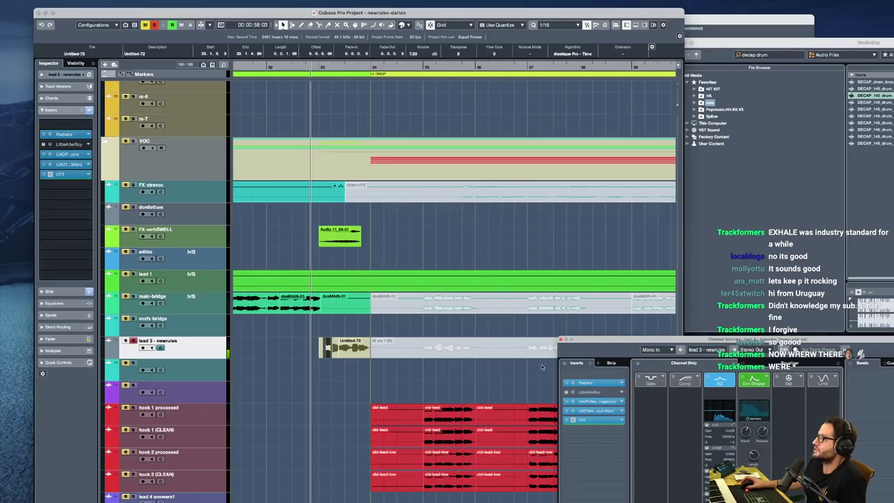
pyautogui.click(326, 327)
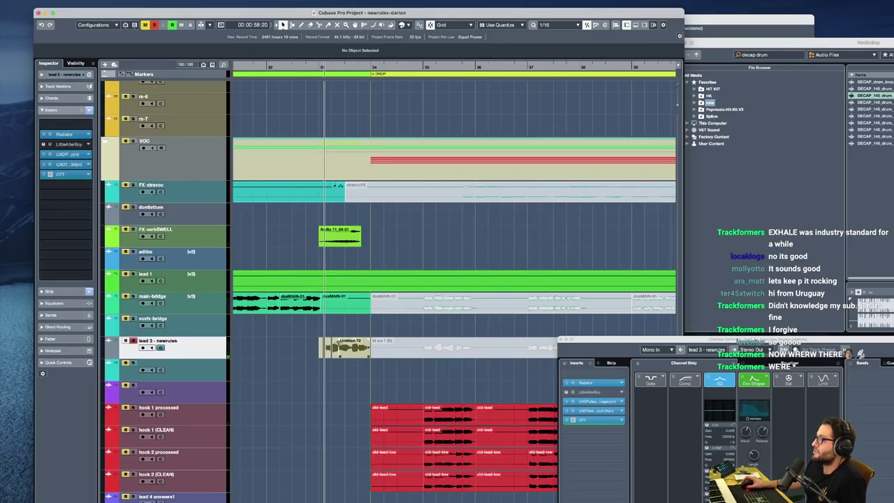
pyautogui.press('space')
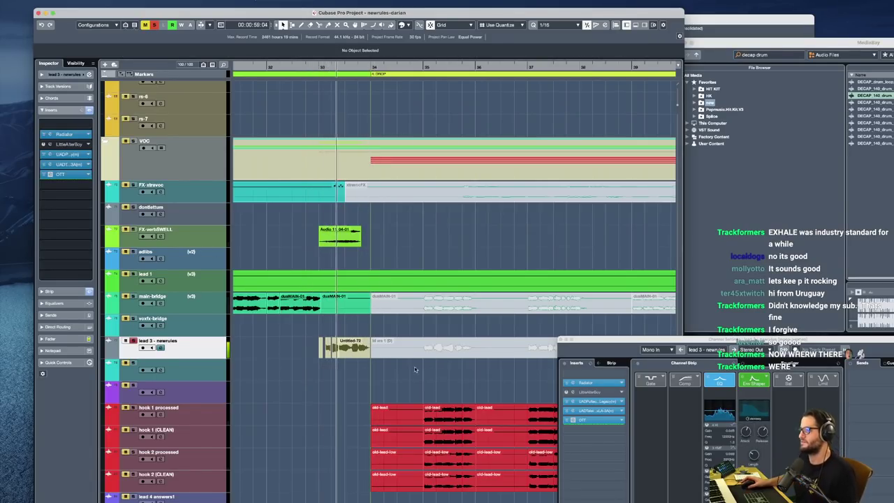
# Audition the FX-verbSWELL clip at bar 33 soloed together with lead 3 - newrules, and deactivate all solos
pyautogui.press('s')
pyautogui.scroll(-1, 401, 335)
pyautogui.press('space')
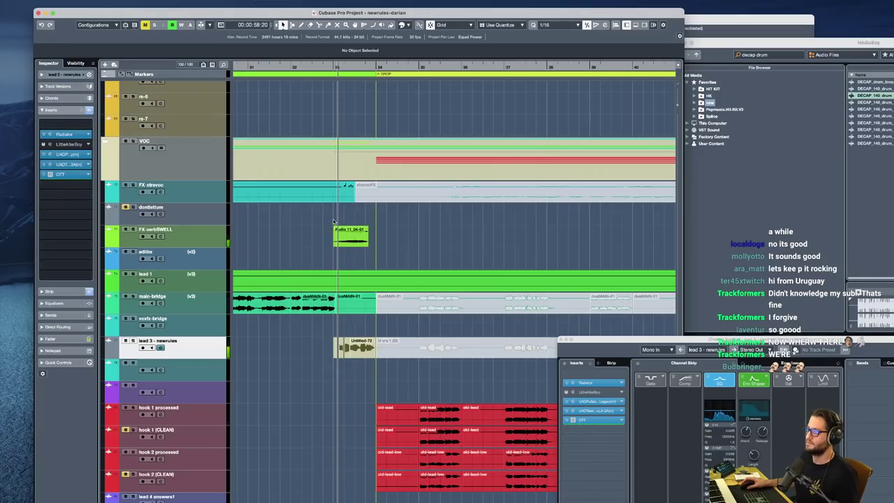
pyautogui.click(332, 233)
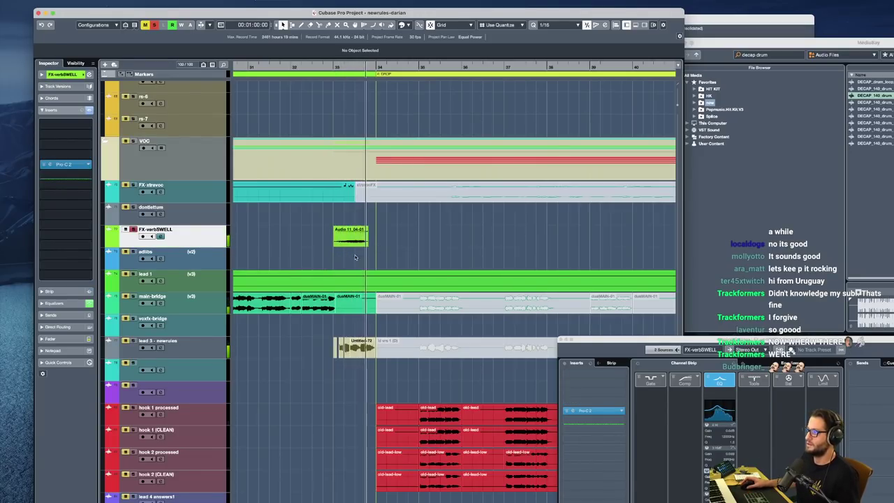
pyautogui.press('space')
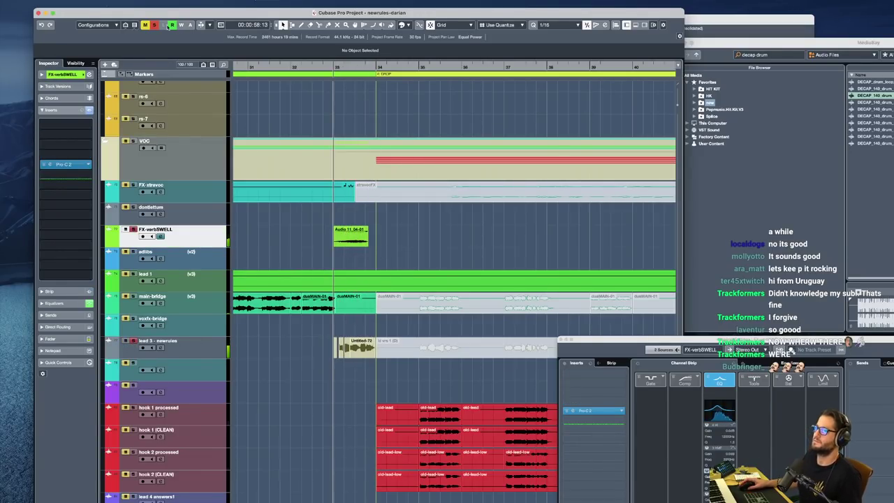
pyautogui.click(155, 25)
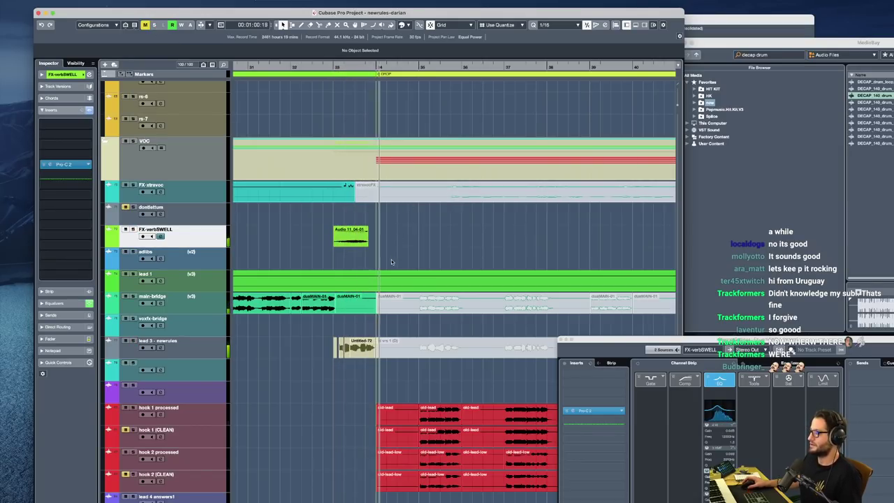
# Solo the rs-4 synth track and audition its Kontakt clip in the PRE section from about bar 28
pyautogui.scroll(3, 378, 286)
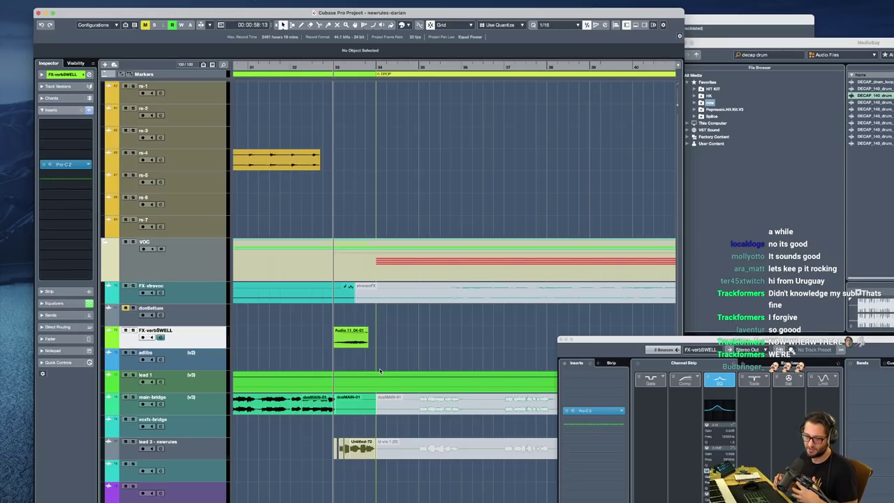
pyautogui.scroll(5, 335, 226)
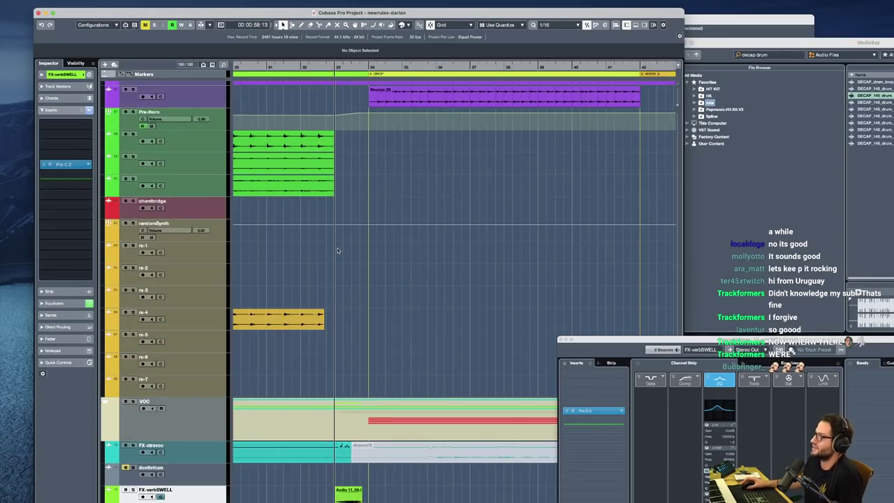
pyautogui.hscroll(-5, 335, 285)
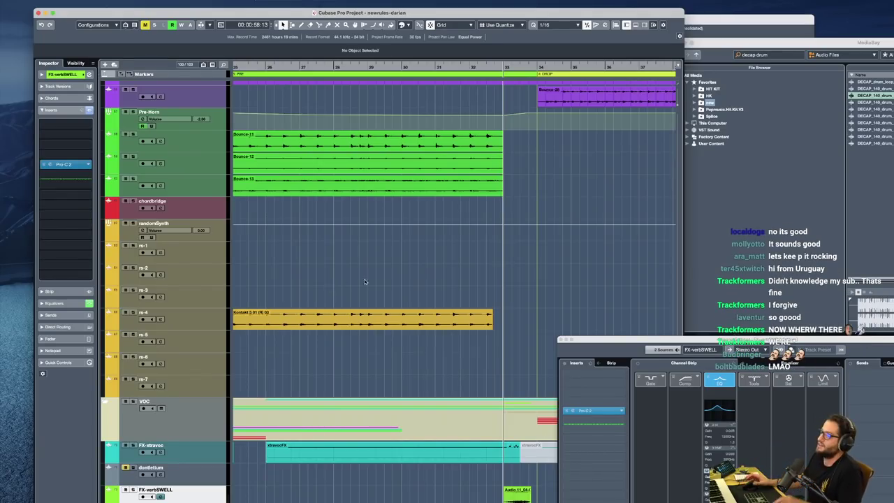
pyautogui.click(350, 277)
pyautogui.press('space')
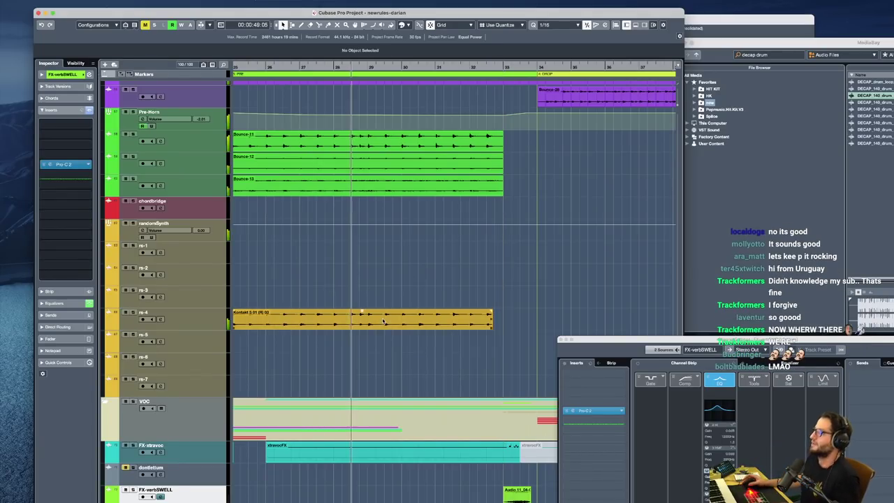
pyautogui.click(206, 323)
pyautogui.press('s')
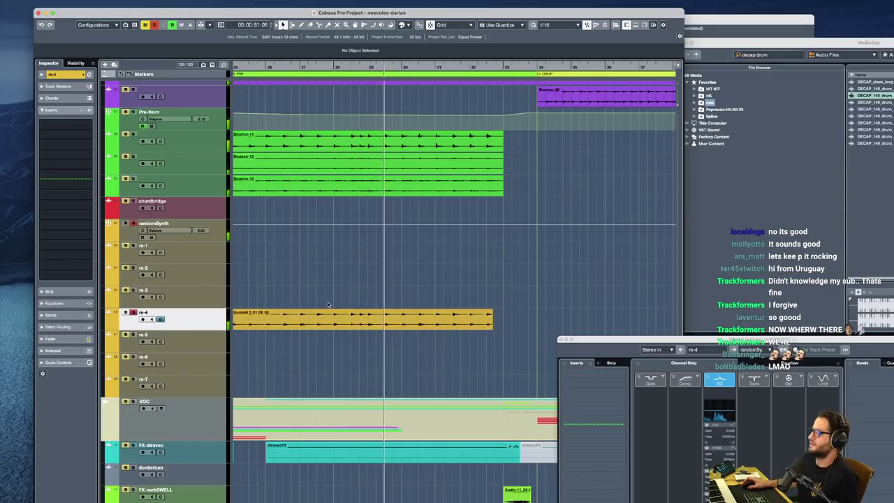
pyautogui.hscroll(-1, 340, 253)
pyautogui.hscroll(-1, 341, 252)
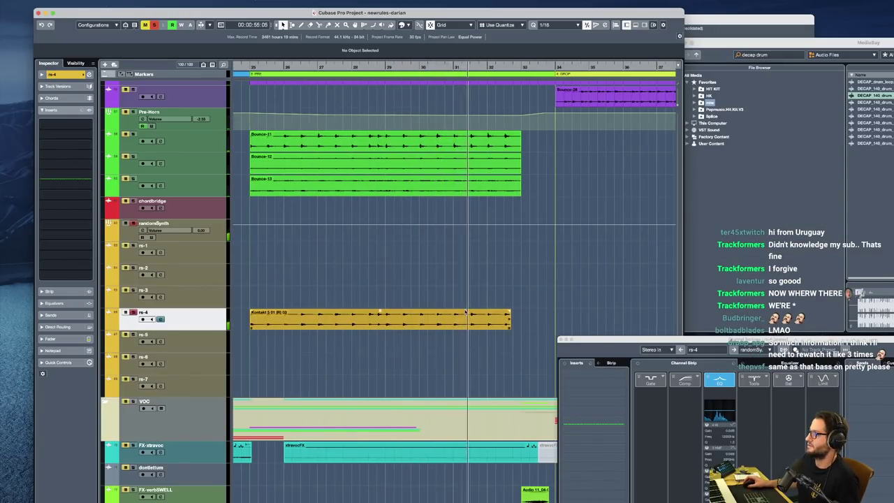
pyautogui.press('space')
# Play the full mix from just before bar 25 and review the vocal tracks in the PRE section
pyautogui.click(241, 141)
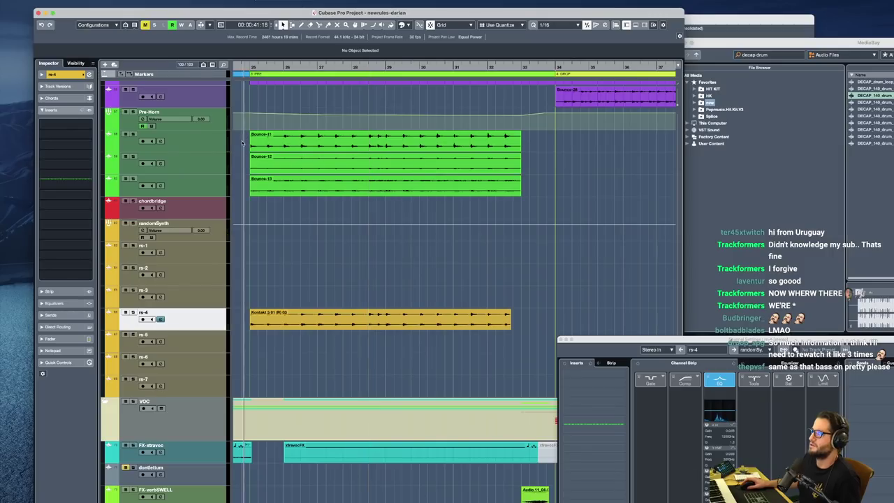
pyautogui.press('space')
pyautogui.scroll(-5, 282, 266)
pyautogui.scroll(-1, 322, 281)
pyautogui.scroll(-1, 321, 281)
pyautogui.press('space')
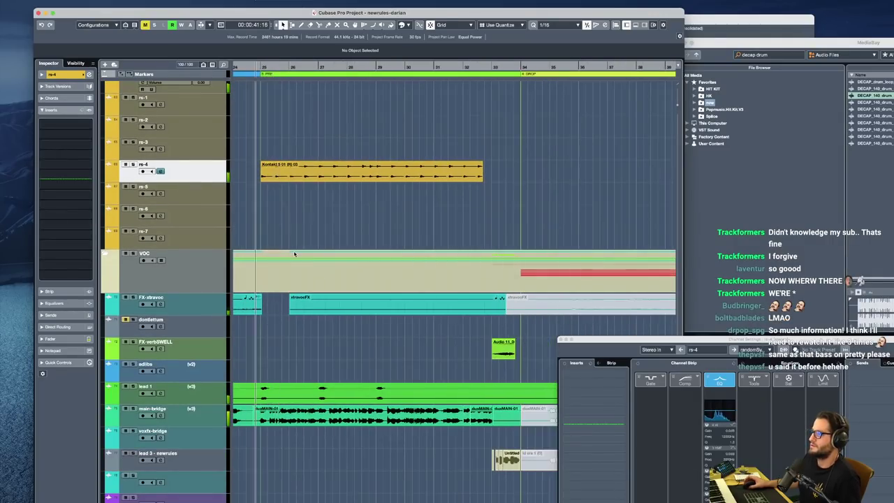
pyautogui.hscroll(-2, 308, 259)
pyautogui.scroll(-5, 329, 268)
pyautogui.scroll(1, 324, 264)
pyautogui.press('space')
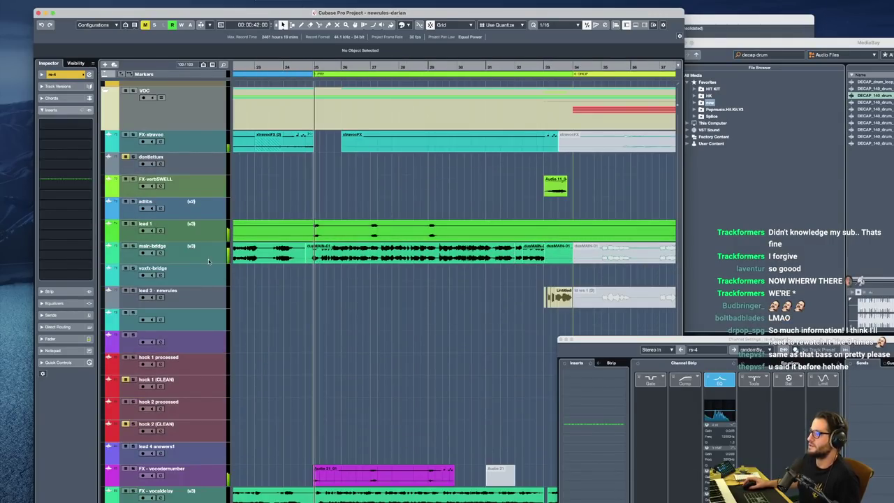
# Solo lead 1, FX - vocodernumber and dub 1 one after another to audition them around bar 25, and clear the solo
pyautogui.press('space')
pyautogui.press('space')
pyautogui.click(219, 230)
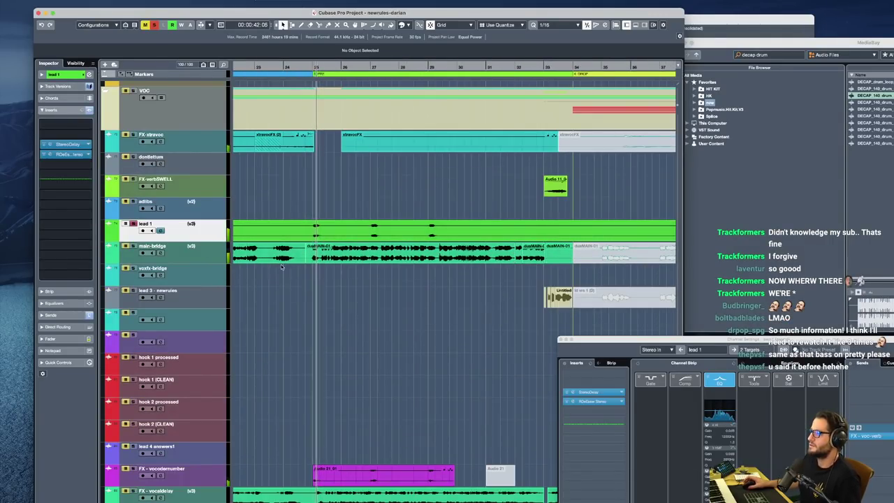
pyautogui.scroll(-1, 287, 299)
pyautogui.click(214, 426)
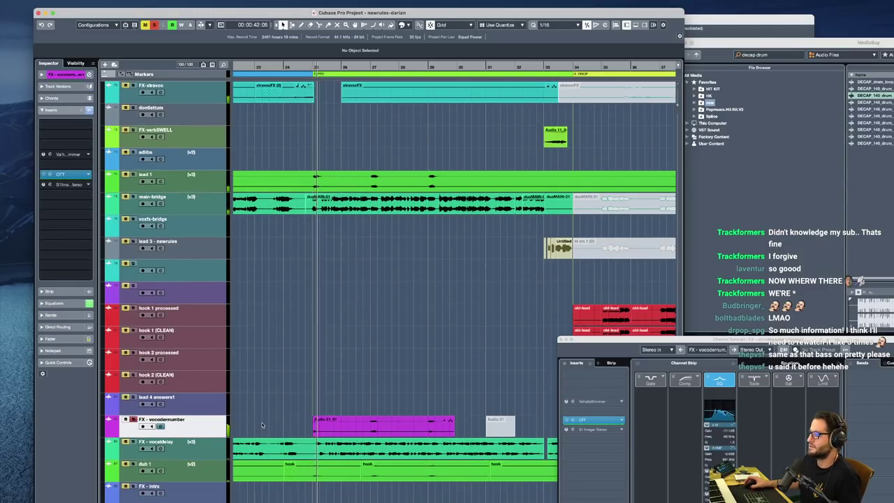
pyautogui.scroll(-1, 208, 430)
pyautogui.click(202, 433)
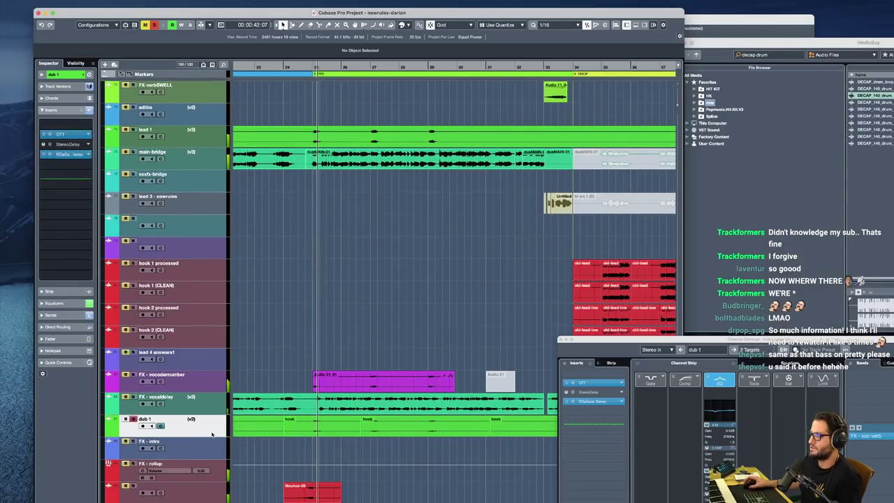
pyautogui.press('s')
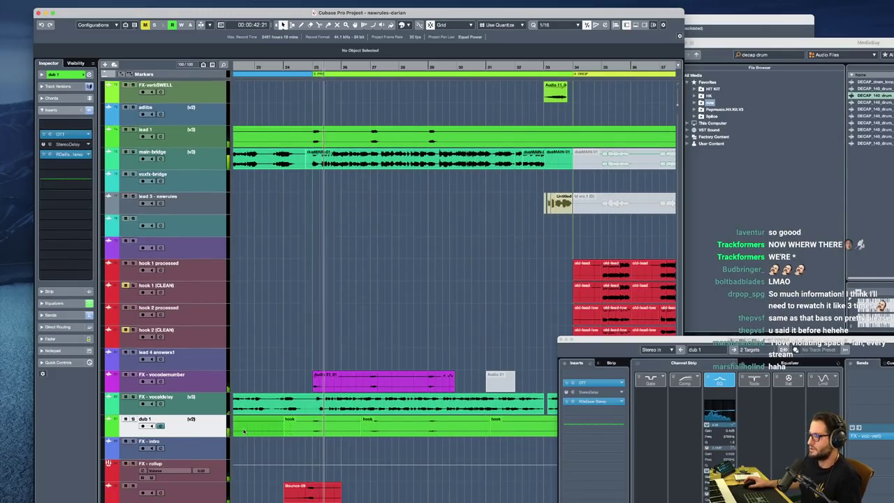
# Compare the dub 1 track in the full mix and soloed from just before bar 25, and deactivate its solo
pyautogui.press('space')
pyautogui.press('space')
pyautogui.press('space')
pyautogui.press('space')
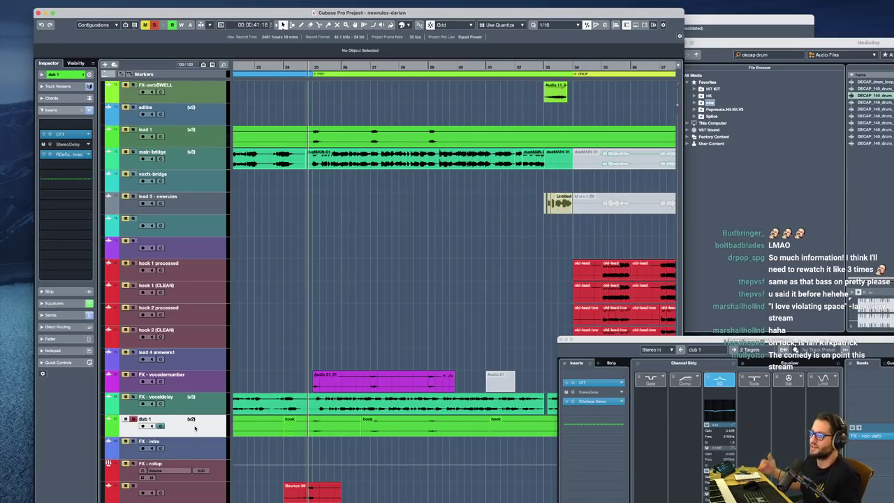
pyautogui.press('space')
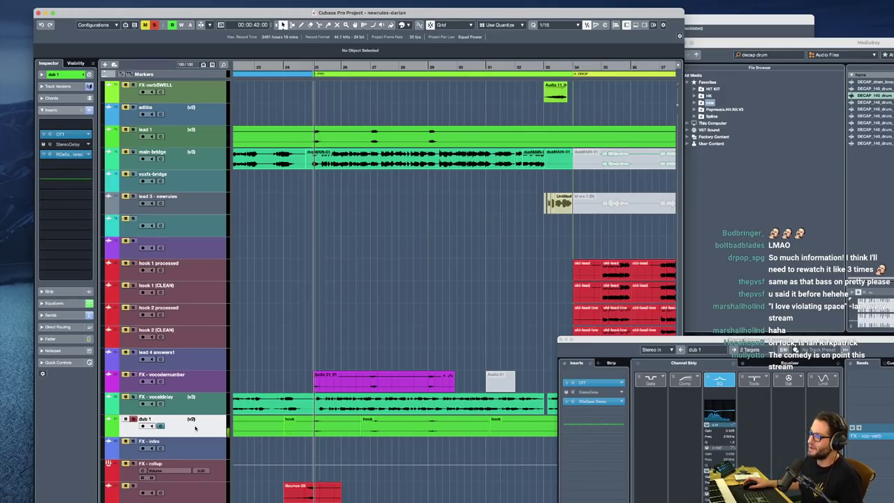
pyautogui.press('space')
pyautogui.press('s')
# Play the mix from just before bar 25 with the main-bridge track muted, and unmute the track
pyautogui.press('space')
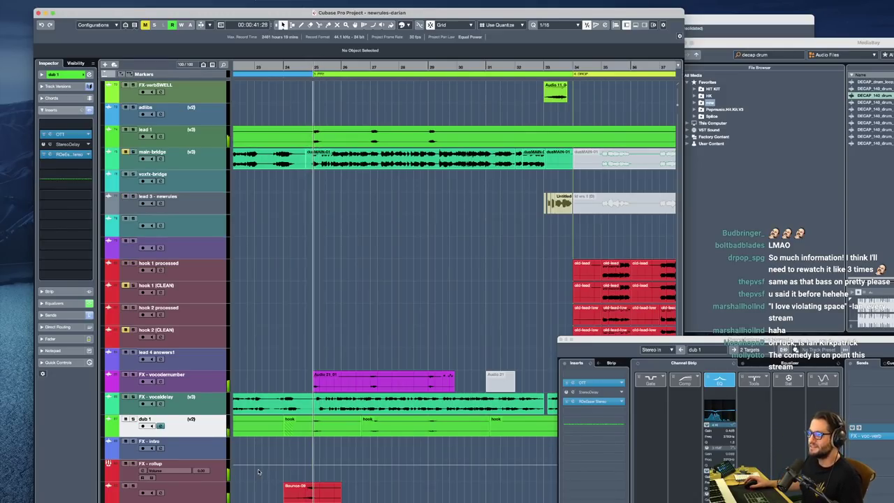
pyautogui.press('space')
pyautogui.press('space')
pyautogui.press('space')
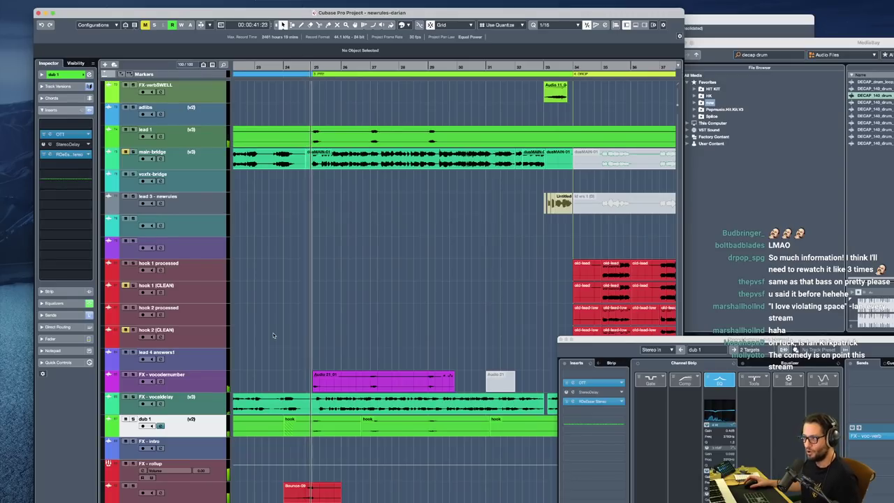
pyautogui.press('space')
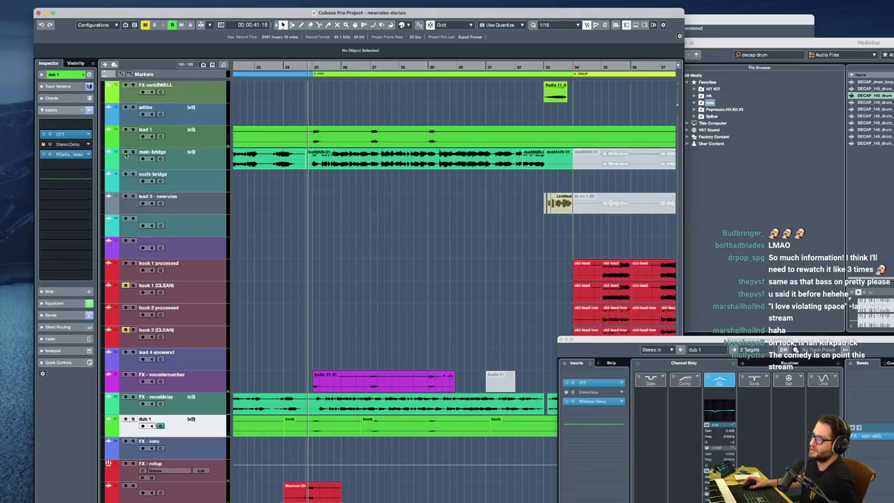
# Play the full mix at the start of the PRE section and in the DROP around the red hook clips at bar 35
pyautogui.scroll(-2, 364, 256)
pyautogui.hscroll(1, 397, 260)
pyautogui.press('space')
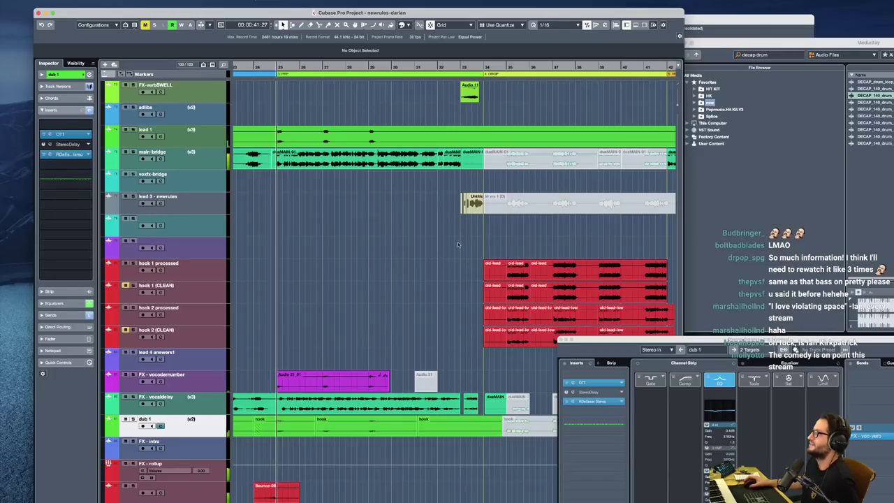
pyautogui.hscroll(1, 459, 259)
pyautogui.hscroll(1, 447, 236)
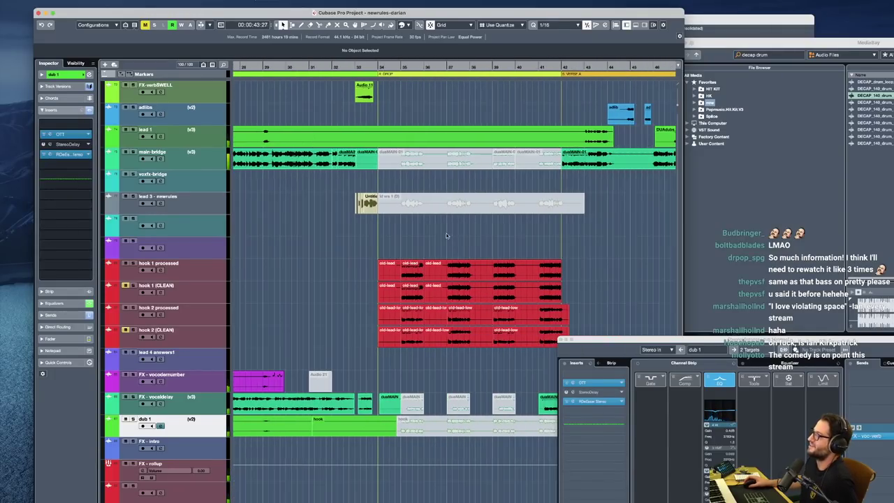
pyautogui.hscroll(1, 420, 265)
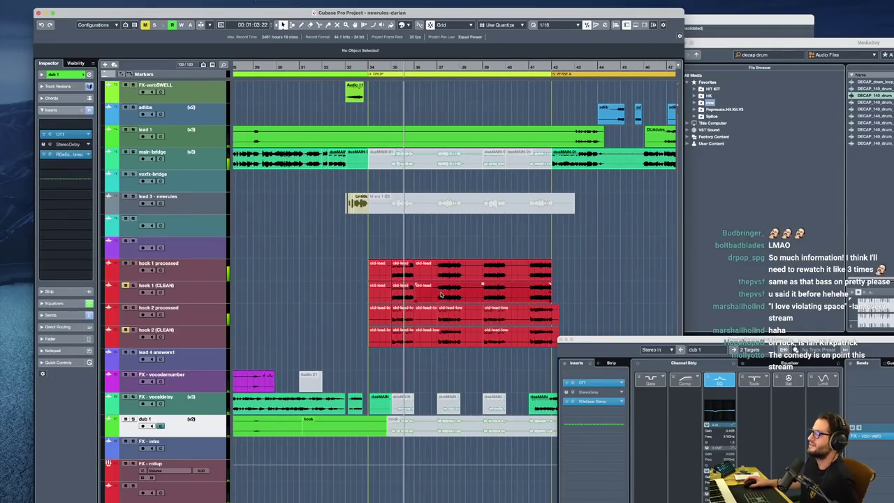
pyautogui.scroll(-2, 451, 314)
pyautogui.press('space')
# Solo the hook 1 processed track and audition its clips in the DROP section from bar 35
pyautogui.click(204, 237)
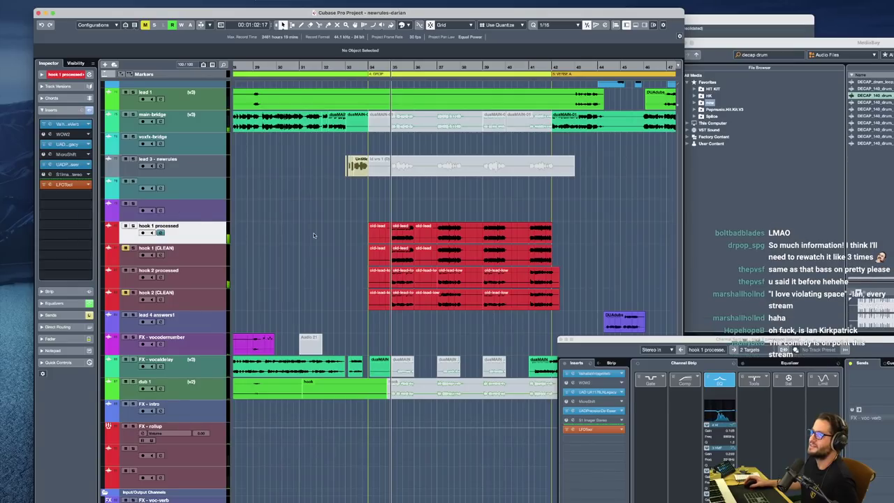
pyautogui.click(132, 225)
pyautogui.press('space')
pyautogui.press('h')
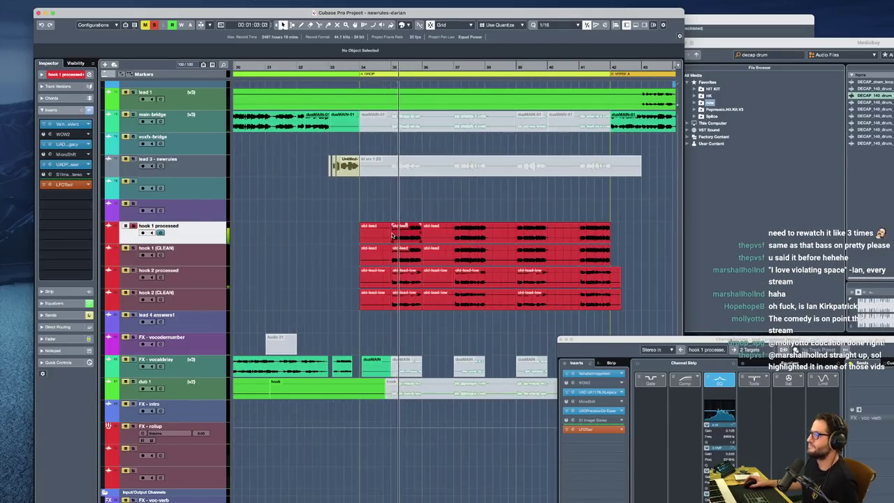
pyautogui.press('space')
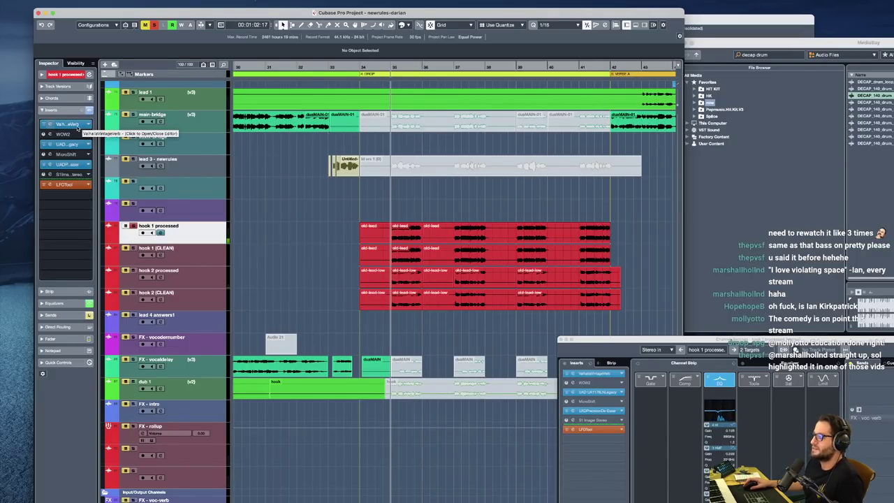
# Show the ValhallaVintageVerb, UAD UA 1176LN Legacy and UAD Precision De-Esser inserts of hook 1 processed stacked below one another
pyautogui.click(78, 128)
pyautogui.click(76, 144)
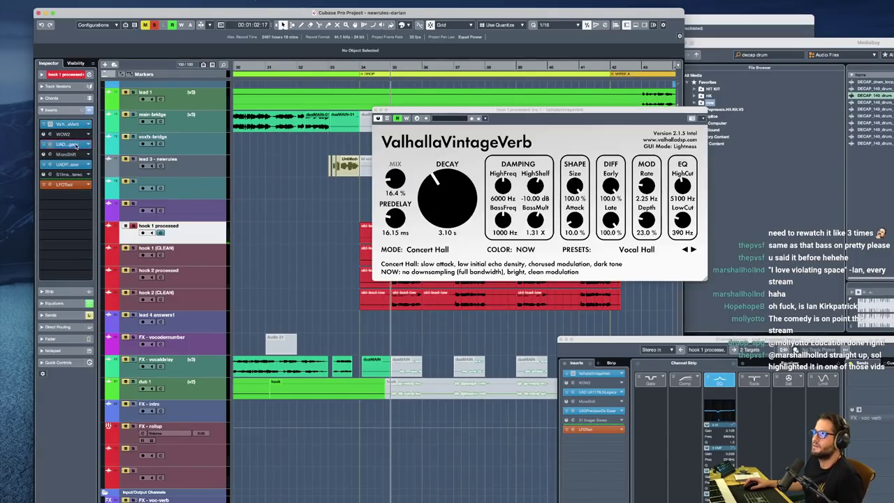
pyautogui.click(76, 165)
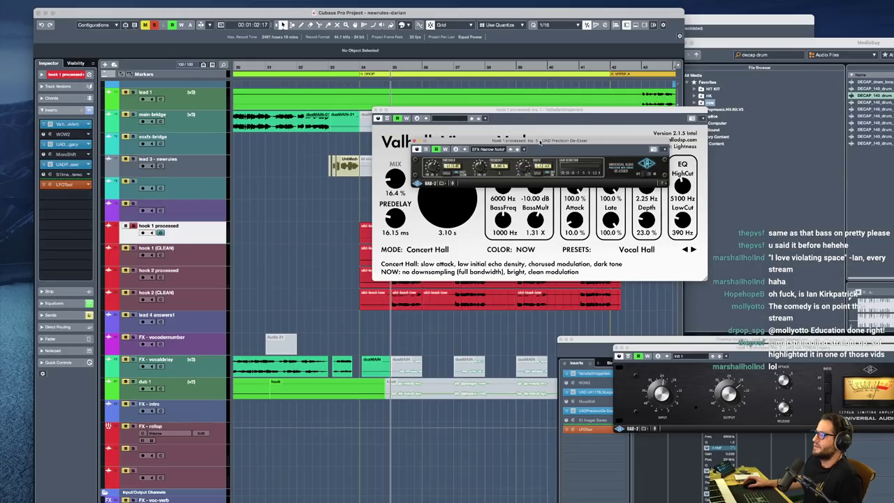
pyautogui.moveTo(531, 140); pyautogui.dragTo(659, 470)
pyautogui.moveTo(674, 349); pyautogui.dragTo(429, 289)
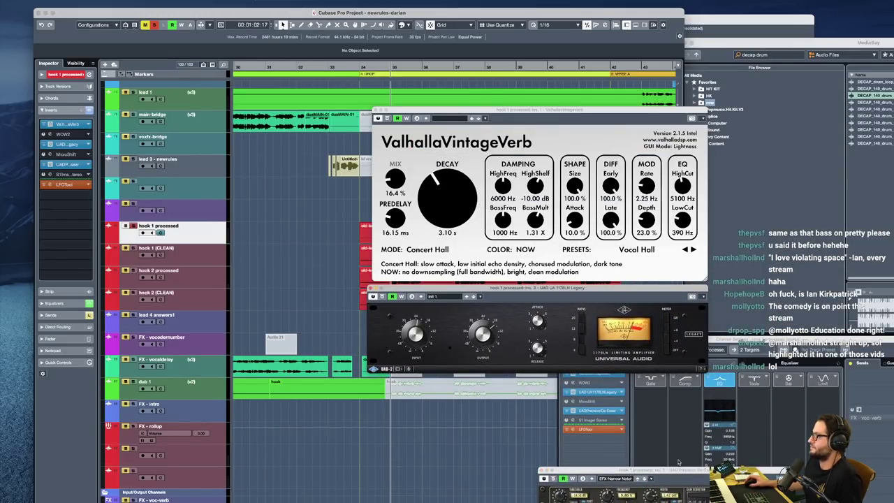
pyautogui.moveTo(670, 473); pyautogui.dragTo(515, 378)
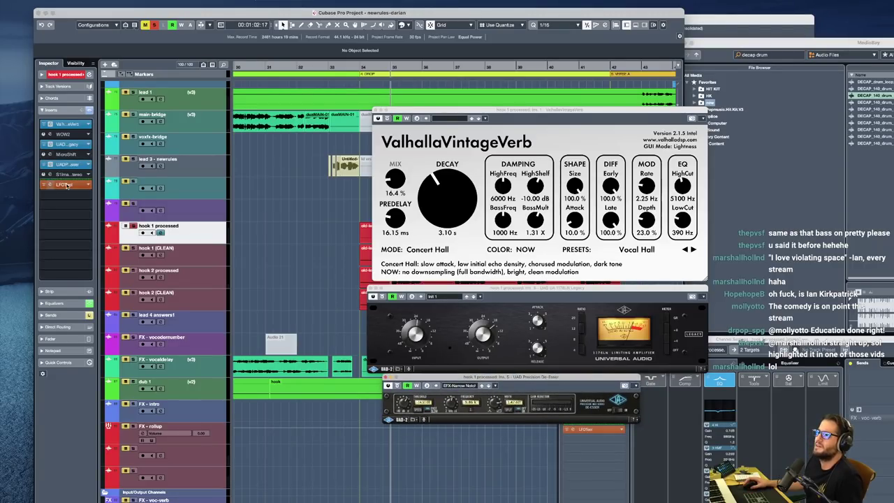
# Open the LFOTool insert of hook 1 processed below the other plug-ins and play the soloed track from bar 35
pyautogui.click(65, 184)
pyautogui.moveTo(570, 208); pyautogui.dragTo(523, 443)
pyautogui.press('space')
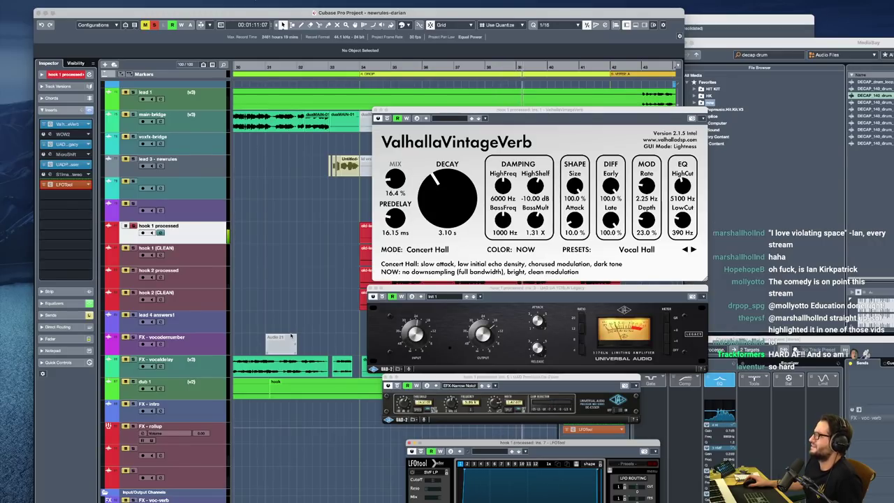
pyautogui.press('space')
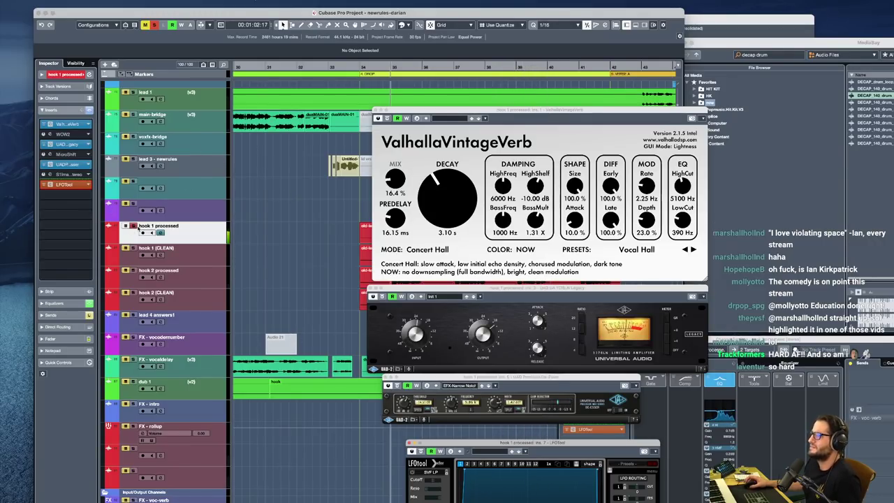
# Deactivate the solo on hook 1 processed and close its four open plug-in windows
pyautogui.click(133, 225)
pyautogui.click(376, 111)
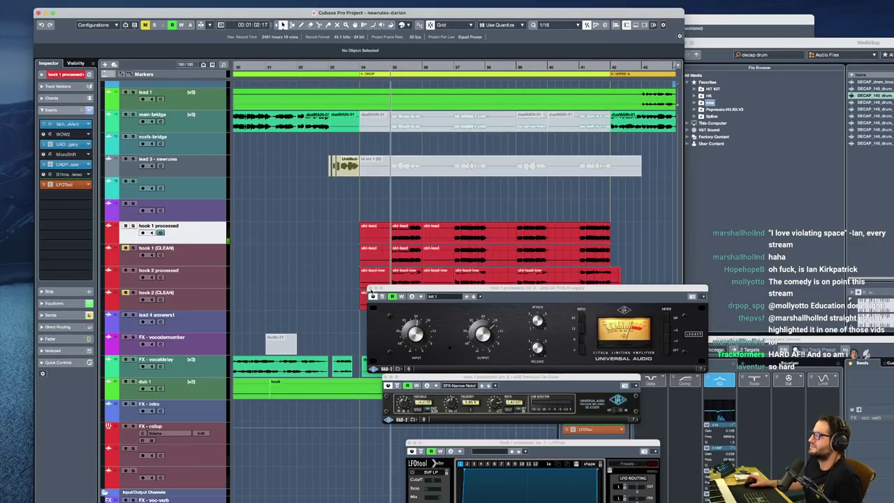
pyautogui.click(371, 290)
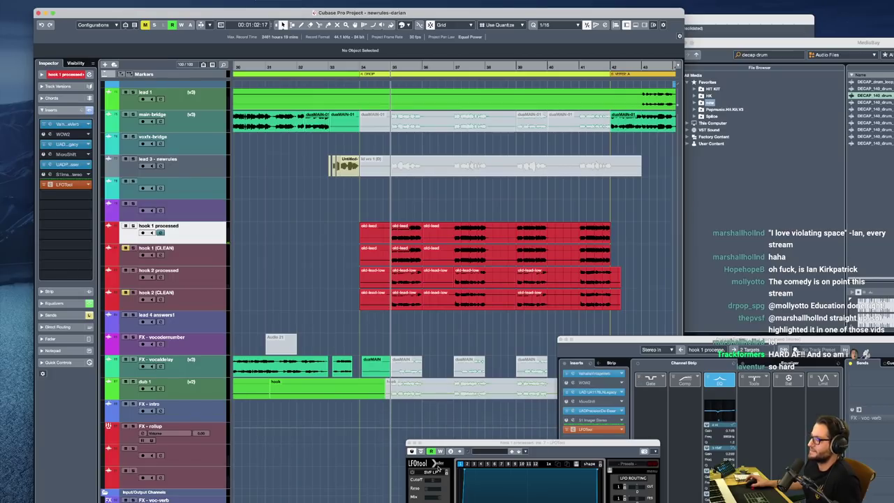
pyautogui.click(387, 384)
pyautogui.click(410, 443)
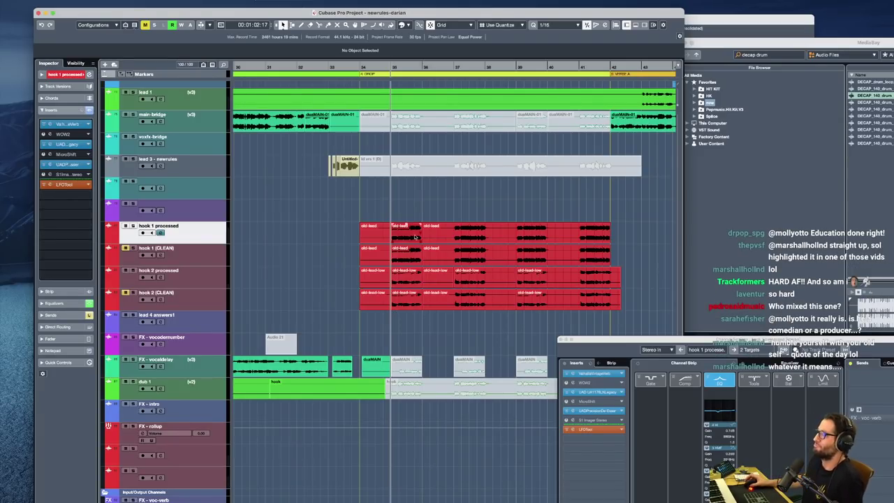
# Play the DROP section from bar 35 and review the tracks below the hook vocals down to the output channels
pyautogui.hscroll(2, 420, 204)
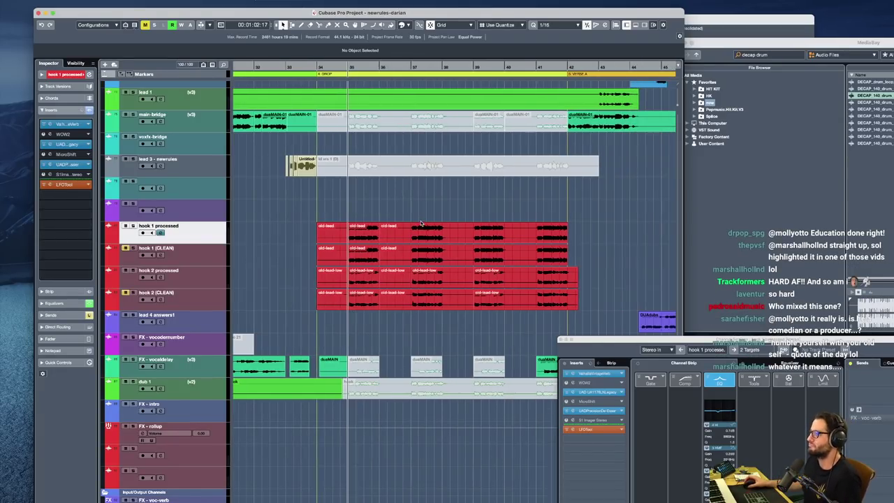
pyautogui.scroll(-2, 420, 226)
pyautogui.scroll(-3, 419, 226)
pyautogui.scroll(-2, 426, 274)
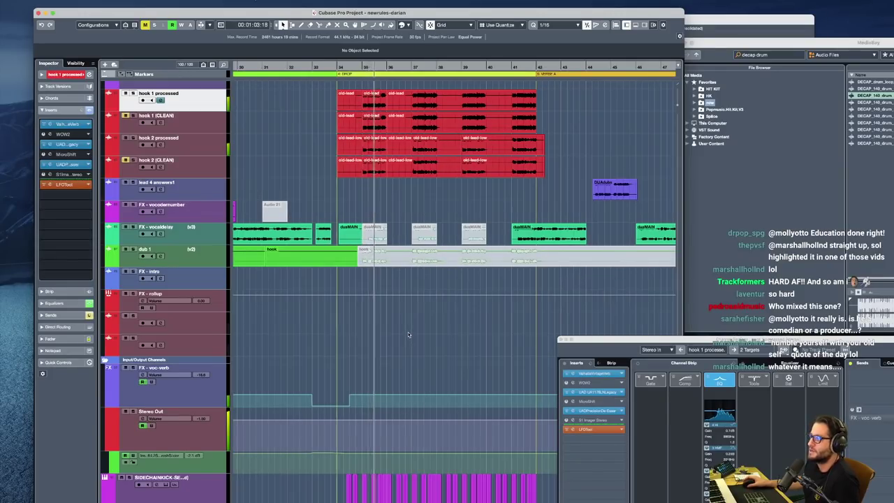
pyautogui.hscroll(3, 424, 329)
pyautogui.press('g')
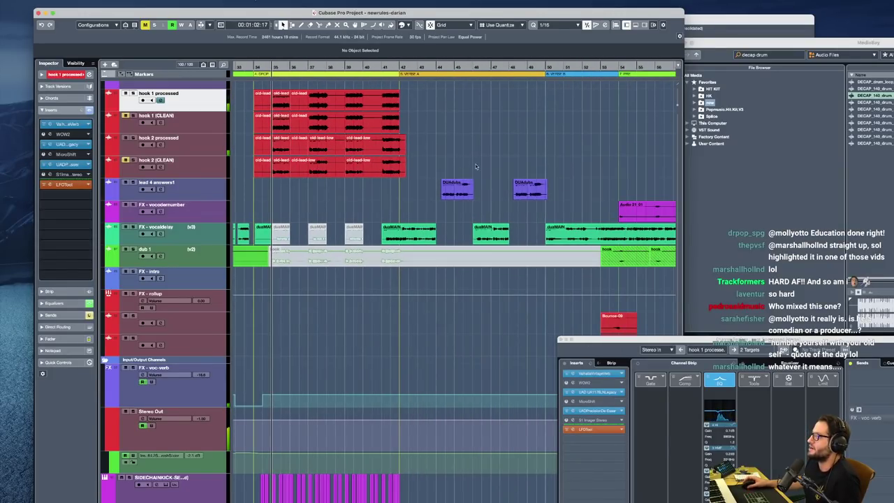
# Examine the vocal clips across the following VERSE, PRE and DROP sections up to the final drop
pyautogui.hscroll(6, 477, 167)
pyautogui.press('g')
pyautogui.press('g')
pyautogui.hscroll(4, 516, 275)
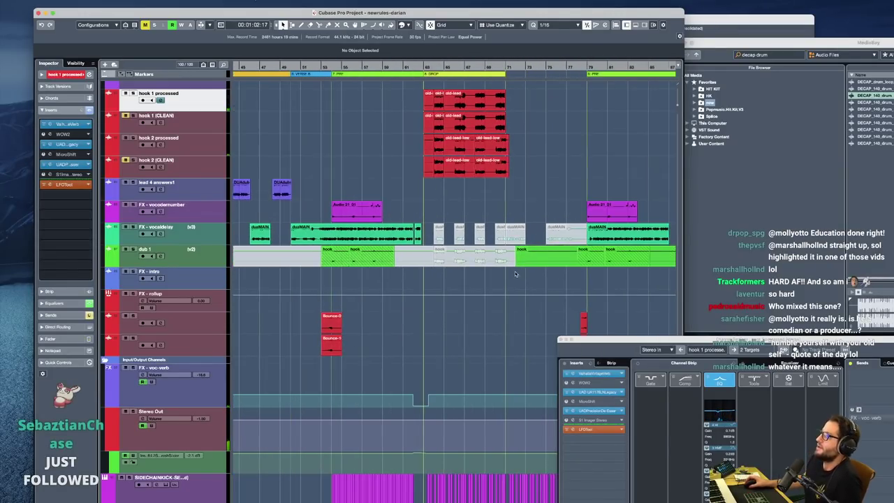
pyautogui.scroll(10, 515, 272)
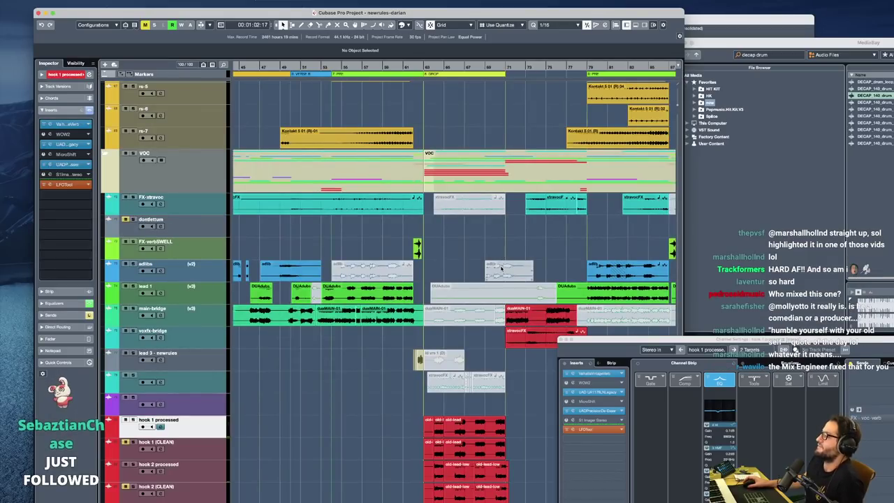
pyautogui.hscroll(5, 557, 274)
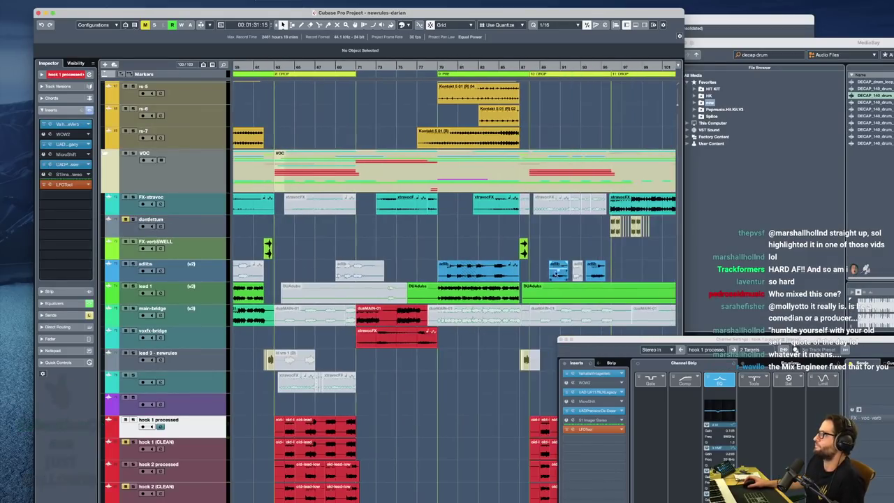
pyautogui.hscroll(6, 476, 242)
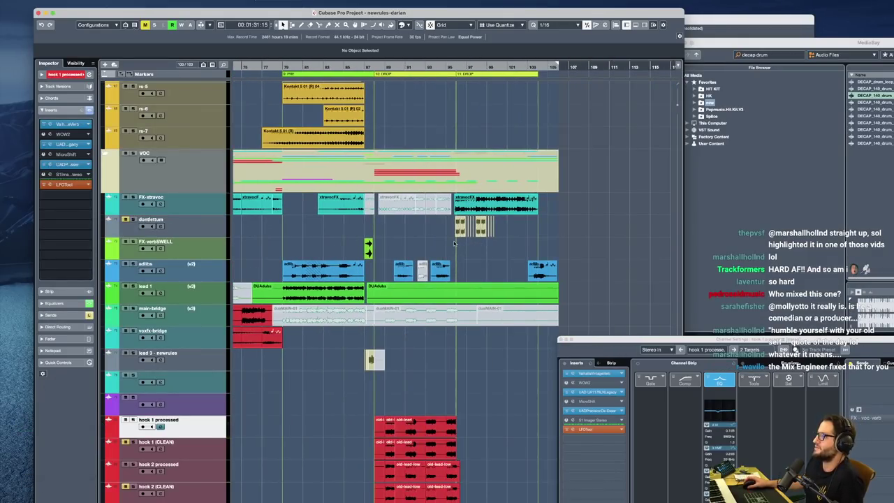
pyautogui.scroll(10, 458, 246)
pyautogui.scroll(-8, 461, 248)
# Play the final DROP section from about bar 96 and briefly solo the dontlettum track to audition its clips
pyautogui.hscroll(2, 461, 252)
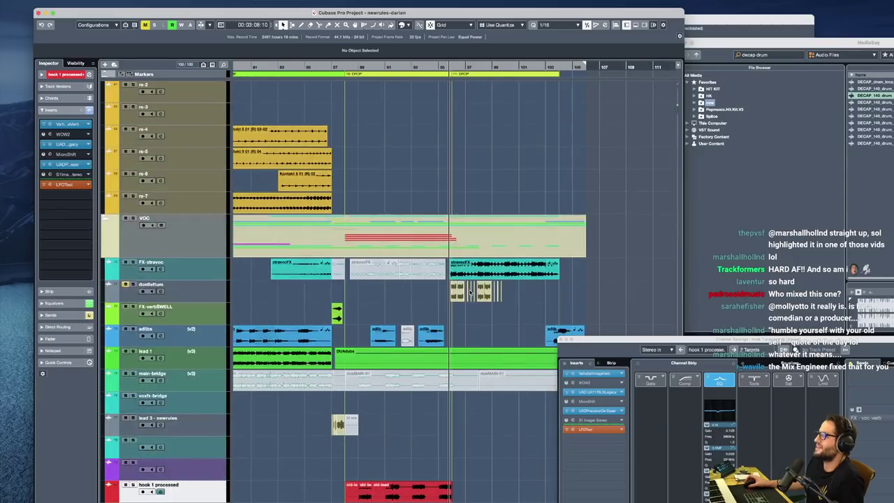
pyautogui.hscroll(5, 461, 280)
pyautogui.hscroll(-4, 462, 291)
pyautogui.press('space')
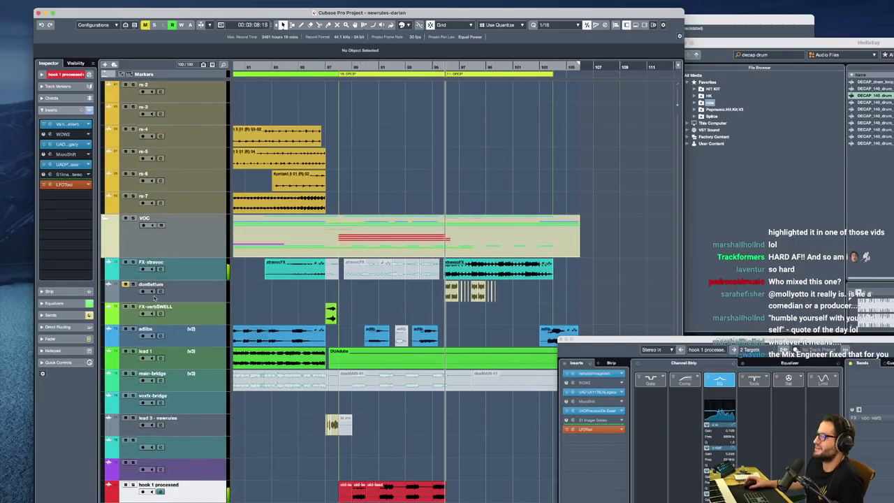
pyautogui.click(133, 285)
pyautogui.click(132, 286)
pyautogui.press('space')
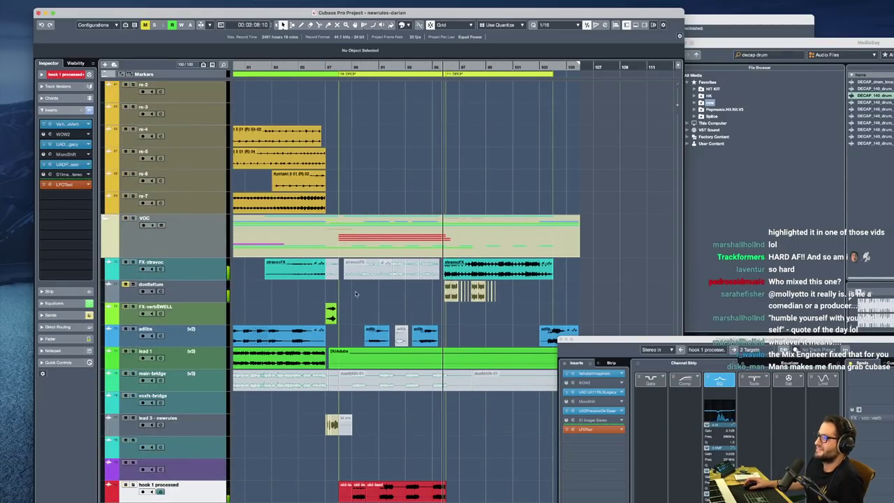
# Review the vocal tracks across the whole arrangement and focus on the span from the third PRE section to the final DROP
pyautogui.hscroll(-4, 370, 298)
pyautogui.press('g')
pyautogui.press('g')
pyautogui.press('g')
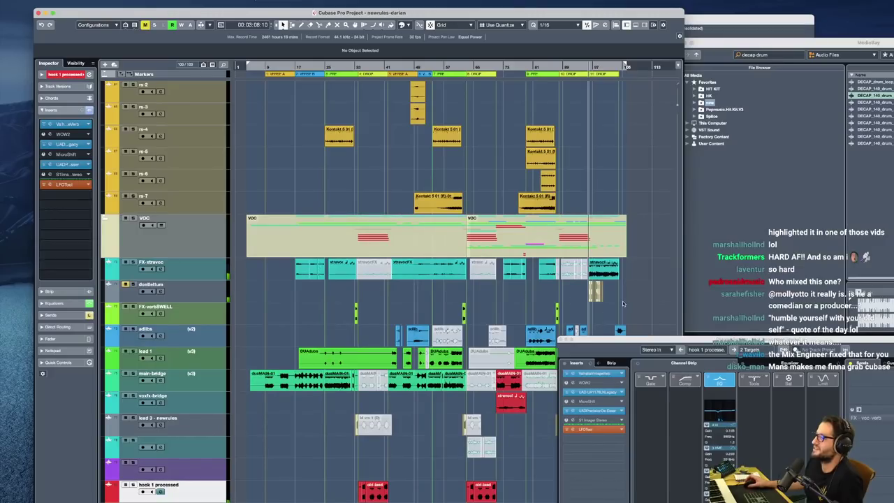
pyautogui.press('h')
pyautogui.press('h')
pyautogui.press('h')
pyautogui.press('h')
pyautogui.press('h')
pyautogui.press('h')
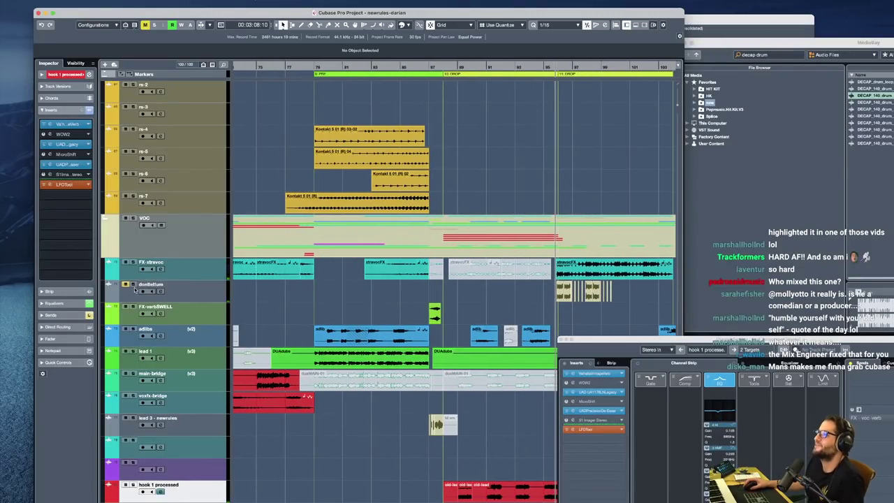
# Solo the randomSynth group to audition its clips in the PRE section from about bar 81, and clear the solo
pyautogui.hscroll(-5, 493, 183)
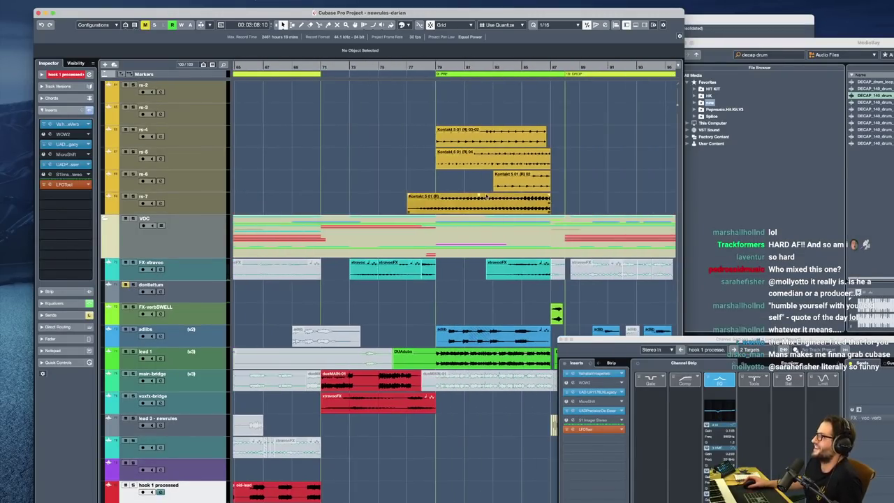
pyautogui.scroll(4, 496, 189)
pyautogui.hscroll(3, 498, 193)
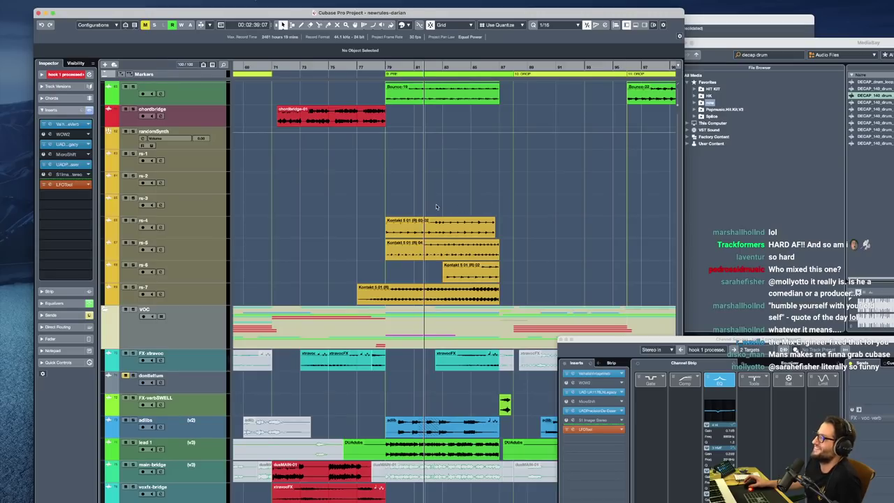
pyautogui.click(207, 139)
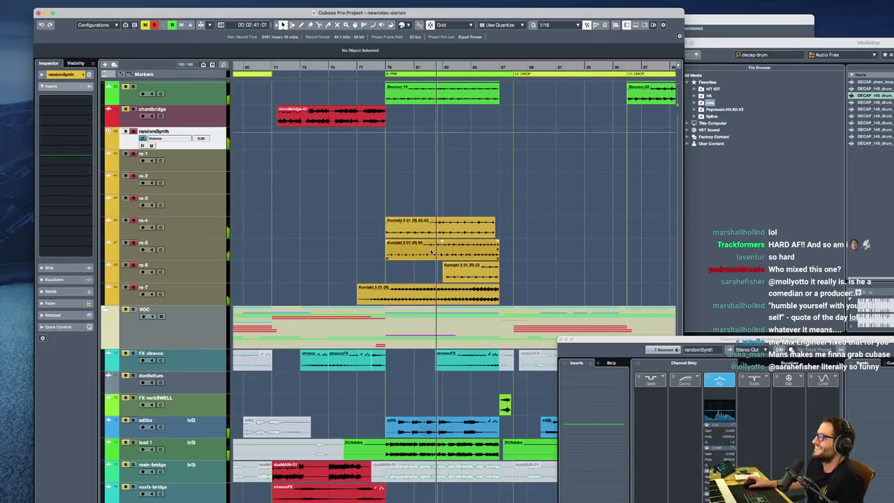
pyautogui.press('space')
pyautogui.press('s')
# Close the channel settings window and review the tracks across the full arrangement up to the rollup group
pyautogui.press('g')
pyautogui.press('g')
pyautogui.press('g')
pyautogui.scroll(10, 462, 250)
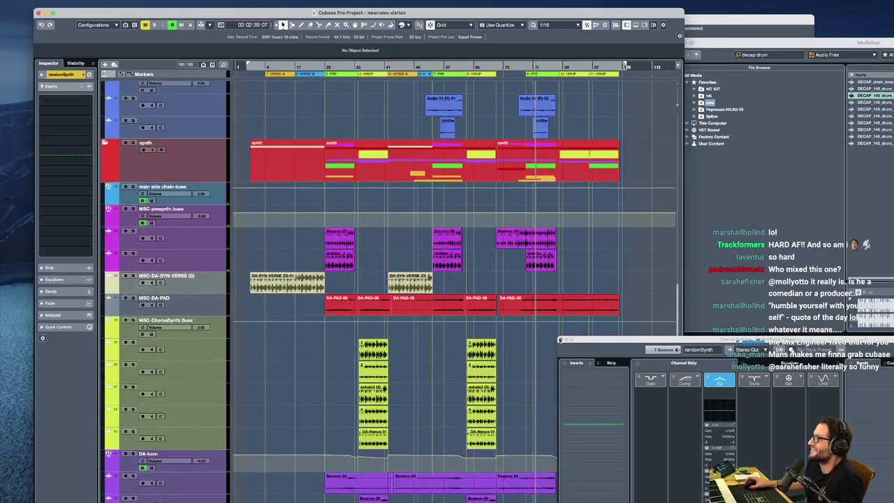
pyautogui.click(559, 341)
pyautogui.scroll(10, 470, 292)
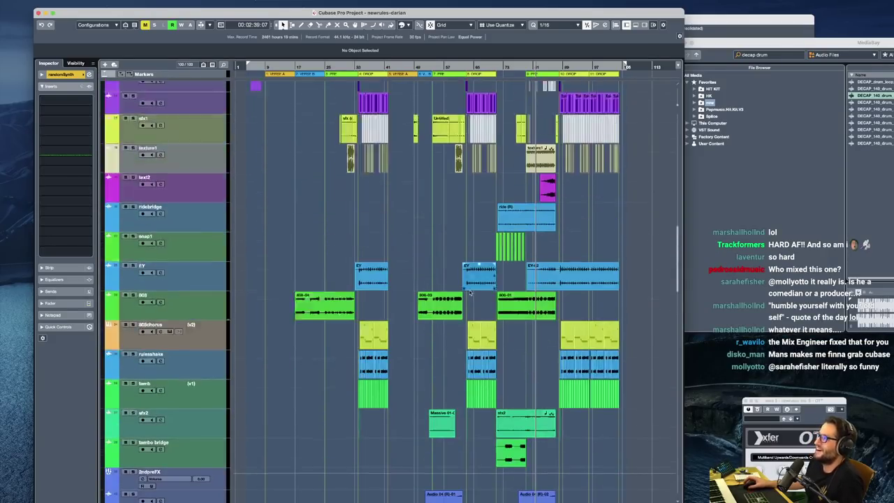
pyautogui.scroll(2, 471, 292)
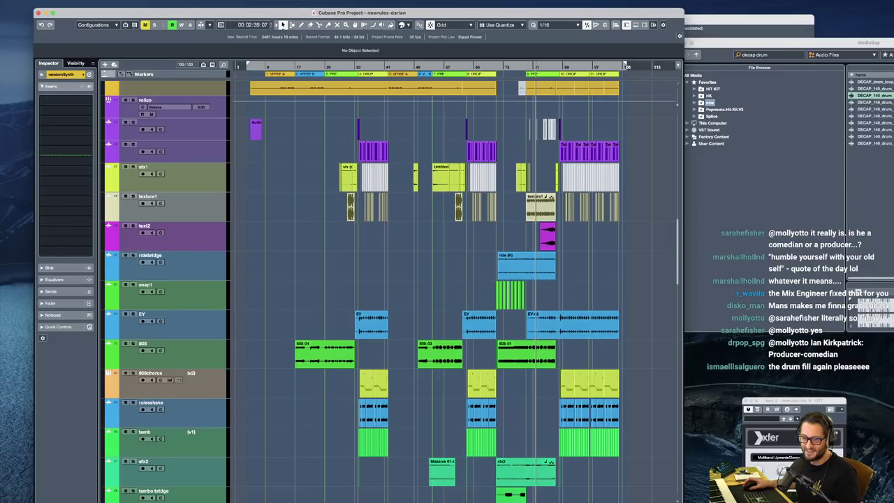
# Switch to the browser with the YouTube community post, reposition and enlarge its window, and read the viewers' questions
pyautogui.press('super+Tab')
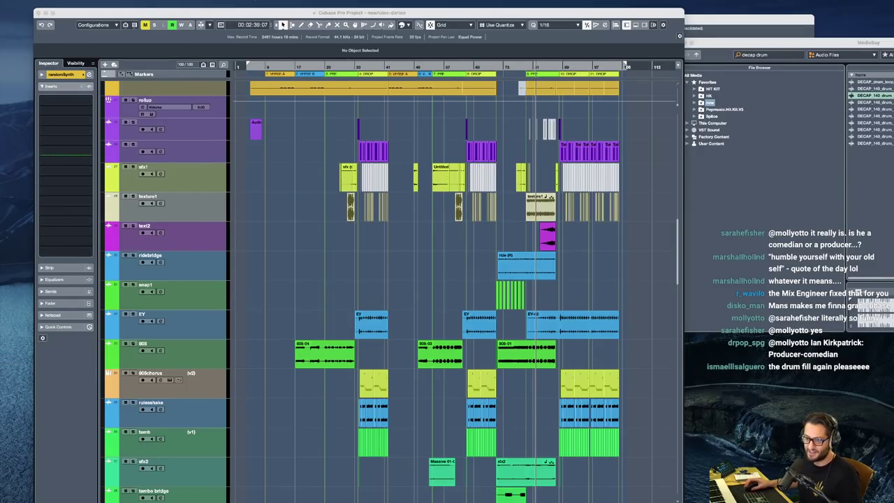
pyautogui.moveTo(0, 336); pyautogui.dragTo(739, 115)
pyautogui.scroll(-3, 726, 264)
pyautogui.scroll(3, 726, 263)
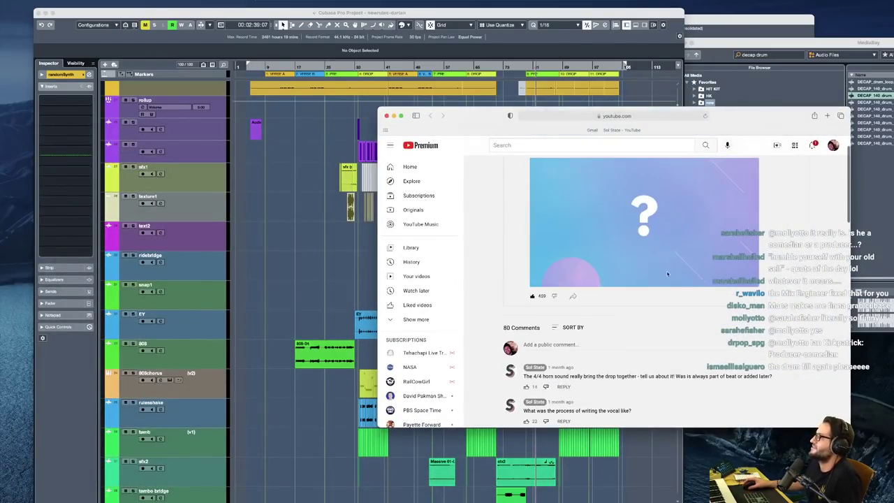
pyautogui.moveTo(847, 112); pyautogui.dragTo(766, 80)
pyautogui.scroll(-2, 529, 308)
pyautogui.scroll(-1, 528, 307)
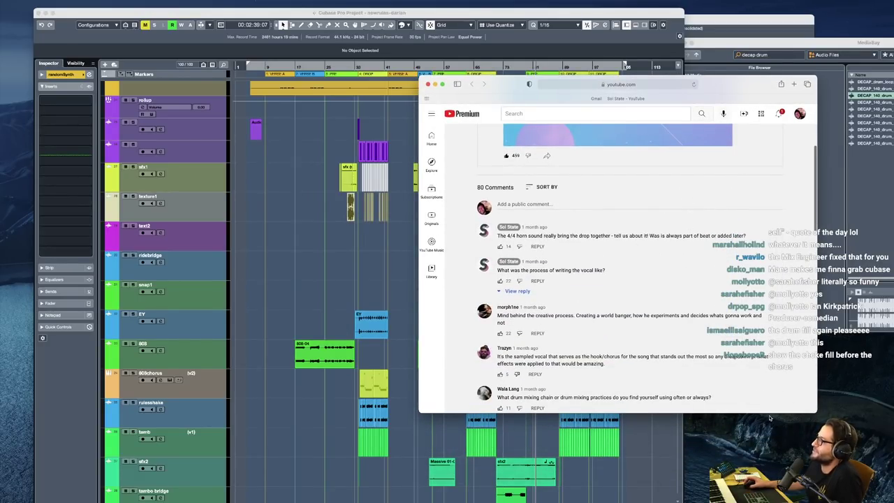
pyautogui.moveTo(770, 417); pyautogui.dragTo(770, 502)
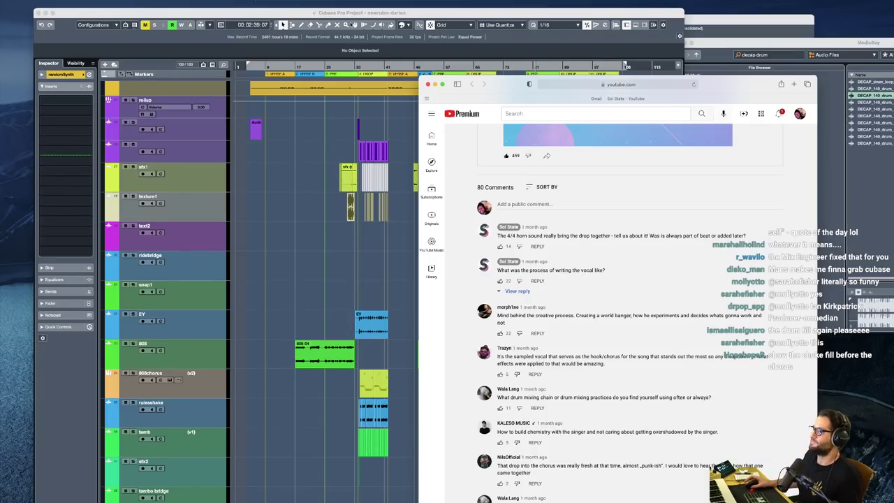
# Switch back to Cubase, solo the first track in the rollup group and play its fill leading into the DROP at bar 34
pyautogui.click(381, 13)
pyautogui.scroll(6, 342, 250)
pyautogui.scroll(-3, 499, 294)
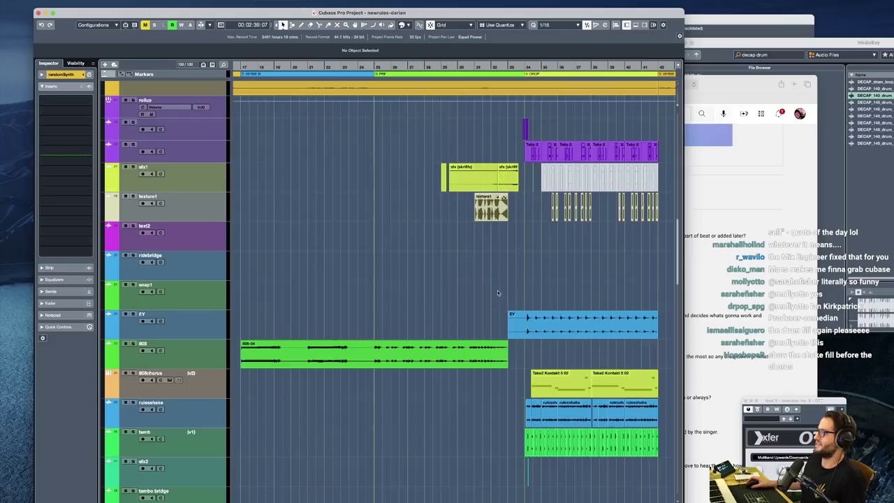
pyautogui.hscroll(4, 406, 250)
pyautogui.scroll(5, 308, 142)
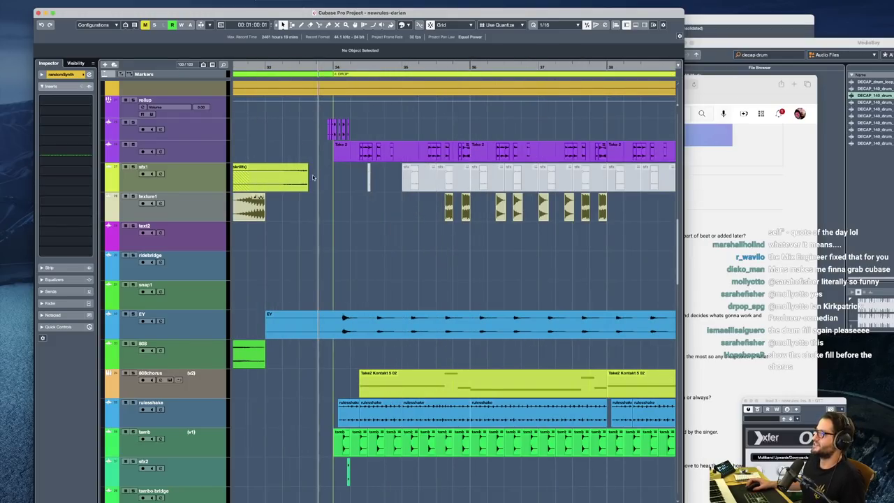
pyautogui.scroll(5, 319, 214)
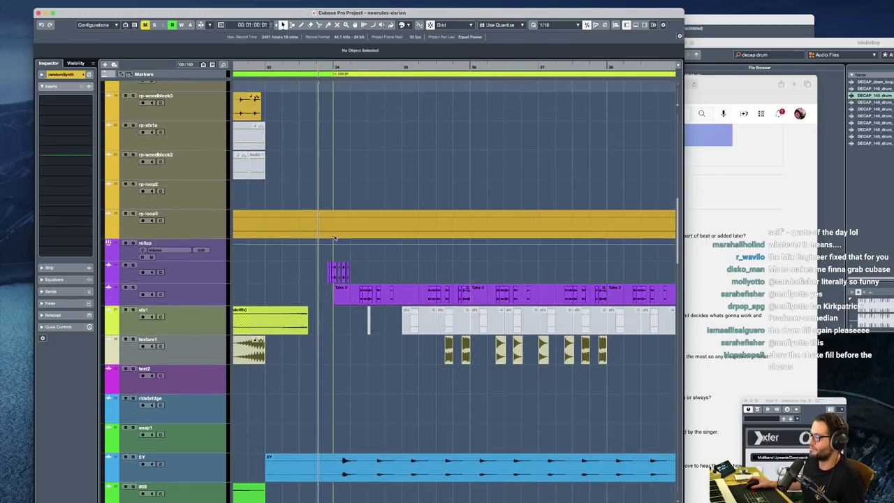
pyautogui.scroll(2, 335, 238)
pyautogui.click(201, 330)
pyautogui.press('s')
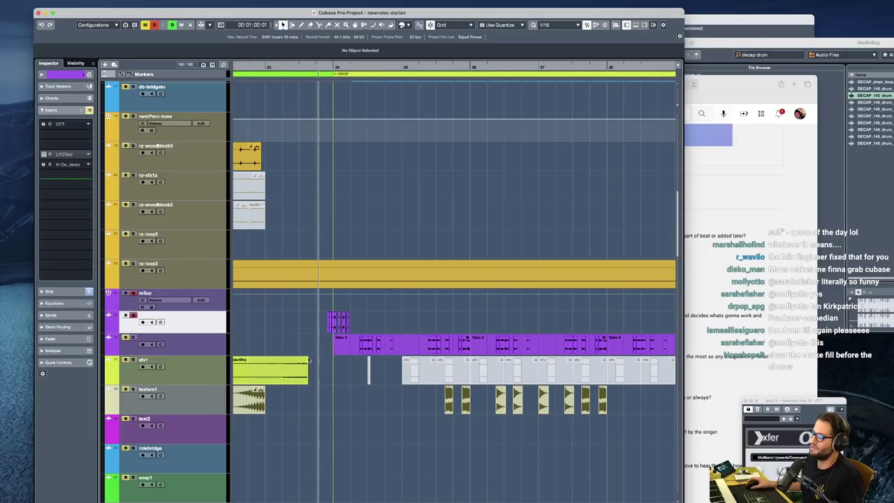
pyautogui.press('space')
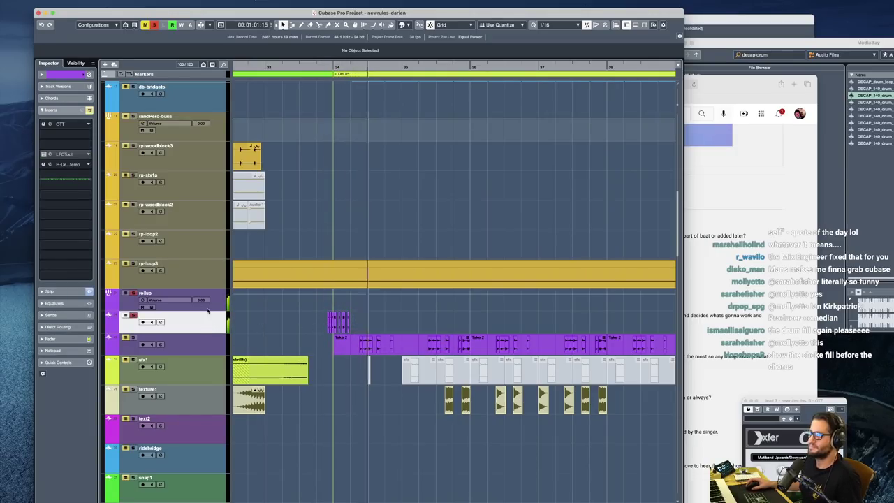
pyautogui.press('space')
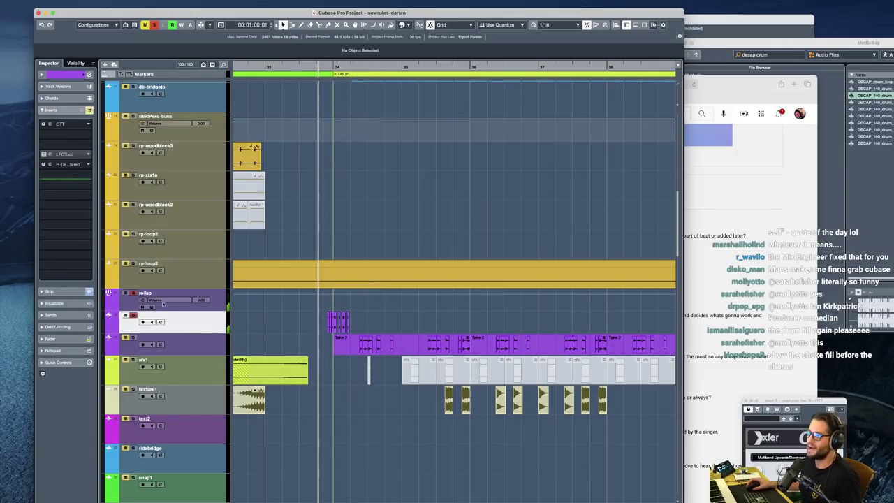
# Solo the whole rollup group, audition it together with the drums around bar 34, and clear the solo
pyautogui.click(133, 294)
pyautogui.press('space')
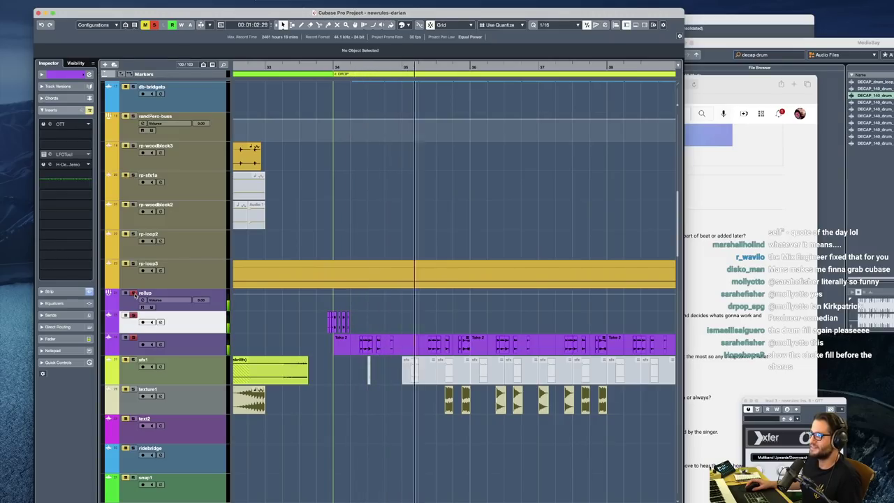
pyautogui.scroll(10, 338, 328)
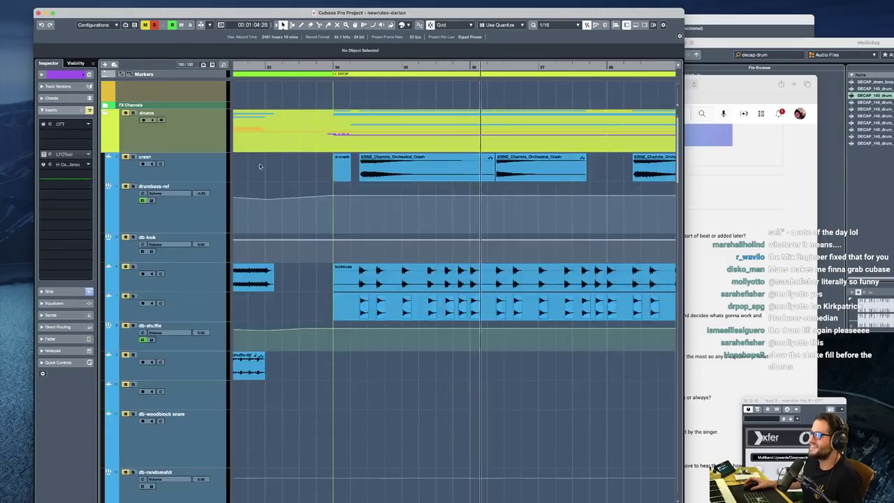
pyautogui.scroll(-10, 366, 342)
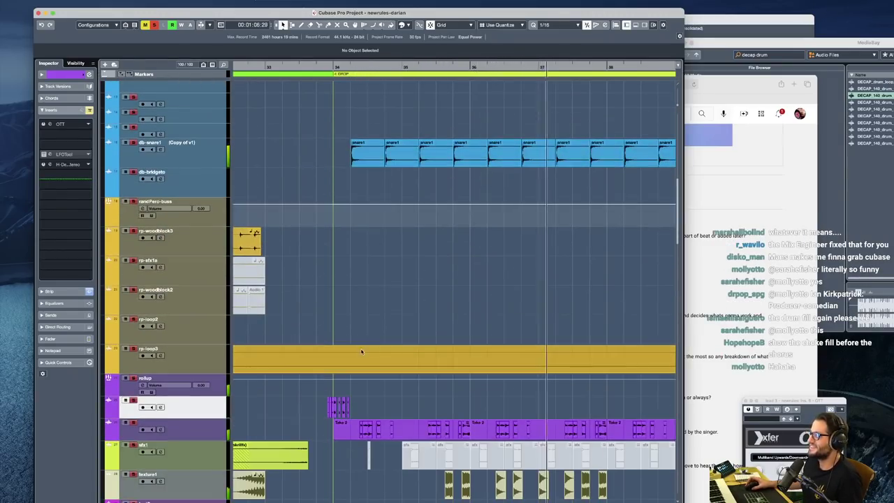
pyautogui.scroll(-1, 362, 351)
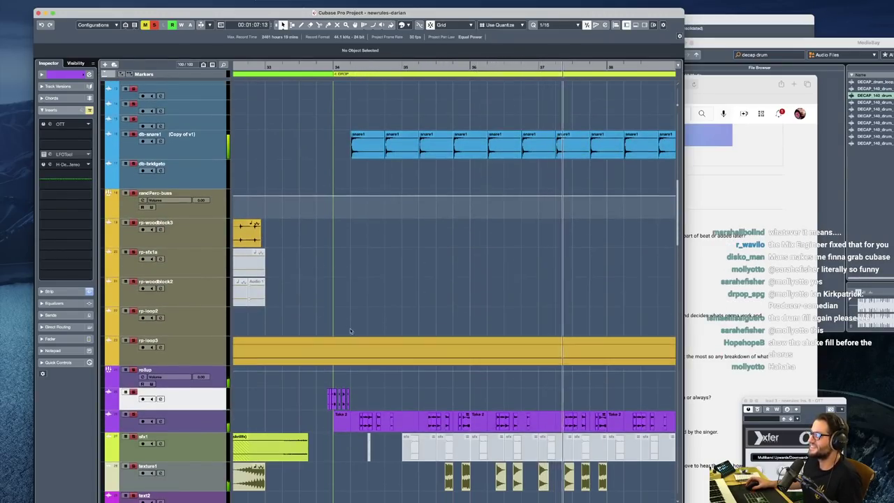
pyautogui.click(325, 301)
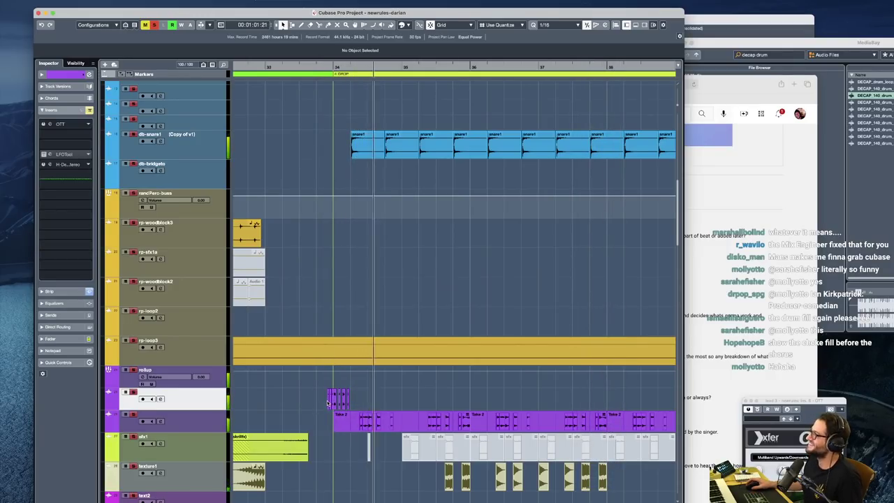
pyautogui.hscroll(-4, 327, 404)
pyautogui.press('space')
pyautogui.click(133, 371)
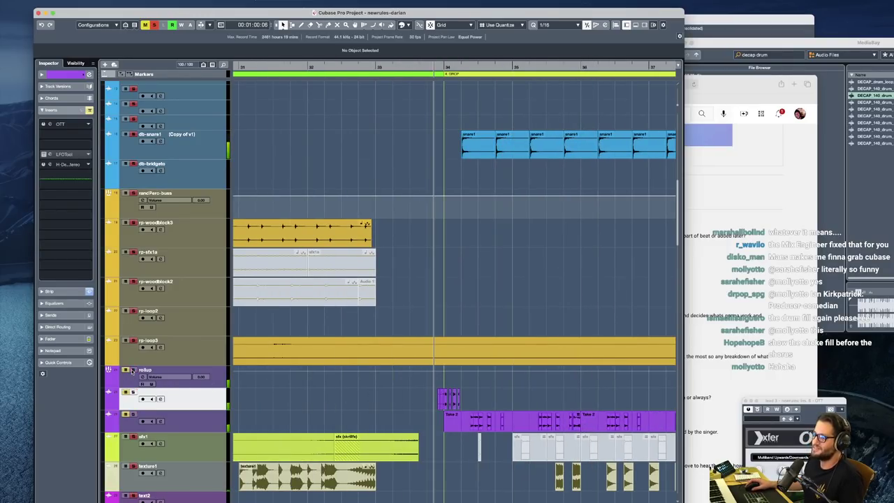
# Dissolve the Take 2 part at bar 34, copy its Audio 04_08 event onto the fill track before the DROP, and extend it to about four bars
pyautogui.click(468, 424)
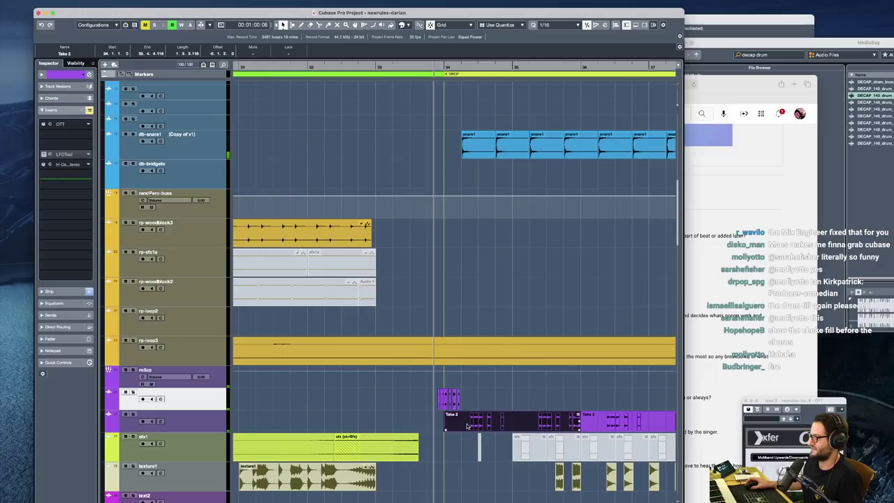
pyautogui.press('Delete')
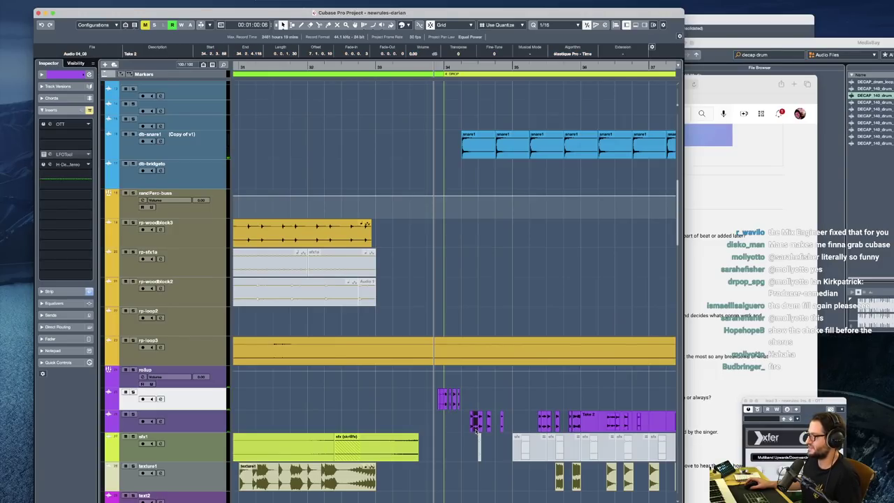
pyautogui.moveTo(476, 429); pyautogui.dragTo(266, 409)
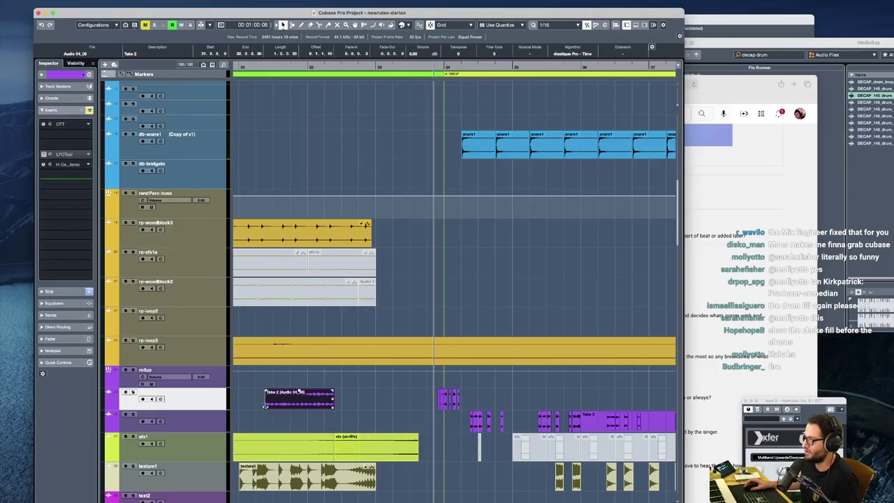
pyautogui.moveTo(334, 409); pyautogui.dragTo(426, 409)
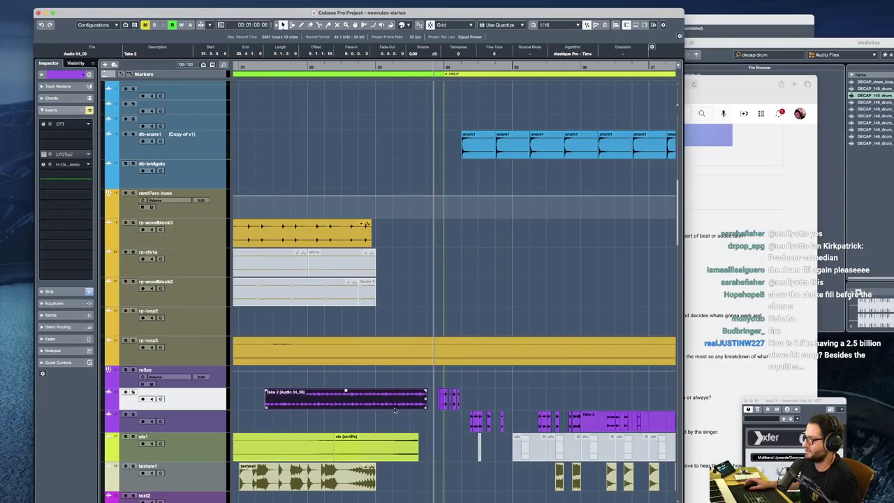
pyautogui.hscroll(-3, 427, 411)
pyautogui.moveTo(365, 404); pyautogui.dragTo(250, 406)
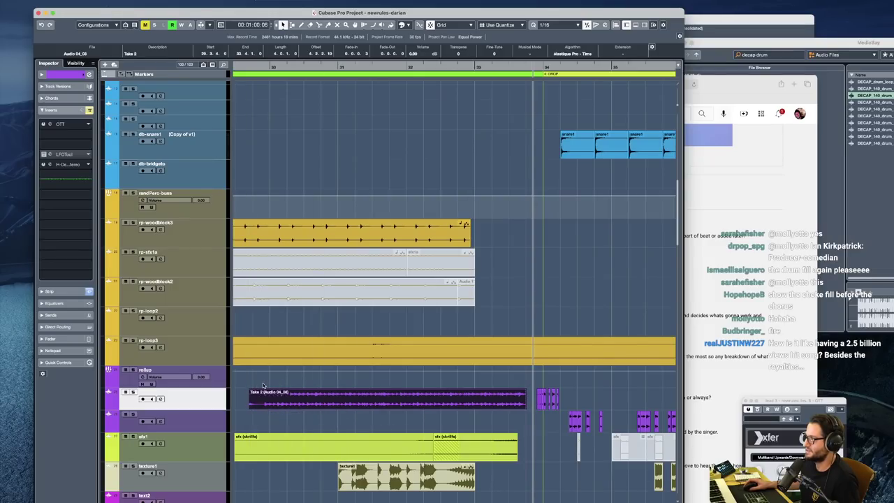
# Solo the fill track and audition the extended Audio 04_08 event from just before bar 30
pyautogui.click(328, 424)
pyautogui.click(265, 403)
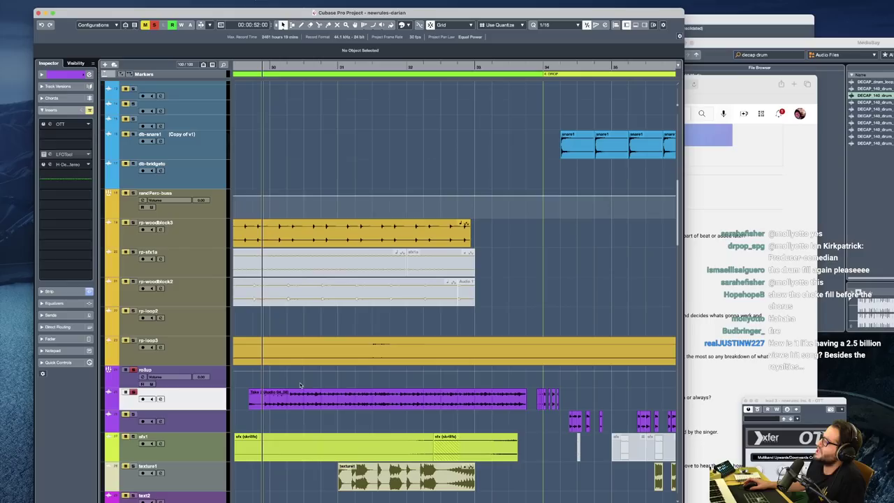
pyautogui.press('space')
pyautogui.press('space')
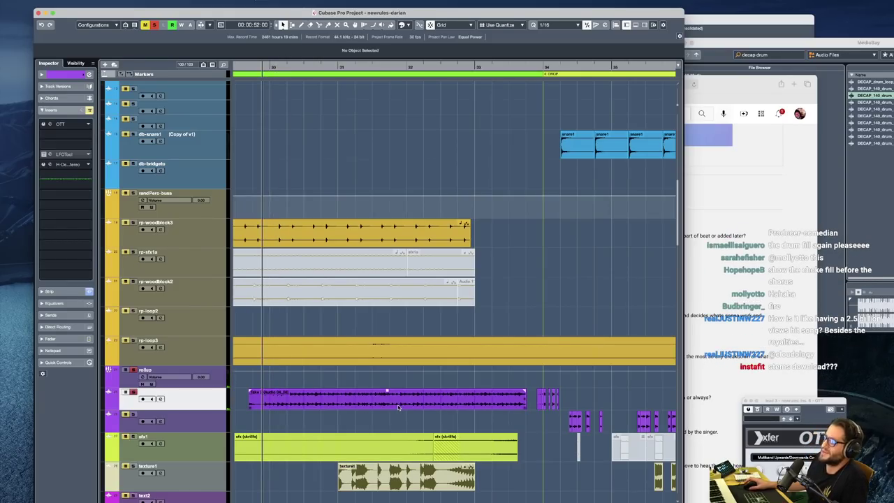
pyautogui.press('space')
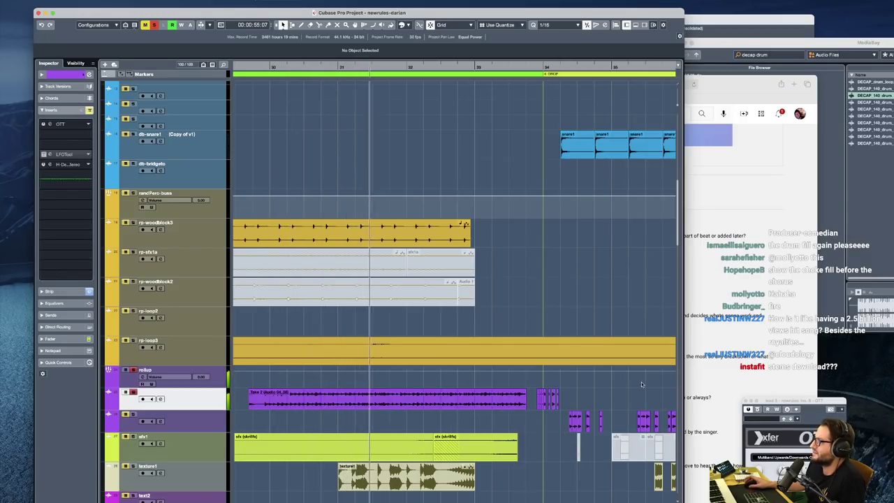
pyautogui.press('space')
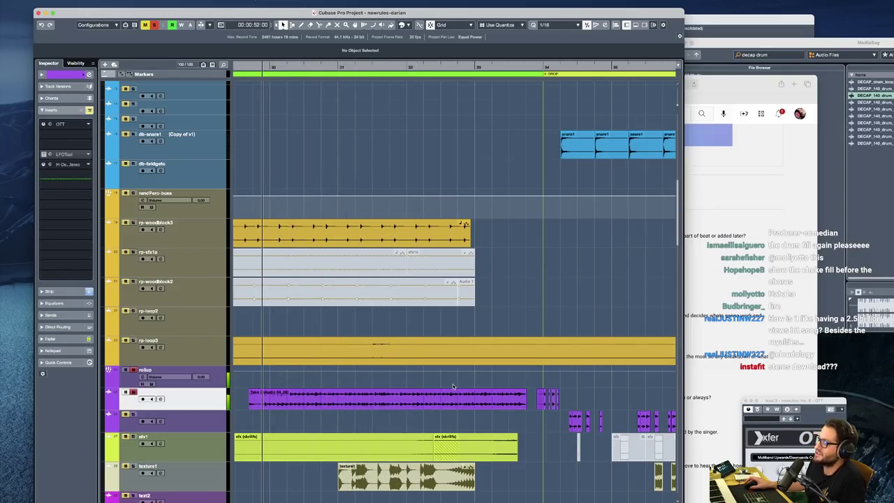
# Play the chopped fill clips on the soloed track from just before bar 34
pyautogui.scroll(2, 541, 401)
pyautogui.click(534, 397)
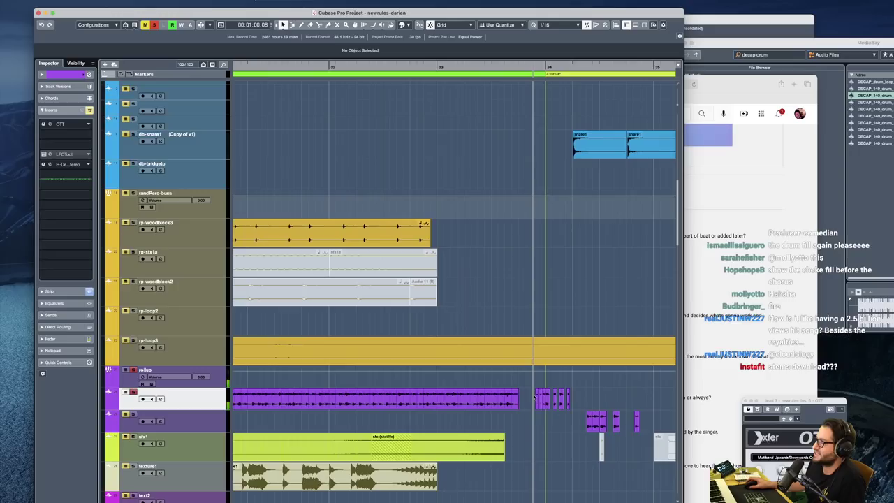
pyautogui.press('space')
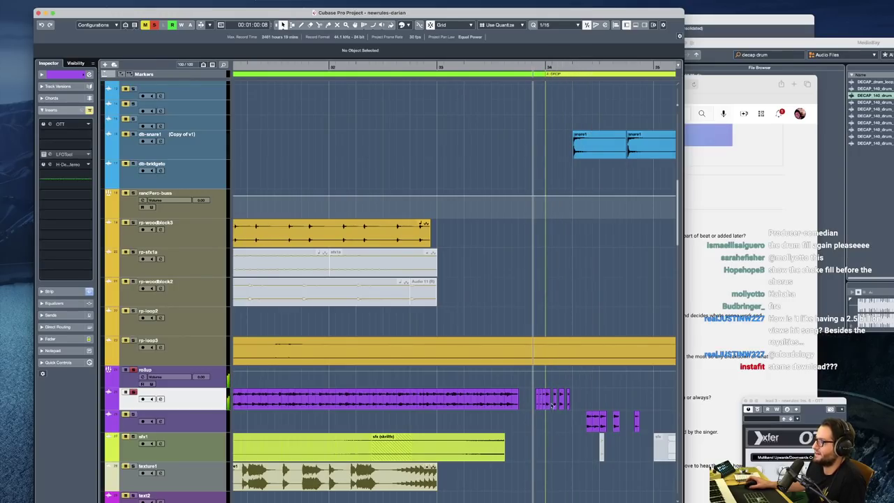
# Set the volume of the first chopped Take 2 clip before bar 34 to -21.81 dB
pyautogui.scroll(3, 552, 405)
pyautogui.click(535, 403)
pyautogui.click(559, 398)
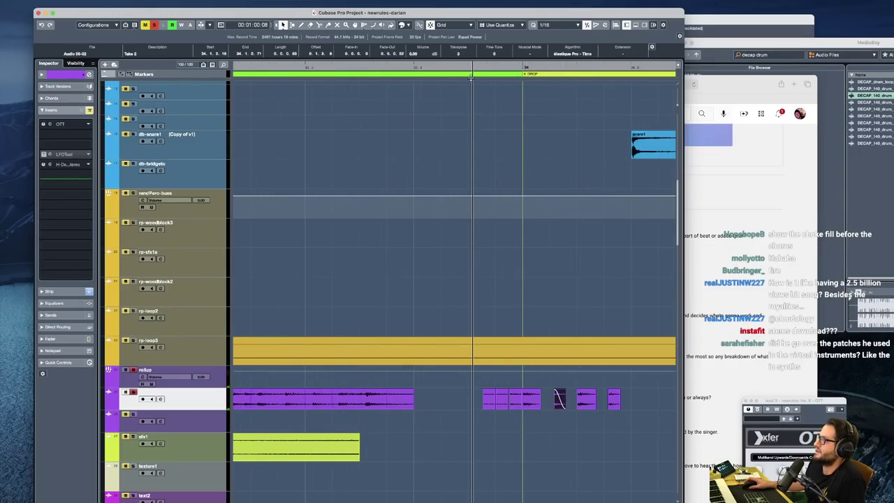
pyautogui.click(487, 399)
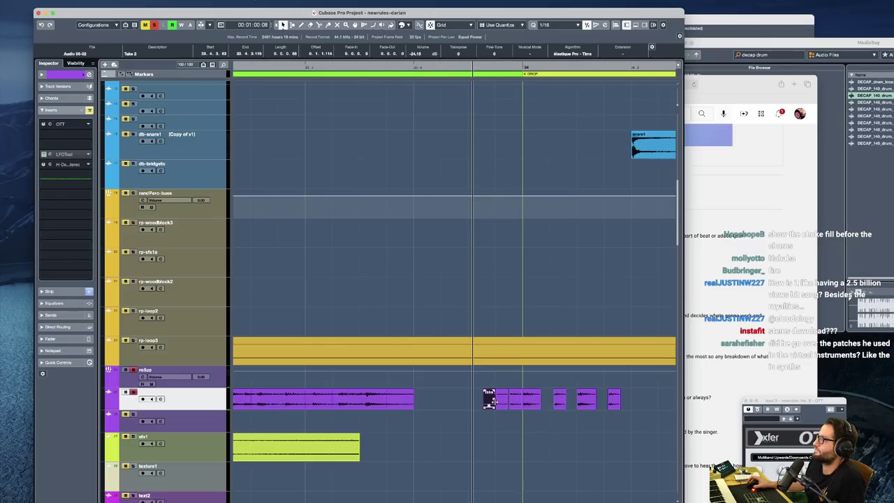
pyautogui.moveTo(492, 401); pyautogui.dragTo(507, 401)
pyautogui.press('z')
pyautogui.press('z')
pyautogui.press('z')
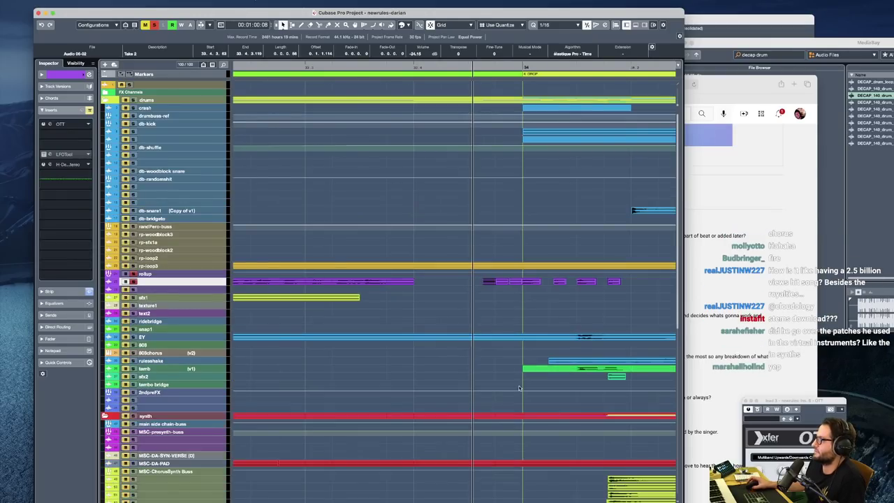
pyautogui.scroll(5, 534, 294)
pyautogui.scroll(1, 469, 356)
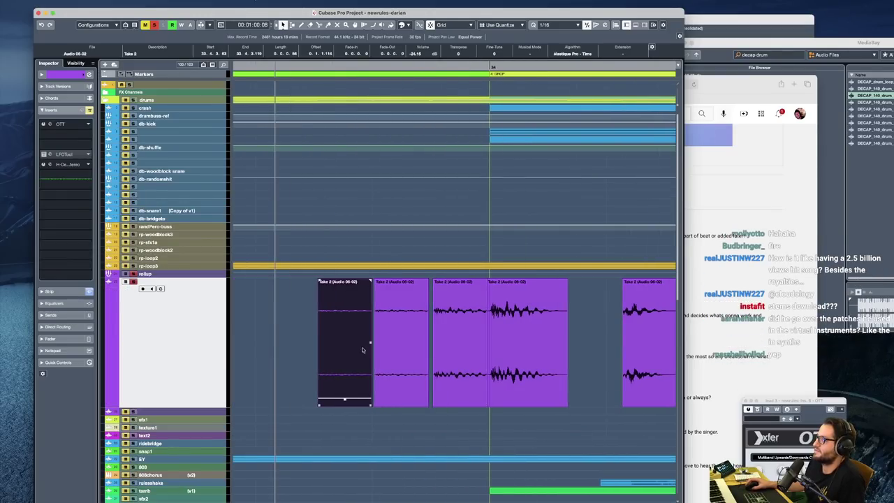
pyautogui.click(400, 390)
pyautogui.click(348, 401)
pyautogui.moveTo(345, 399); pyautogui.dragTo(342, 385)
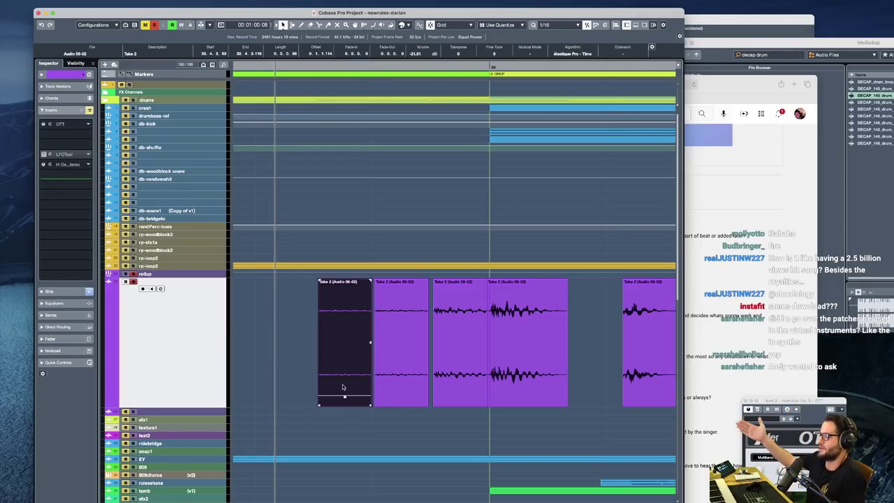
# Inspect the volume, transpose and fade settings of the chopped Take 2 clips around the DROP marker one by one
pyautogui.click(402, 360)
pyautogui.click(449, 345)
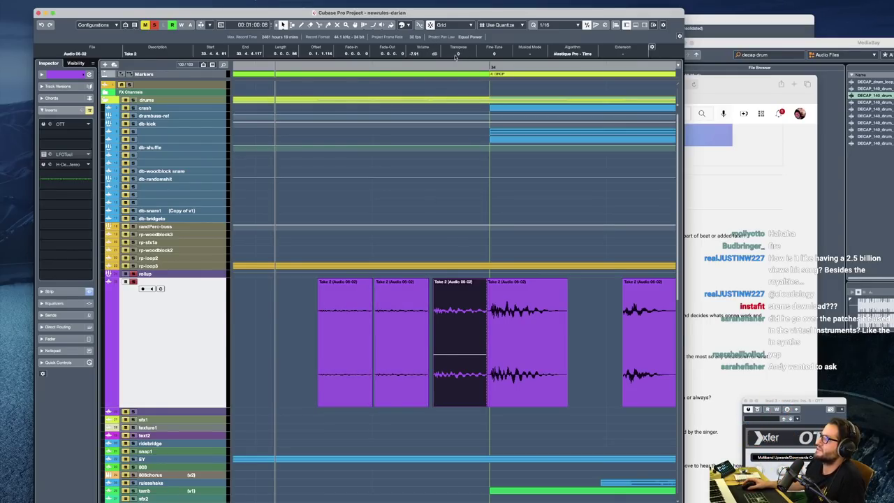
pyautogui.click(407, 309)
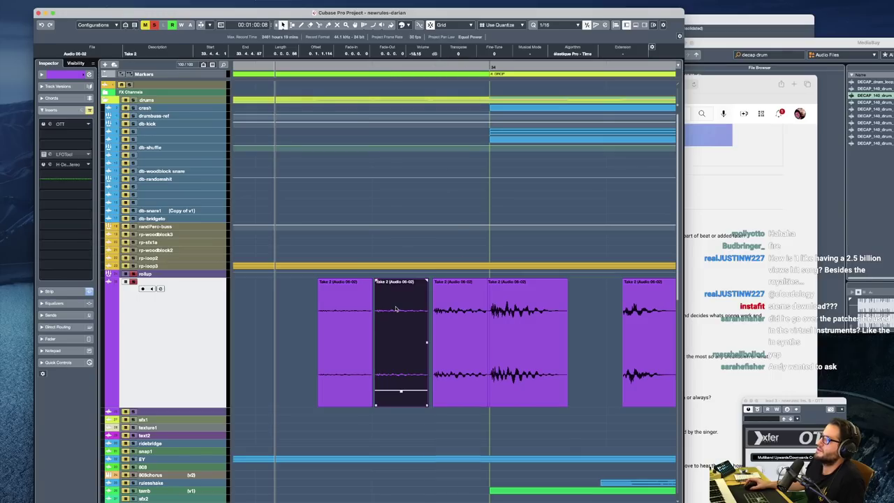
pyautogui.click(445, 308)
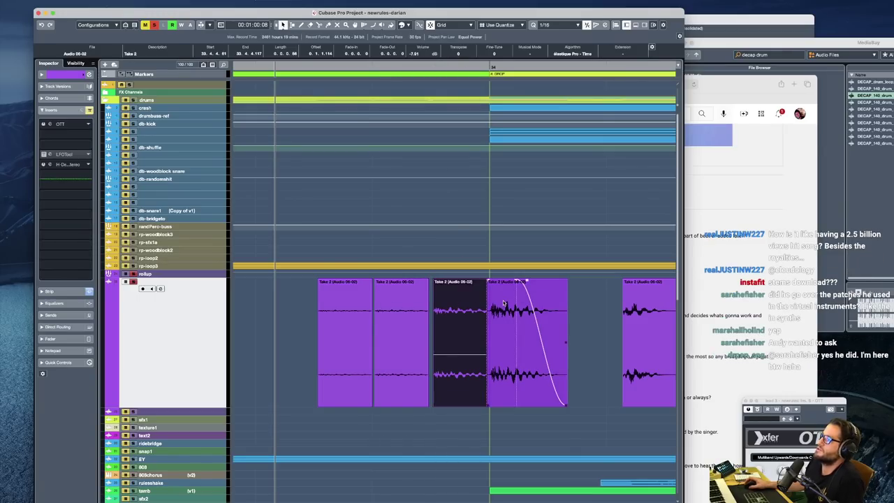
pyautogui.click(497, 305)
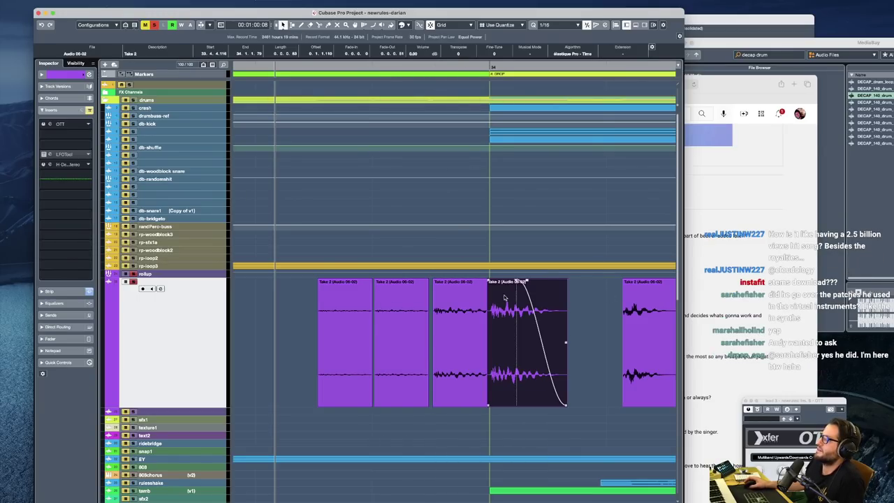
pyautogui.hscroll(2, 505, 298)
pyautogui.click(601, 337)
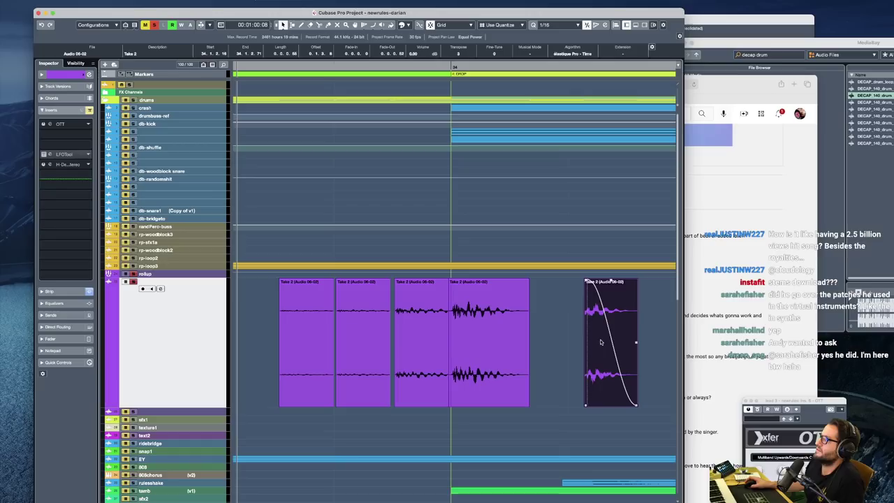
pyautogui.hscroll(2, 509, 389)
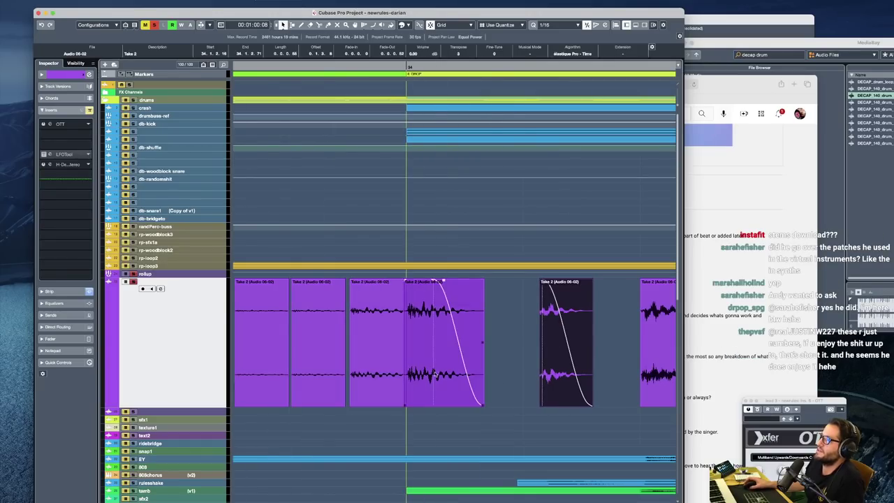
# Check the transpose settings of the three short Take 2 clips after bar 34 and play the soloed track from the DROP marker
pyautogui.click(405, 65)
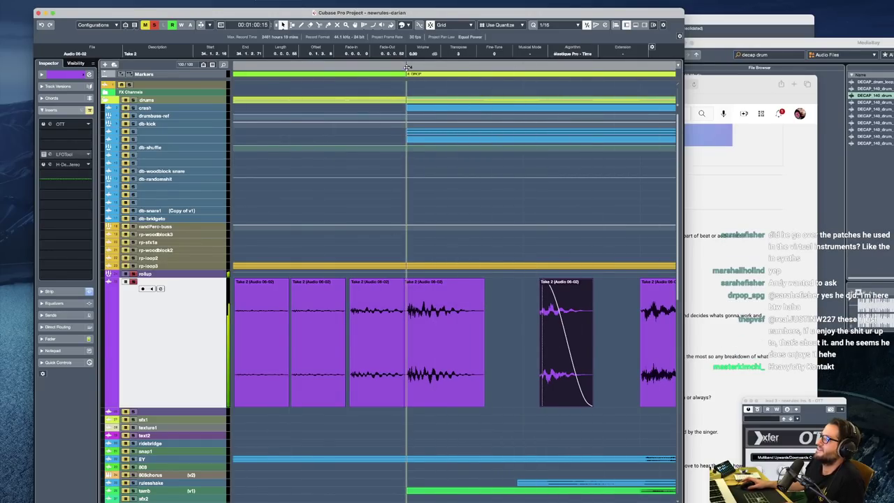
pyautogui.hscroll(1, 478, 335)
pyautogui.click(628, 349)
pyautogui.hscroll(2, 581, 343)
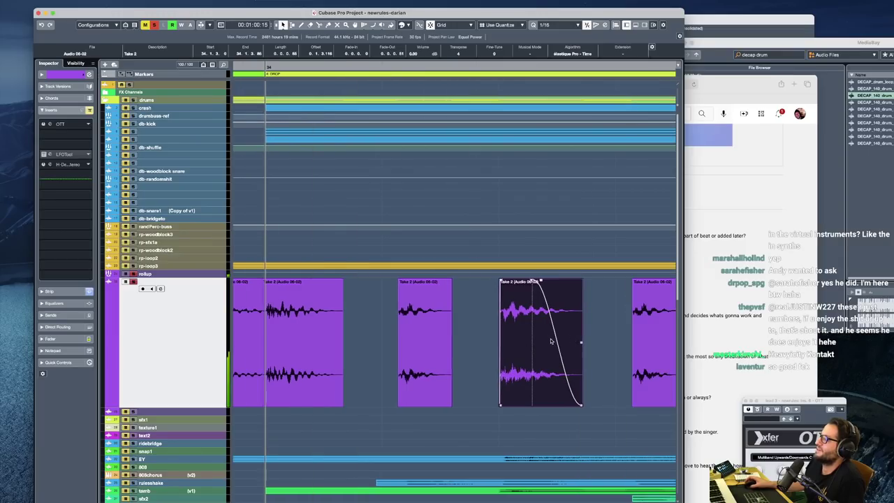
pyautogui.hscroll(3, 538, 328)
pyautogui.scroll(-1, 586, 338)
pyautogui.moveTo(600, 338); pyautogui.dragTo(381, 339)
pyautogui.press('space')
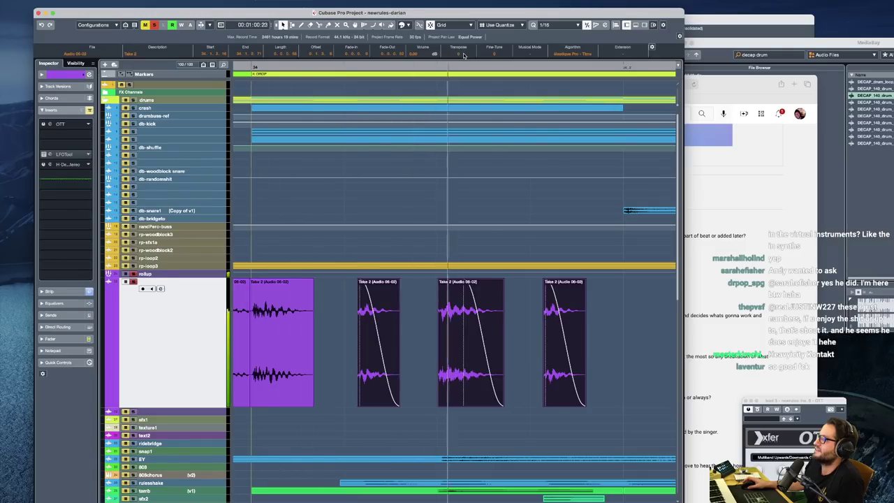
pyautogui.press('space')
# Audition the chopped fill in the full mix from just before bar 34 and select the longer clip after the DROP marker
pyautogui.scroll(-3, 439, 241)
pyautogui.click(322, 259)
pyautogui.press('space')
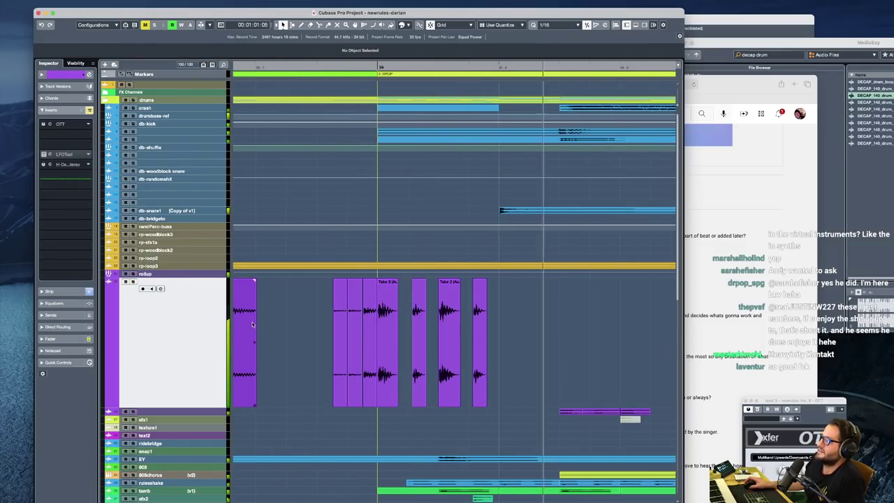
pyautogui.click(443, 336)
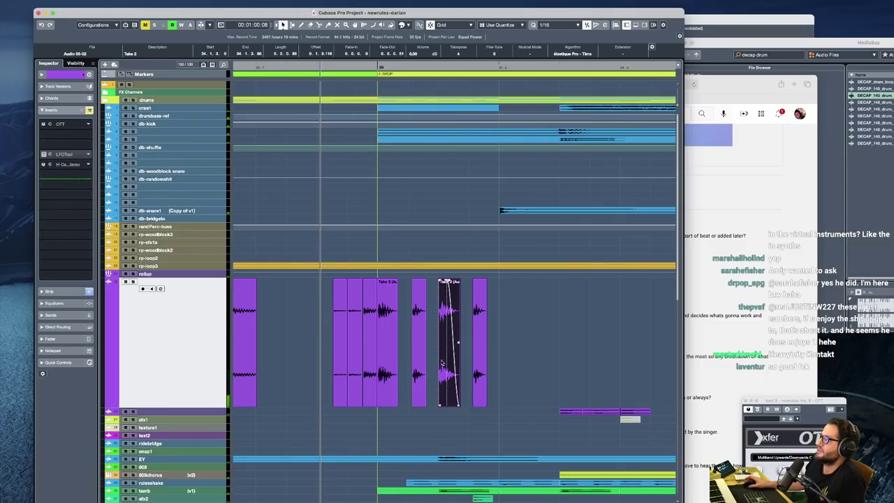
# Compare the fill soloed and in the full mix by playing it both ways from just before bar 34
pyautogui.press('s')
pyautogui.press('space')
pyautogui.press('space')
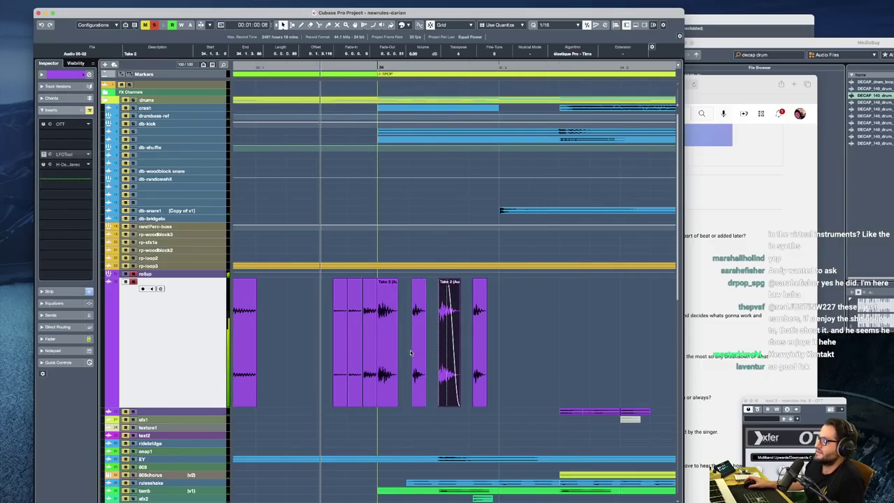
pyautogui.press('s')
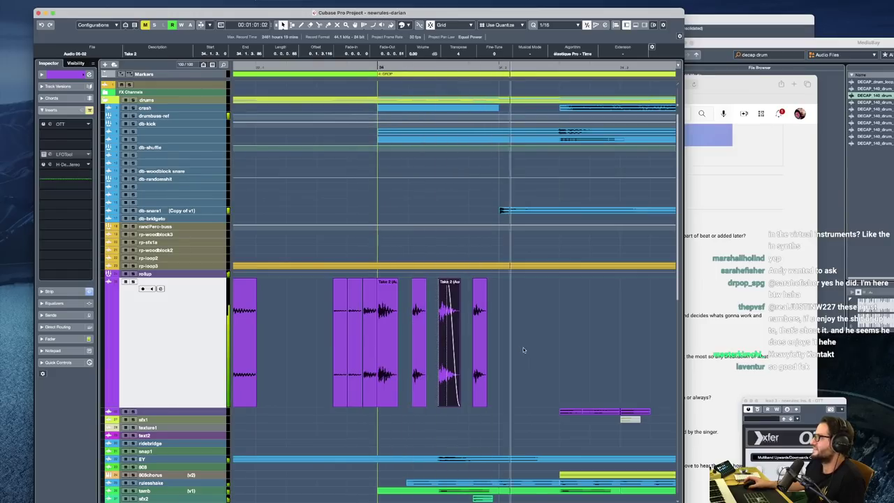
pyautogui.press('space')
# Reduce the enlarged track height and delete the extended Audio 04_08 event ahead of the chopped fill clips
pyautogui.scroll(-2, 522, 344)
pyautogui.hscroll(1, 520, 346)
pyautogui.press('z')
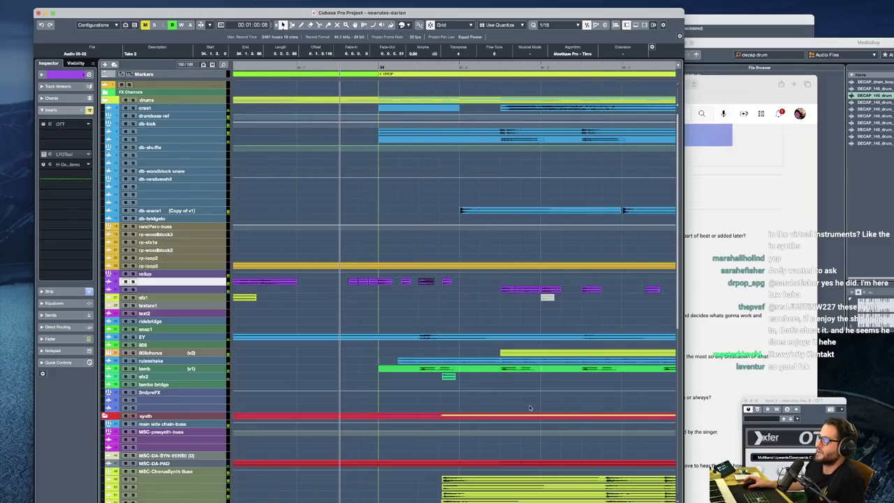
pyautogui.hotkey('shift', 'h')
pyautogui.hotkey('shift', 'h')
pyautogui.hotkey('shift', 'h')
pyautogui.hotkey('shift', 'h')
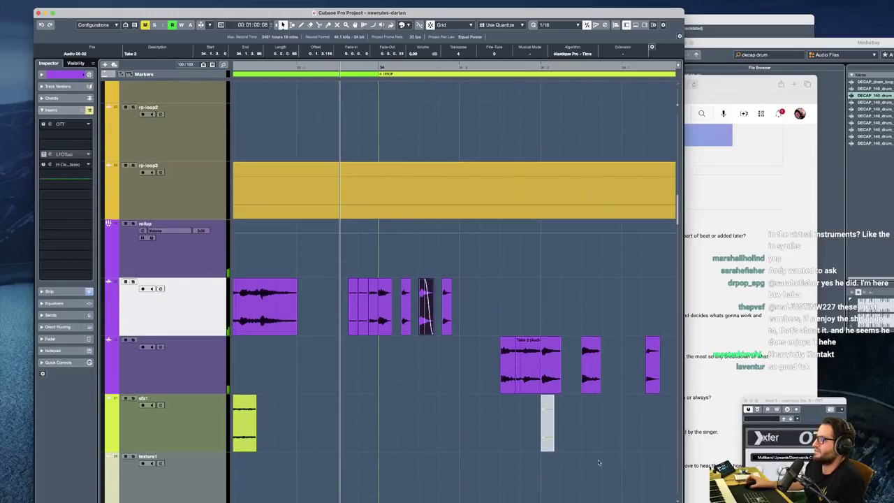
pyautogui.scroll(-3, 437, 374)
pyautogui.click(393, 305)
pyautogui.hscroll(-5, 384, 315)
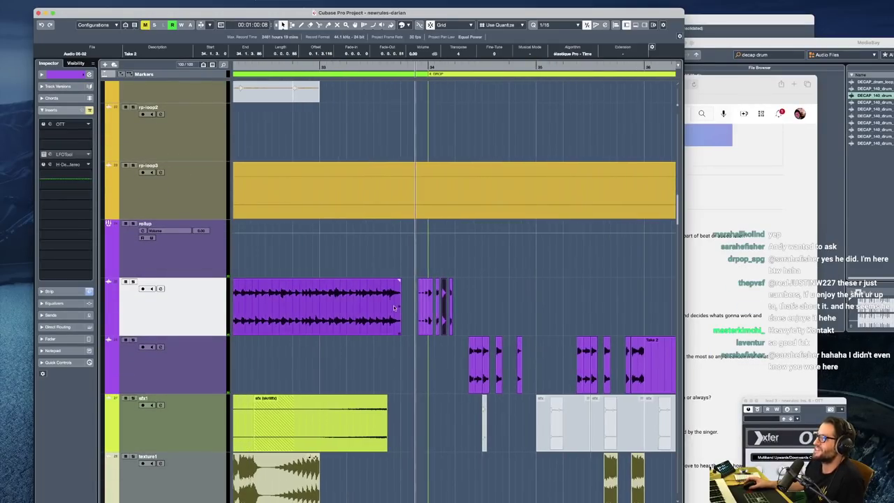
pyautogui.press('Delete')
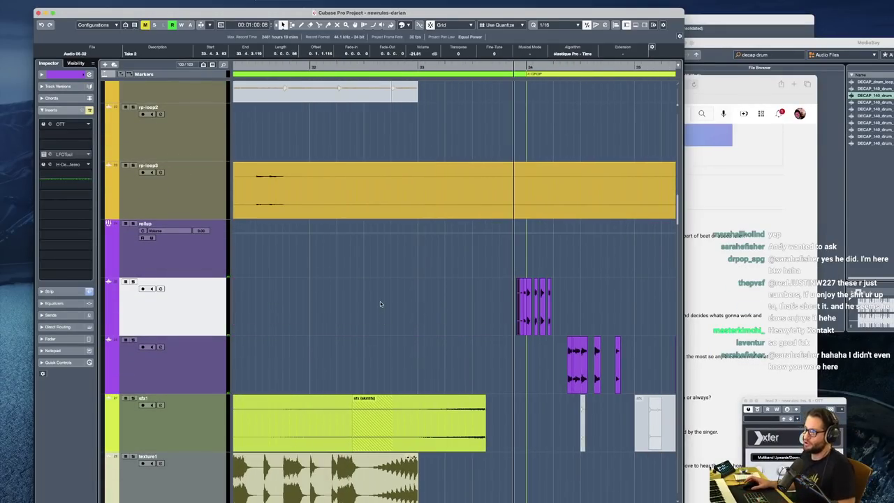
# Switch the time display to bars and beats and audition the fill in the full mix around bar 34
pyautogui.scroll(-3, 380, 304)
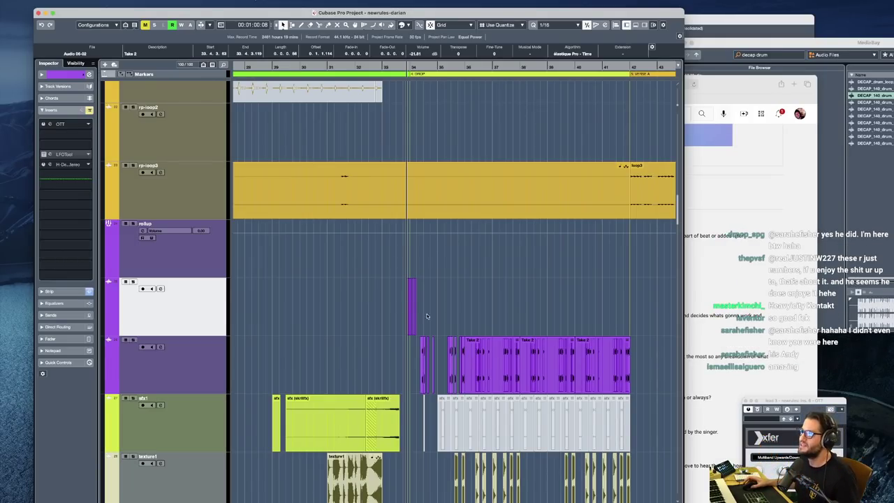
pyautogui.scroll(4, 427, 317)
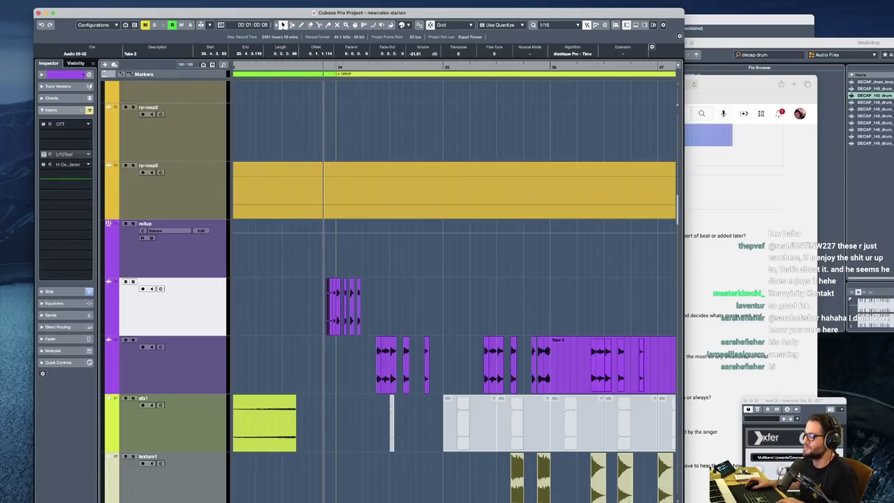
pyautogui.press('.')
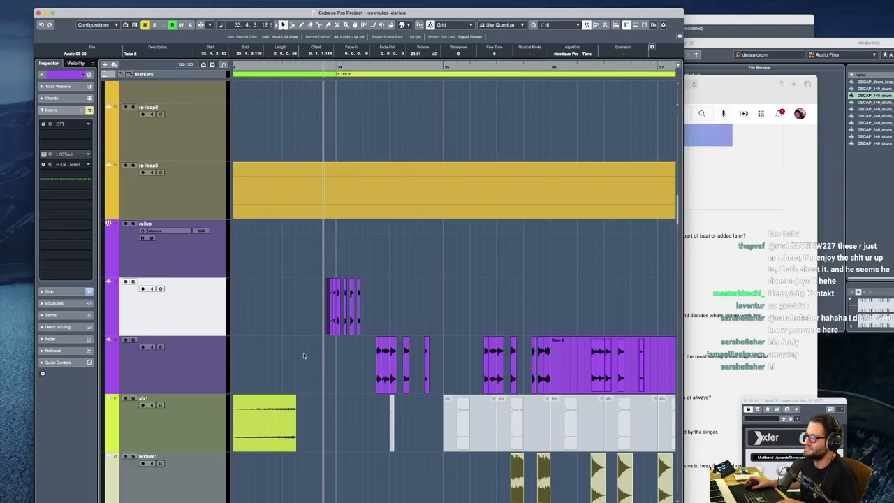
pyautogui.click(325, 257)
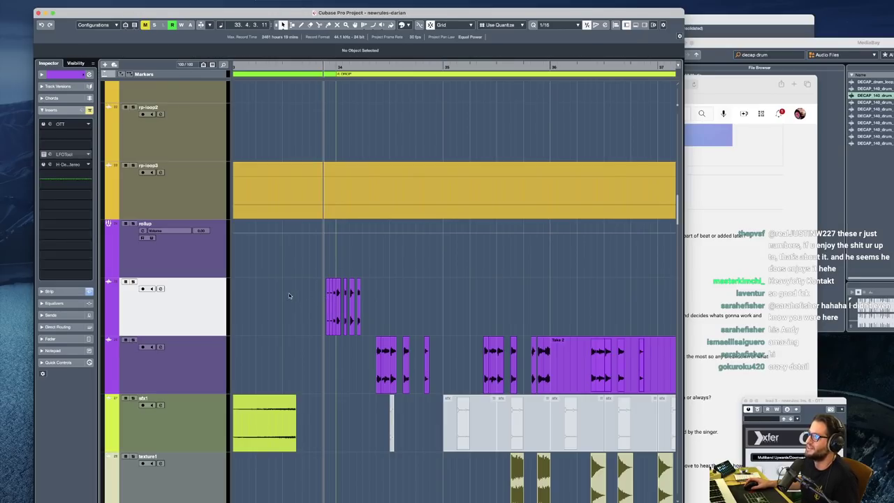
pyautogui.press('space')
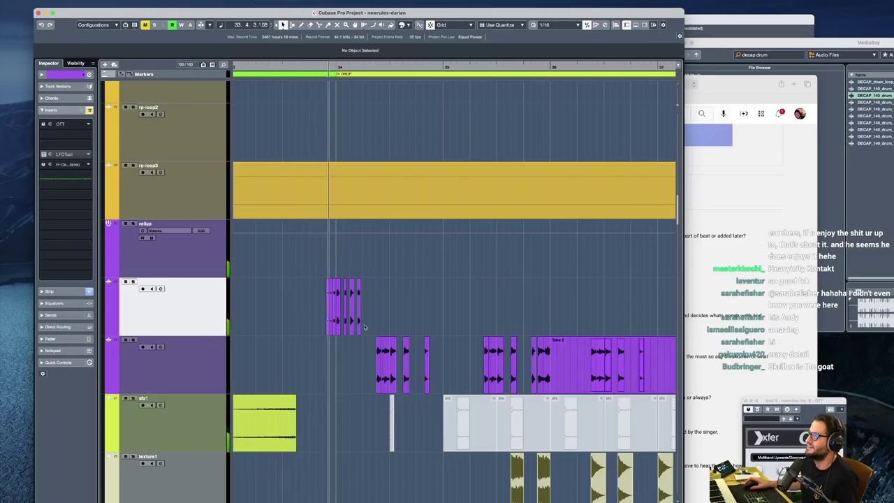
pyautogui.press('space')
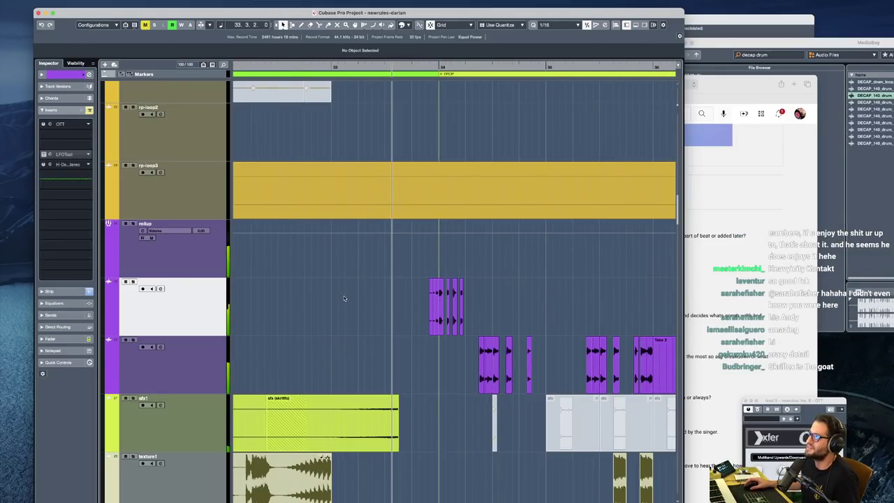
# Play the full mix from just before bar 33 through the fill and into the drop
pyautogui.click(321, 293)
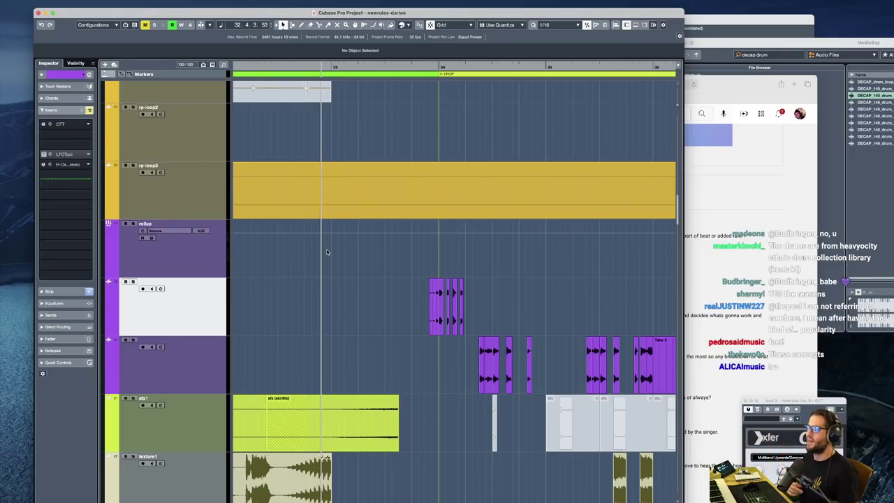
pyautogui.press('space')
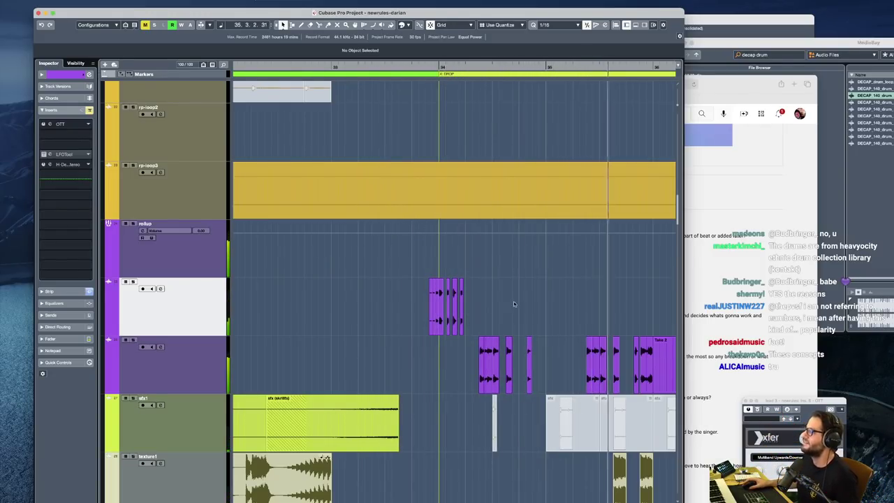
pyautogui.press('space')
# Select the texture1 track and audition its pre-drop clip in the full mix from bar 31
pyautogui.scroll(-3, 478, 288)
pyautogui.hscroll(2, 470, 315)
pyautogui.scroll(-5, 470, 319)
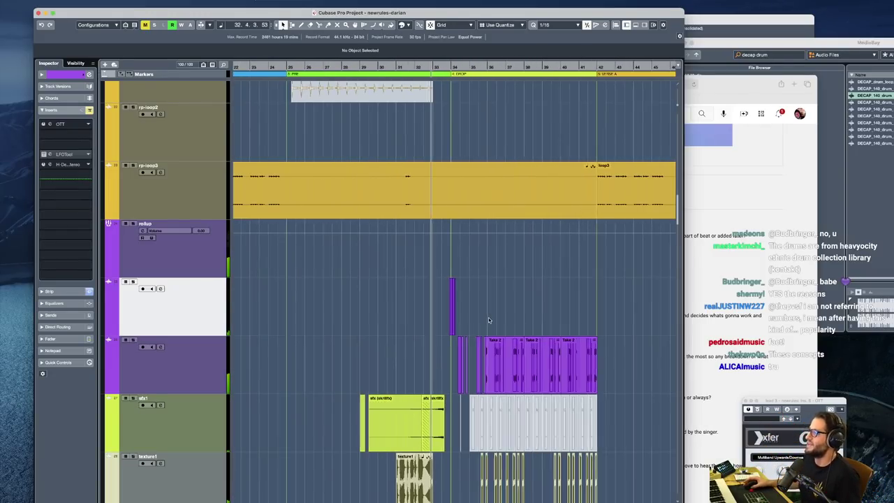
pyautogui.hscroll(3, 488, 317)
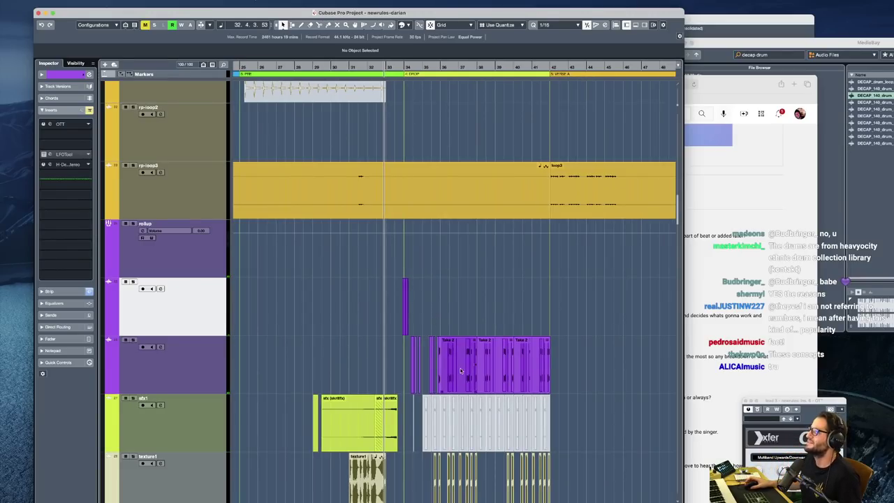
pyautogui.scroll(-2, 435, 321)
pyautogui.press('h')
pyautogui.scroll(-2, 433, 307)
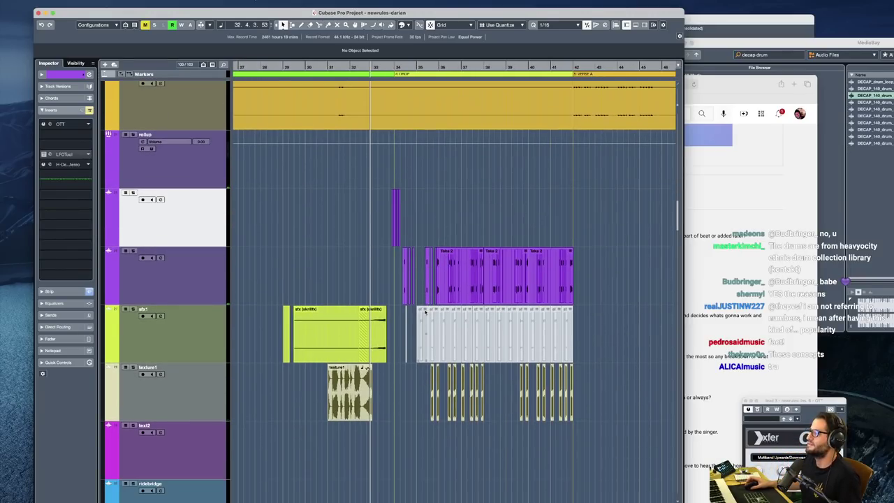
pyautogui.click(327, 394)
pyautogui.press('space')
pyautogui.click(199, 403)
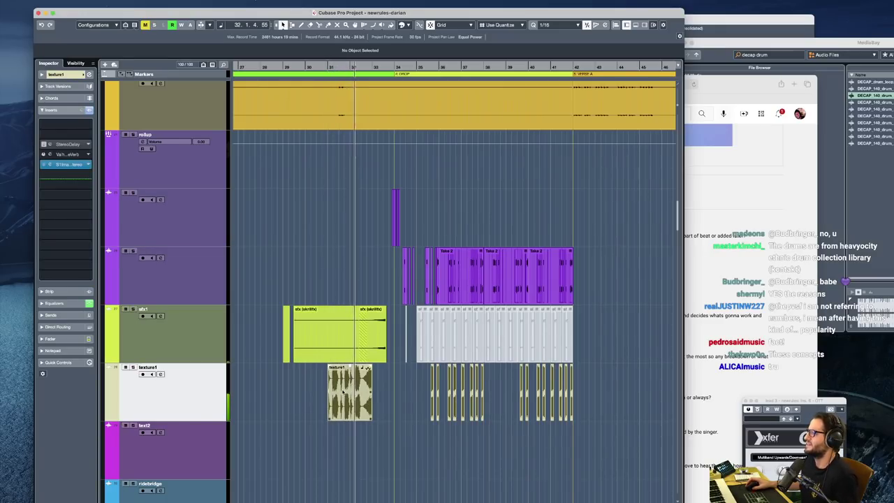
pyautogui.press('space')
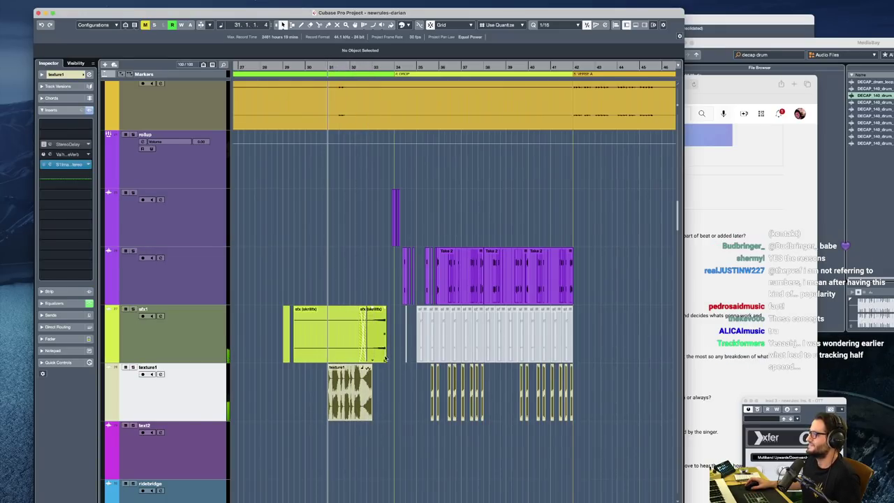
# Play texture1's pre-drop clip from bar 31 and its chopped hits from bar 35 in the full mix
pyautogui.press('space')
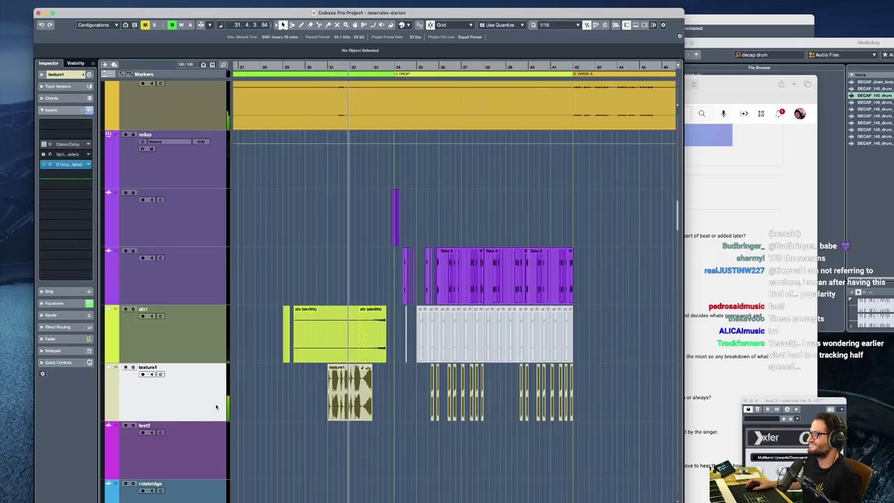
pyautogui.press('space')
pyautogui.click(429, 228)
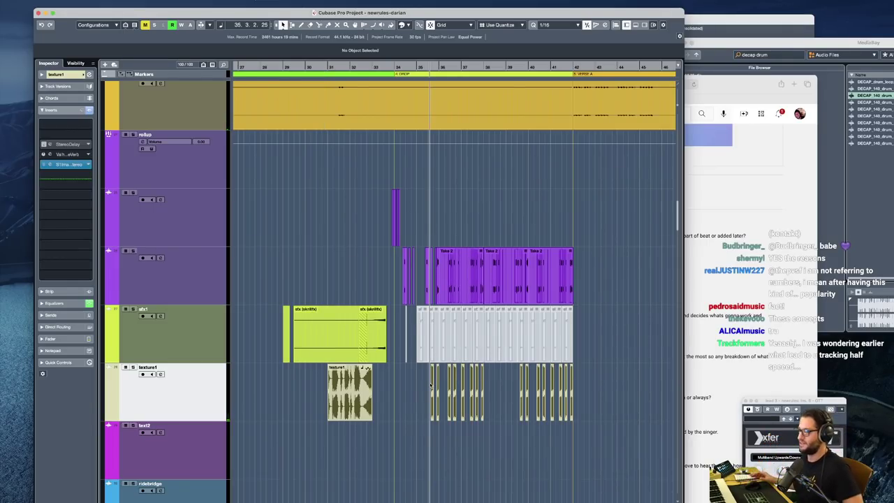
pyautogui.scroll(5, 463, 372)
pyautogui.press('space')
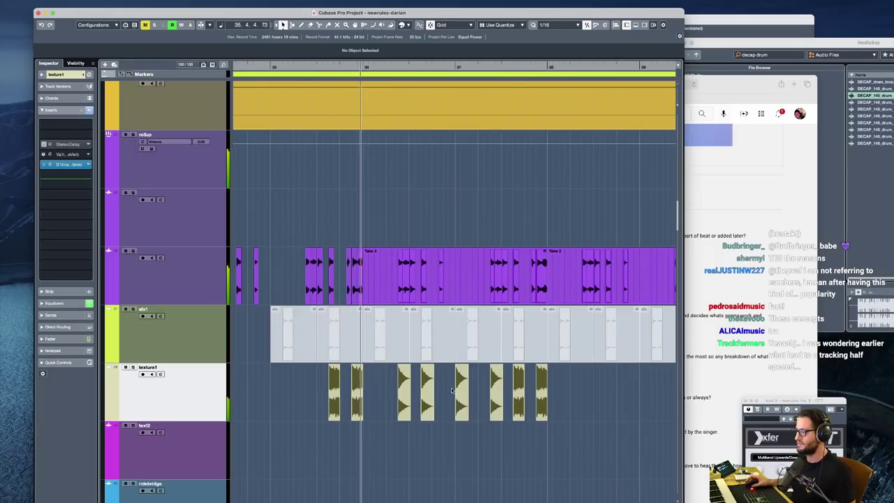
pyautogui.press('space')
pyautogui.click(292, 195)
pyautogui.press('space')
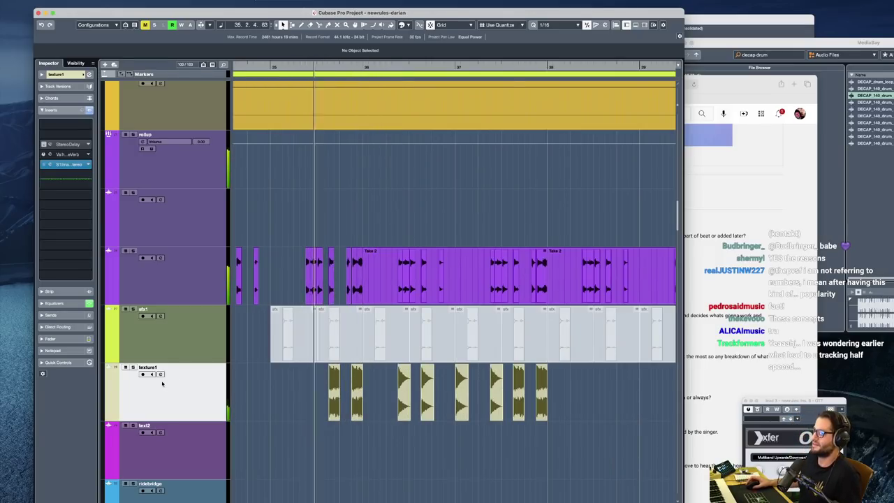
# Audition texture1 in solo near bar 35, move the play position to just before bar 34 and unsolo the track
pyautogui.scroll(-4, 334, 264)
pyautogui.press('space')
pyautogui.scroll(-2, 336, 262)
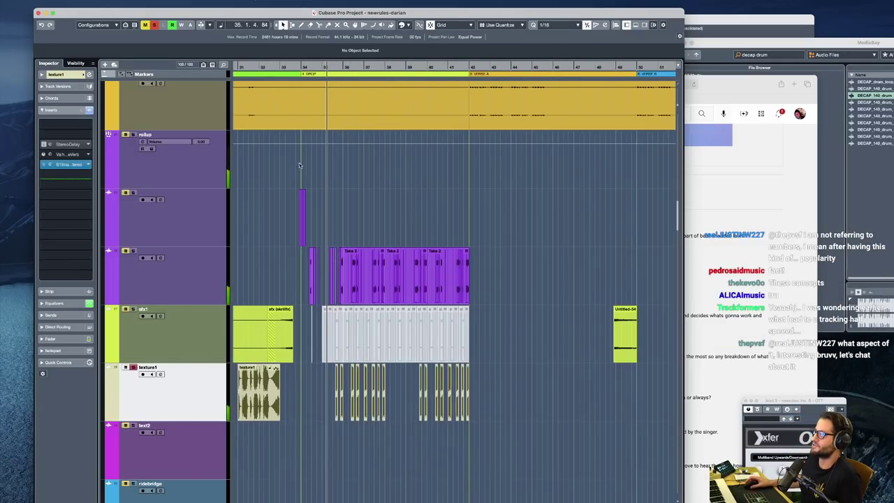
pyautogui.click(298, 163)
pyautogui.press('s')
# Collapse the synth folder track and return to texture1's chopped clips in the drop
pyautogui.scroll(1, 287, 258)
pyautogui.scroll(-14, 286, 280)
pyautogui.scroll(-5, 285, 297)
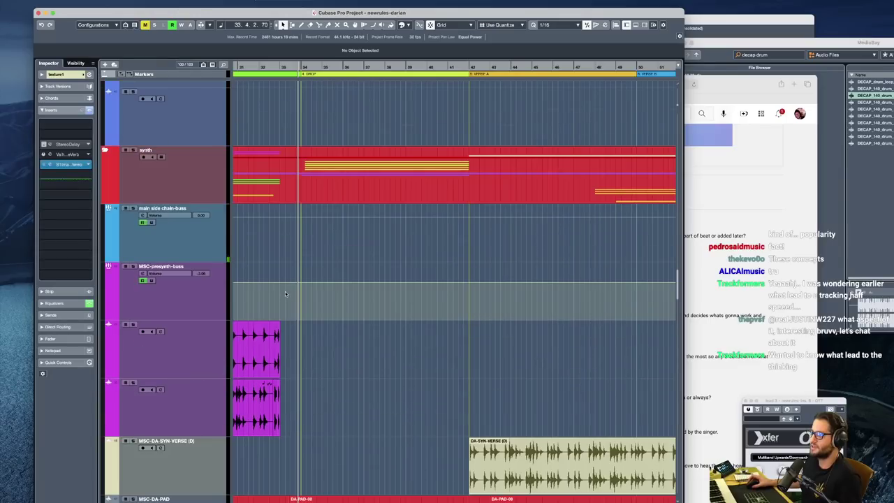
pyautogui.click(105, 150)
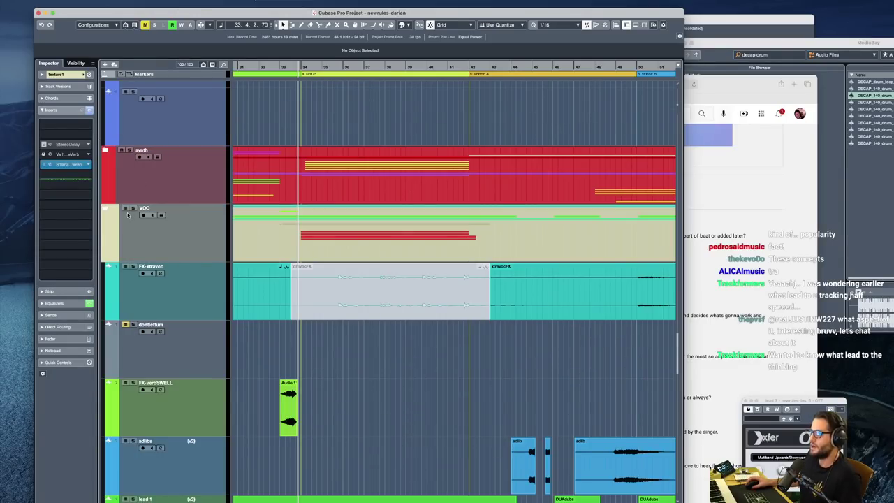
pyautogui.scroll(10, 355, 280)
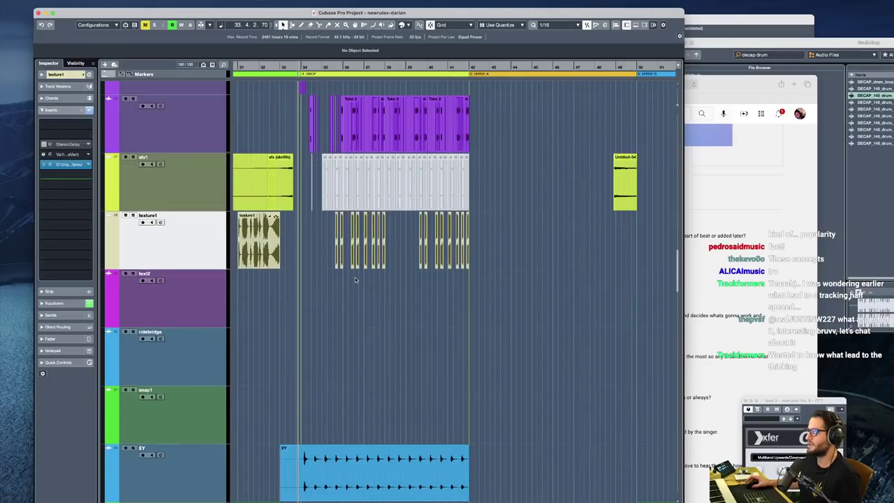
pyautogui.scroll(1, 347, 273)
pyautogui.scroll(5, 338, 268)
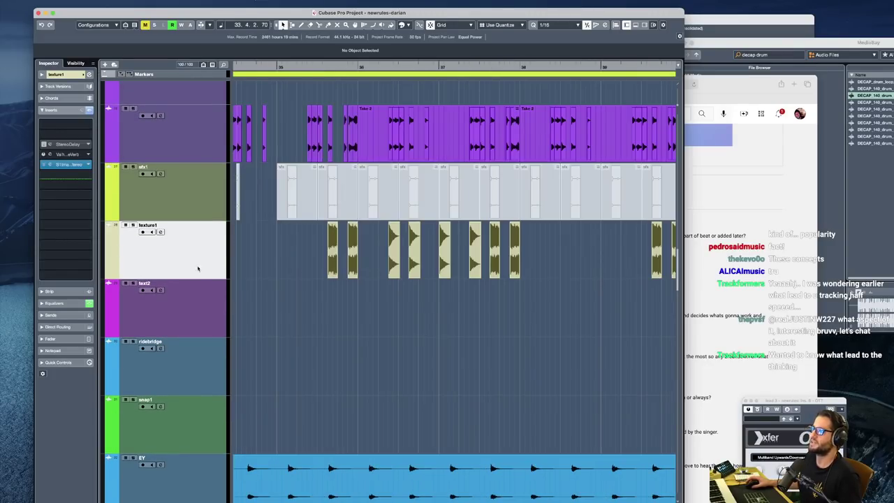
# Play the drop with texture1 soloed for comparison, and restart near bar 34 in the full mix
pyautogui.scroll(-5, 315, 272)
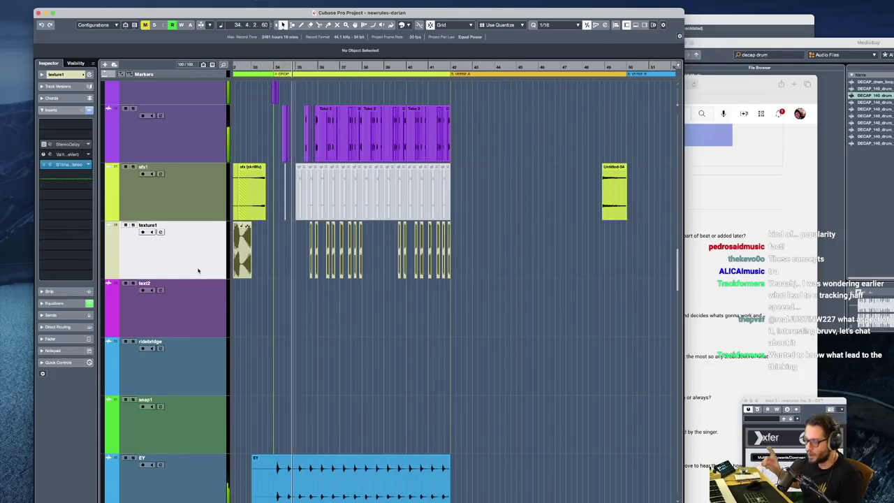
pyautogui.press('s')
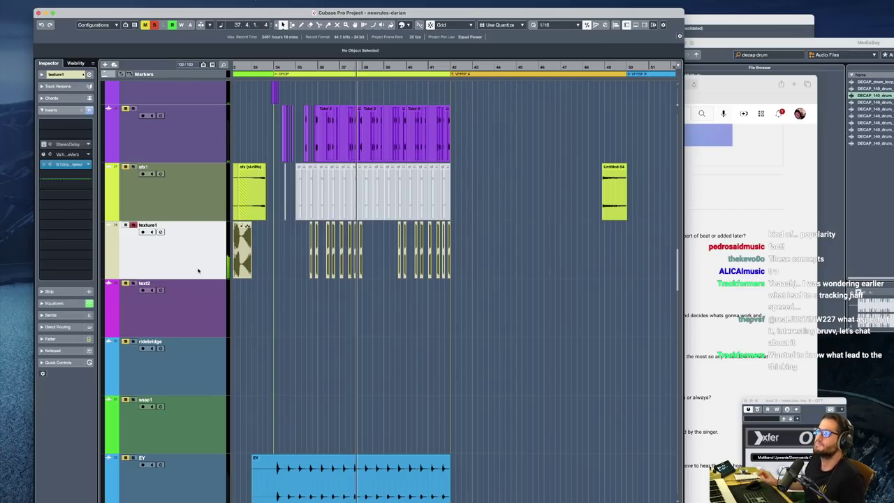
pyautogui.click(271, 280)
pyautogui.press('s')
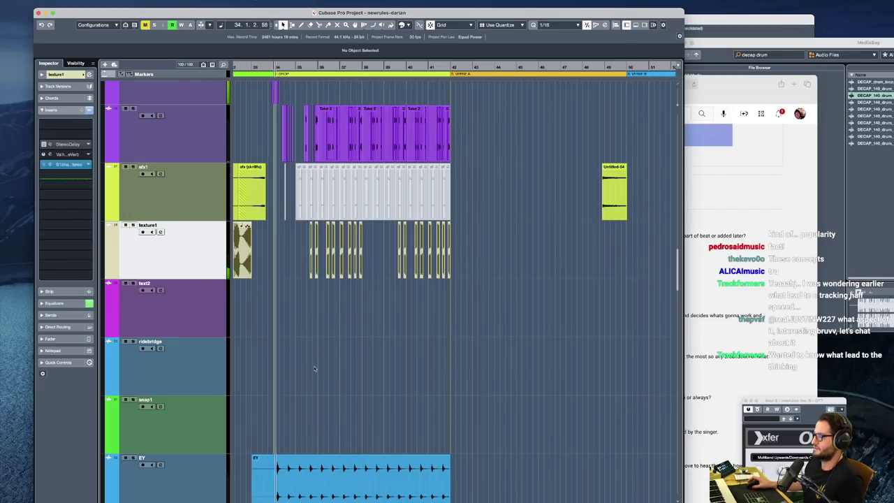
# Show texture1's channel settings and raise its volume to -1.17 while playing the chopped hits from bar 35
pyautogui.scroll(5, 310, 262)
pyautogui.press('h')
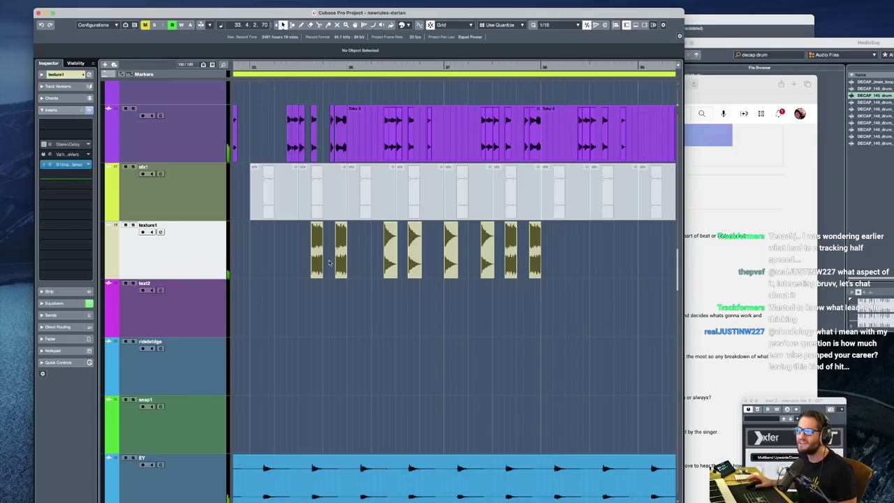
pyautogui.click(277, 270)
pyautogui.click(67, 74)
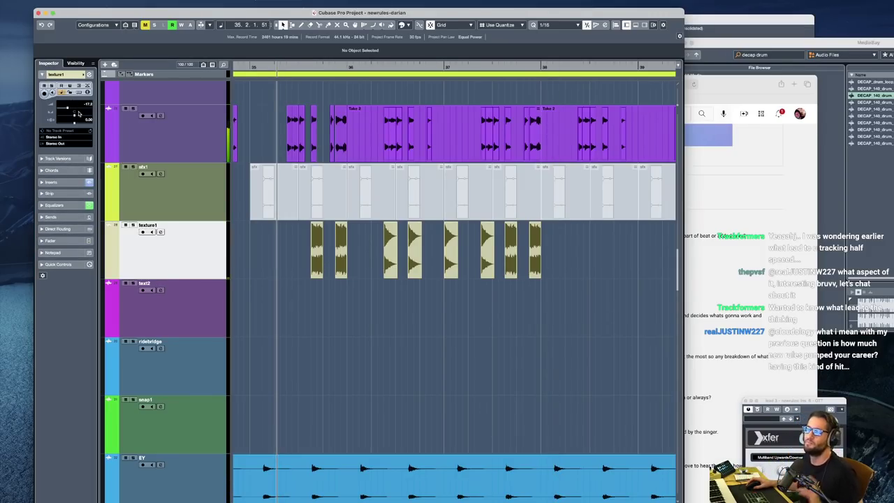
pyautogui.press('space')
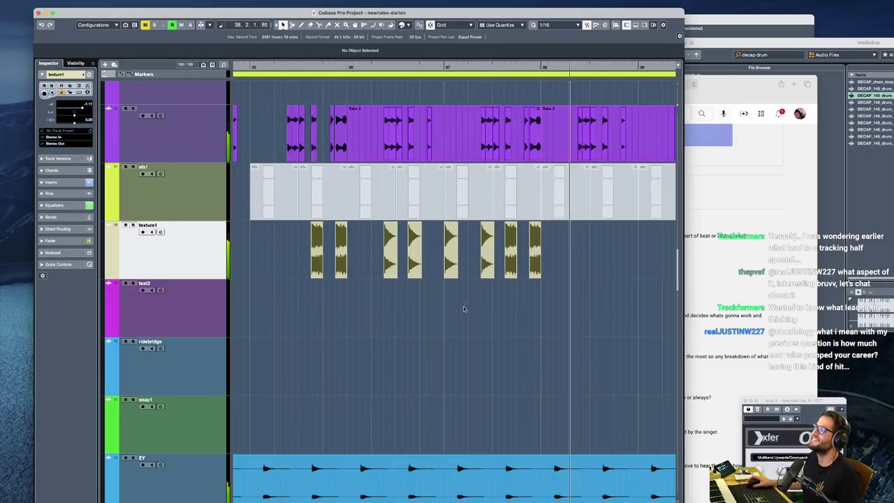
# Lower texture1's volume to -2.47 while listening to the drop, and replay the chopped hits from bar 35
pyautogui.scroll(-6, 458, 308)
pyautogui.scroll(3, 419, 279)
pyautogui.press('h')
pyautogui.press('h')
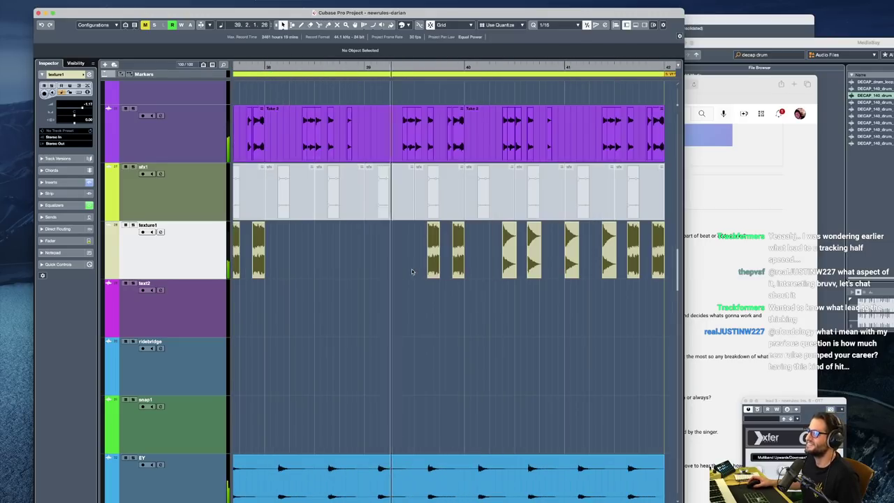
pyautogui.moveTo(82, 108); pyautogui.dragTo(80, 108)
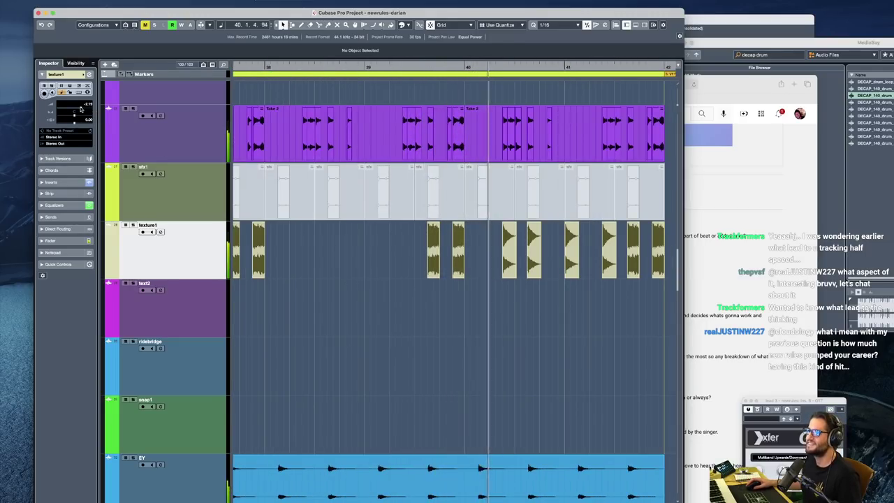
pyautogui.press('space')
pyautogui.hscroll(-4, 335, 271)
pyautogui.scroll(-2, 336, 274)
pyautogui.hscroll(-2, 338, 275)
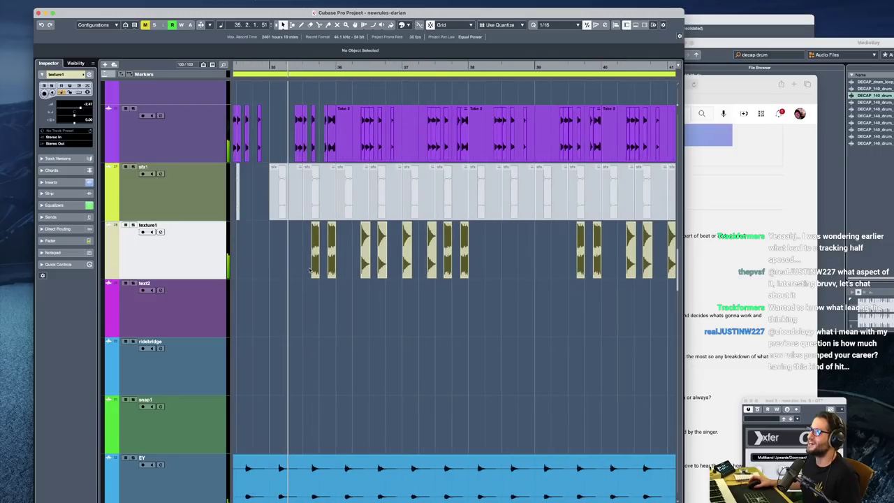
pyautogui.press('space')
# Play the full mix into the drop from just before bar 34 and select the EY track
pyautogui.scroll(1, 342, 275)
pyautogui.hscroll(-2, 352, 272)
pyautogui.scroll(-1, 348, 276)
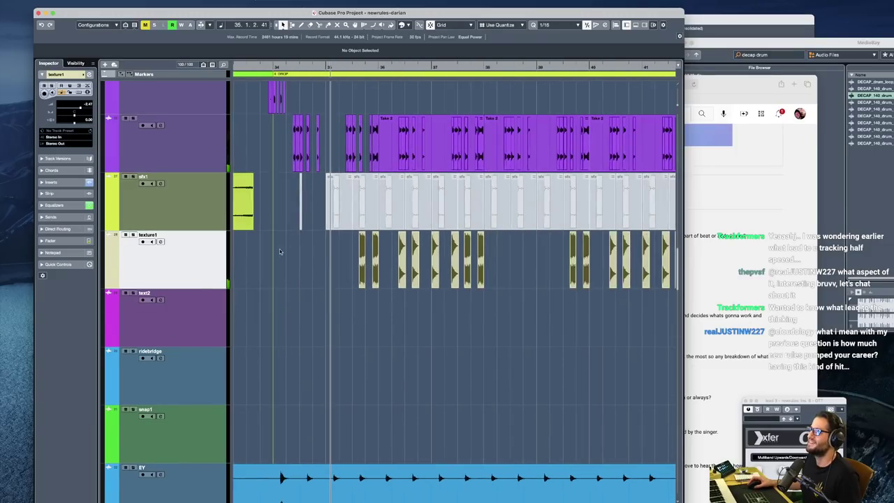
pyautogui.scroll(5, 264, 259)
pyautogui.scroll(-3, 268, 225)
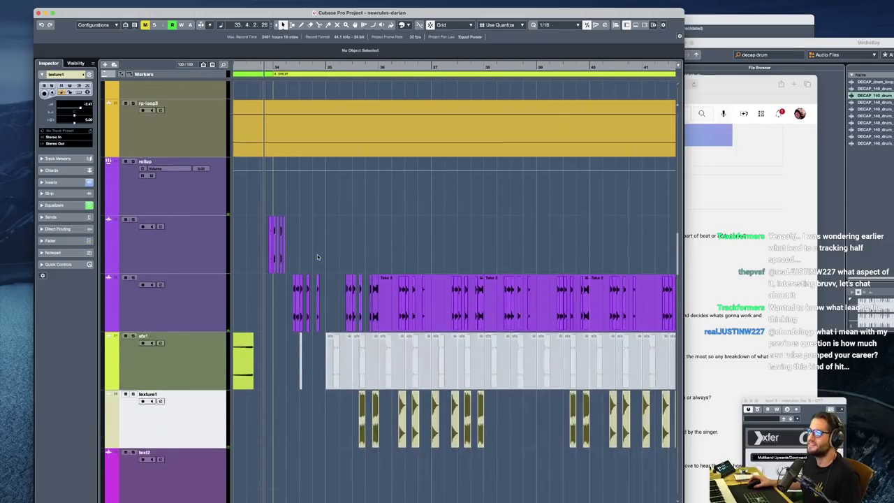
pyautogui.scroll(-2, 436, 320)
pyautogui.hscroll(2, 453, 328)
pyautogui.scroll(-5, 457, 337)
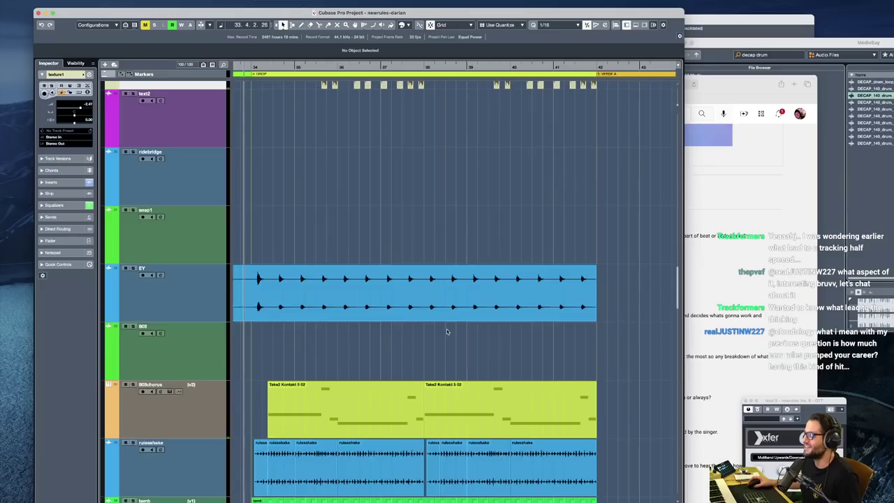
pyautogui.hscroll(-2, 365, 294)
pyautogui.click(193, 303)
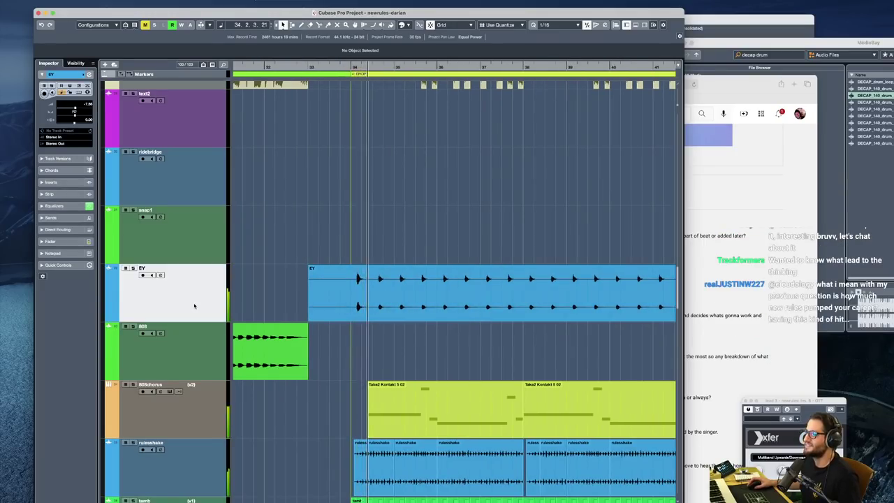
# Solo the 808chorus track, open its Kontakt instrument and audition the bass part from the start of the drop
pyautogui.click(203, 390)
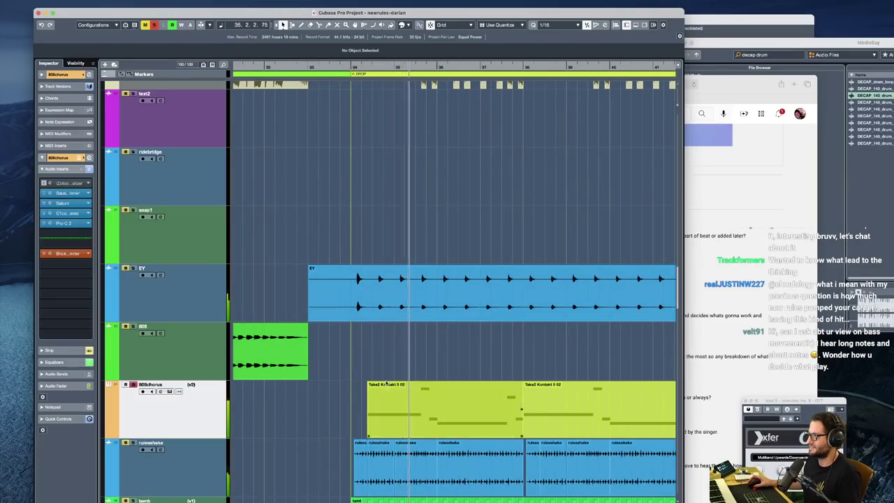
pyautogui.click(60, 75)
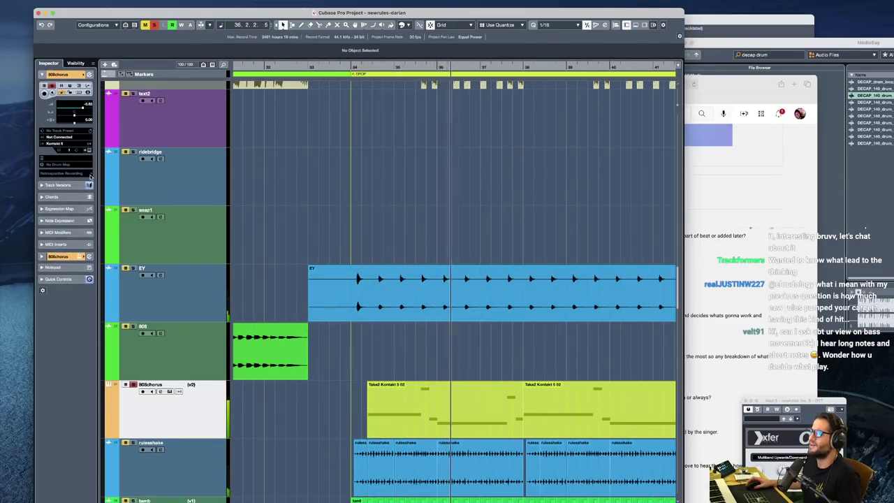
pyautogui.click(89, 151)
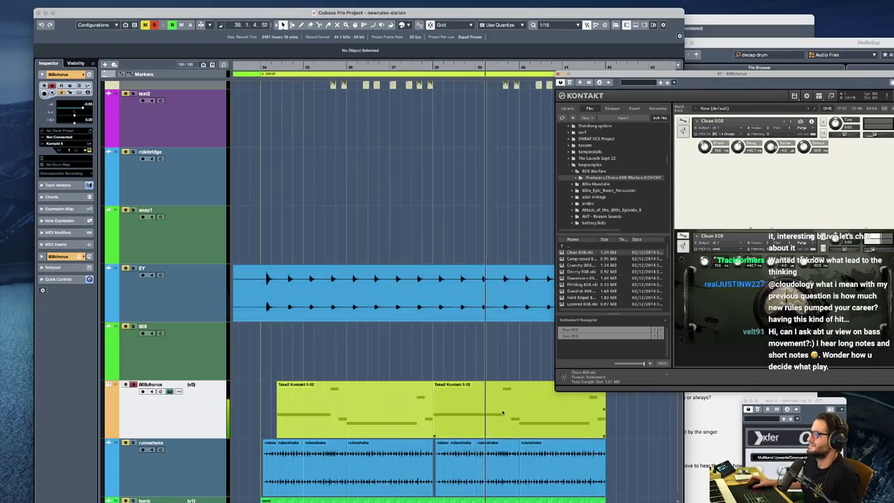
pyautogui.click(274, 366)
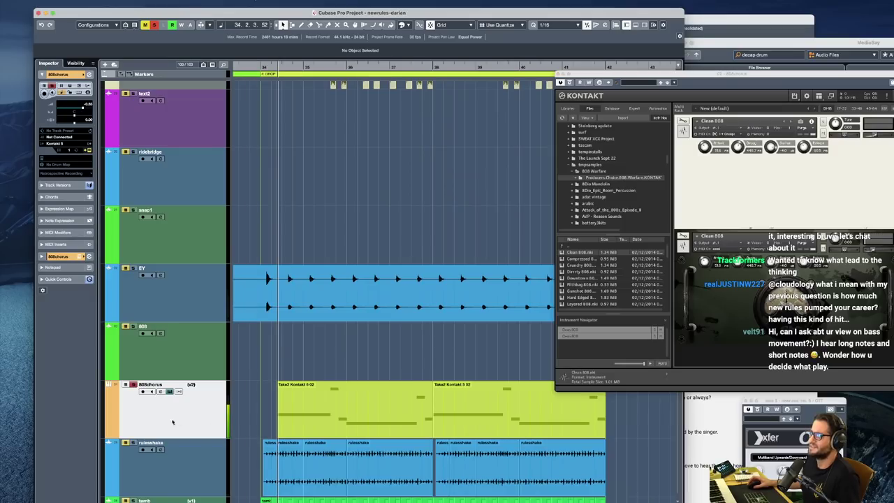
# Show the 808chorus audio inserts and compare the bass from bar 34 with the iZotope insert engaged and bypassed
pyautogui.click(70, 256)
pyautogui.click(57, 169)
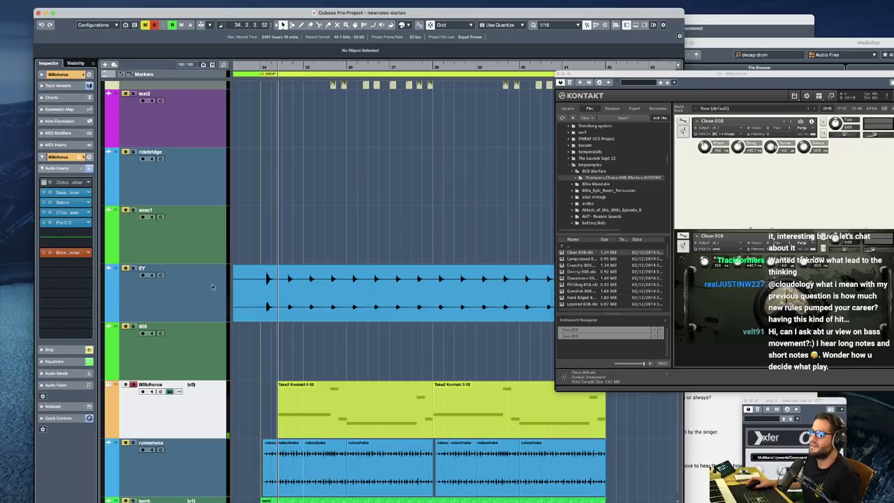
pyautogui.click(271, 260)
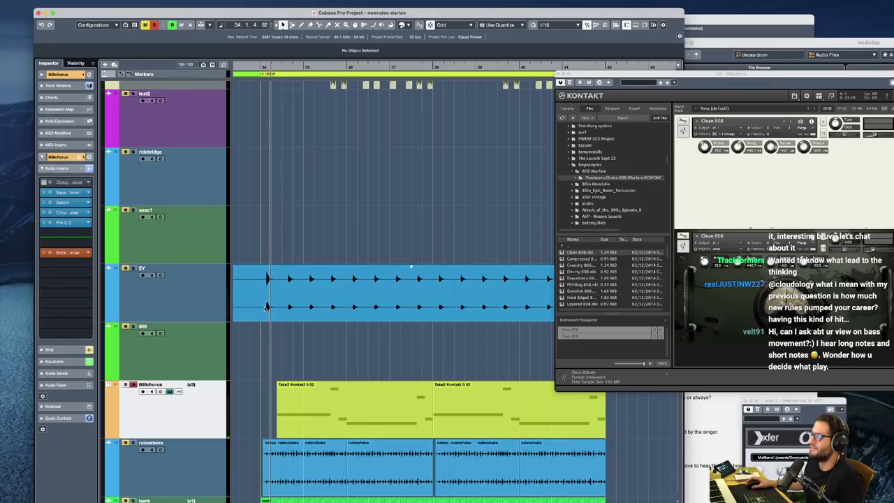
pyautogui.click(44, 183)
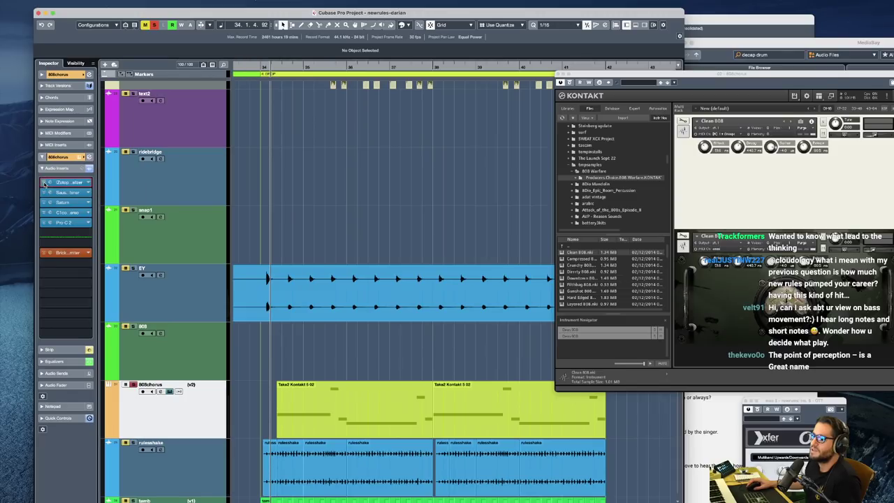
pyautogui.press('space')
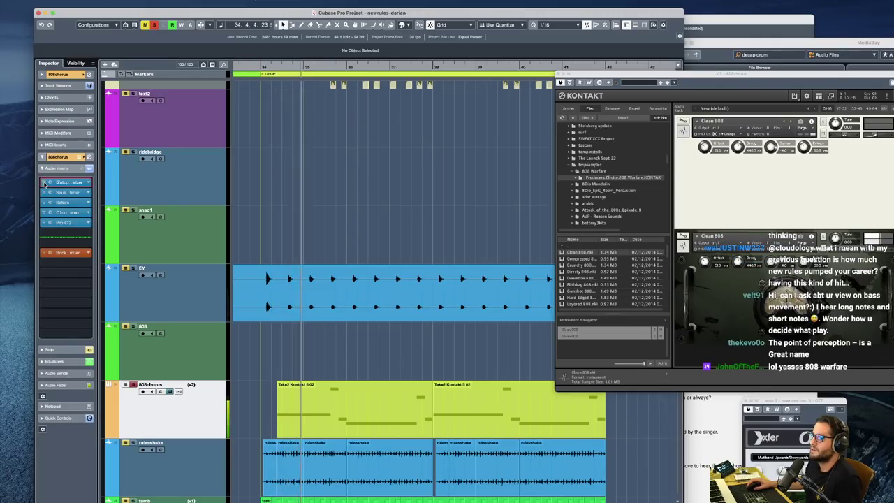
pyautogui.click(44, 184)
pyautogui.press('space')
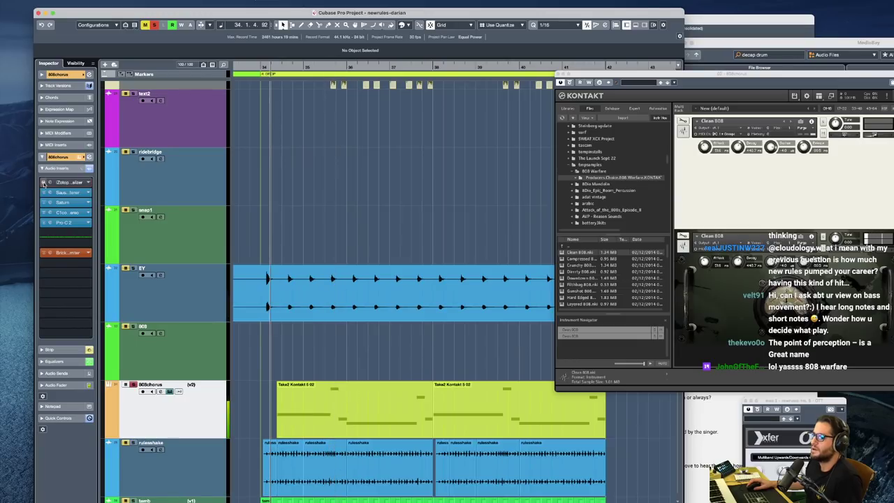
pyautogui.click(304, 309)
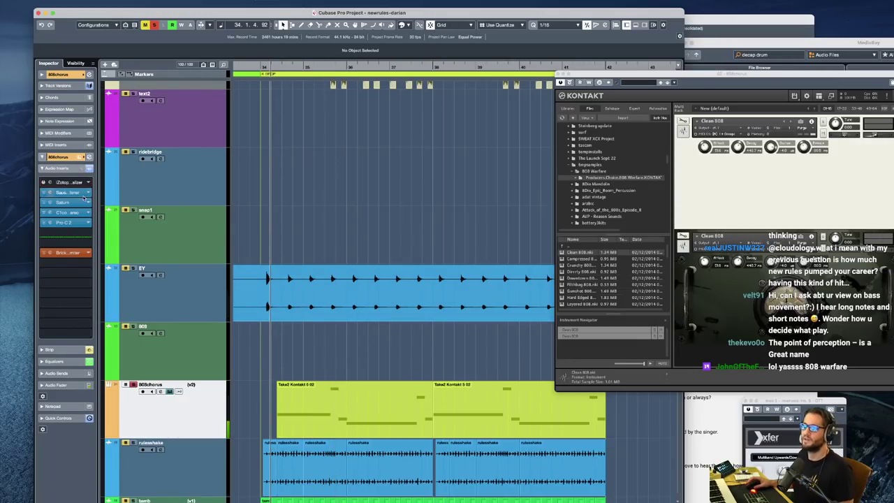
# Open the Sausage Fattener and Saturn inserts of 808chorus and arrange their windows so both are fully visible
pyautogui.click(77, 194)
pyautogui.click(68, 202)
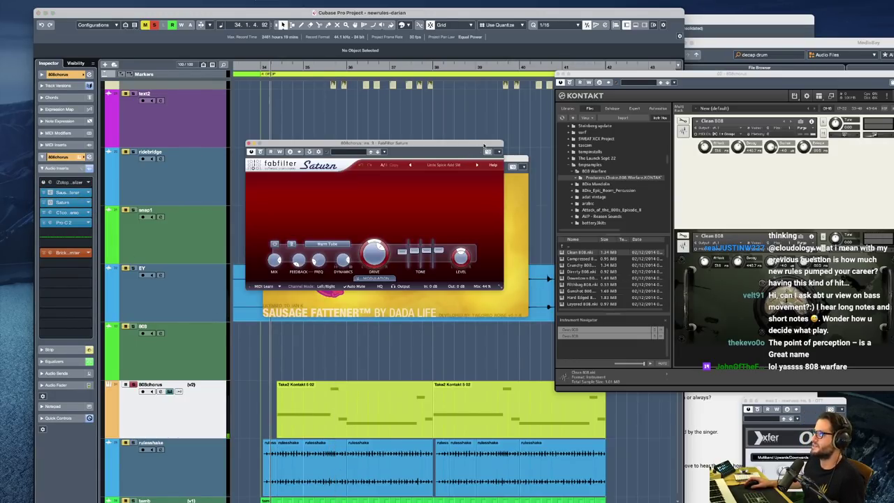
pyautogui.moveTo(513, 159); pyautogui.dragTo(464, 31)
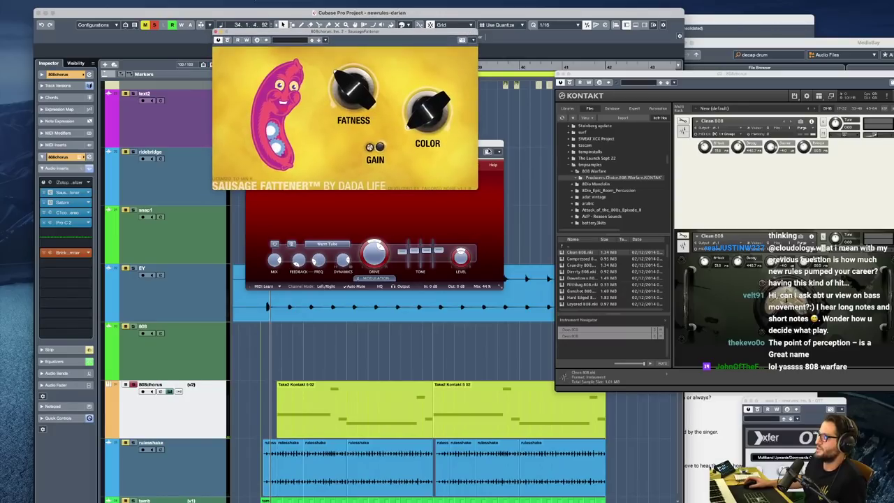
pyautogui.moveTo(487, 149); pyautogui.dragTo(469, 196)
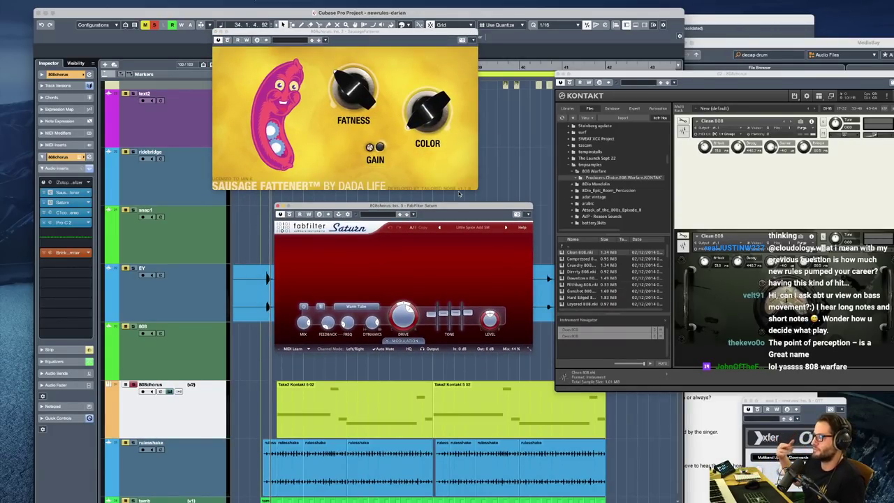
# Open the Pro-C 2 insert of 808chorus, place its window clear of Saturn's controls and play the soloed bass through the chain
pyautogui.click(62, 222)
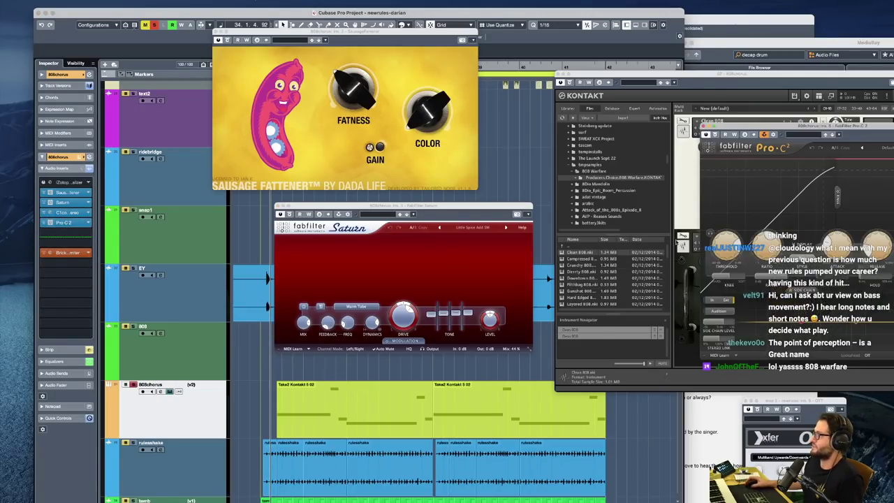
pyautogui.moveTo(788, 128); pyautogui.dragTo(612, 266)
pyautogui.press('space')
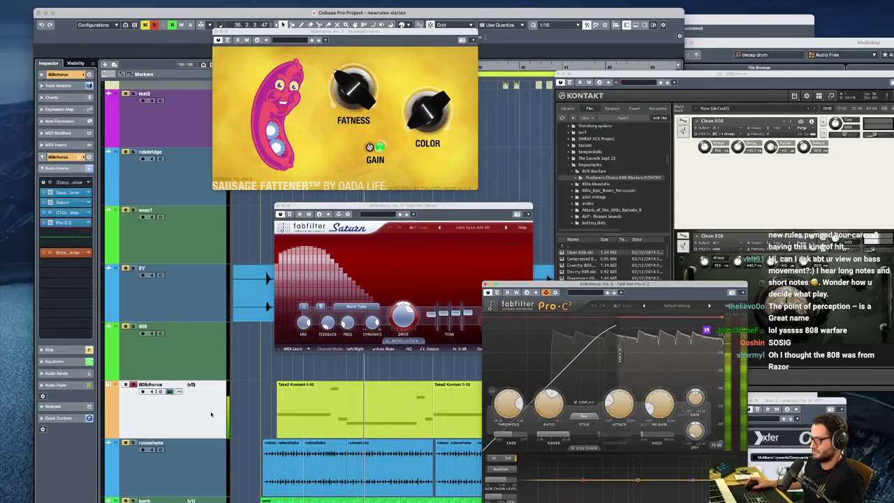
# Bring Kontakt forward, unsolo 808chorus and play the full drop while watching Pro-C 2 react to the mix
pyautogui.doubleClick(696, 83)
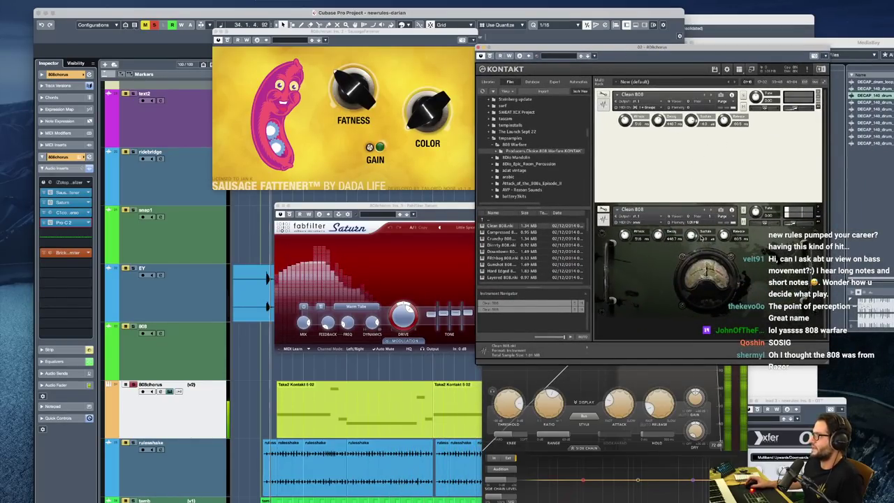
pyautogui.click(278, 413)
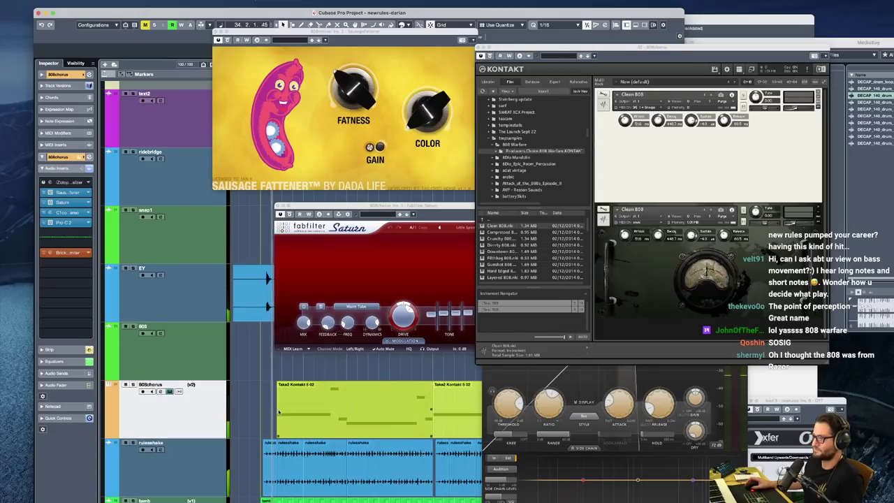
pyautogui.click(674, 373)
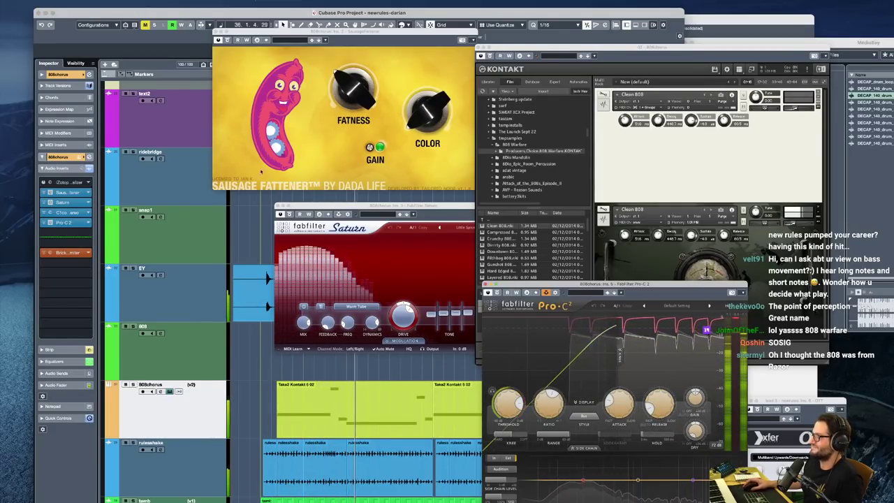
pyautogui.press('space')
# Close the Sausage Fattener, Kontakt, Saturn and Pro-C 2 windows of 808chorus
pyautogui.click(216, 31)
pyautogui.press('space')
pyautogui.click(609, 48)
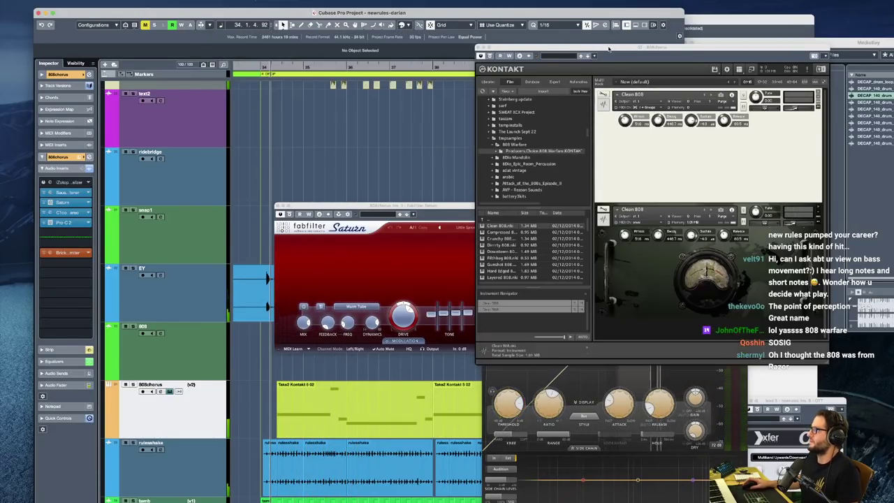
pyautogui.press('super+w')
pyautogui.click(527, 206)
pyautogui.press('super+w')
pyautogui.click(570, 285)
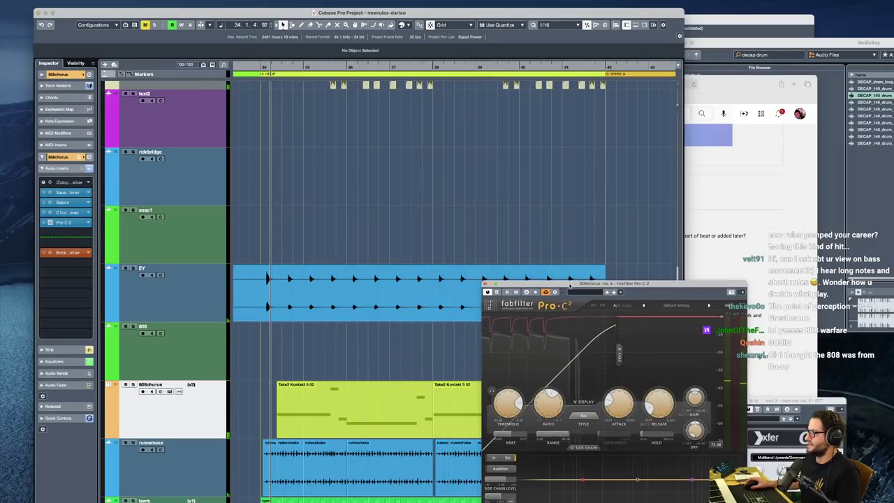
pyautogui.click(486, 284)
# Solo the rulesshake track and audition the shaker part from the start of the drop
pyautogui.scroll(-3, 315, 315)
pyautogui.click(257, 324)
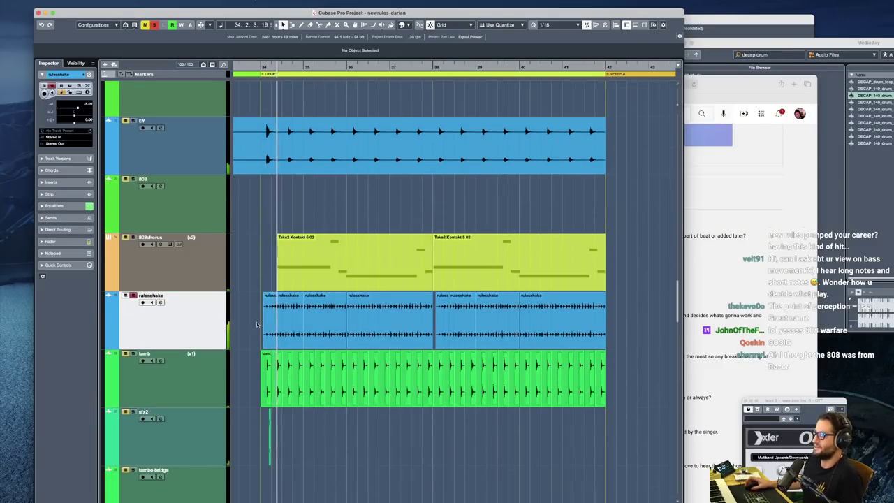
pyautogui.scroll(-2, 329, 347)
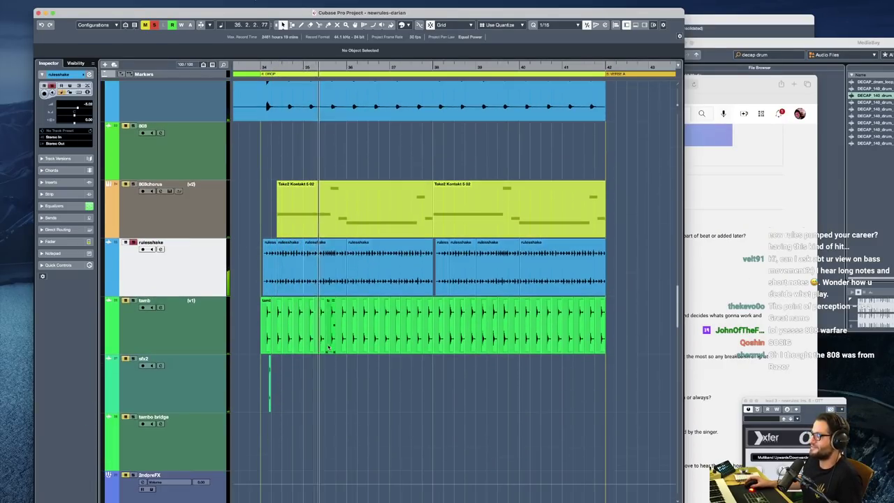
pyautogui.scroll(-3, 329, 347)
pyautogui.scroll(2, 321, 342)
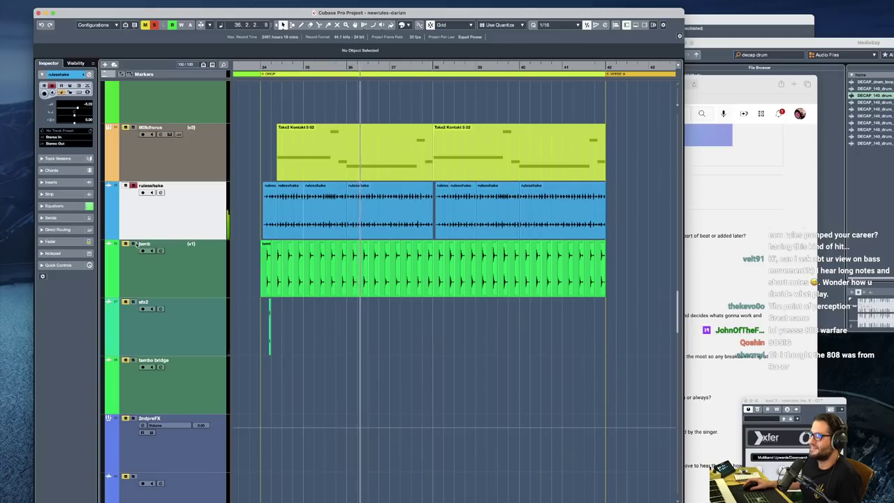
# Unsolo rulesshake, expand the synth folder and show its tracks across the whole song timeline
pyautogui.scroll(-5, 341, 317)
pyautogui.click(172, 312)
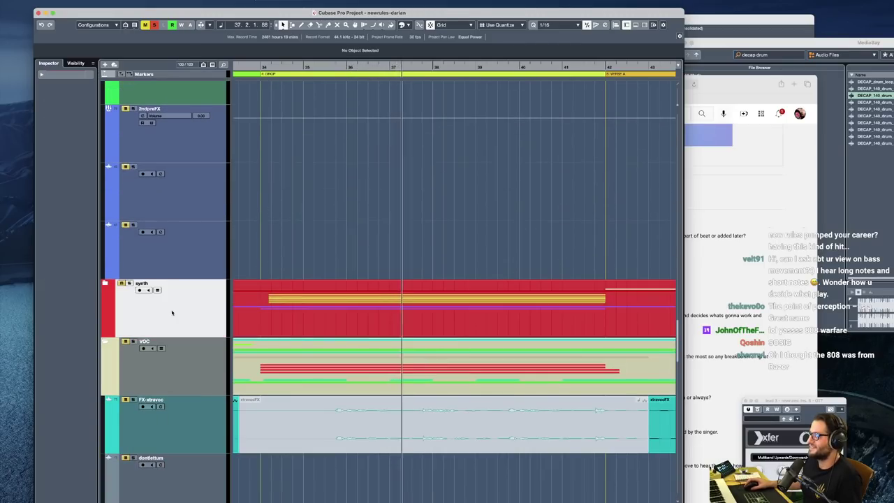
pyautogui.click(107, 283)
pyautogui.scroll(-8, 420, 255)
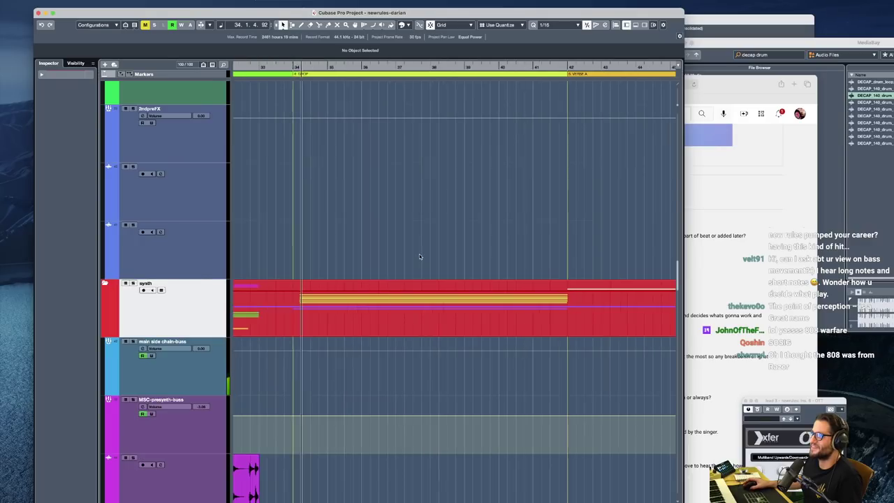
pyautogui.scroll(-3, 416, 255)
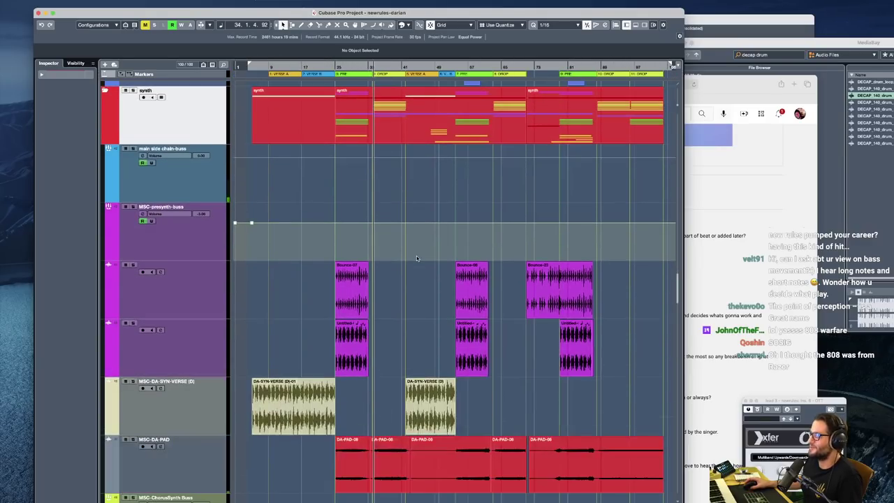
# Play the PRE section from about bar 28 and solo the main side chain-buss to audition the synths feeding it
pyautogui.click(351, 205)
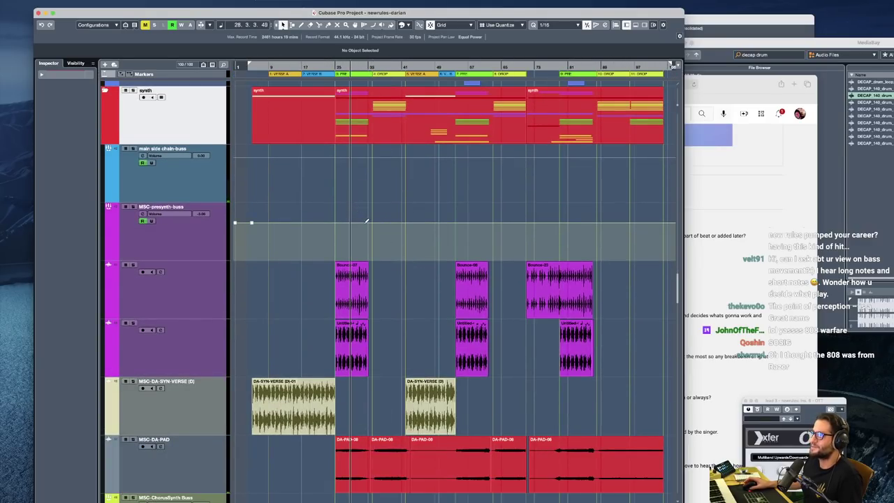
pyautogui.scroll(2, 342, 240)
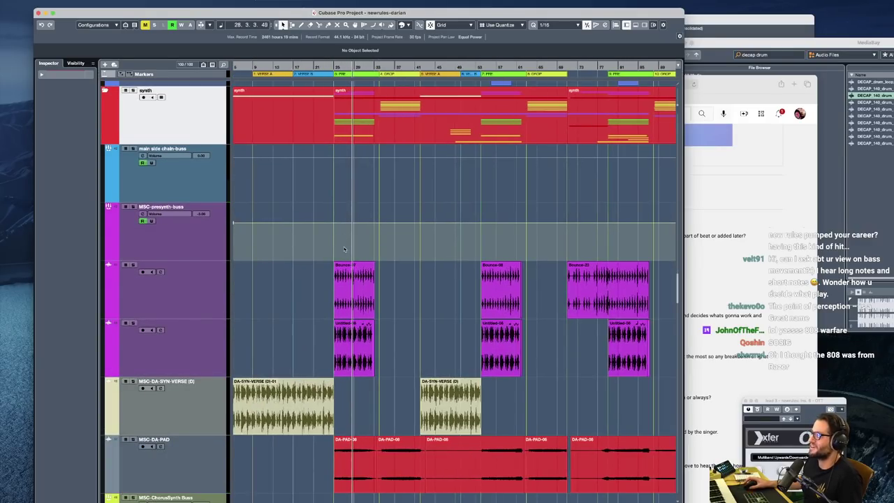
pyautogui.press('space')
pyautogui.press('s')
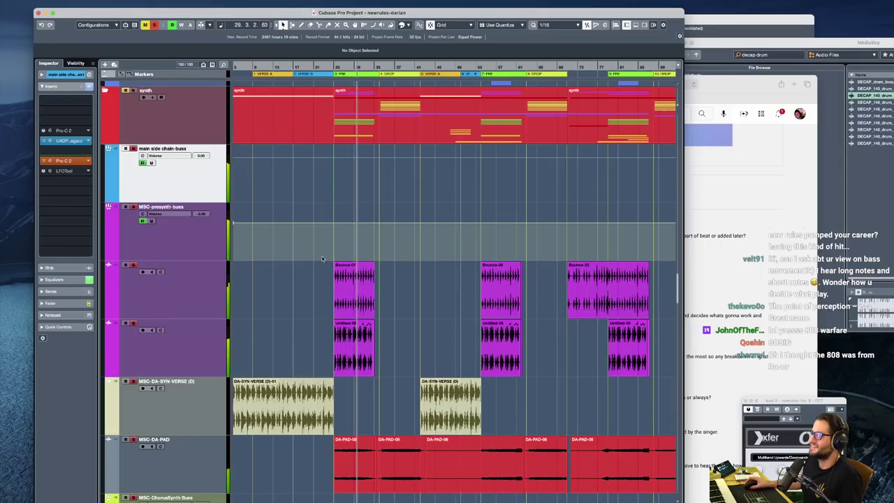
pyautogui.scroll(-3, 371, 297)
pyautogui.scroll(1, 380, 301)
pyautogui.scroll(-1, 380, 301)
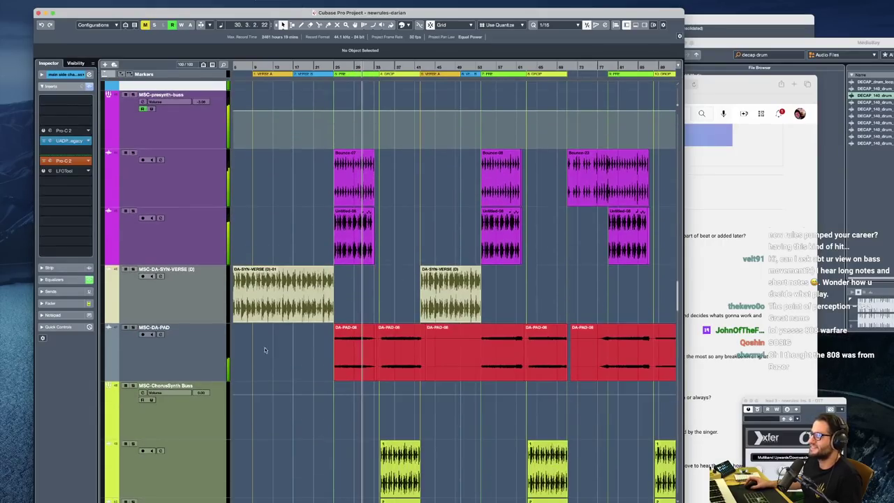
# Let the unsoloed mix play towards the drop, selecting the MSC-DA-PAD track and the texture1 track
pyautogui.click(395, 352)
pyautogui.scroll(-1, 388, 316)
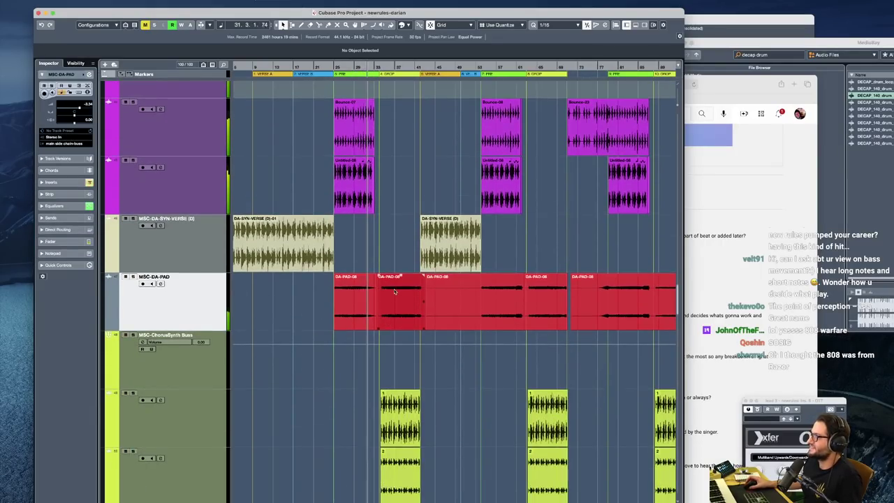
pyautogui.scroll(-10, 388, 316)
pyautogui.scroll(6, 364, 315)
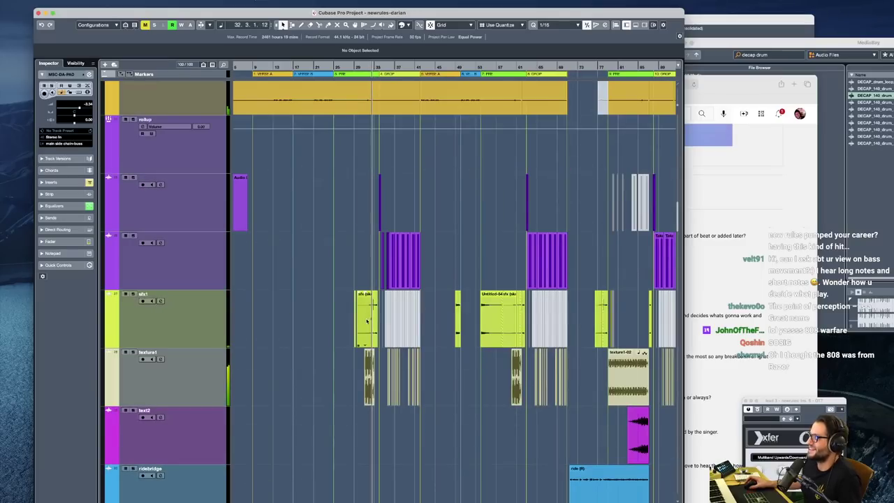
pyautogui.click(176, 367)
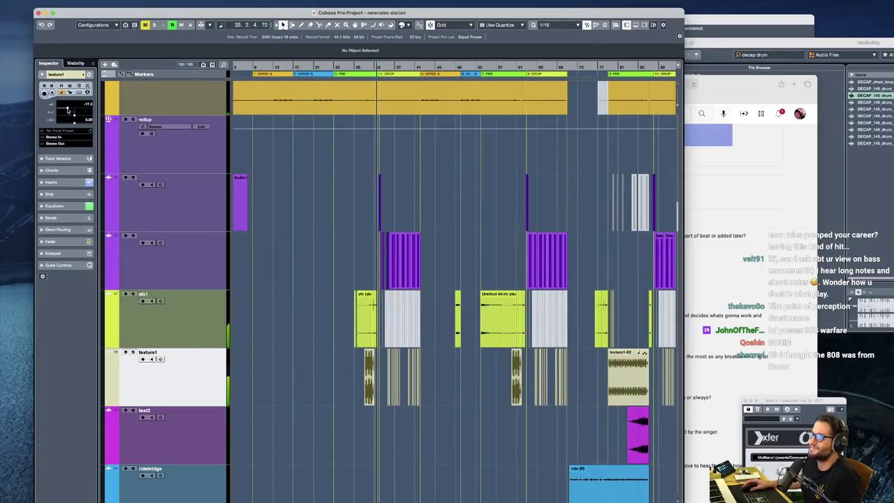
# Look over the drop's layers from texture1 through the synth folder's pad, chorus synth and horn tracks to the randomSynth group
pyautogui.scroll(4, 384, 310)
pyautogui.scroll(-8, 385, 349)
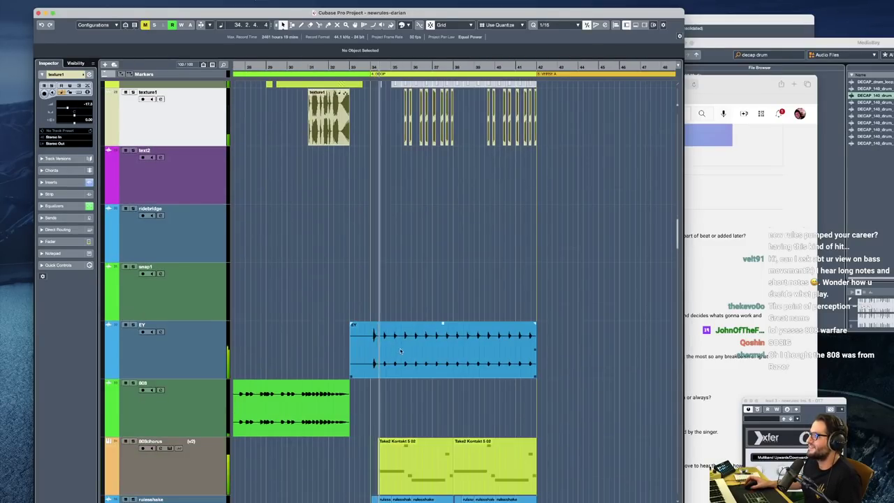
pyautogui.scroll(-10, 399, 345)
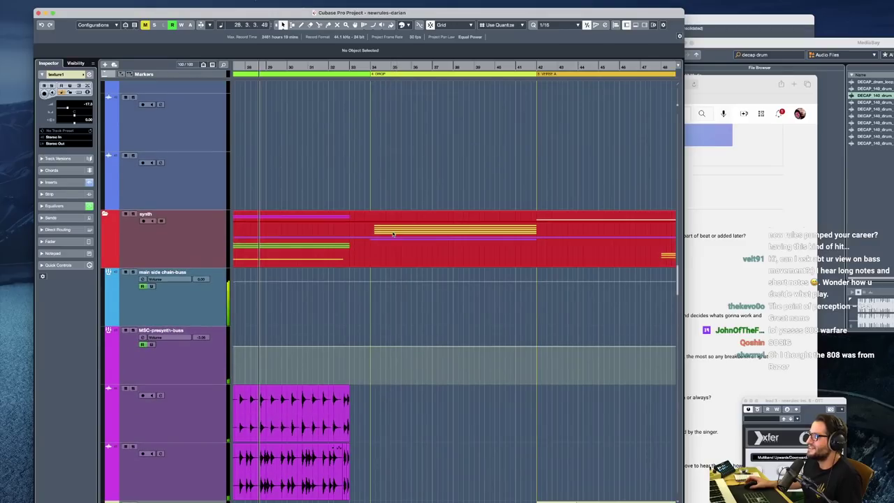
pyautogui.scroll(-3, 433, 272)
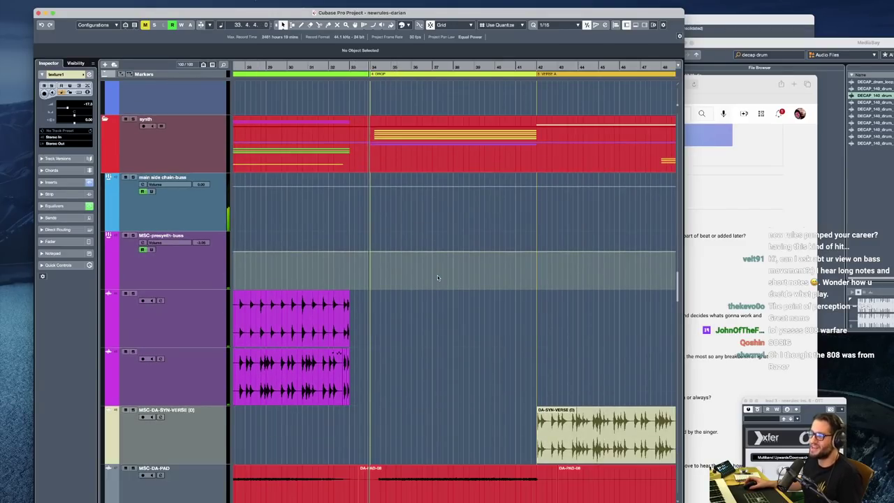
pyautogui.scroll(-8, 433, 318)
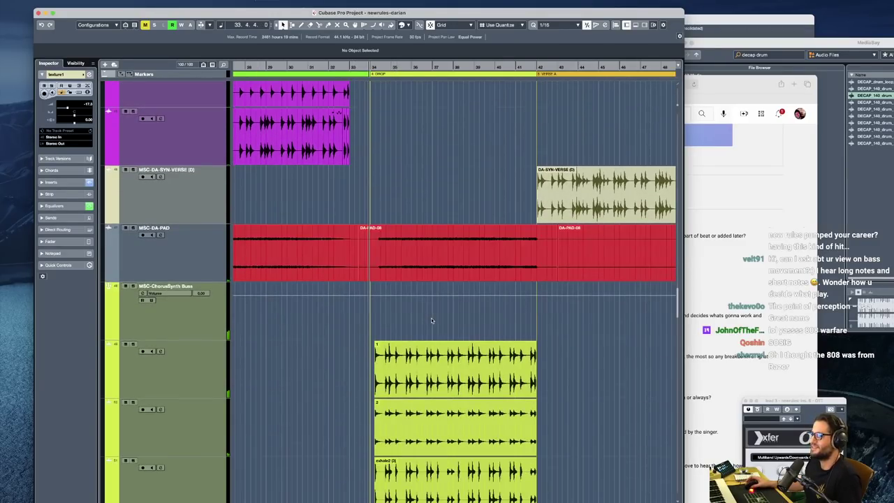
pyautogui.scroll(-15, 398, 331)
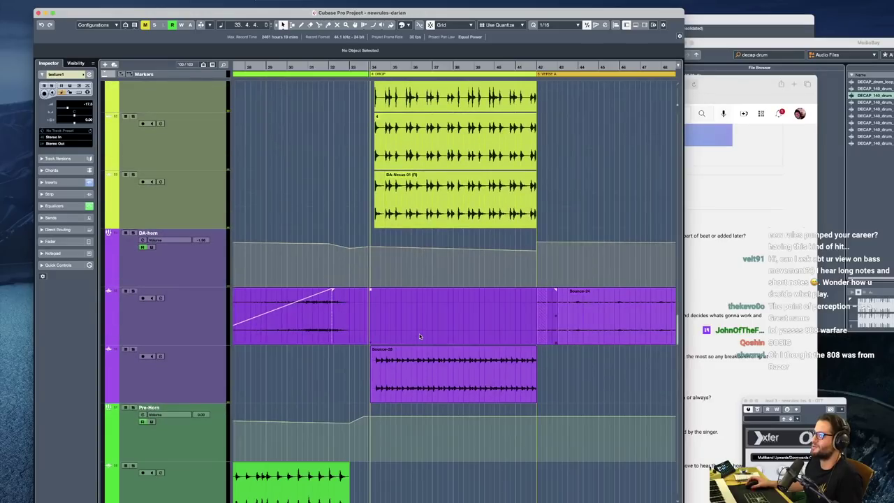
pyautogui.scroll(-10, 412, 337)
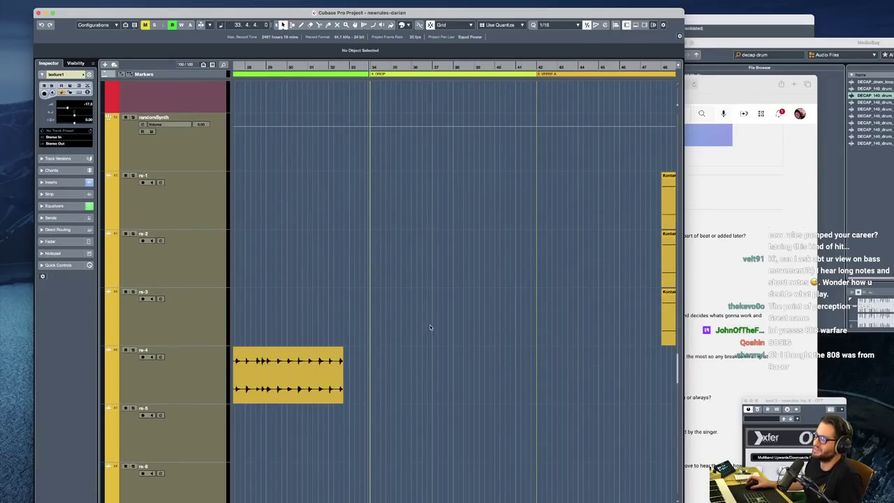
# Play the start of the drop from just before bar 34, comparing the MSC-ChorusSynth Buss soloed with the full mix
pyautogui.scroll(15, 427, 323)
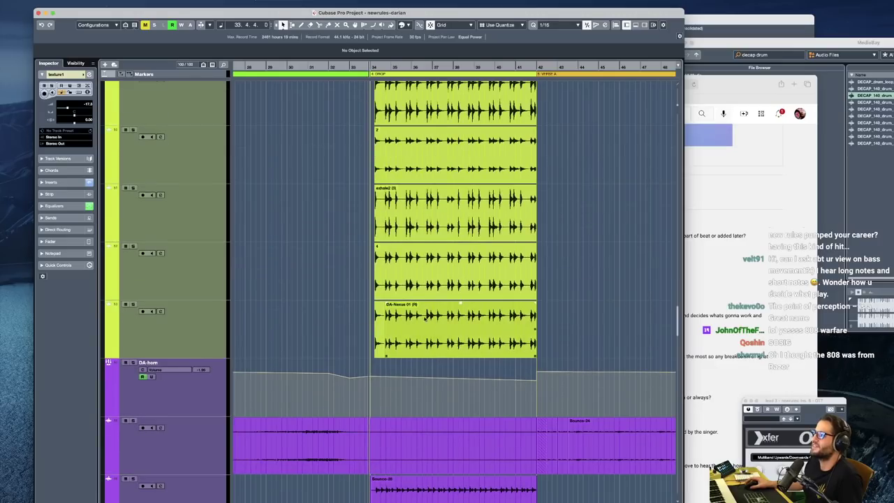
pyautogui.scroll(2, 426, 319)
pyautogui.press('h')
pyautogui.scroll(2, 428, 309)
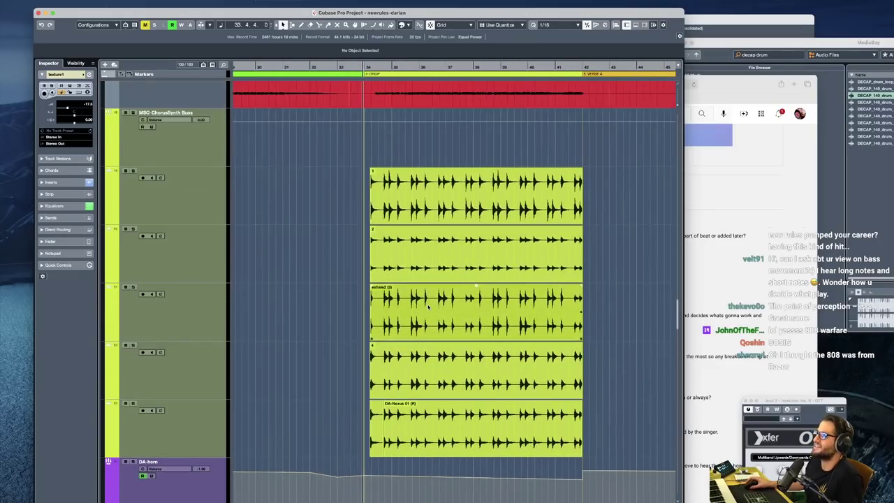
pyautogui.scroll(2, 391, 273)
pyautogui.press('space')
pyautogui.click(203, 204)
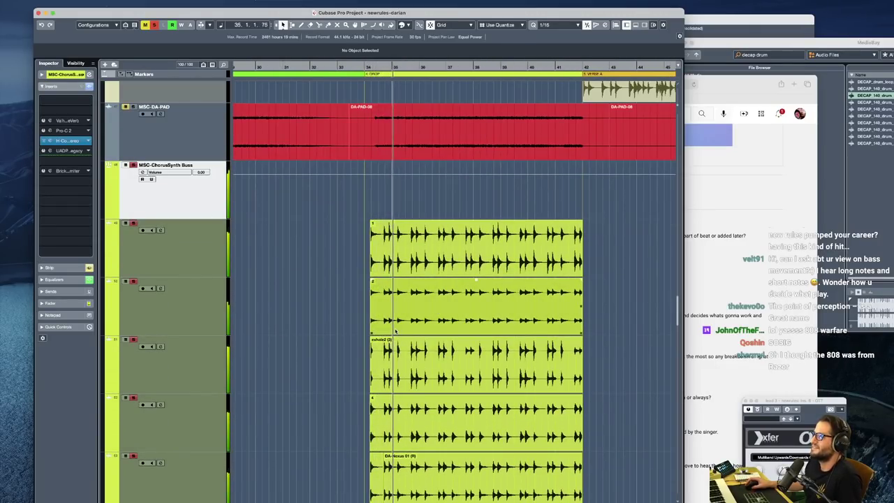
pyautogui.press('space')
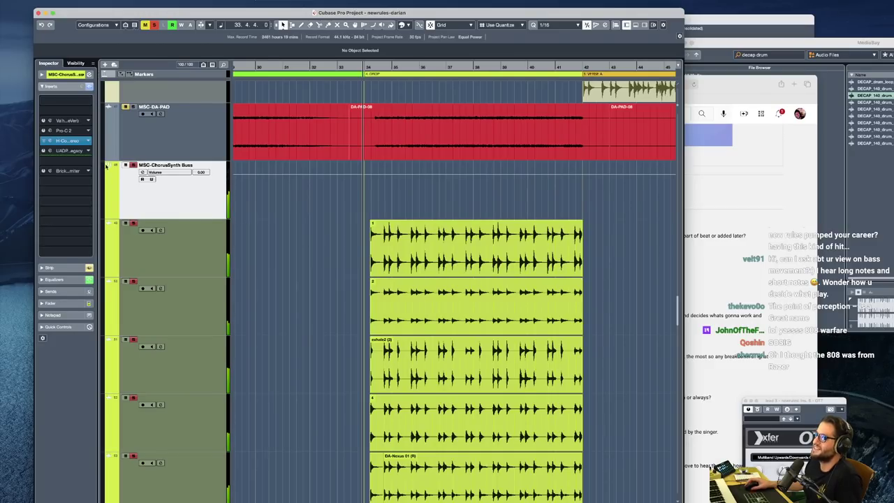
pyautogui.press('space')
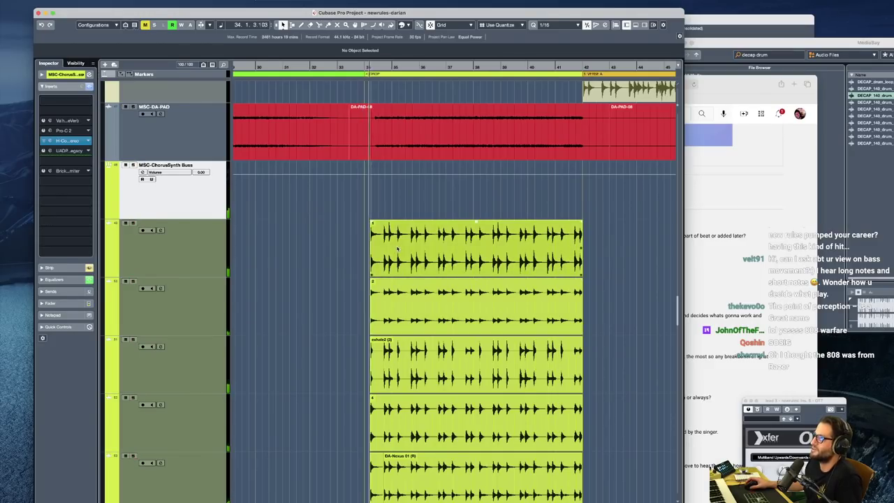
pyautogui.press('space')
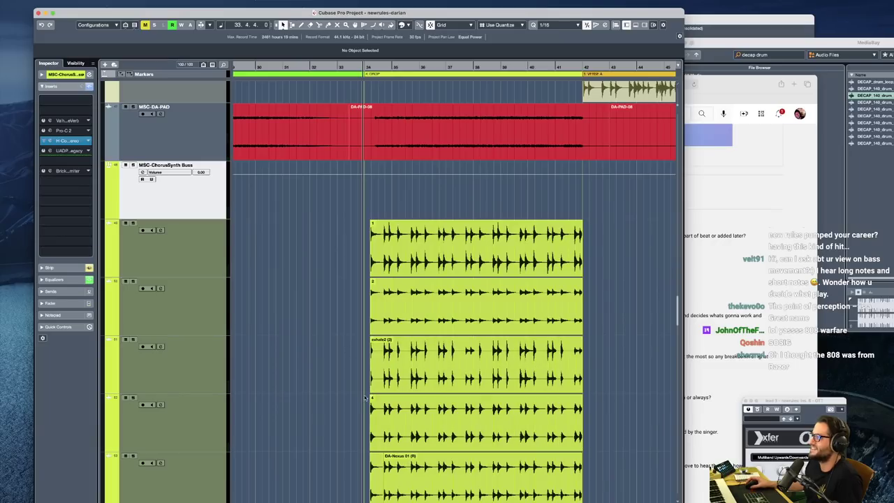
# Audition the individual MSC-ChorusSynth layers from just before bar 34, soloing exhale2 alone and layers 1, 2 and DA-Nexus 01 together
pyautogui.press('space')
pyautogui.click(184, 374)
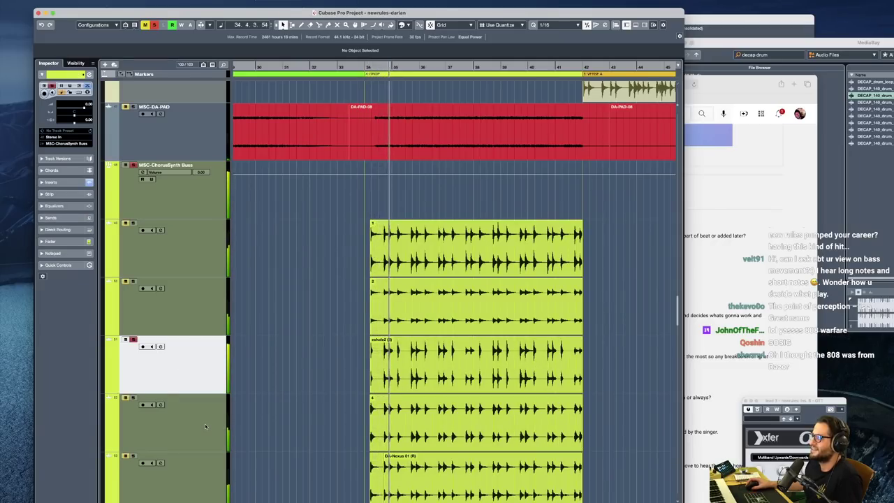
pyautogui.click(205, 426)
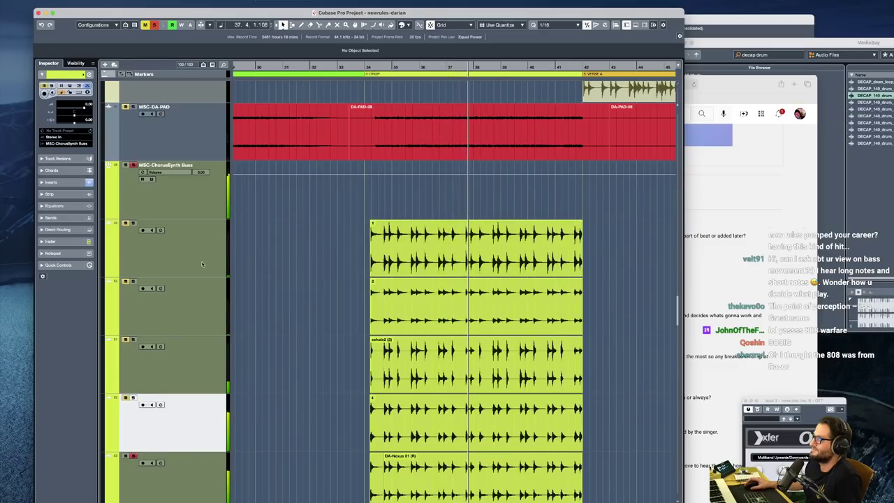
pyautogui.click(139, 246)
pyautogui.click(186, 307)
pyautogui.scroll(-10, 353, 266)
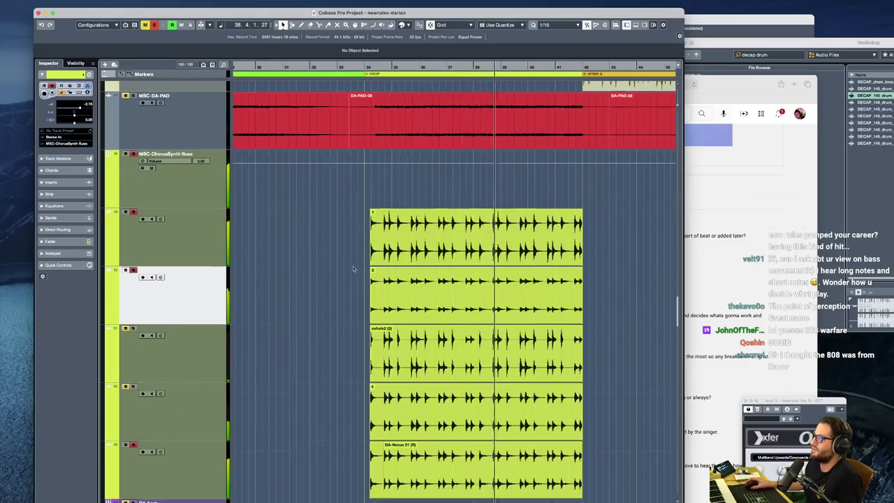
# Audition the DA-horn group's Bounce-28 layer soloed through the drop, then stop playback and look over the hook vocal tracks
pyautogui.click(190, 280)
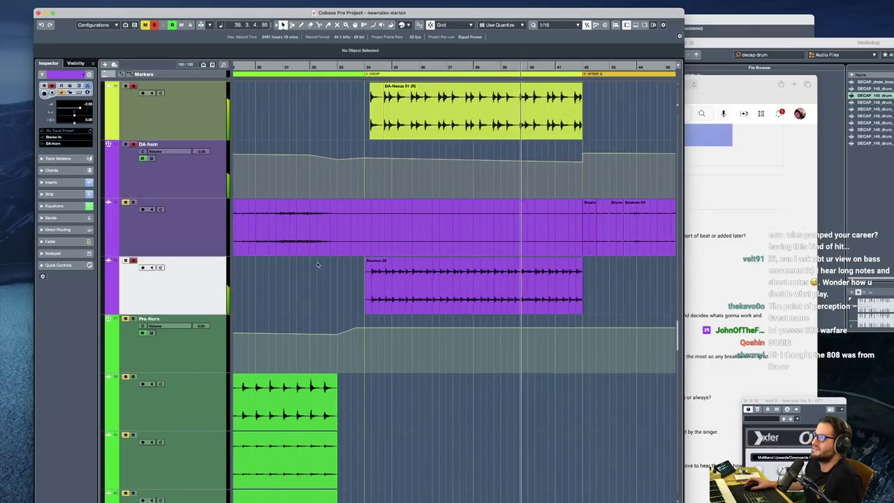
pyautogui.scroll(-20, 395, 278)
pyautogui.scroll(-20, 396, 278)
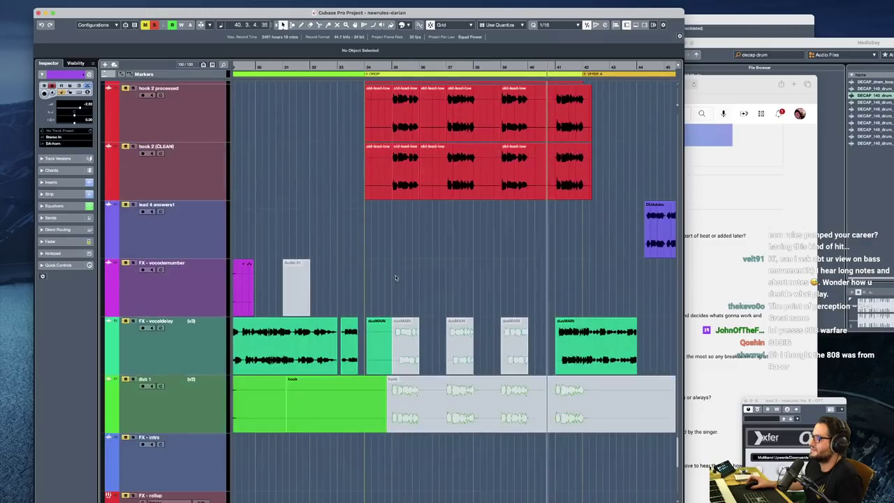
pyautogui.press('space')
pyautogui.scroll(-10, 397, 277)
pyautogui.scroll(20, 398, 279)
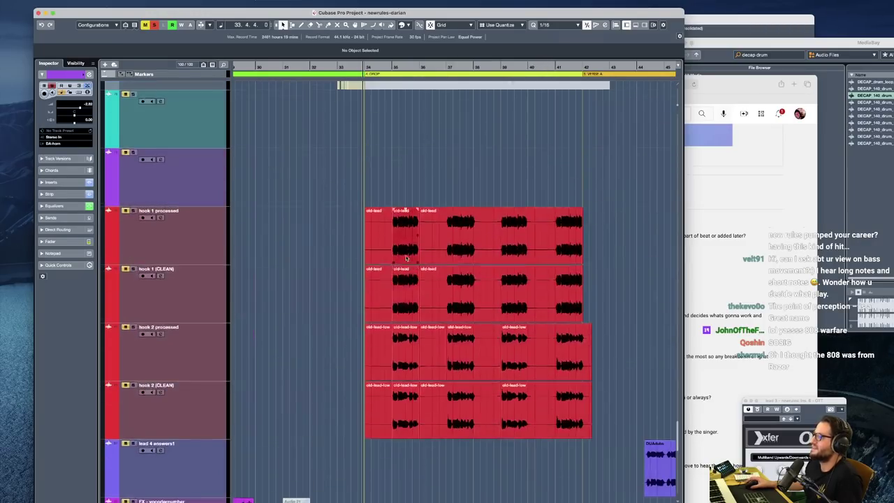
pyautogui.scroll(5, 410, 316)
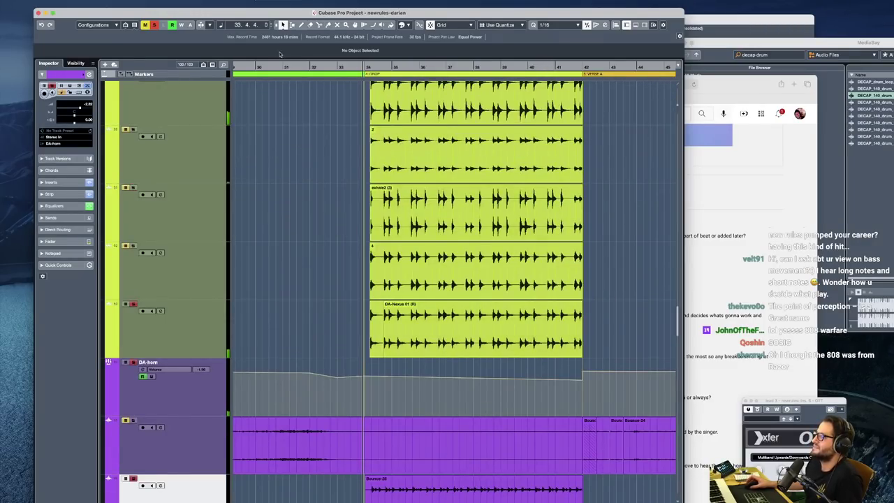
pyautogui.scroll(10, 346, 136)
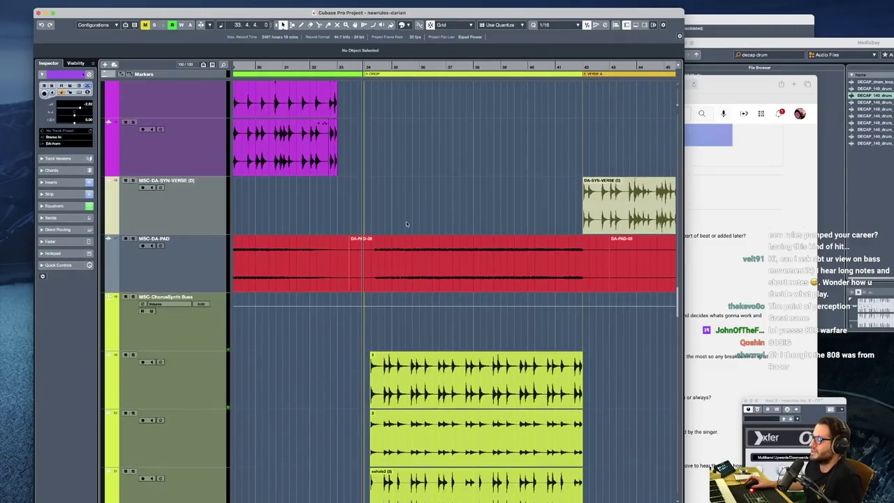
# Play the drop's first bars from just before bar 34, comparing the soloed synth tracks with the full mix
pyautogui.scroll(-10, 419, 265)
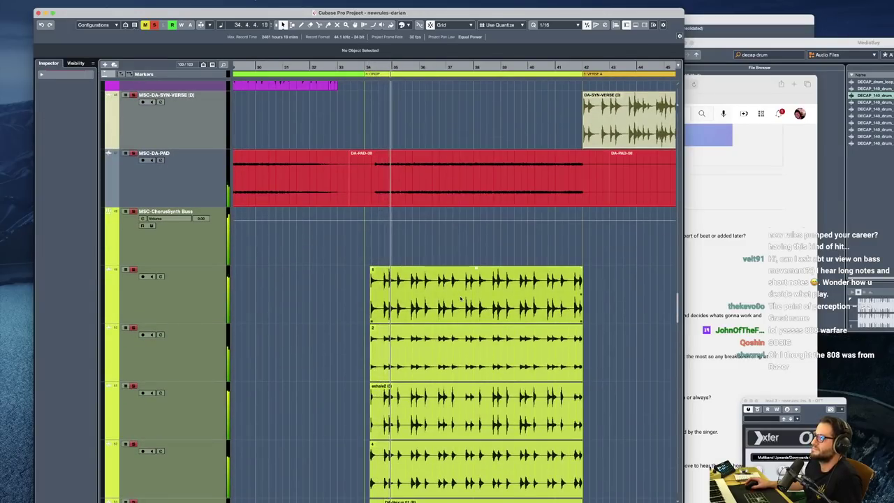
pyautogui.scroll(-3, 455, 293)
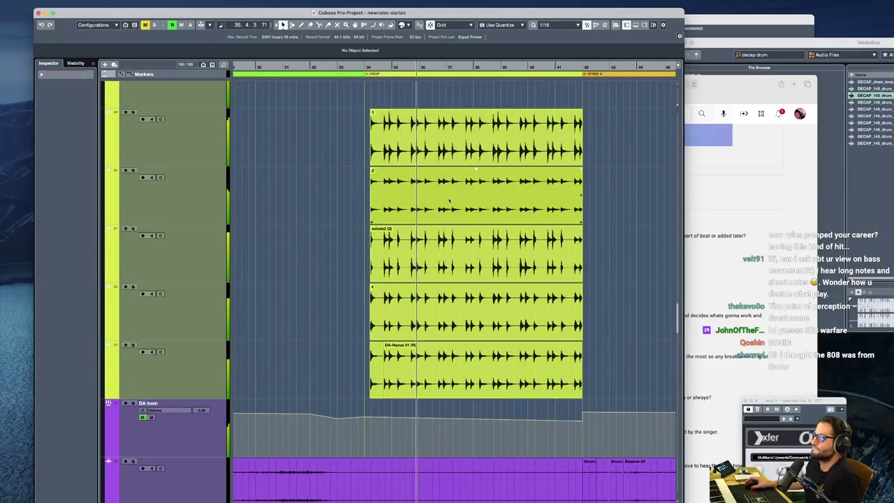
pyautogui.press('space')
# Play verse A from about bar 43, comparing the DA-horn group's Bounce-24 layer soloed with the full mix, and select its event
pyautogui.scroll(-5, 461, 230)
pyautogui.hscroll(5, 475, 234)
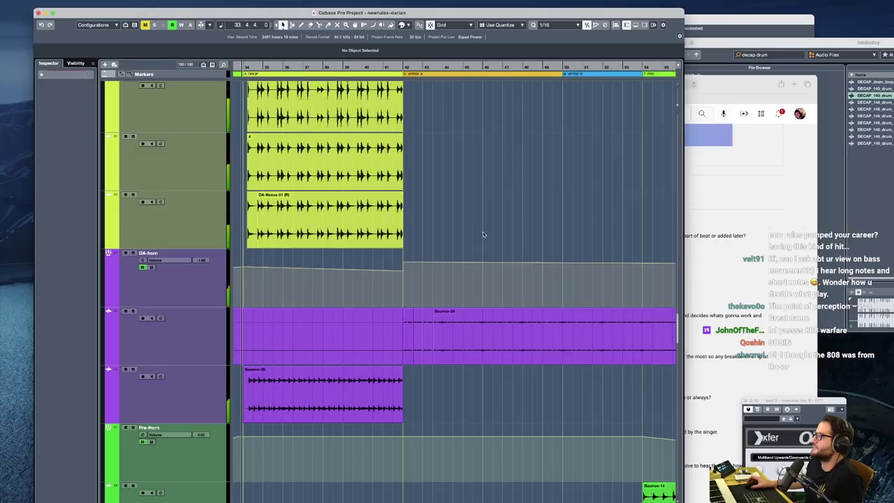
pyautogui.click(436, 221)
pyautogui.press('space')
pyautogui.click(186, 324)
pyautogui.press('s')
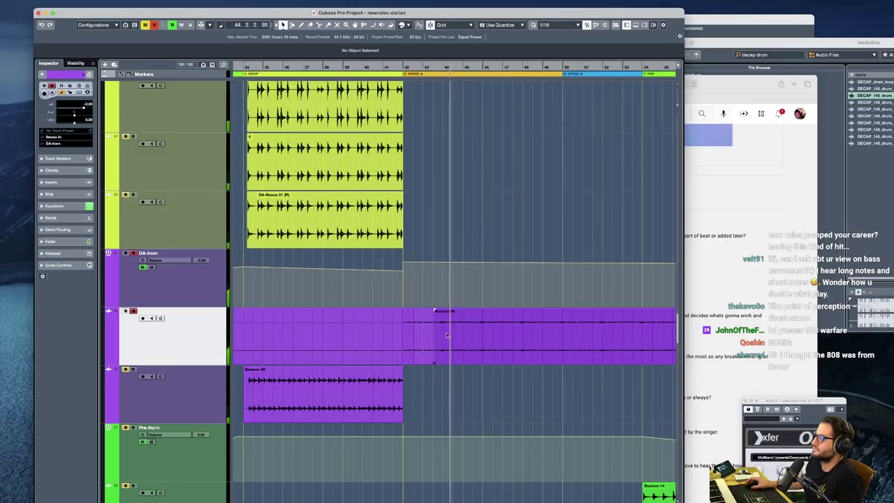
pyautogui.press('g')
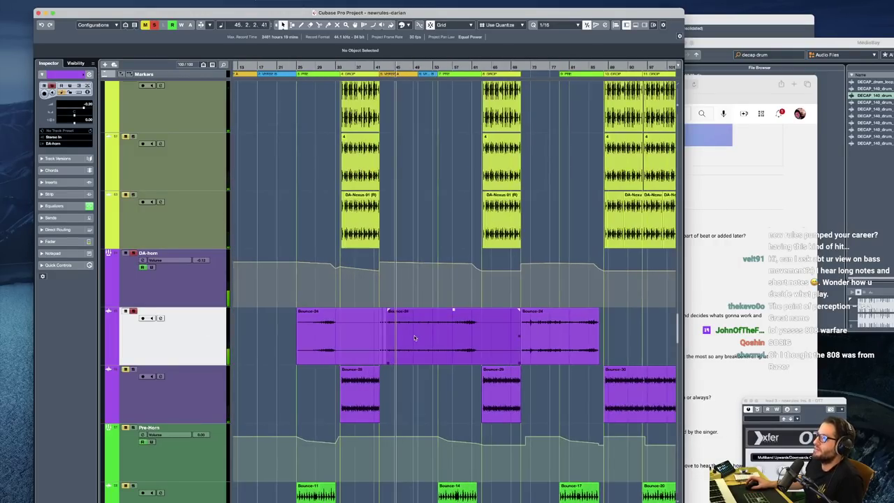
pyautogui.press('s')
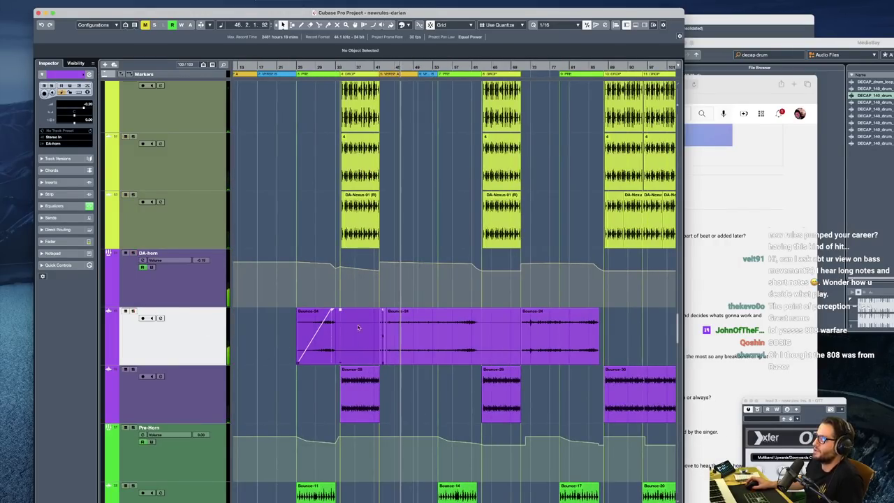
pyautogui.press('s')
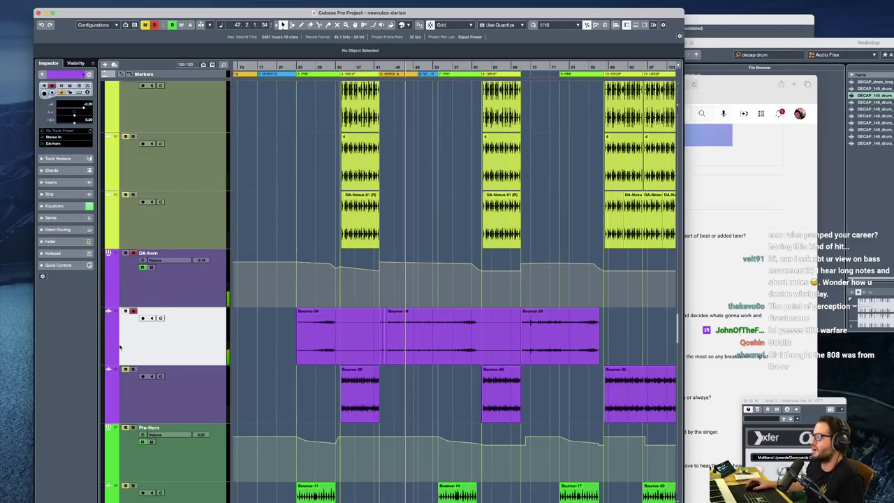
pyautogui.click(418, 311)
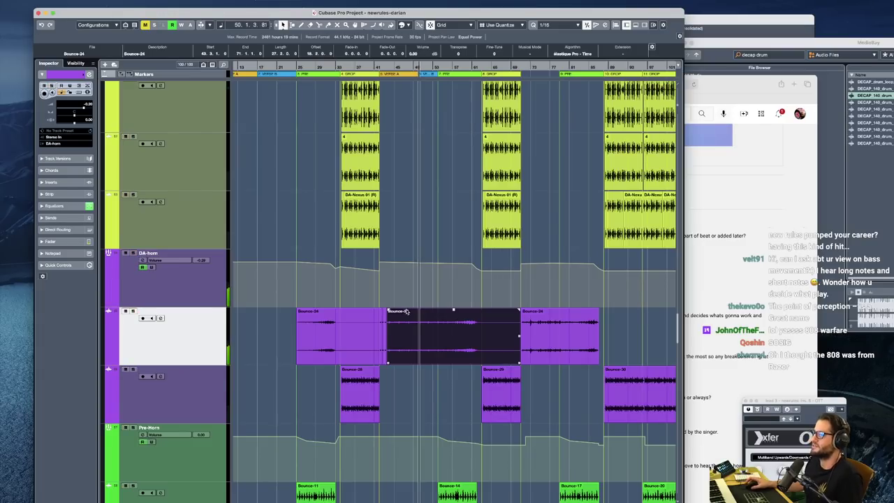
# Unmute the VOC folder track below the randomSynth layers
pyautogui.scroll(-5, 433, 311)
pyautogui.hscroll(2, 433, 311)
pyautogui.scroll(-5, 417, 309)
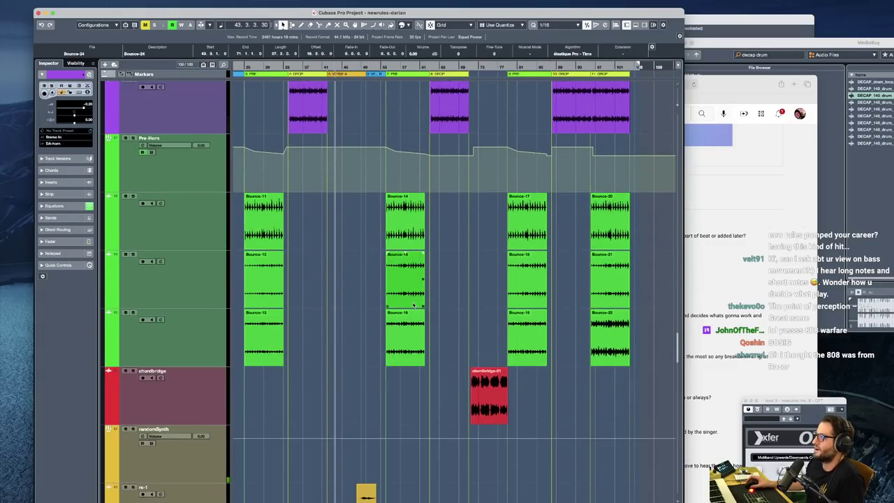
pyautogui.scroll(-5, 445, 316)
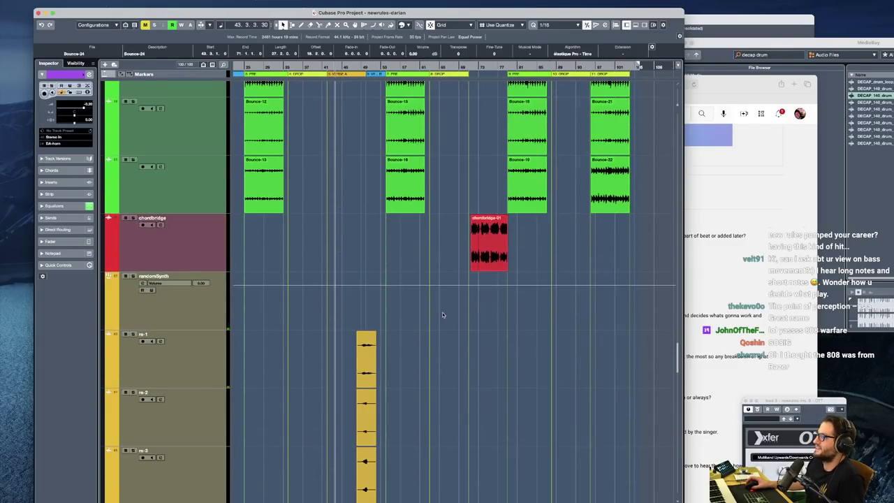
pyautogui.scroll(-15, 442, 311)
pyautogui.scroll(-2, 466, 319)
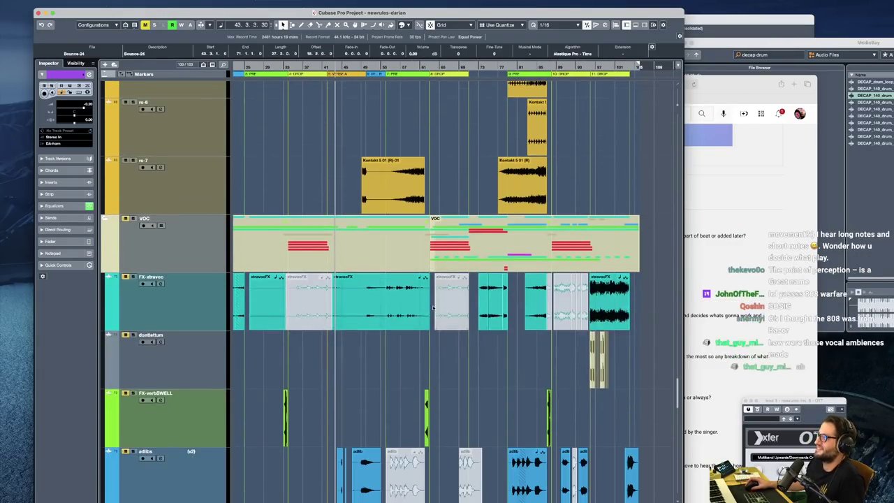
pyautogui.click(125, 219)
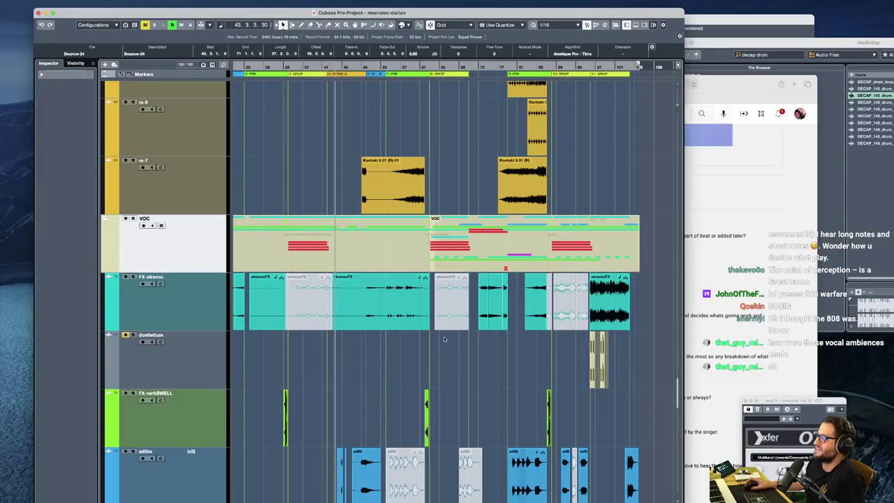
pyautogui.scroll(-6, 627, 369)
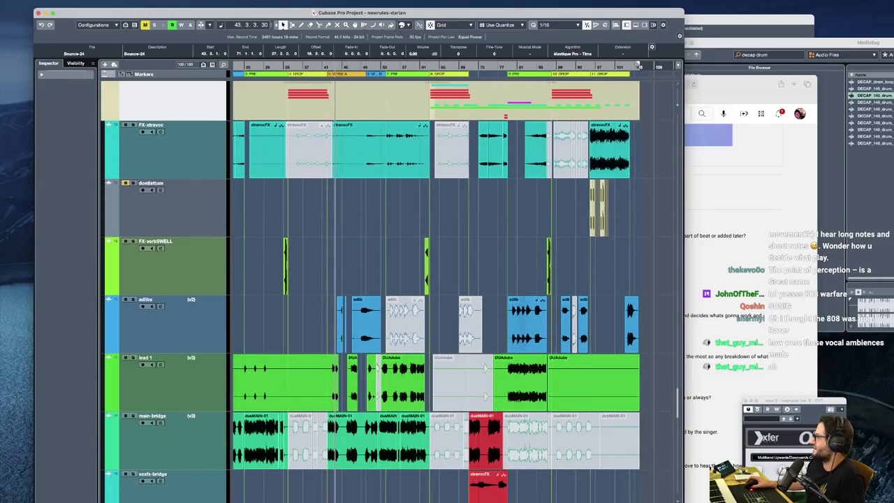
# Place the playback cursor at bar 42, the start of verse A, and show the surrounding vocal arrangement
pyautogui.press('super+Tab')
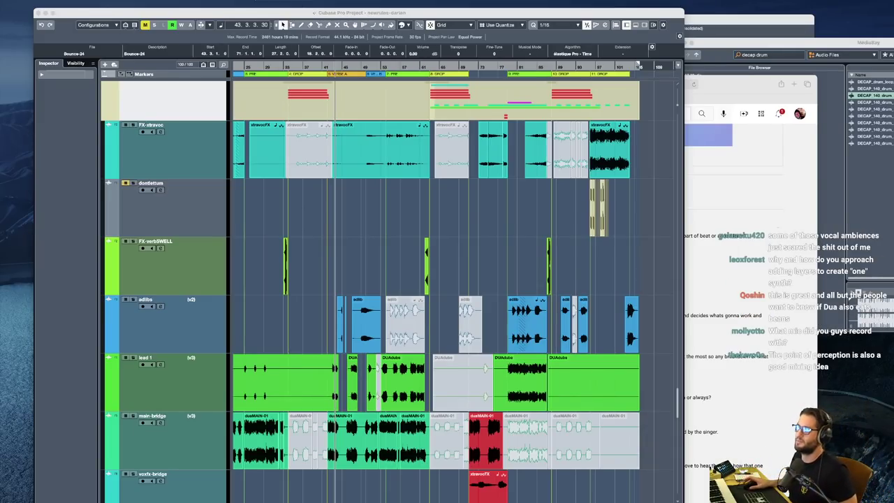
pyautogui.moveTo(327, 67); pyautogui.dragTo(383, 298)
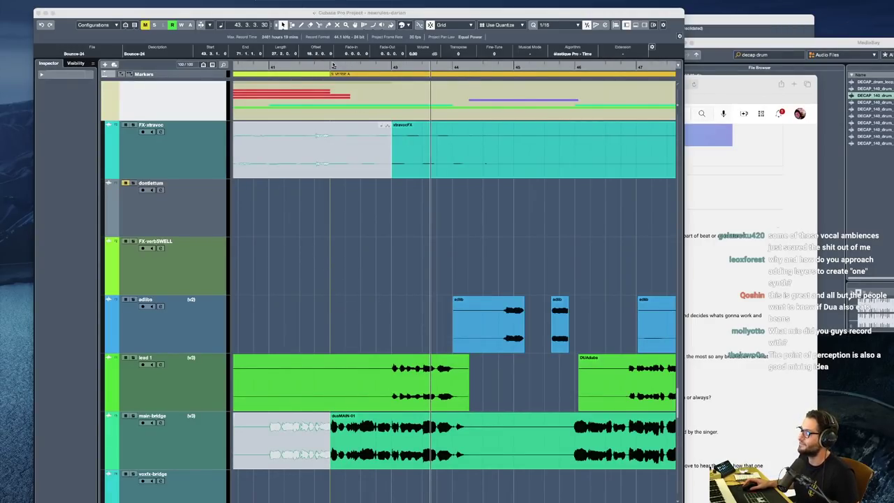
pyautogui.click(334, 65)
pyautogui.press('g')
pyautogui.press('g')
pyautogui.press('g')
pyautogui.press('g')
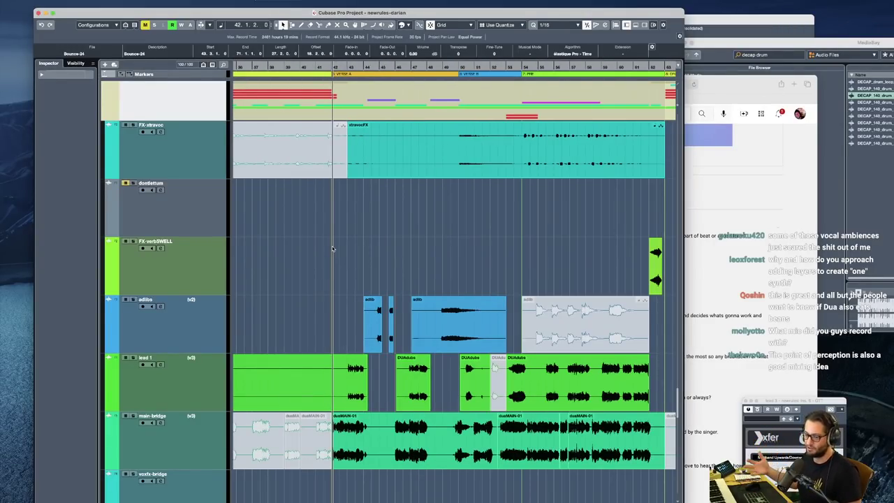
pyautogui.press('g')
pyautogui.press('g')
pyautogui.press('g')
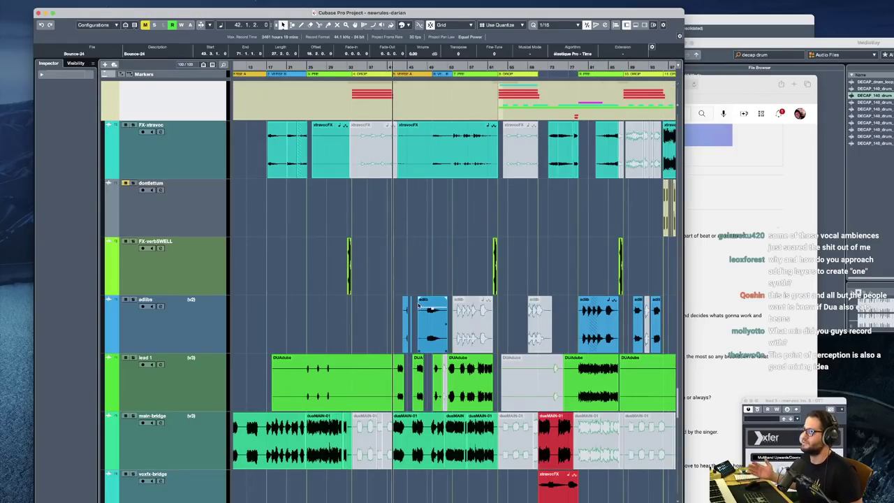
# Set the playback cursor at bar 71 and look over the vocal tracks from FX-verbSWELL down to FX - rollup
pyautogui.scroll(-3, 481, 331)
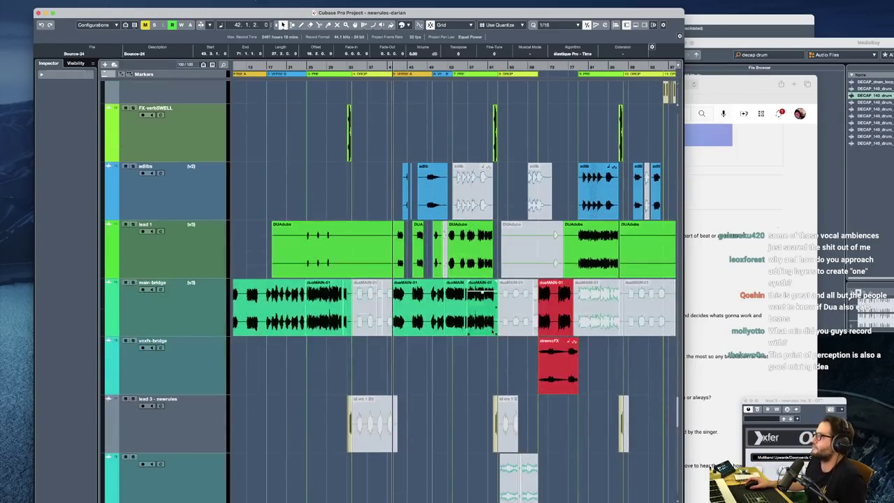
pyautogui.hscroll(3, 500, 324)
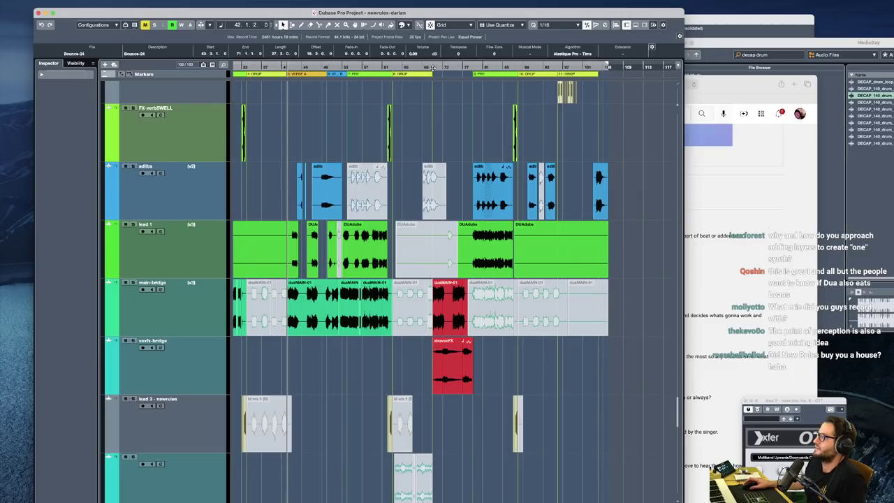
pyautogui.click(433, 67)
pyautogui.scroll(-5, 441, 321)
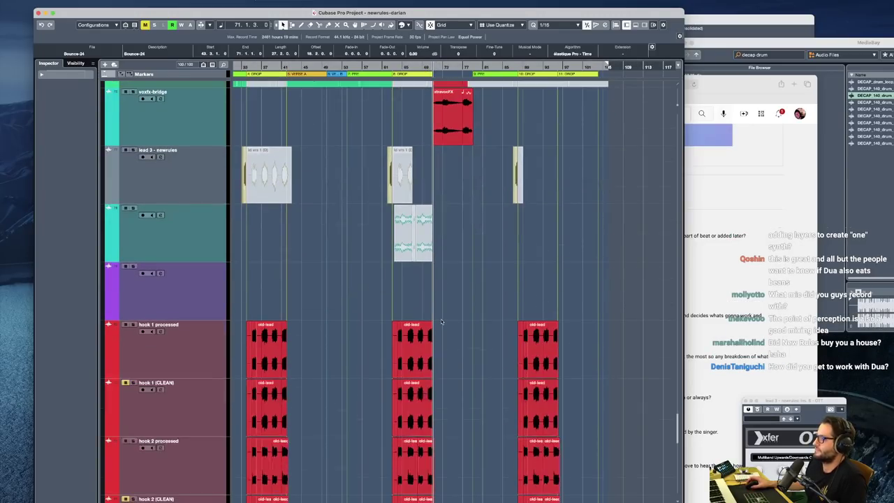
pyautogui.scroll(-10, 441, 320)
# Switch to the YouTube comments page in the browser, reposition its window, read the viewers' questions, and return to Cubase
pyautogui.moveTo(730, 88); pyautogui.dragTo(735, 71)
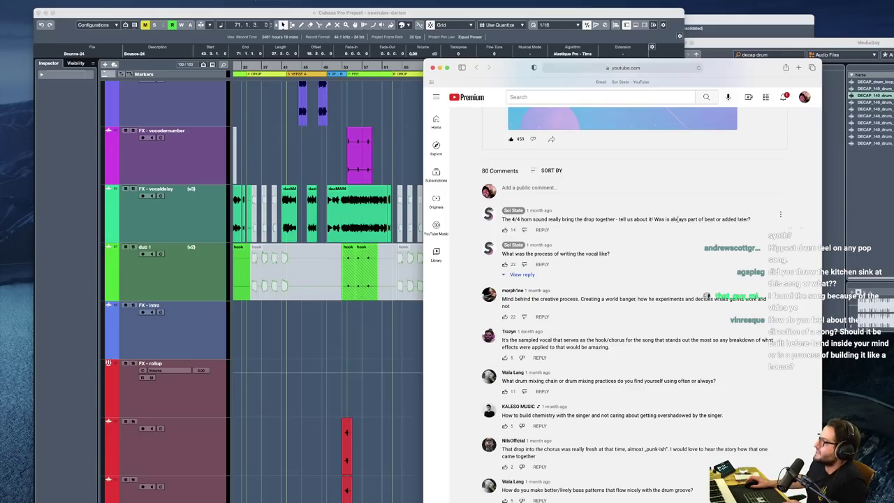
pyautogui.moveTo(763, 83); pyautogui.dragTo(731, 79)
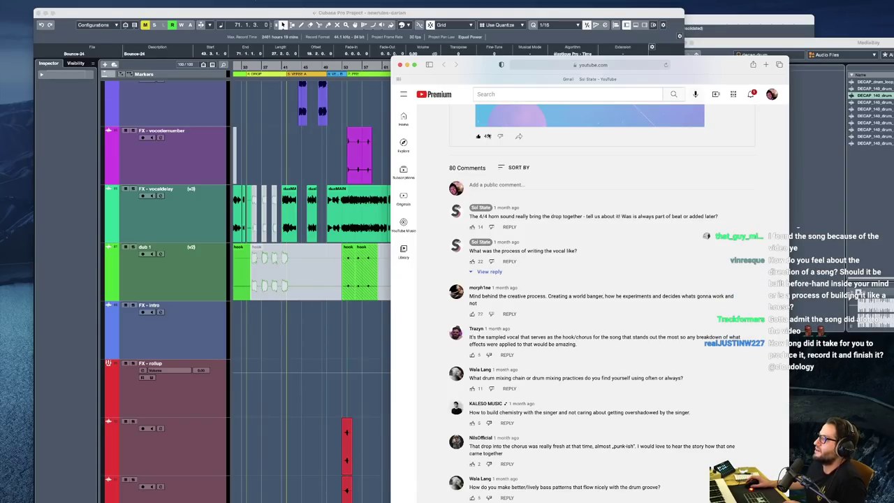
pyautogui.click(257, 61)
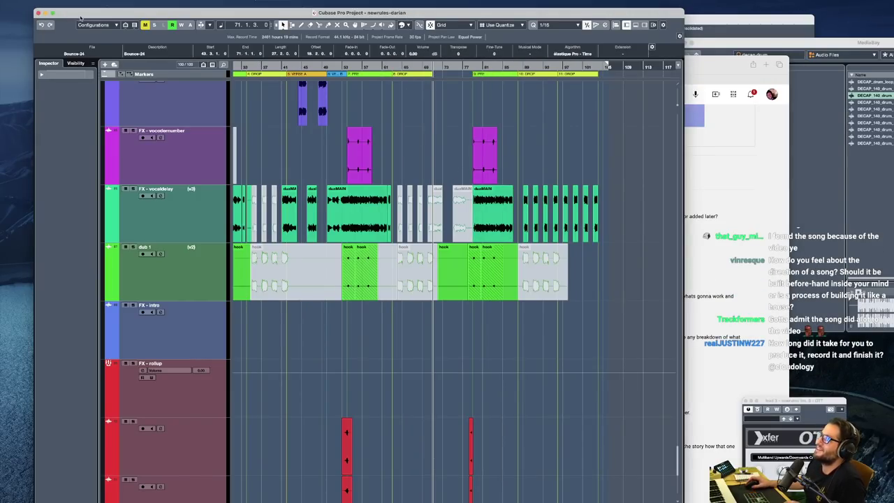
# Open the recent project nodigging.cpr and activate it, accepting the missing plug-in warnings and the unmapped ports
pyautogui.moveTo(81, 17); pyautogui.dragTo(51, 13)
pyautogui.click(49, 1)
pyautogui.moveTo(75, 148)
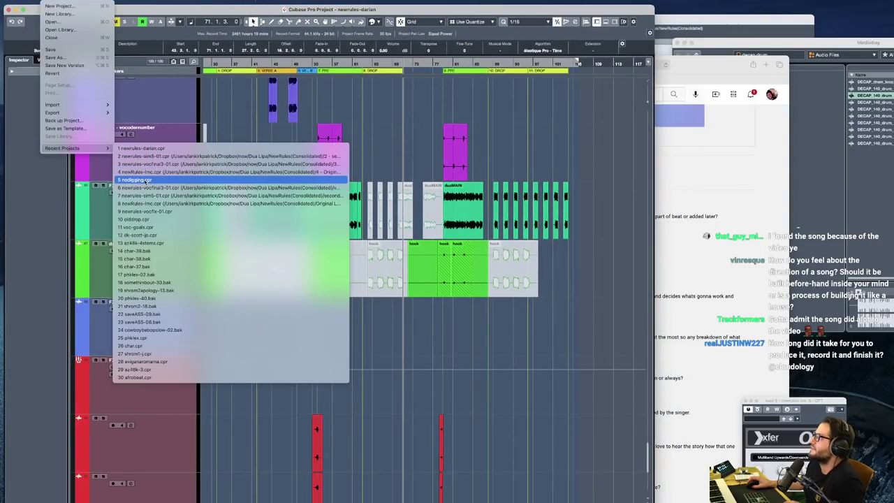
pyautogui.click(145, 181)
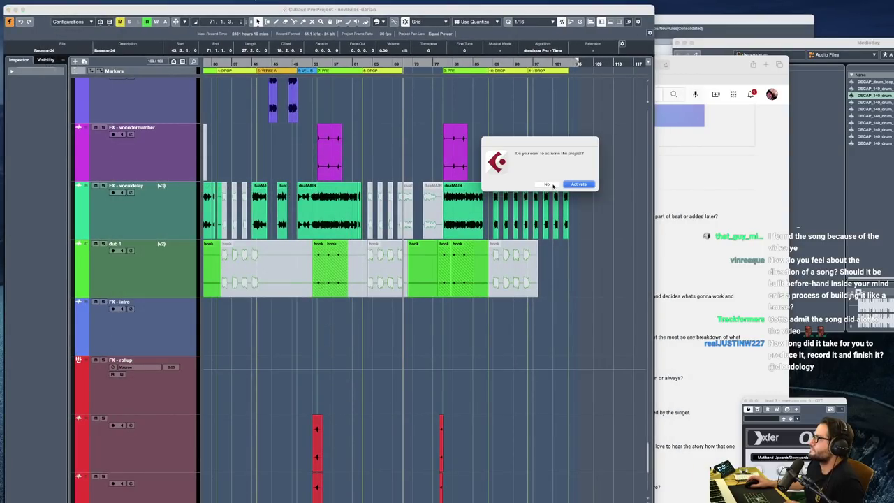
pyautogui.click(575, 185)
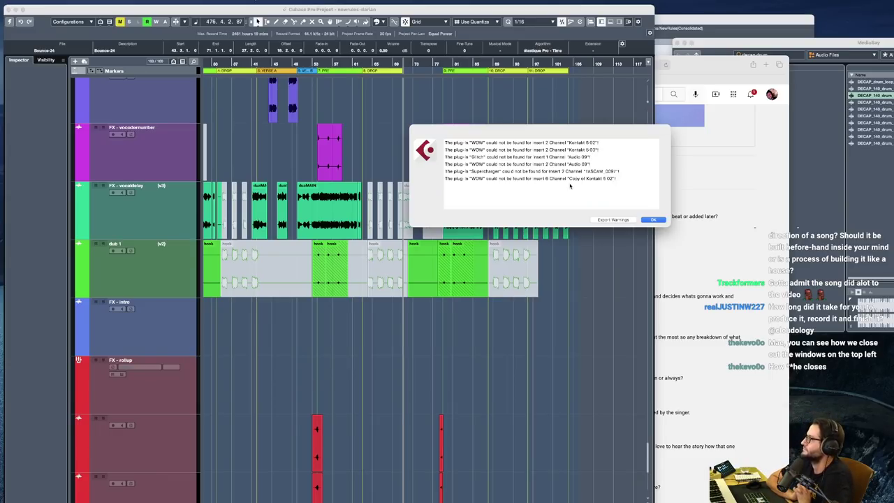
pyautogui.click(653, 220)
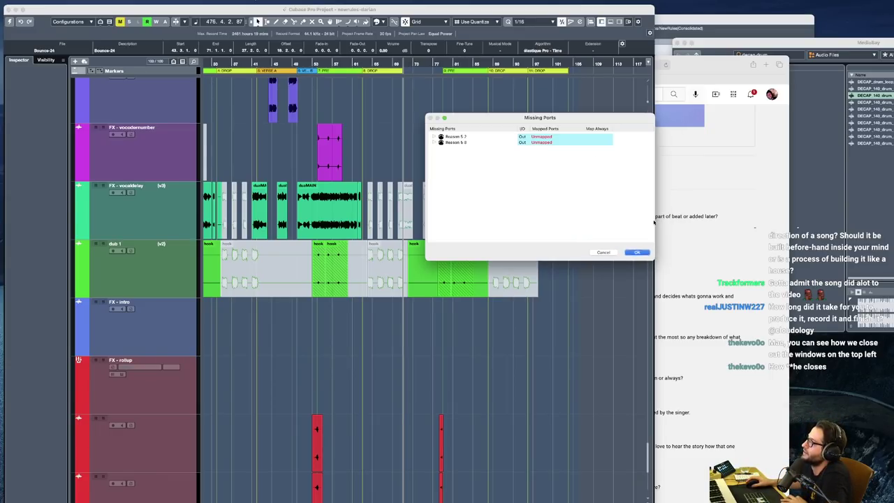
pyautogui.click(636, 253)
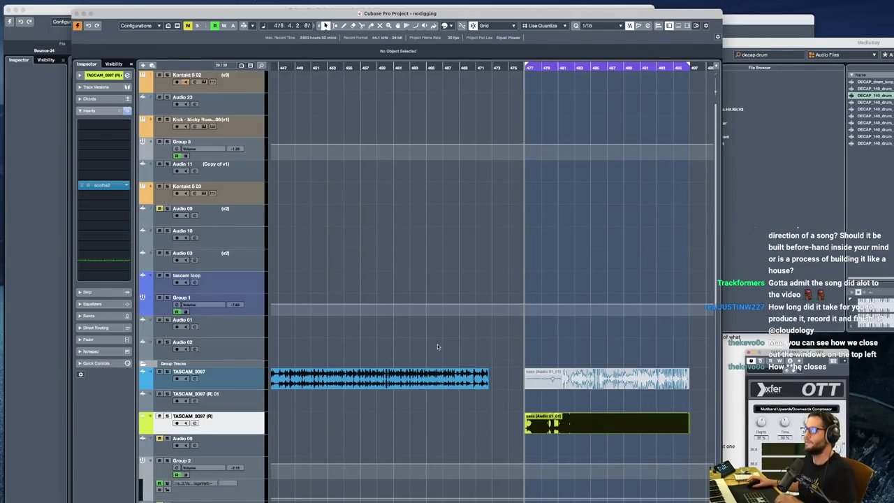
# Open the soothe2 insert on the TASCAM_0097 (R) track
pyautogui.hscroll(5, 465, 346)
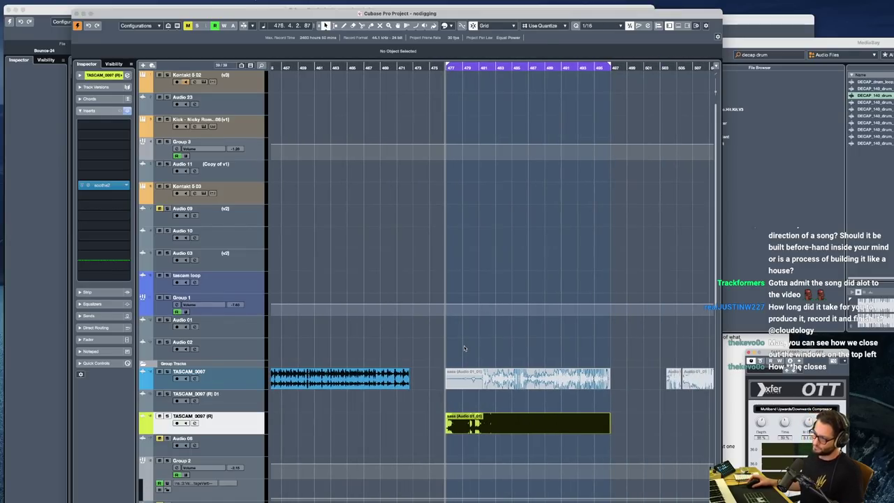
pyautogui.click(89, 186)
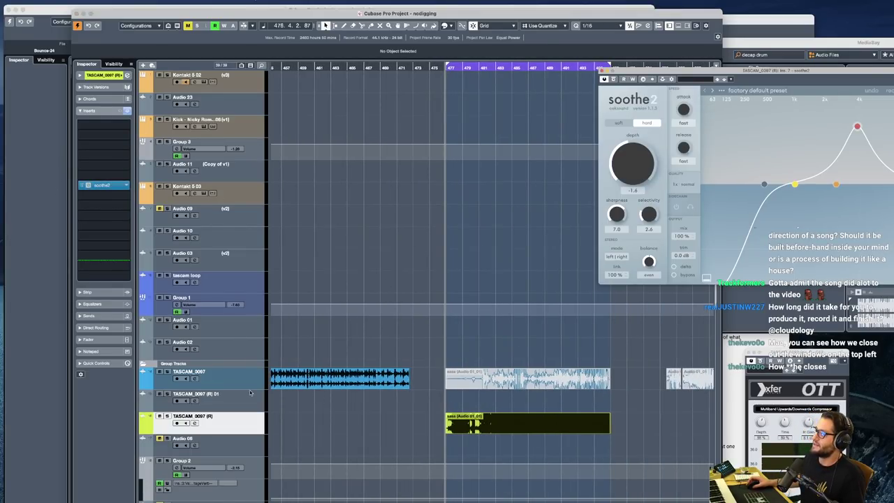
# Unmute the sass clip at bar 477 on the TASCAM_0097 track
pyautogui.click(248, 382)
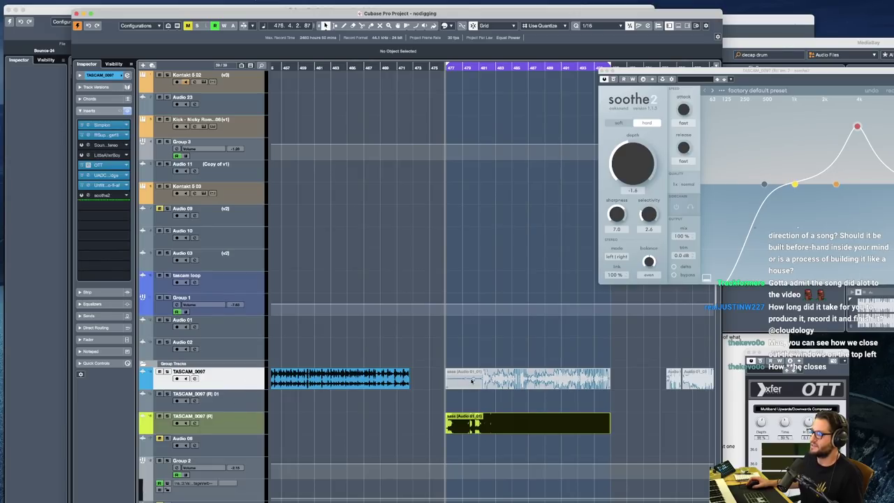
pyautogui.click(494, 381)
pyautogui.hotkey('shift', 'u')
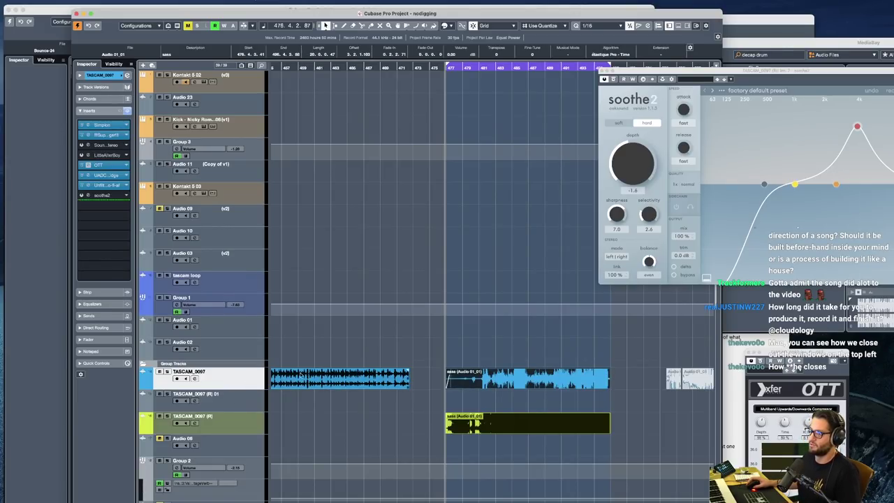
# Audition the soloed TASCAM_0097 track with all its inserts bypassed and with them re-enabled, and end the solo
pyautogui.click(128, 112)
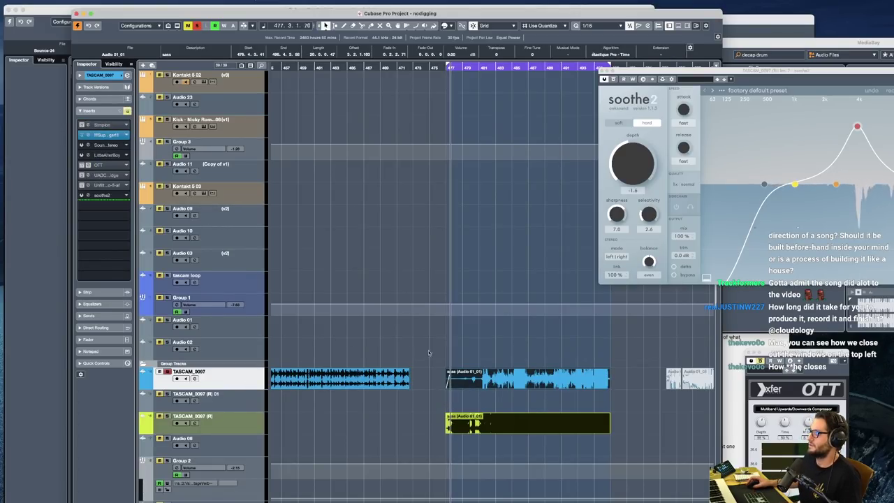
pyautogui.click(486, 348)
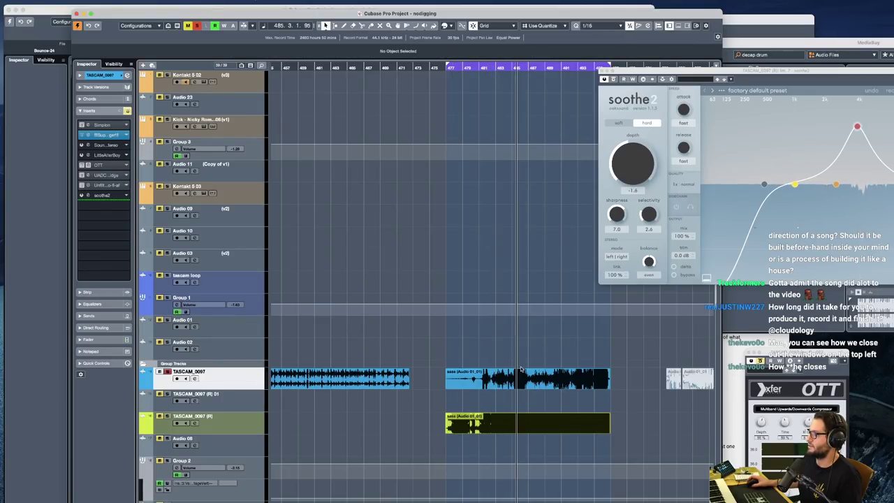
pyautogui.press('space')
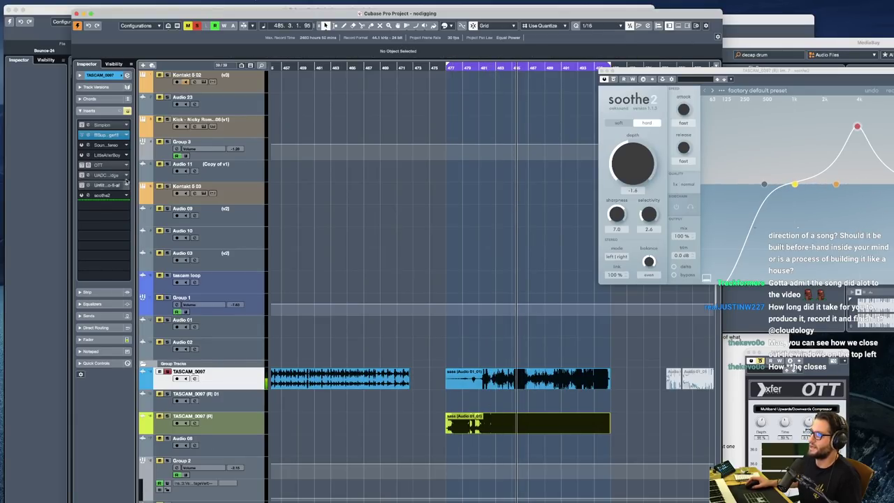
pyautogui.click(127, 112)
pyautogui.press('space')
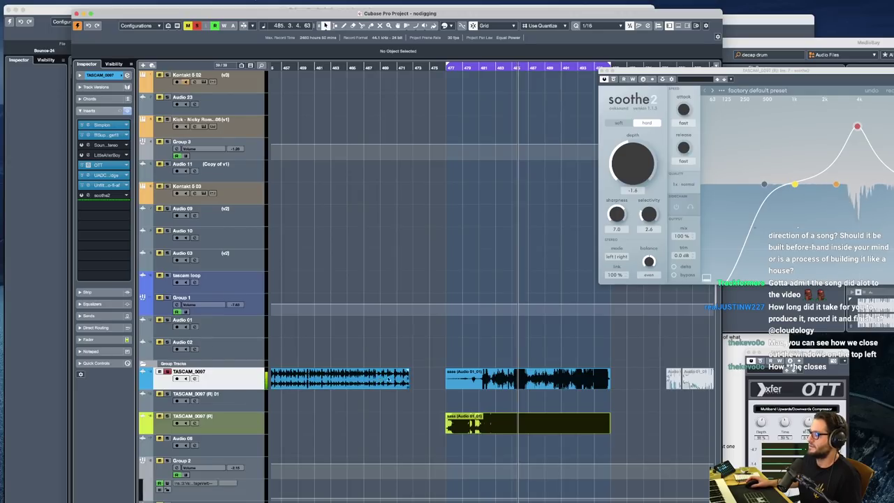
pyautogui.press('KP_Subtract')
pyautogui.click(167, 371)
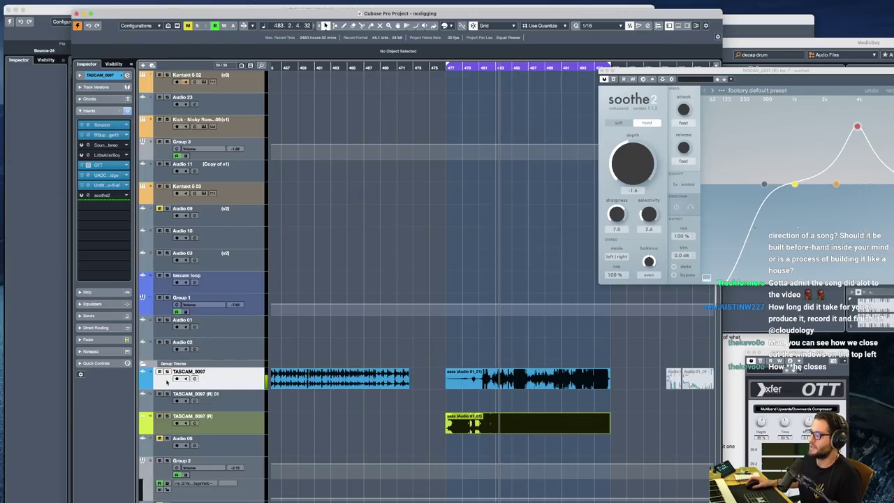
# Select the TASCAM_0097 (R) track and audition its sass clip from just before bar 477
pyautogui.click(248, 431)
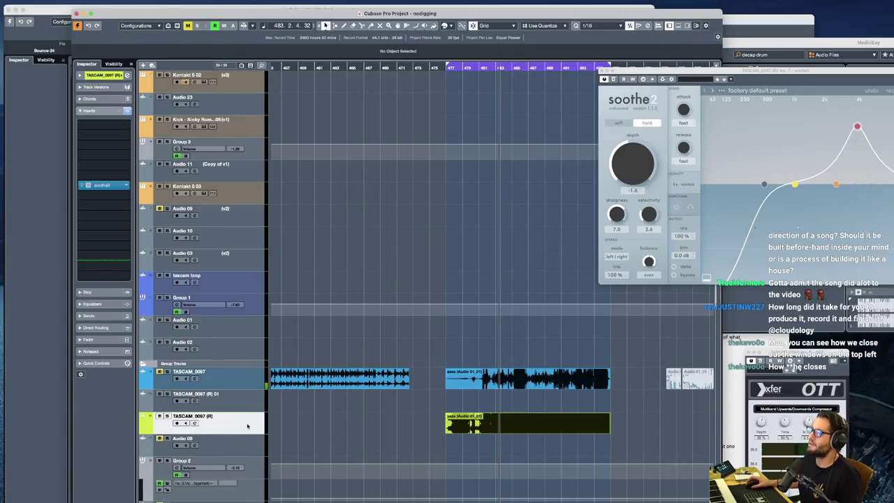
pyautogui.click(447, 408)
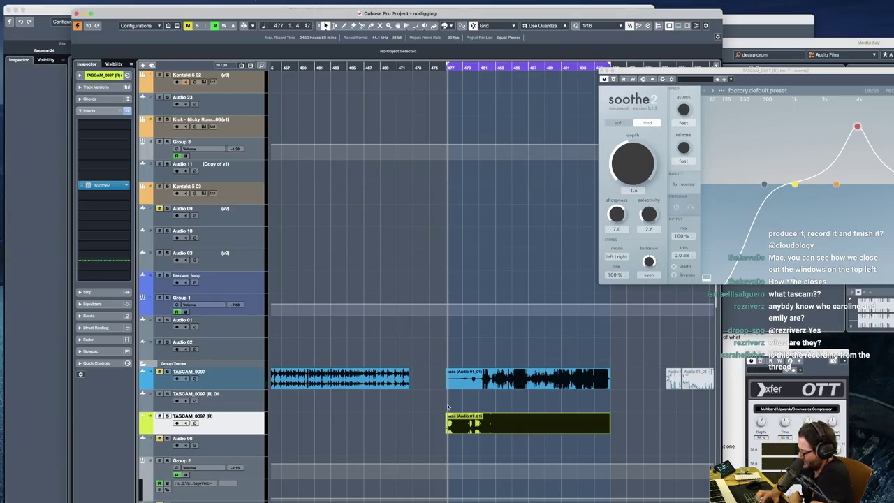
pyautogui.press('KP_Subtract')
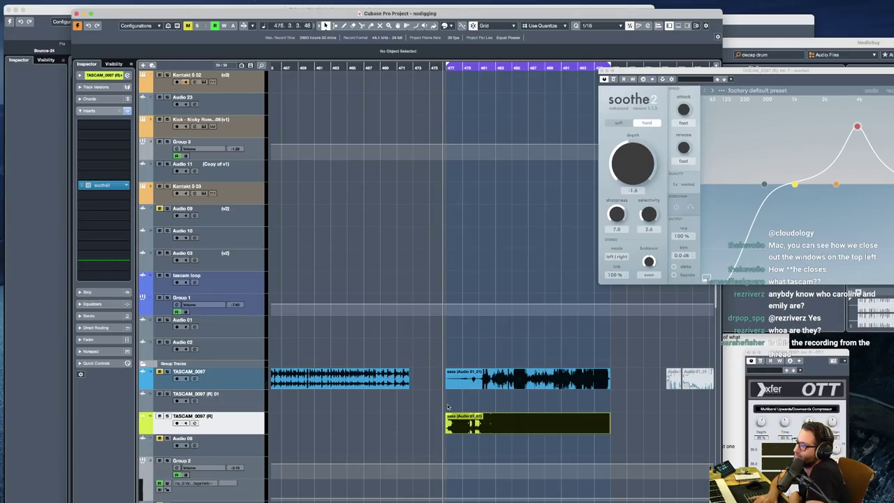
pyautogui.press('space')
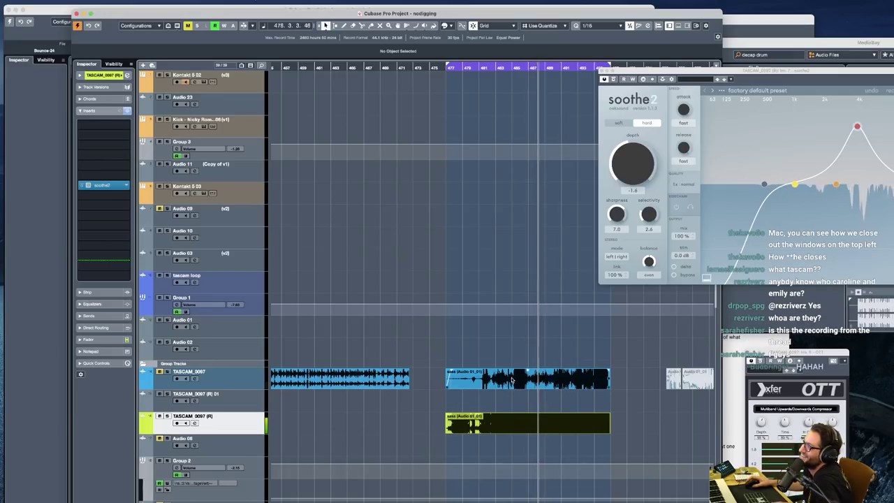
pyautogui.press('space')
# Replay the TASCAM_0097 (R) recording from around bar 483 and stop with the cursor near bar 490
pyautogui.click(509, 355)
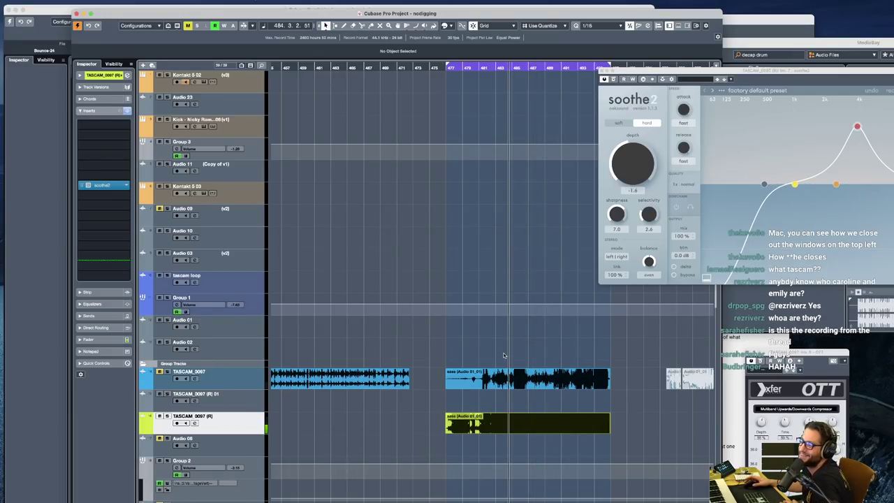
pyautogui.click(501, 351)
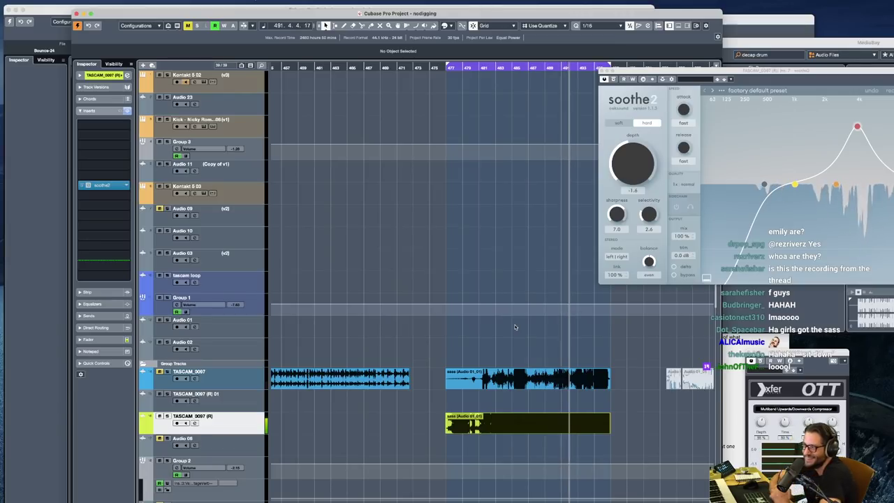
pyautogui.press('space')
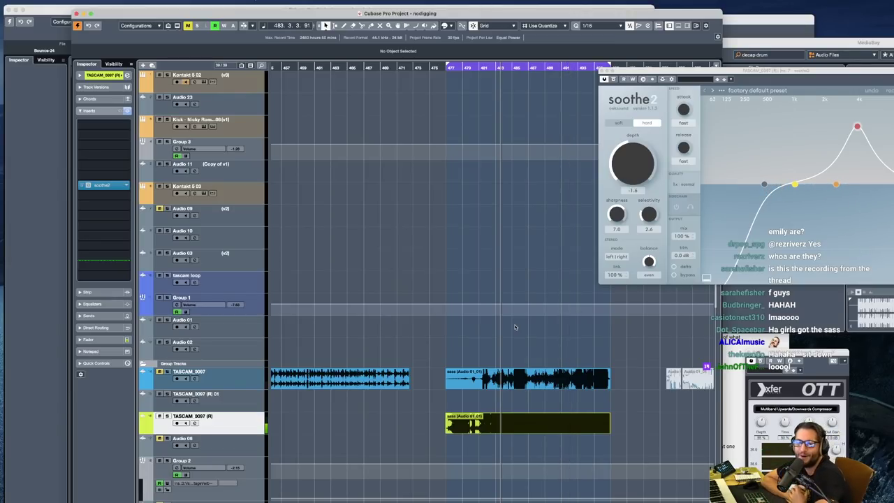
pyautogui.click(561, 342)
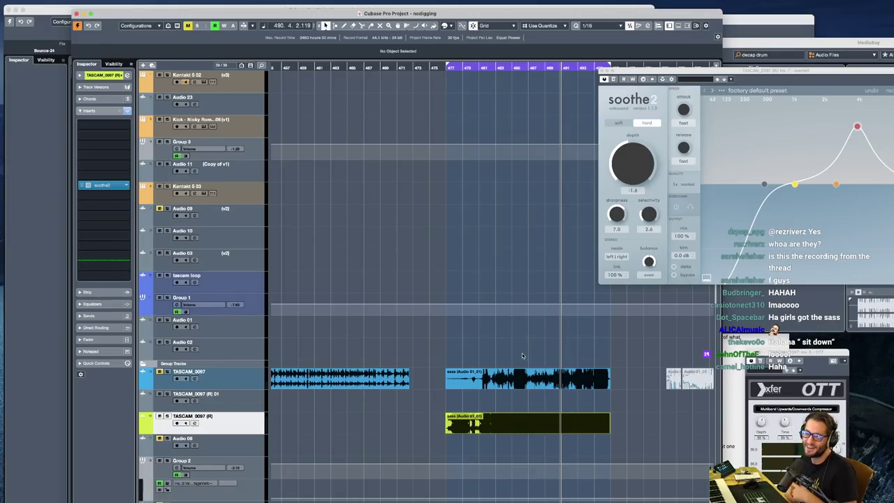
pyautogui.press('space')
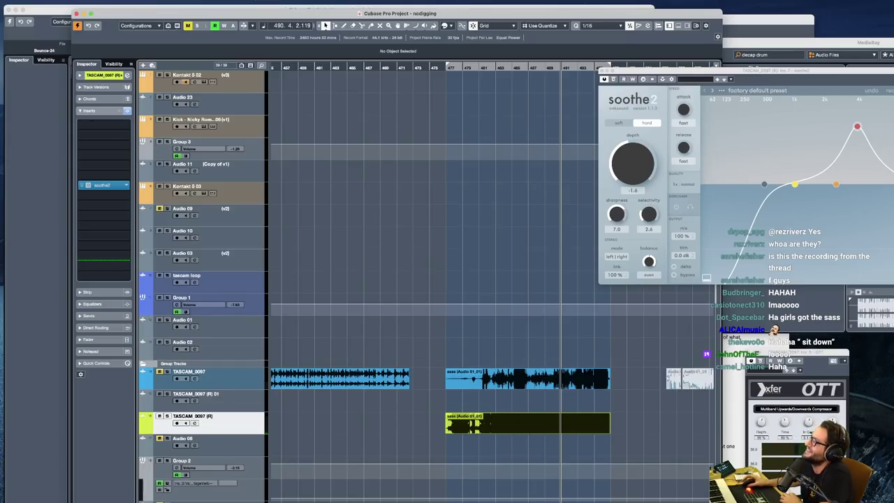
# Switch to the YouTube comments page, read the viewers' questions down to the vocal recording chain question, and close the browser window
pyautogui.hotkey('ctrl', 'Up')
pyautogui.click(804, 363)
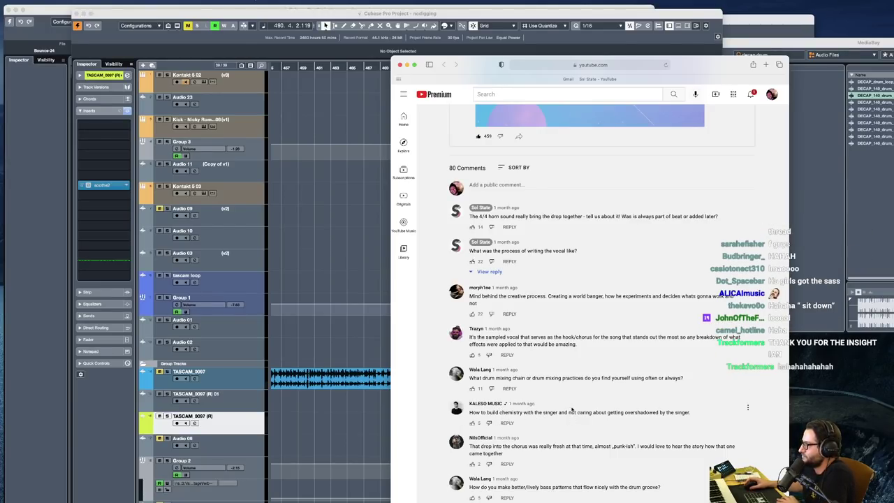
pyautogui.scroll(-5, 580, 417)
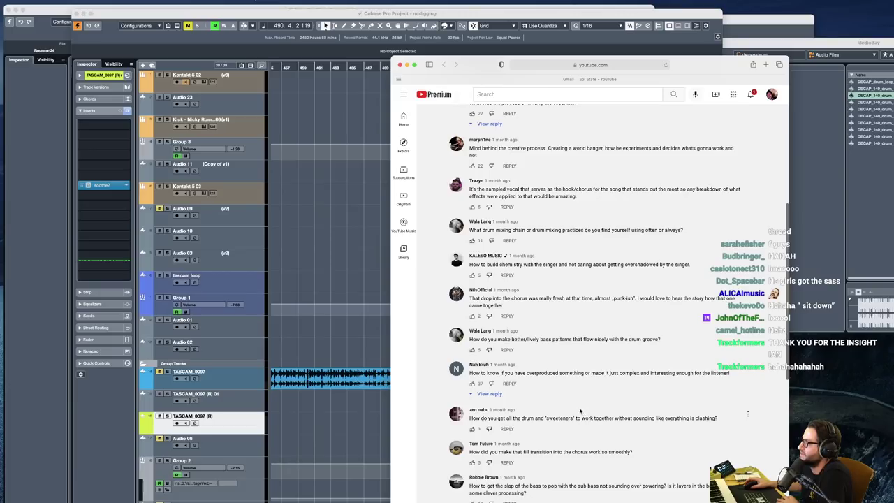
pyautogui.scroll(-1, 587, 416)
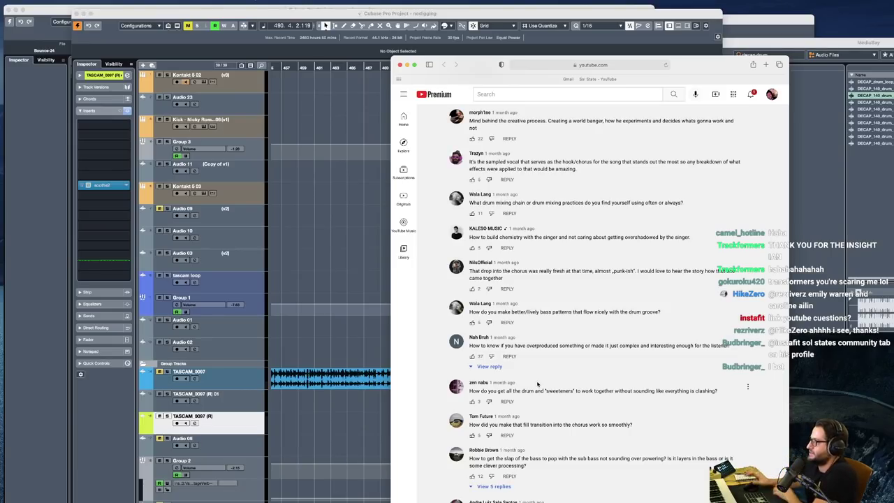
pyautogui.scroll(-3, 537, 383)
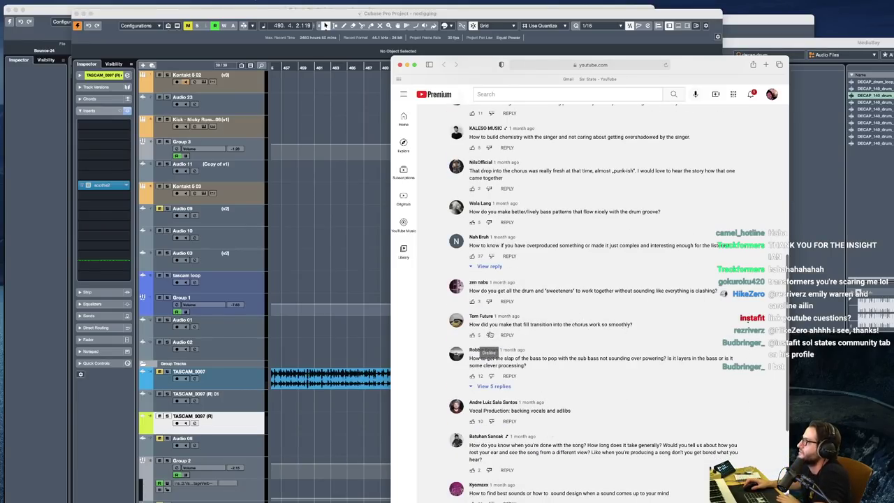
pyautogui.scroll(-3, 587, 380)
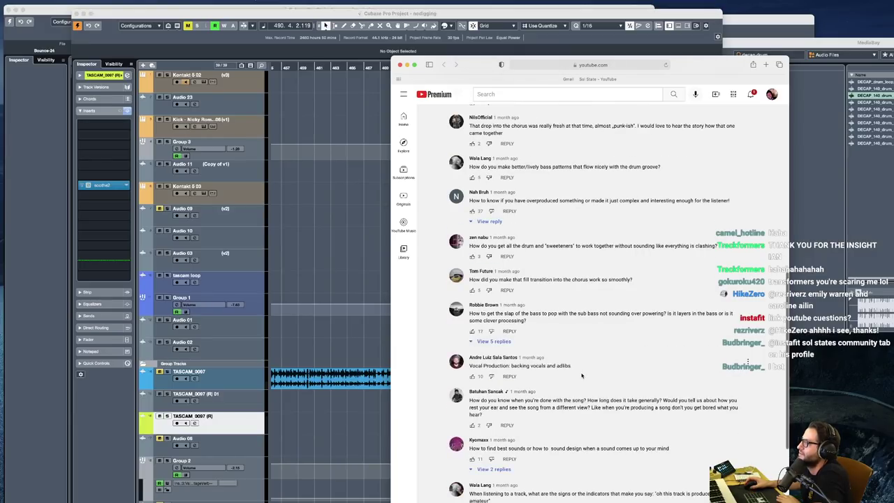
pyautogui.scroll(-2, 586, 378)
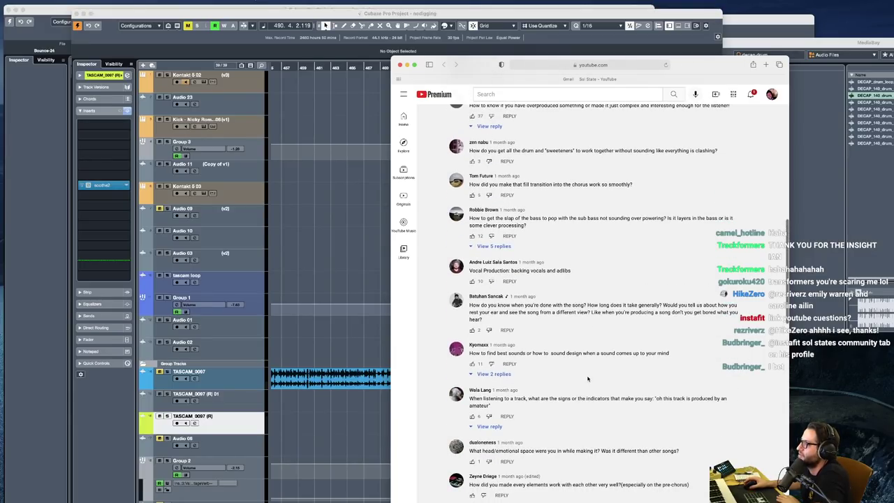
pyautogui.scroll(-3, 587, 371)
pyautogui.scroll(-3, 587, 365)
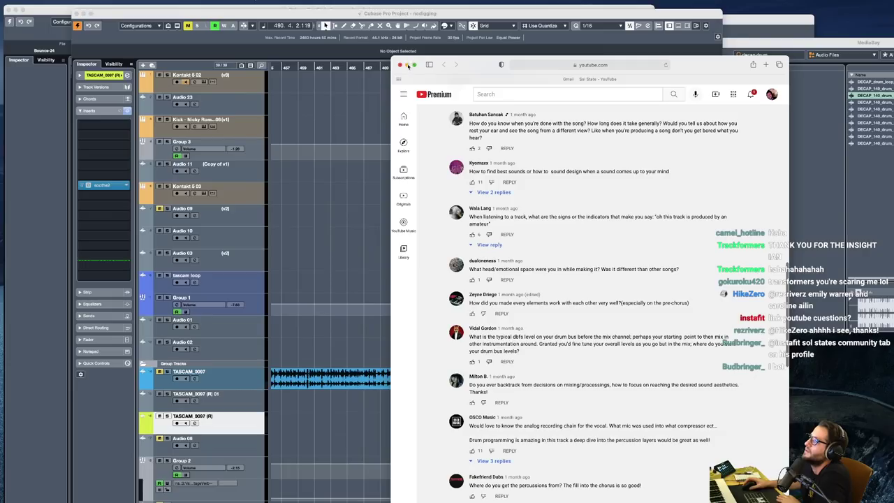
pyautogui.click(399, 65)
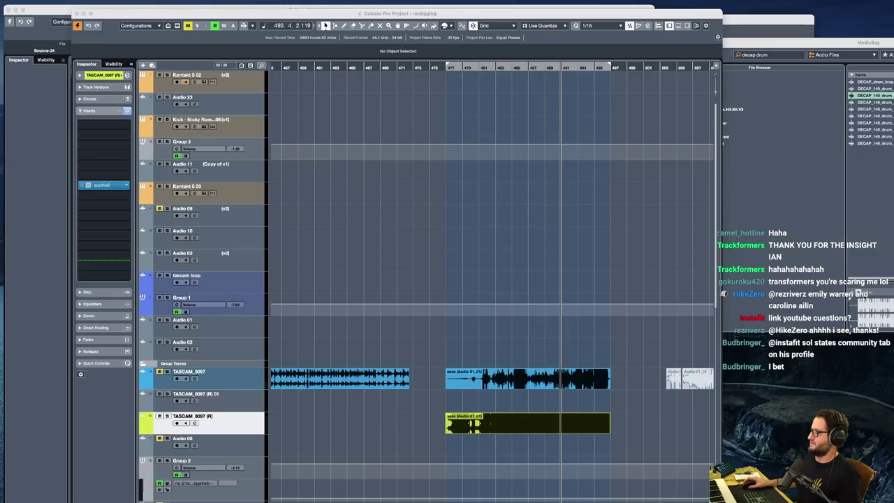
# Find the earlier TASCAM recordings around bars 170 to 200, audition them with the TASCAM_0097 track soloed, and stop playback
pyautogui.hotkey('shift', 'f')
pyautogui.scroll(8, 392, 364)
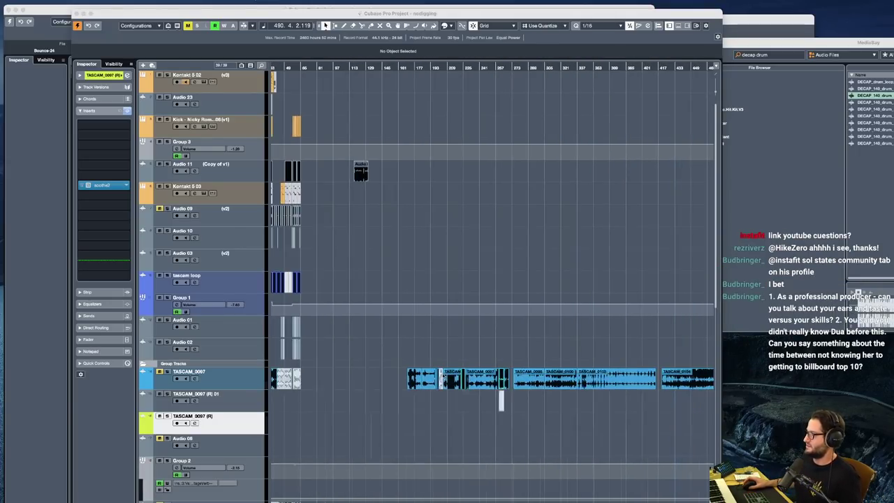
pyautogui.click(388, 363)
pyautogui.click(388, 362)
pyautogui.press('space')
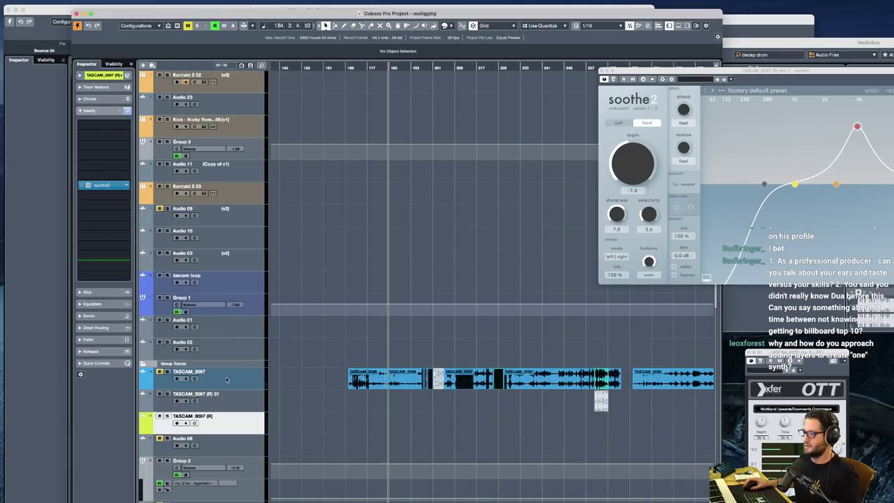
pyautogui.click(167, 372)
pyautogui.scroll(3, 447, 375)
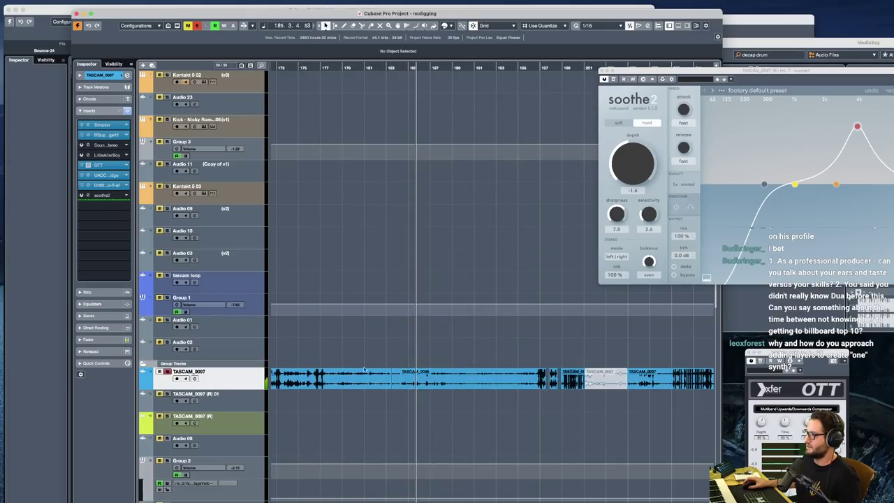
pyautogui.click(339, 366)
pyautogui.hscroll(-3, 348, 373)
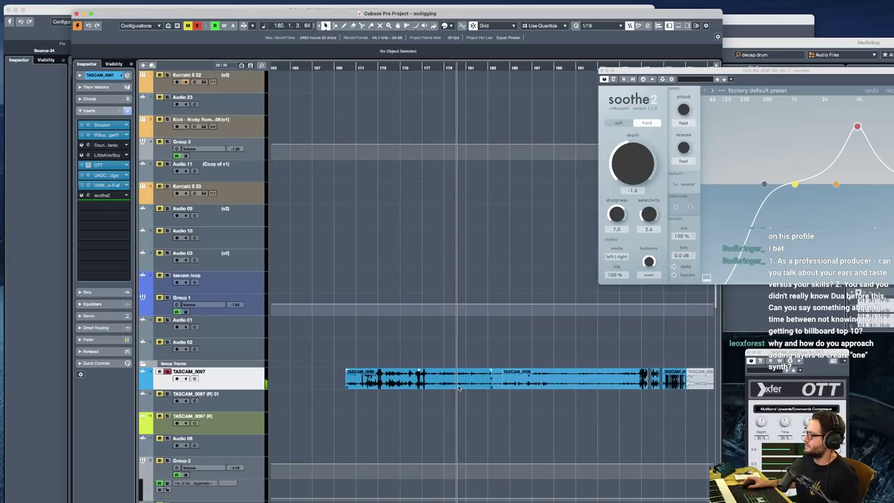
pyautogui.press('space')
pyautogui.scroll(-3, 491, 381)
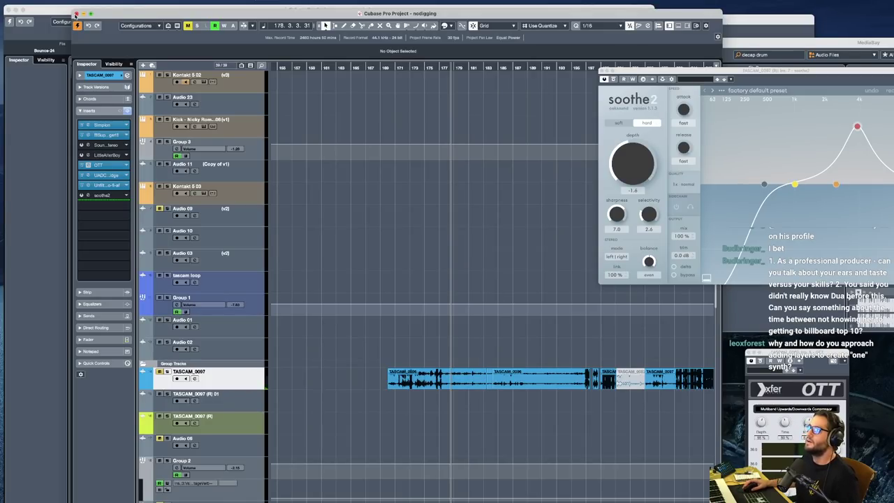
# Close the nodigging project without saving it
pyautogui.click(77, 14)
pyautogui.click(534, 185)
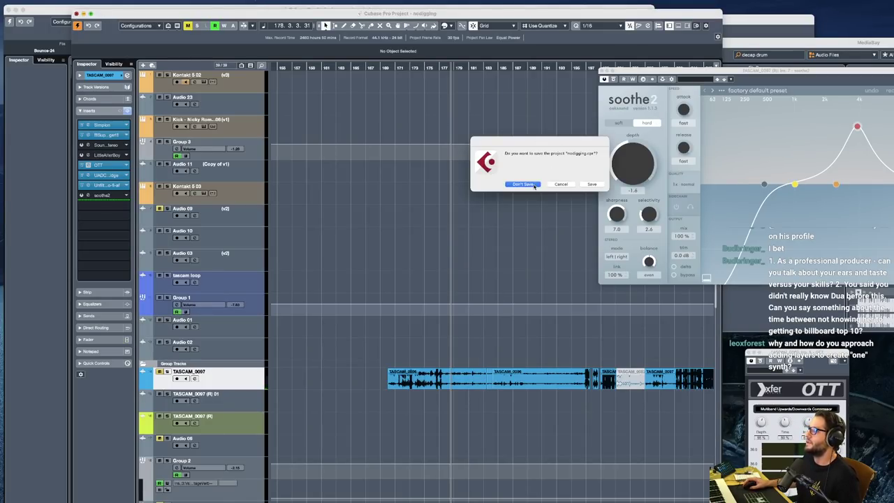
pyautogui.click(534, 185)
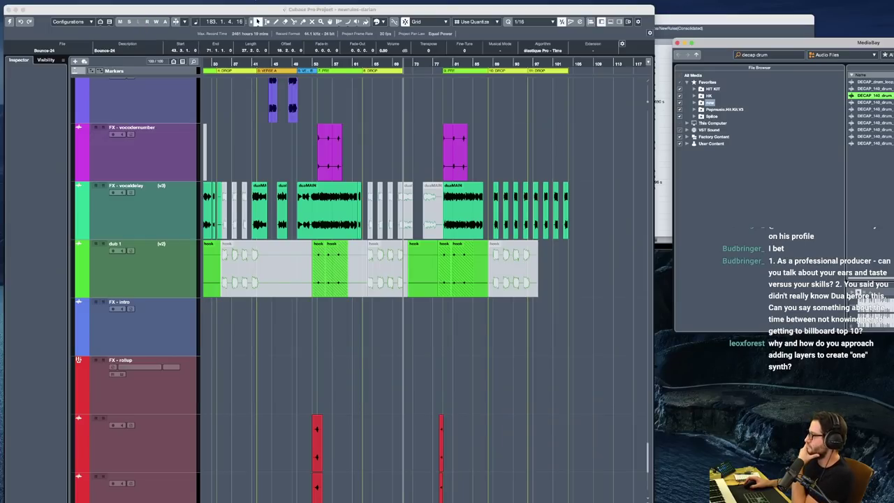
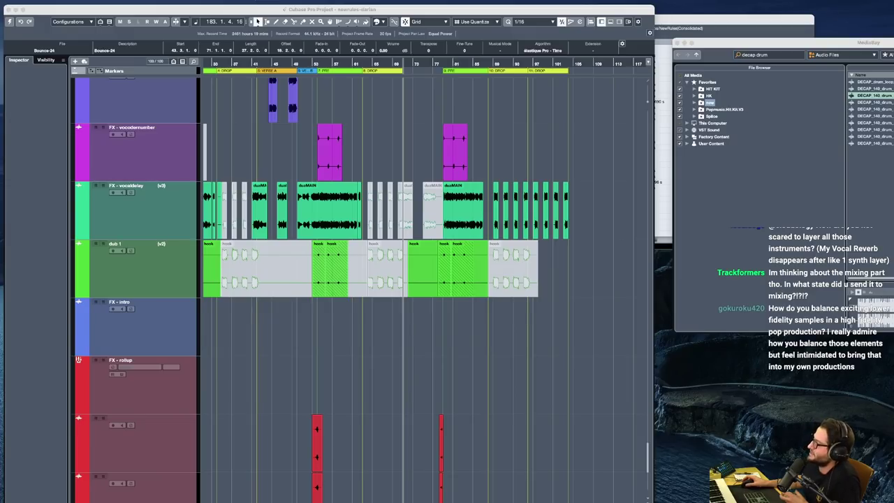
# Return to the newrules-darian project, reactivate it, and place the playback cursor at the FX - vocodernumber clip in the 7-PRE section
pyautogui.click(364, 336)
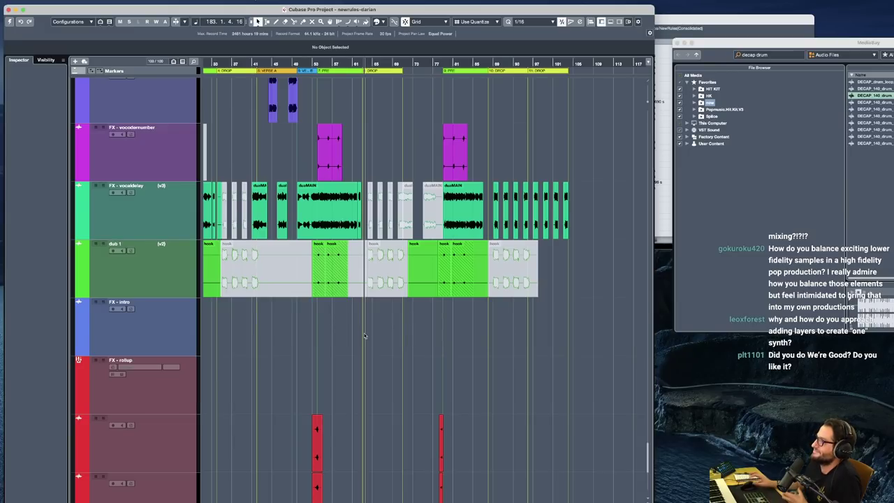
pyautogui.press('F3')
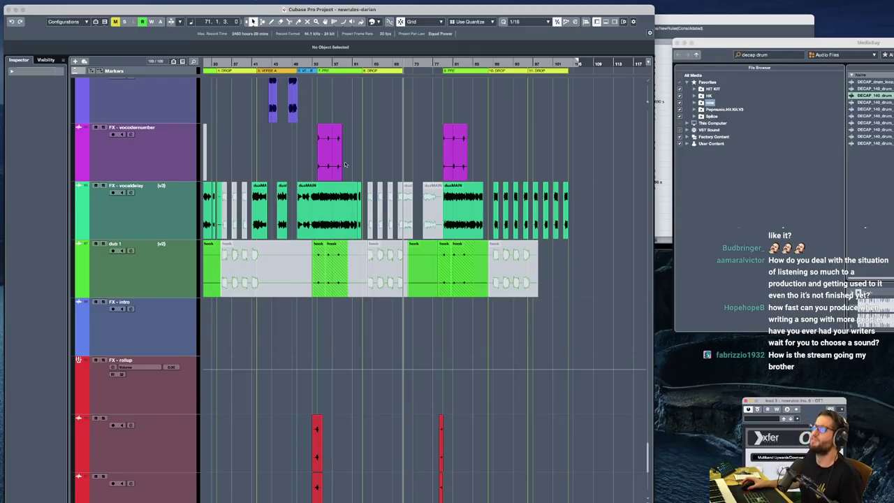
pyautogui.click(329, 118)
pyautogui.hscroll(-3, 349, 163)
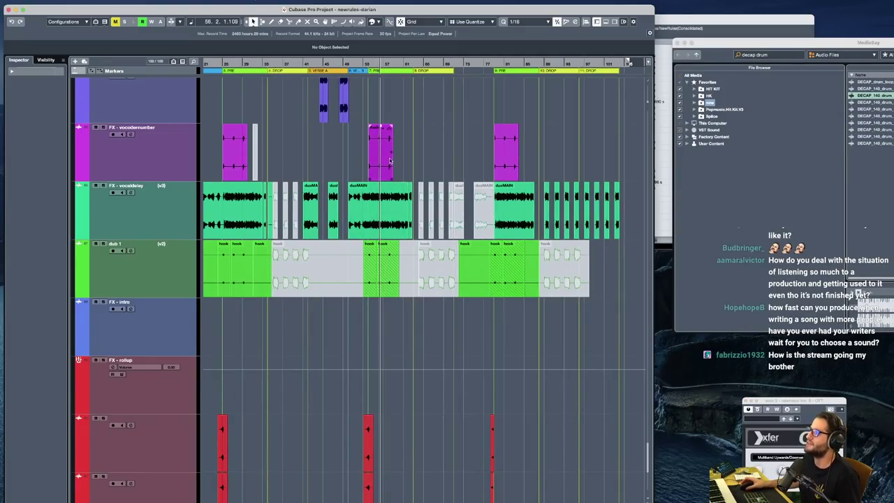
# Play the song across the start of the 8-DROP section, look over the FX - intro and FX - rollup tracks, and stop playback
pyautogui.click(416, 135)
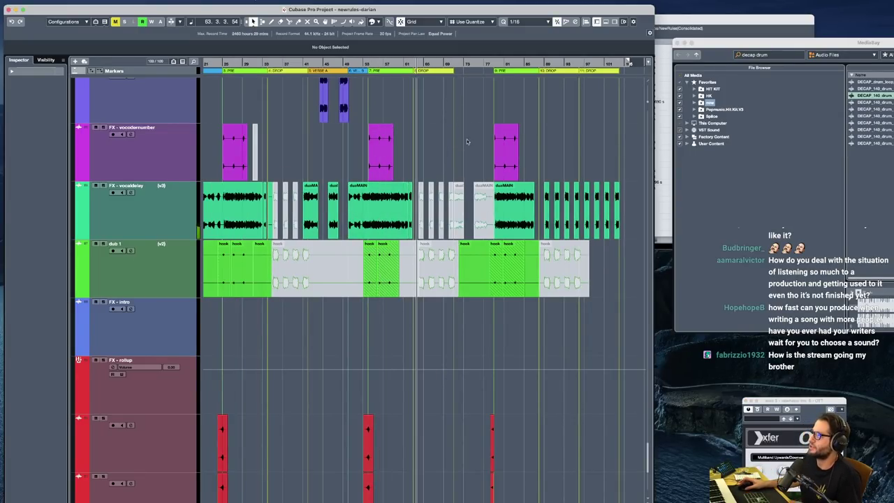
pyautogui.scroll(-2, 492, 274)
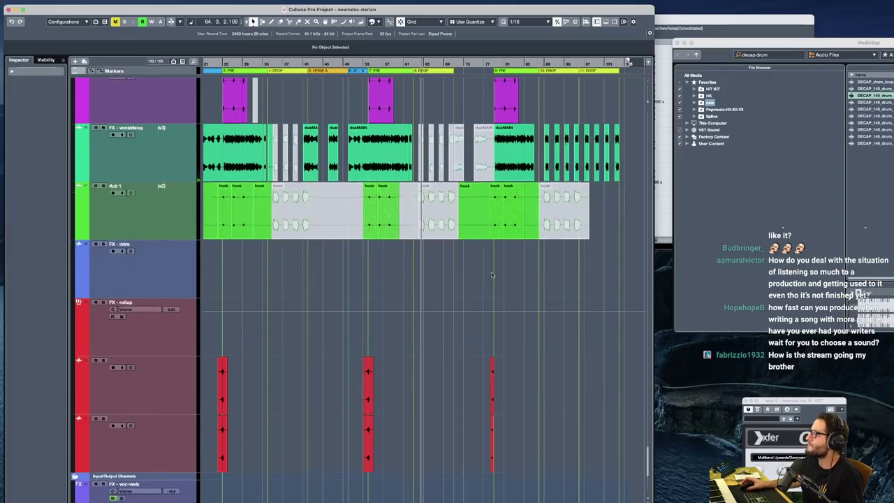
pyautogui.scroll(-5, 492, 277)
pyautogui.press('space')
pyautogui.hscroll(3, 504, 237)
pyautogui.scroll(4, 518, 225)
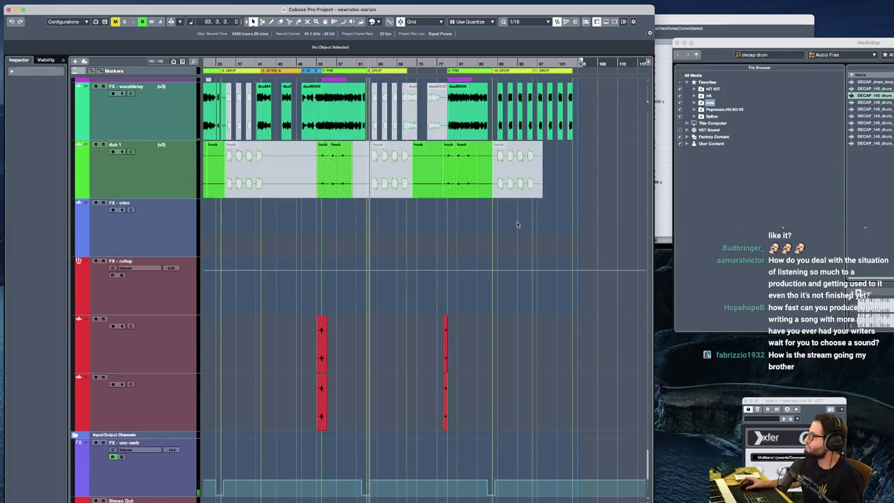
# Place the playback cursor at bar 62.4.2, just before the 8-DROP marker, and close the floating OTT plugin window
pyautogui.press('super+Tab')
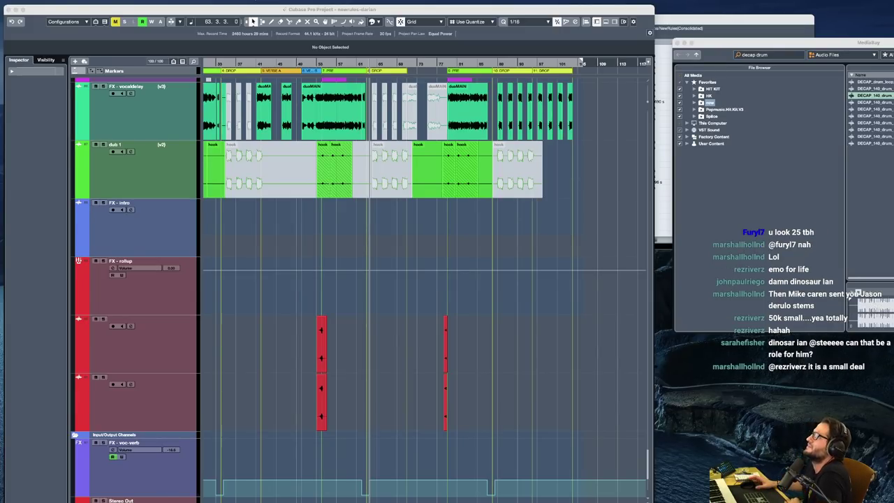
pyautogui.click(366, 64)
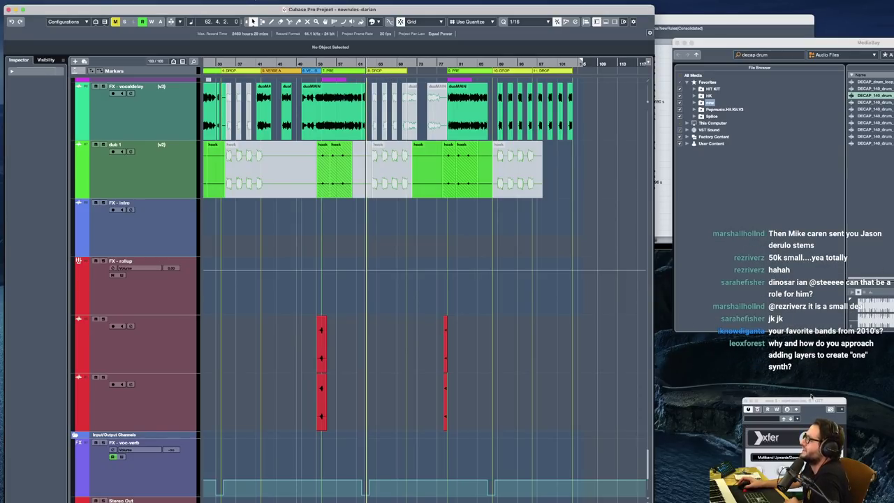
pyautogui.click(748, 401)
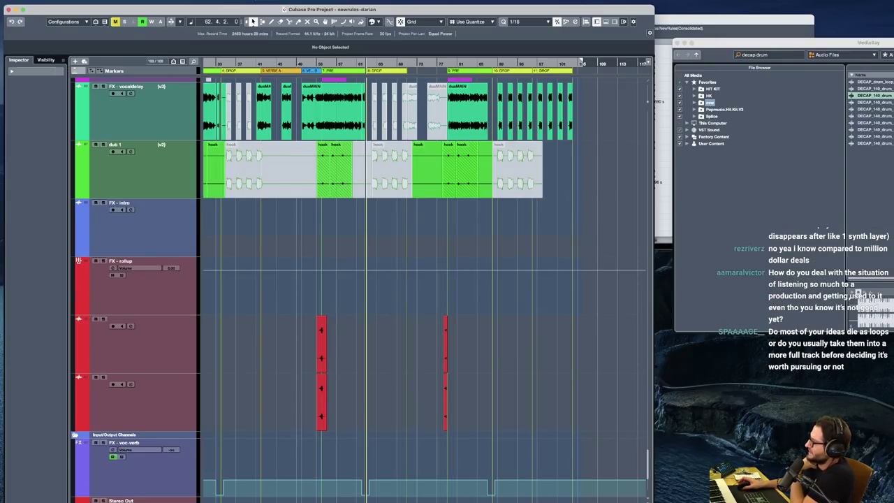
# Render the duaMAIN clip before the 8-DROP section on the FX - vocaldelay track in place, and undo the render
pyautogui.click(345, 114)
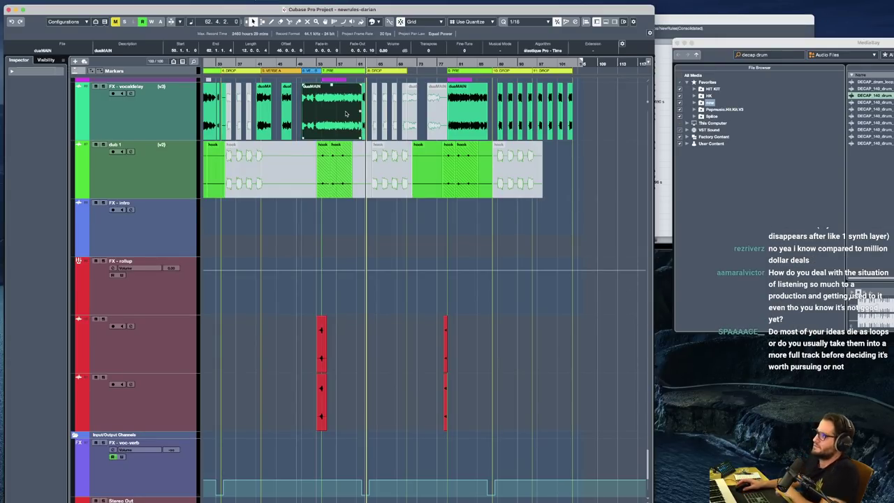
pyautogui.hotkey('alt', 'r')
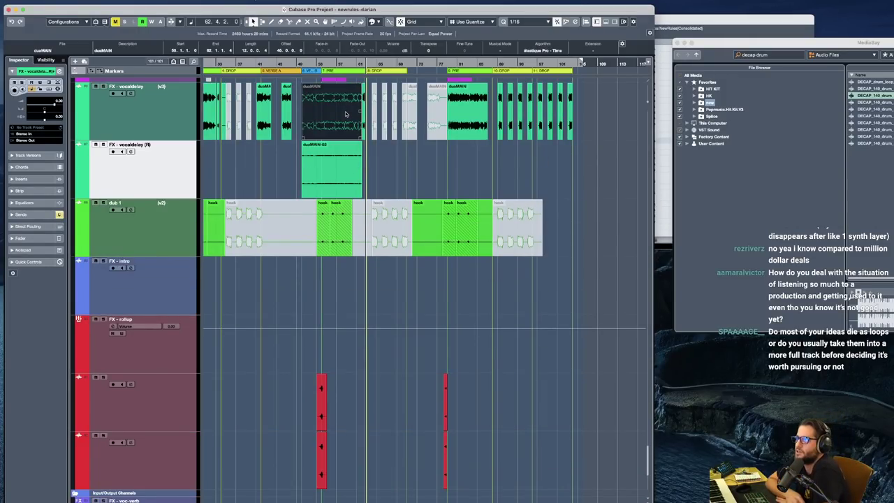
pyautogui.hotkey('ctrl', 'z')
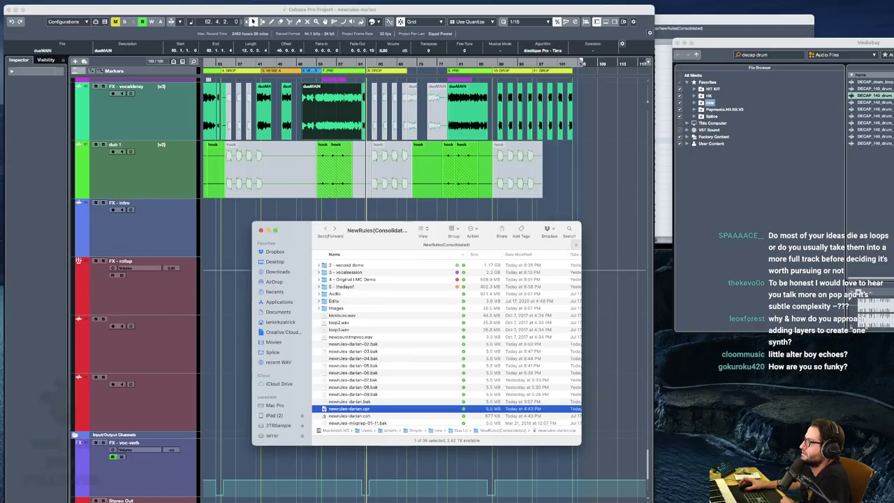
# Switch to Finder, move the NewRules folder window out of view, bring in the Bounce_CPR_REF window, and sort its files by size
pyautogui.moveTo(384, 228); pyautogui.dragTo(0, 457)
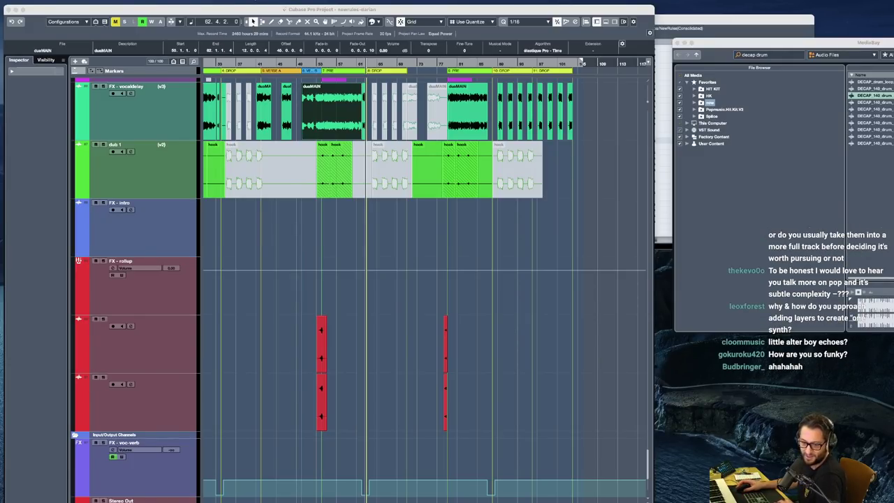
pyautogui.moveTo(186, 295); pyautogui.dragTo(316, 222)
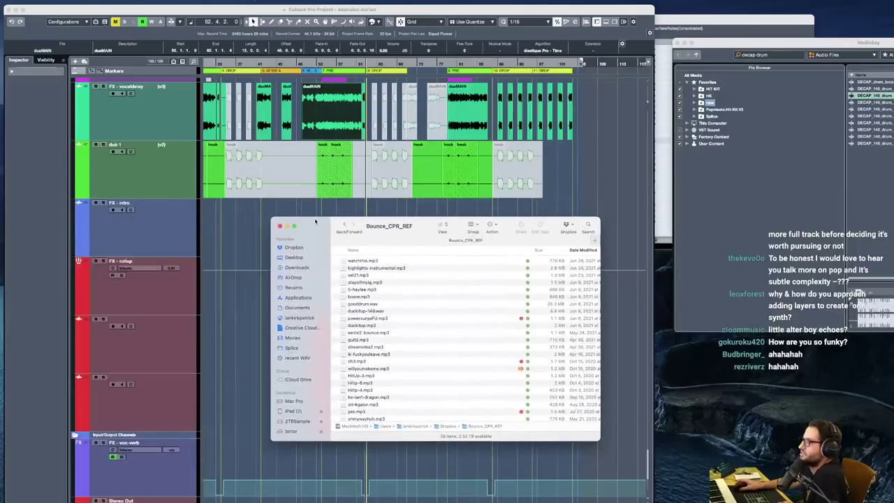
pyautogui.click(541, 250)
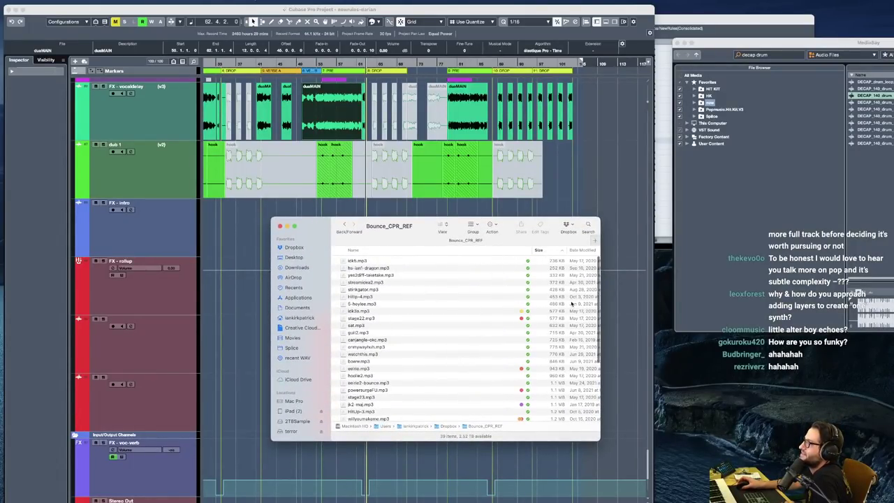
# Preview hs-ian1-dragon.mp3 and yes2diff-taketake.mp3 in the Bounce_CPR_REF folder, moving the preview window clear of the file list
pyautogui.click(374, 268)
pyautogui.press('space')
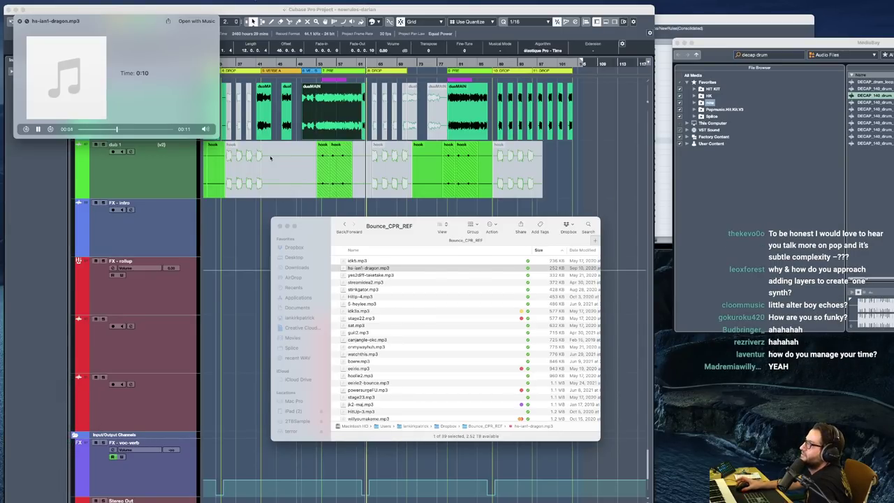
pyautogui.press('space')
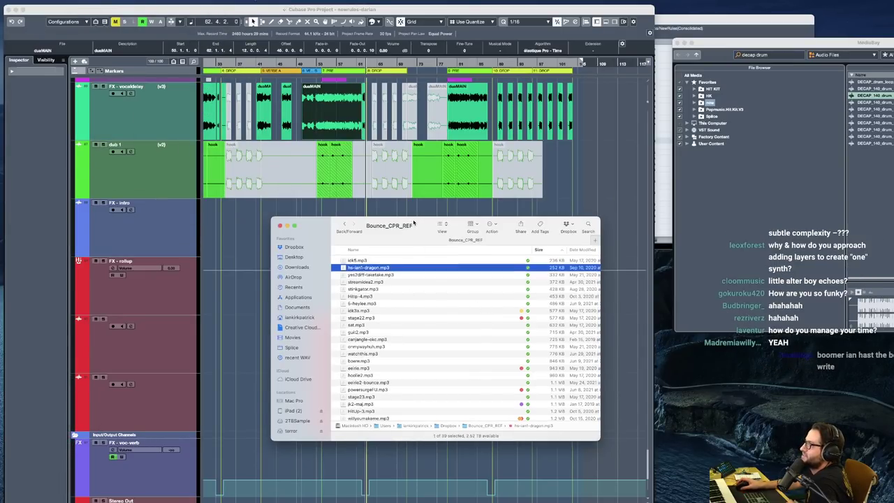
pyautogui.press('Down')
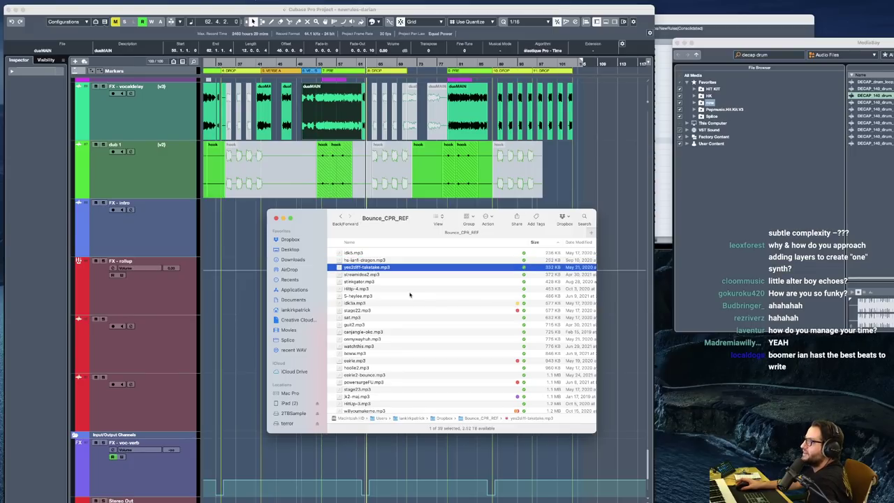
pyautogui.press('space')
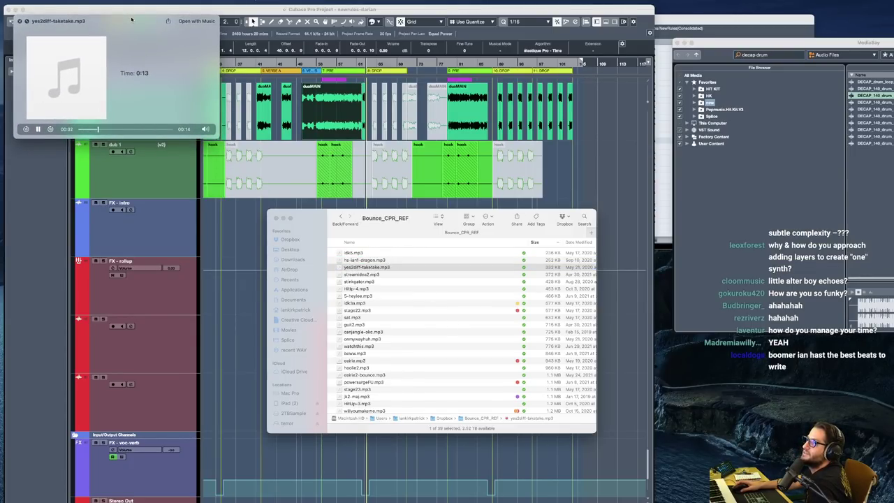
pyautogui.moveTo(131, 21); pyautogui.dragTo(596, 79)
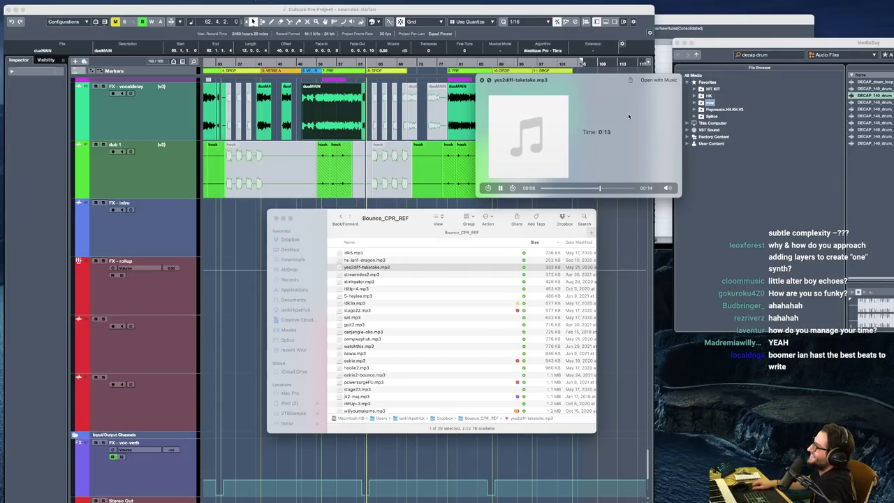
pyautogui.press('space')
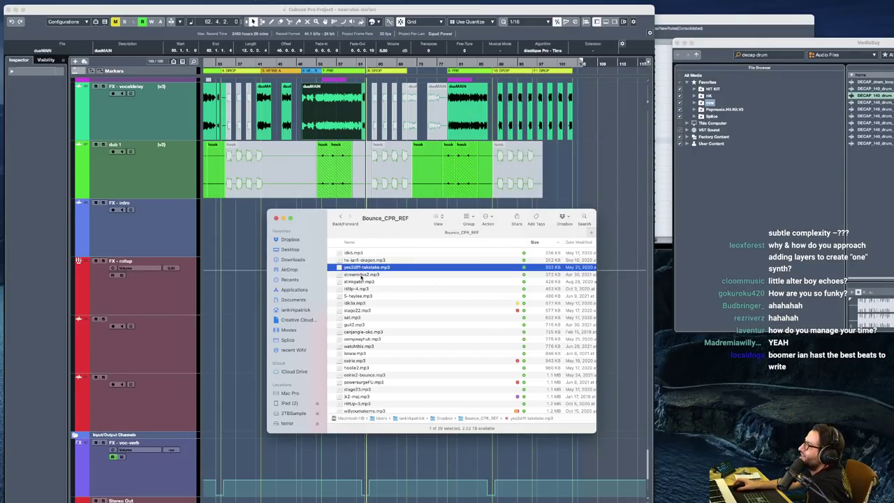
# Preview streamidea2.mp3 briefly and stinkgator.mp3 at length, skipping to around the middle of the latter
pyautogui.click(390, 274)
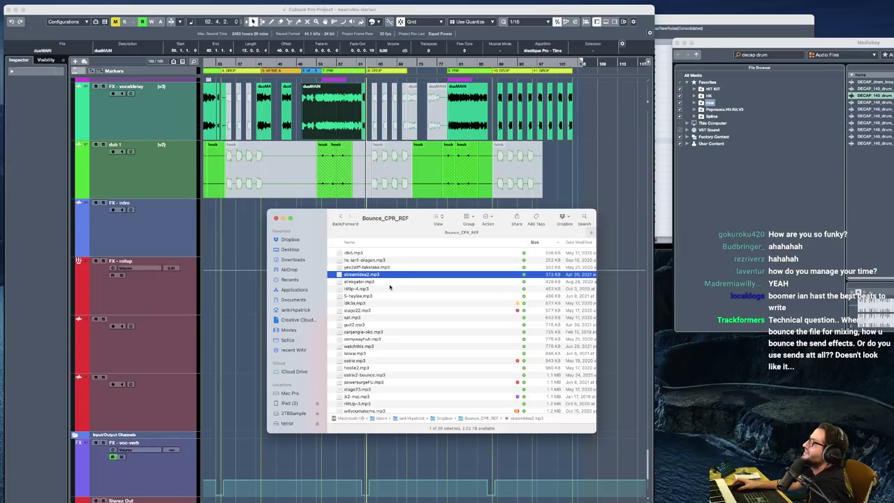
pyautogui.press('space')
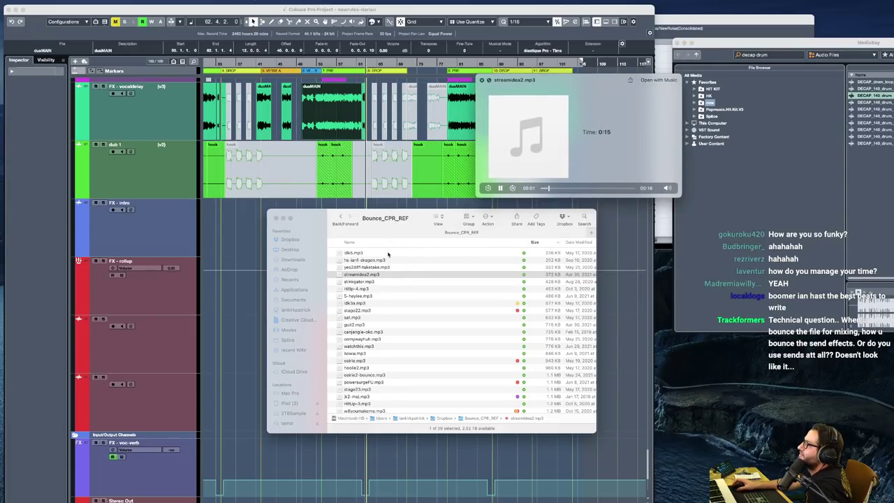
pyautogui.press('space')
pyautogui.click(481, 281)
pyautogui.press('space')
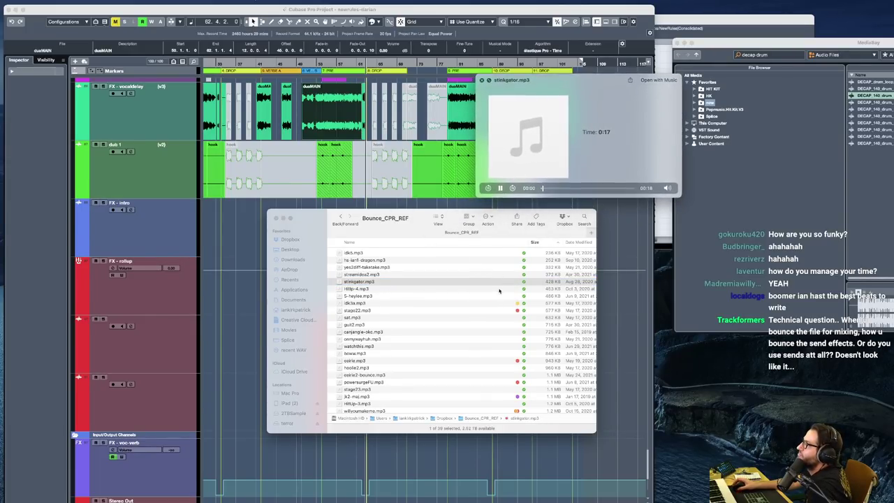
pyautogui.click(591, 189)
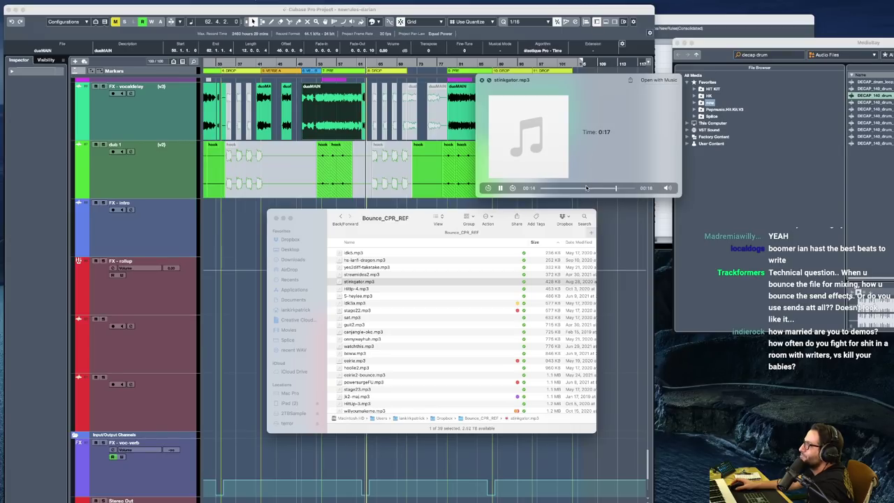
pyautogui.press('space')
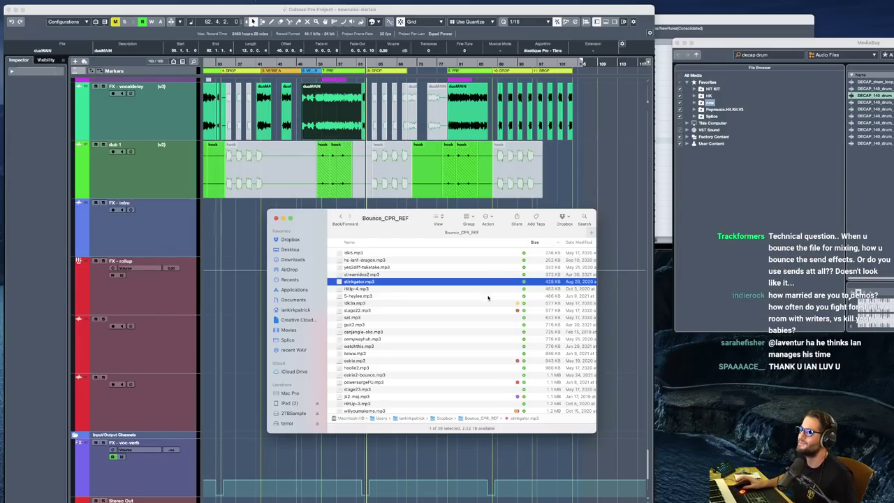
# Preview Hitip-4.mp3 and 5-heylee.mp3 briefly, closing each preview
pyautogui.click(360, 288)
pyautogui.press('space')
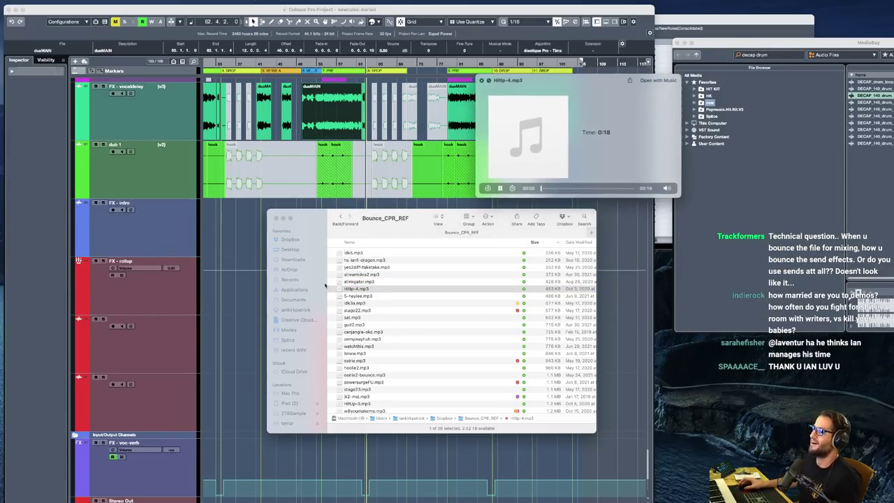
pyautogui.press('space')
pyautogui.click(360, 297)
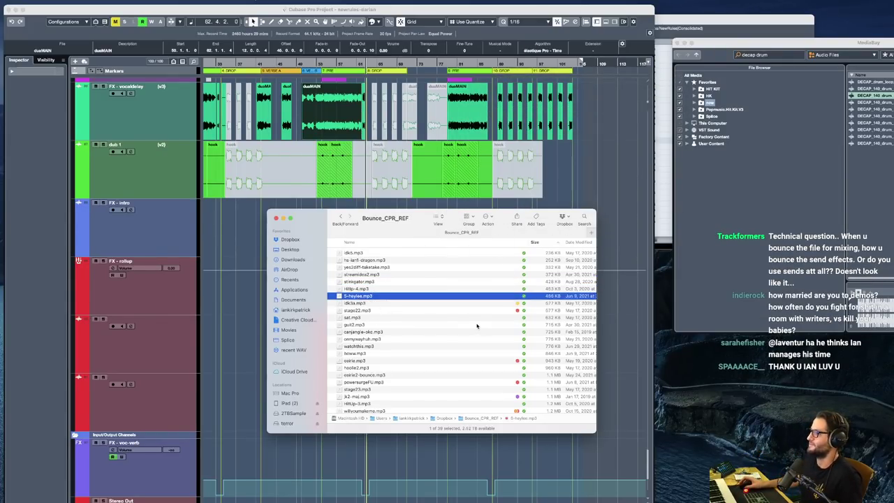
pyautogui.press('space')
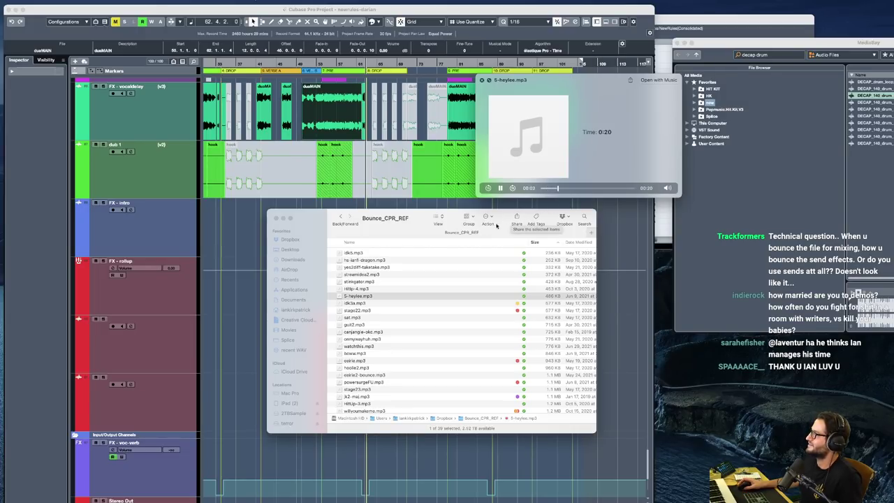
pyautogui.press('space')
# Preview idk3a.mp3 and stage22.mp3 briefly, closing each preview
pyautogui.click(359, 303)
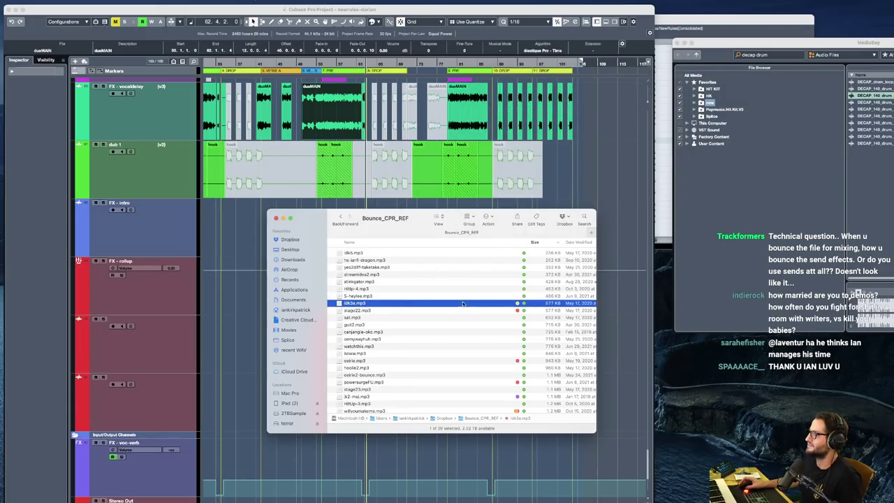
pyautogui.press('space')
pyautogui.press('space')
pyautogui.click(365, 310)
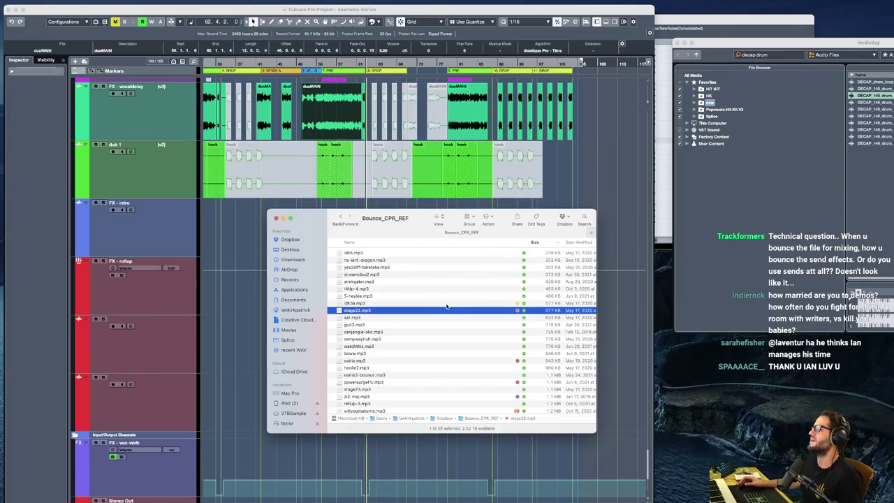
pyautogui.press('space')
pyautogui.press('space')
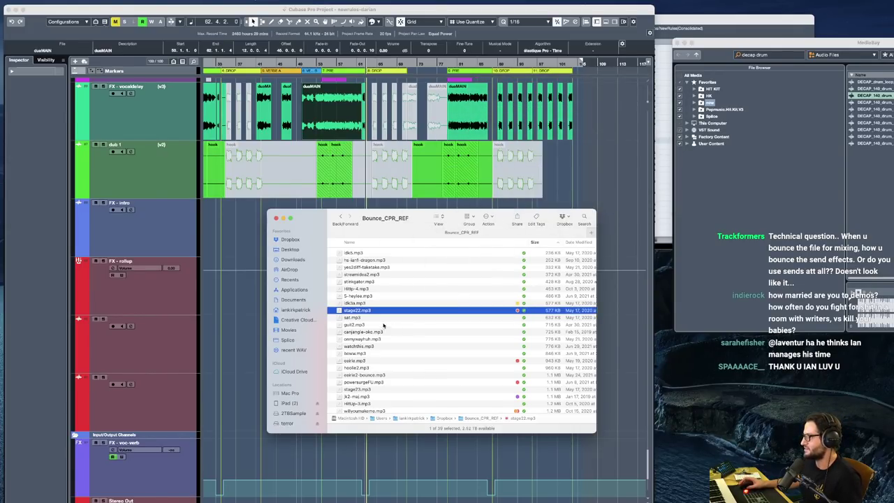
# Preview stage23.mp3 and stayoffmyig.mp3 among the larger files in the Bounce_CPR_REF folder, closing each preview
pyautogui.scroll(-5, 382, 378)
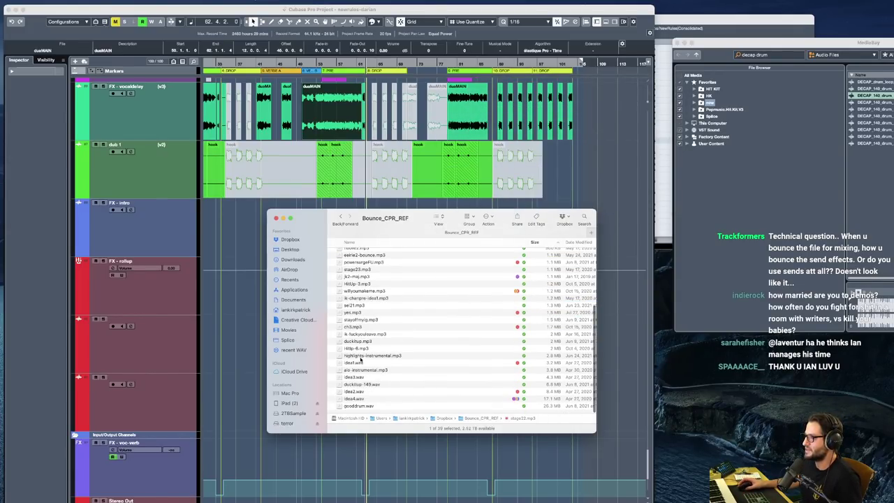
pyautogui.click(369, 269)
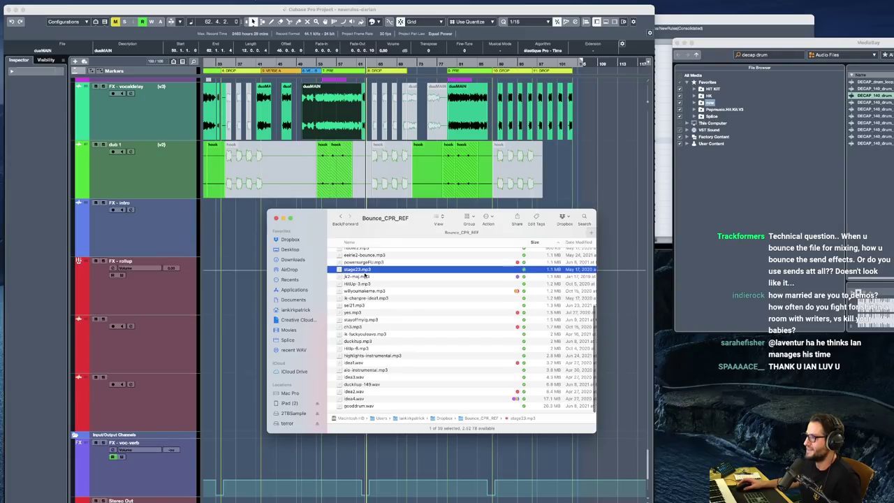
pyautogui.press('space')
pyautogui.press('space')
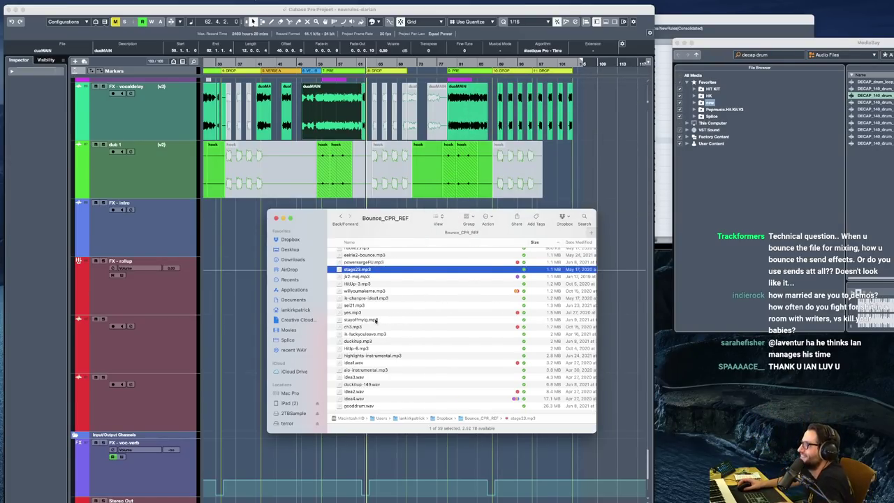
pyautogui.click(418, 319)
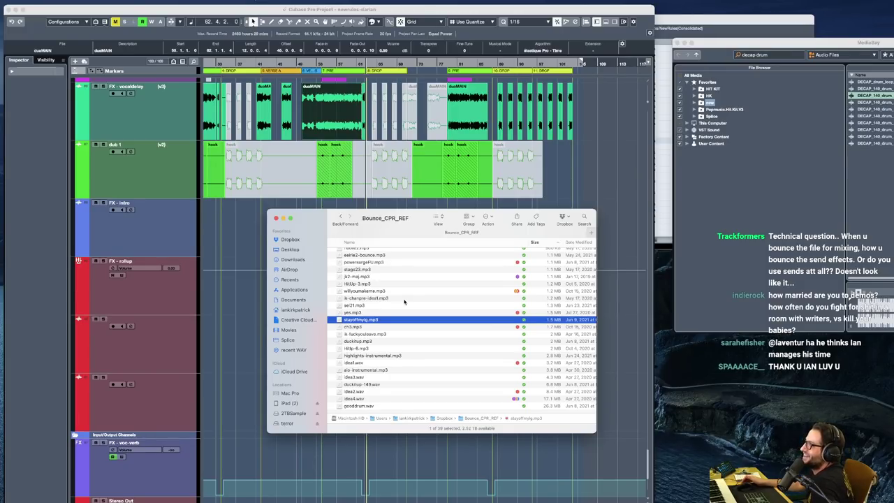
pyautogui.press('space')
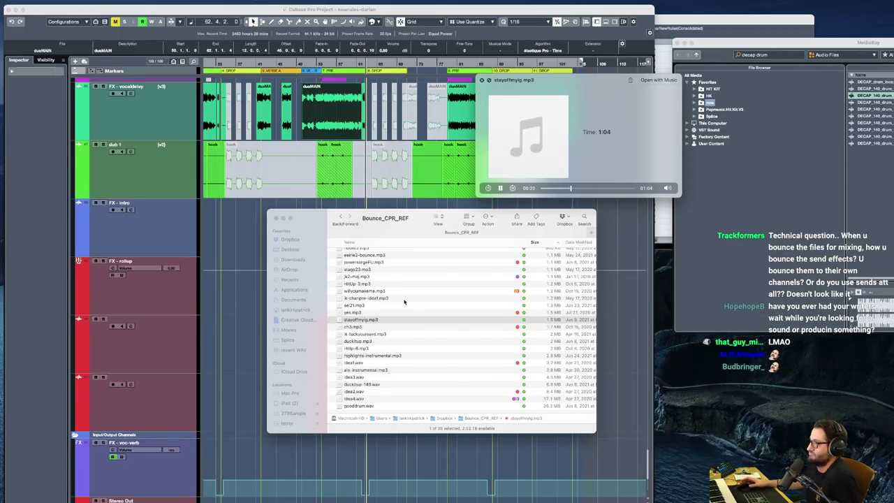
pyautogui.press('space')
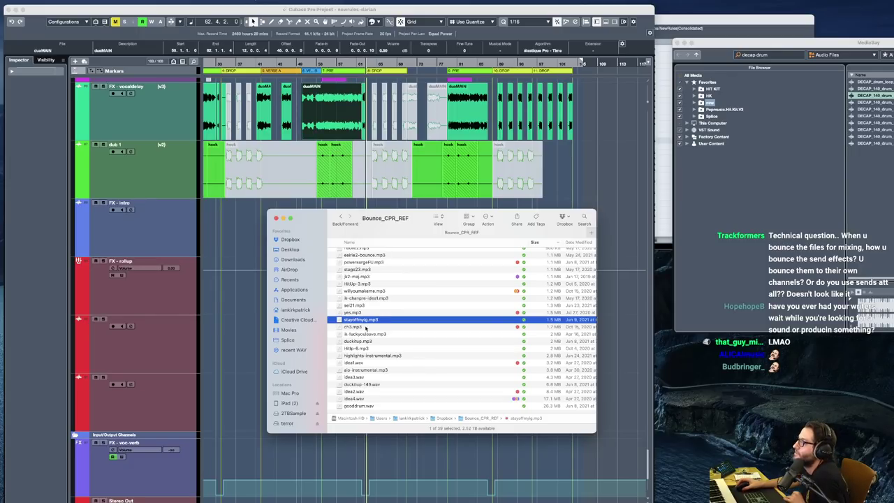
# Preview duckitup.mp3 briefly among the larger files and close the Bounce_CPR_REF folder window
pyautogui.press('Down')
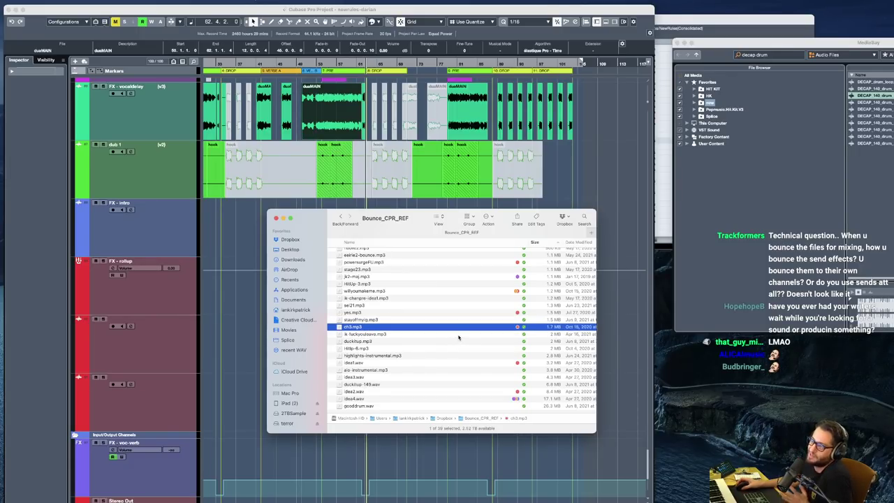
pyautogui.click(368, 343)
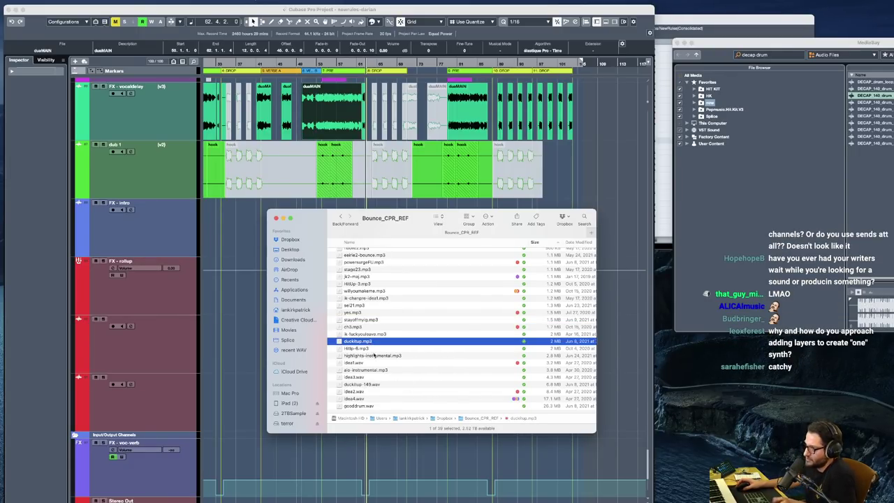
pyautogui.press('space')
pyautogui.press('space')
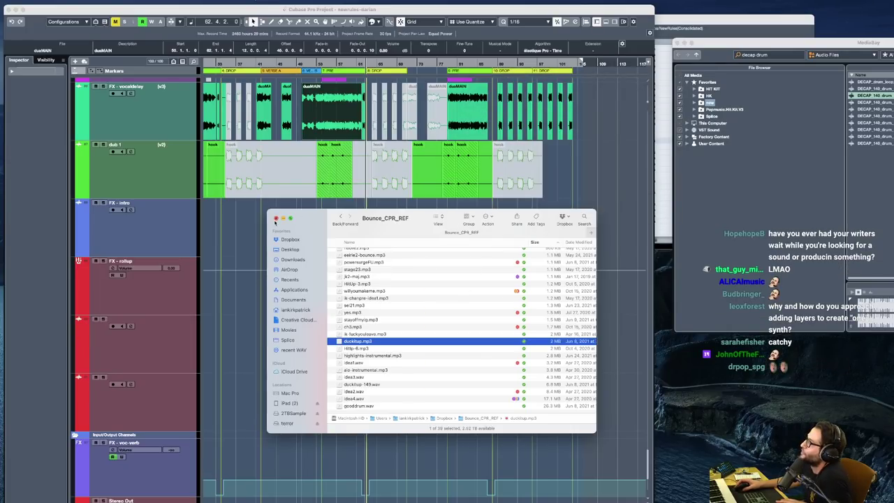
pyautogui.click(276, 219)
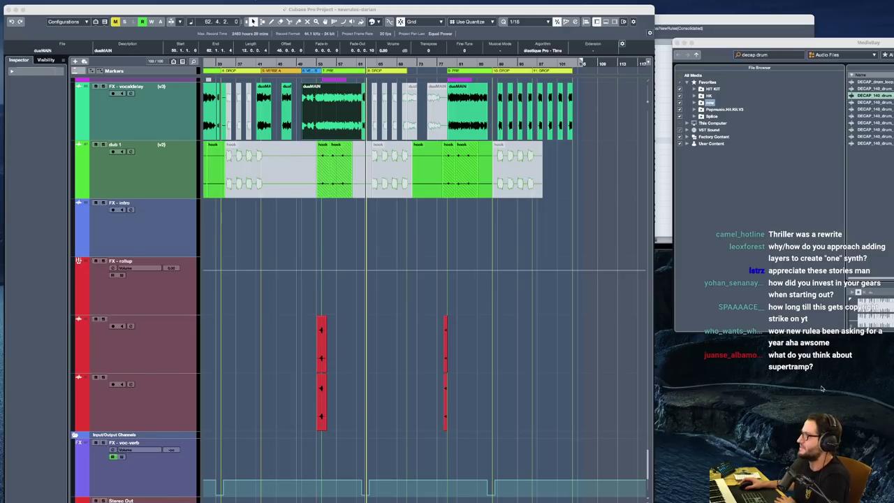
# Find the Pre-Horn group among the music tracks, solo it, and play its layers from just before bar 54 in the PRE section
pyautogui.scroll(-3, 385, 374)
pyautogui.scroll(10, 312, 325)
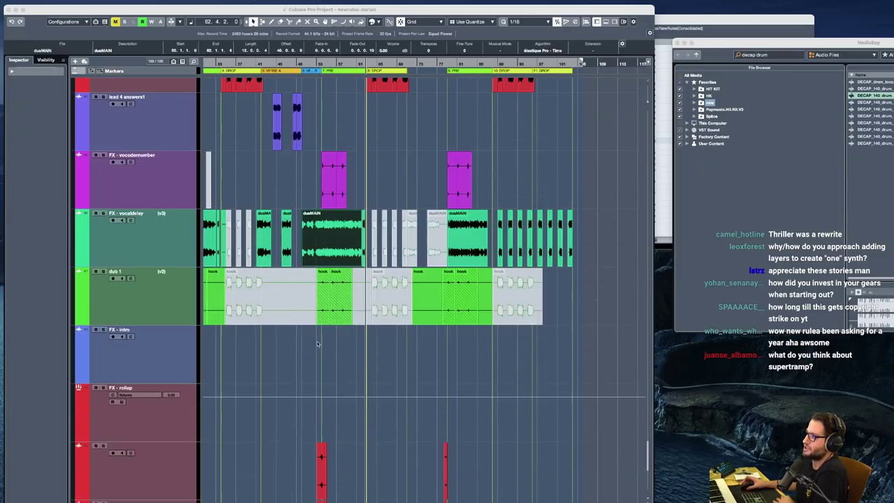
pyautogui.scroll(15, 312, 326)
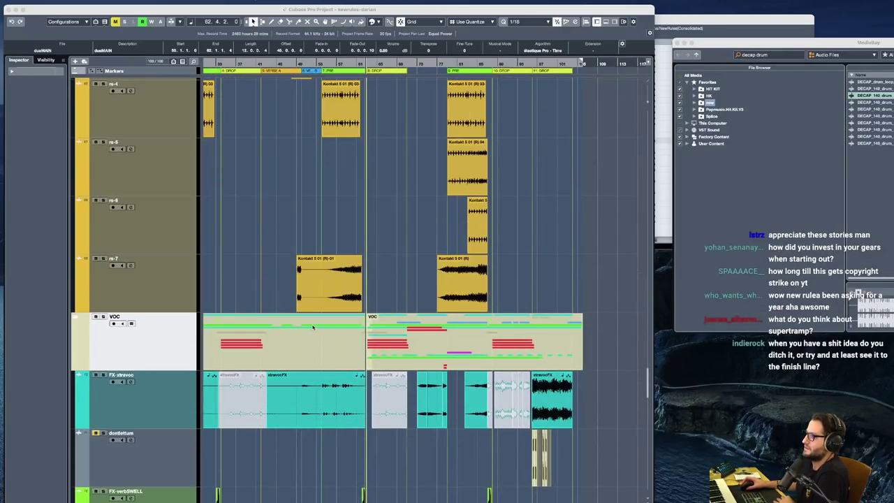
pyautogui.scroll(10, 317, 328)
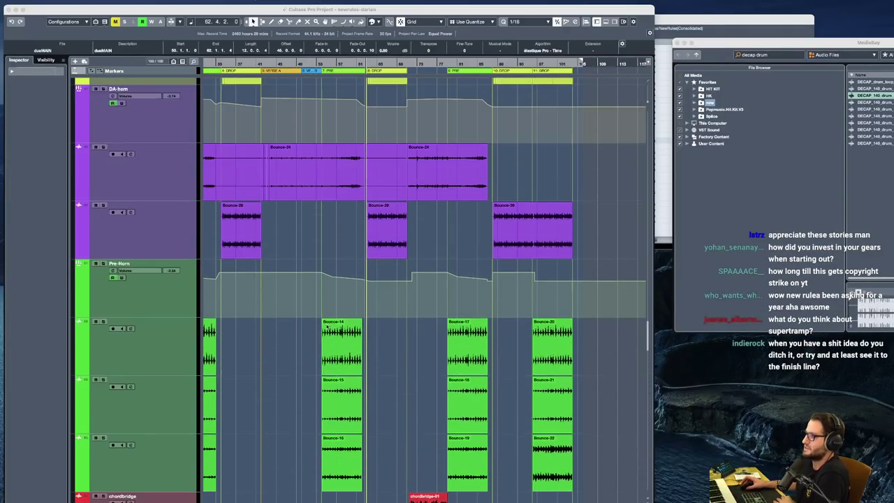
pyautogui.scroll(4, 323, 302)
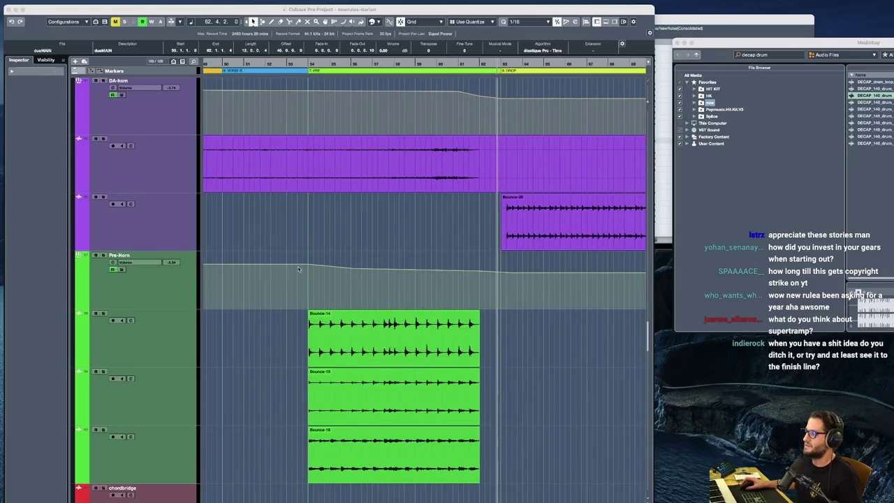
pyautogui.click(226, 302)
pyautogui.click(227, 302)
pyautogui.press('space')
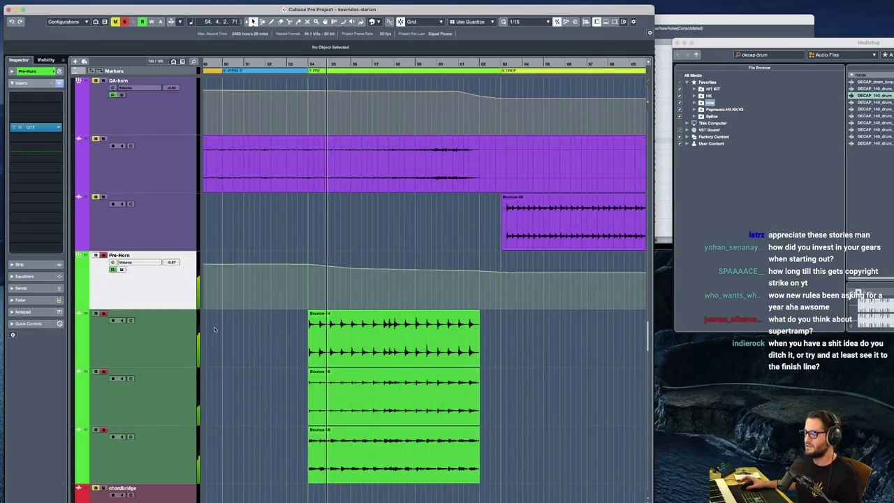
pyautogui.press('space')
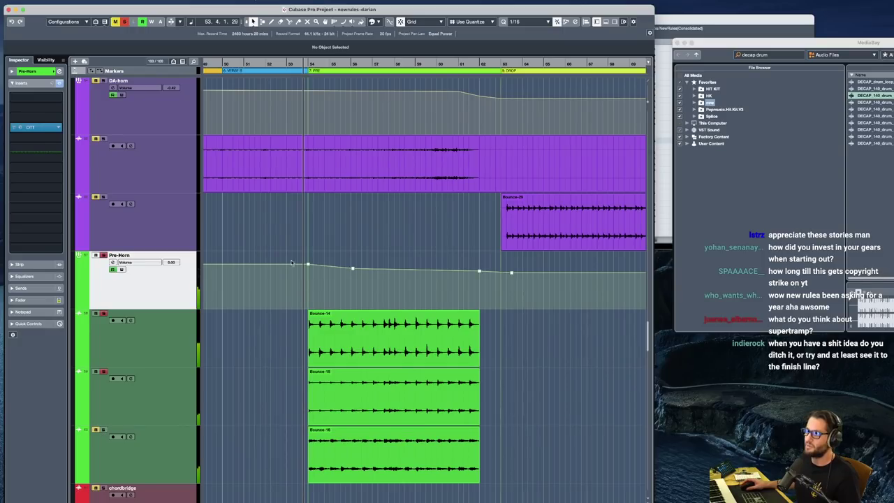
pyautogui.press('space')
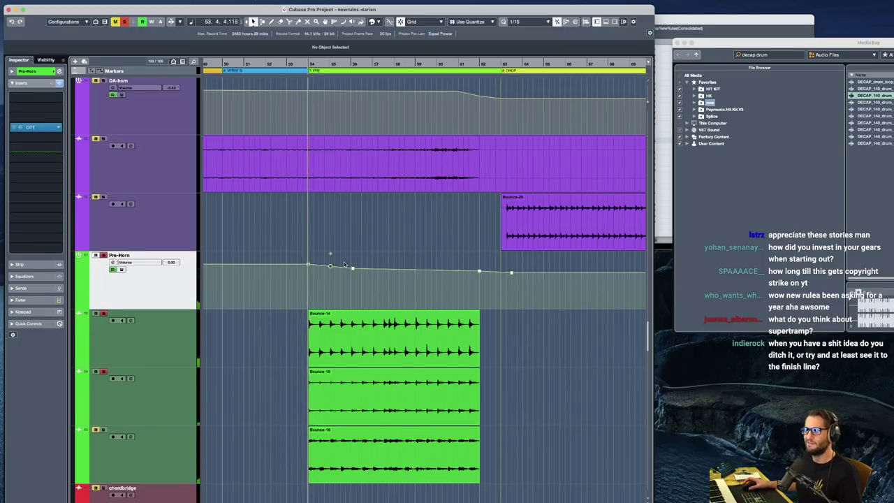
# Add the Bounce-16 layer to the Pre-Horn solo, clear the solo, and hear the full mix with that layer muted
pyautogui.click(104, 430)
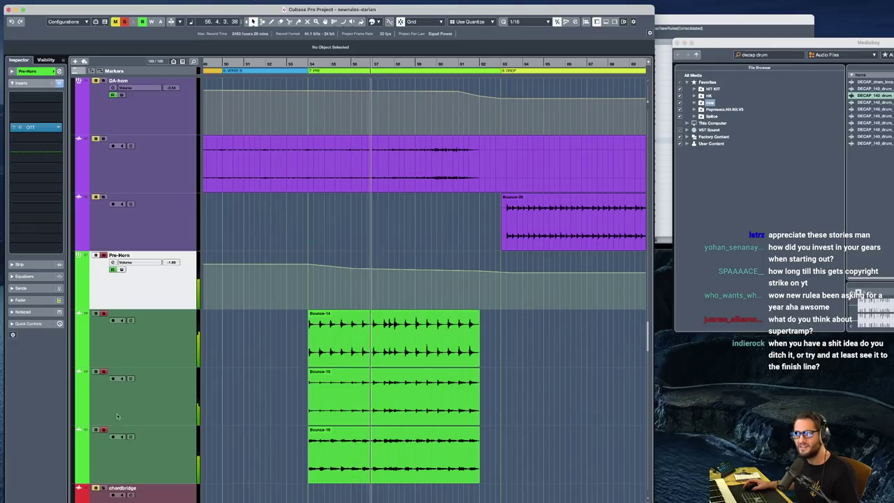
pyautogui.press('space')
pyautogui.click(104, 257)
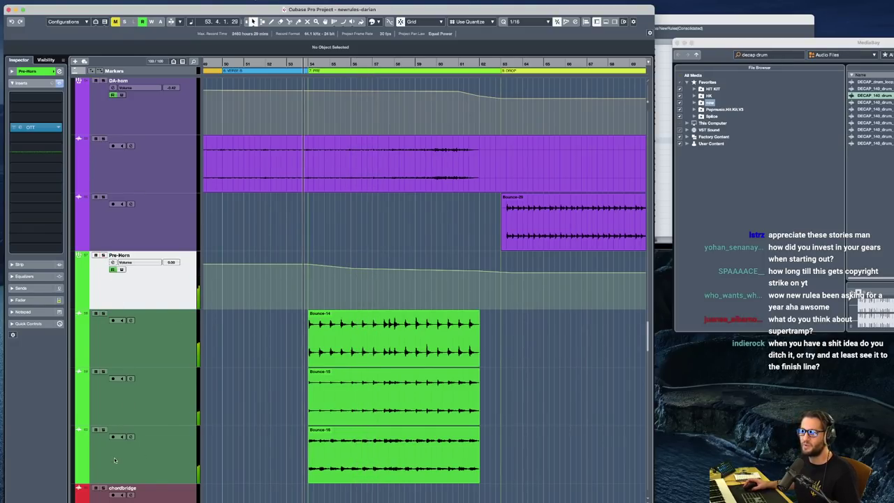
pyautogui.click(95, 430)
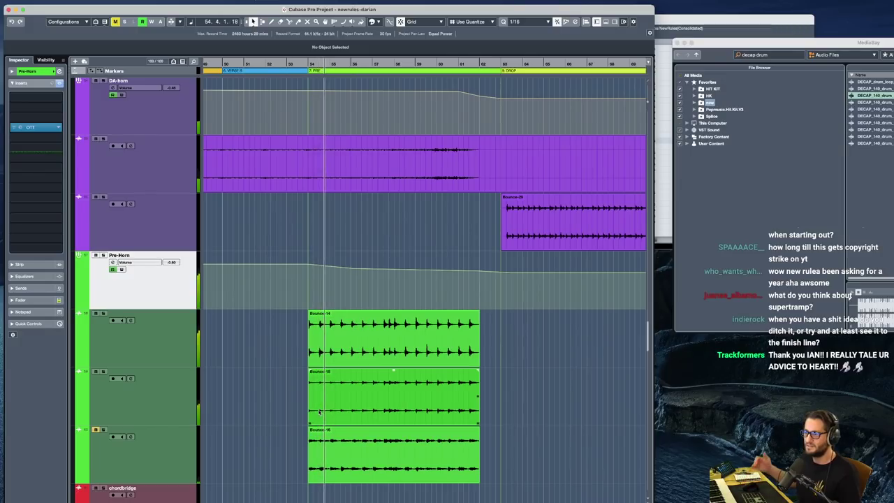
pyautogui.press('space')
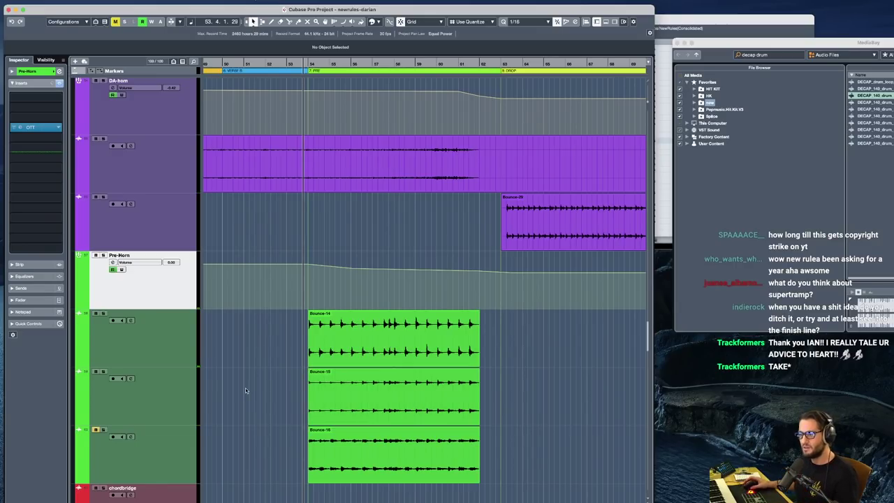
# Solo the Bounce-16 layer on its own from bar 54, and compare it with the full mix
pyautogui.click(170, 454)
pyautogui.click(311, 342)
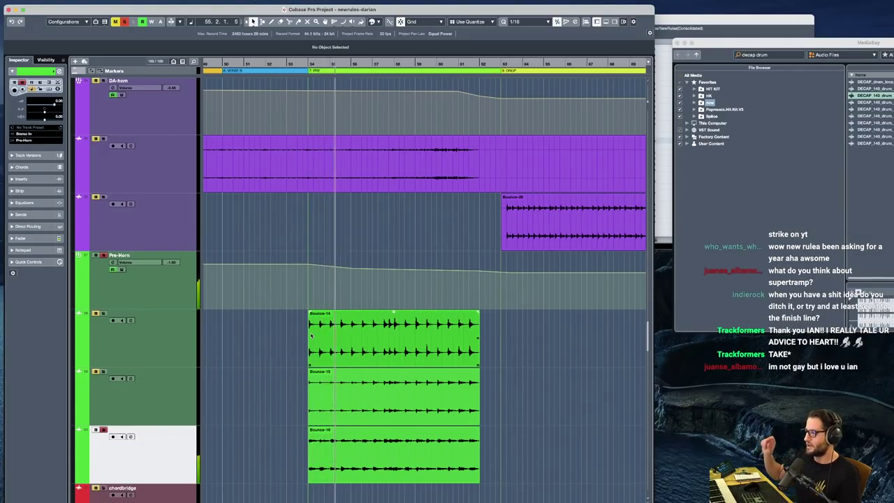
pyautogui.click(166, 306)
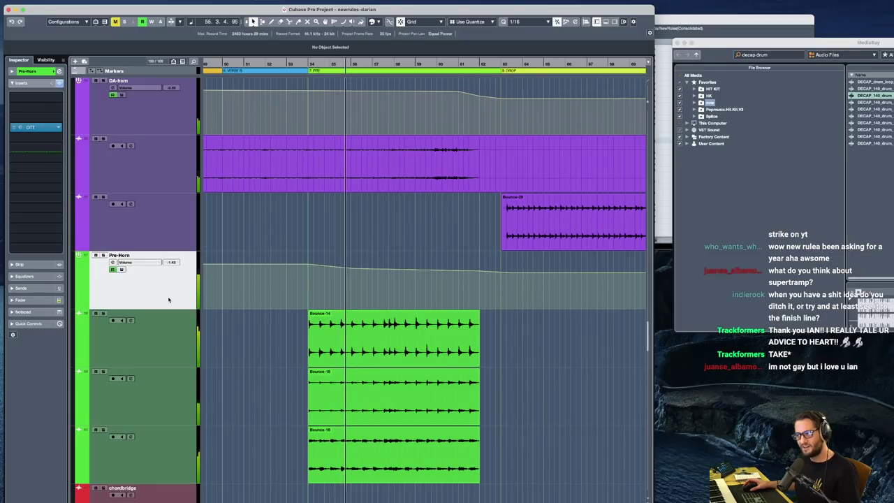
pyautogui.press('space')
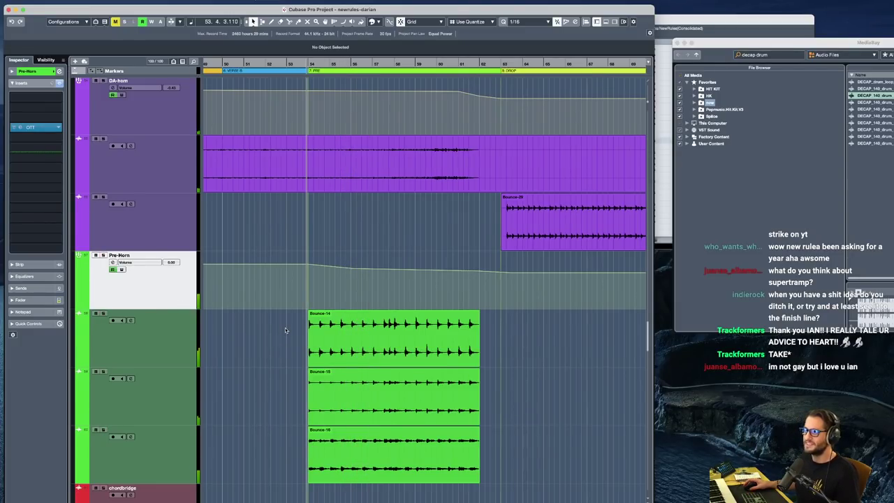
# Solo the three Pre-Horn layers, narrow the solo to Bounce-14 and to Bounce-15, and play each from just before bar 54
pyautogui.click(184, 330)
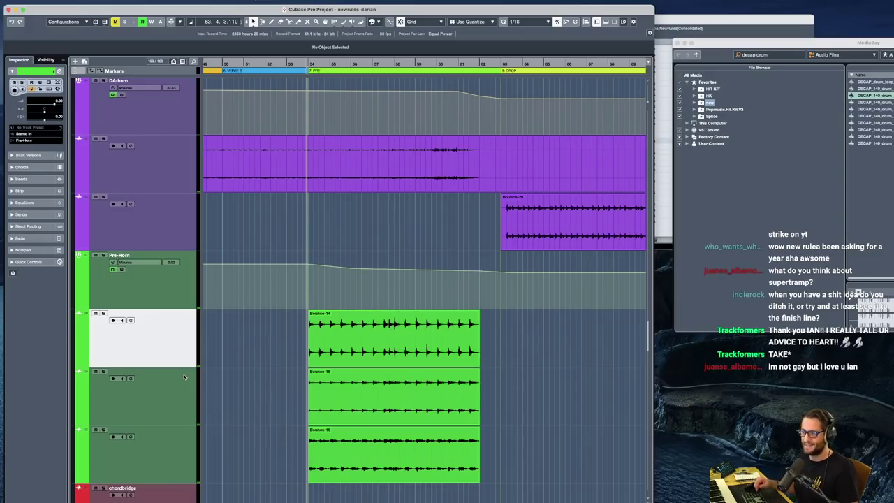
pyautogui.keyDown('shift'); pyautogui.click(186, 459); pyautogui.keyUp('shift')
pyautogui.press('s')
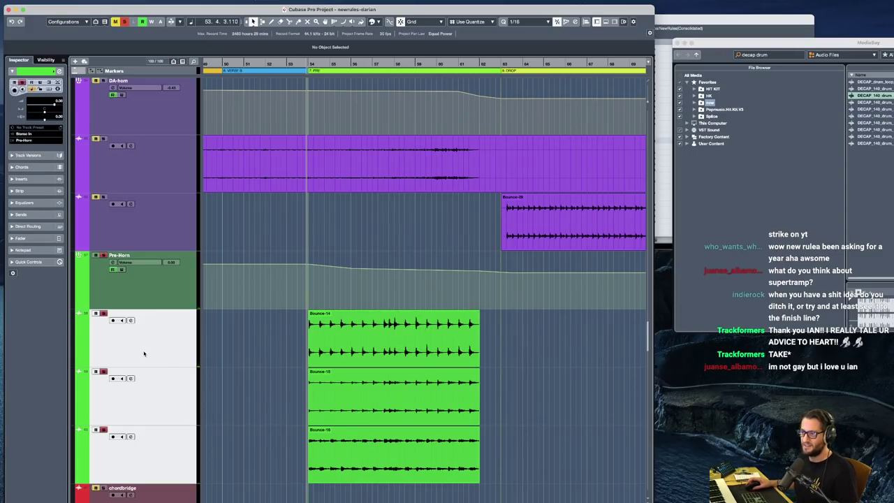
pyautogui.click(144, 354)
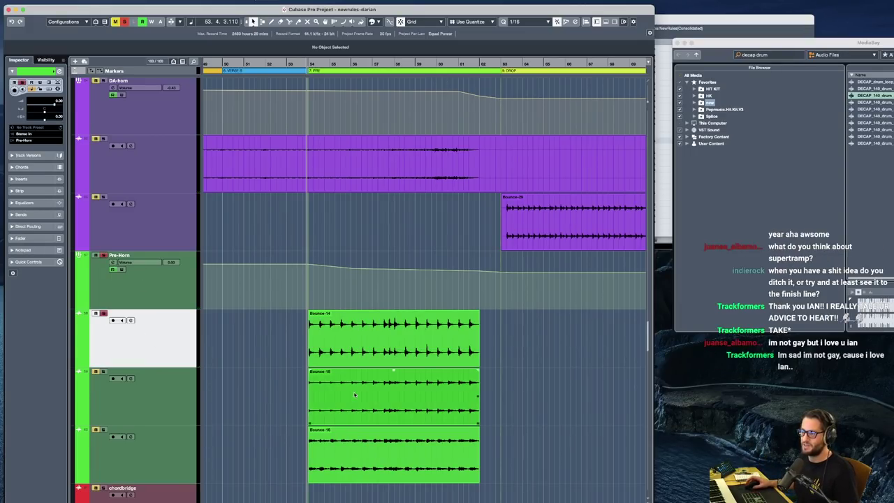
pyautogui.press('space')
pyautogui.click(220, 410)
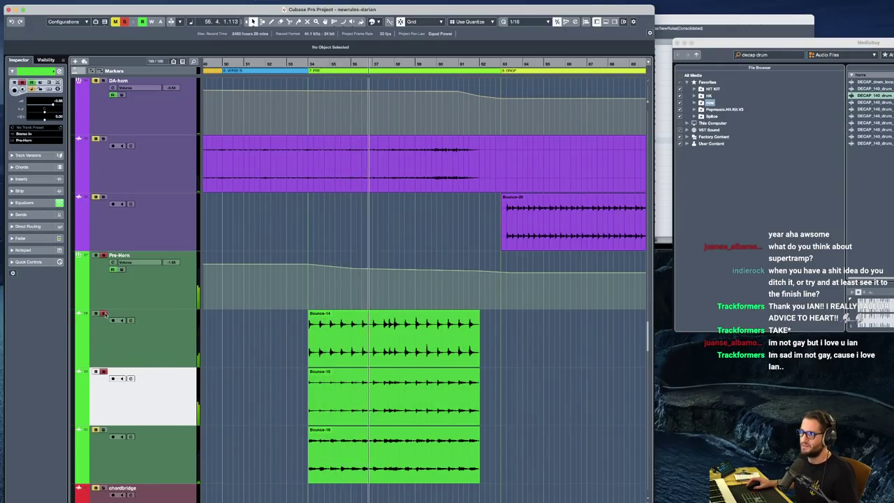
# Play all three Pre-Horn layers soloed together around bar 54, and clear the solo
pyautogui.press('space')
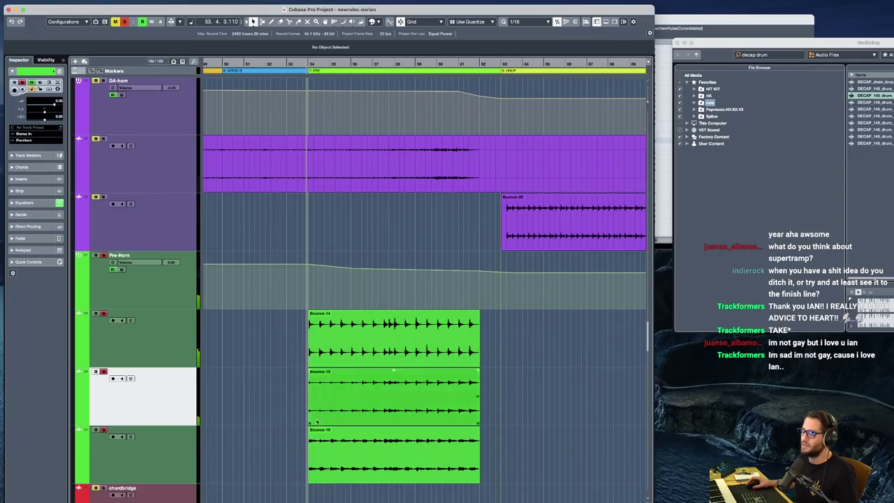
pyautogui.press('space')
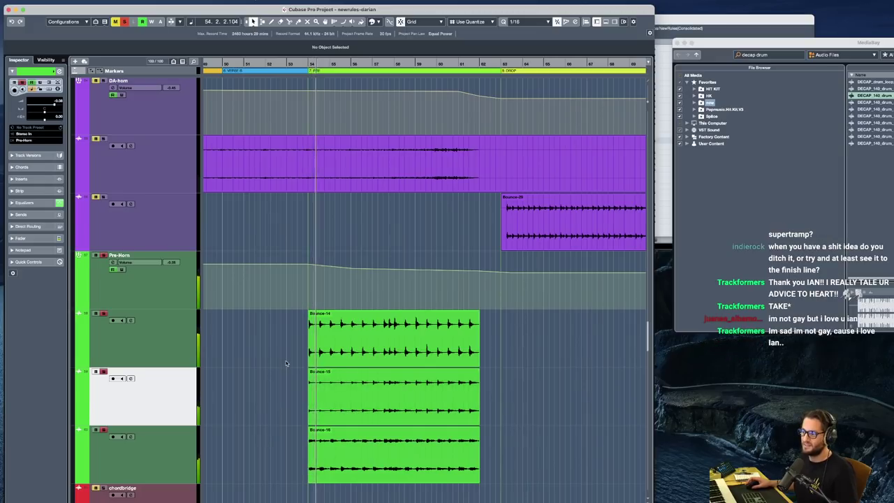
pyautogui.press('space')
pyautogui.click(246, 306)
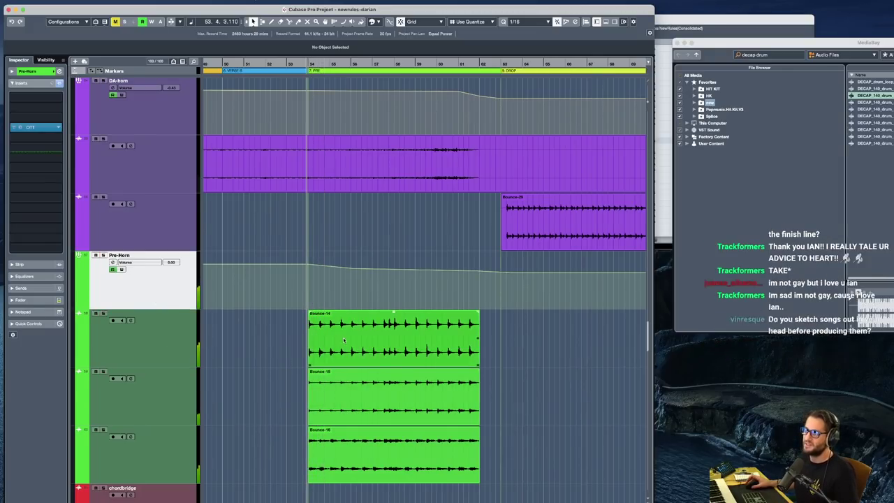
# Find the db-snare1 track among the drums, solo it, and set the playback position to the start of its drop clips at bar 63
pyautogui.scroll(-5, 341, 331)
pyautogui.scroll(10, 341, 331)
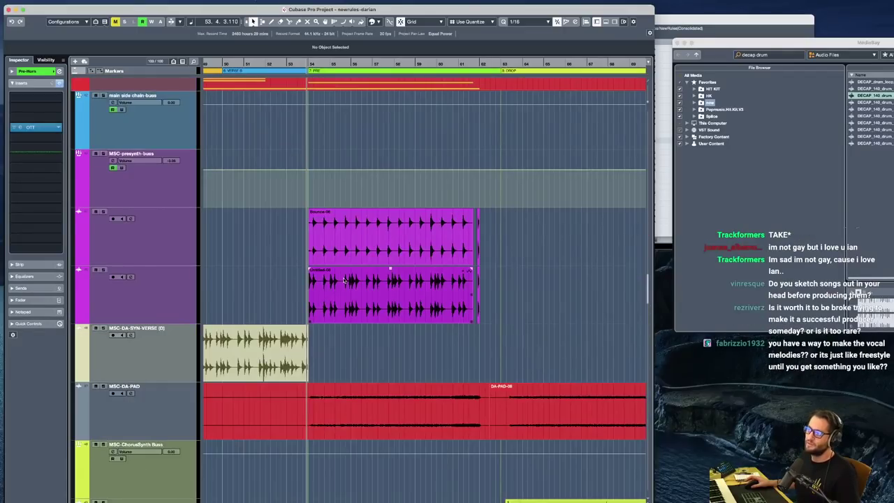
pyautogui.scroll(10, 338, 291)
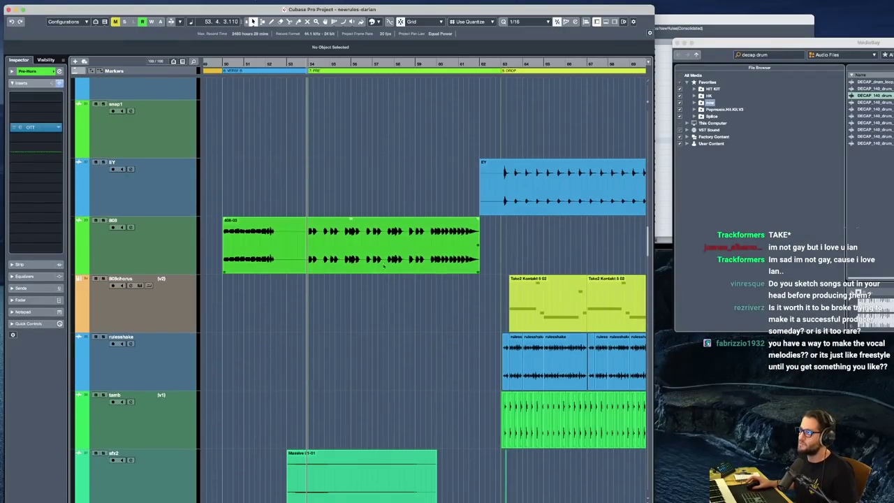
pyautogui.scroll(-15, 443, 214)
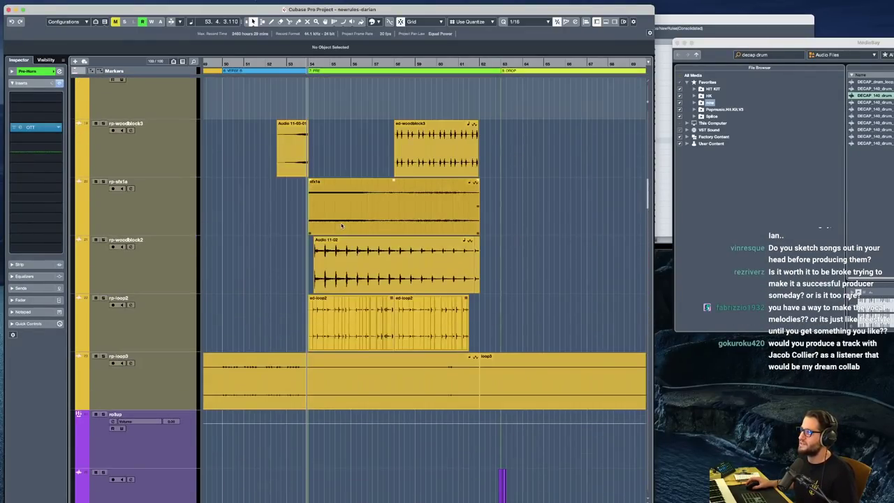
pyautogui.scroll(-15, 342, 226)
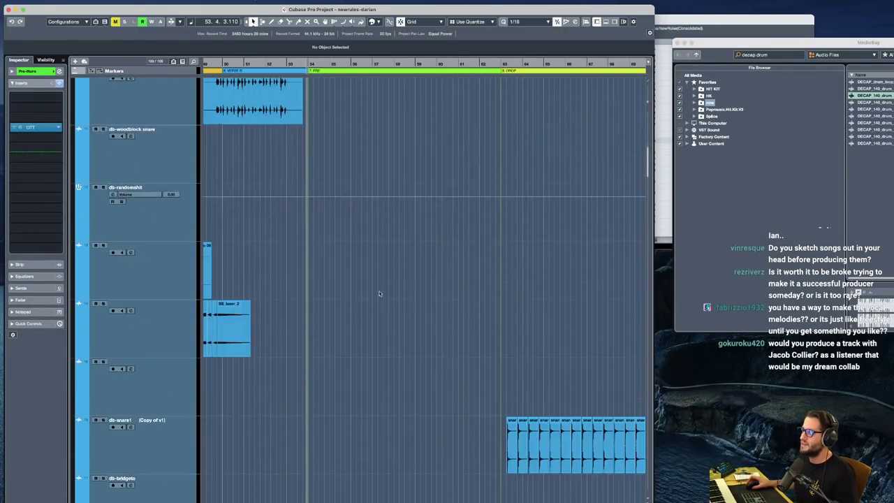
pyautogui.click(174, 433)
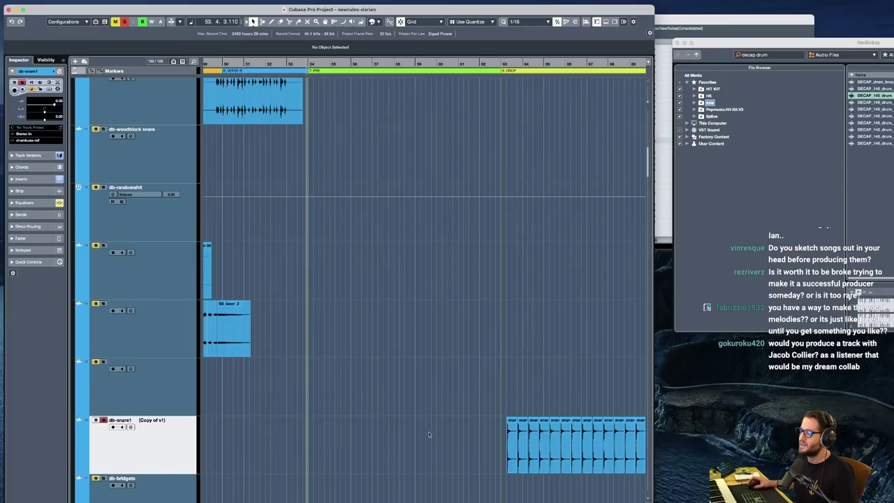
pyautogui.click(508, 385)
# Search the terror drive for "bamboo" audio files in MediaBay
pyautogui.click(750, 55)
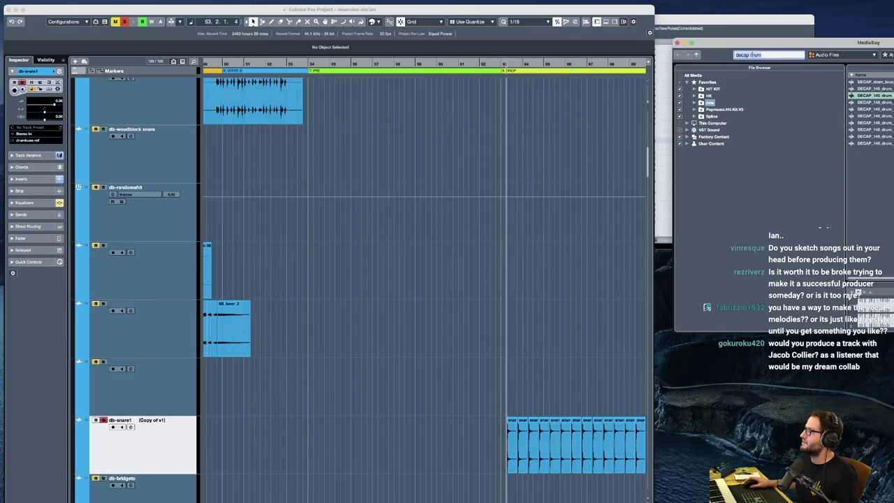
pyautogui.click(689, 124)
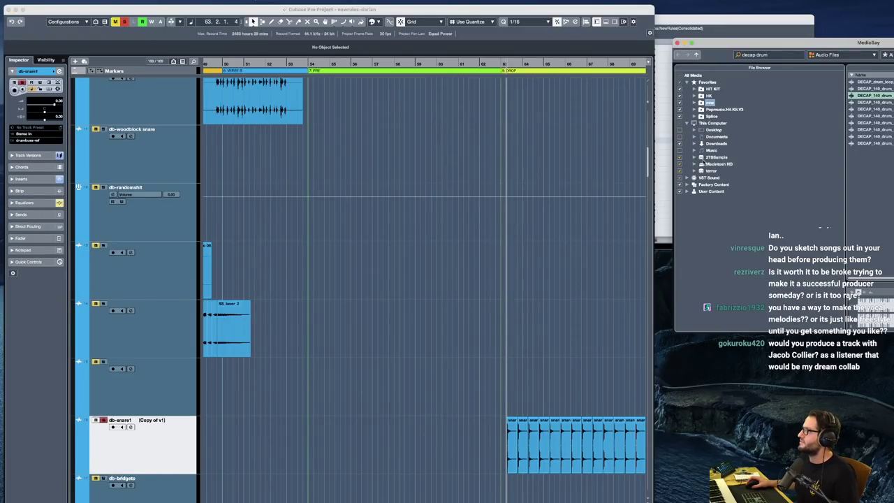
pyautogui.click(710, 171)
pyautogui.click(778, 56)
pyautogui.write('b')
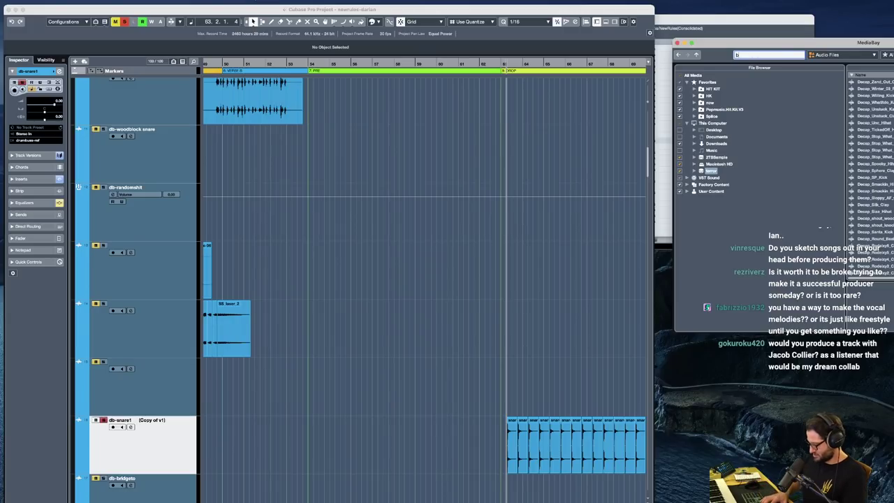
pyautogui.write('ambi')
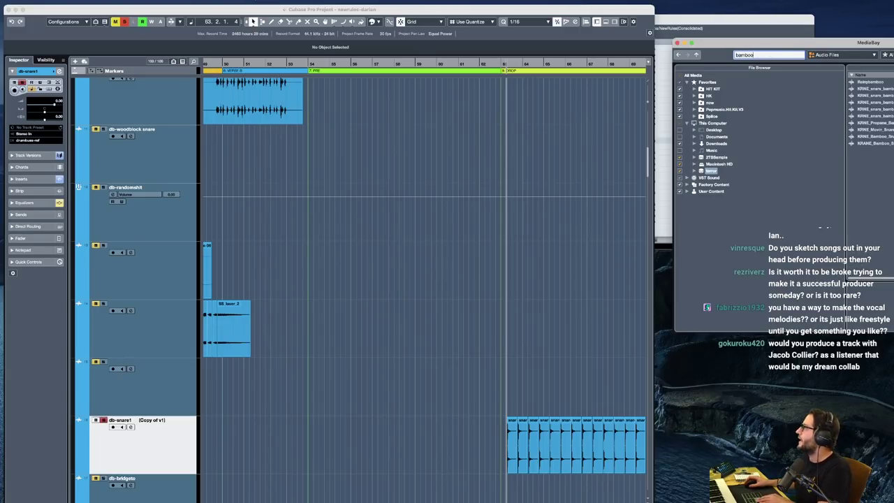
# Audition the KRNE bamboo snare samples one after another in the MediaBay results
pyautogui.click(874, 89)
pyautogui.press('Down')
pyautogui.press('Down')
pyautogui.press('Down')
pyautogui.press('Down')
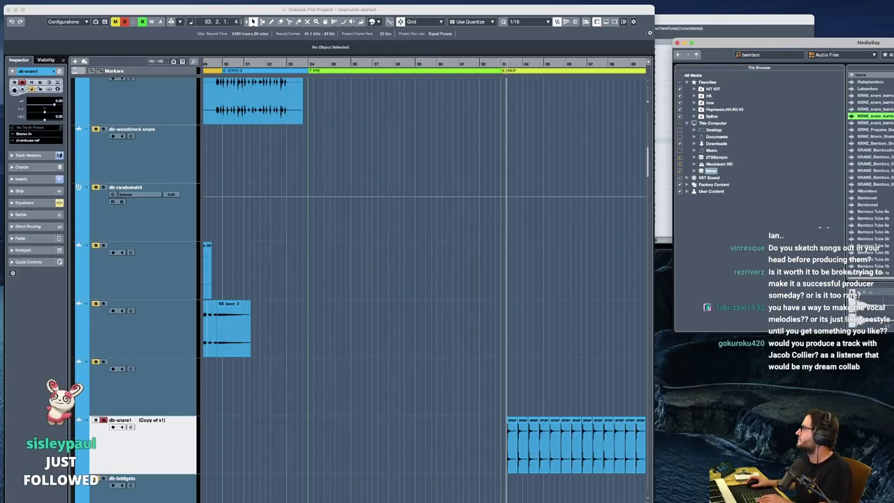
# Audition the KRNE bamboo samples further down the MediaBay results and return to the KRNE Propane sample
pyautogui.press('Down')
pyautogui.press('Down')
pyautogui.press('Down')
pyautogui.press('Down')
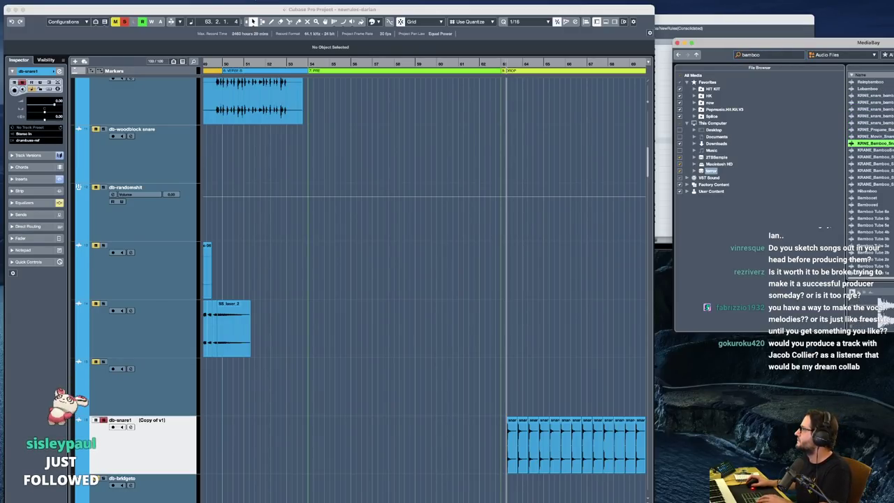
pyautogui.press('Up')
pyautogui.press('Up')
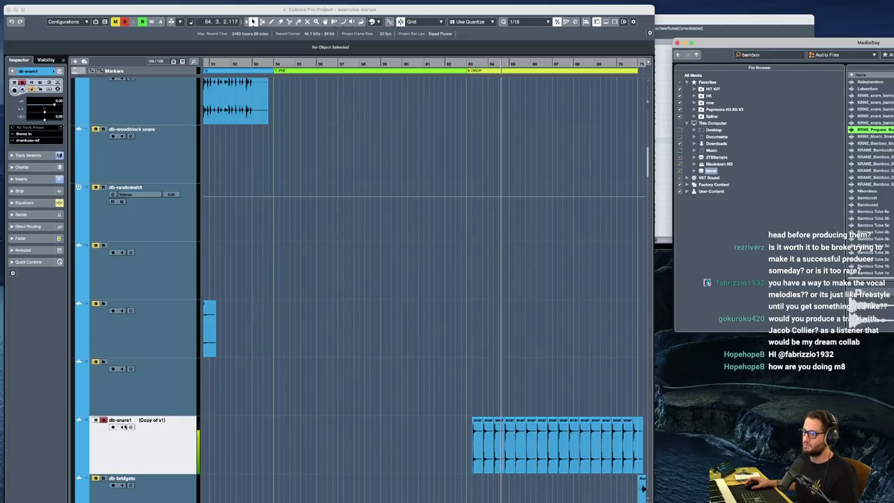
# Play the soloed db-snare1 drop clips from bar 63, clear the solo to hear them in the full mix, and stop playback
pyautogui.scroll(-3, 360, 411)
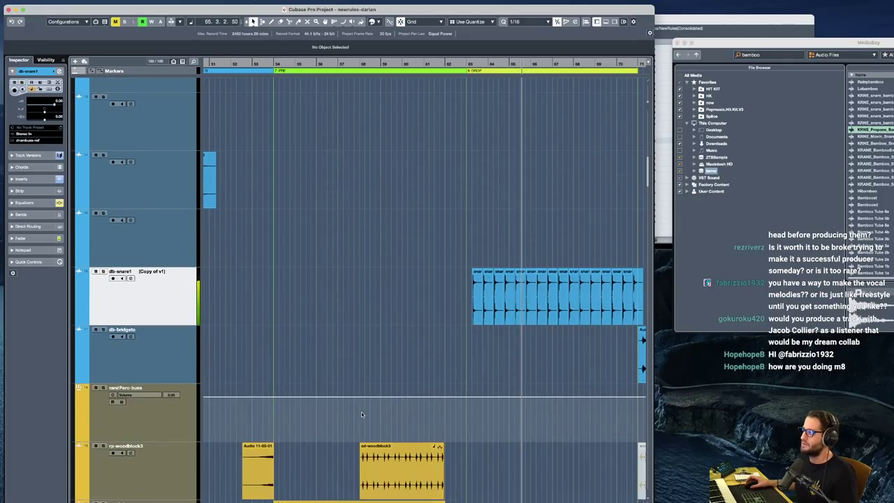
pyautogui.press('space')
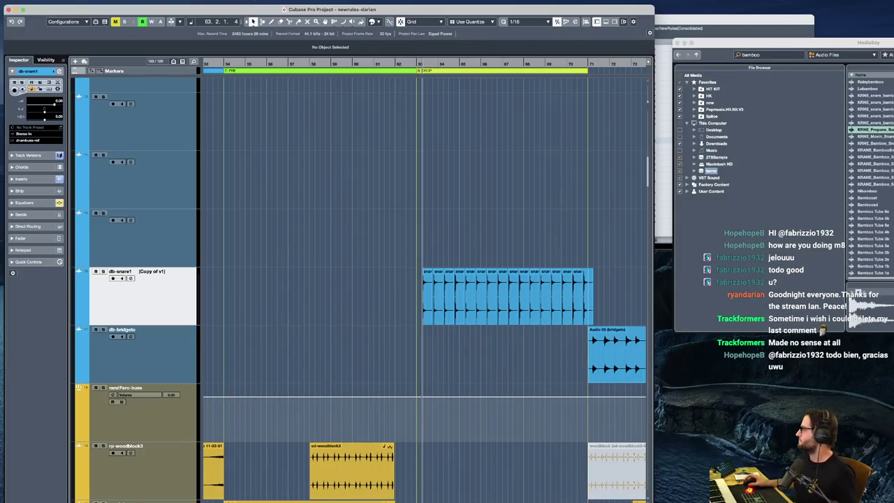
# Return to the project window and place the playback position at the start of the DROP section, around bar 63
pyautogui.press('super+Tab')
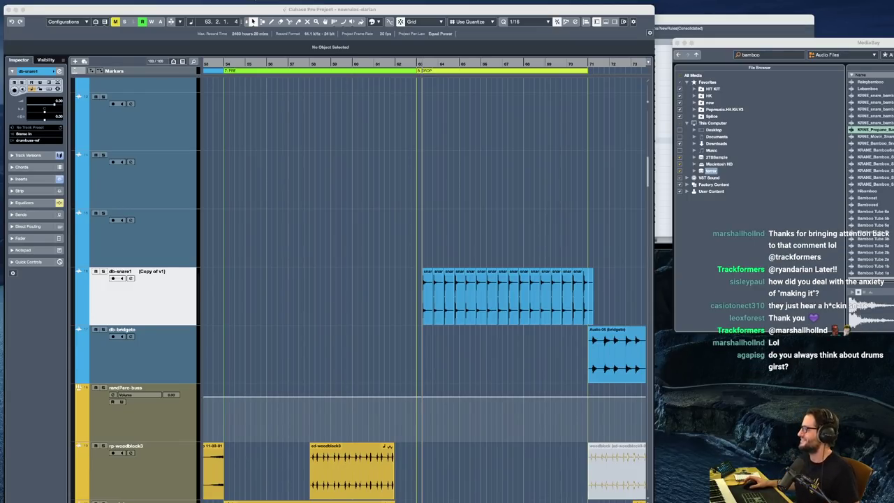
pyautogui.click(425, 239)
pyautogui.click(417, 222)
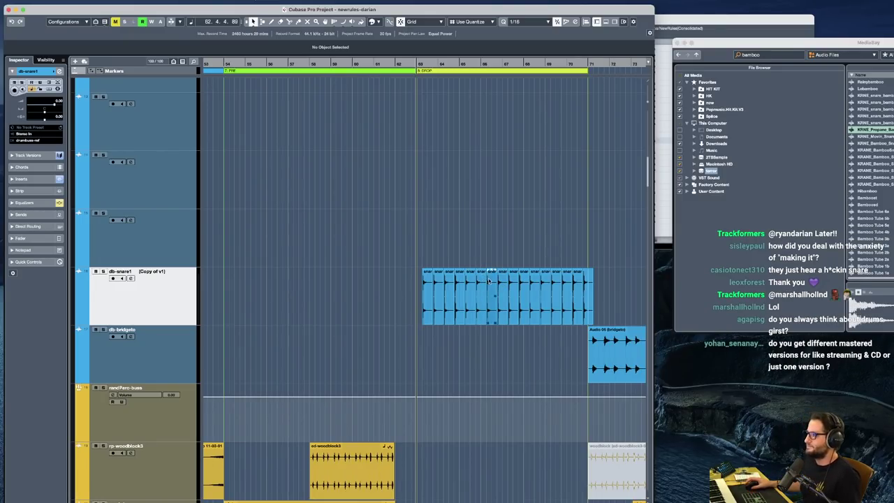
pyautogui.scroll(4, 485, 273)
pyautogui.scroll(-5, 484, 274)
pyautogui.hscroll(3, 475, 281)
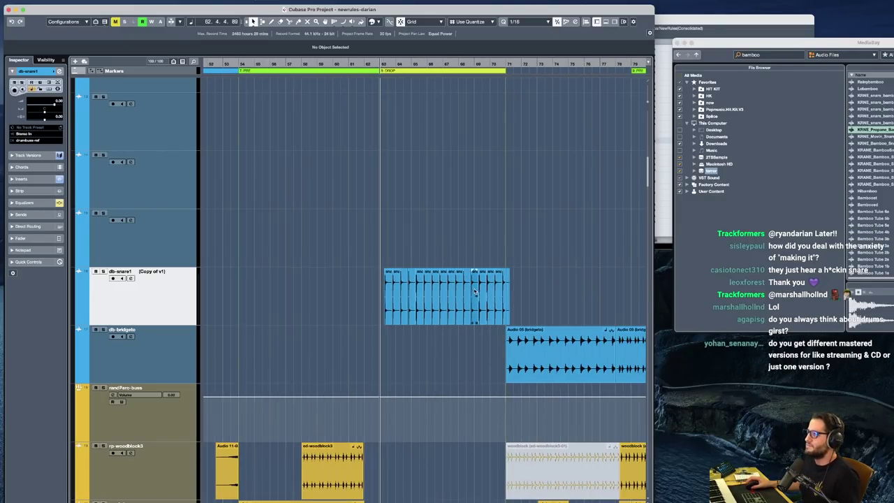
pyautogui.scroll(-2, 475, 281)
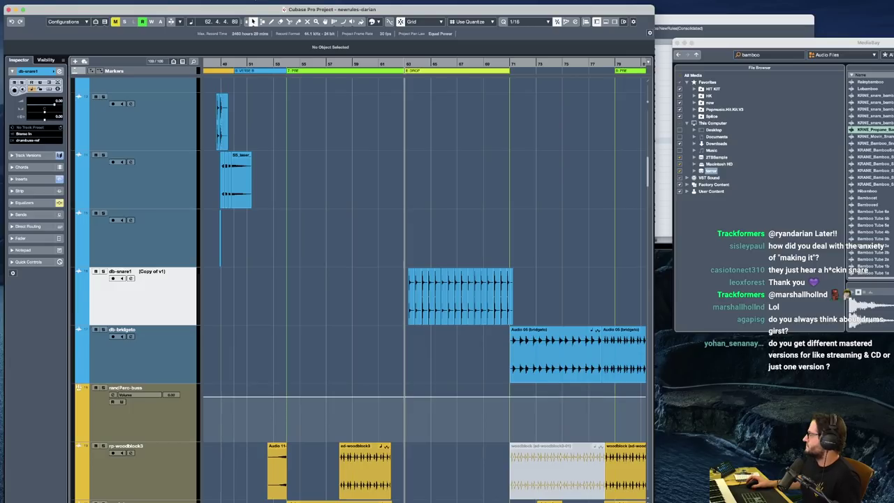
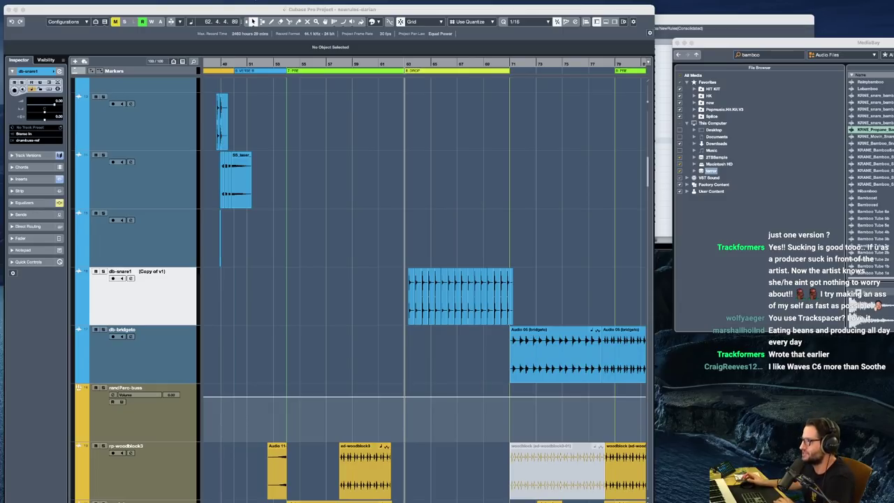
pyautogui.click(520, 11)
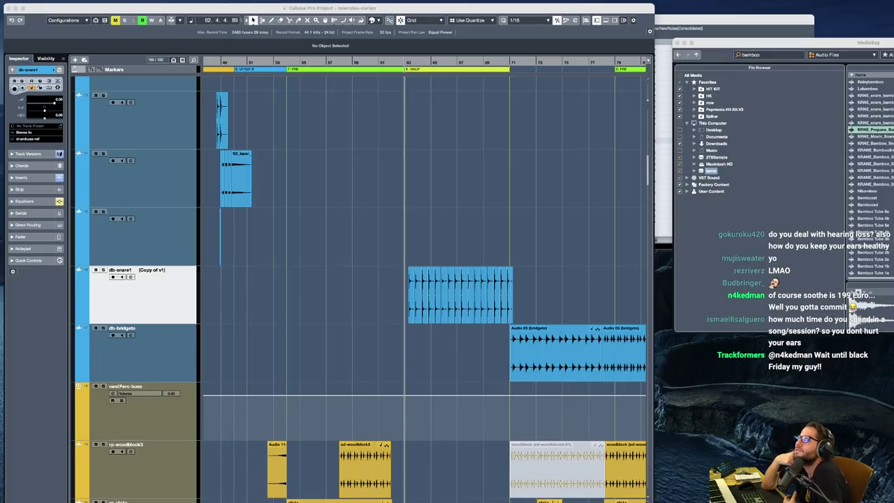
pyautogui.click(522, 8)
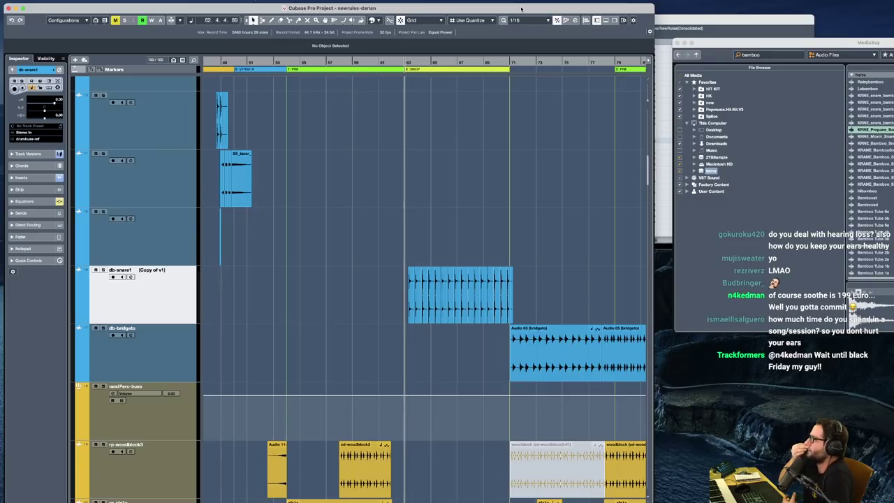